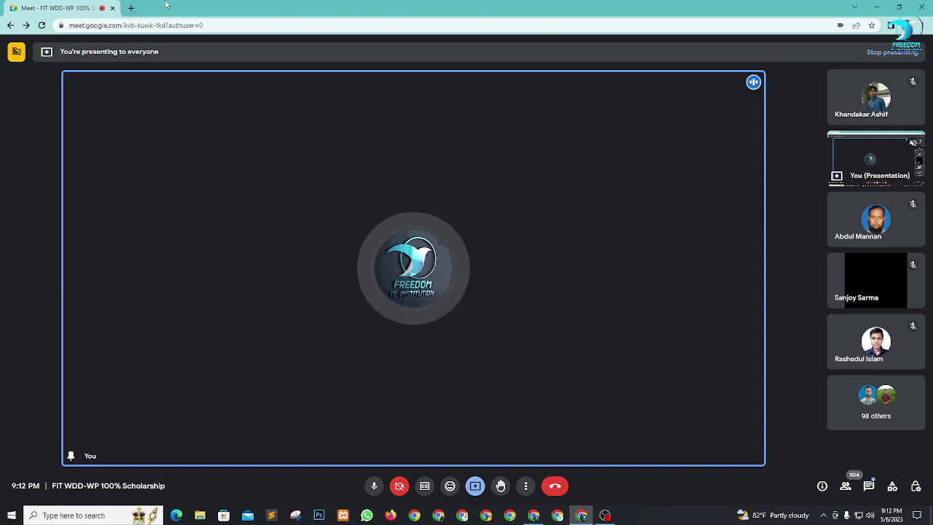
Step: Search Google for 'xampp' in a new browser tab
click(133, 8)
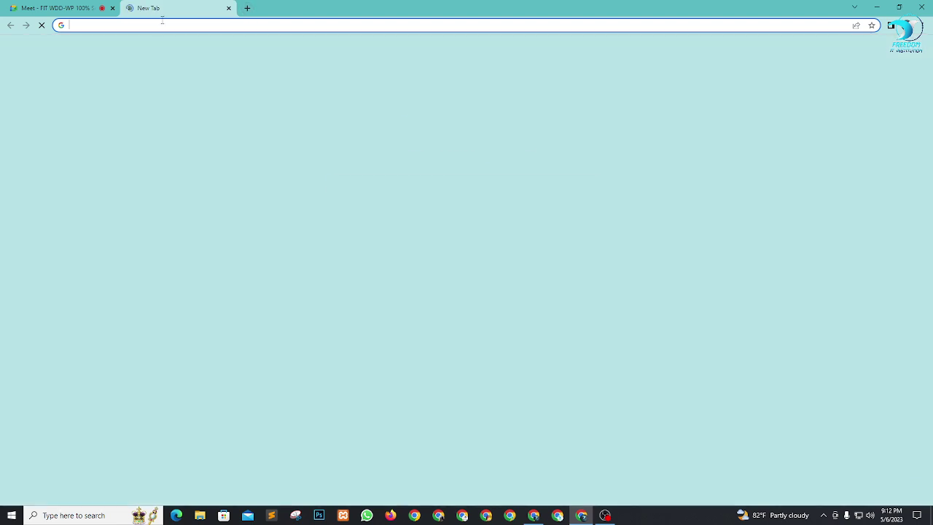
click(367, 190)
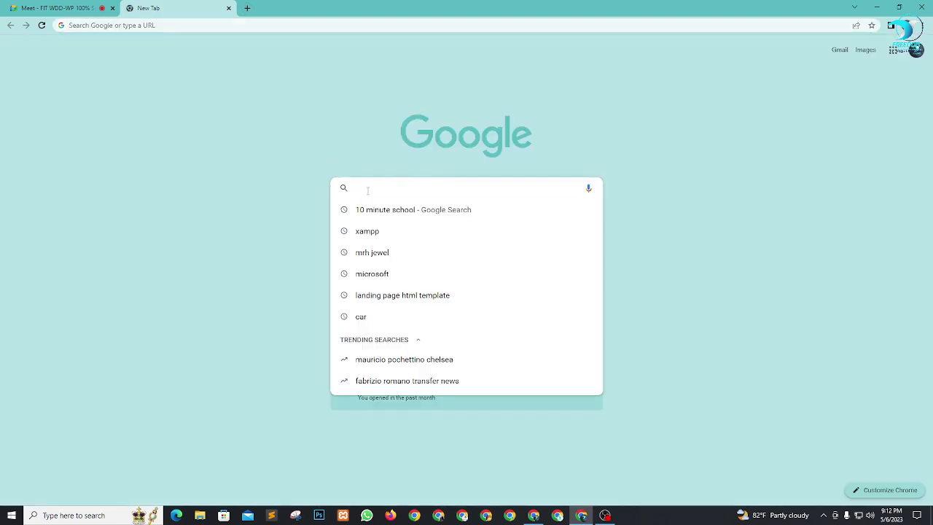
text(xa)
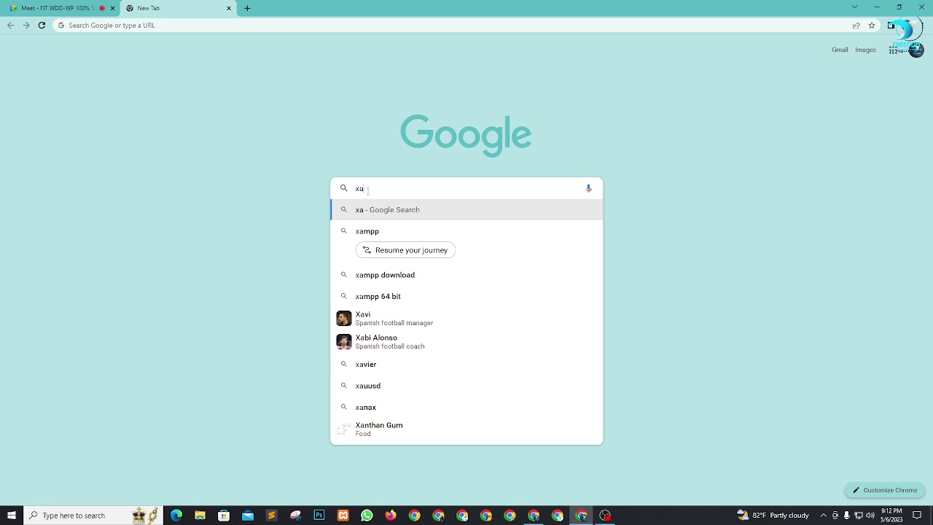
text(mpp)
key(Return)
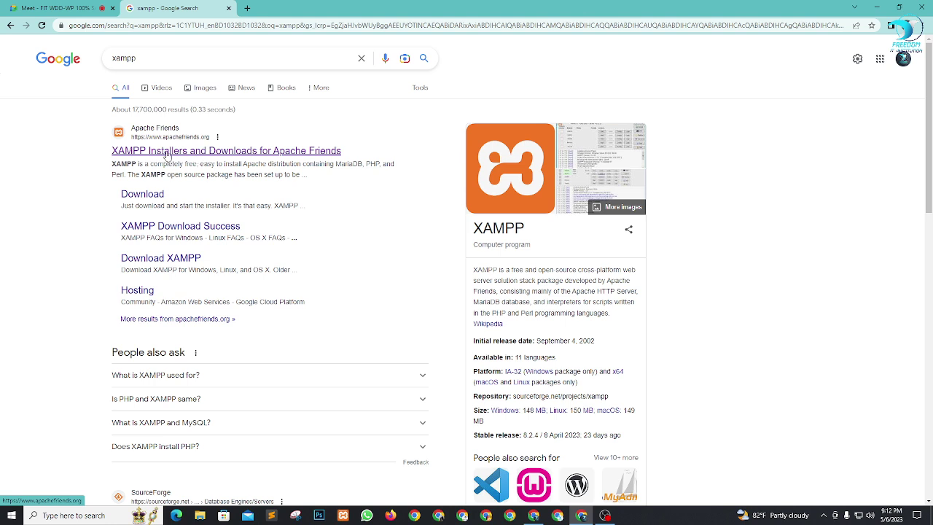
Step: Start the XAMPP for Windows 8.2.4 download on Apache Friends and follow the manual download link
click(149, 150)
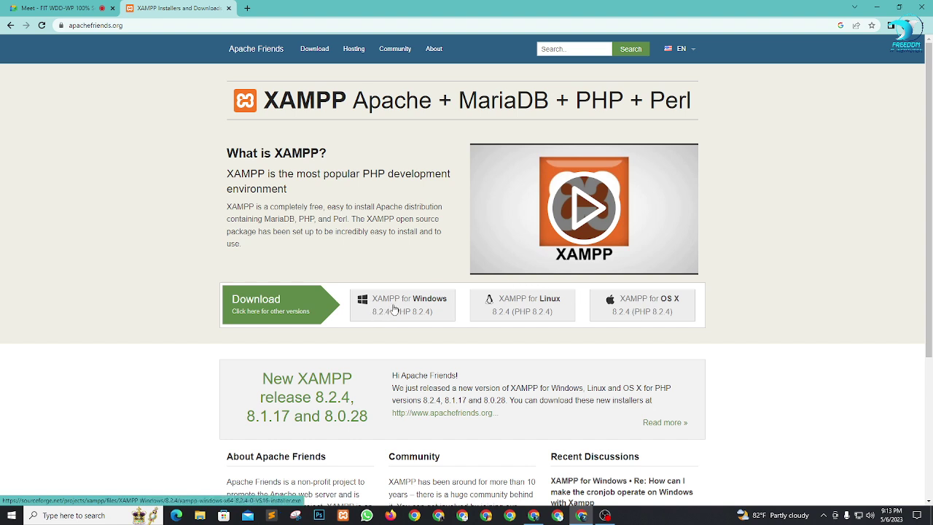
click(394, 310)
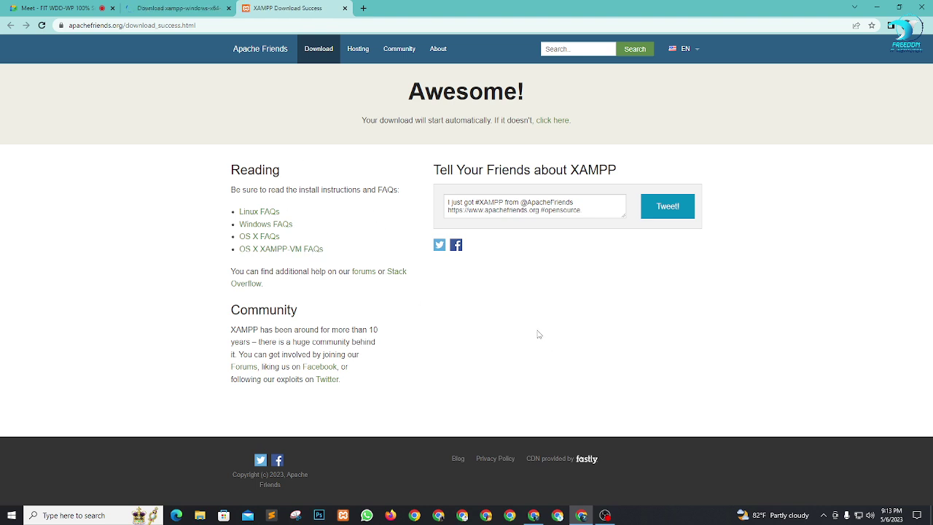
drag(349, 117, 592, 125)
click(592, 125)
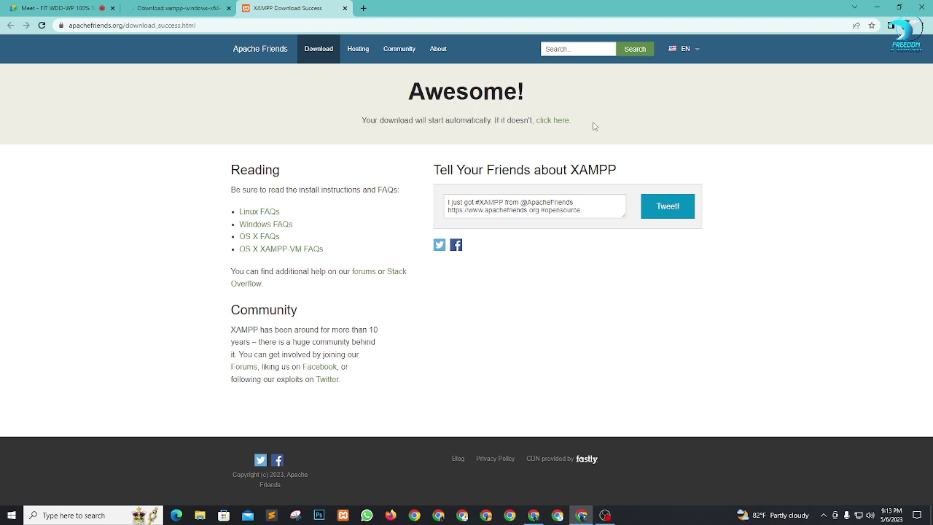
click(551, 121)
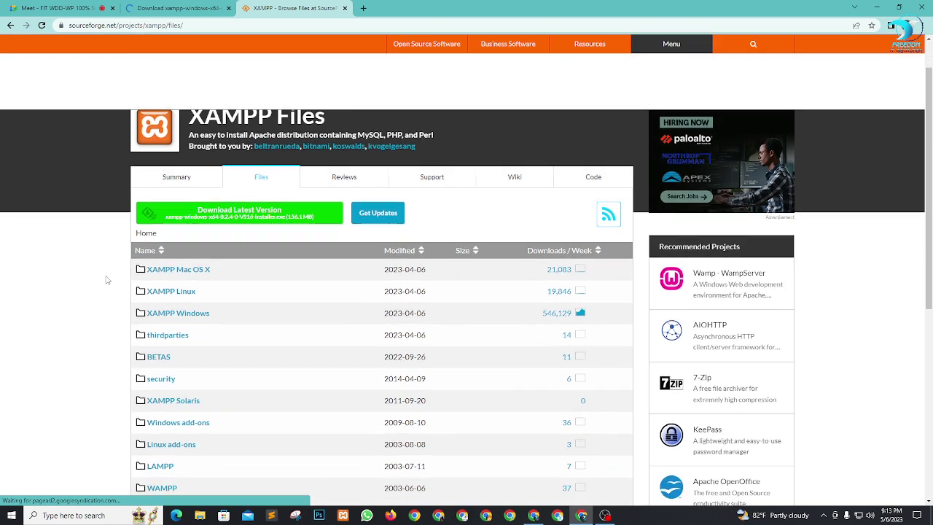
Step: Download xampp-windows-x64-8.2.4-0-VS16-installer.exe from SourceForge's XAMPP Windows folder, closing the extra tab
click(155, 7)
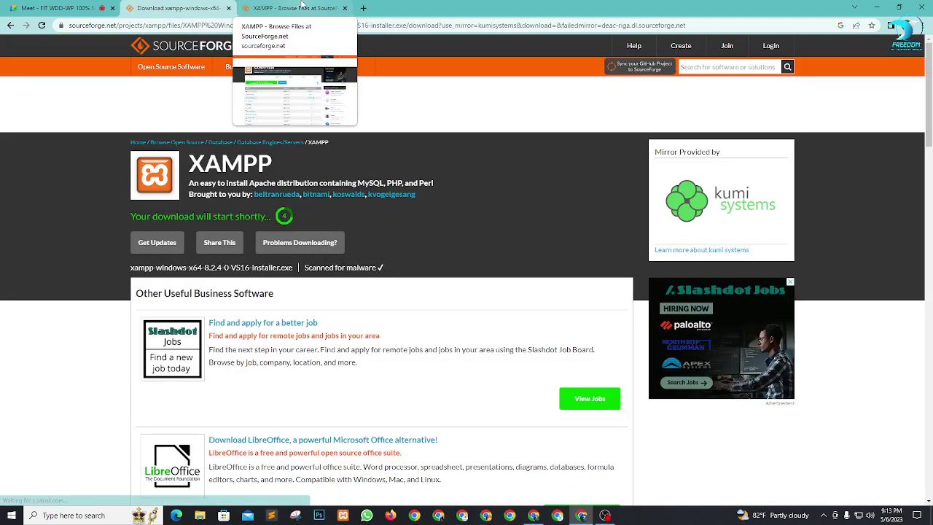
click(303, 7)
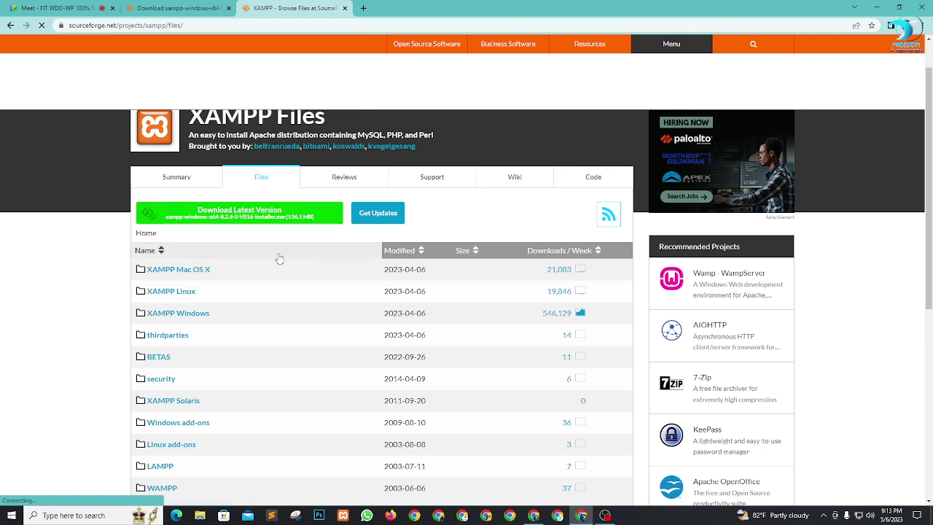
scroll(252, 260, down, 1)
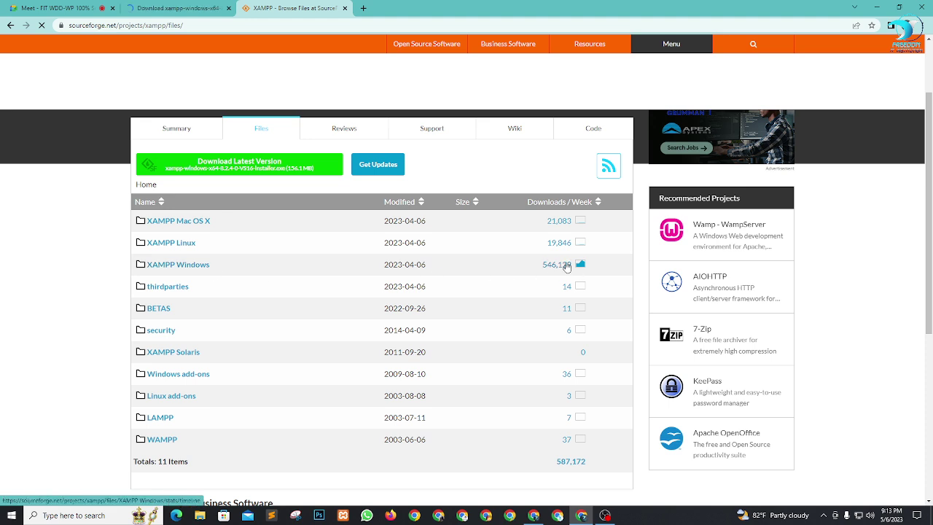
click(183, 269)
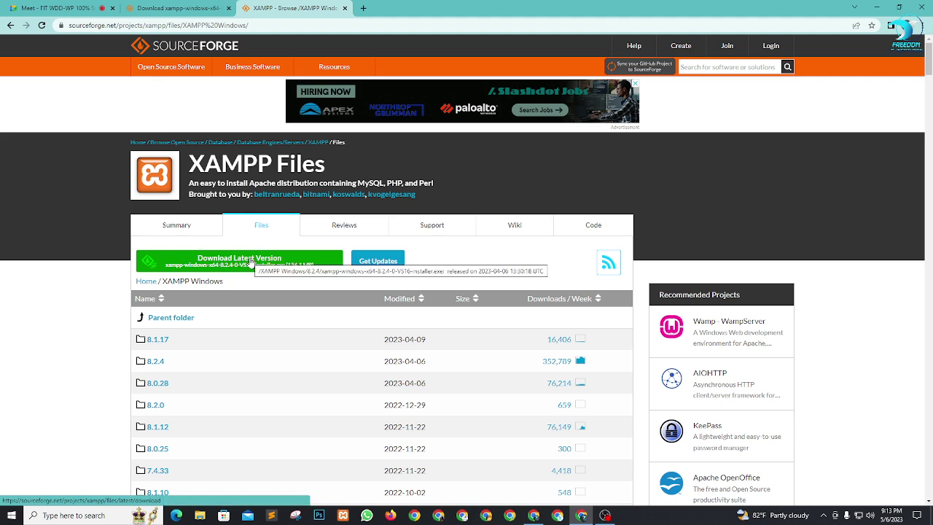
click(251, 260)
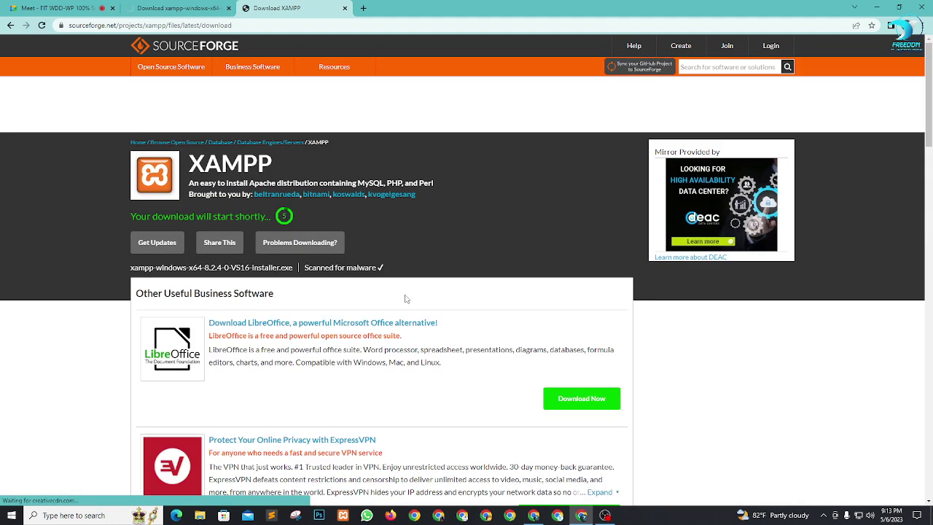
scroll(406, 299, down, 1)
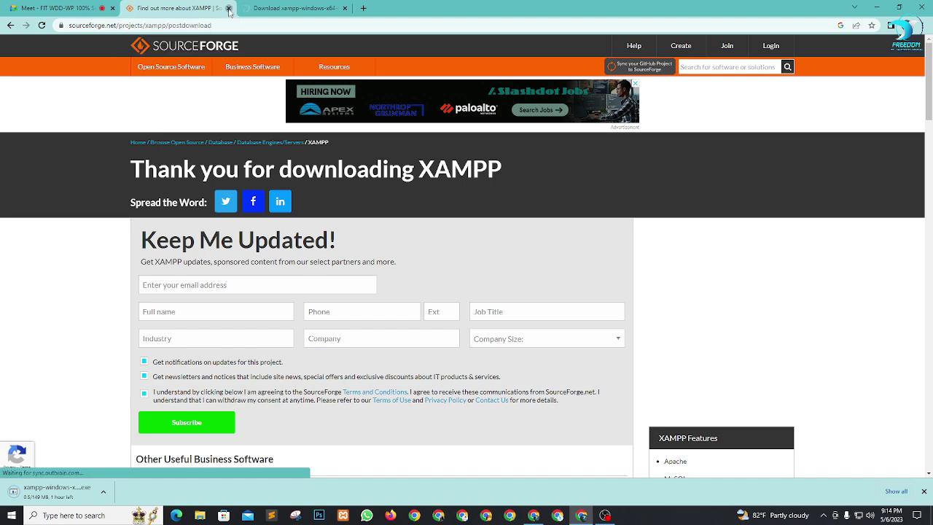
click(229, 9)
Step: Close the XAMPP tab, cancel the XAMPP installer download and dismiss the downloads bar
click(229, 9)
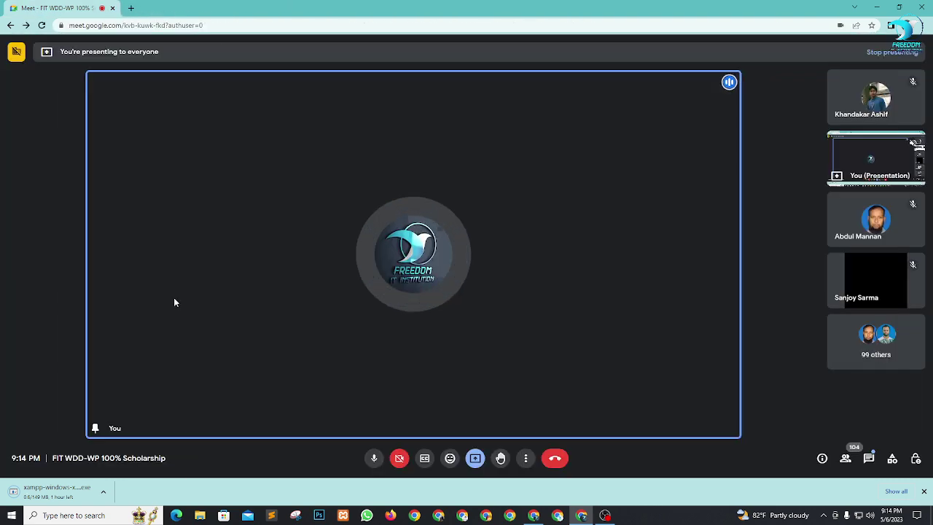
click(103, 491)
click(117, 475)
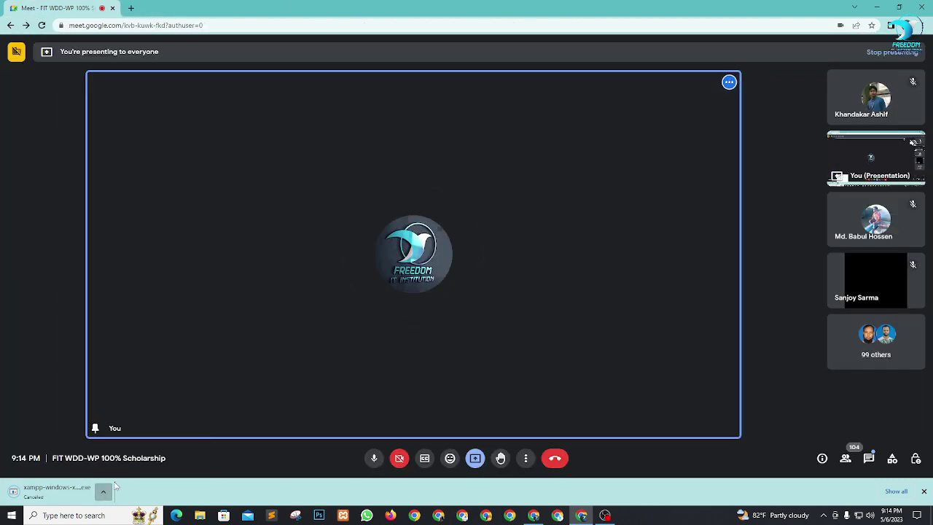
click(924, 493)
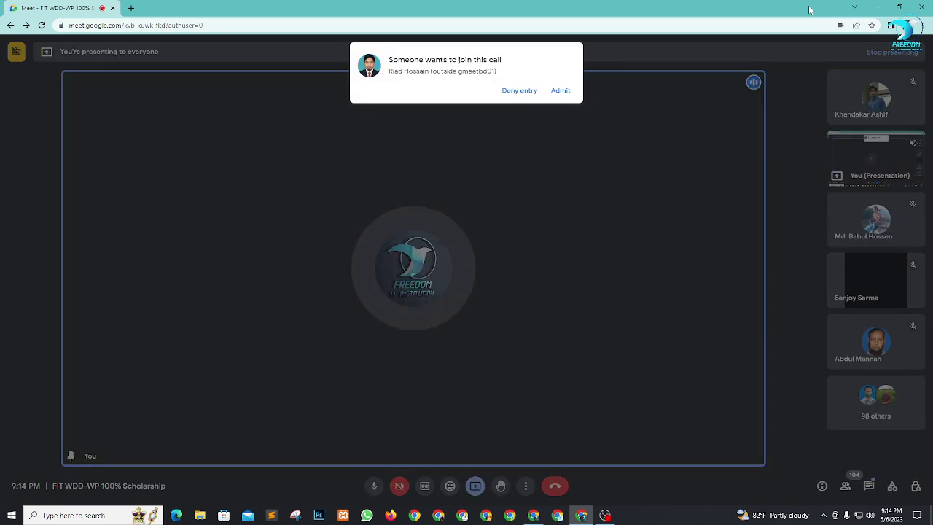
Step: Admit the waiting guest to the Meet call and minimise Chrome and OBS to show the desktop
click(551, 90)
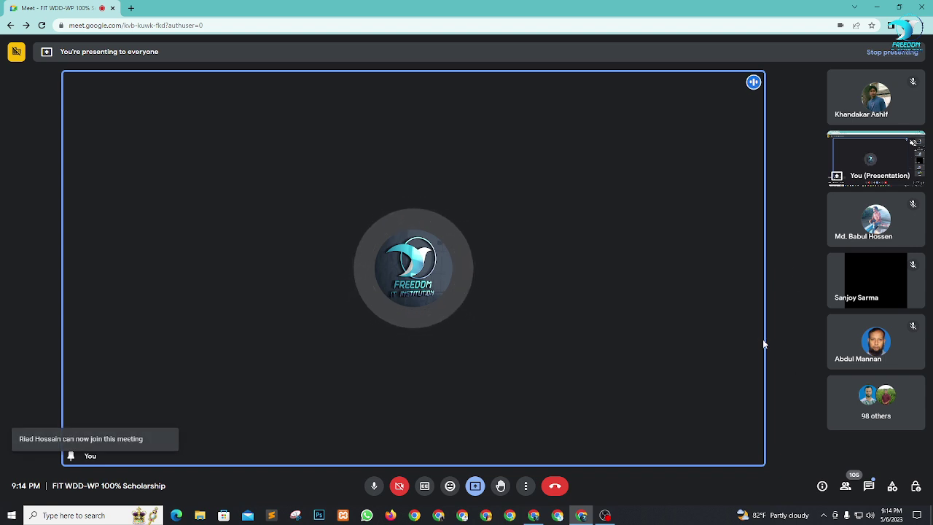
click(876, 7)
click(876, 4)
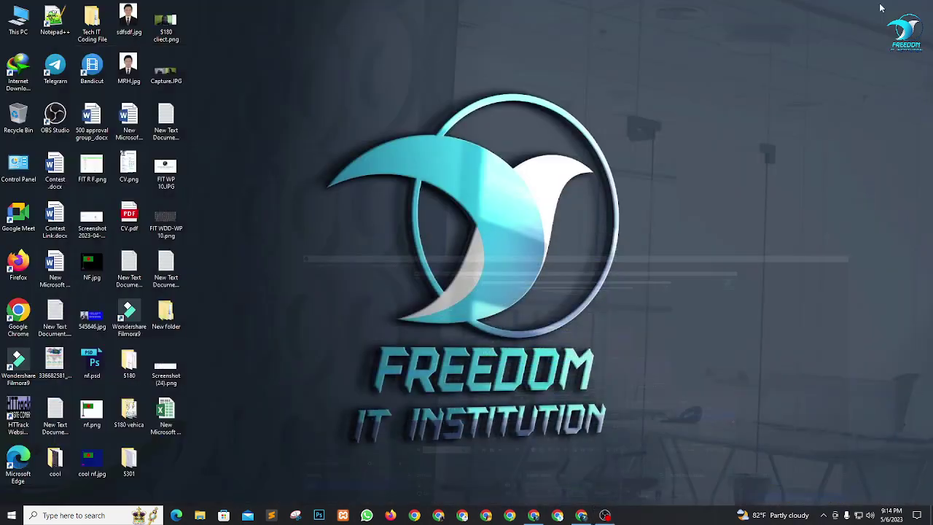
Step: Open Local Disk (C:) from This PC and locate the xampp folder
double_click(12, 28)
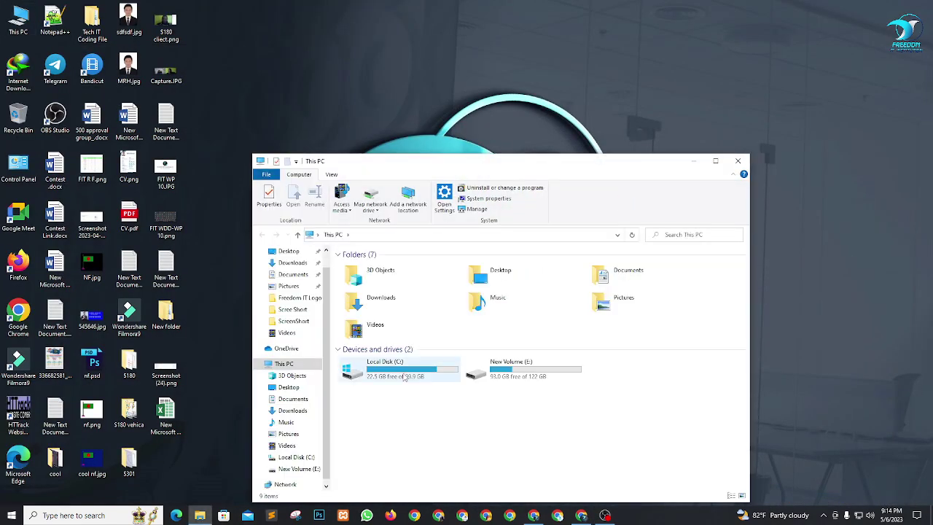
double_click(404, 377)
click(375, 356)
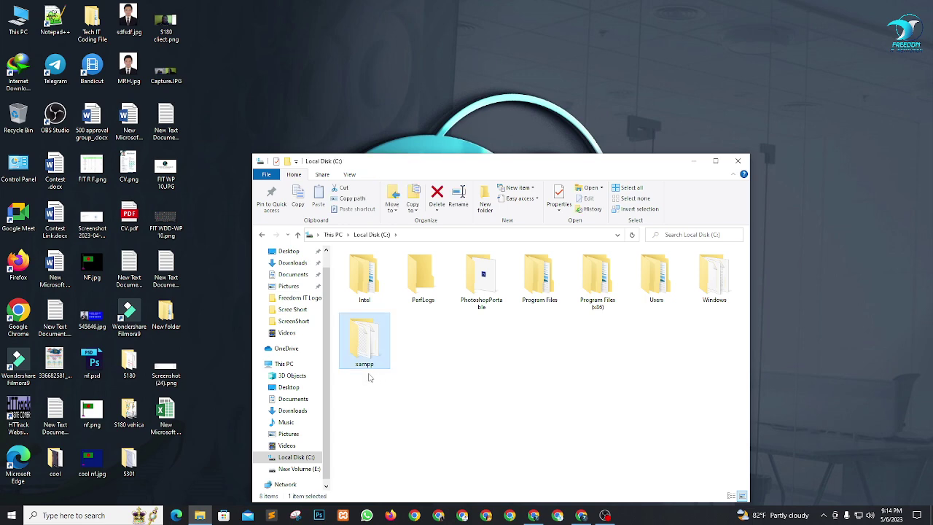
click(415, 360)
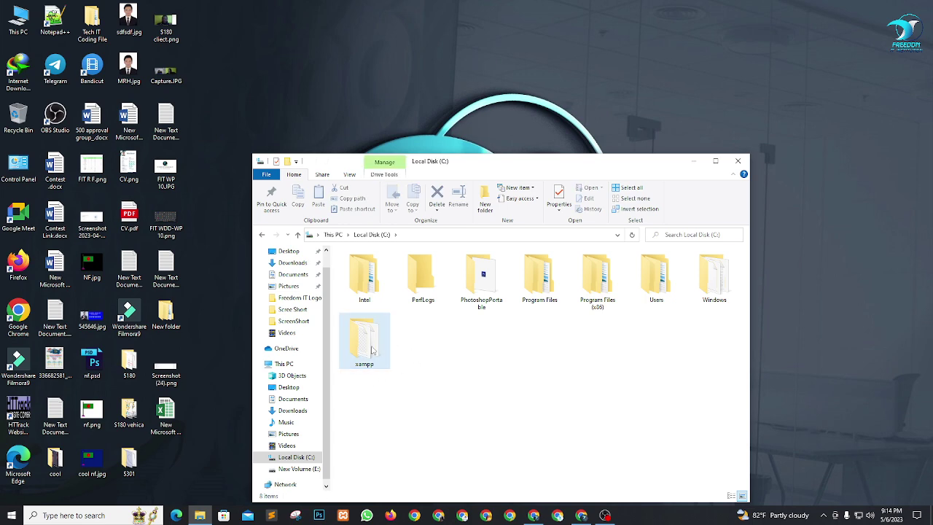
Step: Admit the waiting participant into the Meet call
key(alt+Tab)
key(Tab)
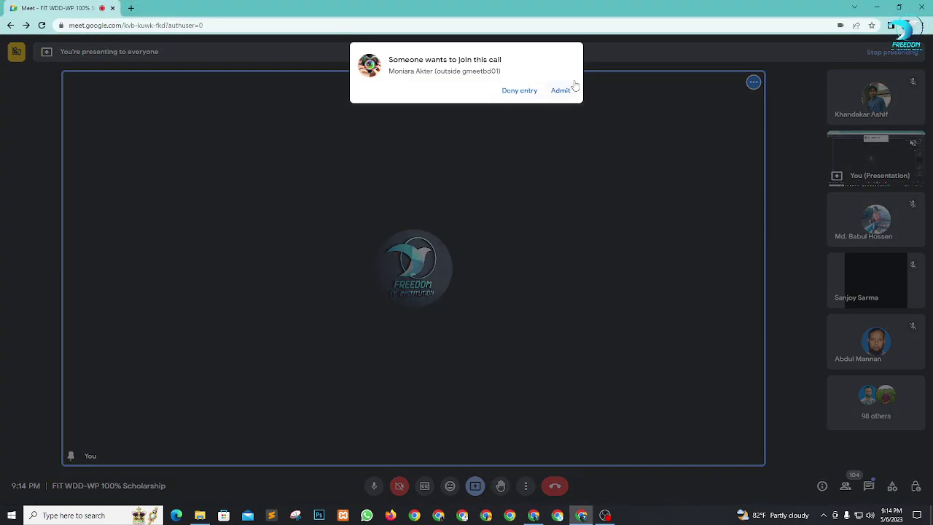
click(561, 92)
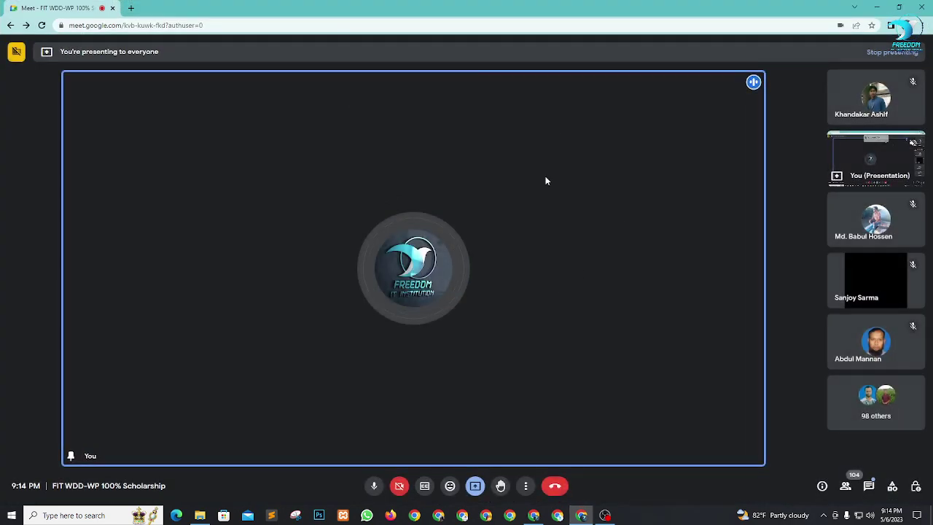
key(alt+Tab)
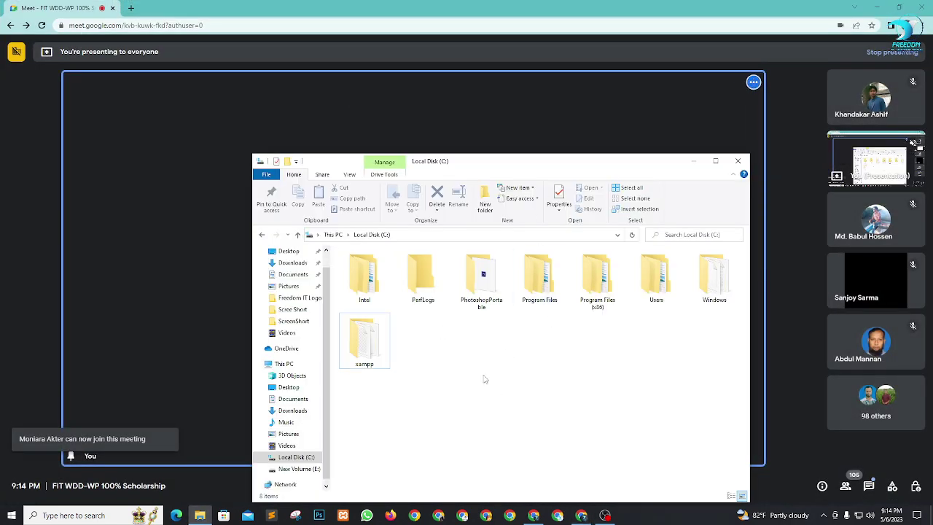
Step: Open C:\xampp, select the htdocs folder, and mute a participant in the call
click(371, 347)
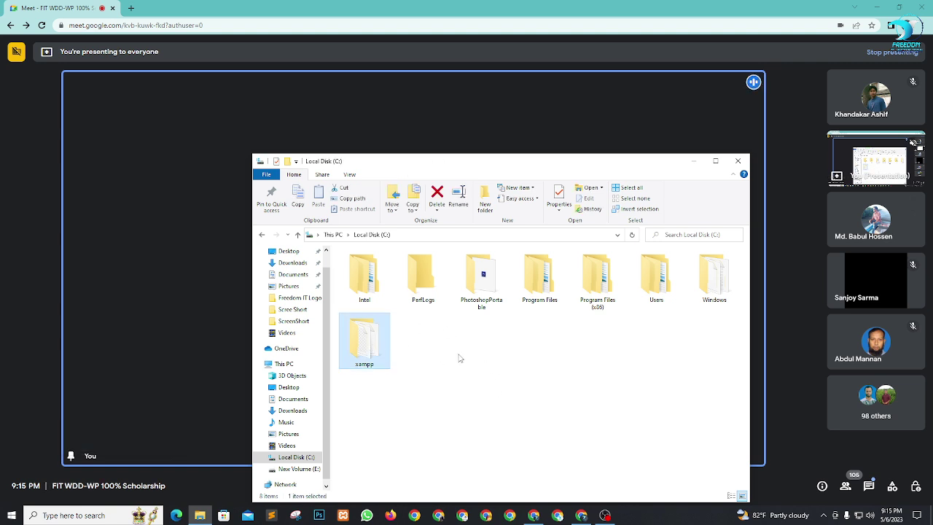
double_click(377, 343)
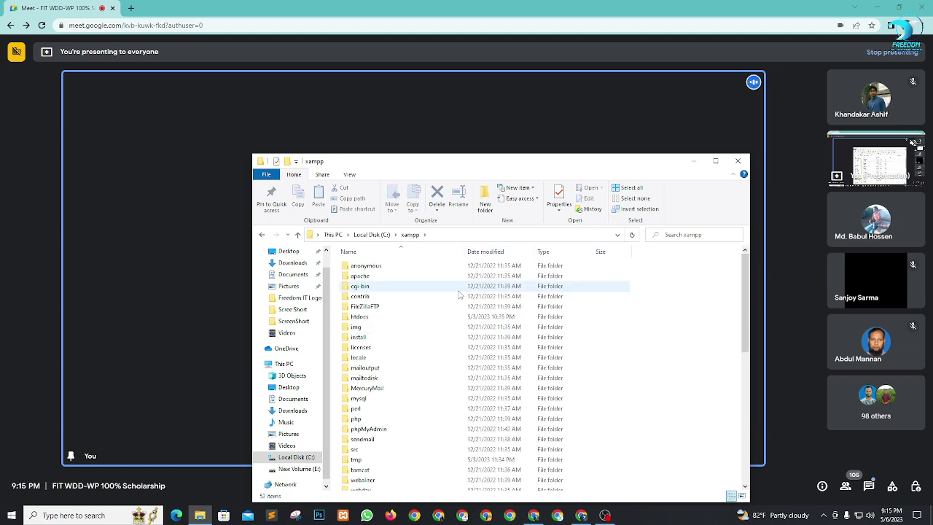
click(406, 321)
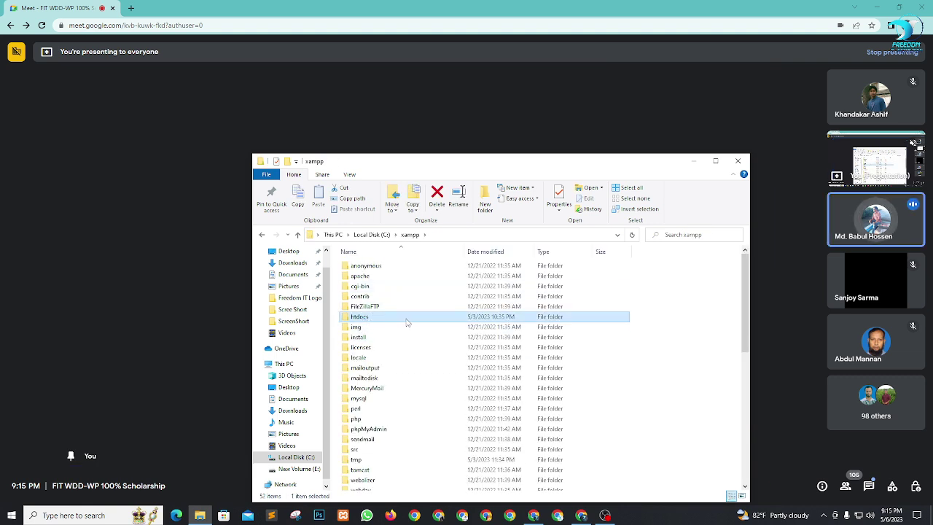
click(877, 220)
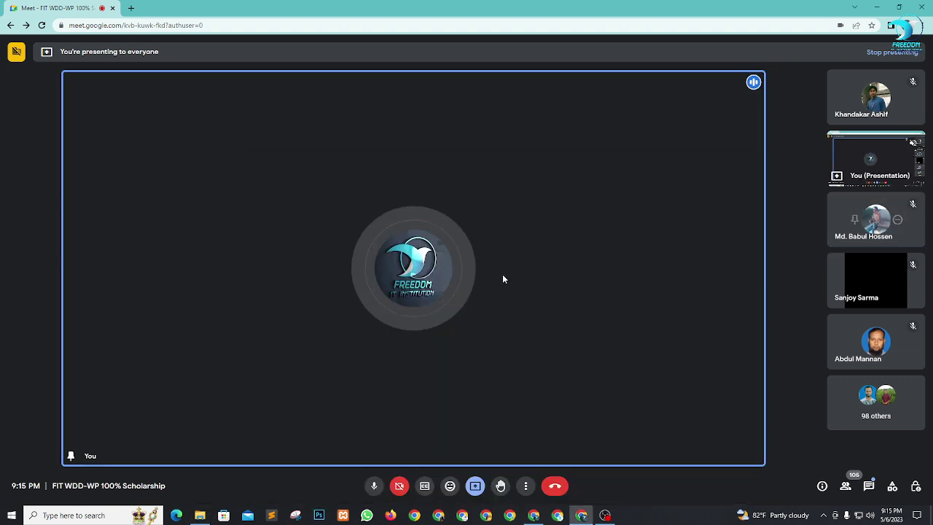
key(alt+Tab)
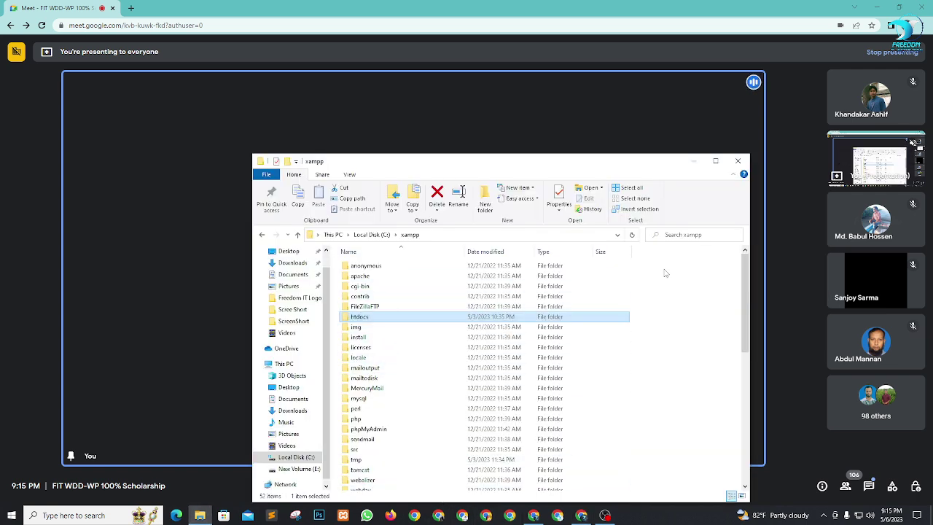
Step: Look over the xampp folders from anonymous to webalizer, then admit another waiting guest
drag(666, 263, 481, 309)
drag(713, 346, 457, 483)
click(665, 374)
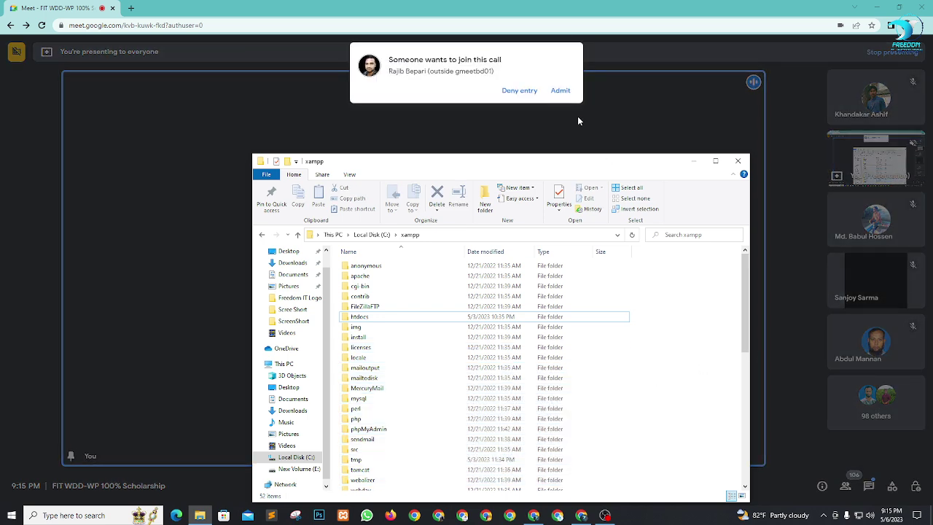
click(561, 91)
key(alt+Tab)
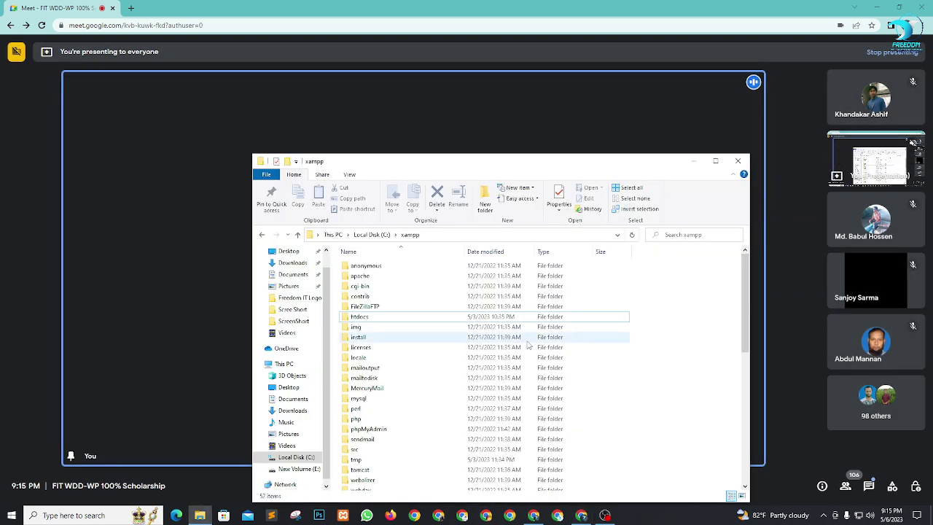
Step: Browse the 52 xampp items and reselect the htdocs folder
scroll(719, 289, down, 10)
drag(717, 280, 353, 474)
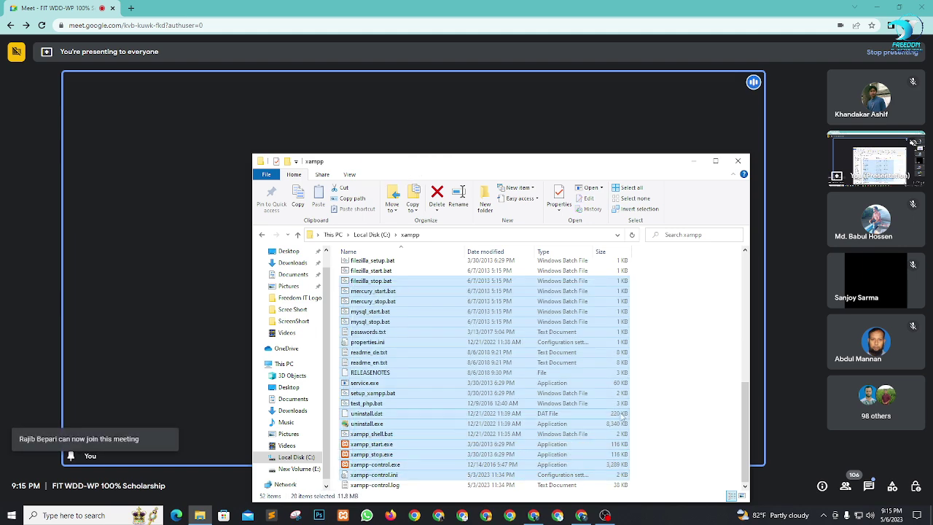
click(677, 407)
scroll(498, 419, up, 3)
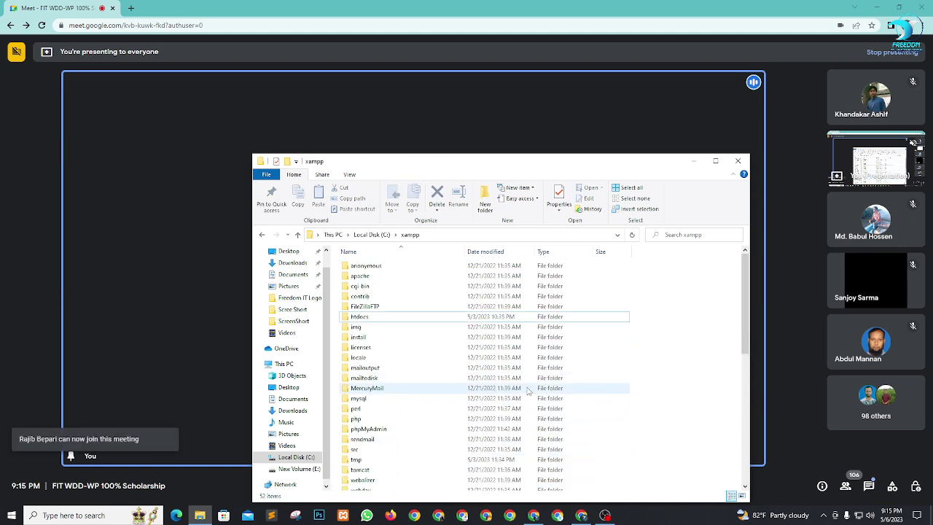
click(422, 318)
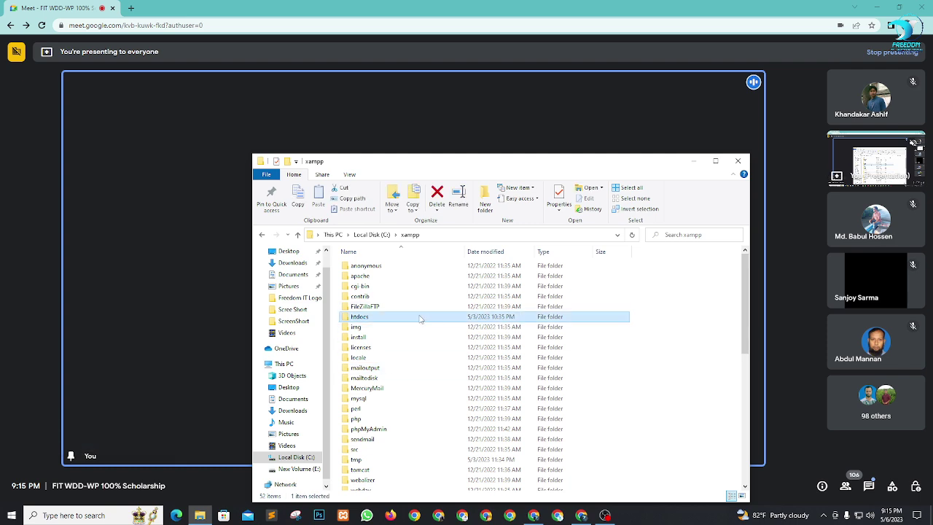
Step: Open htdocs, review its folders and loose files, and admit a waiting participant
double_click(420, 318)
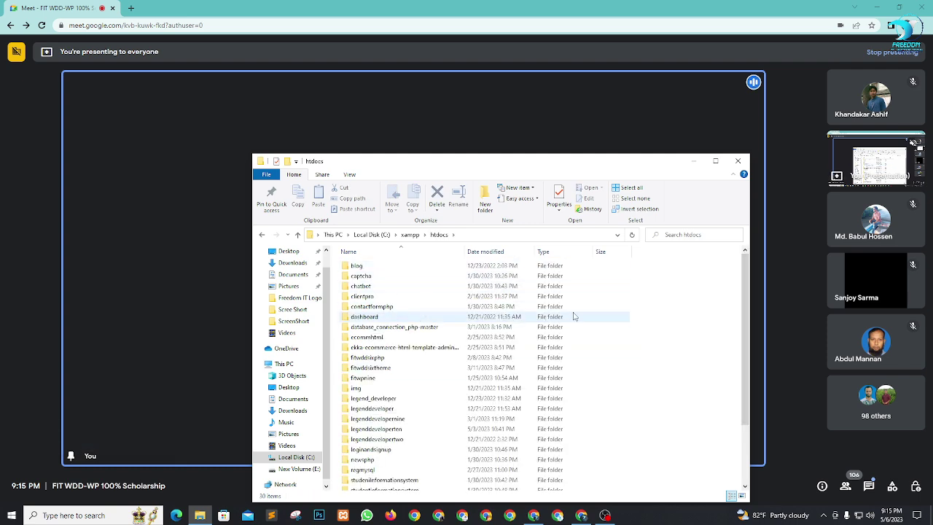
drag(675, 291, 425, 507)
click(697, 358)
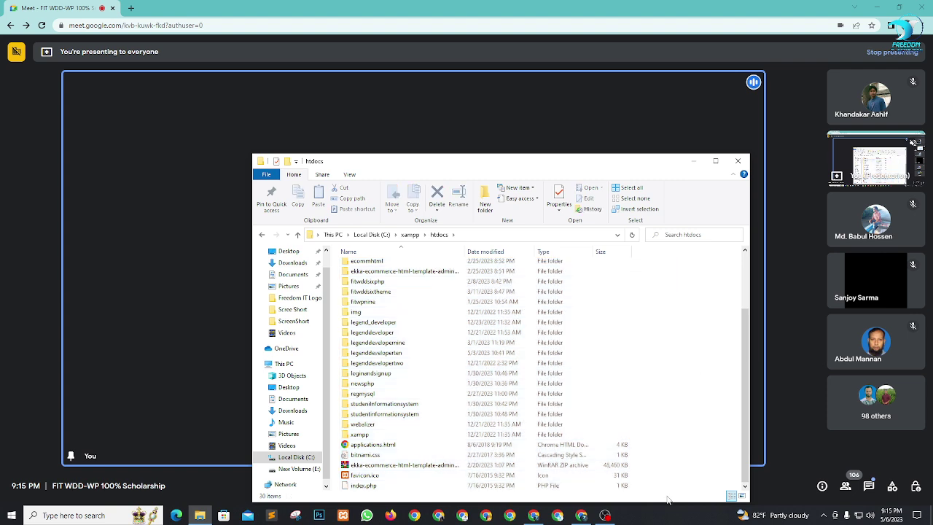
drag(675, 479, 454, 440)
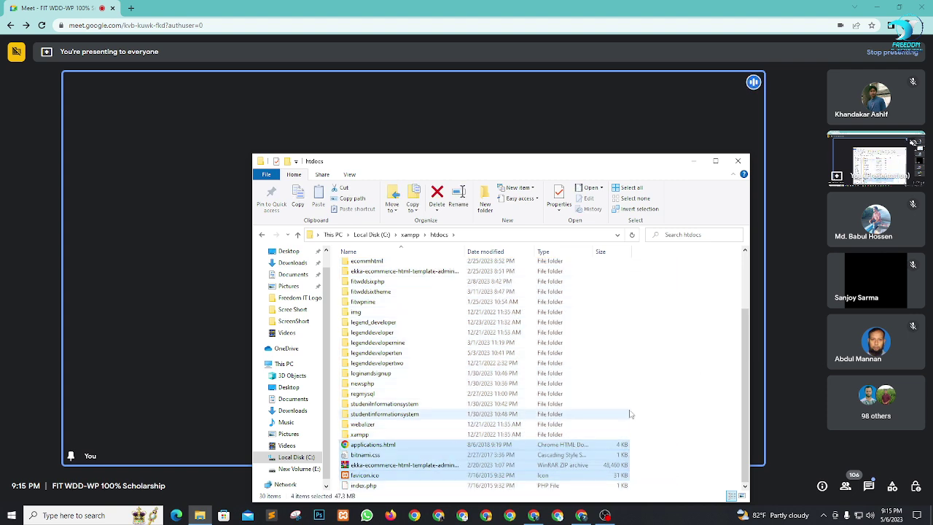
click(710, 395)
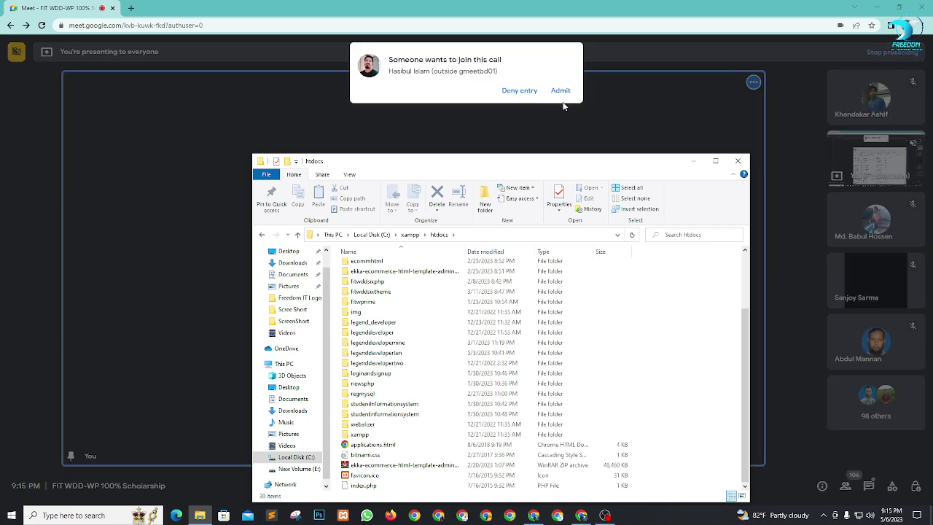
click(560, 91)
key(alt+Tab)
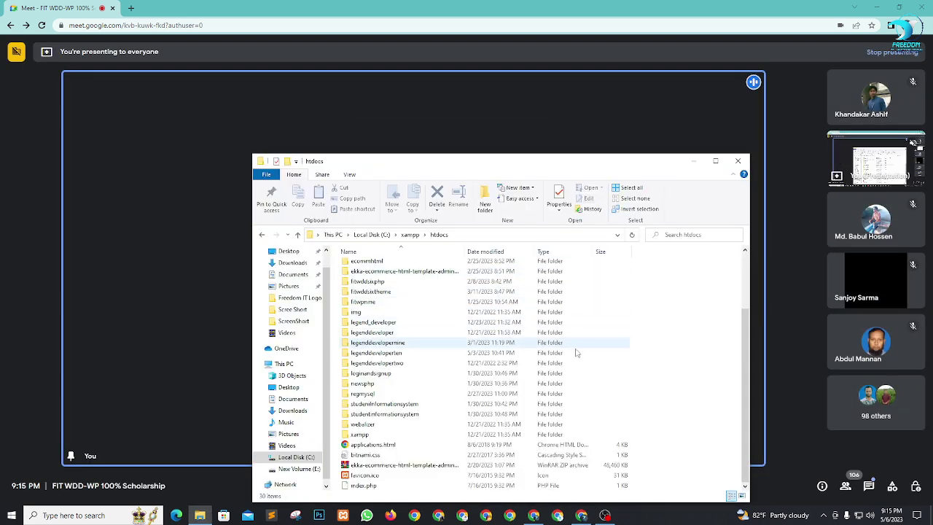
scroll(583, 356, up, 3)
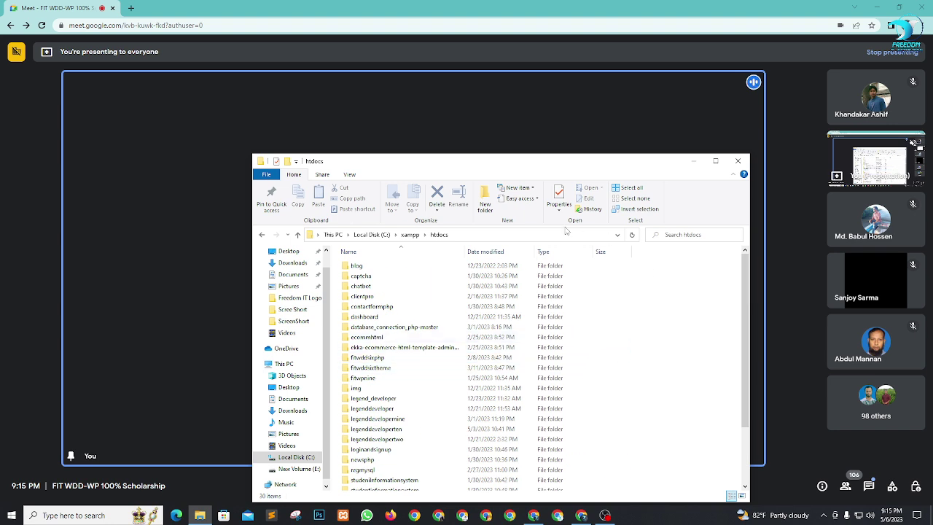
Step: Create a new folder named fitwpten in htdocs and open it, then open a new Chrome tab
click(485, 203)
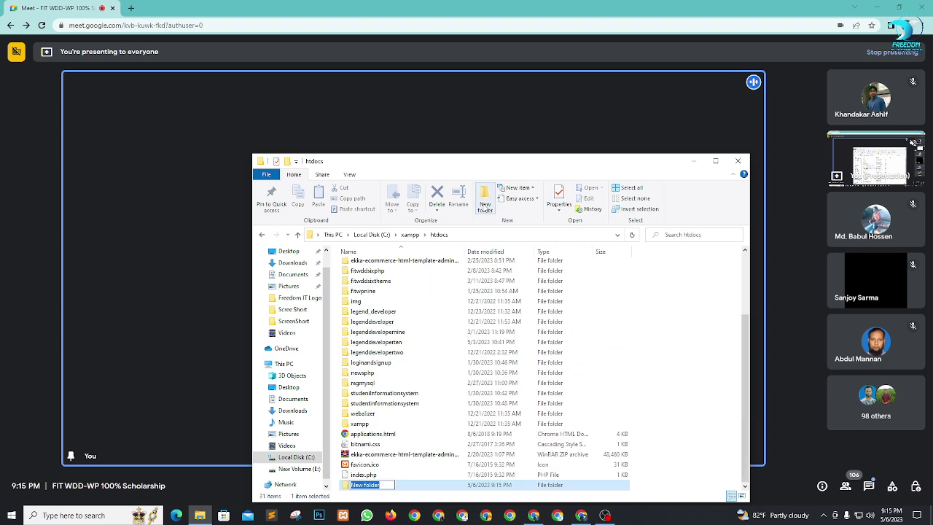
key(Return)
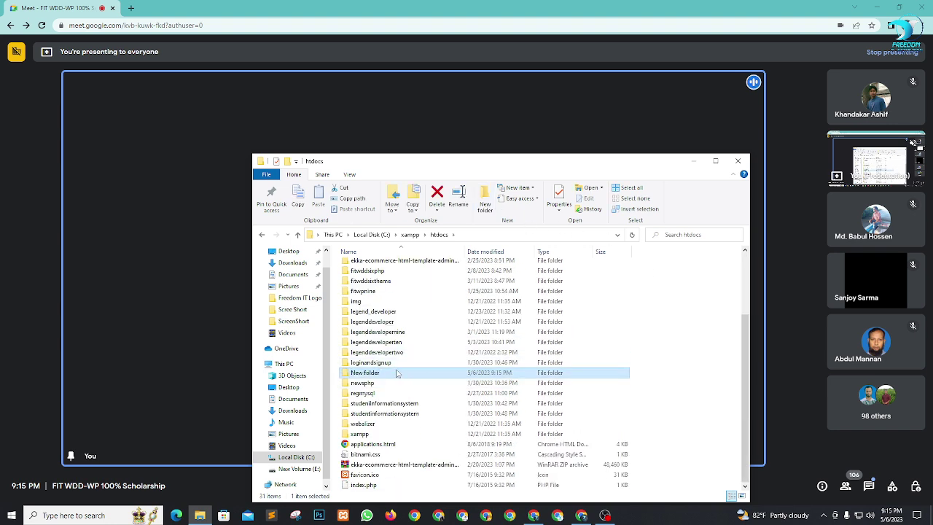
click(392, 373)
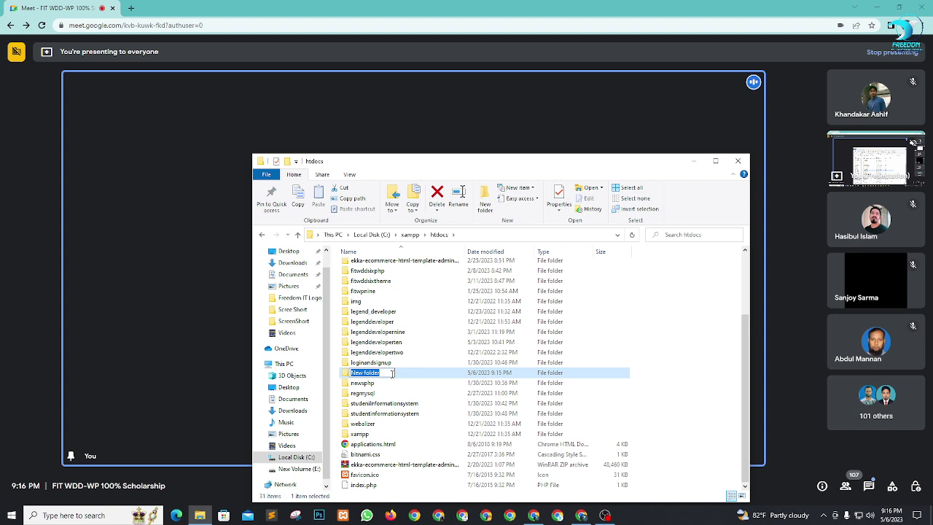
text(fit)
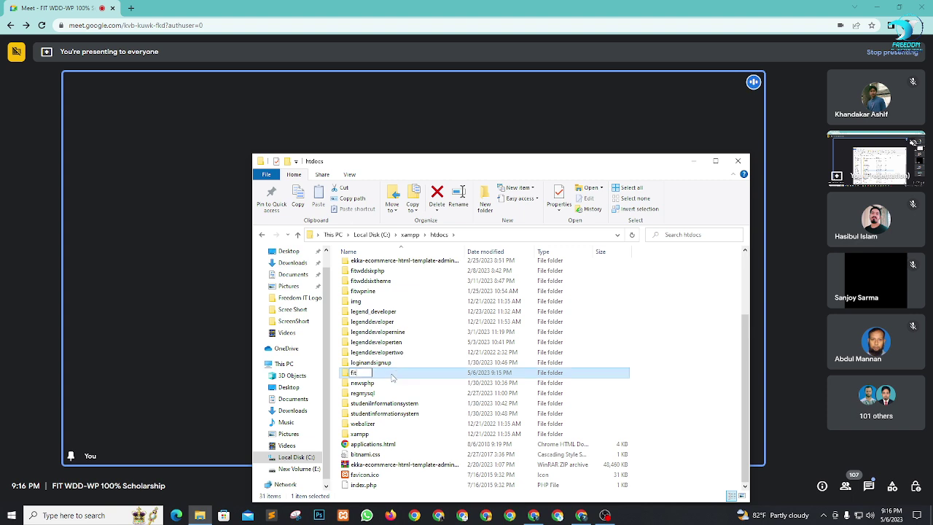
text(wpten)
click(655, 376)
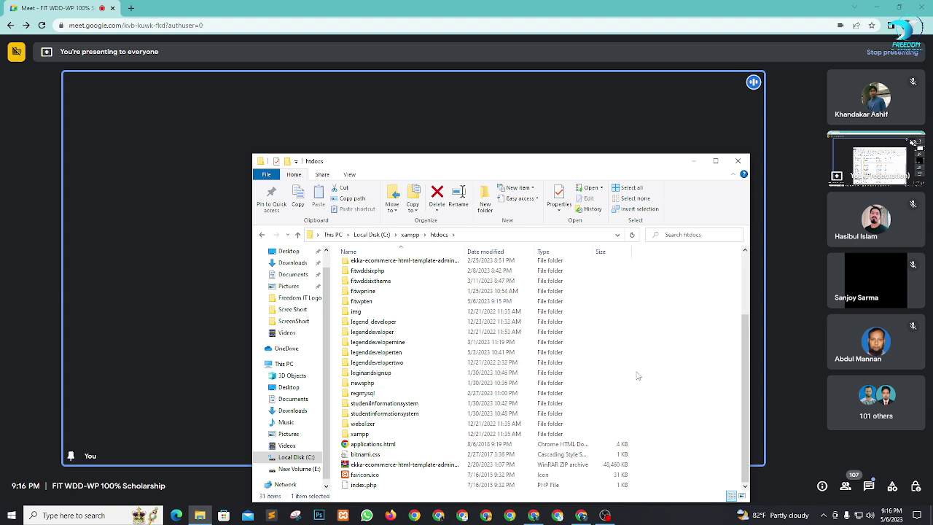
click(377, 304)
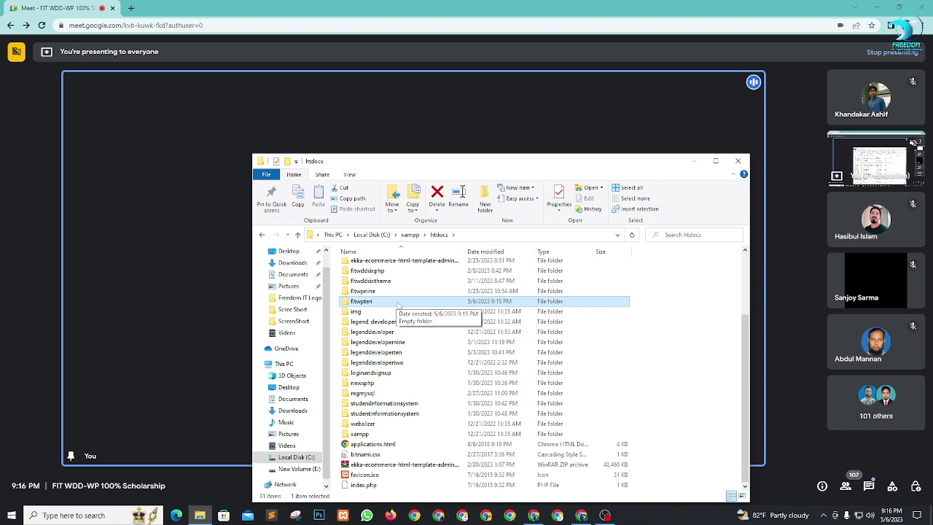
double_click(393, 304)
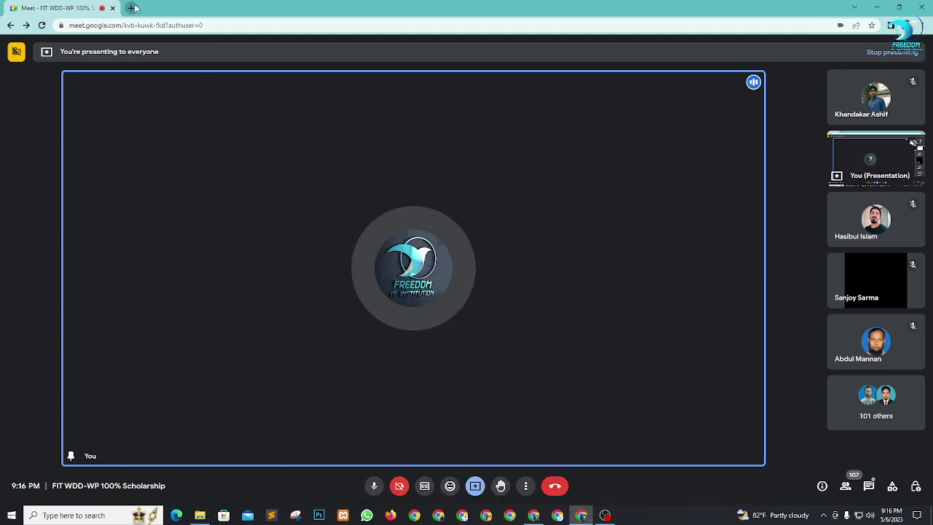
click(132, 8)
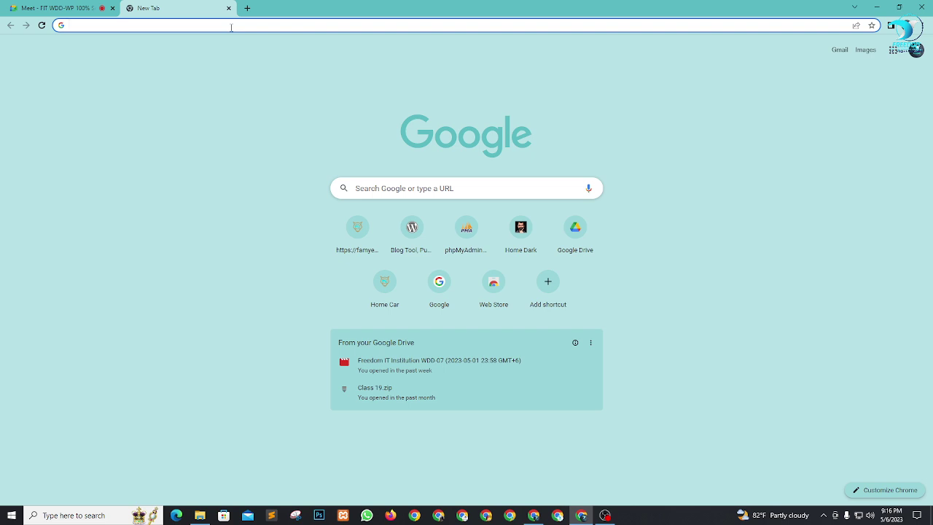
Step: Go to wordpress.org and share its link in the Google Meet chat
text(w)
key(BackSpace)
text(wo)
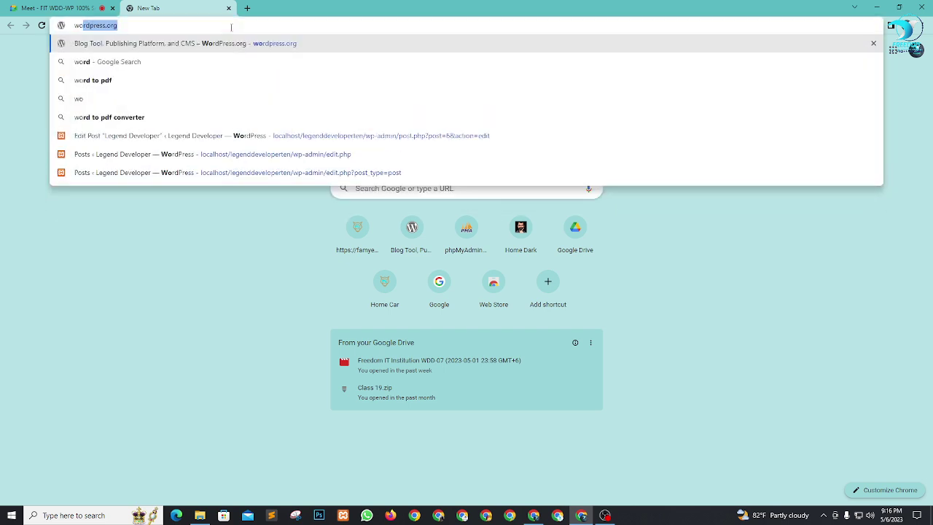
key(Return)
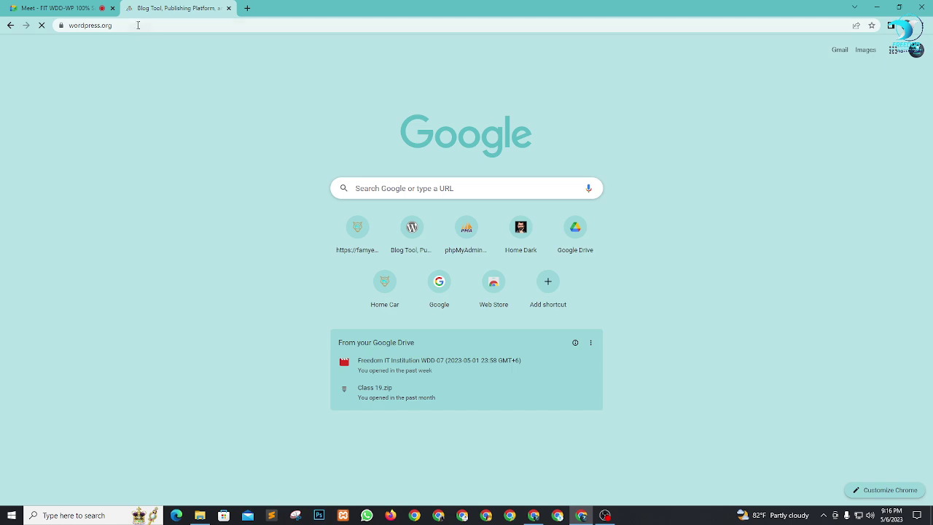
click(137, 24)
key(ctrl+c)
click(58, 8)
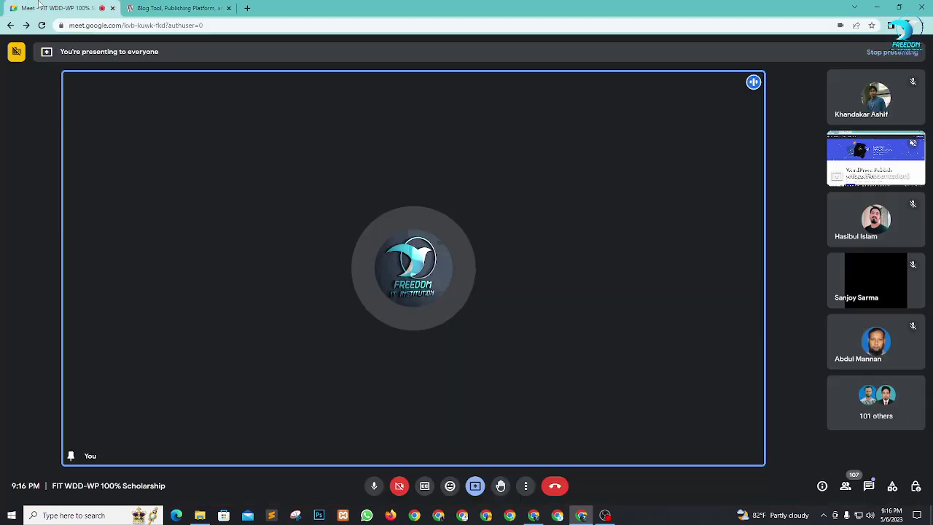
click(869, 485)
click(824, 449)
key(ctrl+v)
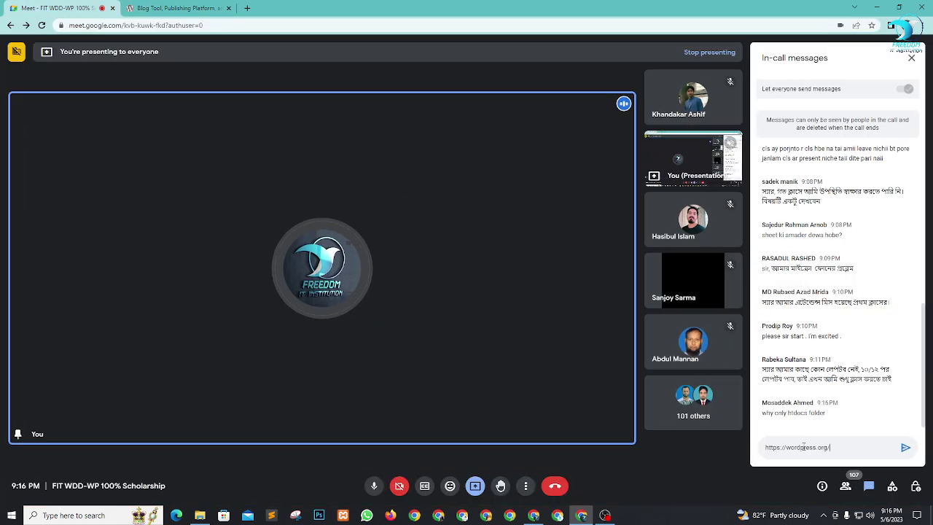
key(Return)
key(ctrl+Tab)
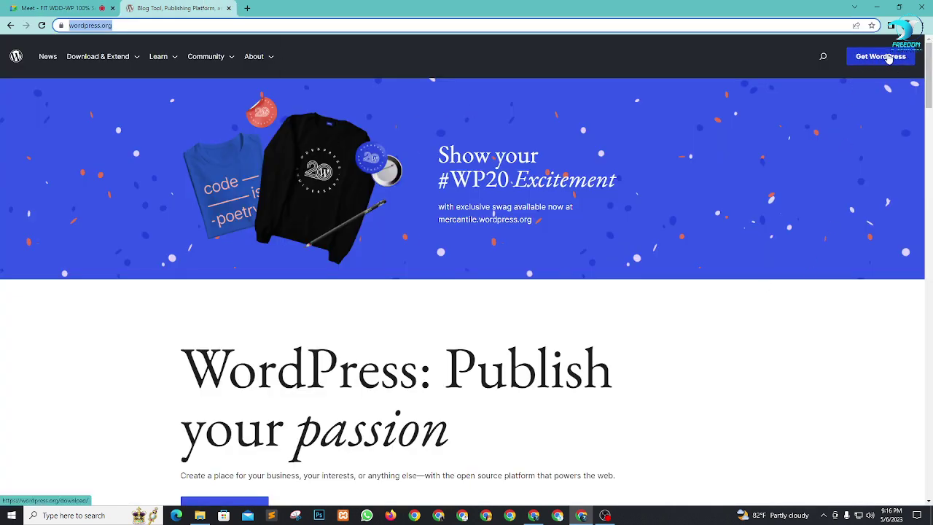
Step: Download the WordPress 6.2 zip from the Get WordPress page and close that tab
click(894, 58)
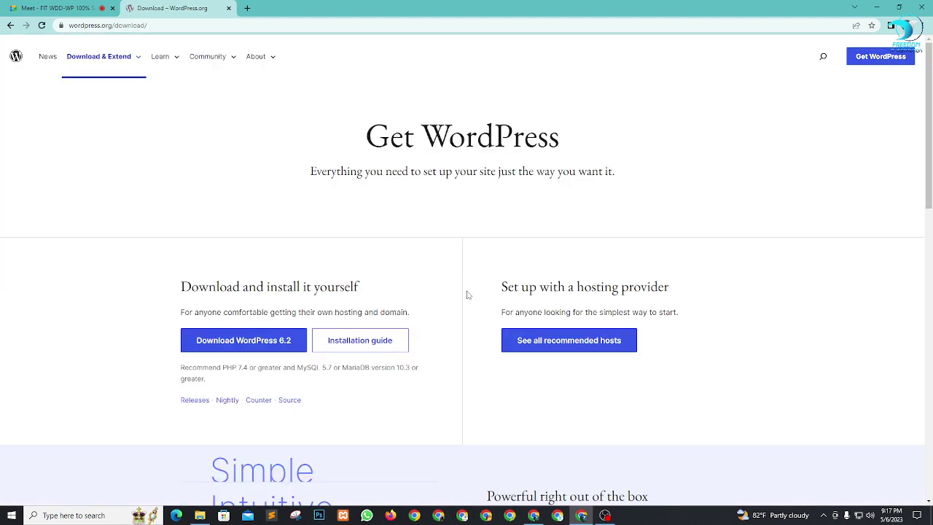
drag(174, 259, 439, 316)
click(439, 317)
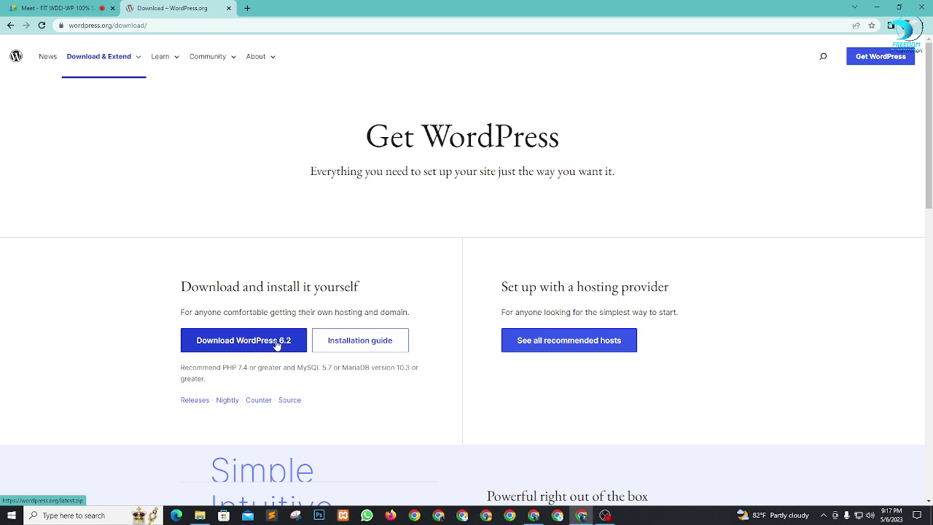
click(239, 341)
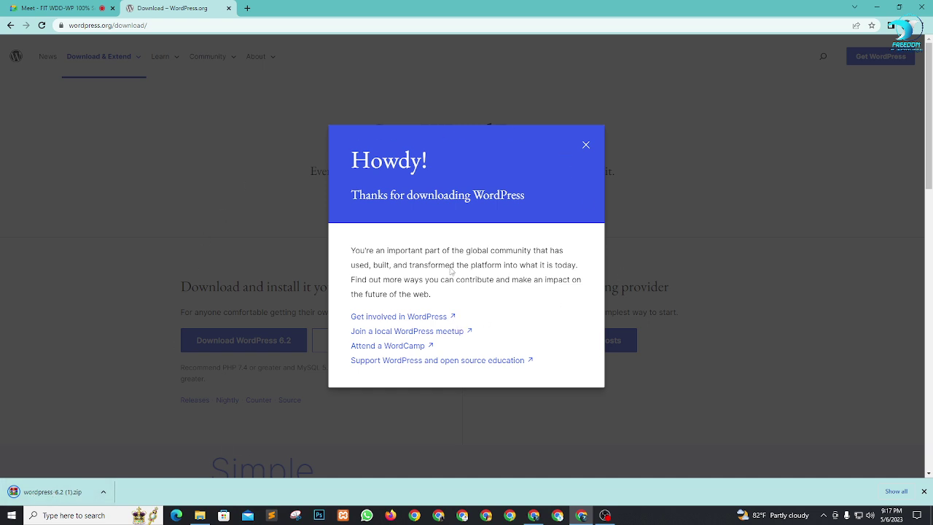
click(228, 8)
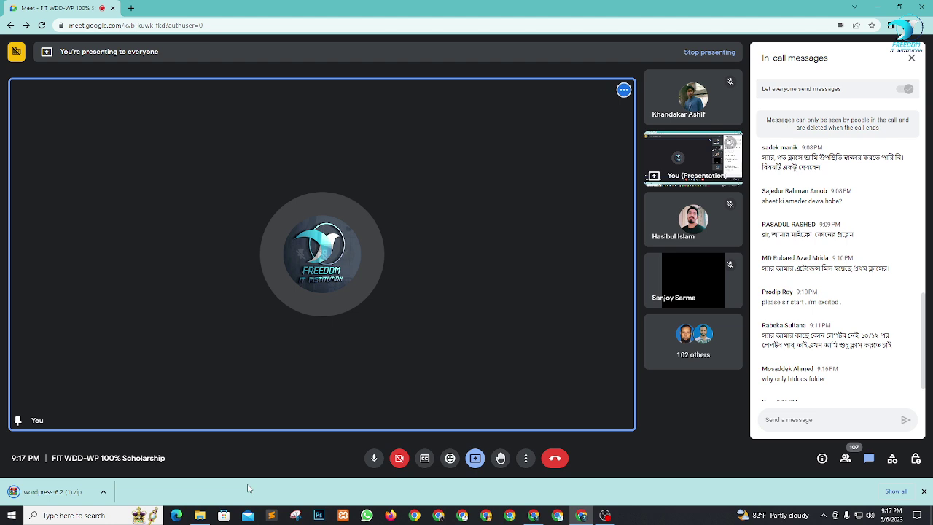
Step: Find wordpress-6.2.zip in Downloads and view its extract options without extracting, then return to Chrome
click(199, 515)
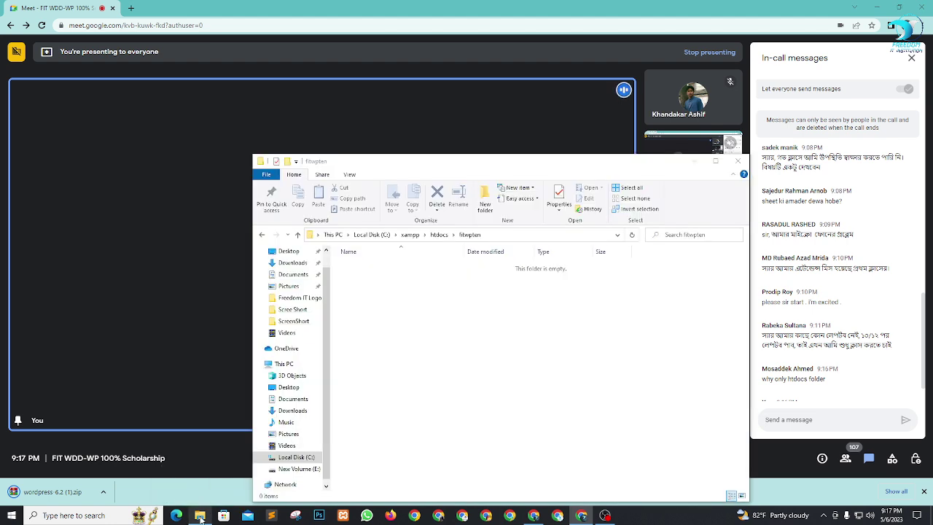
click(281, 264)
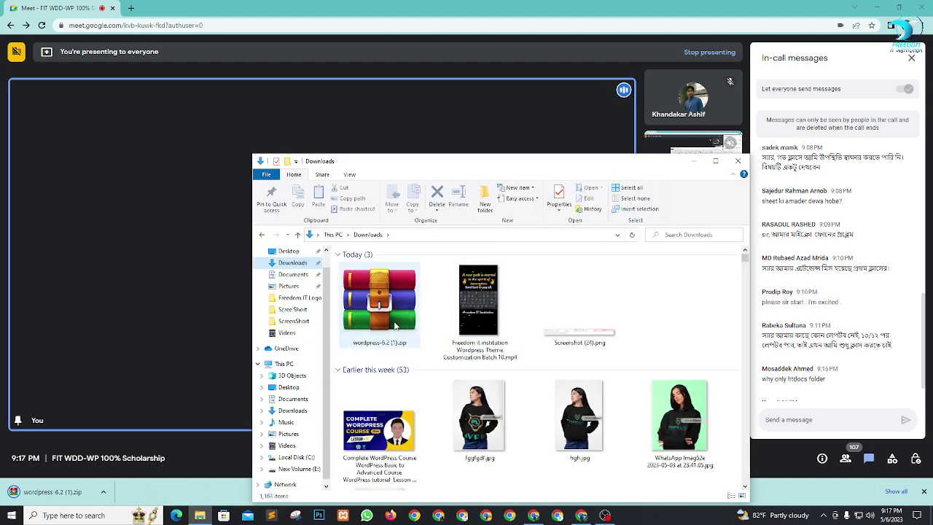
click(381, 305)
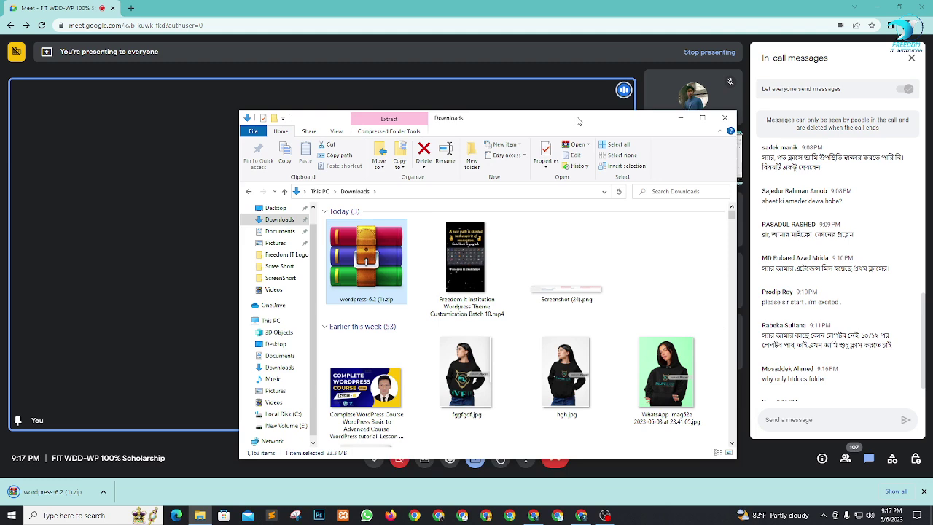
drag(591, 164, 540, 43)
scroll(518, 233, down, 5)
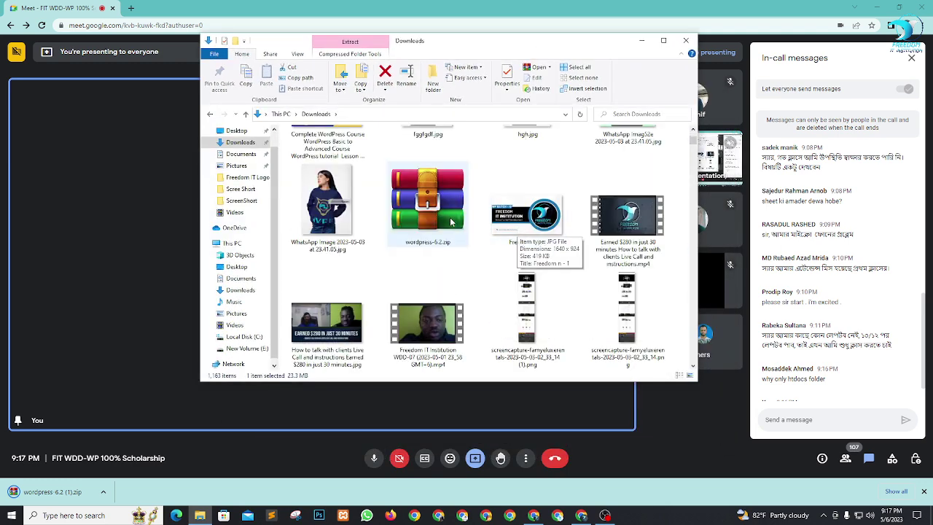
click(430, 208)
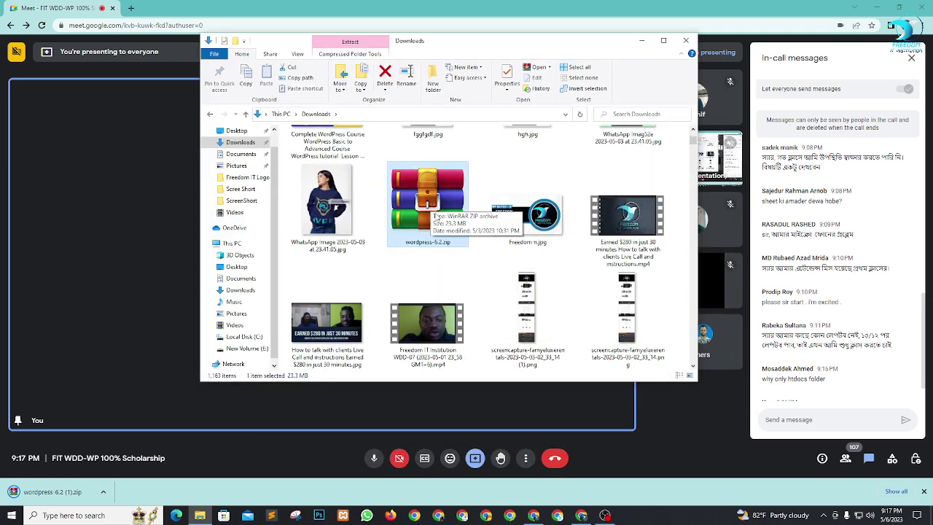
click(923, 492)
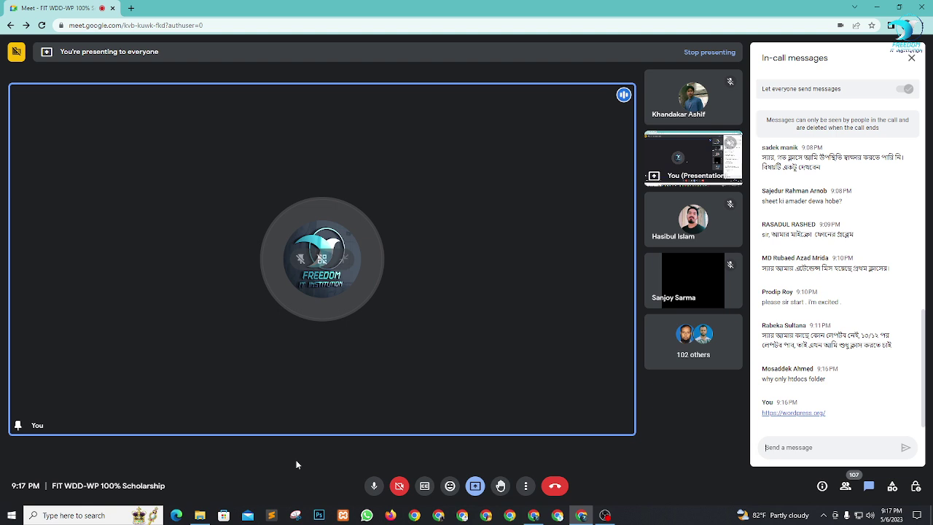
click(199, 515)
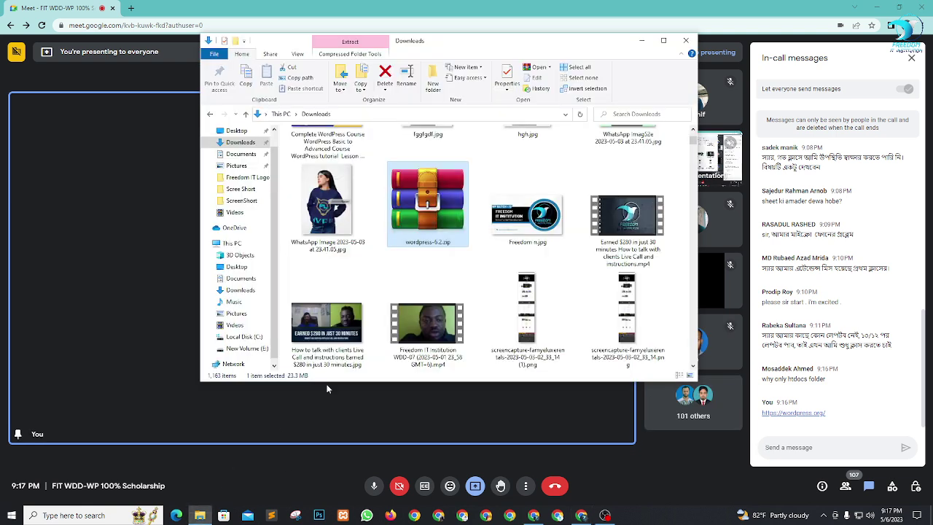
right_click(424, 193)
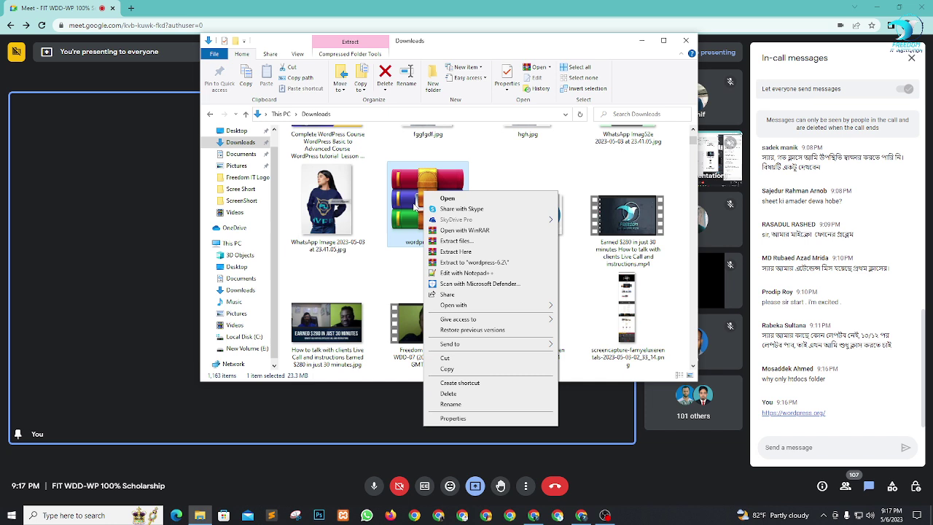
click(391, 263)
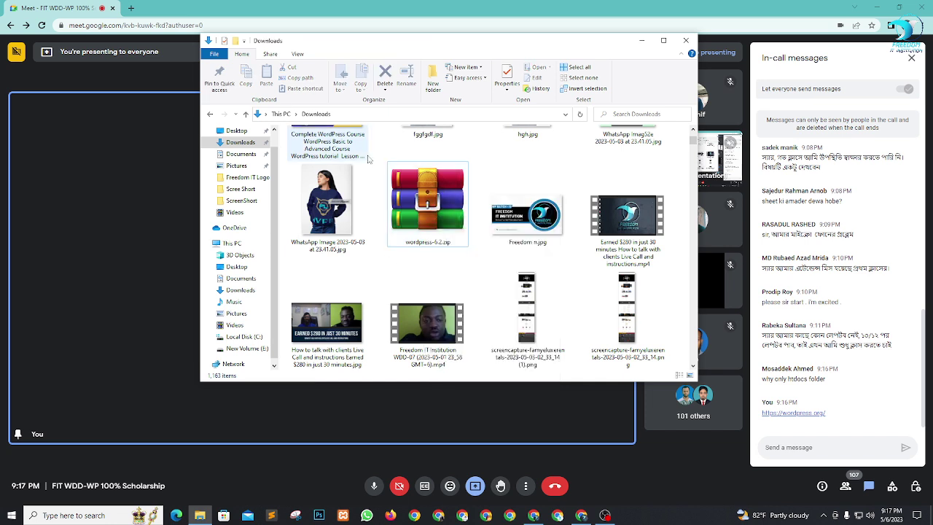
click(120, 6)
Step: Search Google for winrar and start the WinRAR installer download on win-rar.com
click(131, 8)
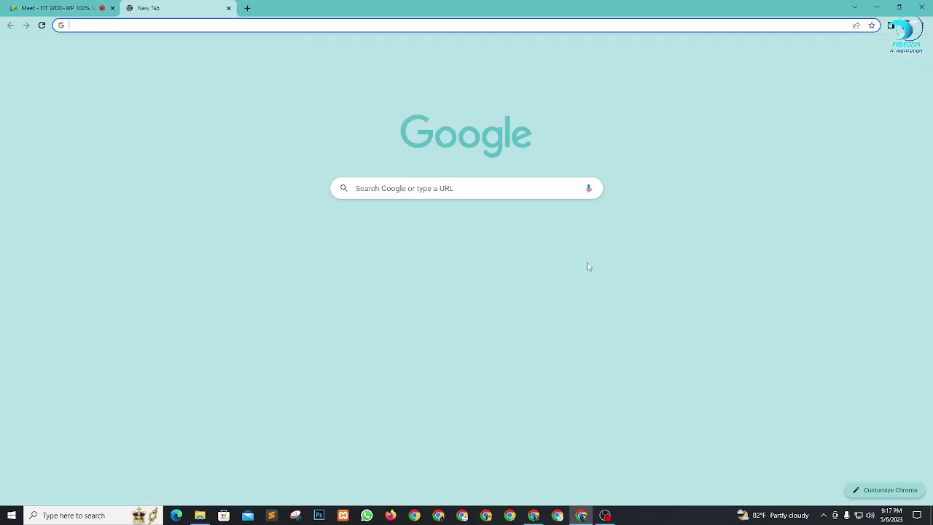
click(450, 188)
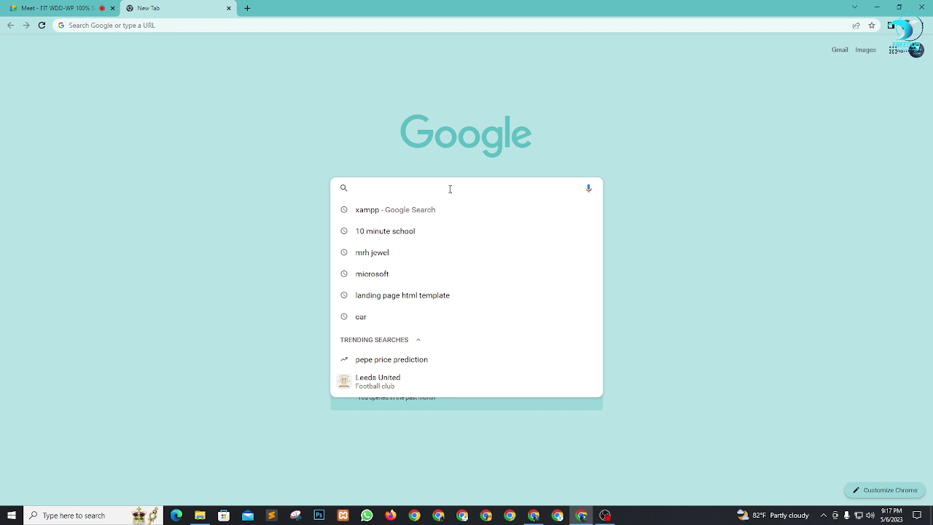
text(wi)
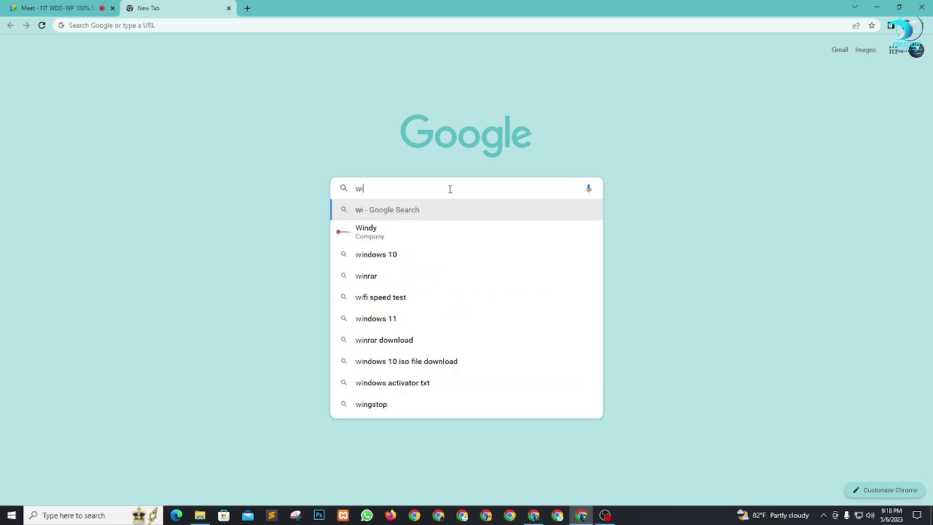
text(nrar)
key(Return)
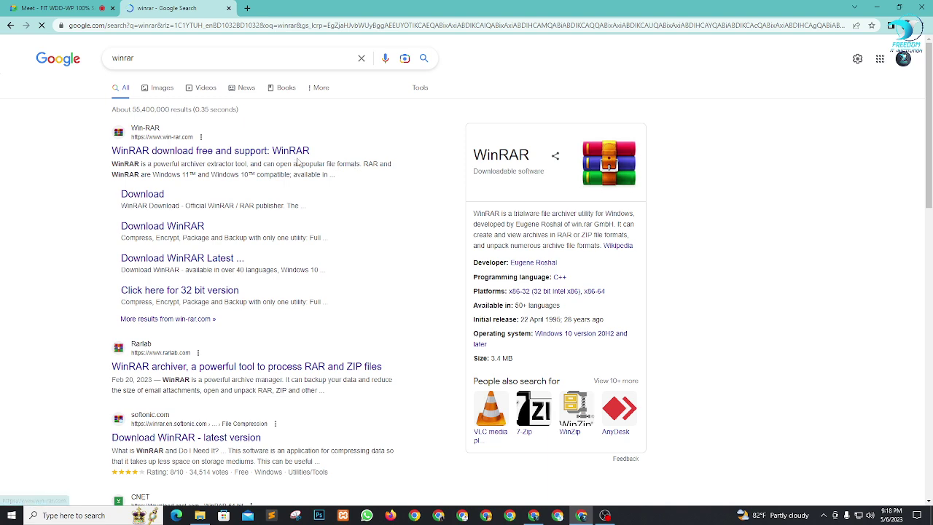
click(297, 158)
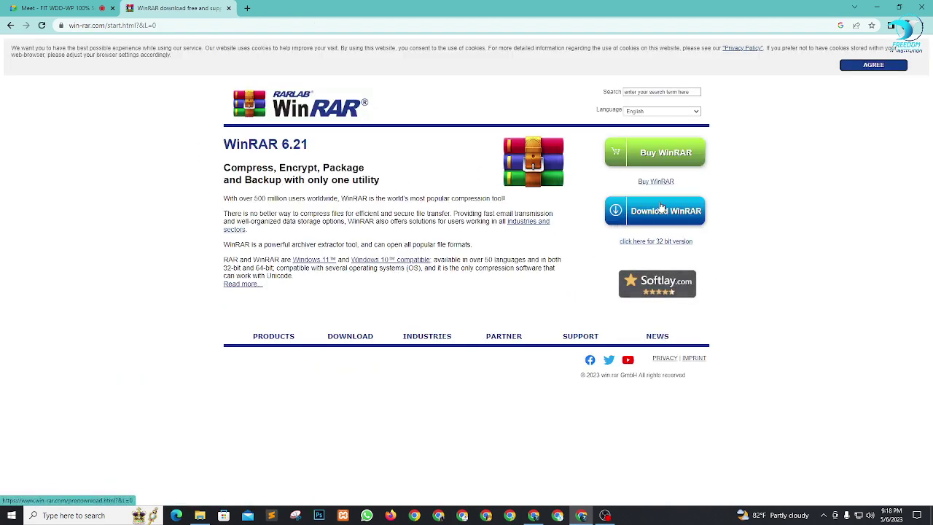
click(670, 217)
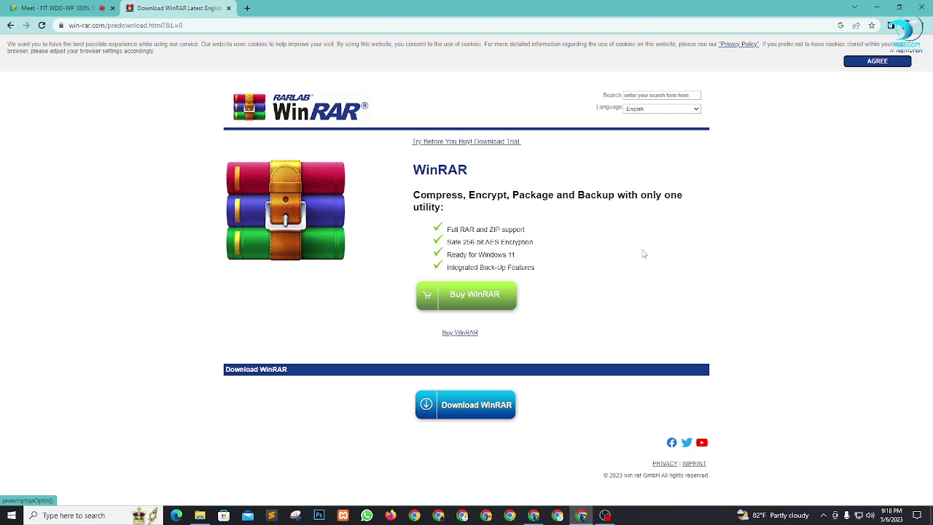
click(472, 407)
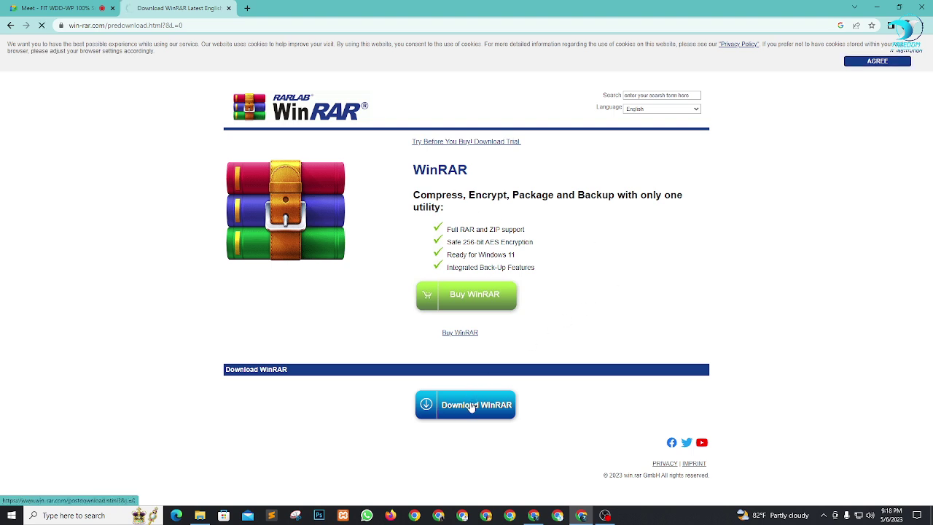
Step: Share the win-rar.com pre-download page link in the Meet chat
scroll(182, 372, down, 3)
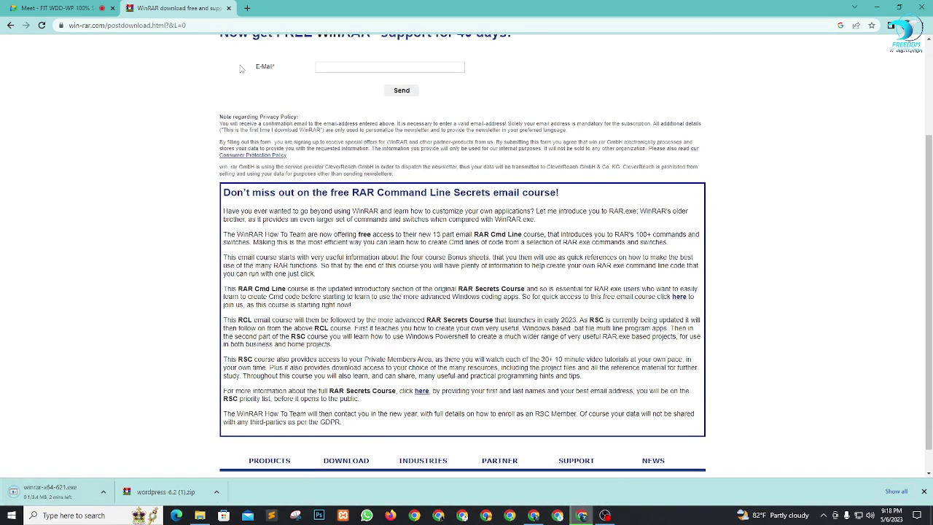
scroll(240, 69, up, 5)
click(11, 25)
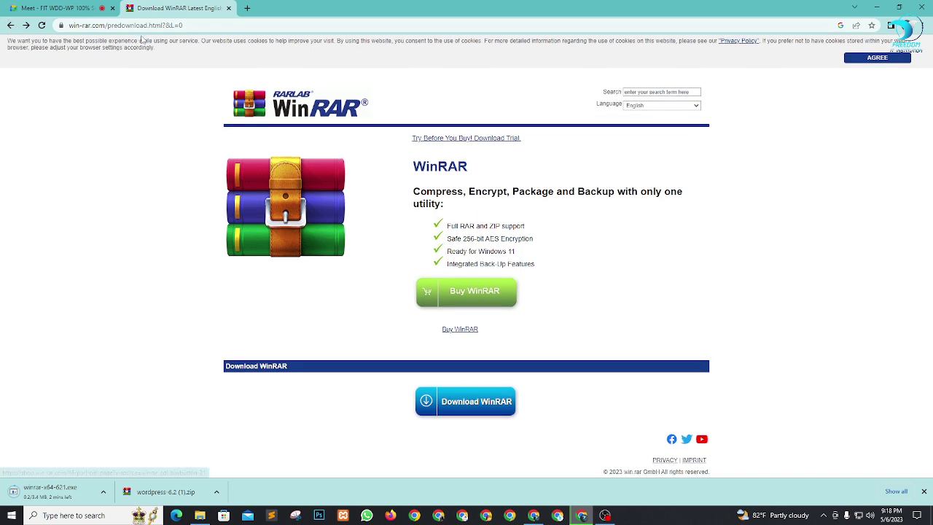
click(155, 26)
key(ctrl+c)
click(53, 8)
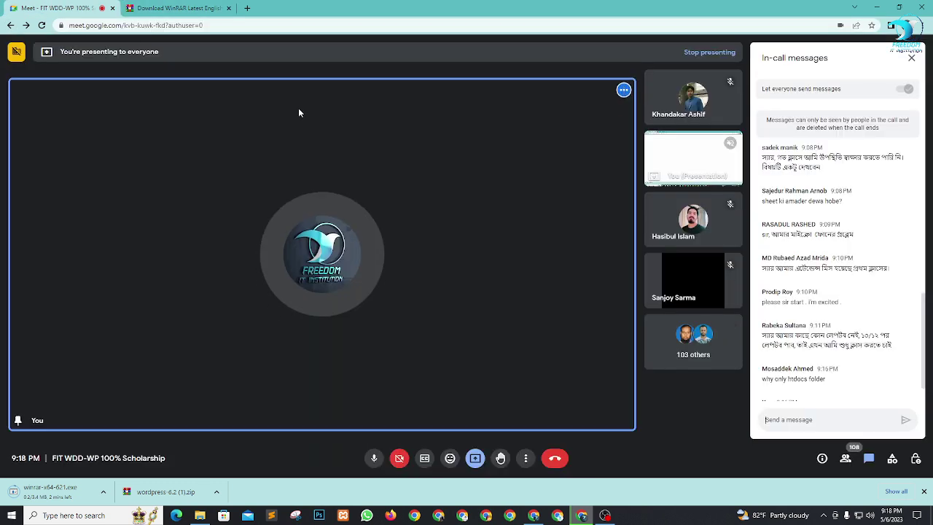
click(818, 418)
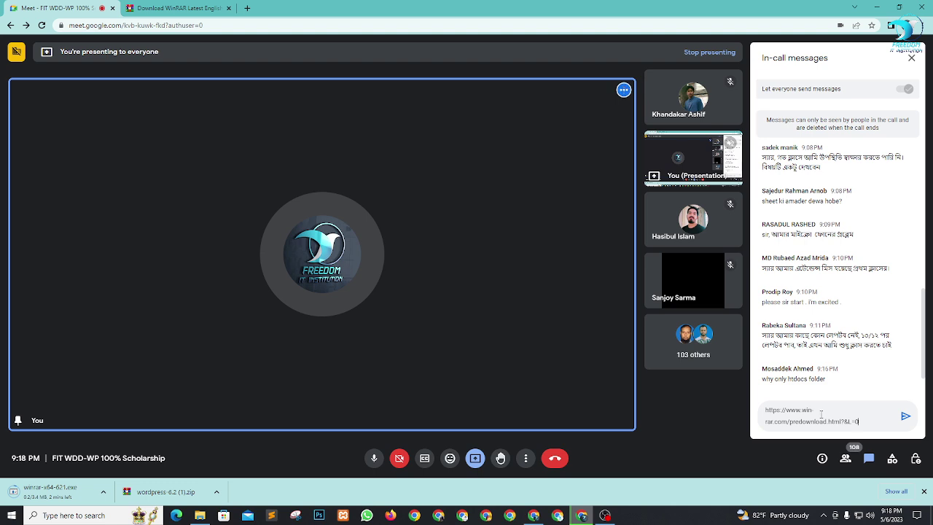
key(ctrl+v)
key(Return)
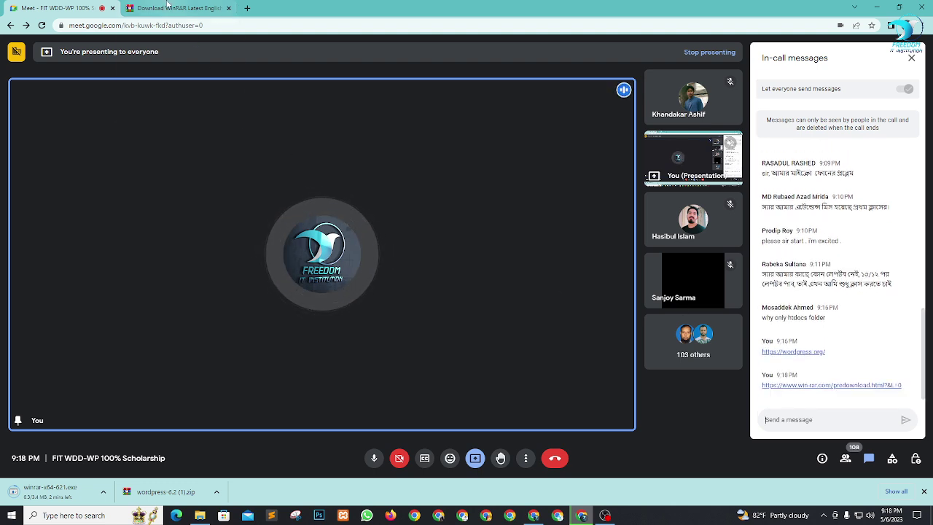
Step: Close the WinRAR tab, cancel the winrar-x64-621.exe download, and bring Downloads forward
click(166, 7)
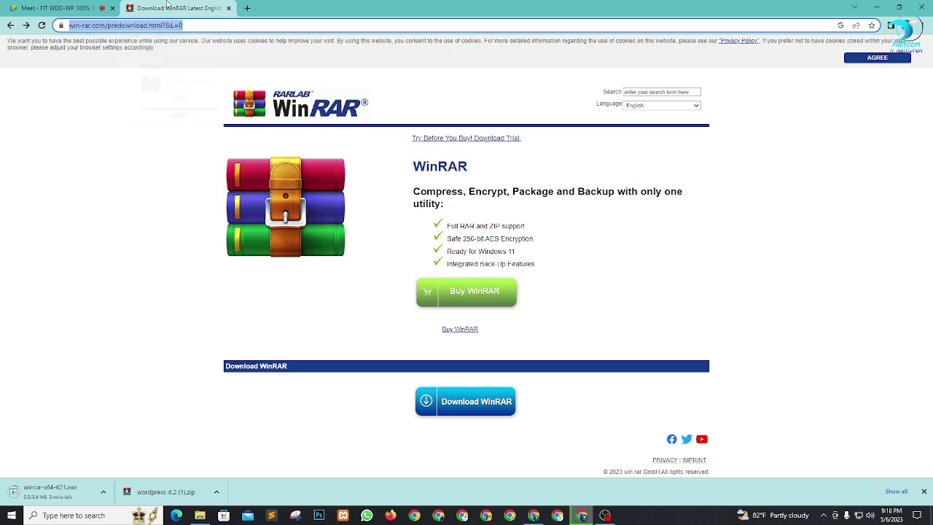
click(228, 8)
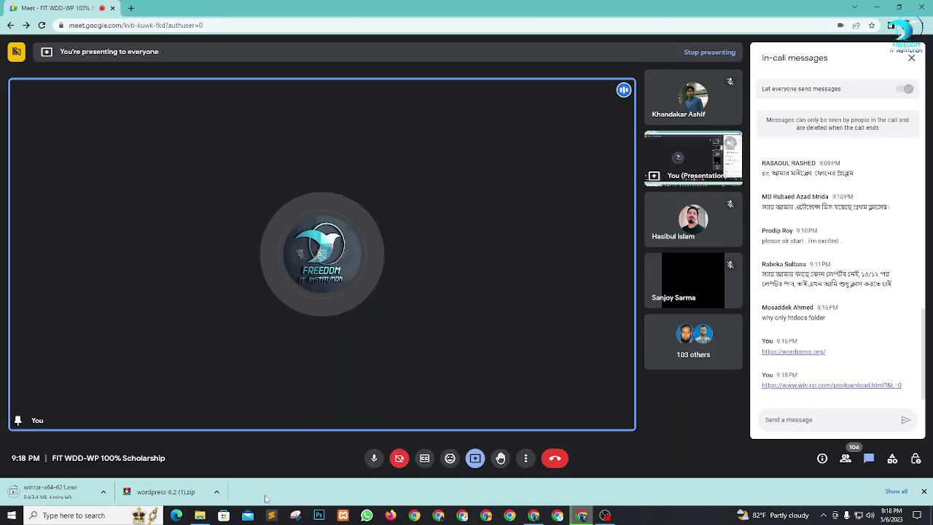
click(199, 515)
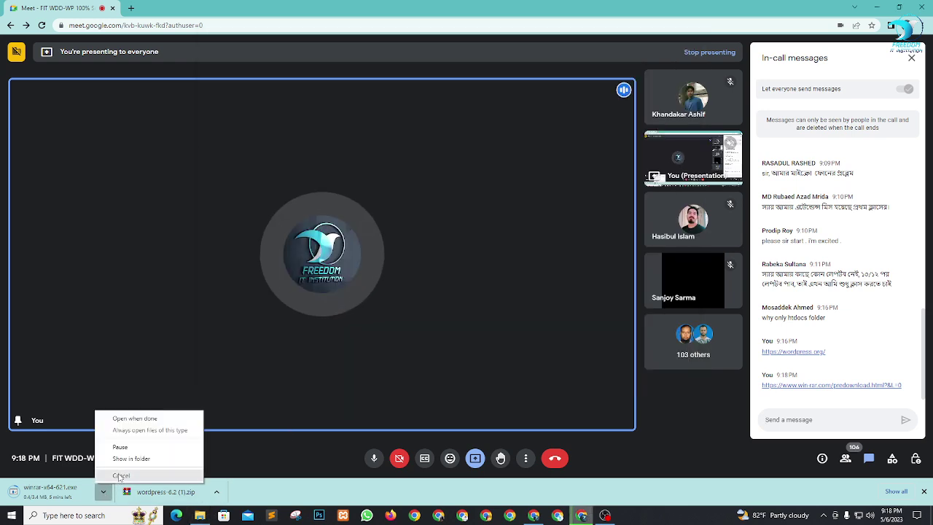
click(121, 476)
click(201, 515)
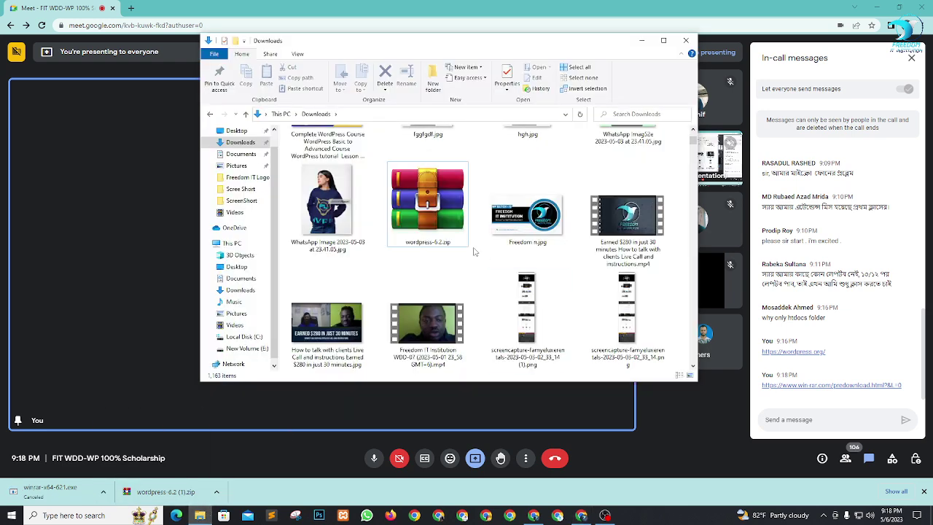
Step: Extract wordpress-6.2.zip into a wordpress-6.2 folder
right_click(430, 194)
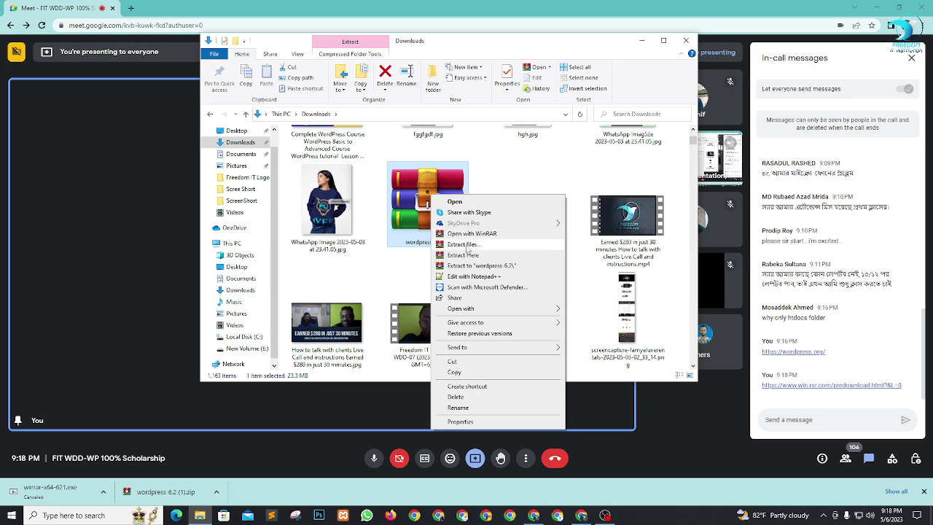
click(467, 246)
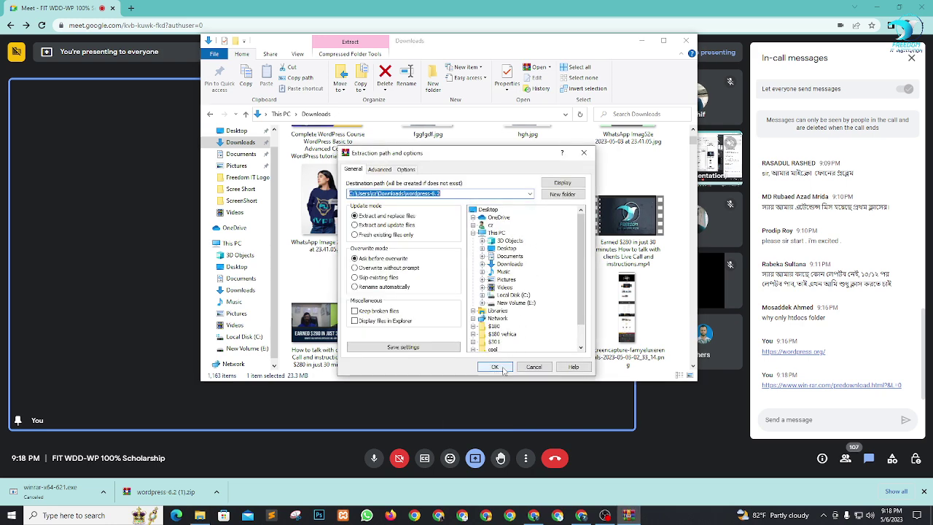
click(501, 369)
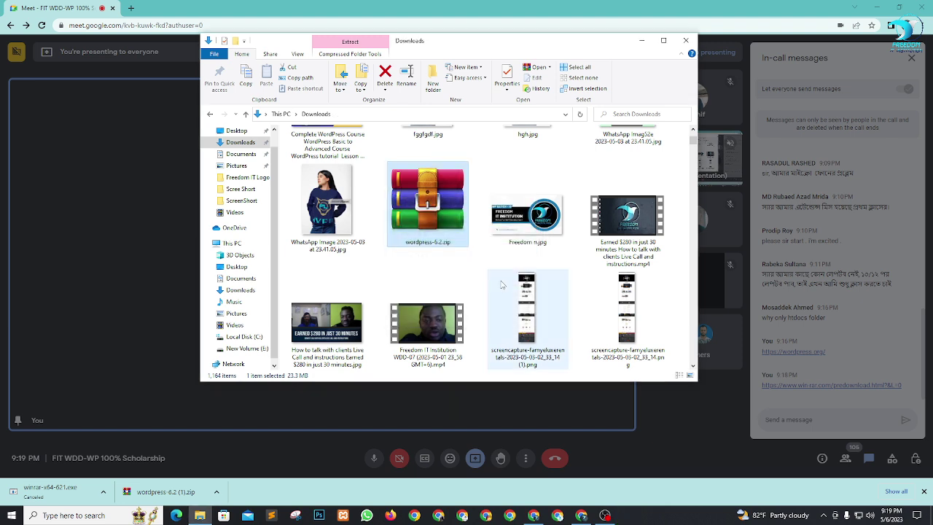
Step: Open wordpress-6.2\wordpress and select all 19 WordPress core items
scroll(469, 265, up, 3)
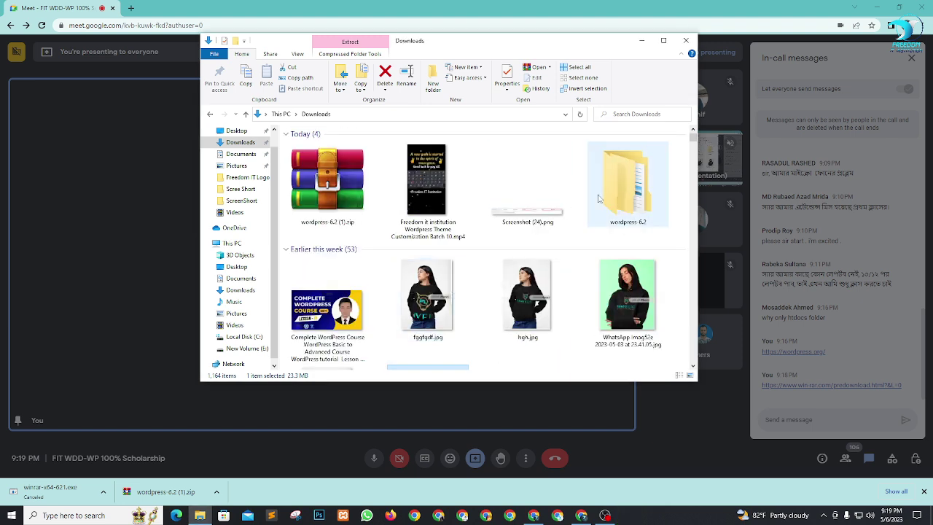
click(648, 195)
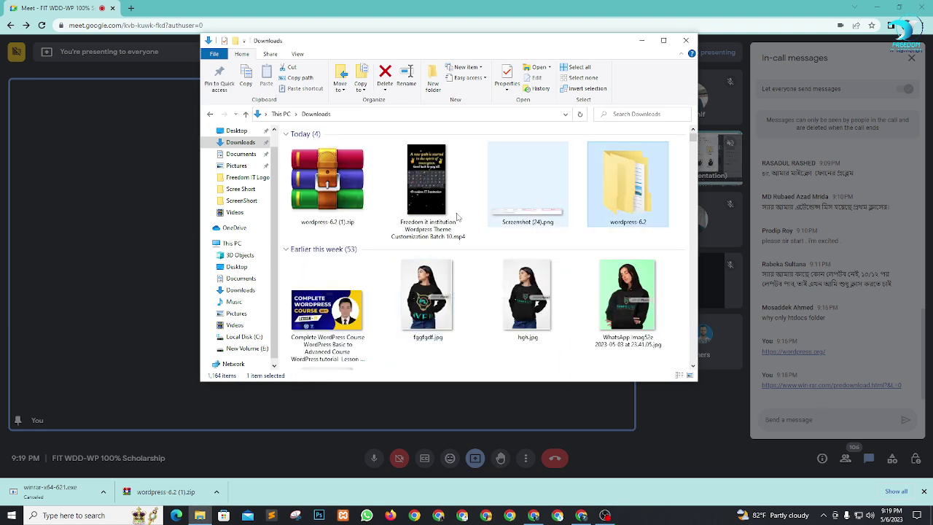
double_click(628, 197)
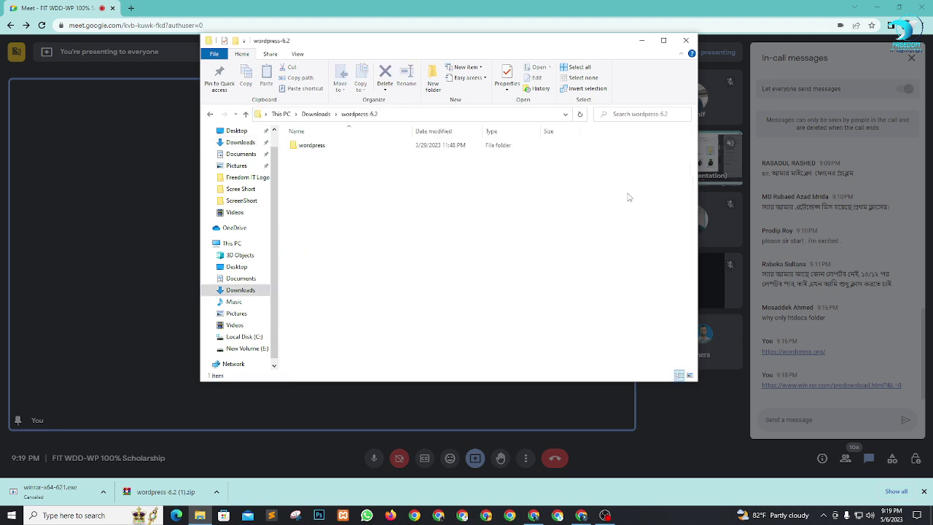
double_click(314, 145)
drag(341, 355, 317, 158)
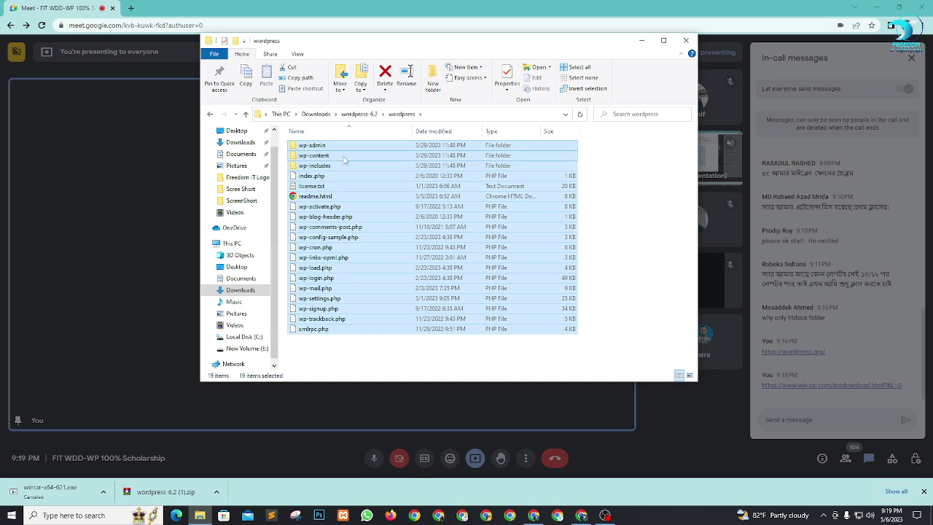
right_click(345, 159)
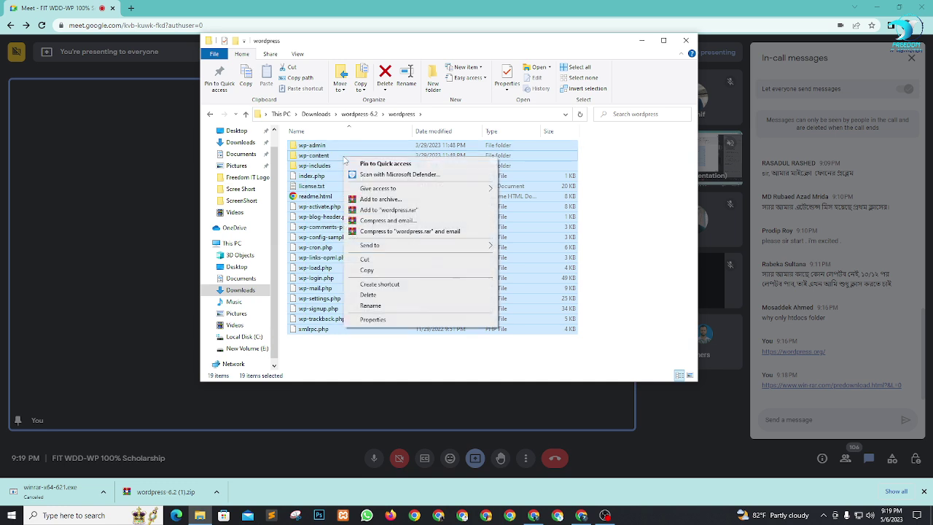
Step: Copy the selected WordPress files and admit the waiting participant into the Meet call
click(367, 270)
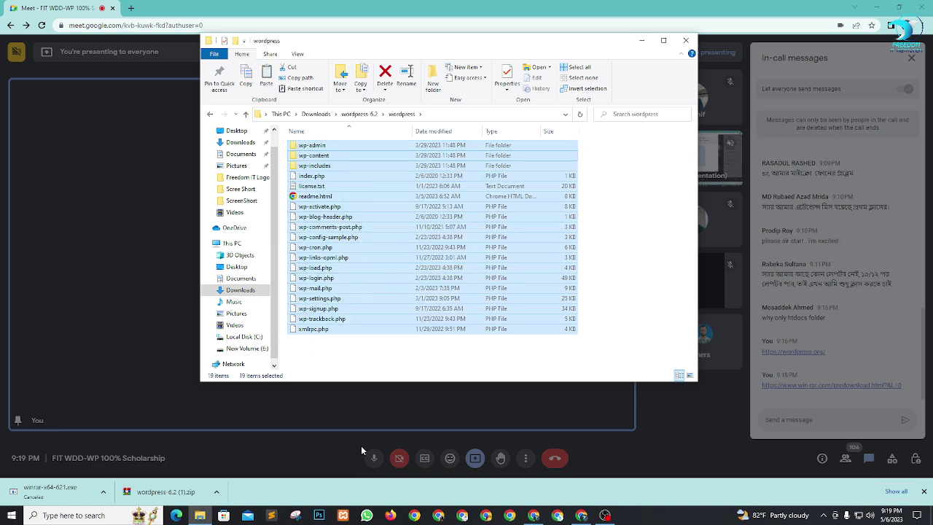
click(199, 515)
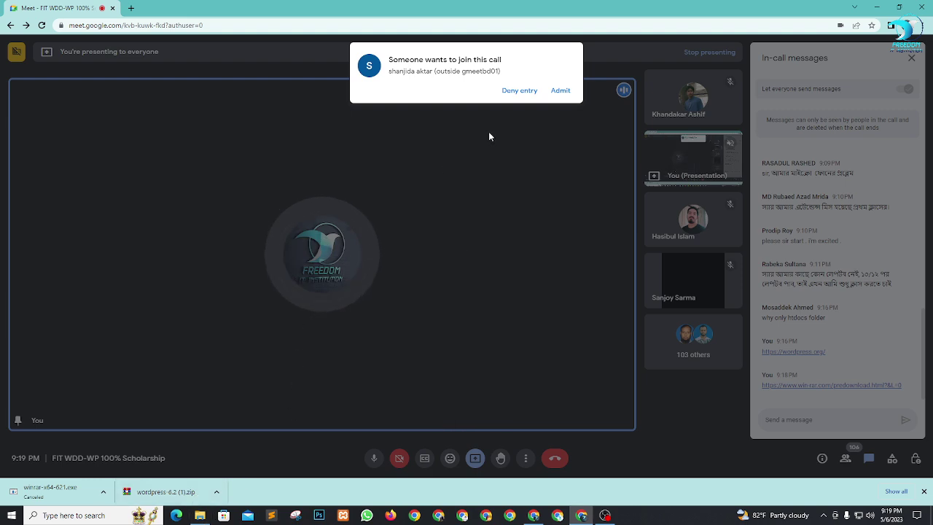
click(561, 90)
click(200, 516)
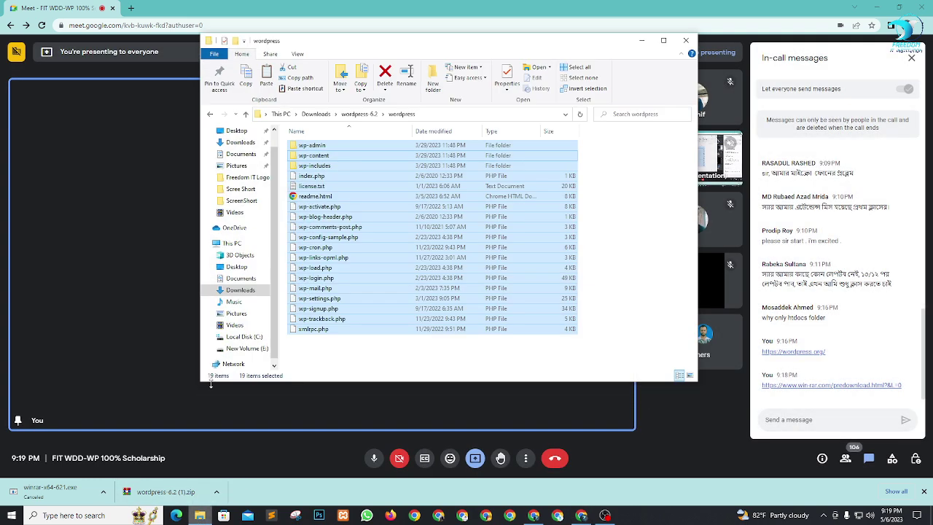
Step: Paste the 19 WordPress files into the empty C:\xampp\htdocs\fitwpten folder
click(236, 337)
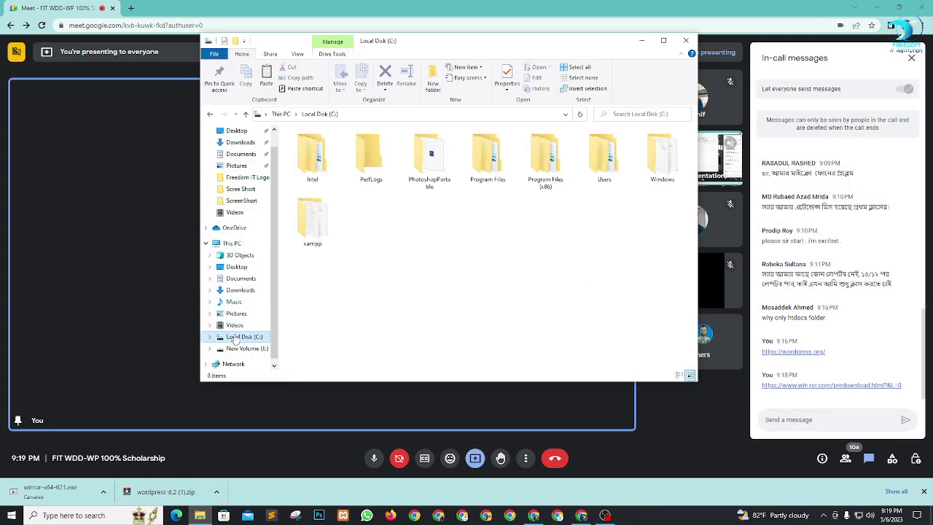
double_click(312, 222)
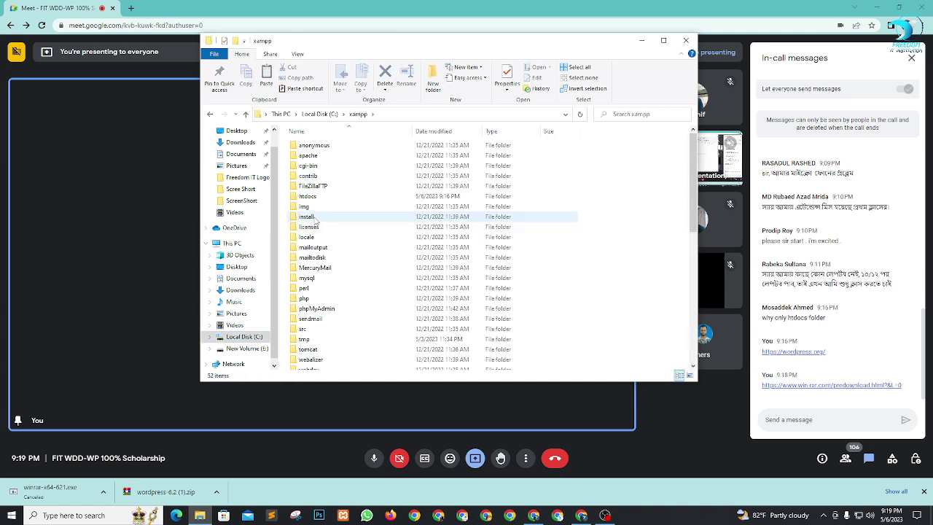
double_click(313, 201)
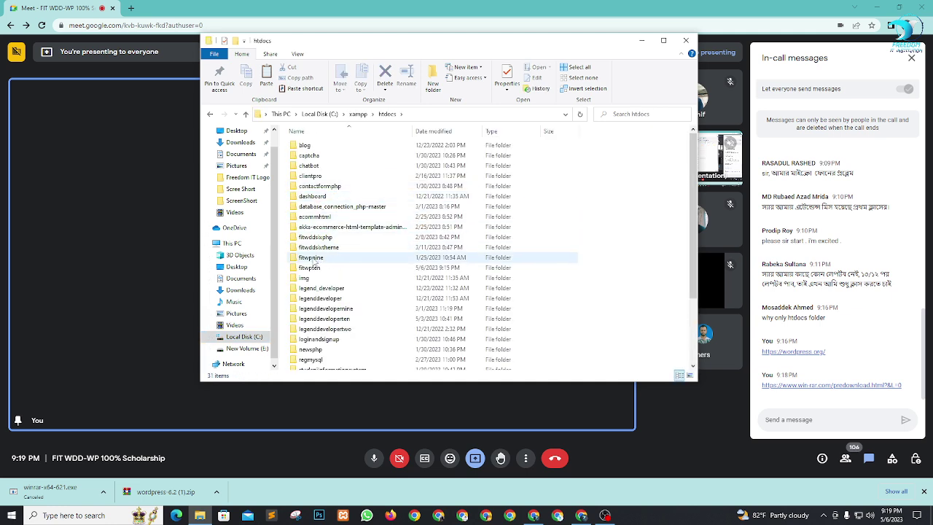
click(314, 270)
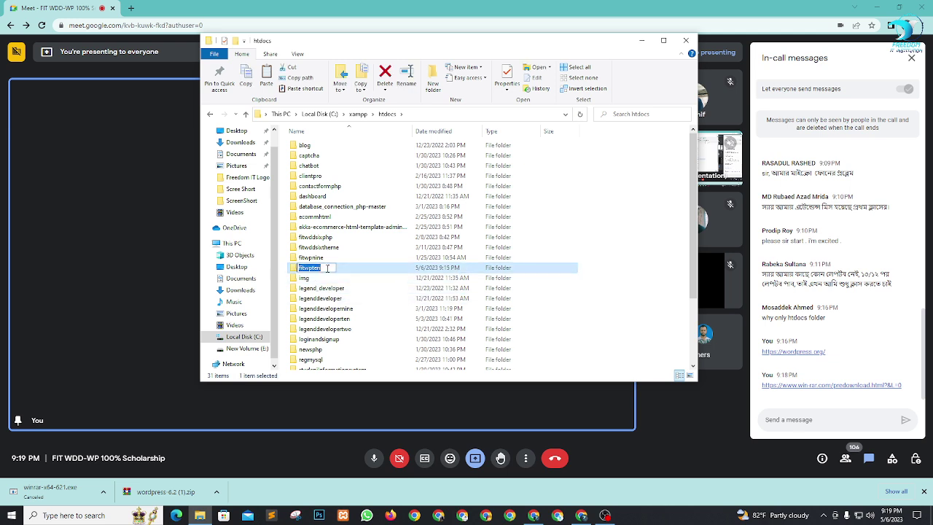
double_click(327, 272)
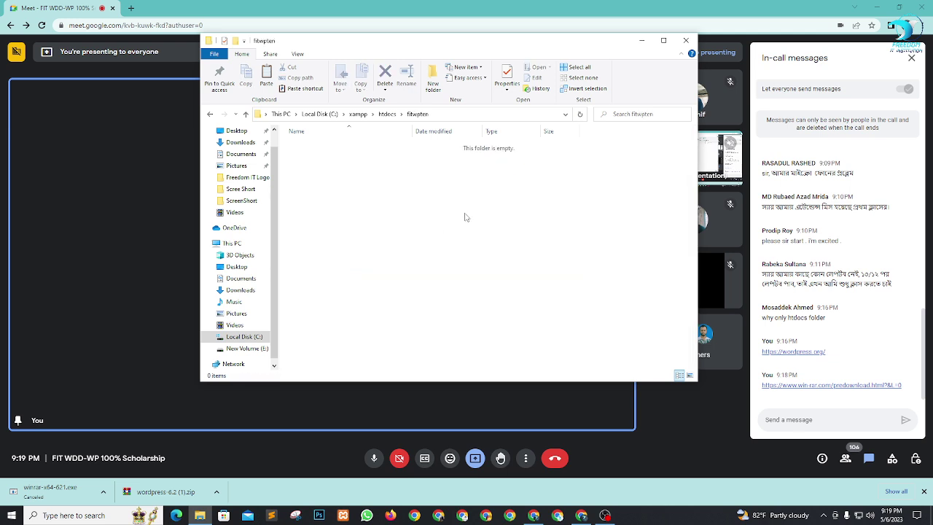
right_click(353, 178)
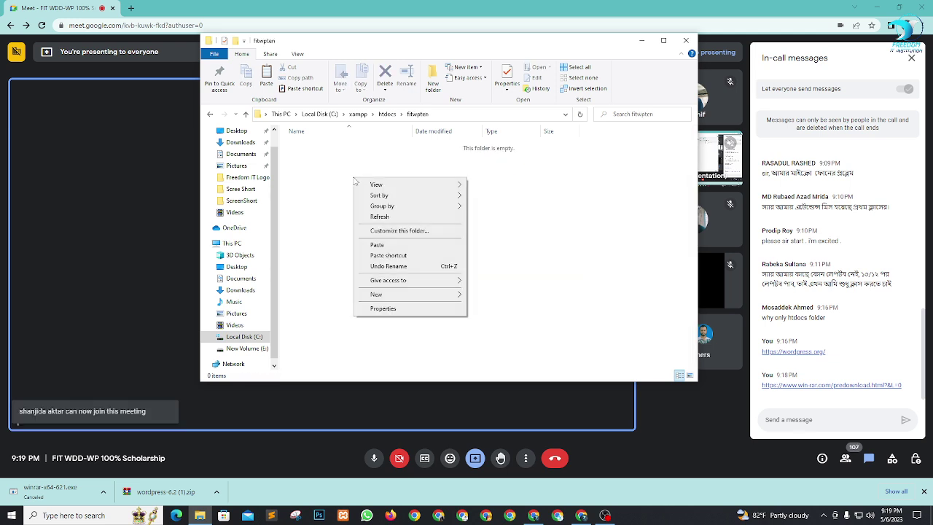
click(378, 244)
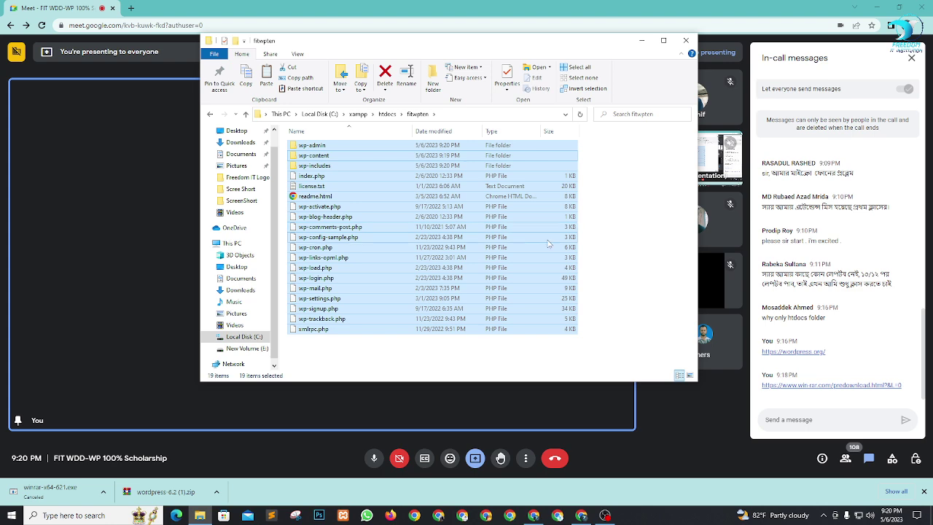
click(638, 264)
drag(645, 330, 638, 140)
click(635, 306)
Step: Close Meet's in-call messages panel and the downloads bar, then minimise Chrome
click(641, 42)
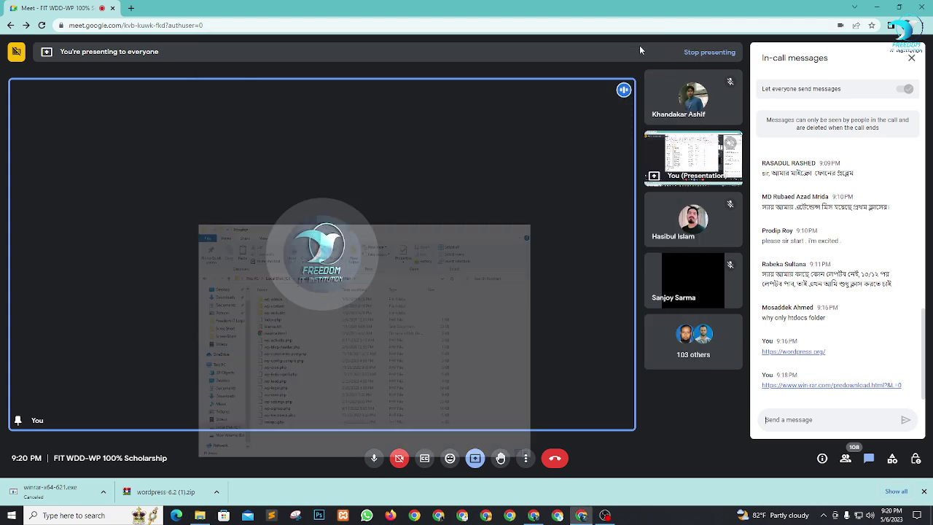
click(911, 57)
click(923, 492)
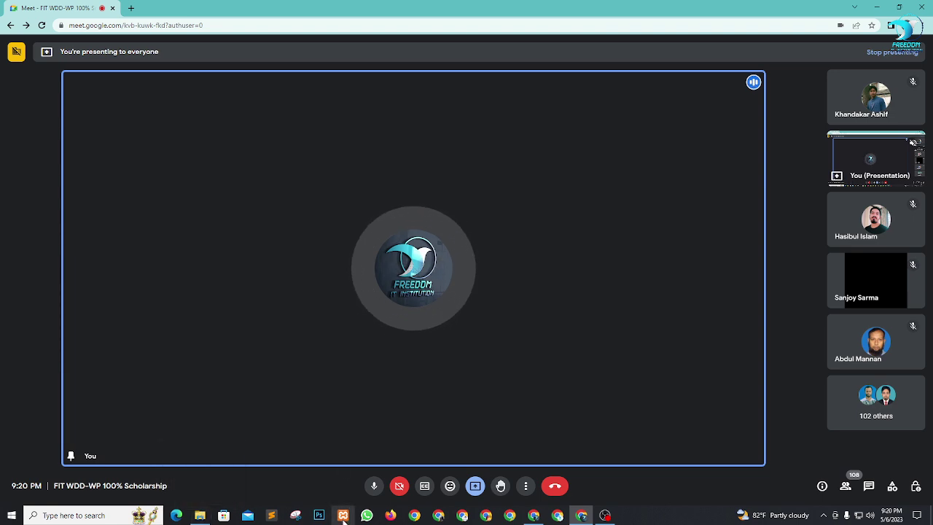
click(874, 5)
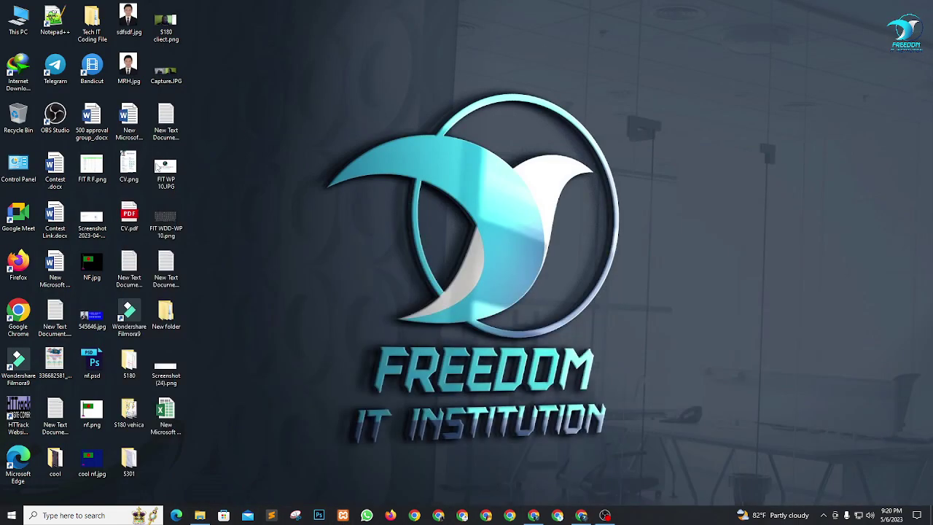
Step: Start Apache and MySQL in XAMPP Control Panel, then minimise the panel
click(347, 516)
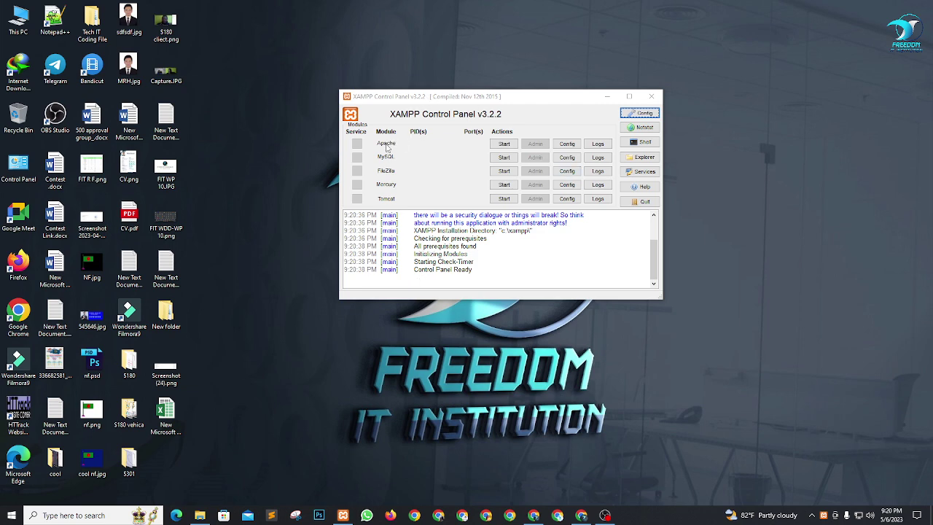
click(515, 146)
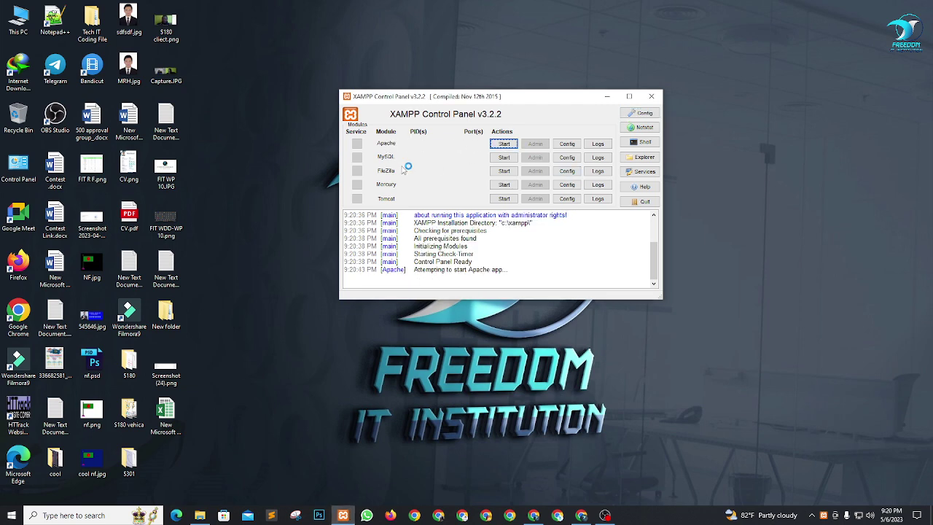
click(508, 158)
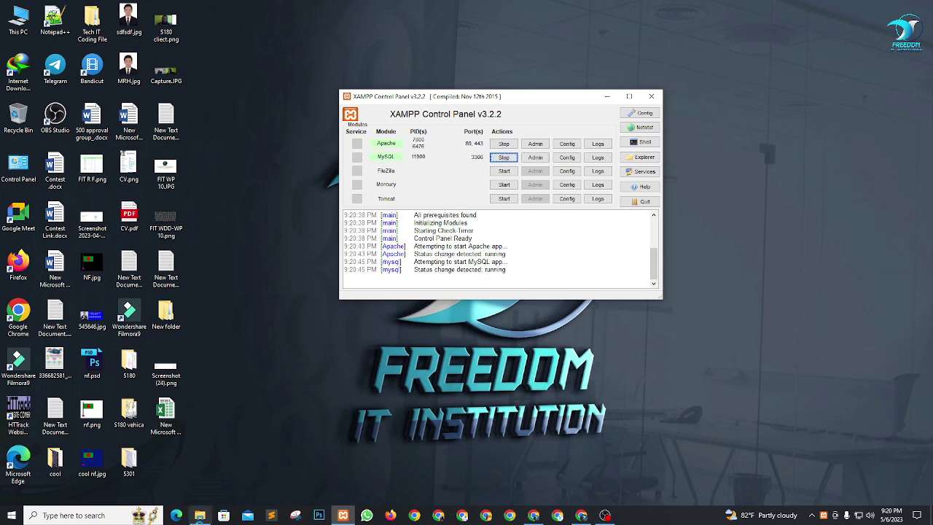
click(43, 514)
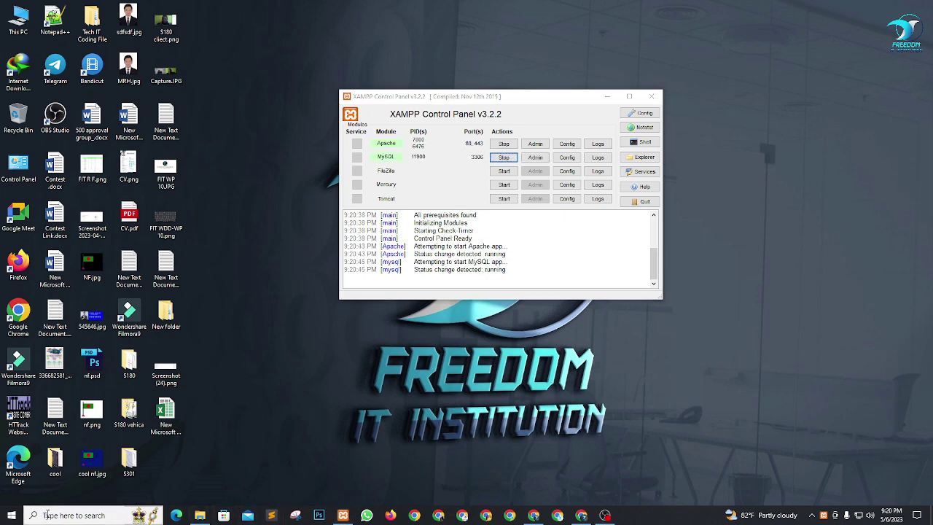
text(xampp)
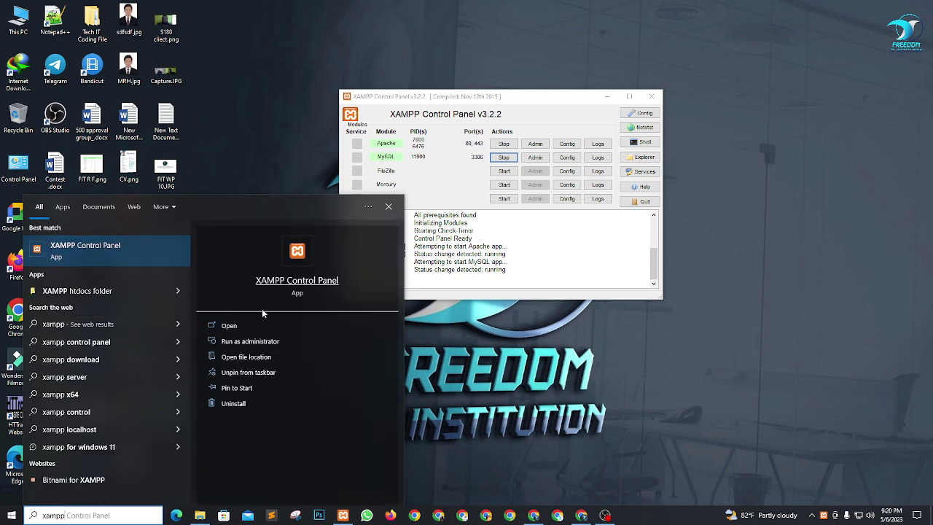
click(389, 207)
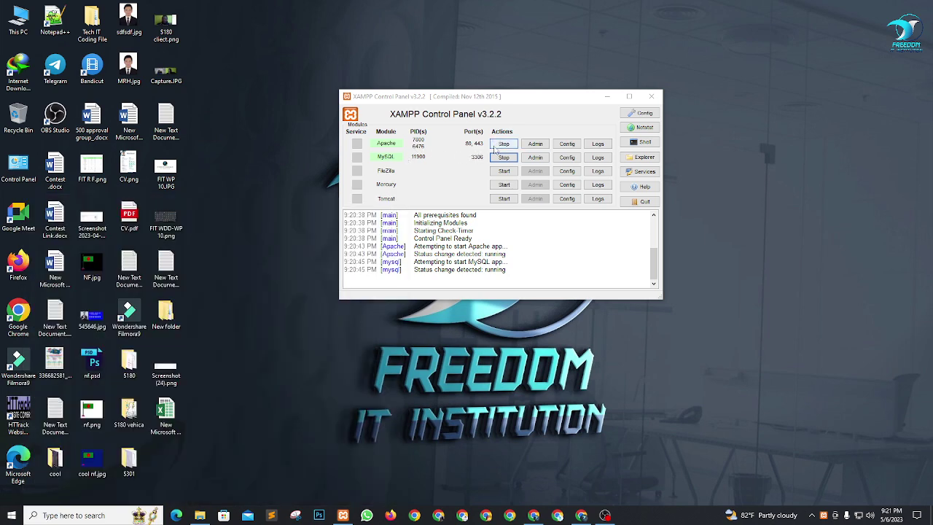
click(607, 96)
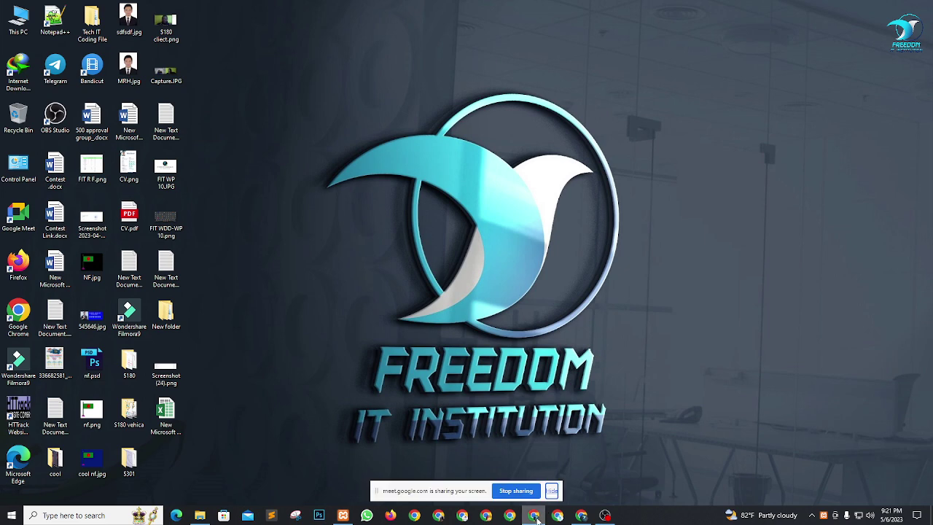
Step: In a new Chrome tab, enter the address localhost/phpmyadmin and select it
click(580, 515)
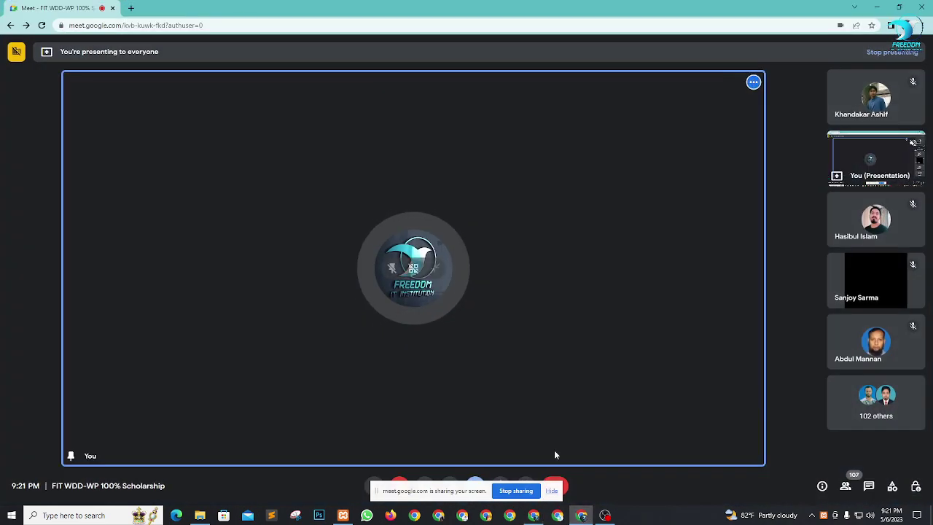
click(552, 490)
click(132, 8)
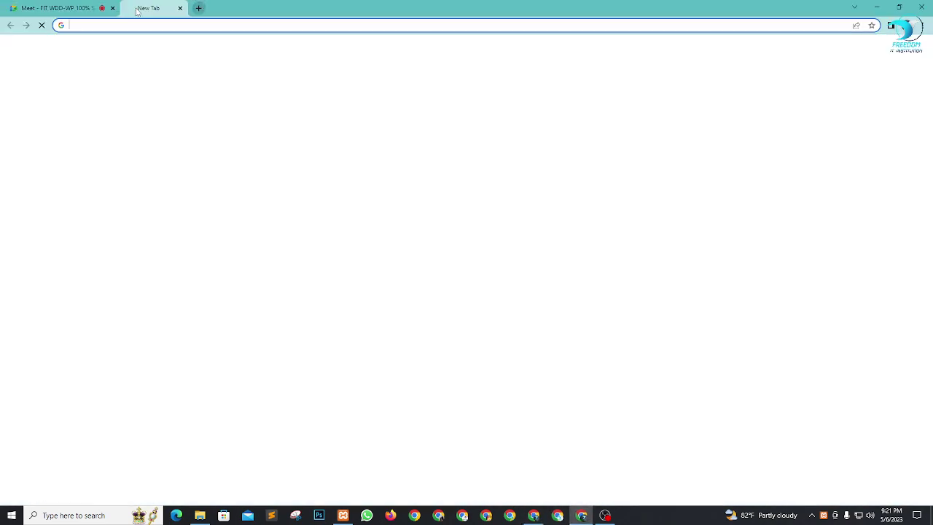
click(153, 25)
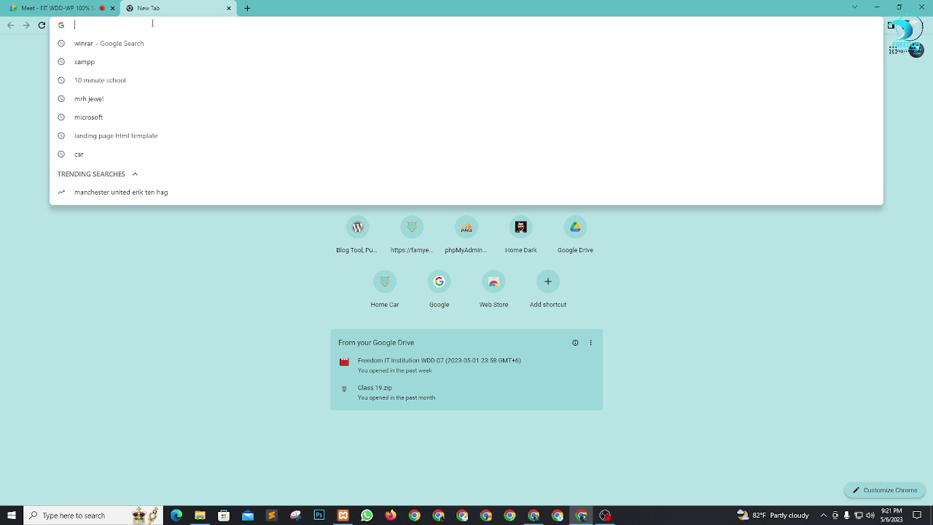
text(localhost/phpmyadmin)
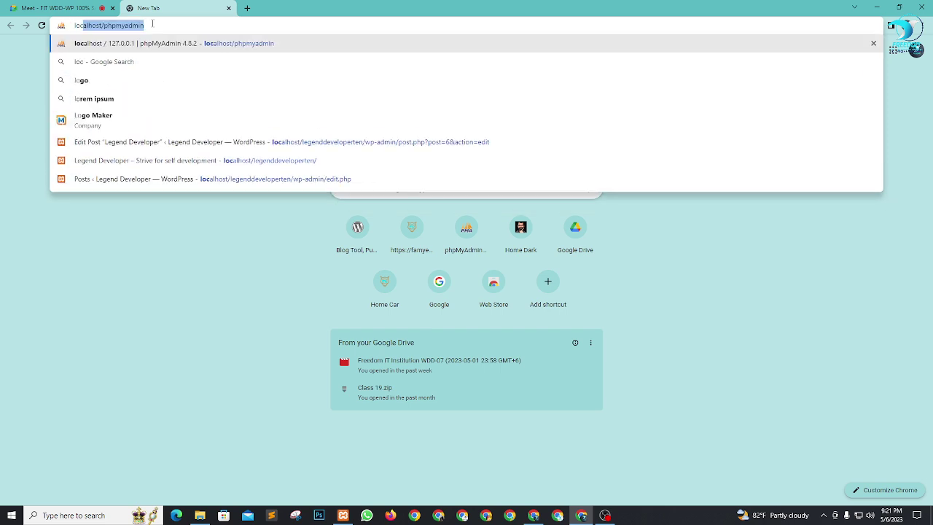
key(Right)
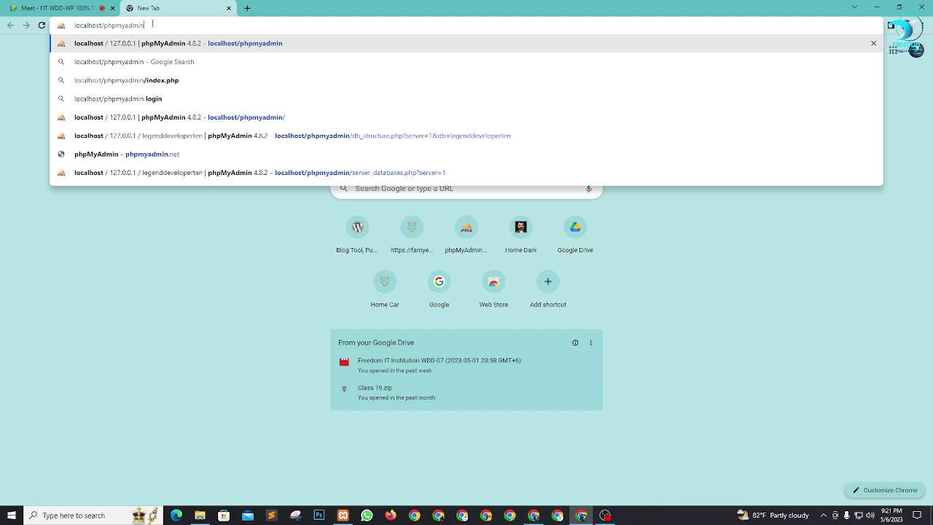
key(ctrl+a)
key(ctrl+c)
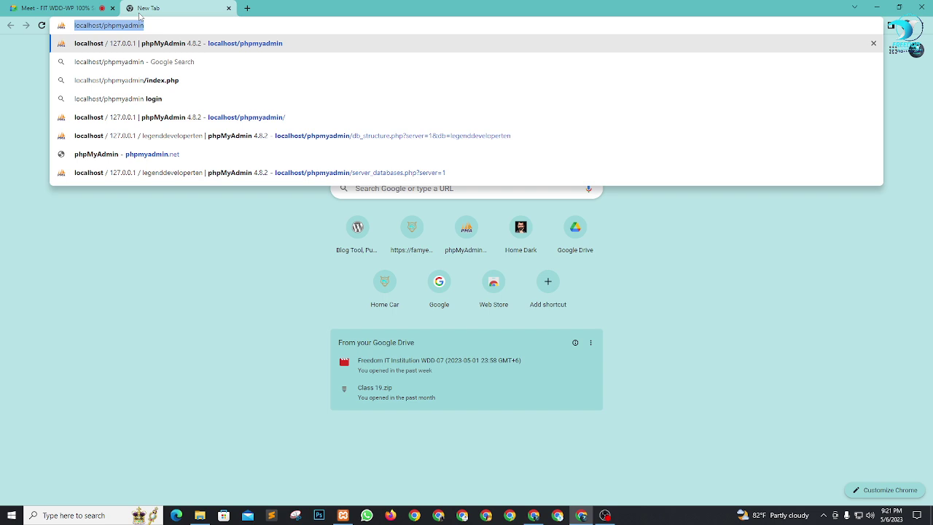
Step: Post the localhost/phpmyadmin link in the Meet chat, then load the page
click(78, 7)
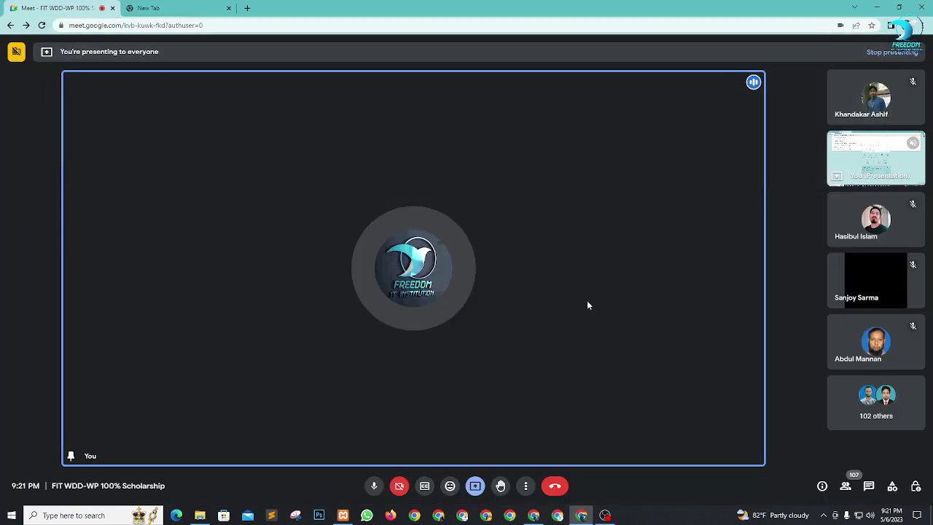
click(869, 487)
key(ctrl+v)
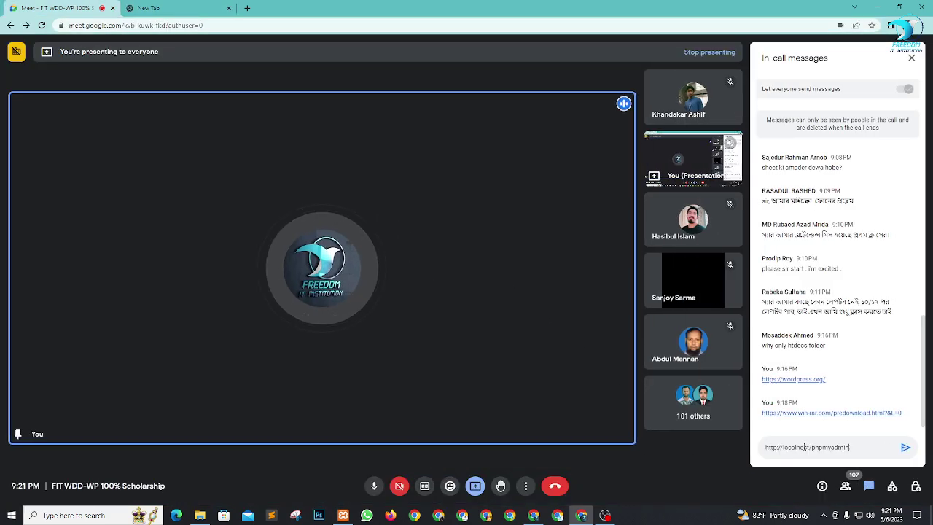
key(Return)
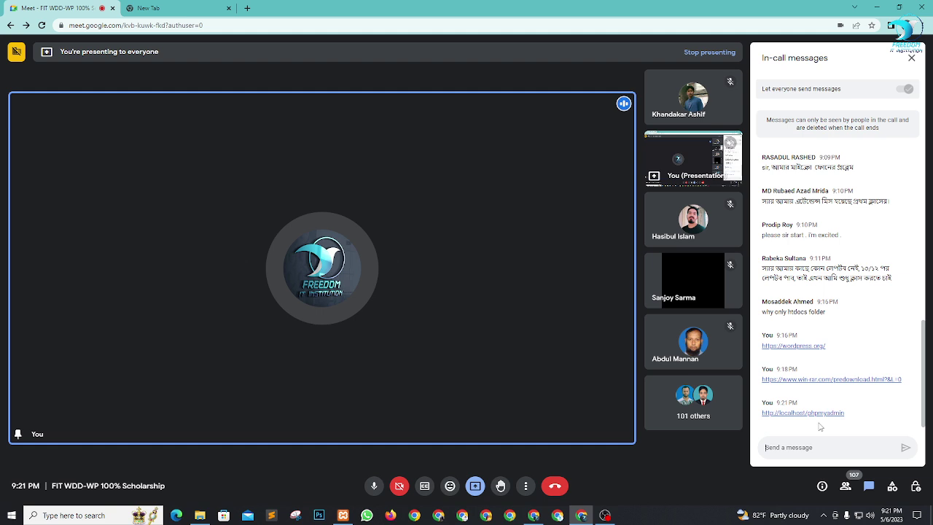
click(172, 5)
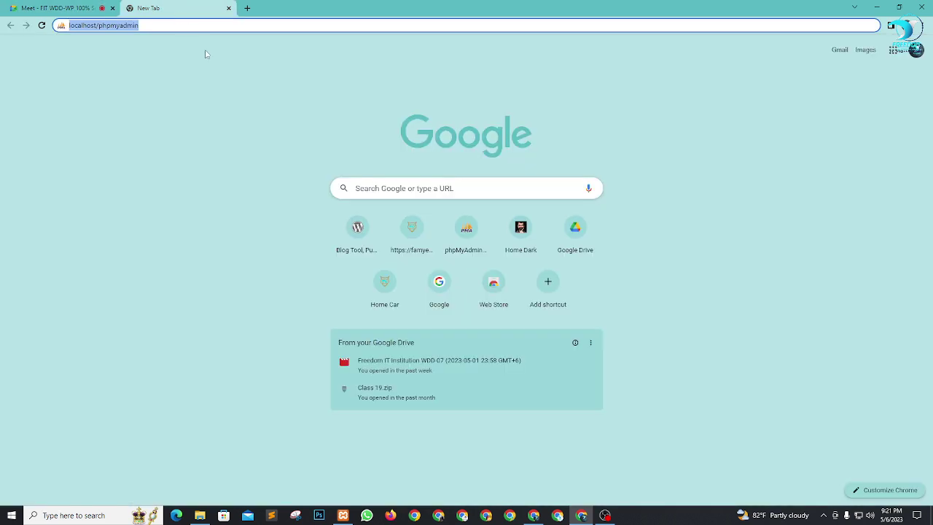
click(174, 25)
key(Return)
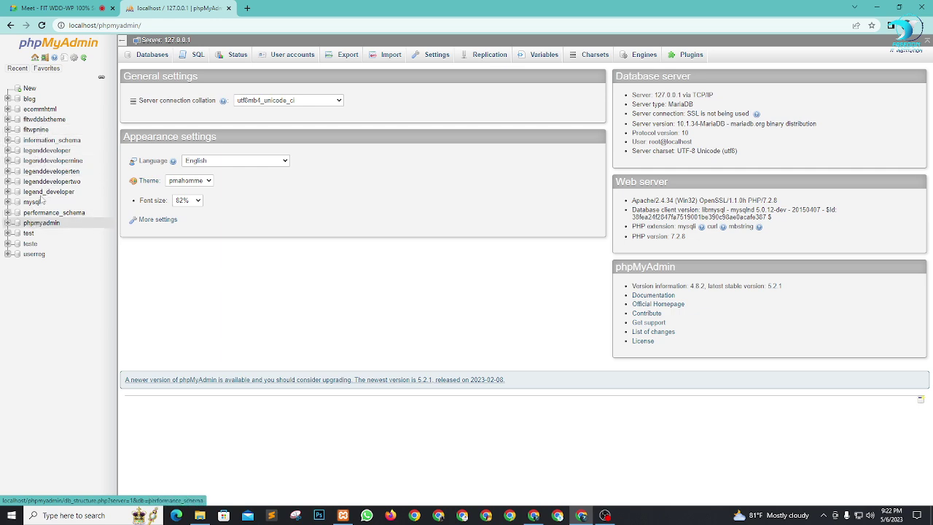
Step: Admit the person waiting to join the Meet call
click(58, 8)
click(560, 92)
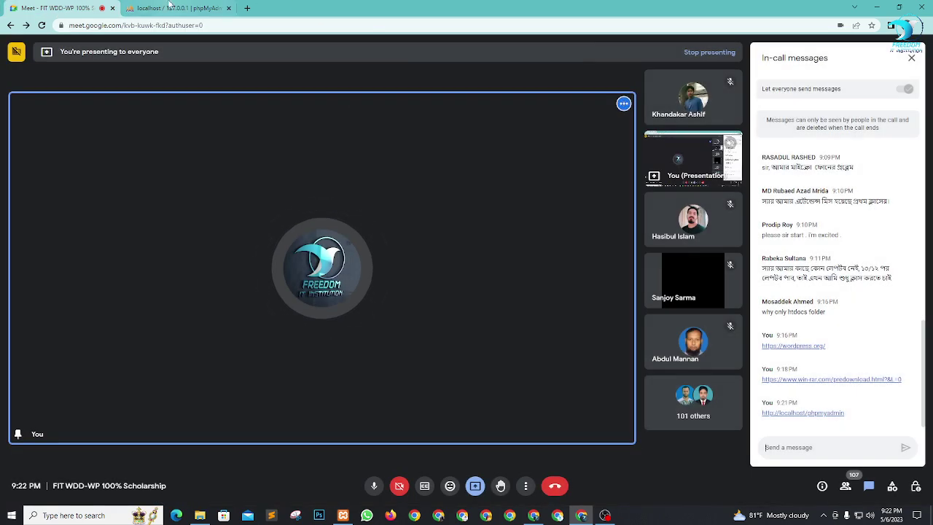
click(174, 8)
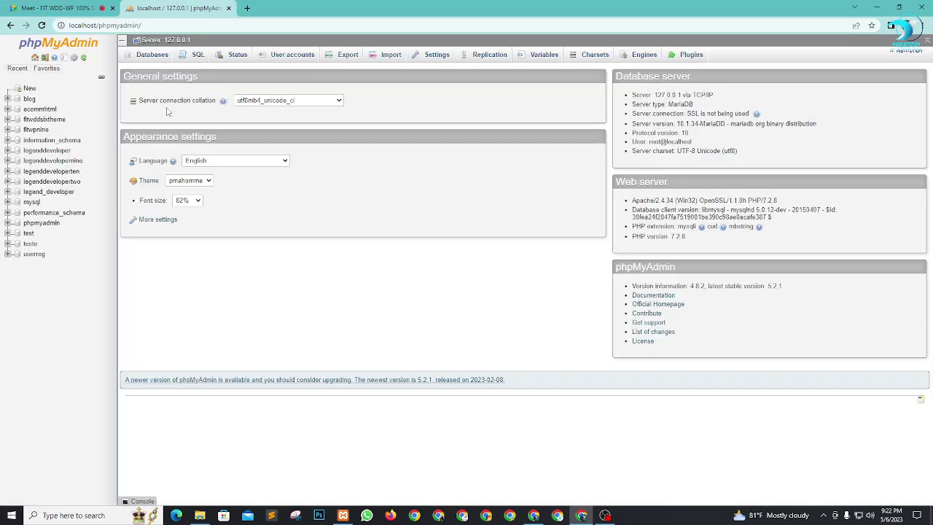
Step: Create the fitwpten database in phpMyAdmin, open it to verify, and close the tab
click(28, 89)
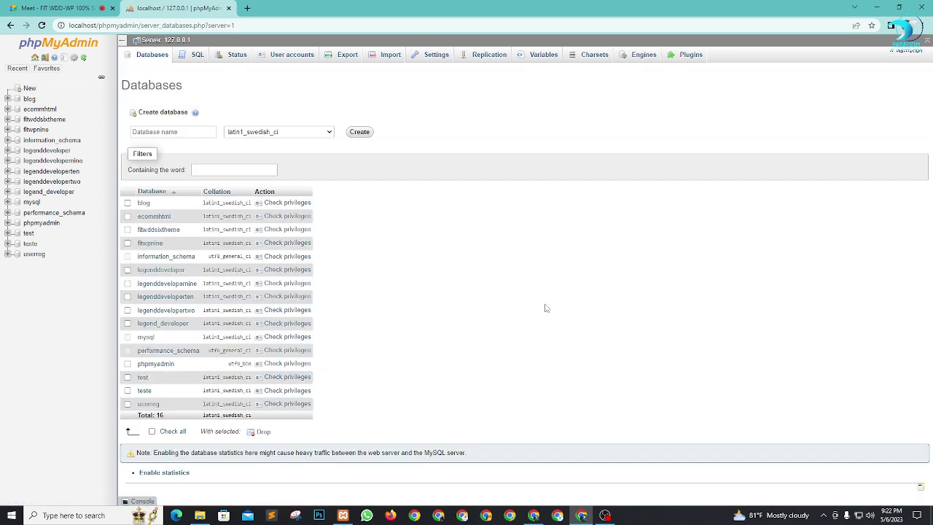
click(184, 131)
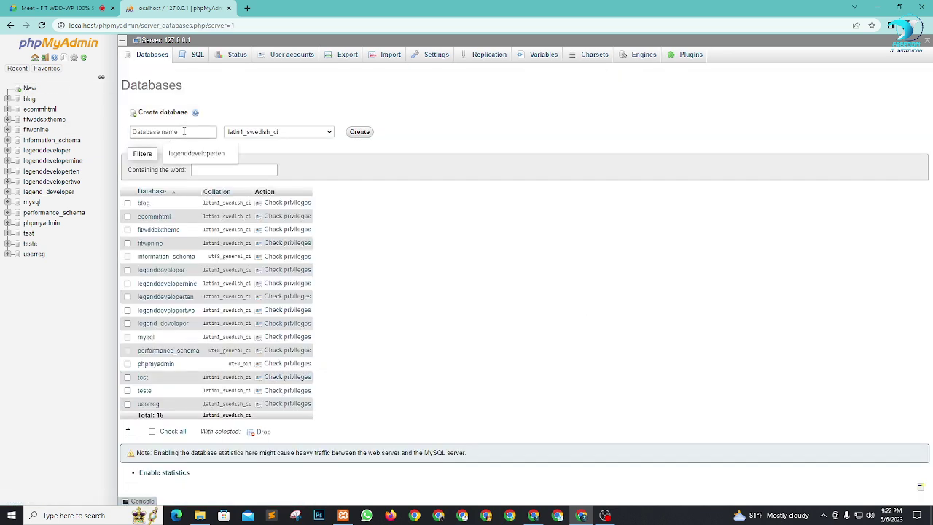
text(fitwpten)
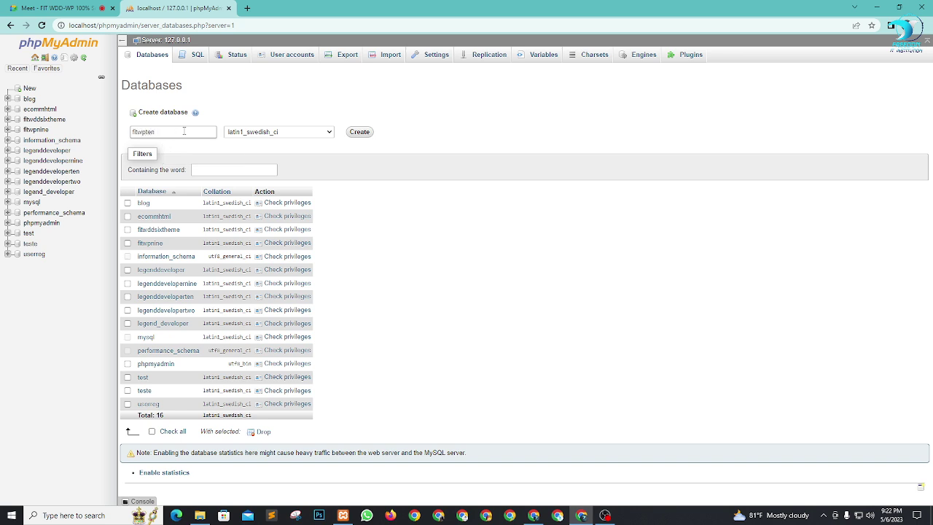
key(ctrl+a)
click(362, 136)
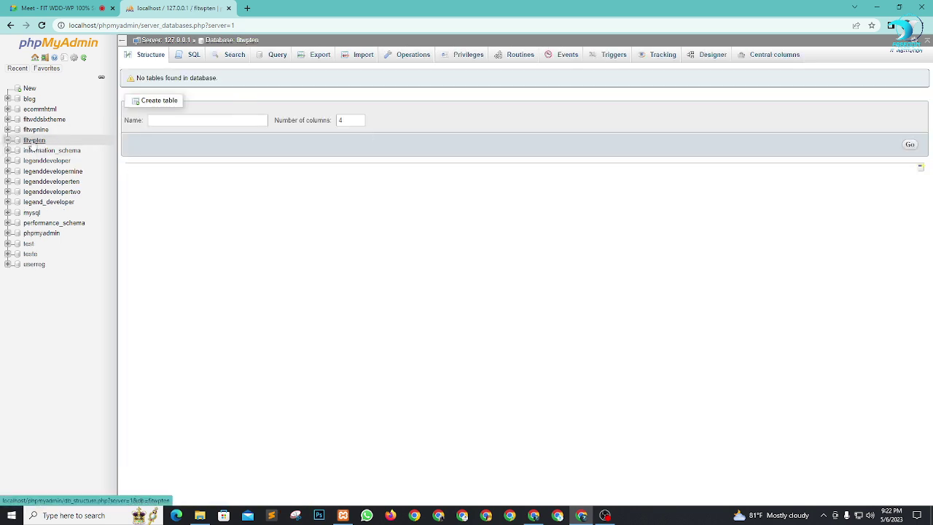
click(35, 143)
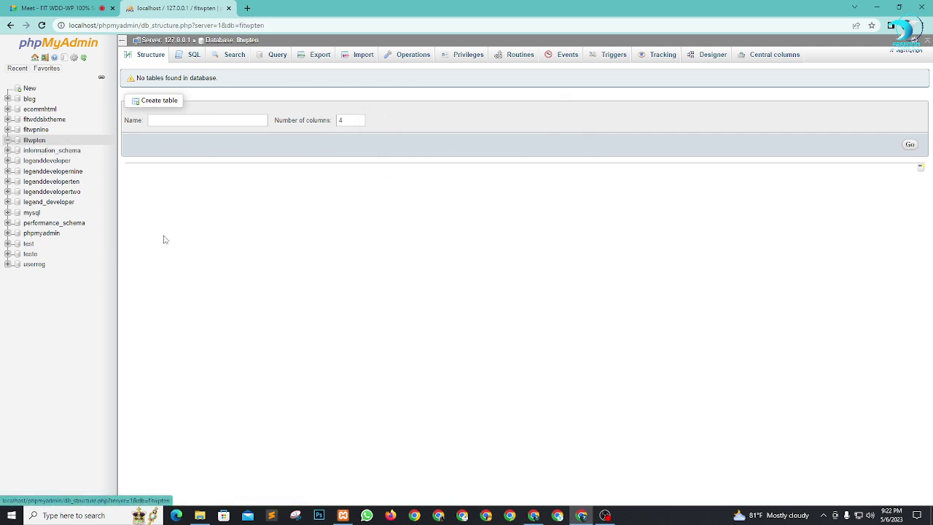
click(229, 8)
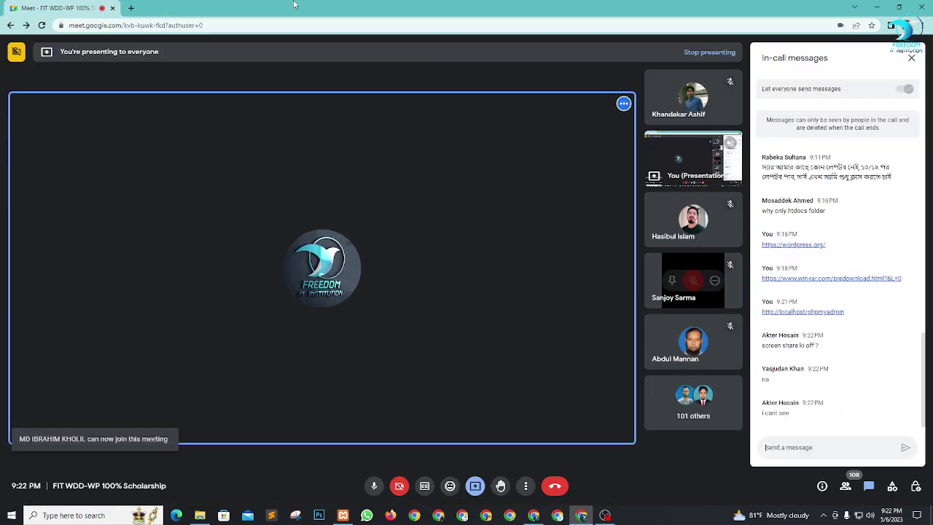
Step: Check that the fitwpten folder sits in C:\xampp\htdocs, then return to the new Chrome tab
click(132, 8)
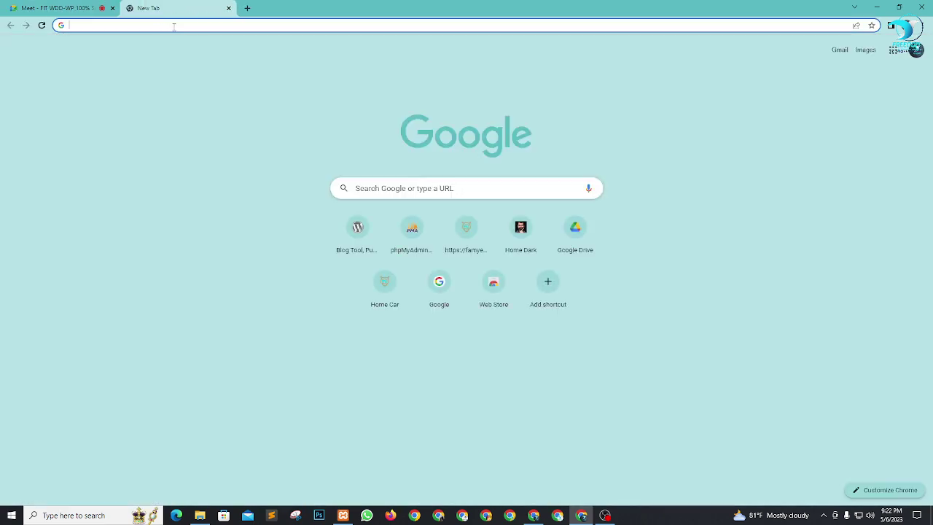
click(174, 26)
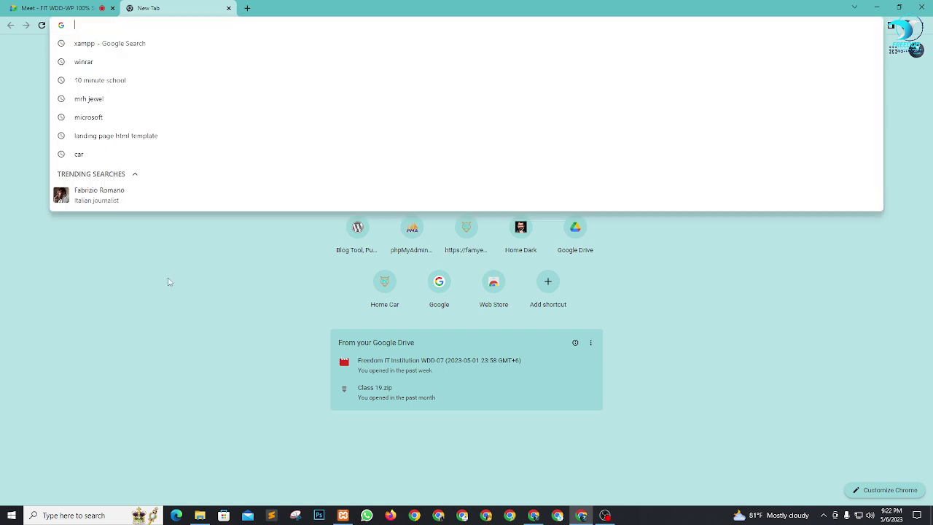
click(200, 515)
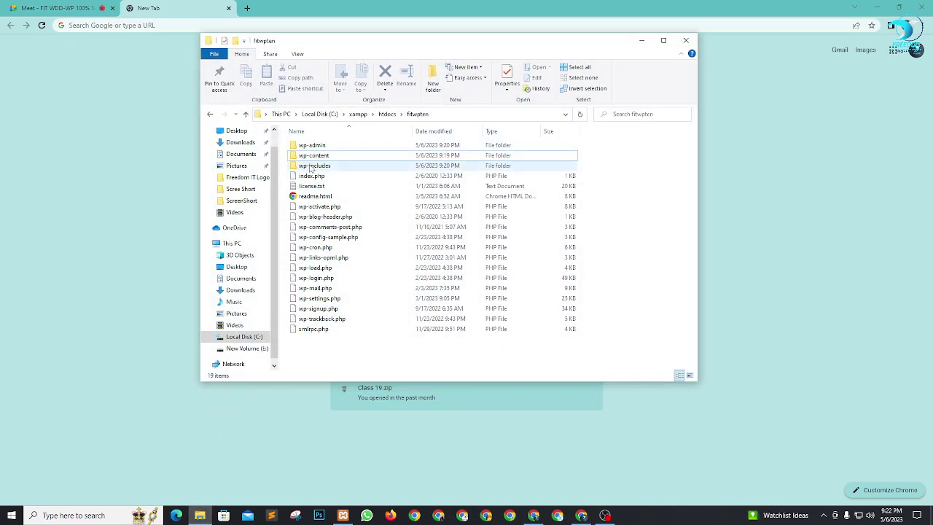
click(386, 113)
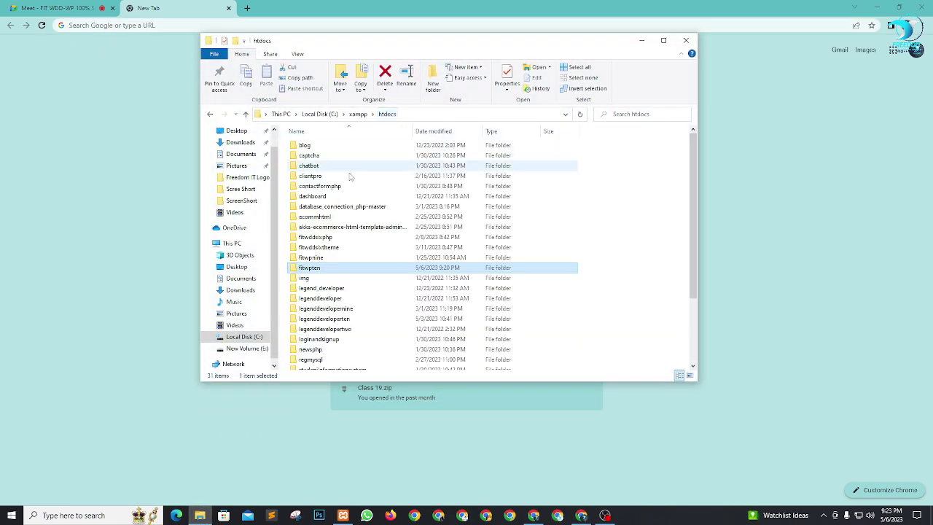
click(334, 268)
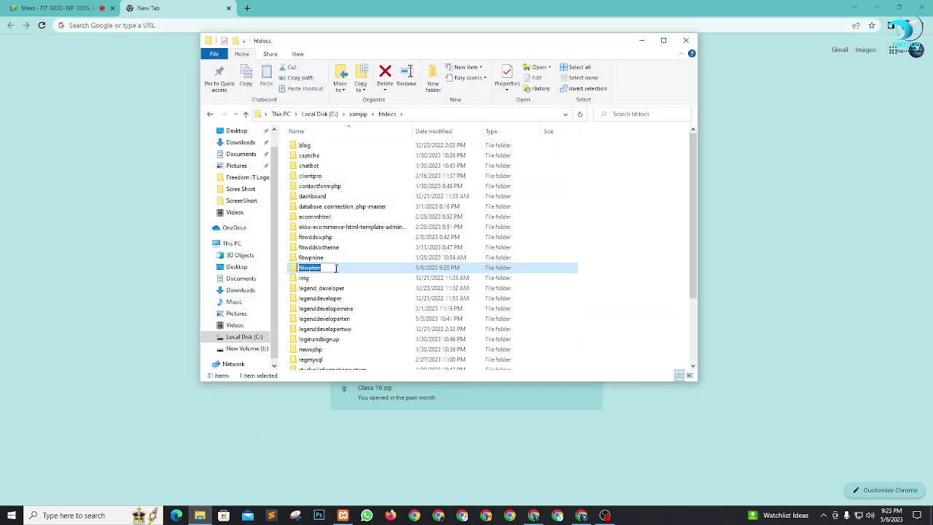
click(594, 263)
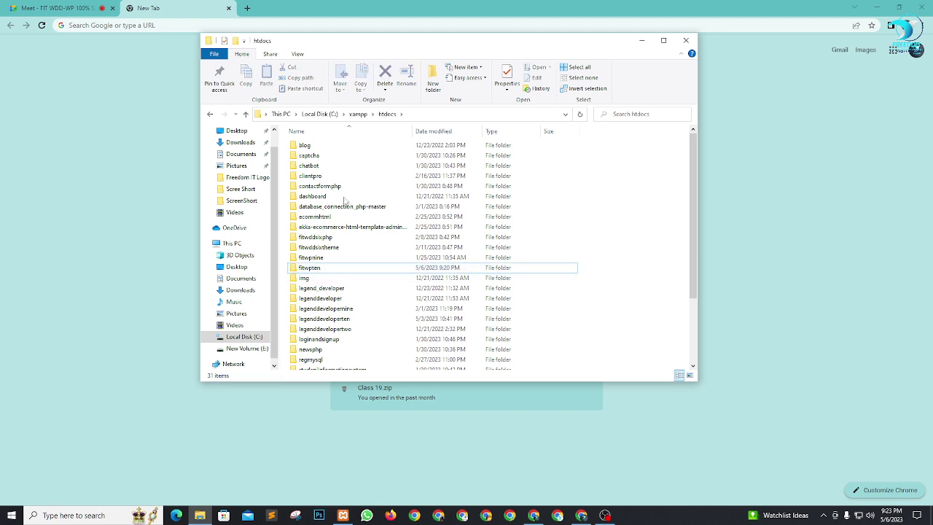
click(188, 10)
click(166, 26)
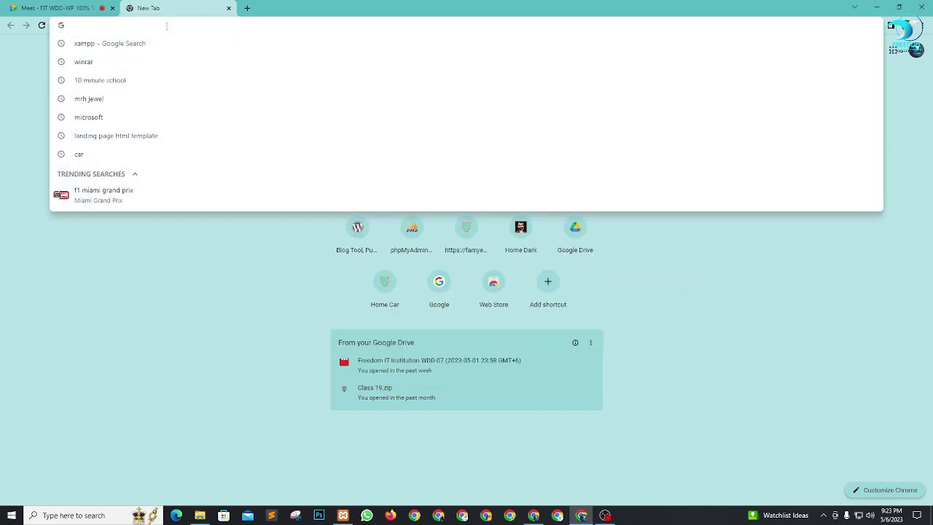
Step: Go to localhost/fitwpten in Chrome
text(loca)
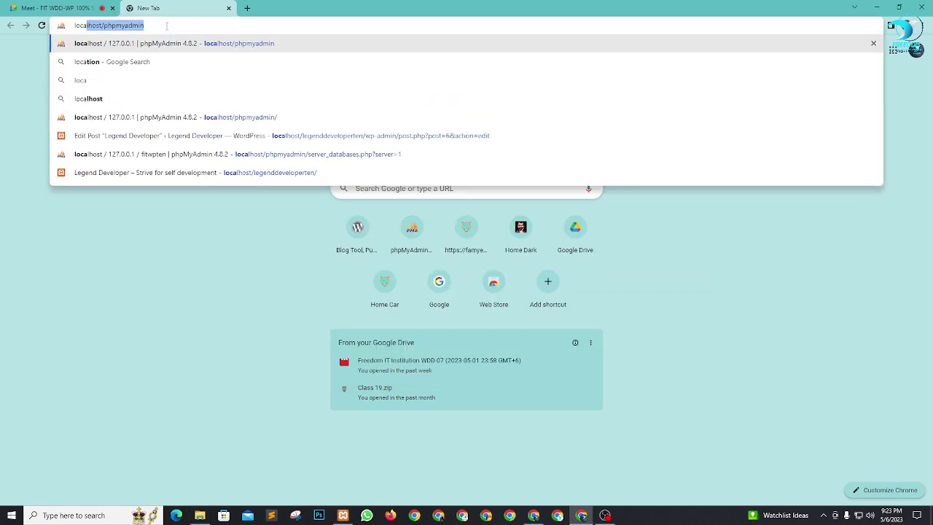
text(lhost)
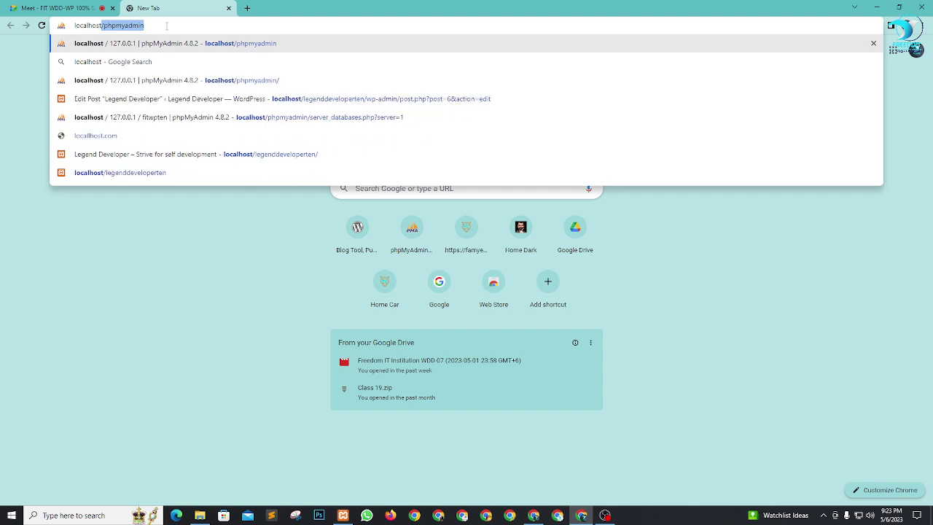
text(/fitwpten)
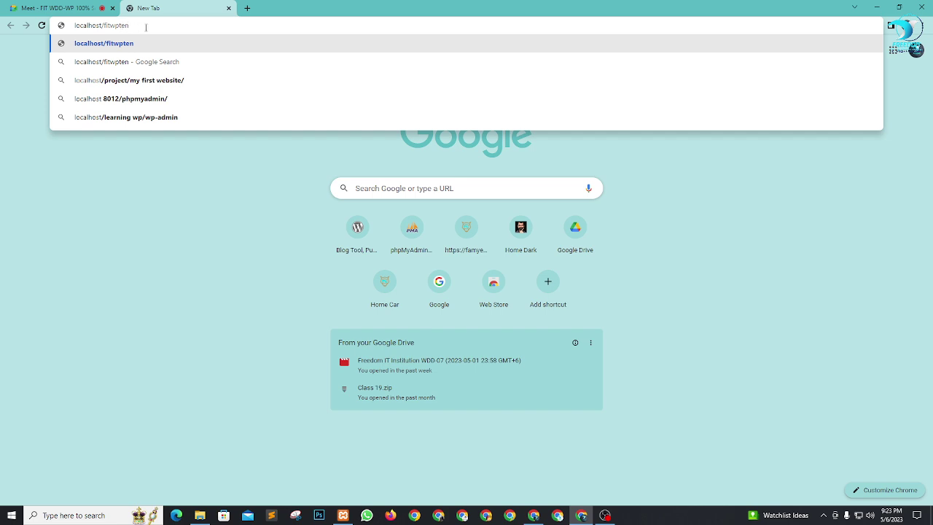
key(Return)
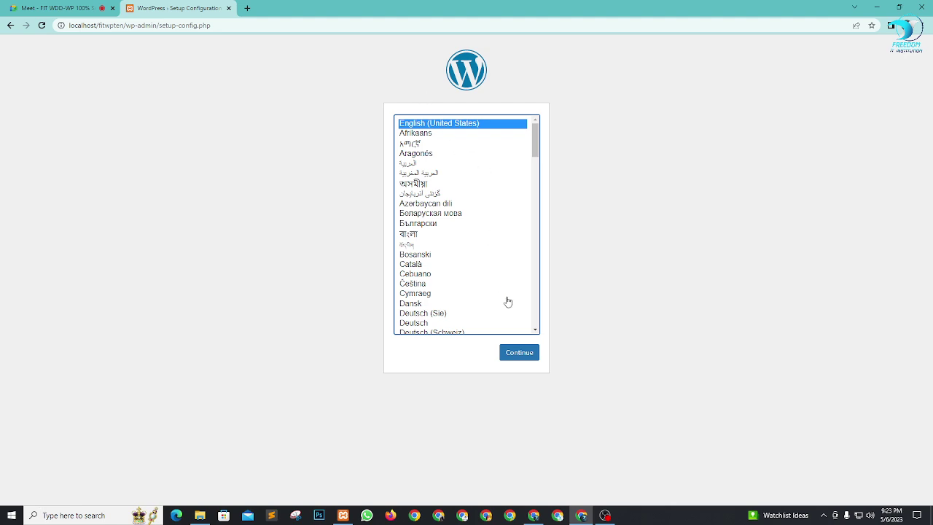
Step: Admit the caller in Meet and close the in-call chat panel
click(56, 9)
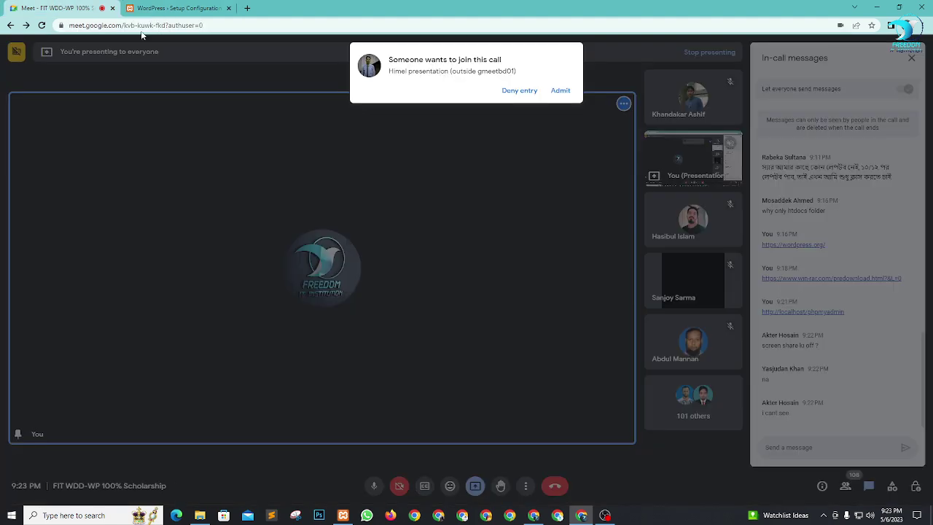
click(562, 90)
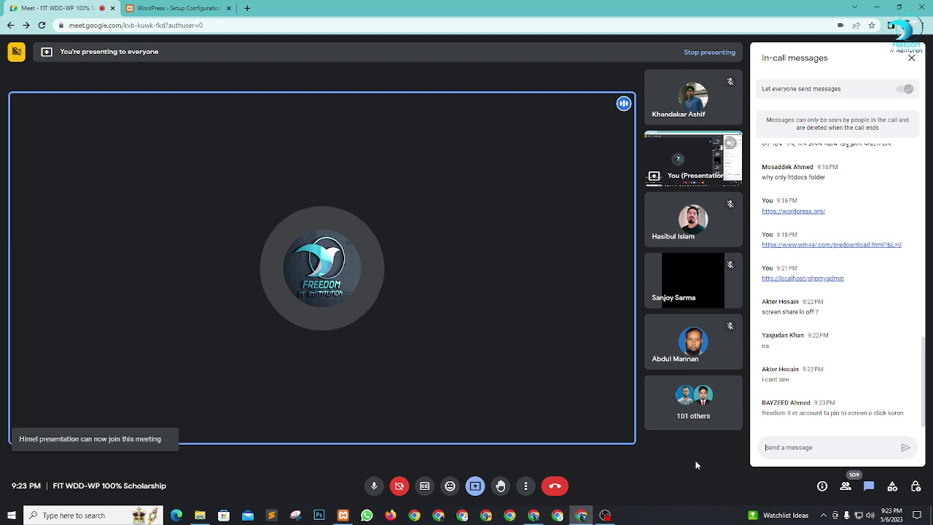
click(911, 57)
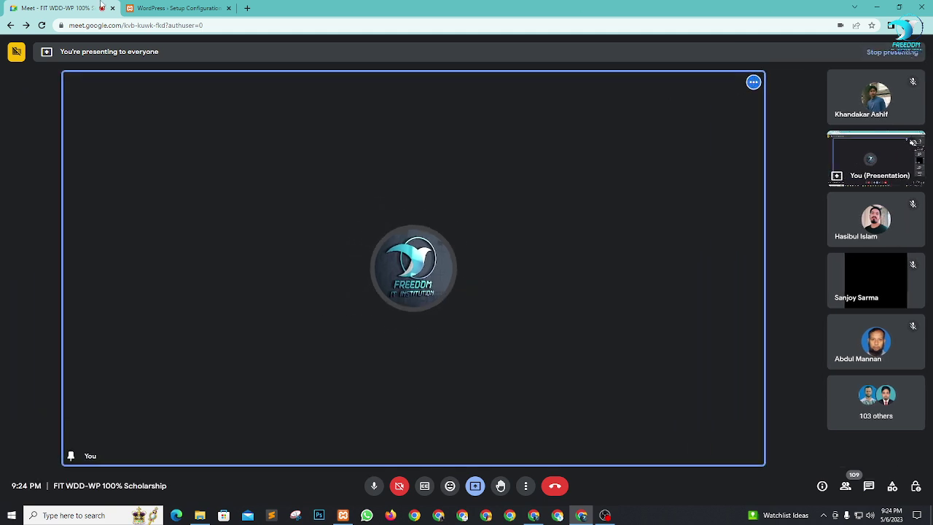
click(175, 8)
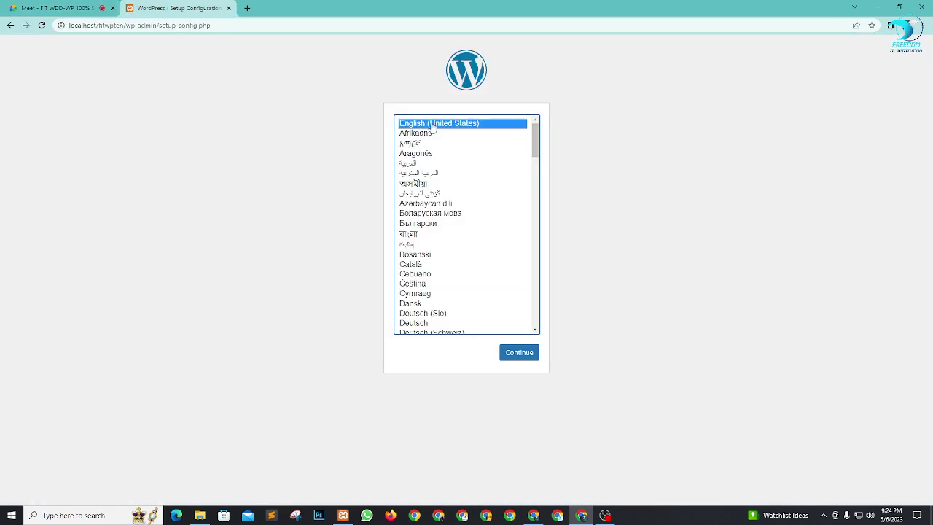
Step: Continue setup in English (United States), review the requirements, and click Let's go!
click(520, 354)
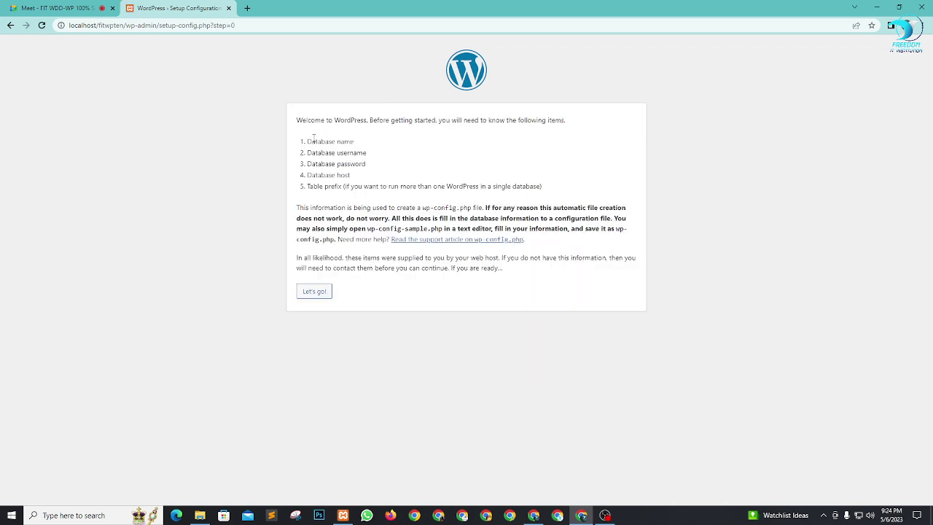
drag(307, 140, 364, 153)
drag(309, 164, 366, 177)
click(367, 177)
click(318, 292)
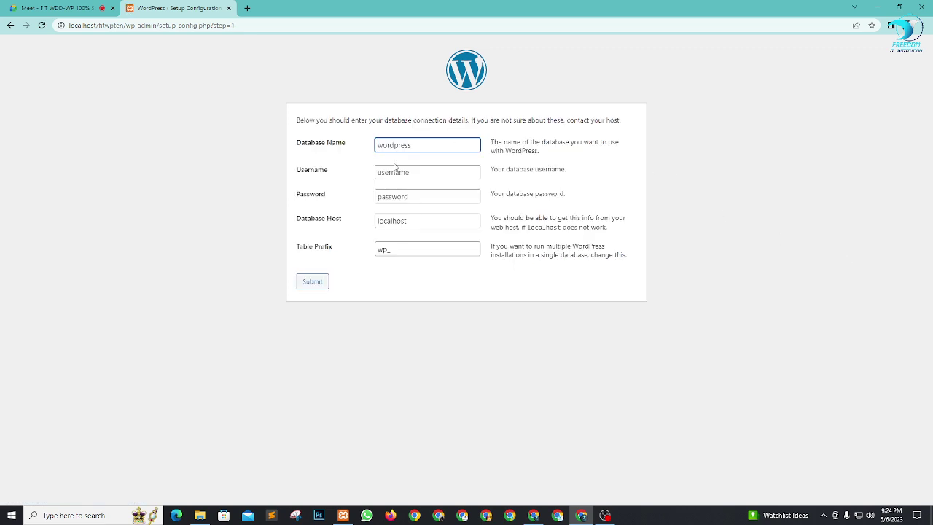
Step: Enter fitwpten as Database Name and root as Username, admitting a Meet caller meanwhile
click(413, 145)
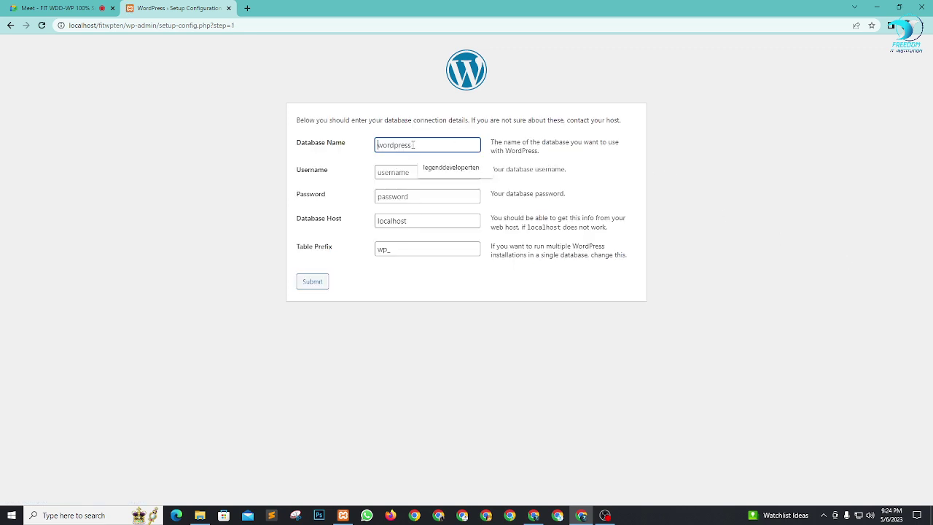
text(fitw)
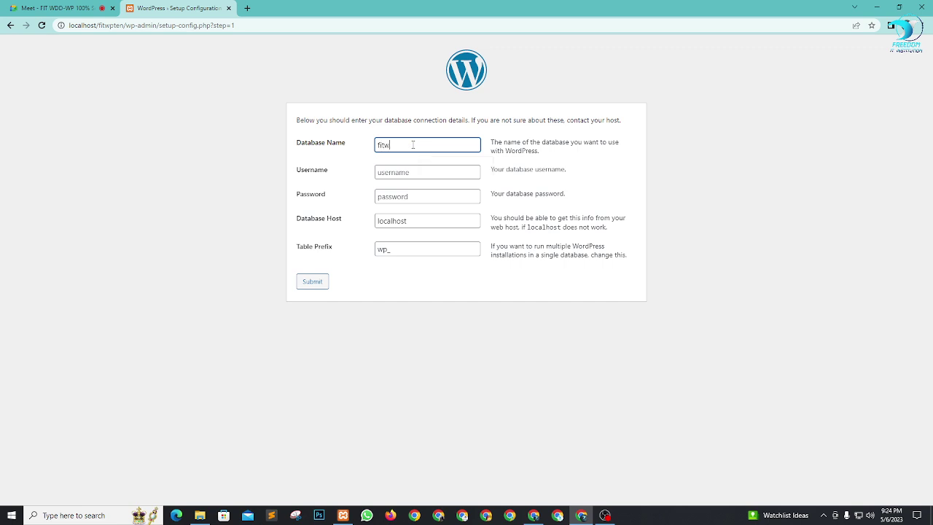
text(pten)
click(416, 171)
text(root)
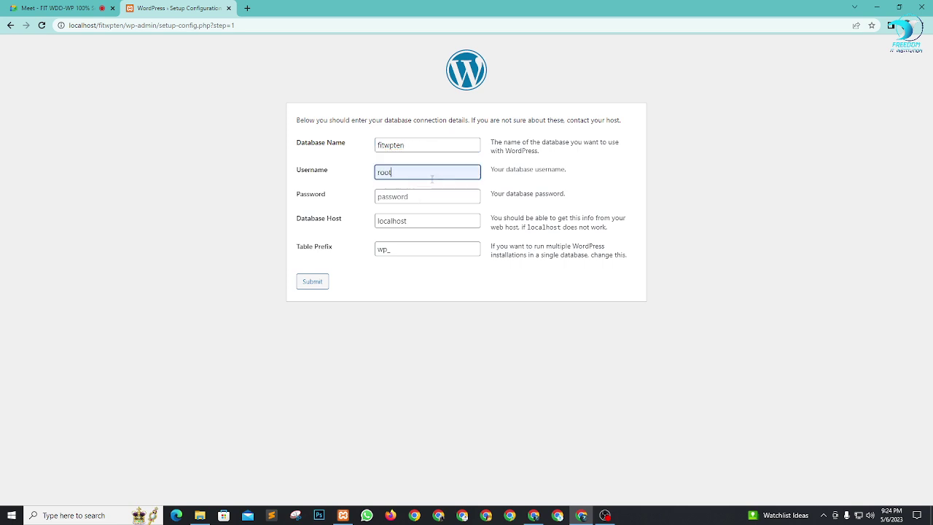
click(44, 8)
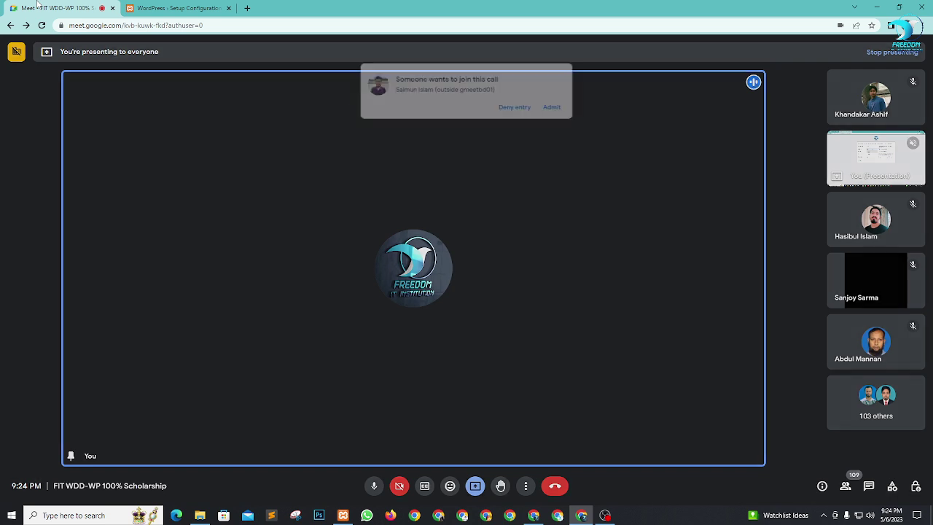
click(553, 90)
key(ctrl+Tab)
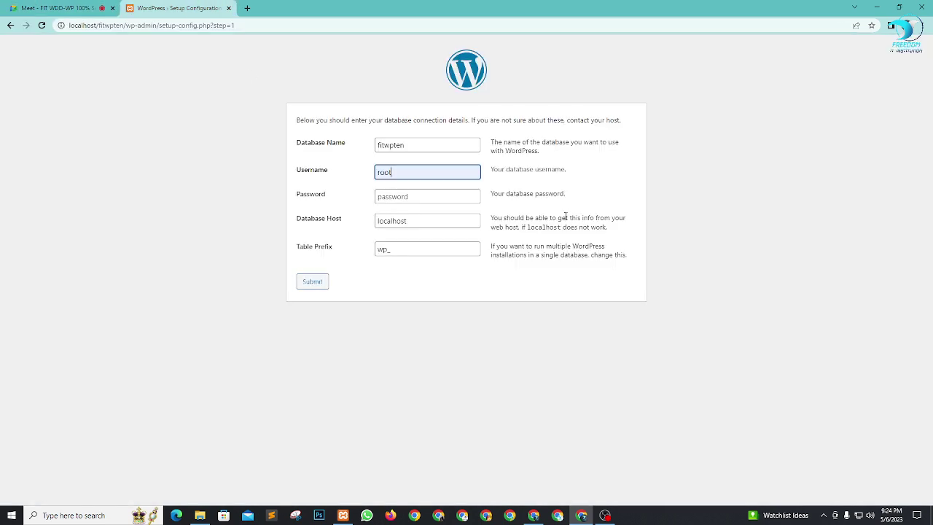
Step: Leave the password empty, keep the wp_ table prefix, and submit the connection details
click(410, 195)
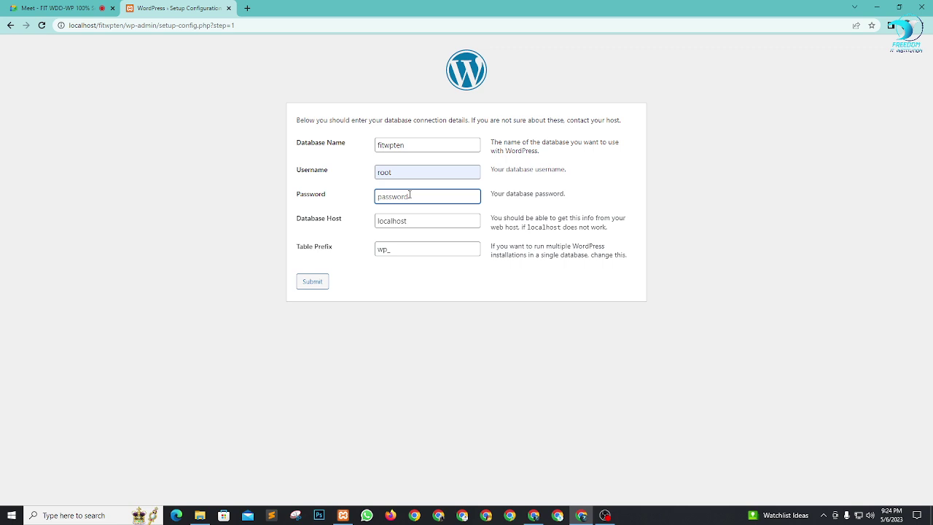
text(bla)
key(BackSpace)
key(BackSpace)
key(BackSpace)
click(364, 198)
click(402, 253)
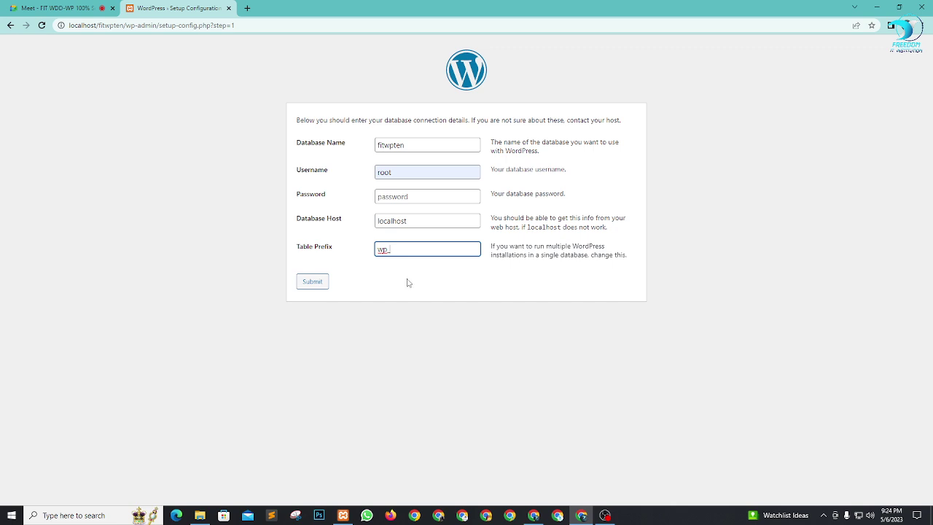
click(409, 283)
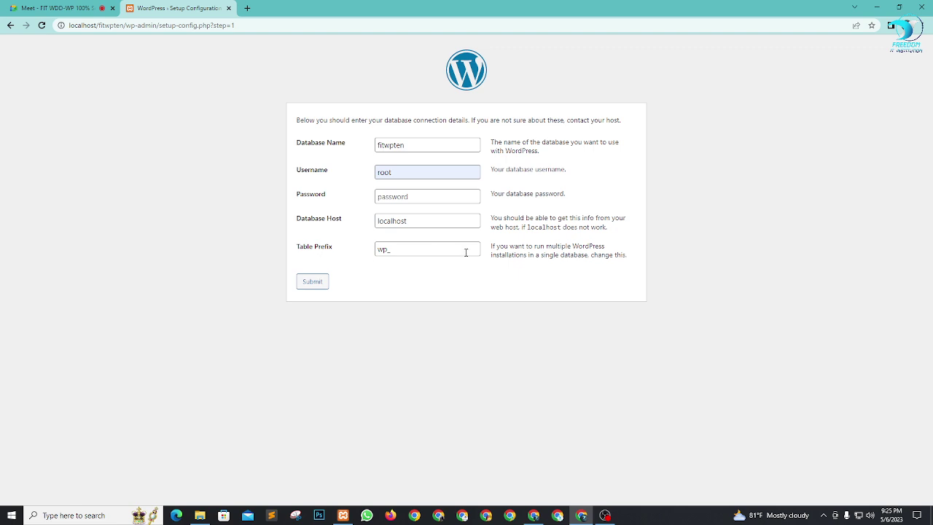
click(313, 283)
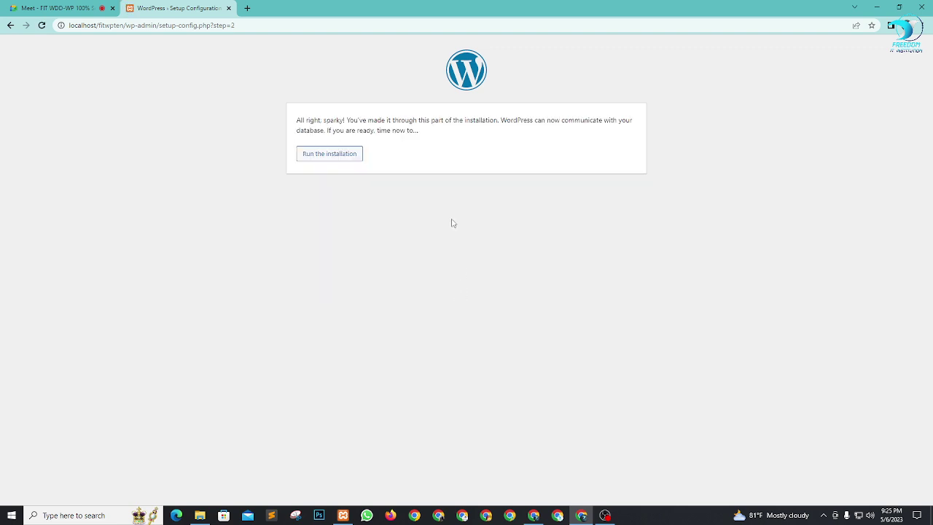
Step: Run the installation and fill in site title Legend Developer and the admin username
drag(316, 119, 536, 115)
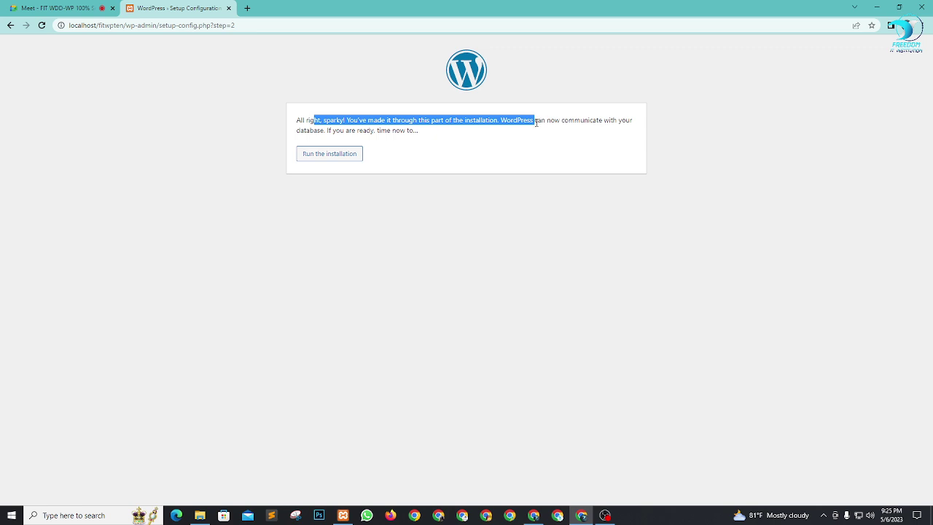
click(540, 129)
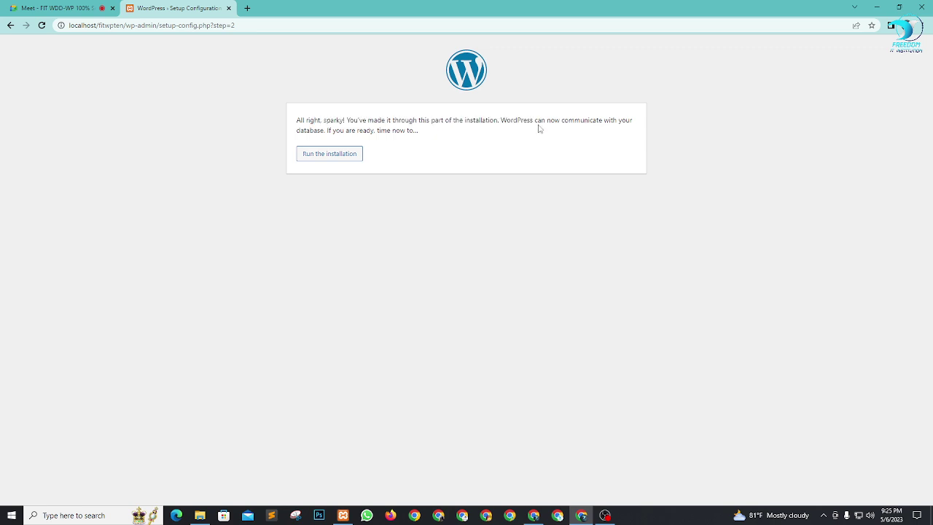
click(330, 156)
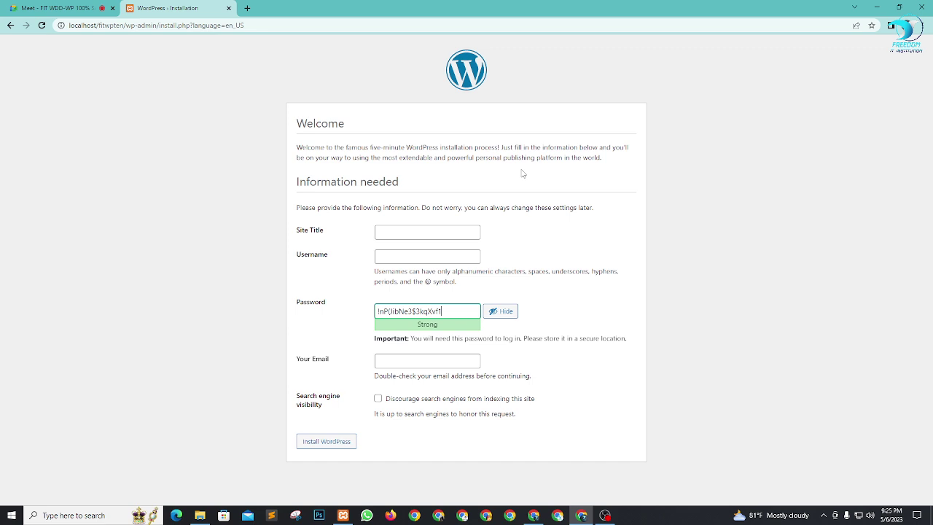
click(441, 228)
click(445, 255)
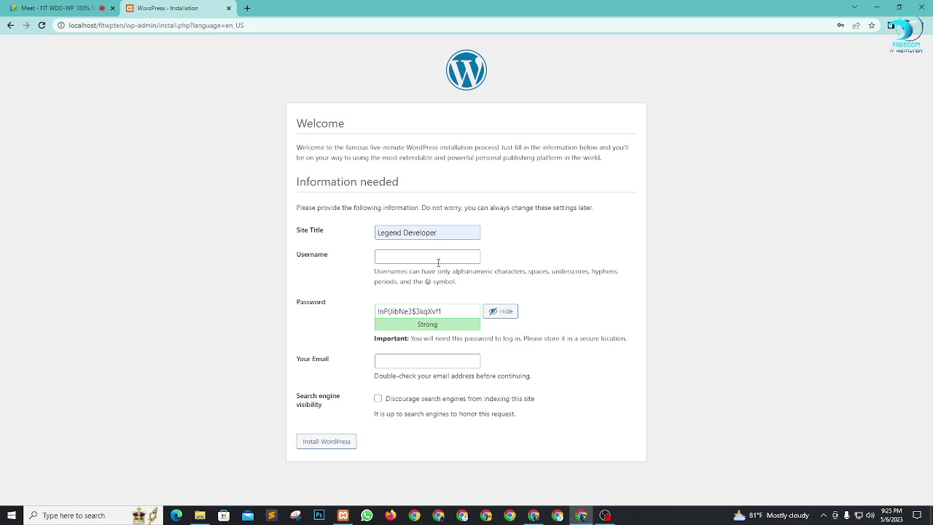
click(436, 256)
click(436, 279)
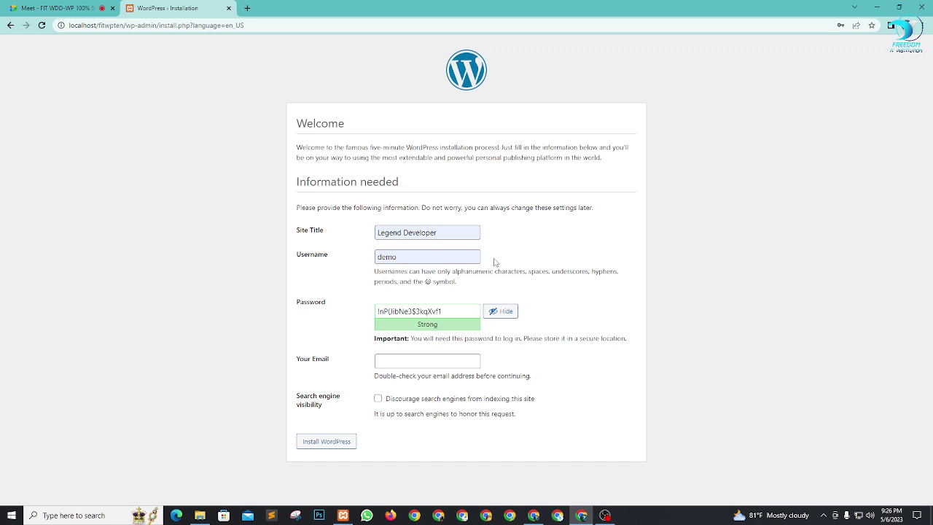
Step: Replace the generated admin password with a short new one
click(420, 312)
click(98, 4)
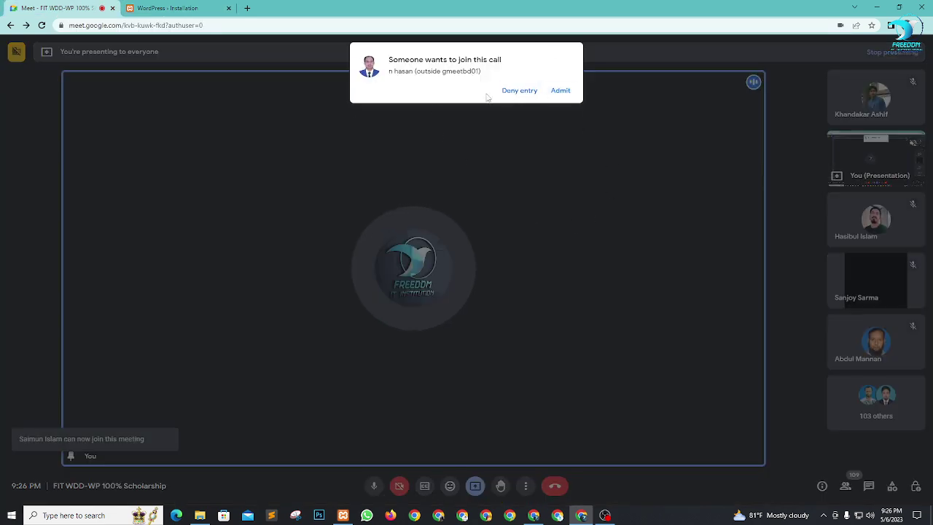
click(175, 8)
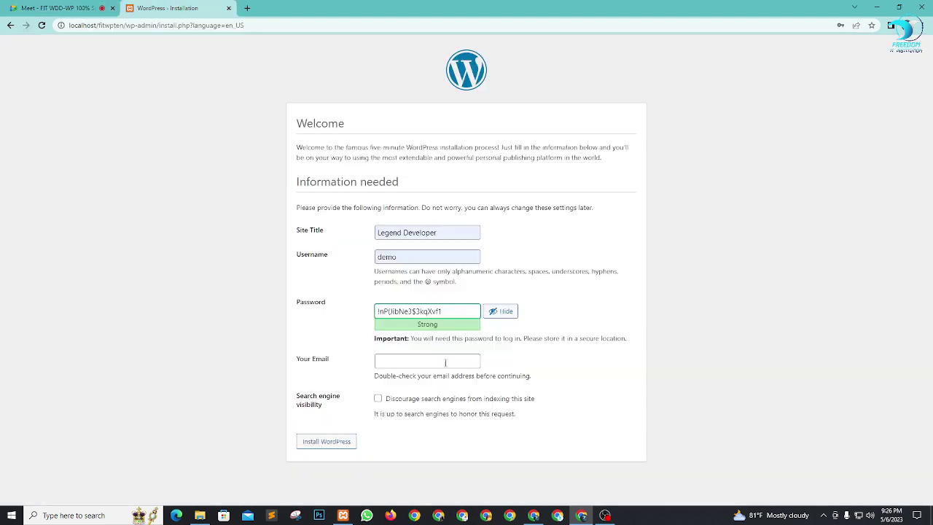
key(ctrl+a)
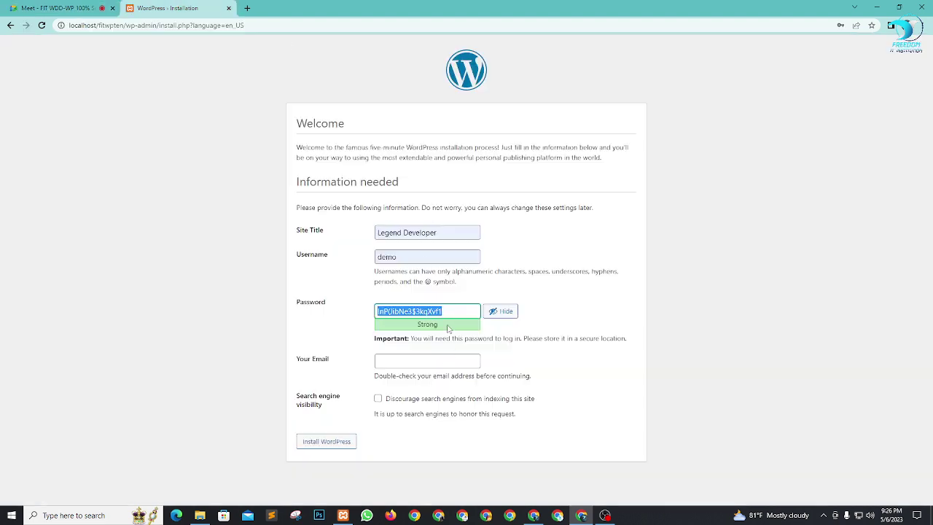
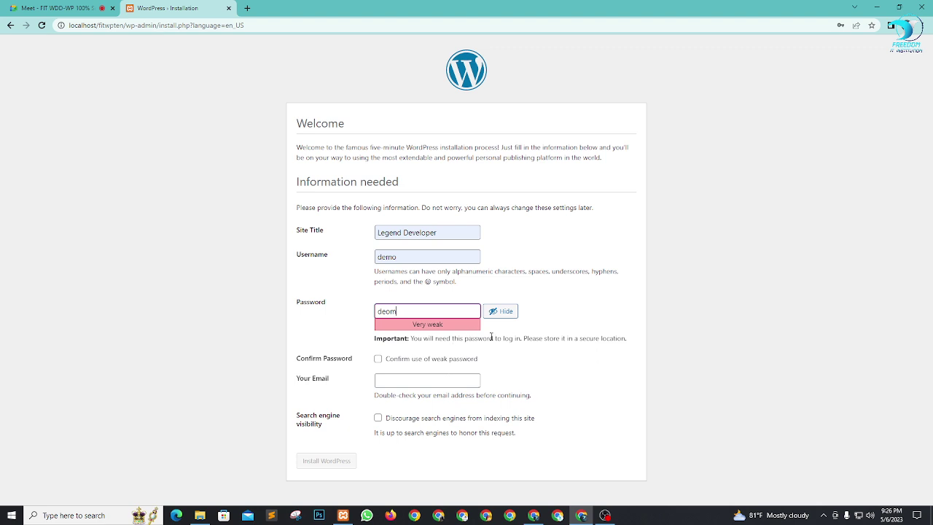
Step: Confirm use of a weak password and correct the mistyped letters in the admin password
click(529, 332)
click(377, 360)
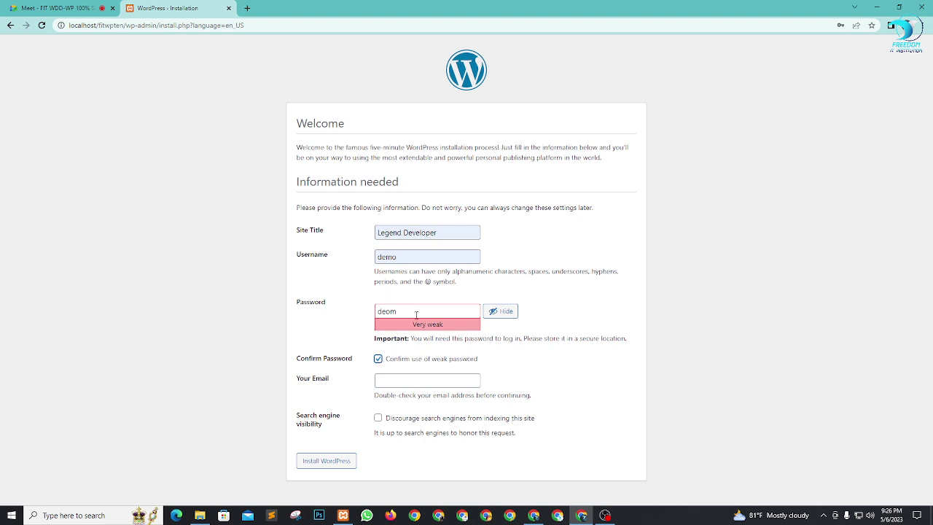
drag(416, 314, 386, 311)
click(356, 313)
Step: Replace the admin password with a short new password, then bring up the admin e-mail field's suggestions
double_click(422, 311)
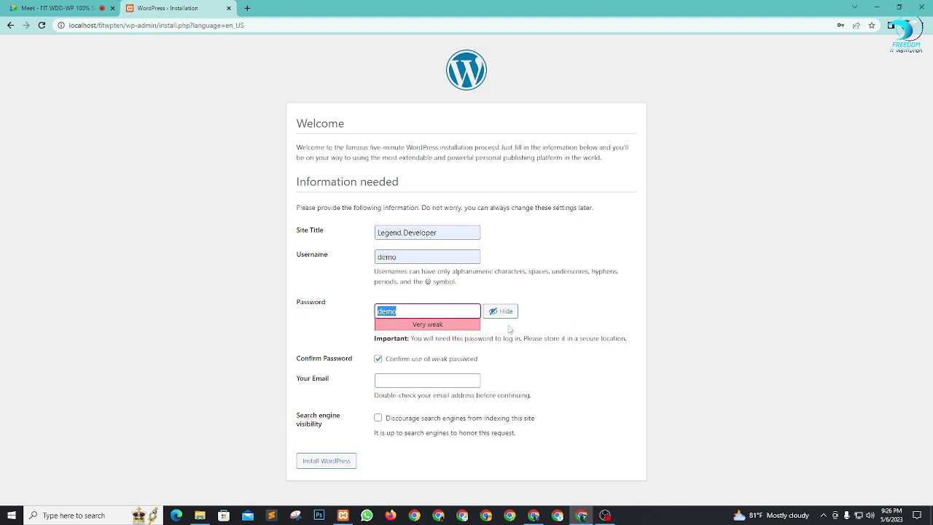
click(591, 303)
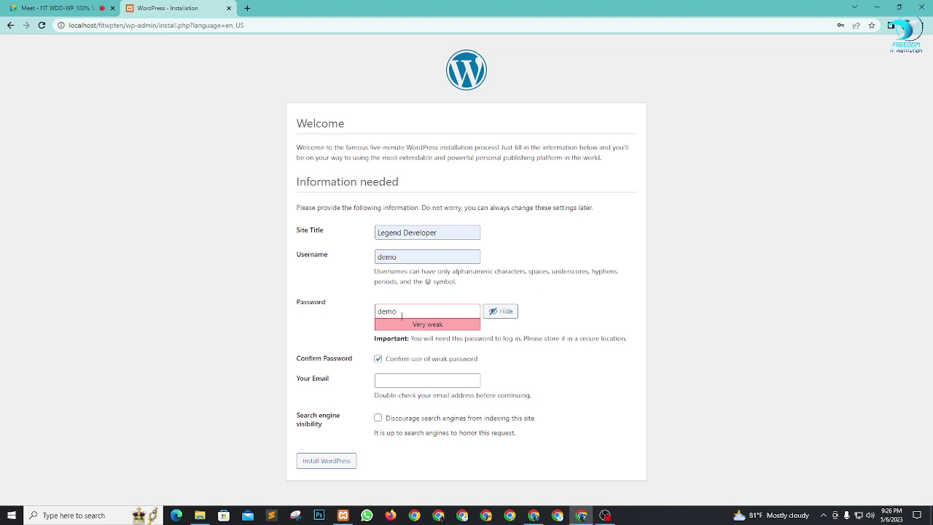
click(295, 309)
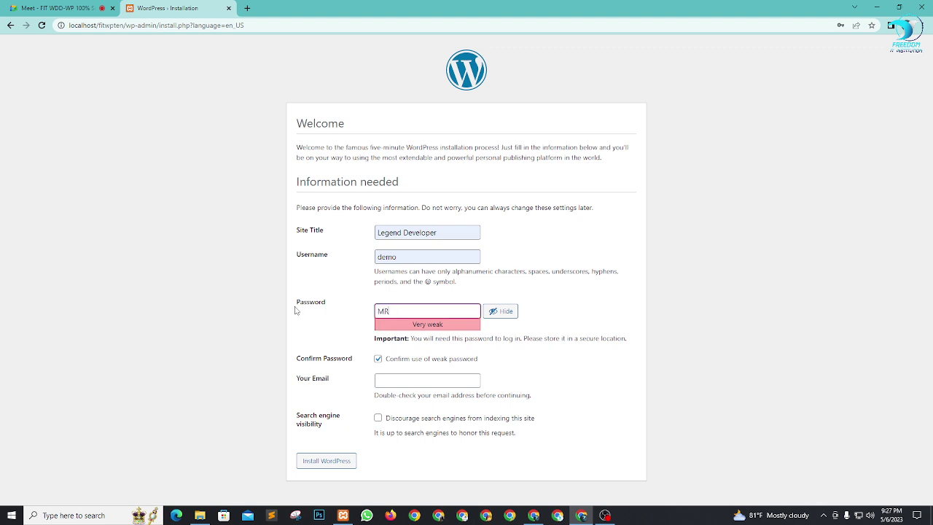
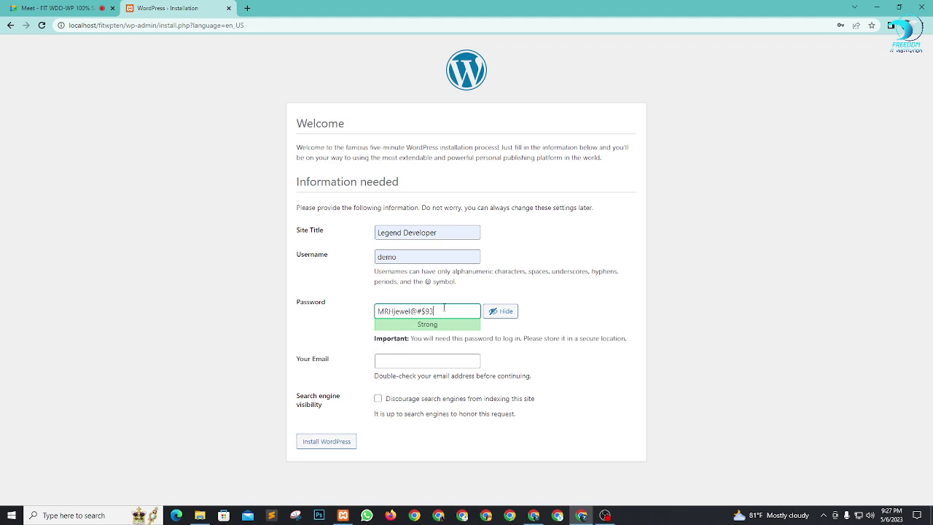
drag(444, 308, 360, 312)
click(361, 311)
drag(443, 309, 302, 313)
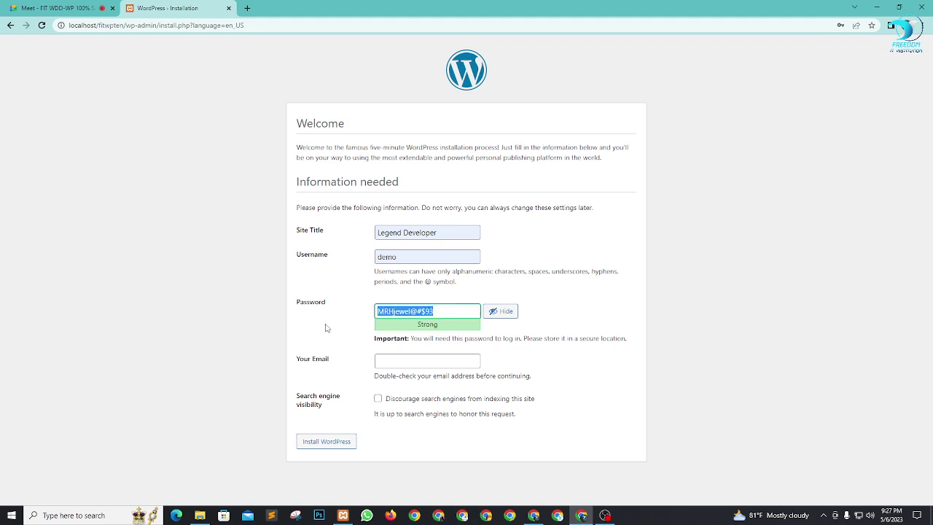
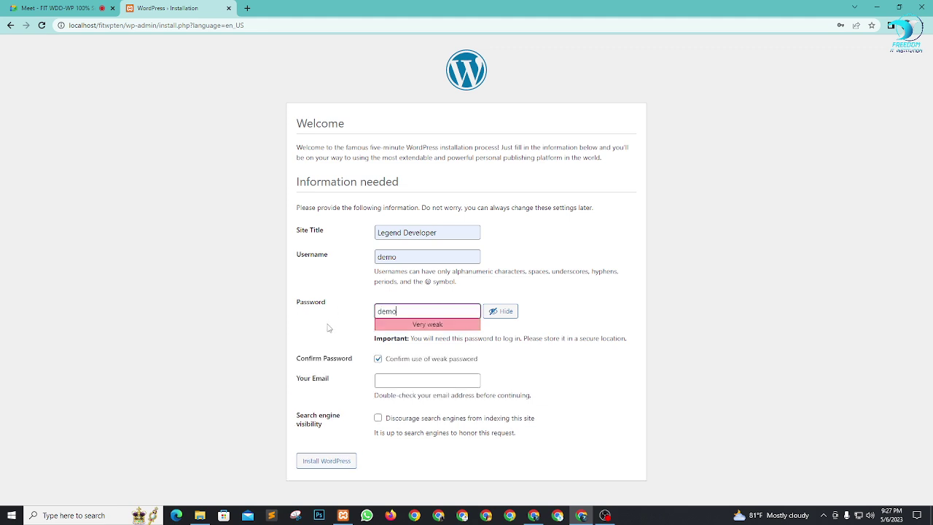
click(328, 328)
click(400, 381)
Step: Fill the admin e-mail from the saved suggestion and leave search engine visibility unchecked
key(Down)
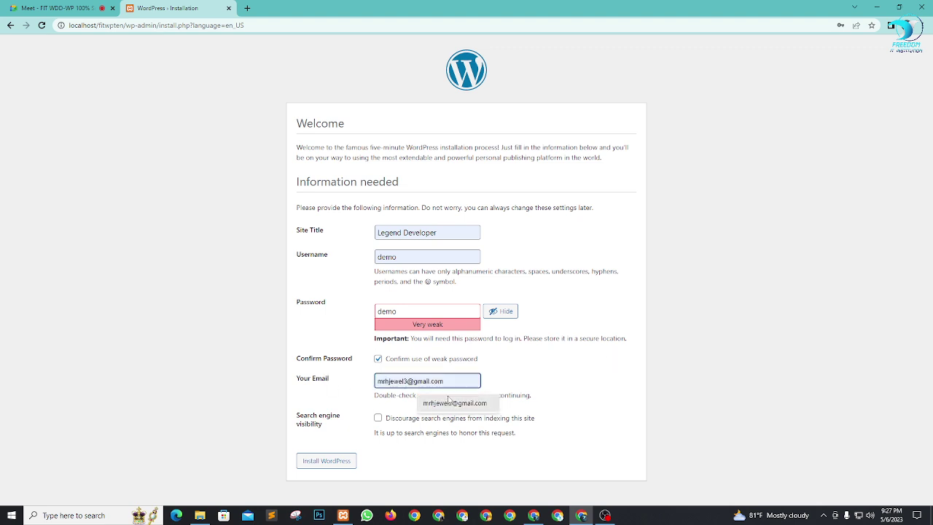
key(Return)
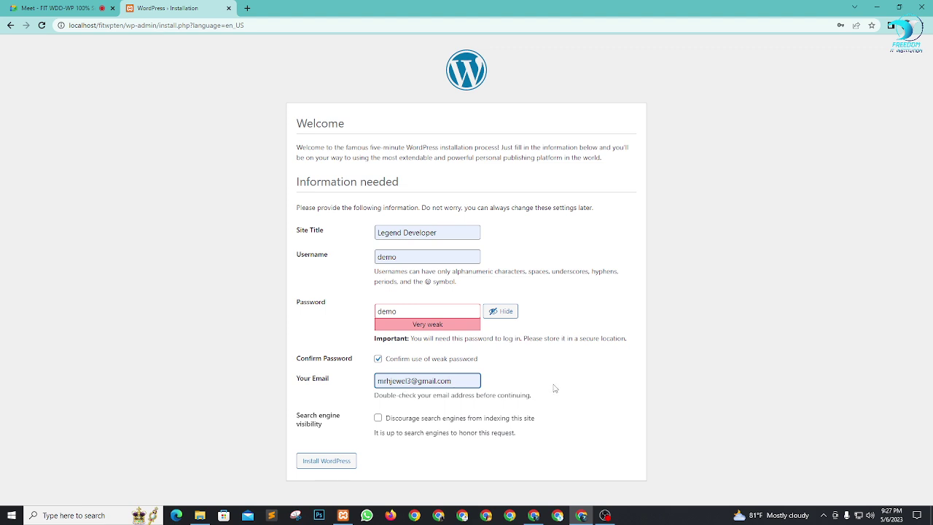
click(554, 389)
click(378, 418)
click(377, 418)
Step: Install WordPress and continue to the Log In page
click(334, 462)
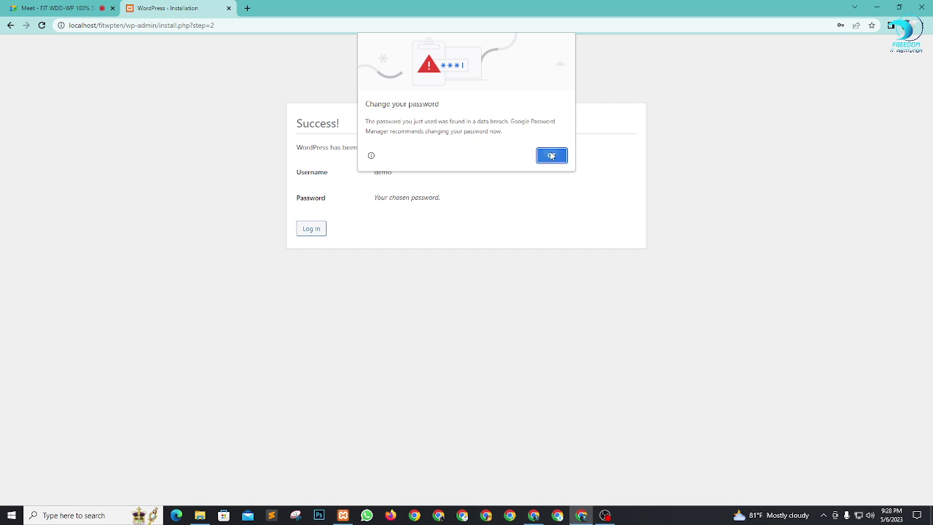
click(552, 155)
click(311, 230)
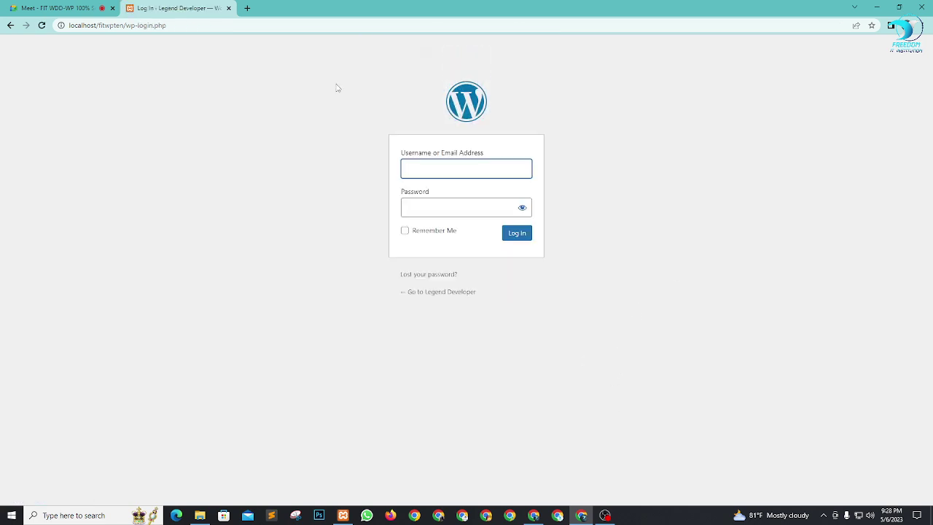
Step: Log in with the saved admin username and the new password, then dismiss the Welcome panel
click(438, 163)
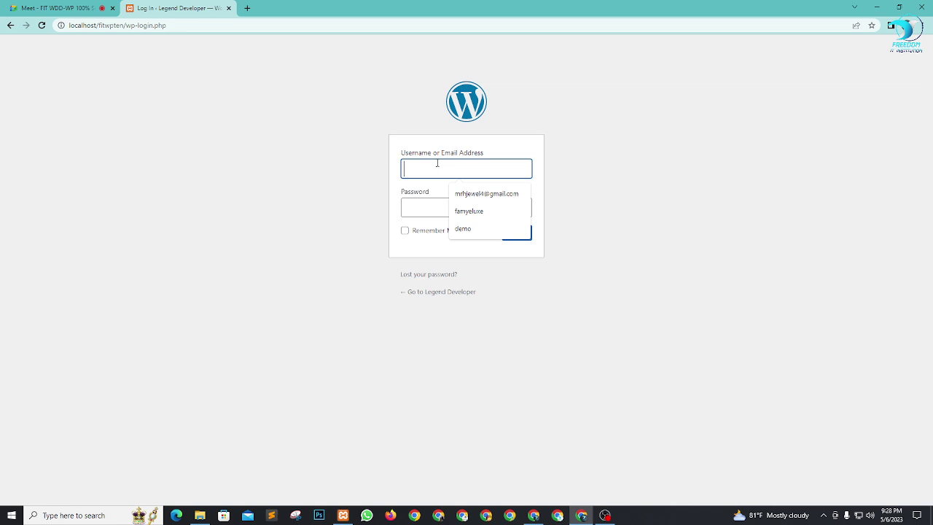
click(464, 230)
click(433, 210)
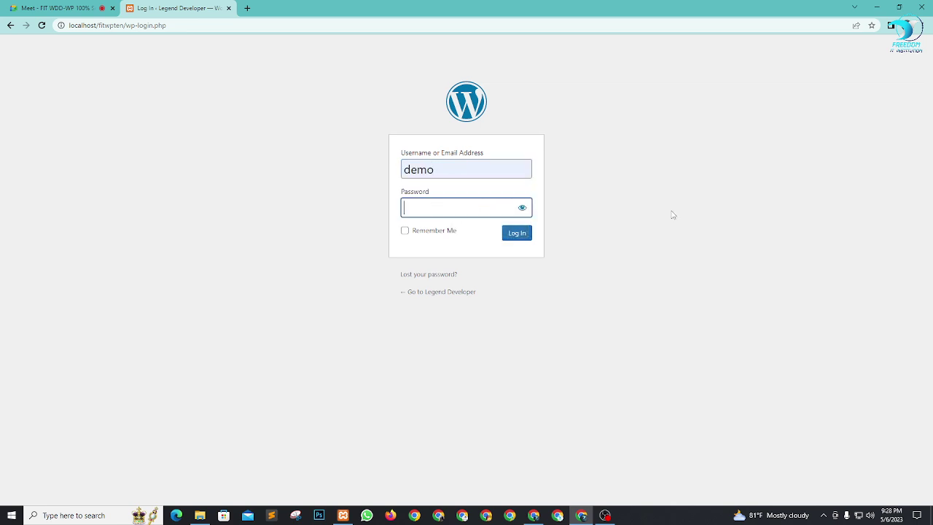
click(521, 210)
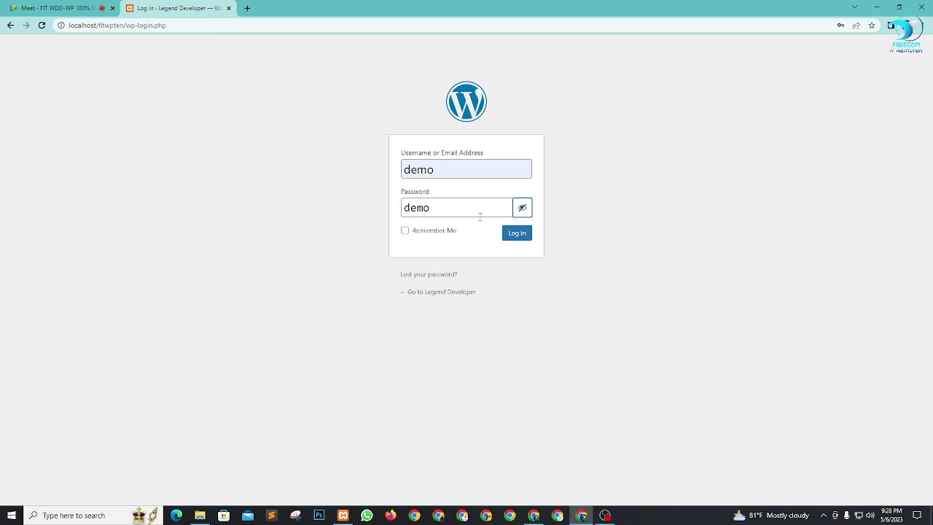
click(517, 235)
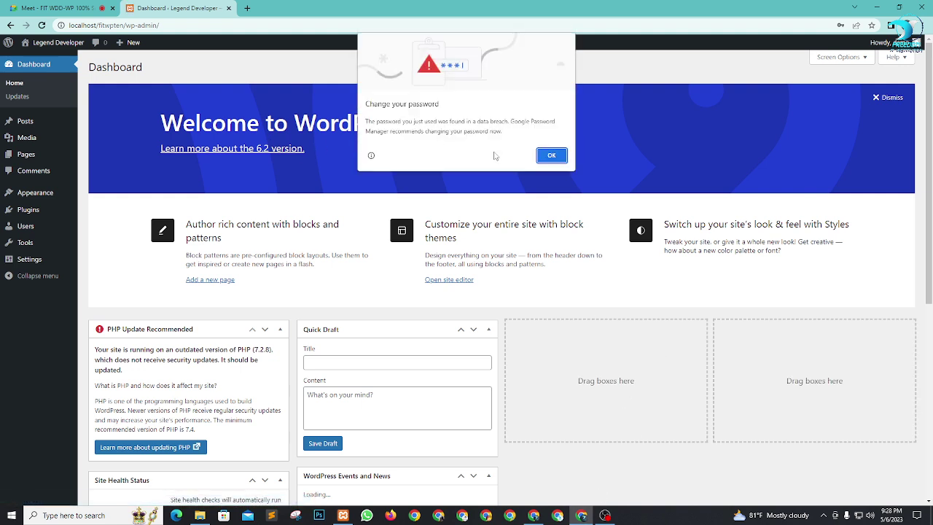
click(551, 155)
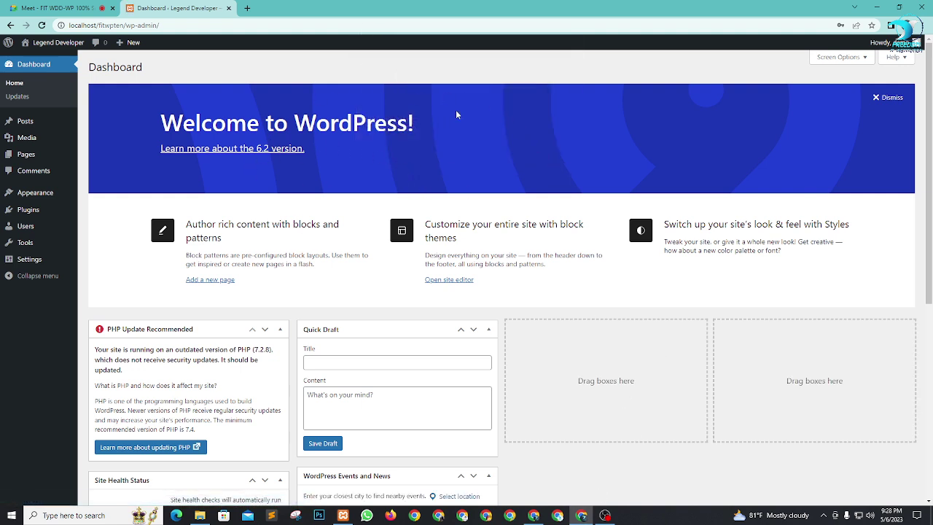
click(879, 99)
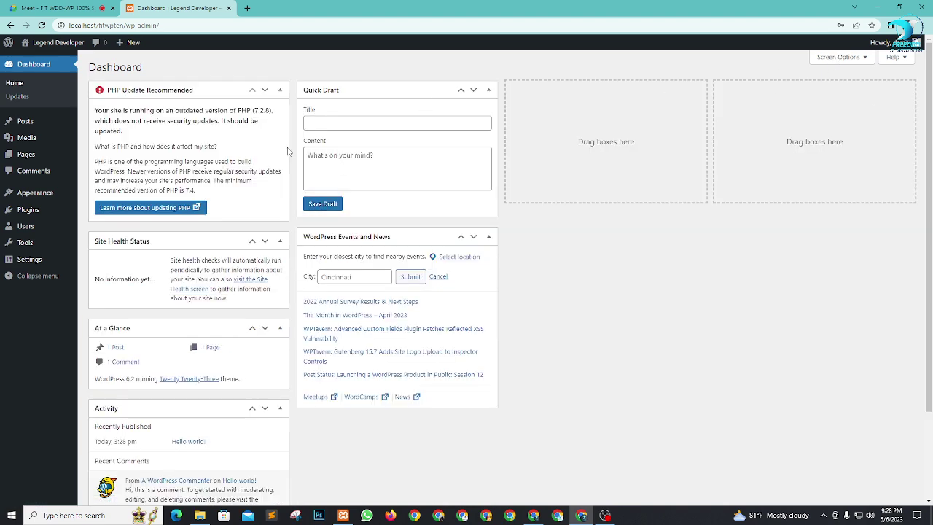
Step: In Screen Options, uncheck Site Health Status, At a Glance, Activity, Quick Draft and WordPress Events and News
scroll(466, 435, down, 2)
scroll(466, 435, up, 2)
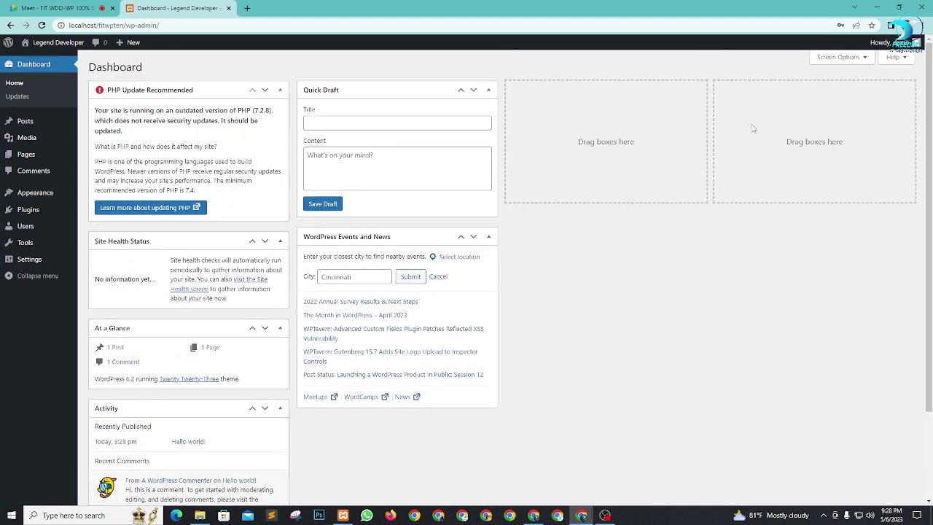
click(840, 58)
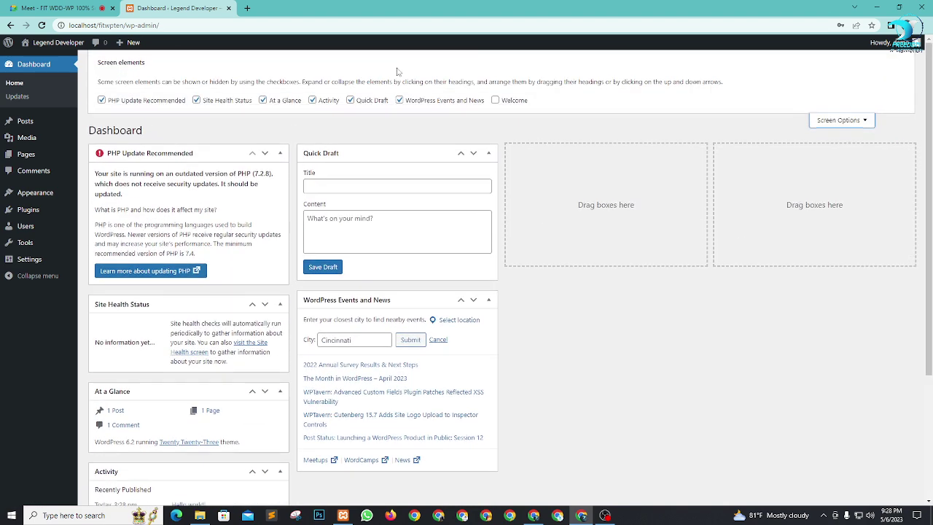
click(197, 100)
click(262, 100)
click(312, 100)
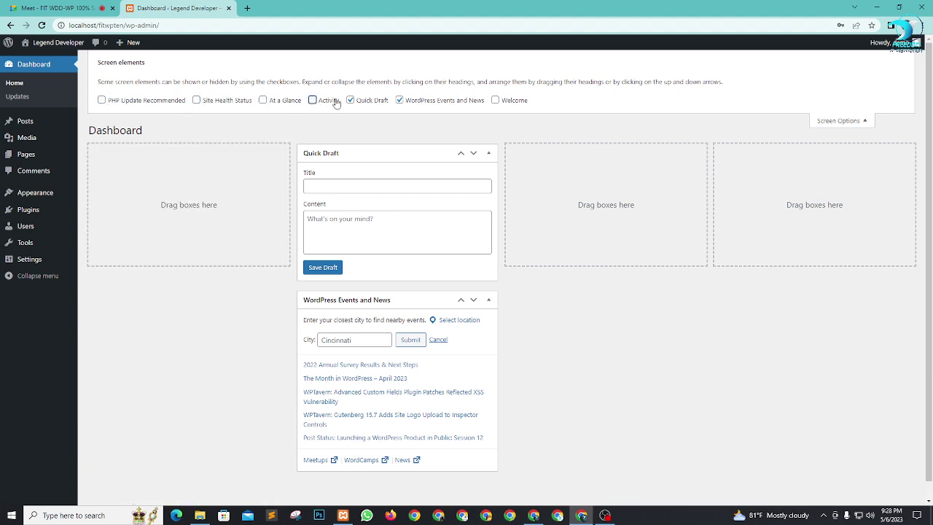
click(349, 100)
click(400, 100)
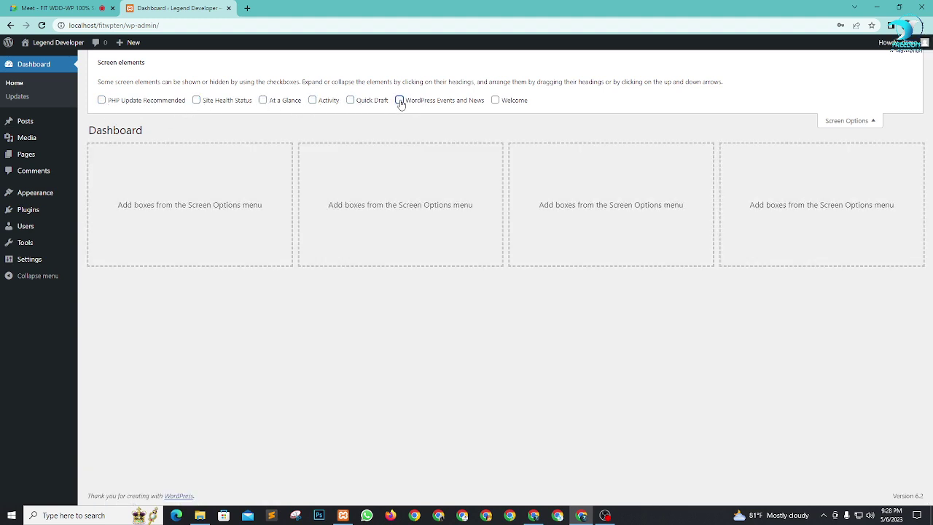
click(848, 122)
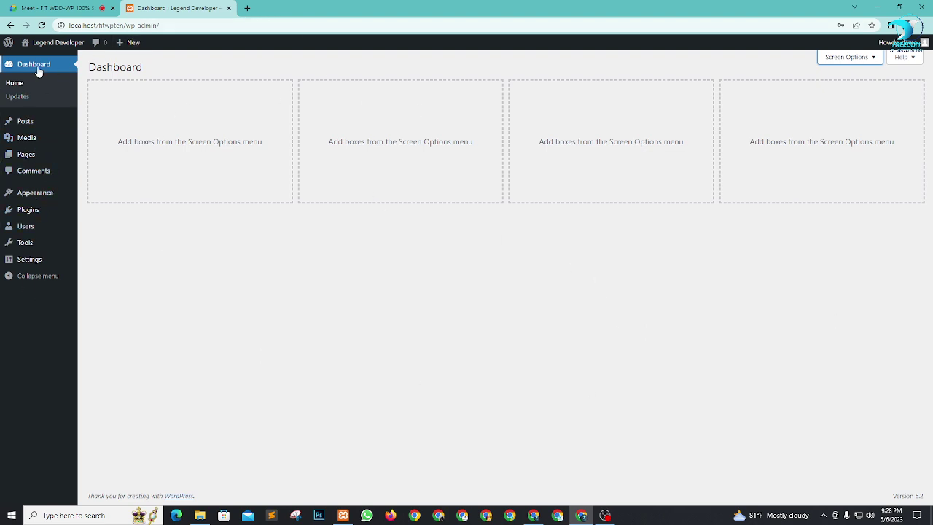
click(233, 251)
Step: Open Visit Site in a new tab and switch to the localhost/fitwpten front page
mouse_move(29, 210)
mouse_move(44, 44)
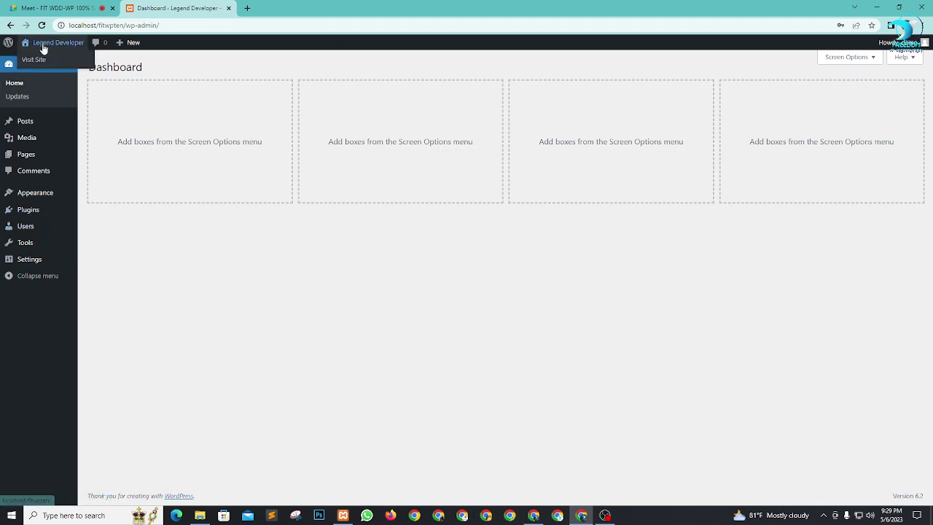
right_click(34, 62)
click(71, 65)
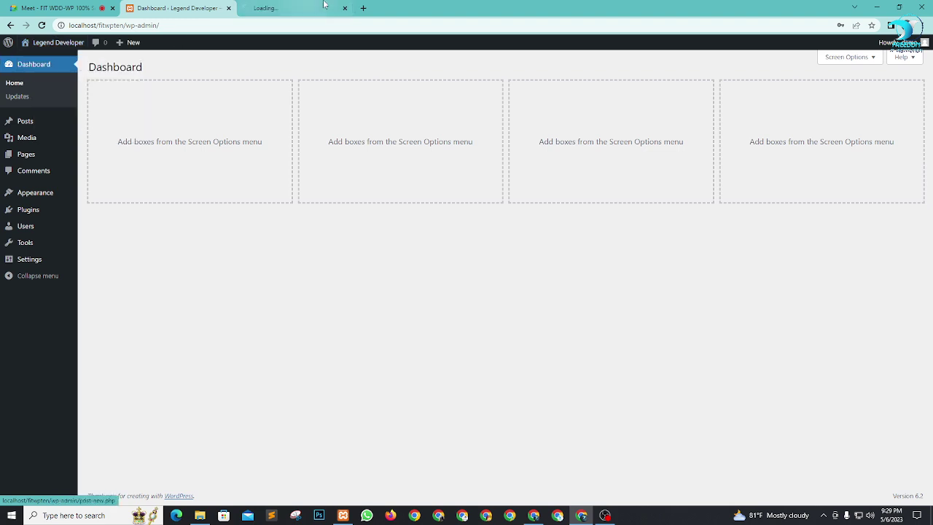
click(276, 8)
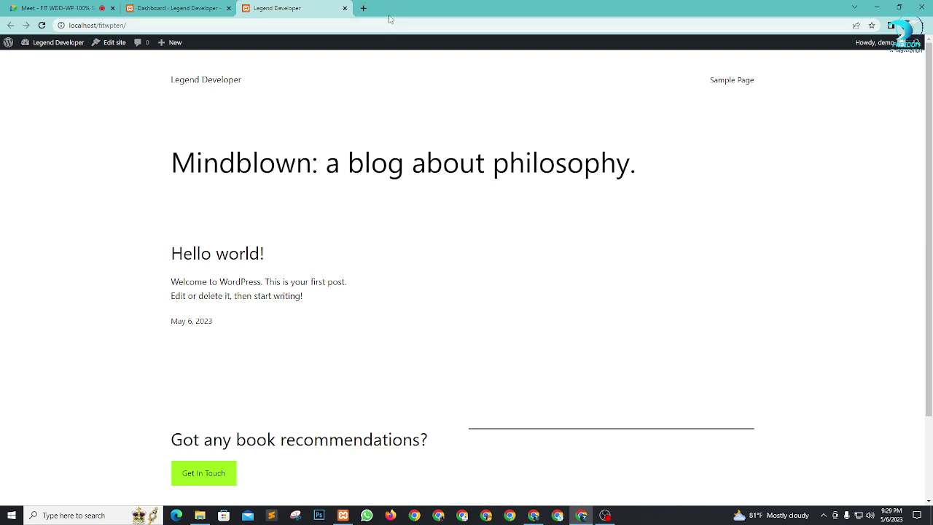
click(363, 8)
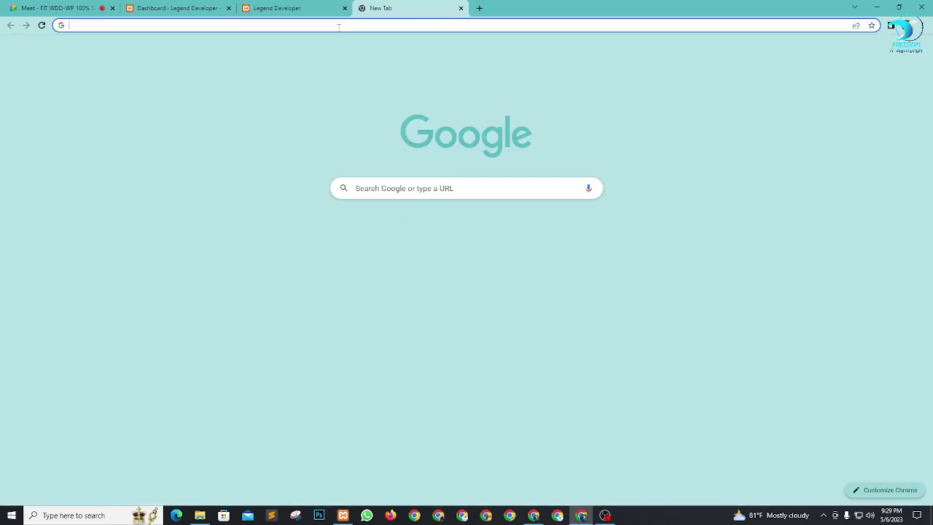
text(mi)
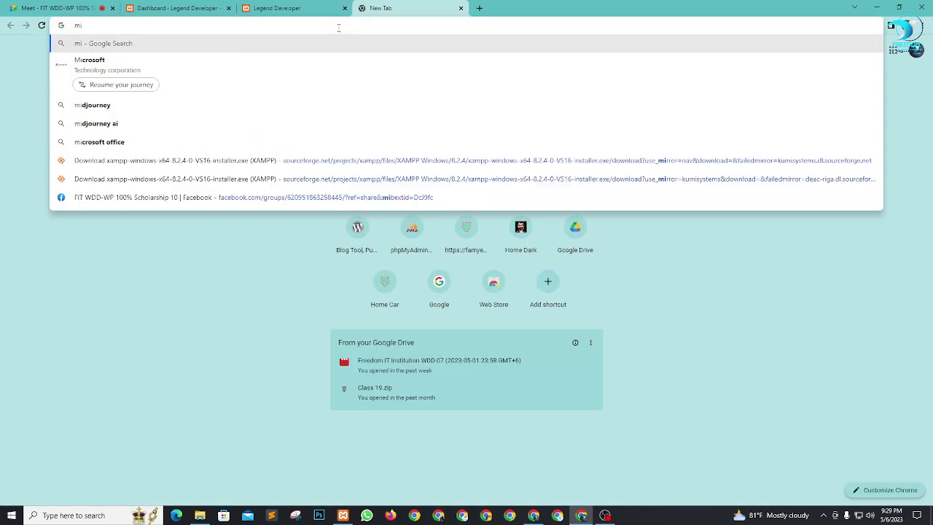
click(89, 64)
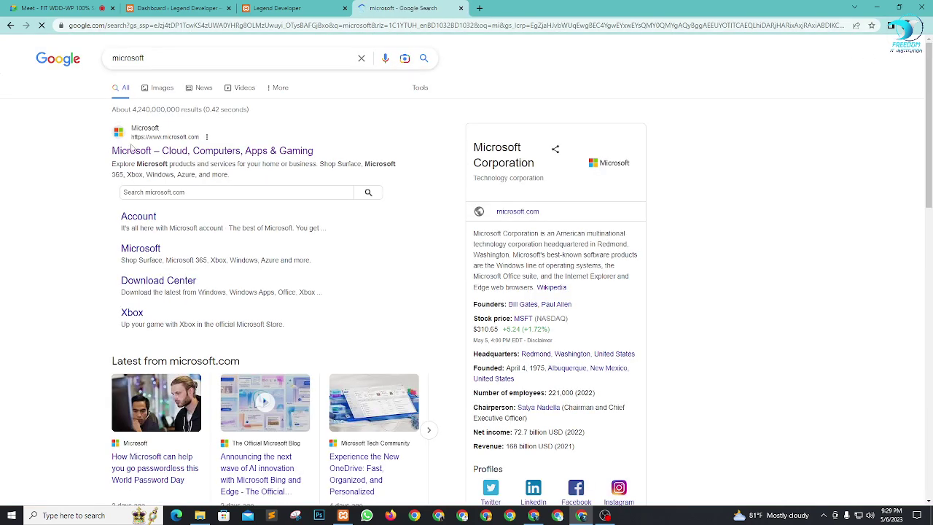
click(144, 150)
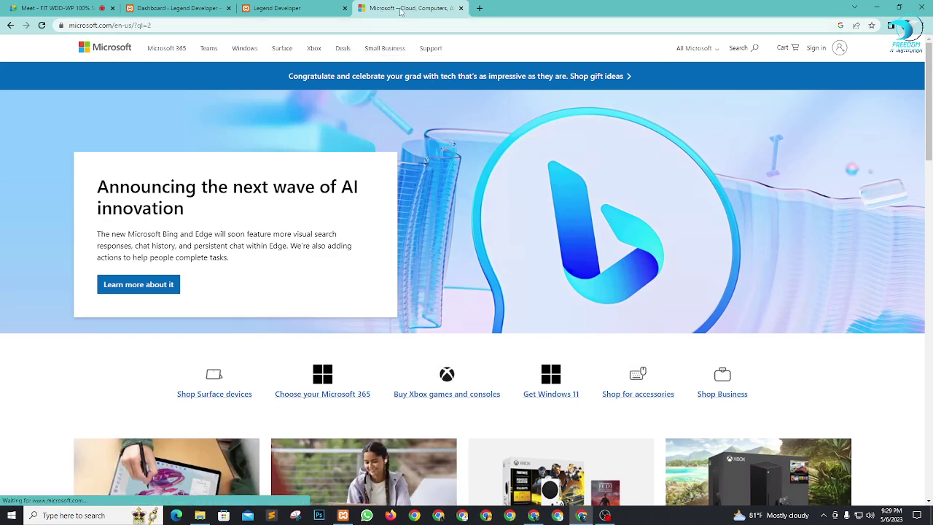
click(460, 8)
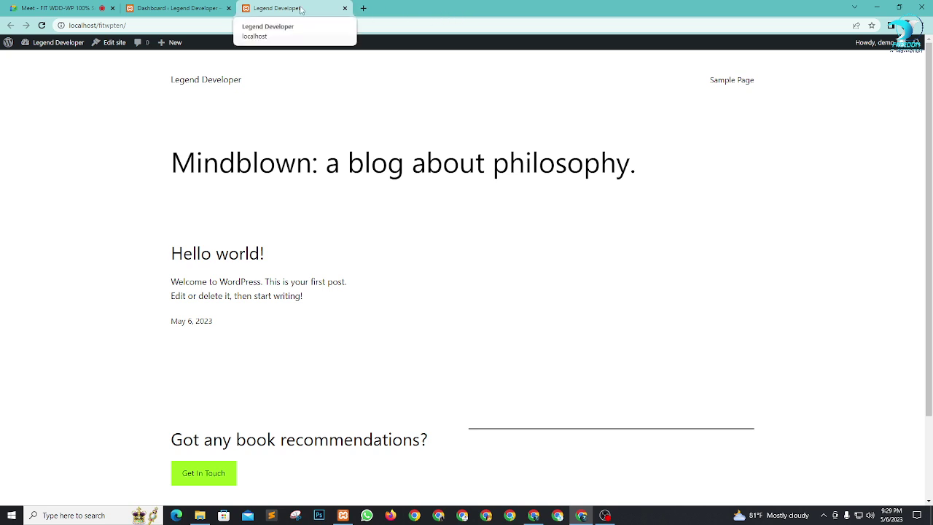
Step: Go to Settings > General, briefly admitting a waiting participant in the video call tab
click(156, 8)
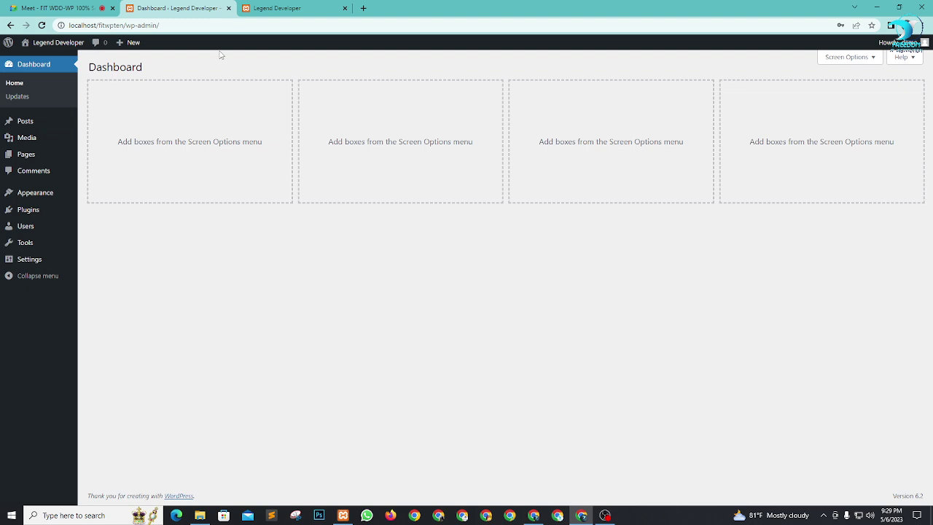
click(62, 8)
click(208, 8)
mouse_move(28, 267)
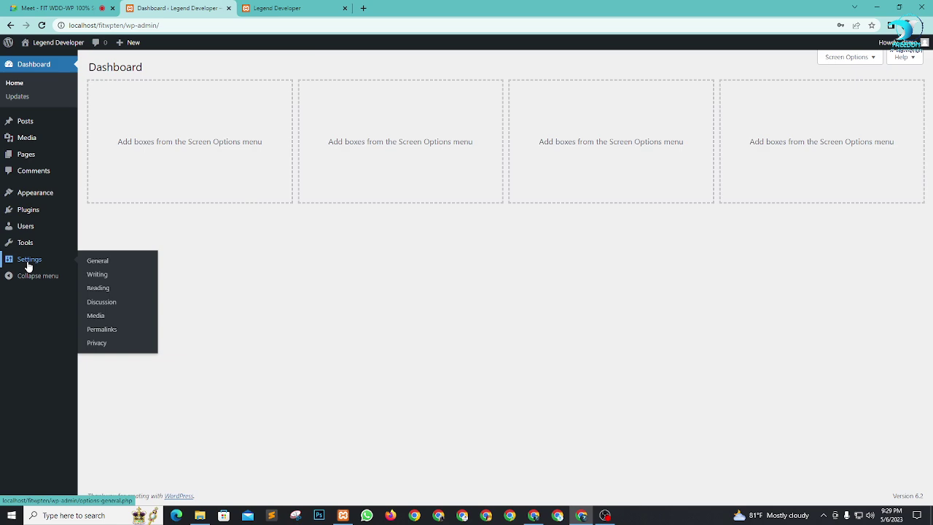
click(96, 260)
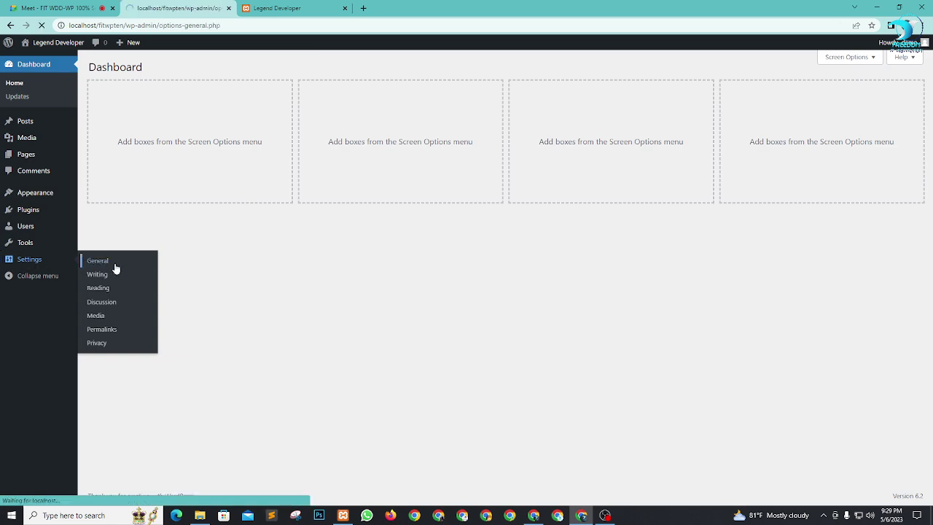
click(66, 8)
click(560, 90)
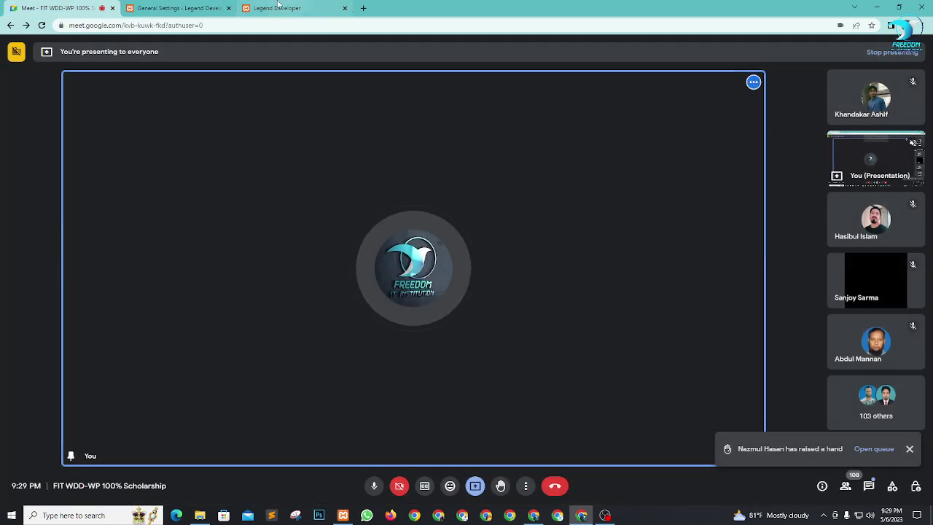
click(211, 8)
Step: Set the site tagline to 'Strive for self development'
click(267, 94)
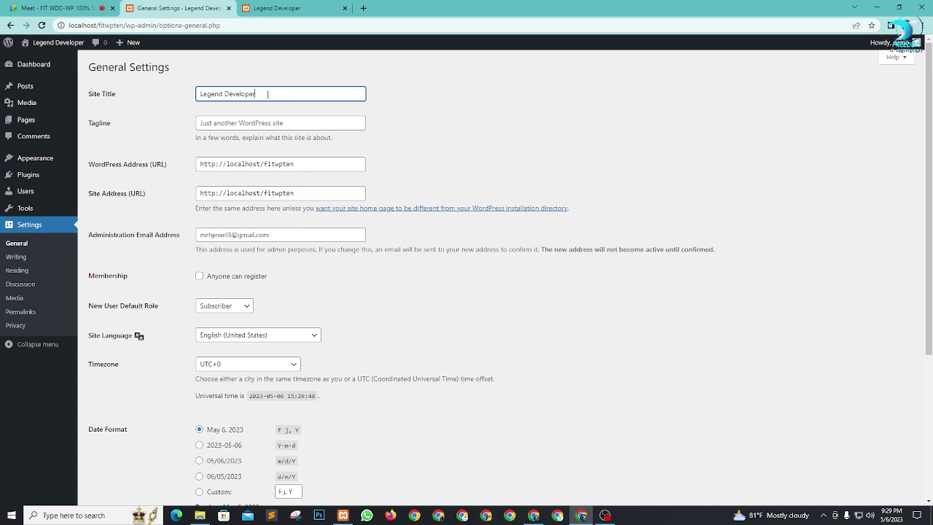
click(305, 122)
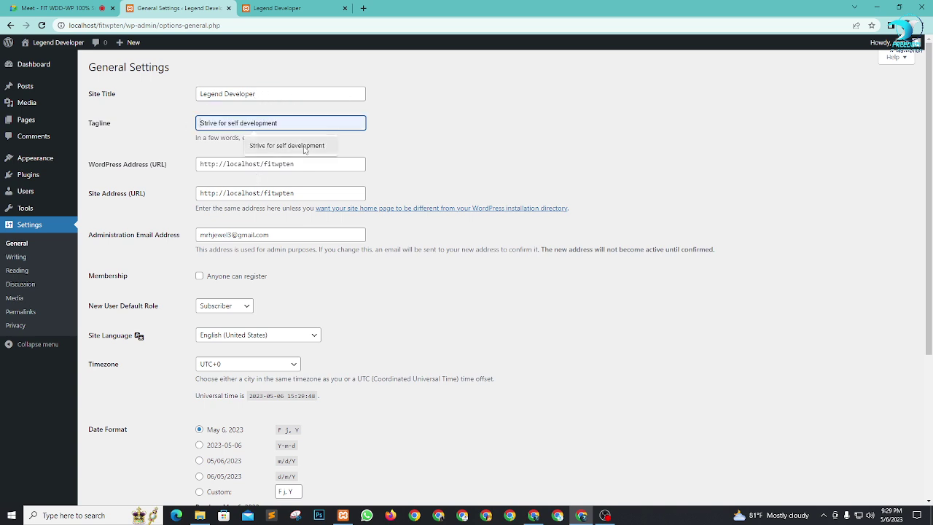
click(304, 146)
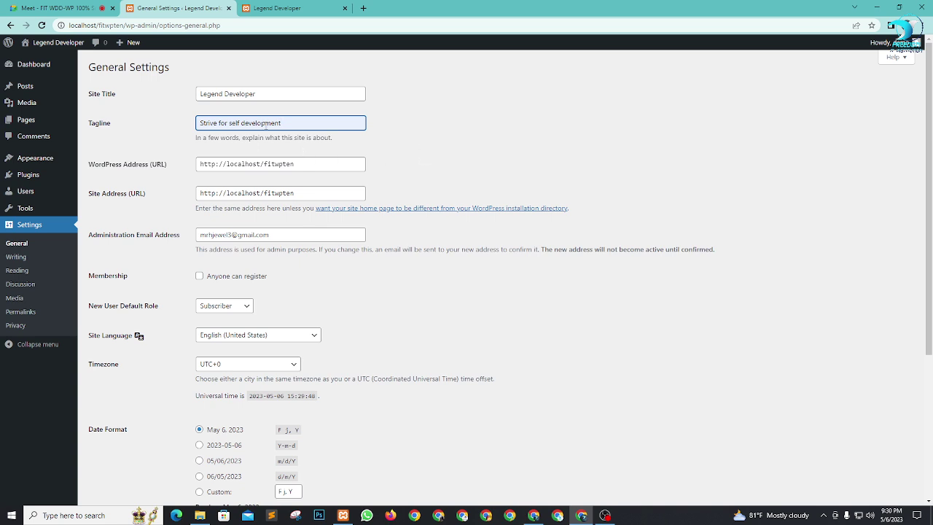
click(393, 134)
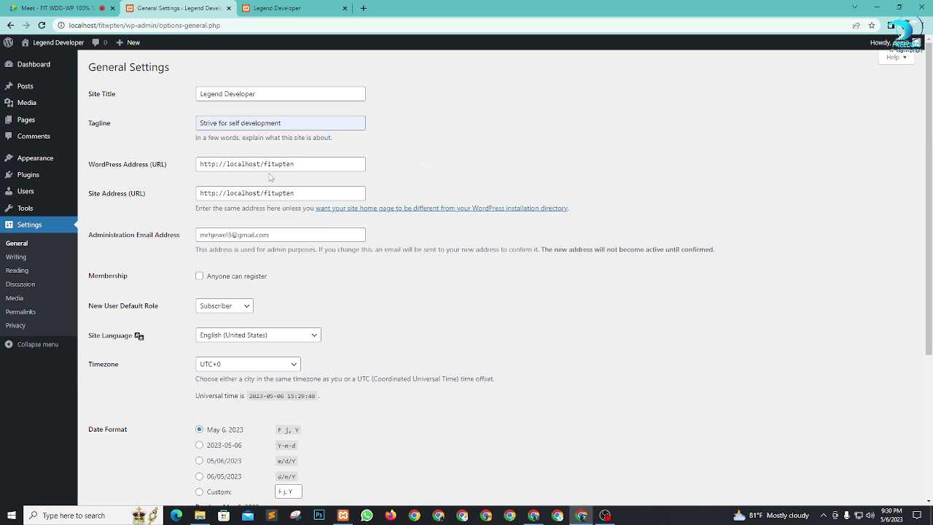
Step: Keep Subscriber as the default role for new users and save the general settings
scroll(350, 216, down, 2)
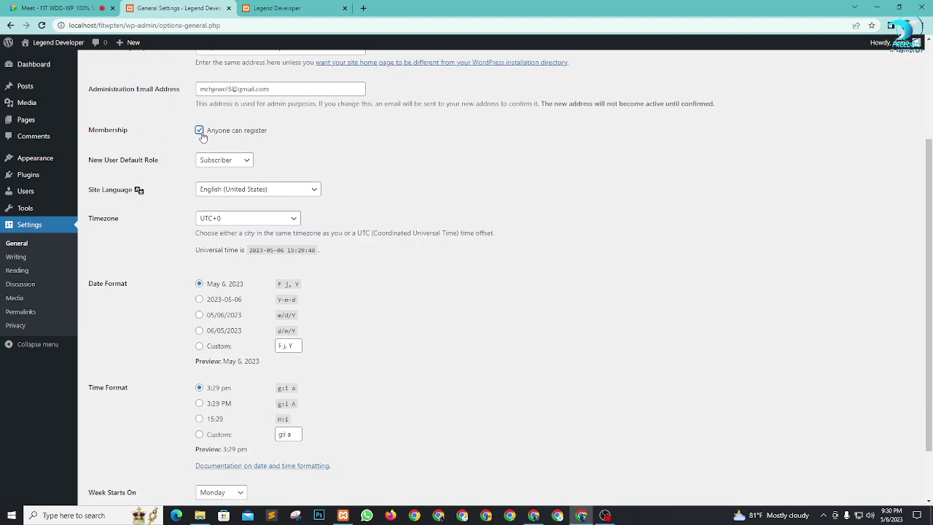
scroll(375, 172, down, 1)
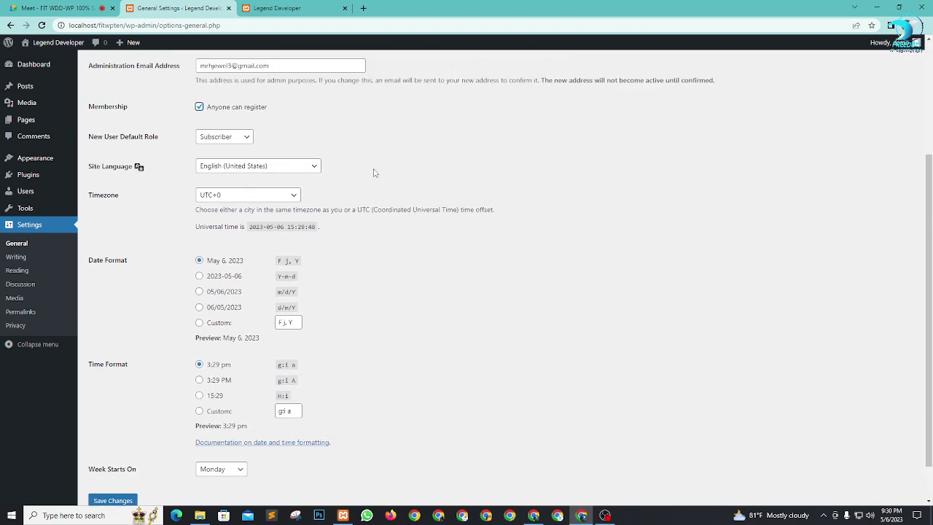
scroll(375, 173, up, 1)
click(245, 191)
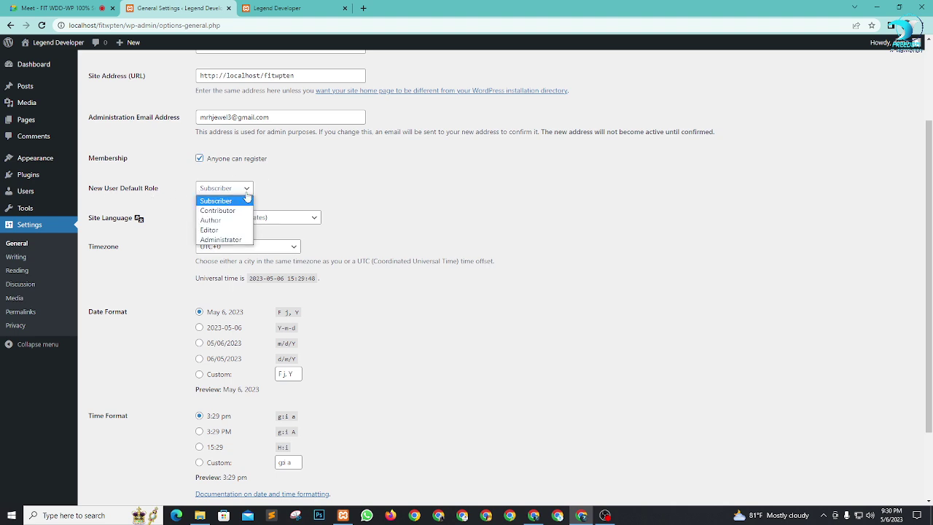
click(247, 191)
click(245, 191)
click(314, 202)
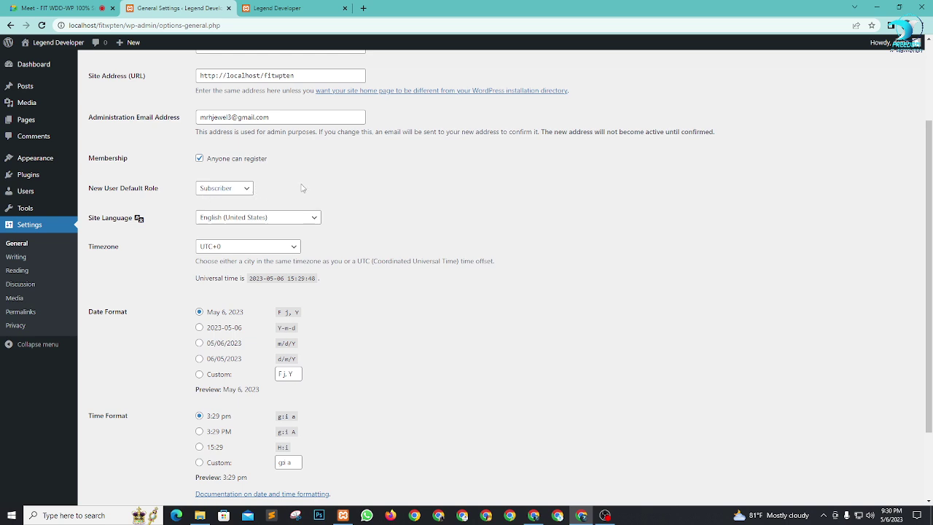
scroll(309, 192, down, 2)
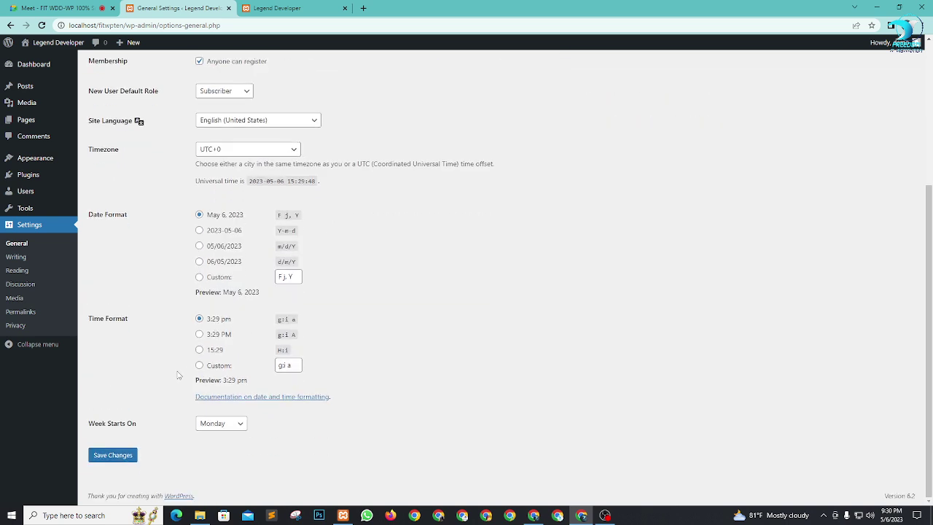
click(113, 454)
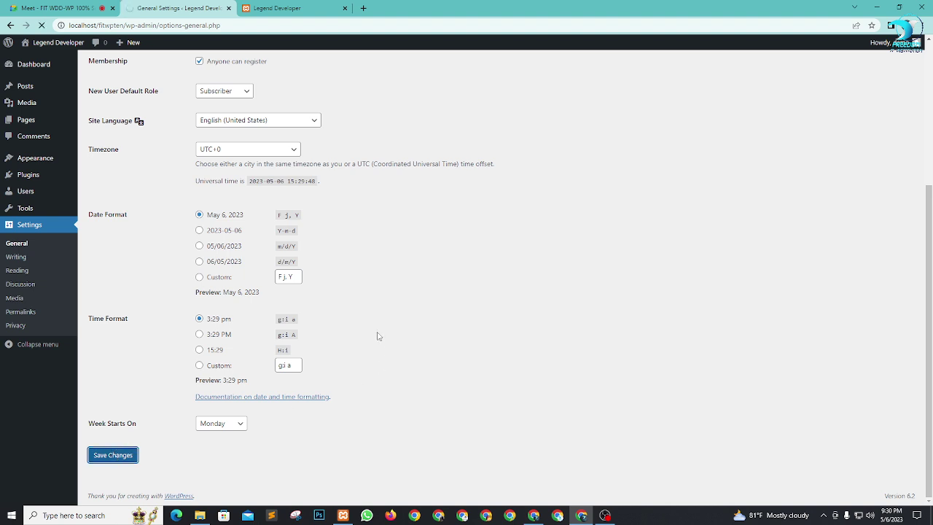
Step: In Reading Settings, set the homepage to display a static page, leaving the page choices empty
click(15, 256)
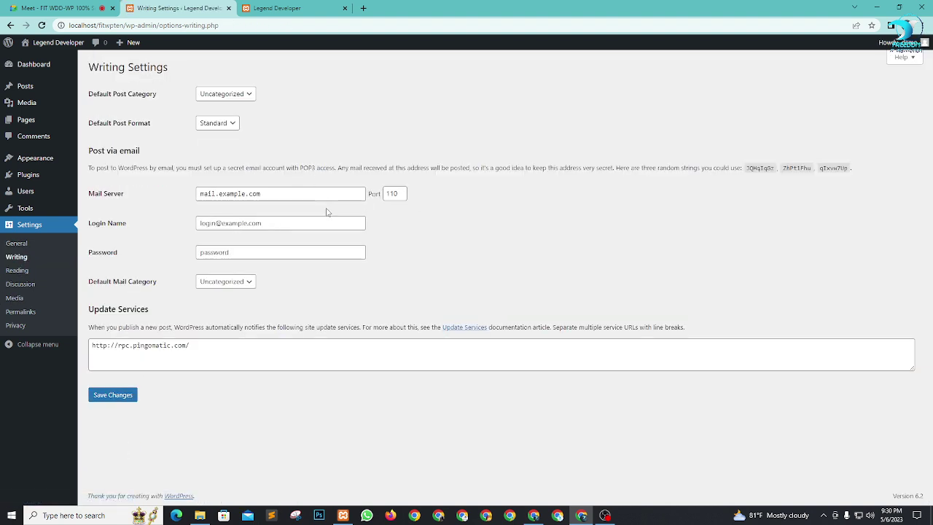
click(25, 272)
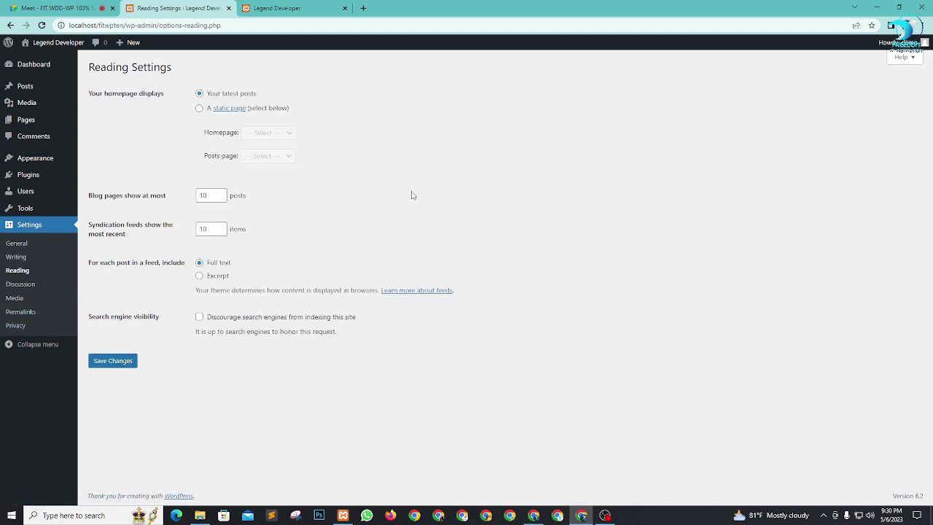
click(199, 108)
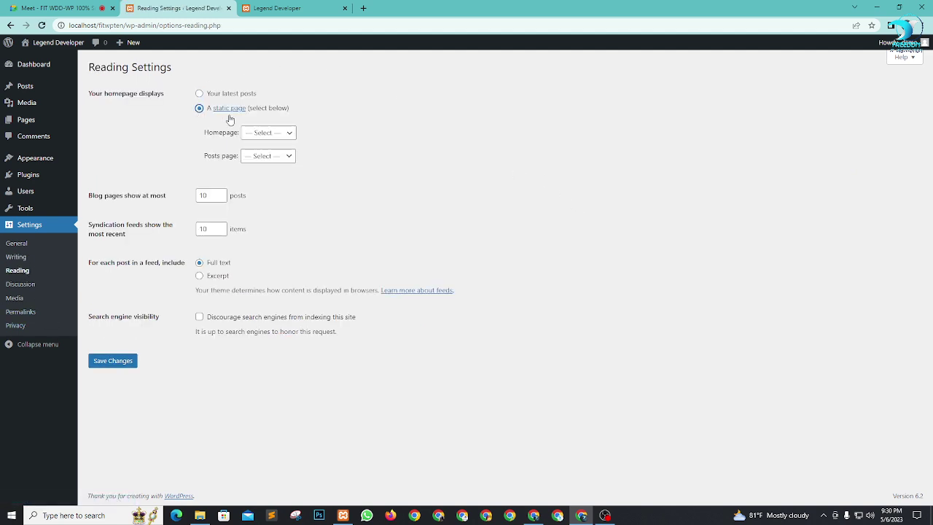
click(271, 134)
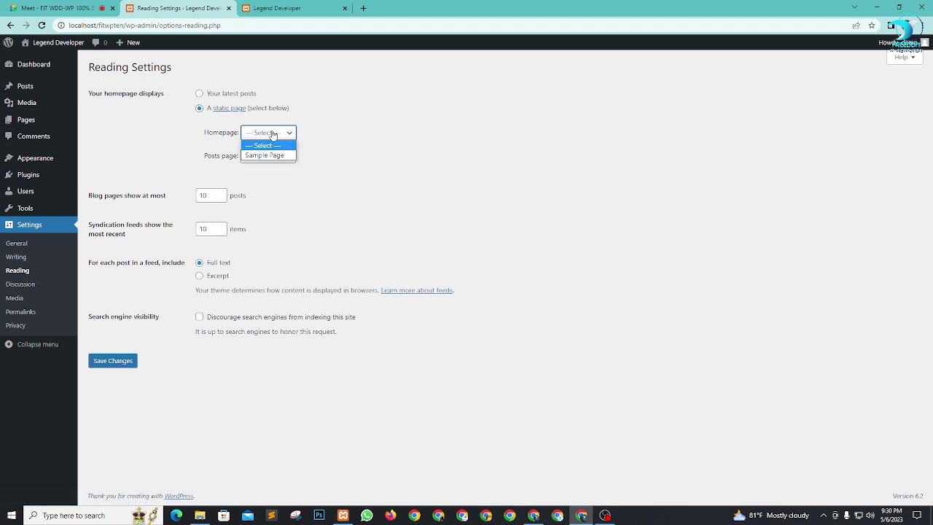
click(355, 143)
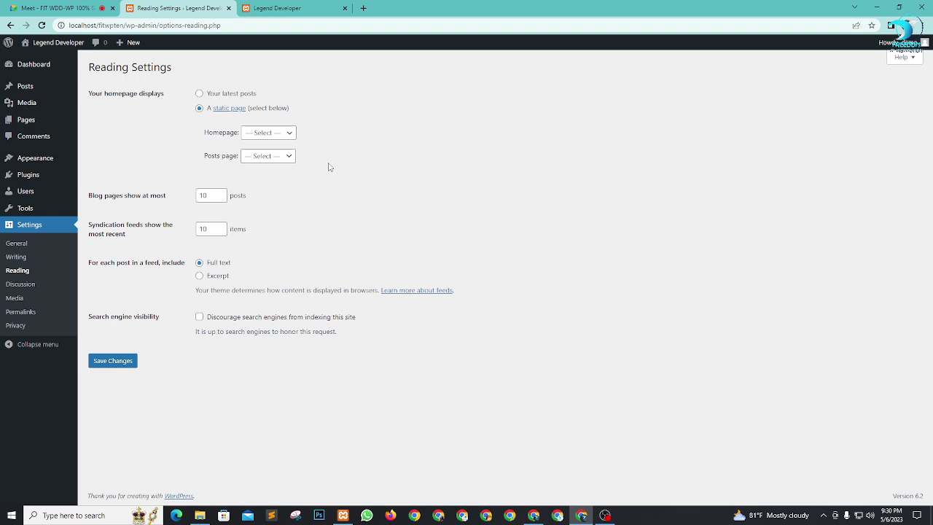
Step: Glance at the live site tab, then bring up link options for All Pages
click(306, 8)
click(175, 8)
mouse_move(24, 120)
right_click(109, 121)
Step: Open All Pages in a new tab and move Sample Page and Privacy Policy to the Trash
click(124, 127)
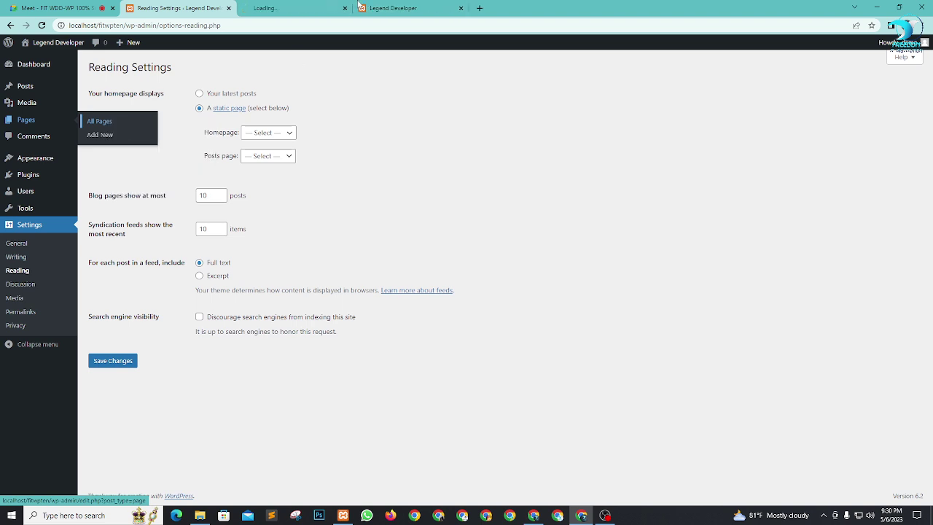
click(292, 8)
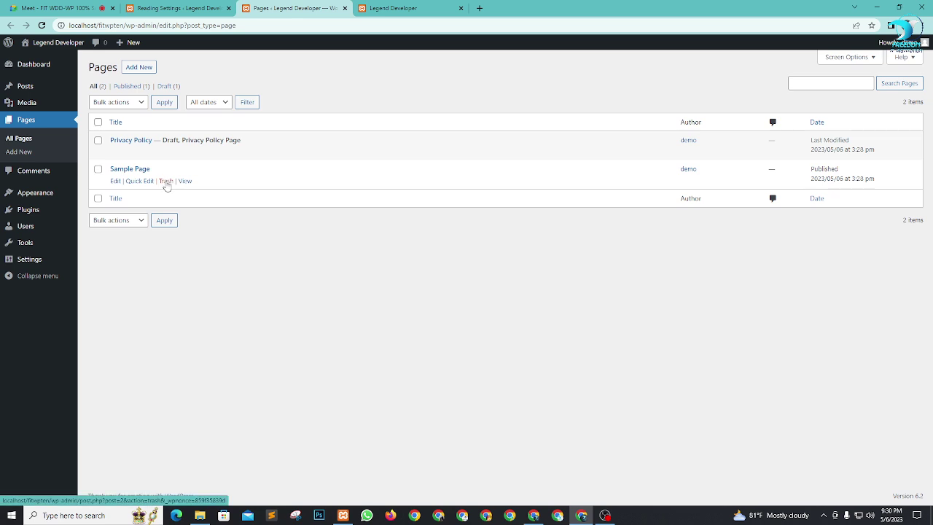
click(166, 182)
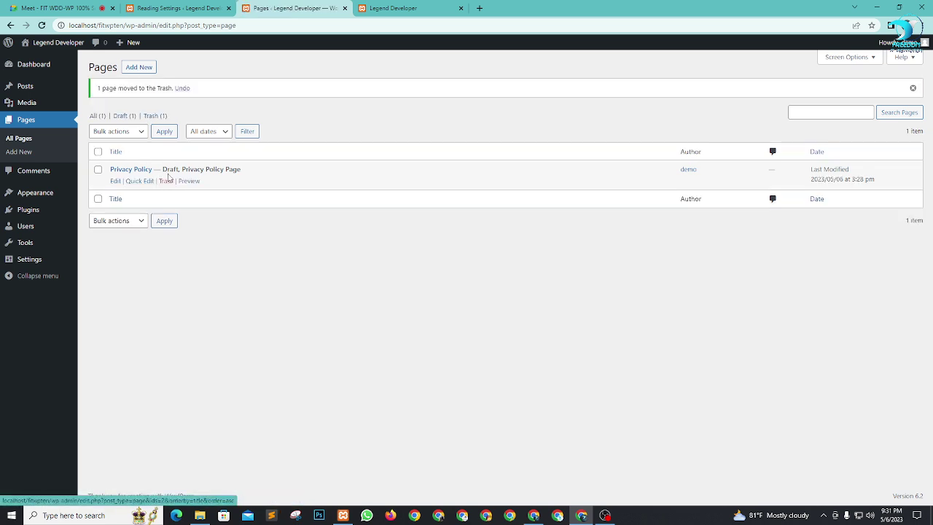
click(165, 182)
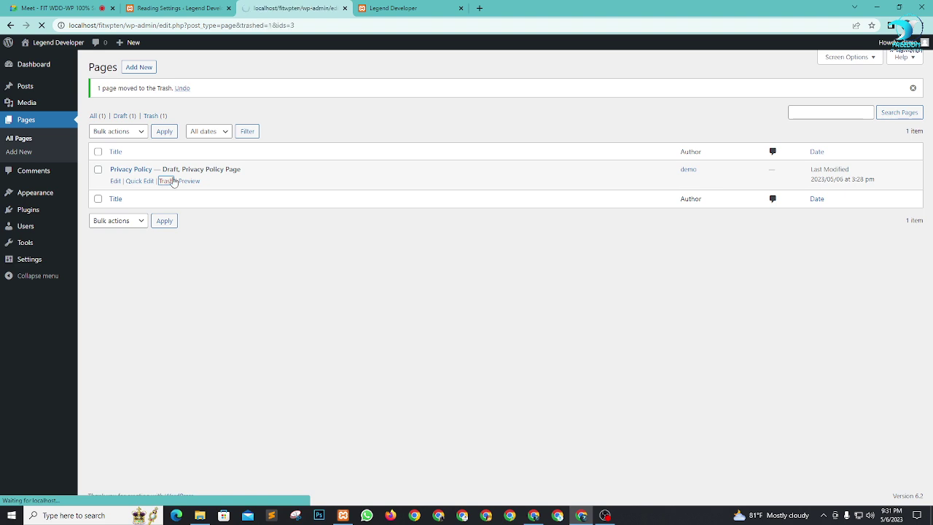
Step: In the Trash, permanently delete both pages with the Delete permanently bulk action
click(118, 117)
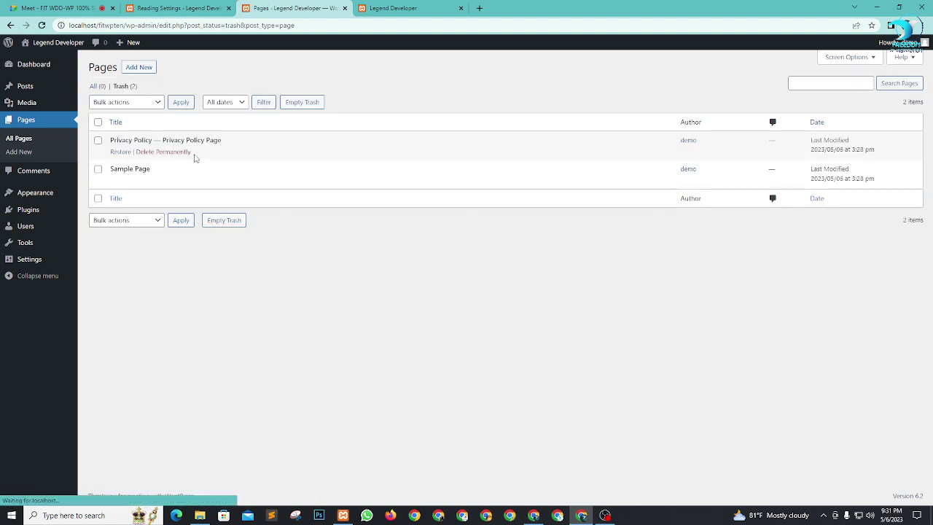
click(153, 102)
click(120, 123)
click(179, 103)
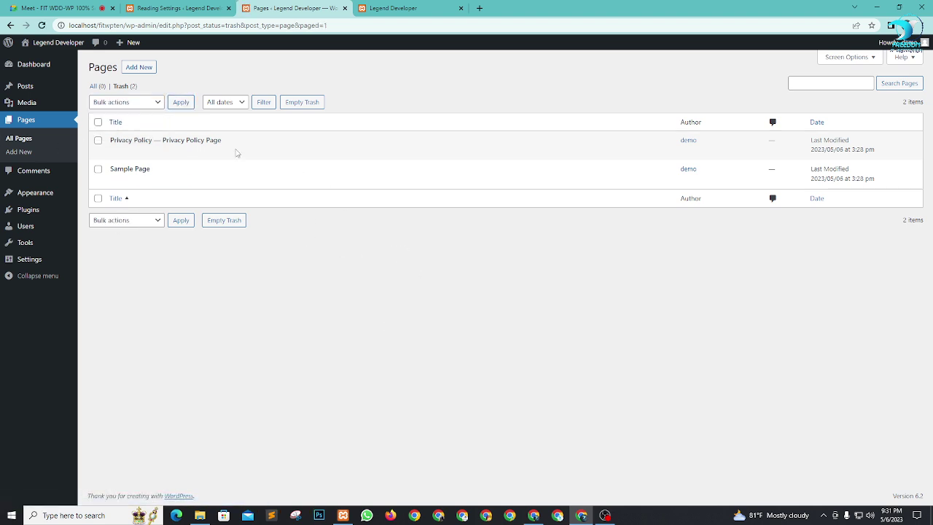
mouse_move(119, 185)
mouse_move(109, 170)
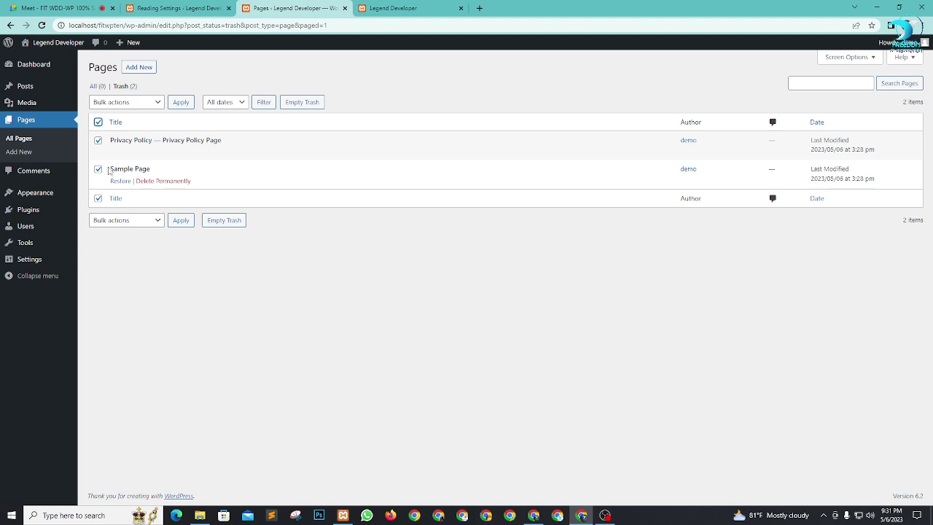
click(133, 104)
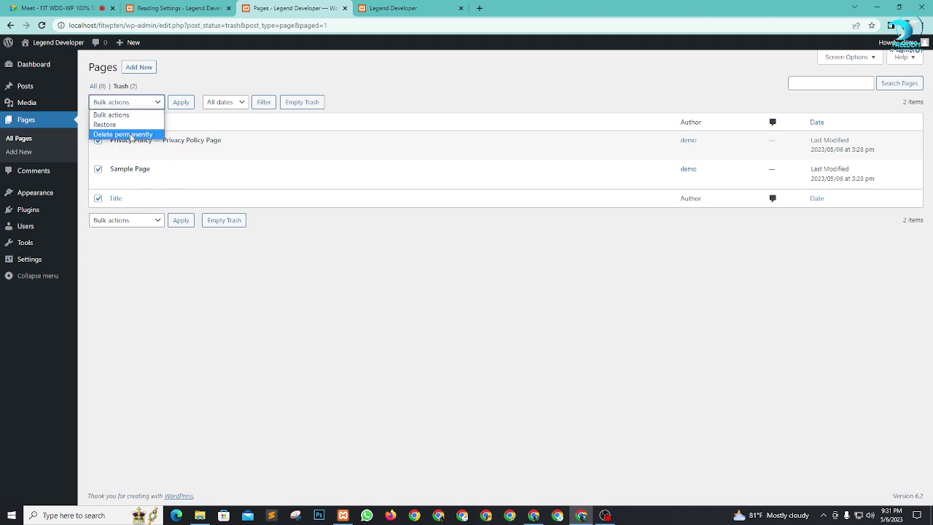
click(130, 136)
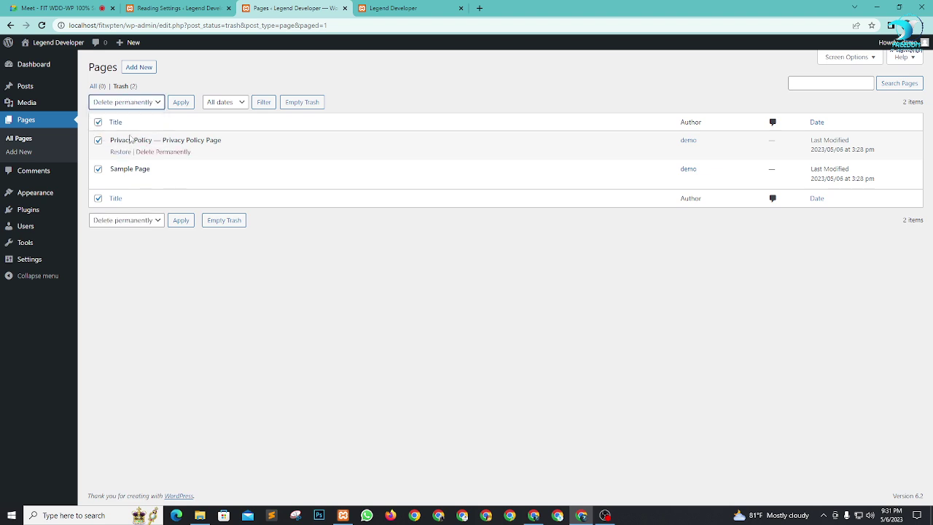
click(181, 104)
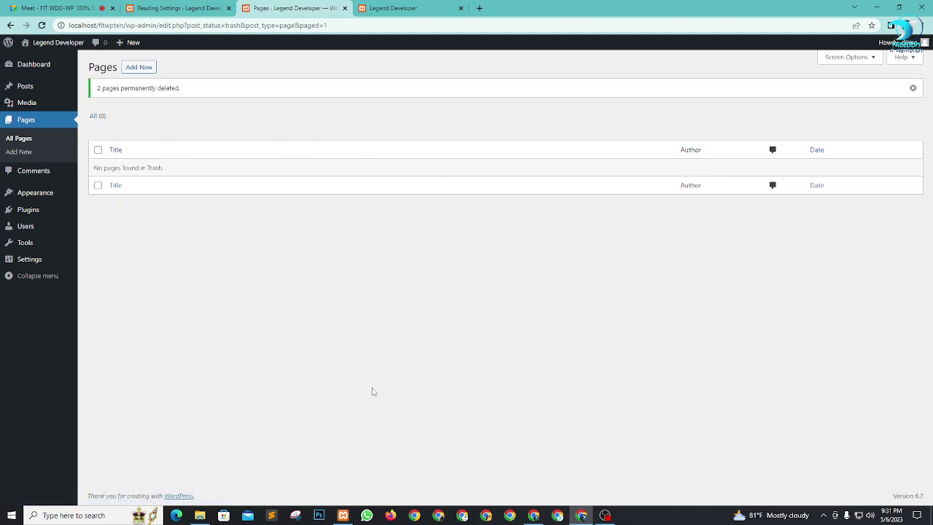
middle_click(139, 67)
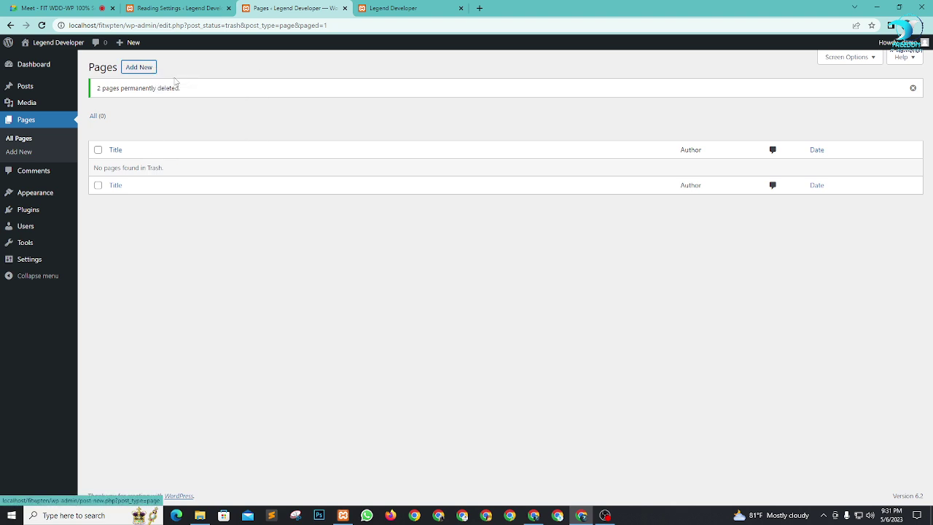
Step: Create and publish a new page titled 'Home'
click(419, 8)
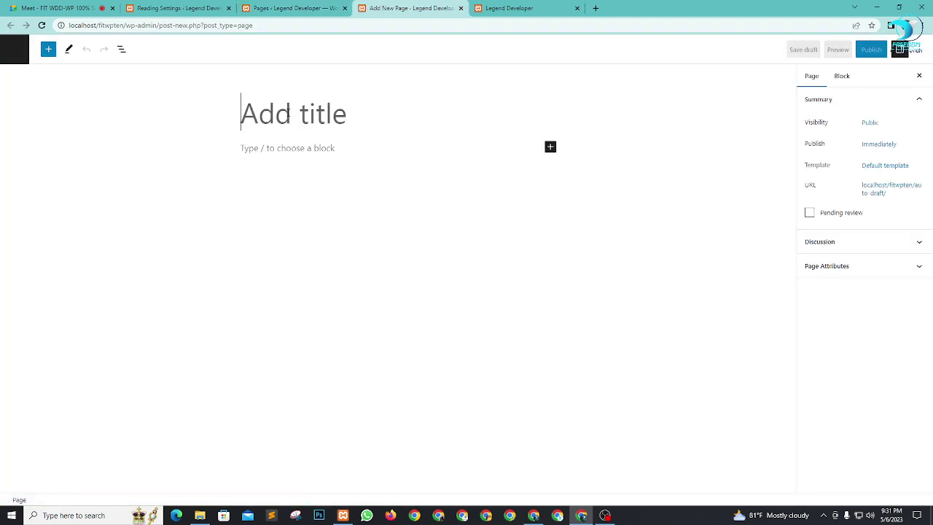
text(H)
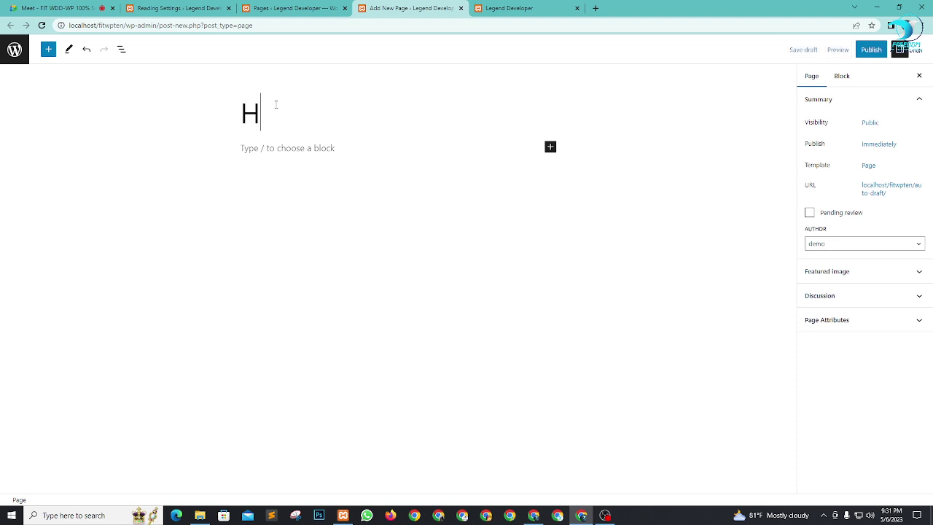
text(ome)
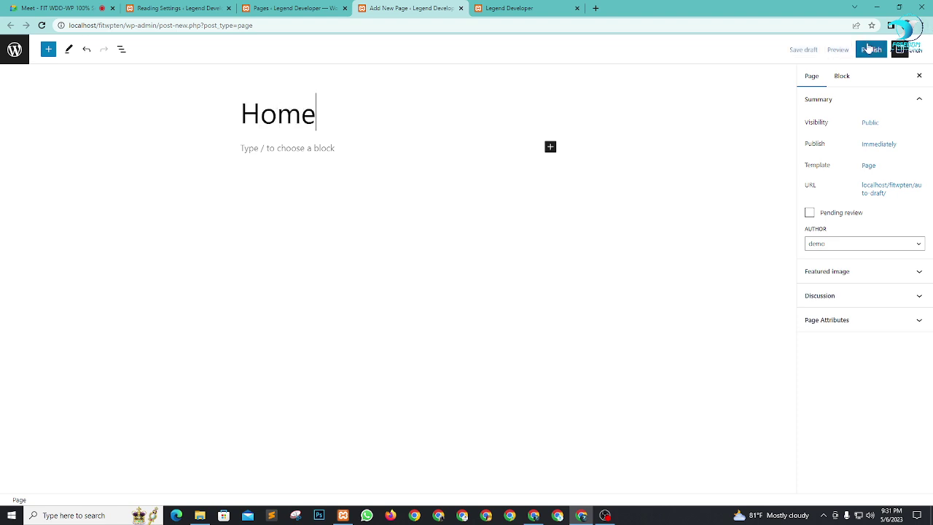
click(870, 49)
click(853, 51)
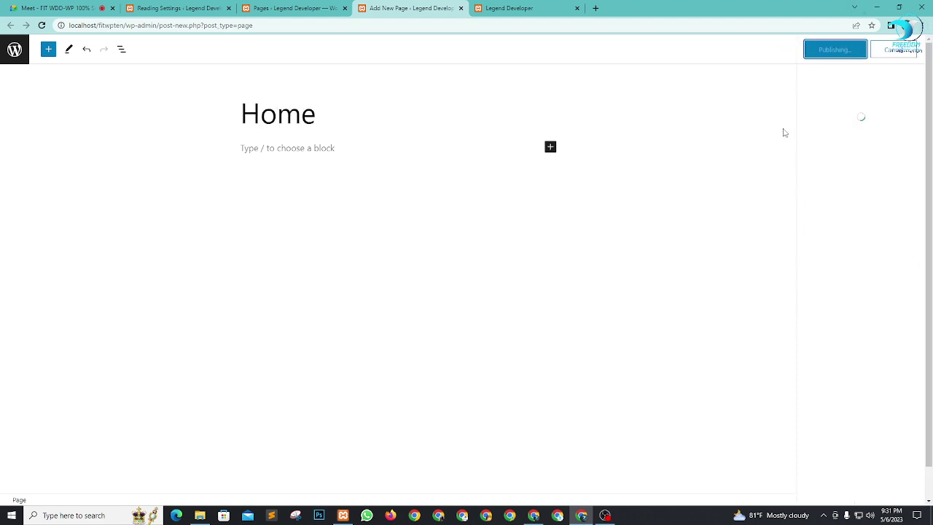
click(300, 14)
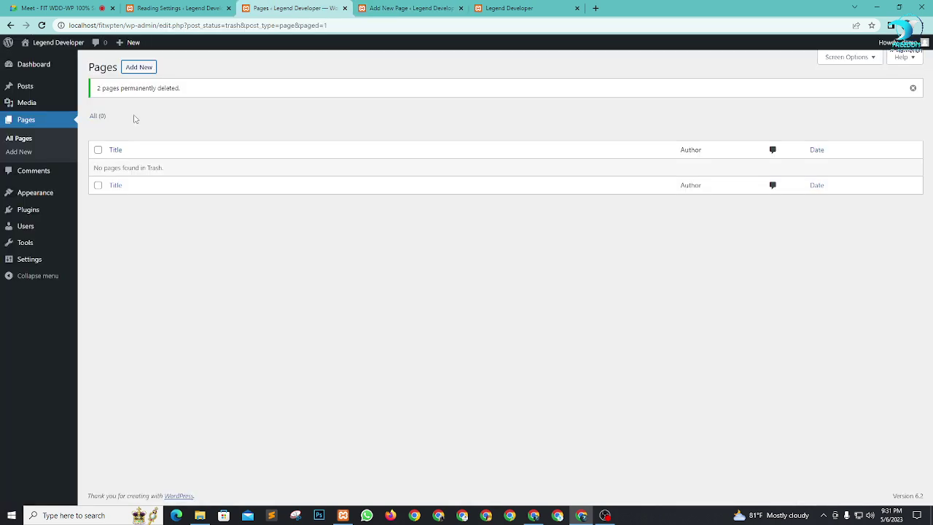
Step: Create and publish a second page titled 'Blog', then close its editor
click(139, 67)
click(393, 8)
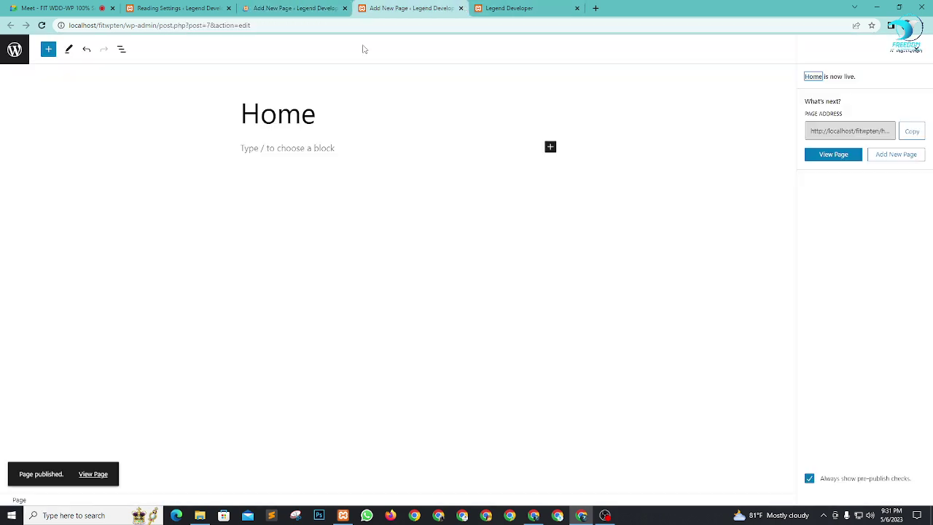
click(295, 8)
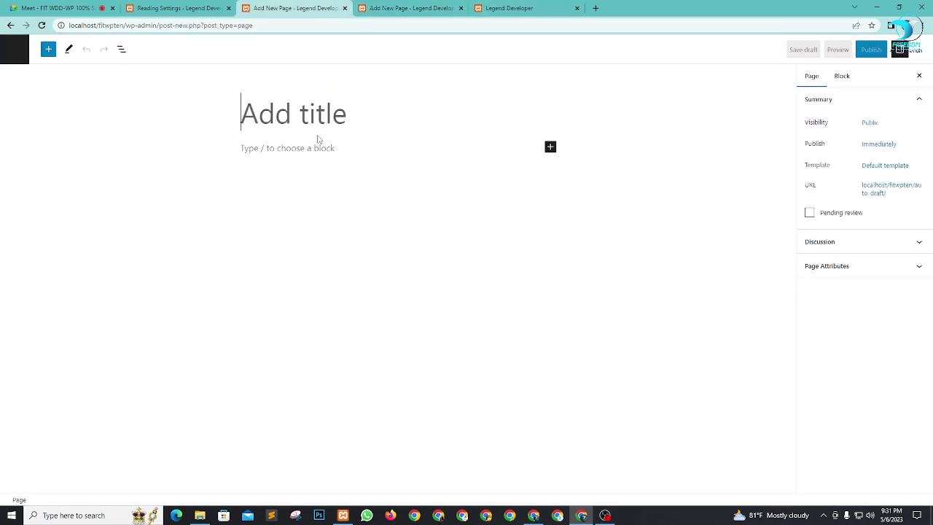
text(BVlog)
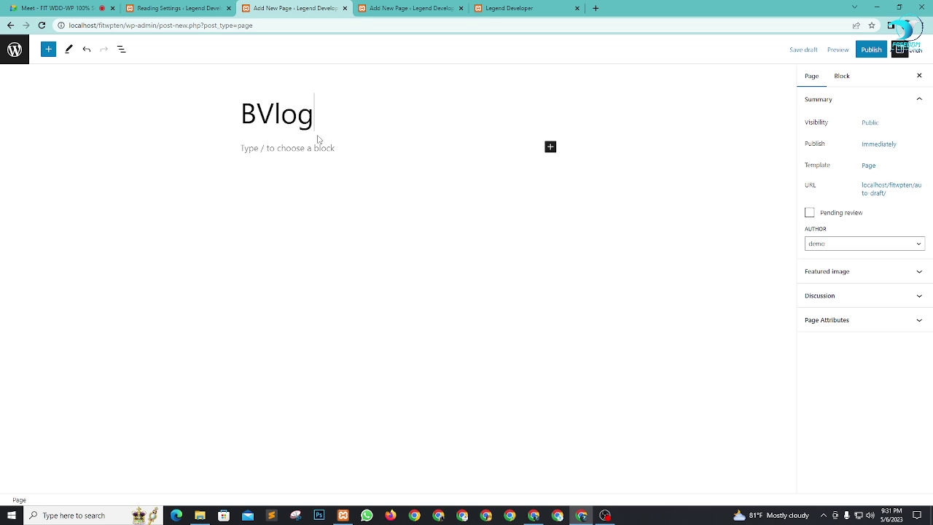
key(Left)
key(Left)
key(Left)
key(BackSpace)
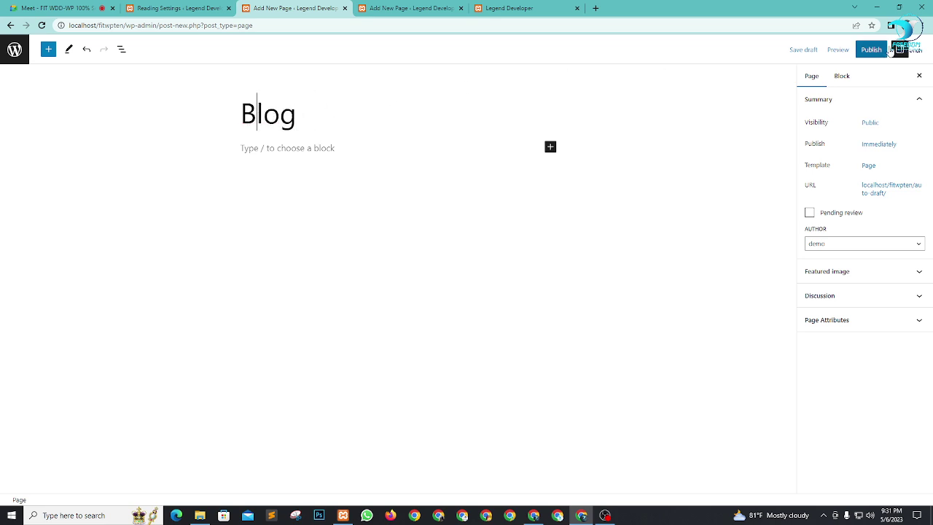
click(880, 49)
click(838, 51)
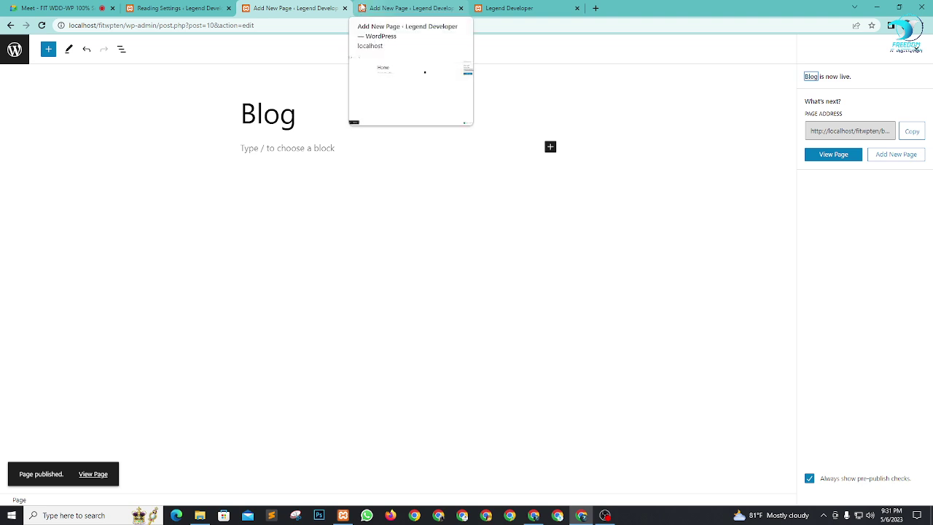
click(344, 8)
Step: Reload Reading Settings and save A static page with Home as homepage and Blog as posts page
click(345, 8)
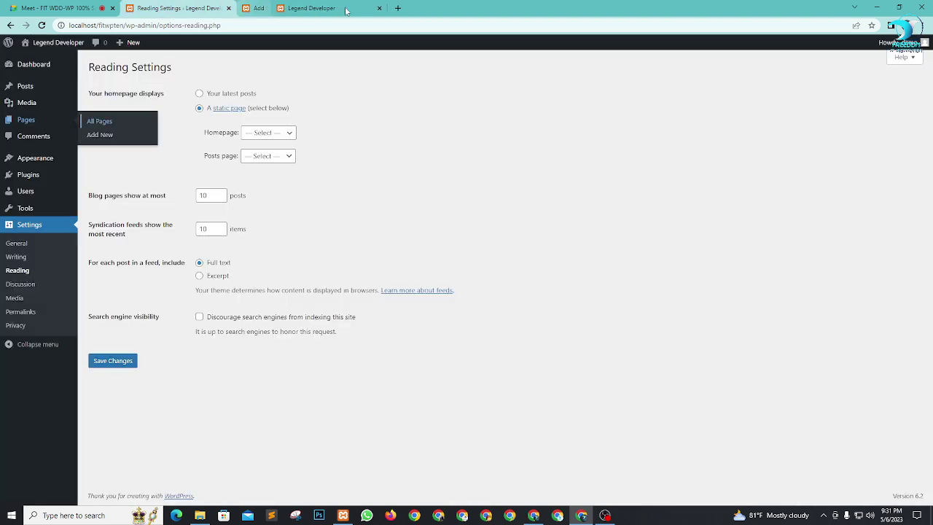
key(F5)
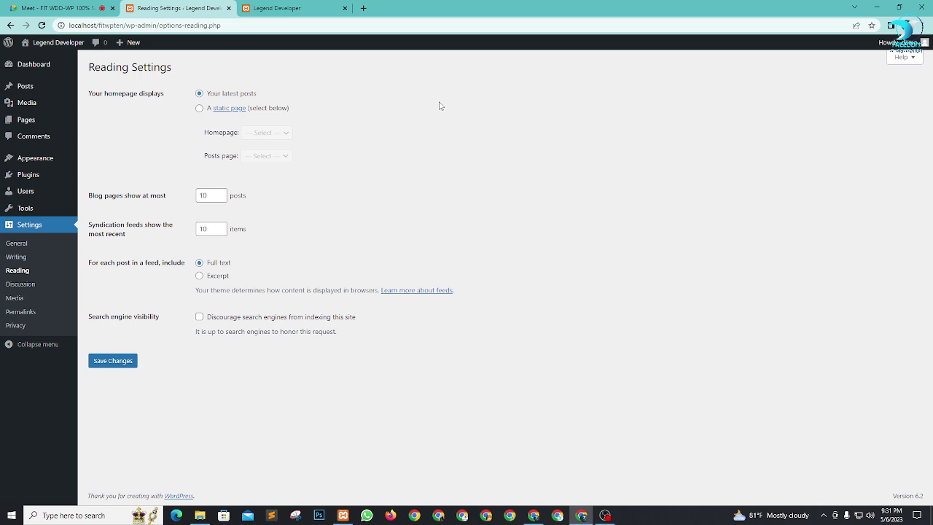
click(199, 108)
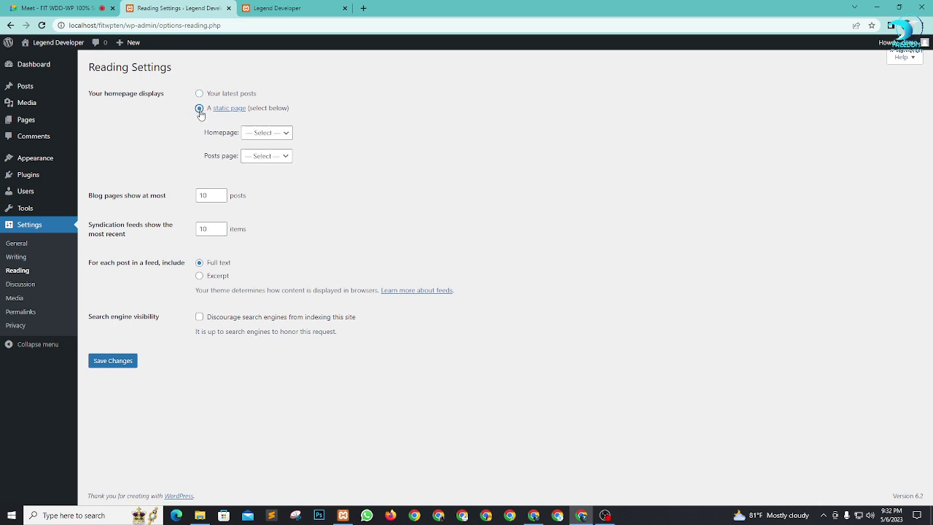
click(283, 134)
click(267, 164)
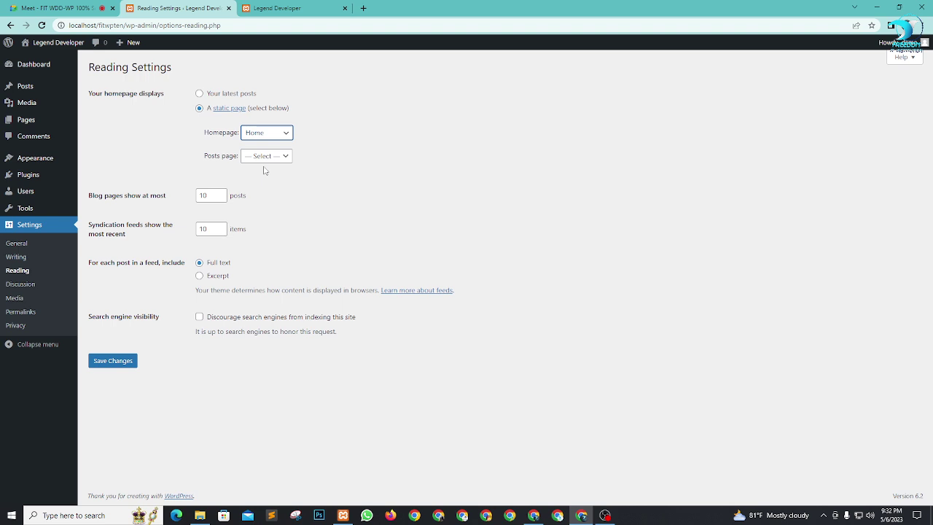
click(265, 158)
click(264, 181)
click(111, 361)
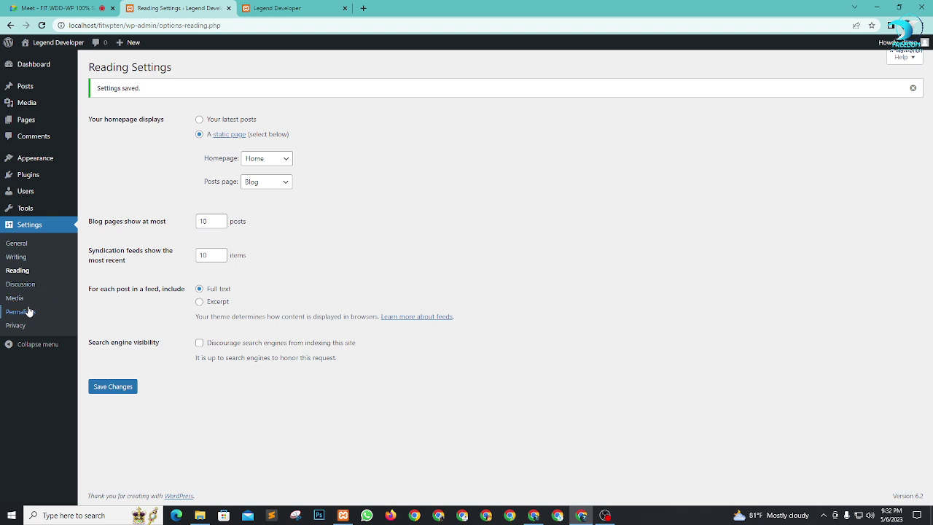
Step: Go through the Settings pages to Permalinks and choose the Post name structure
click(19, 285)
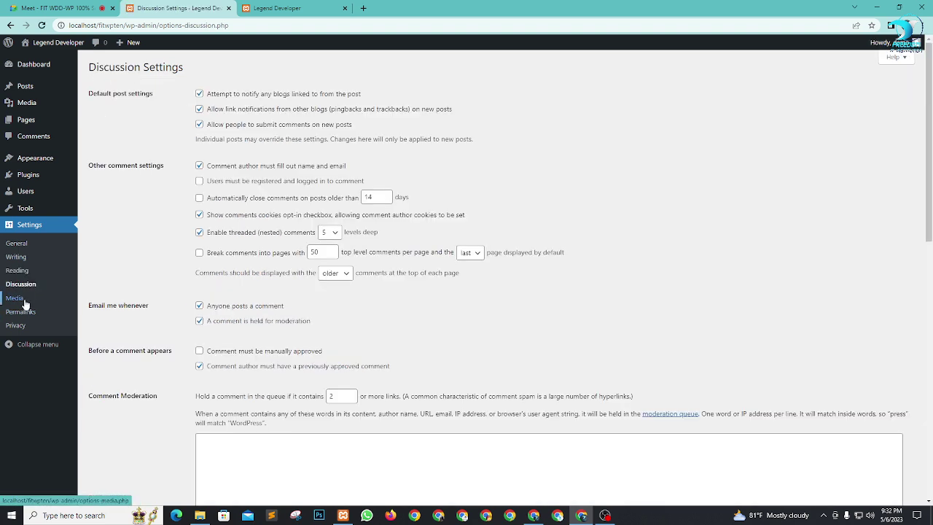
click(25, 301)
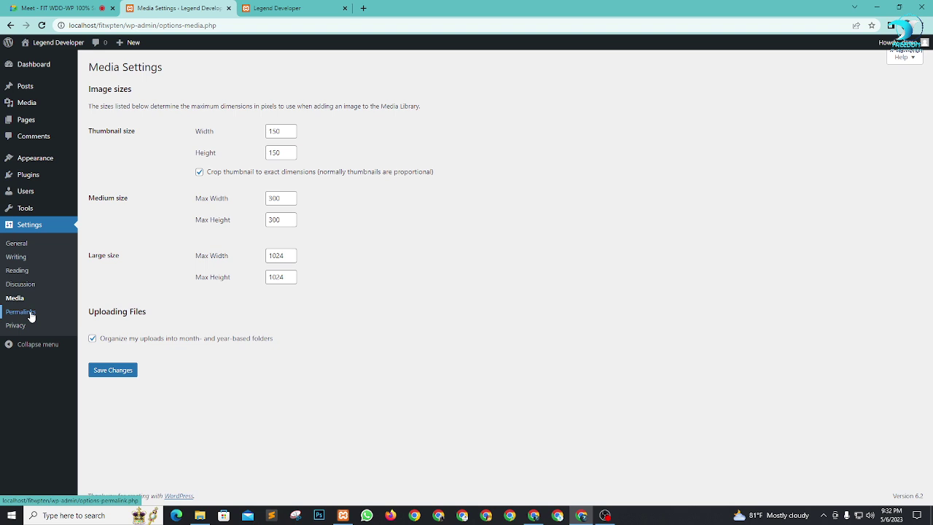
click(30, 313)
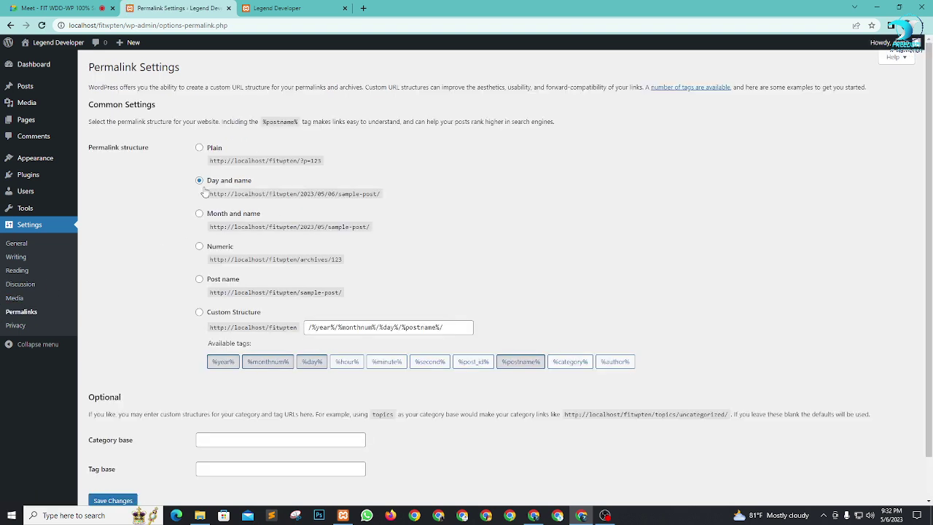
click(200, 280)
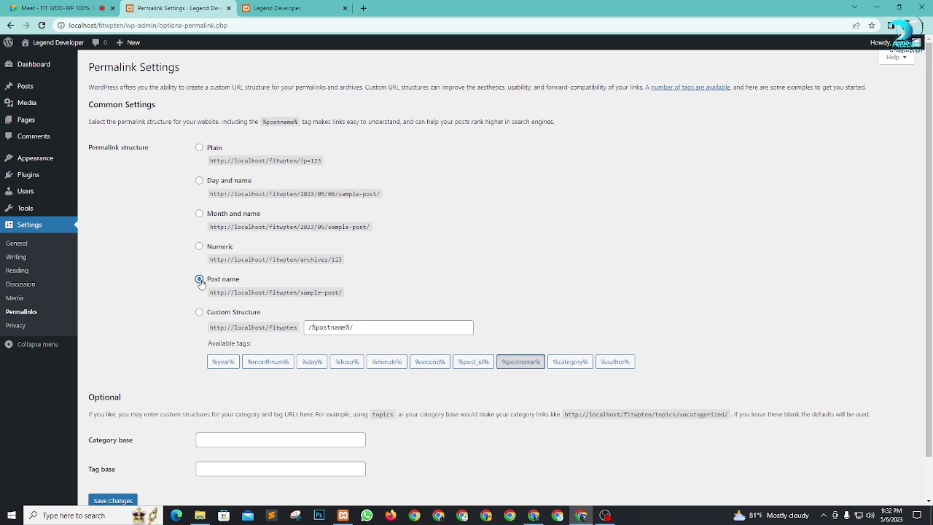
Step: Admit the waiting participant into the video meeting, then come back to WordPress
click(59, 8)
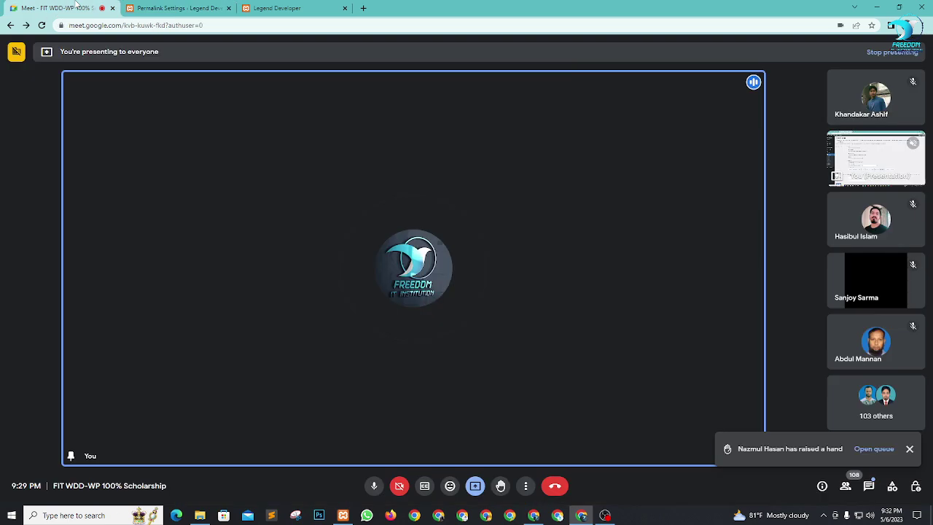
click(553, 93)
click(188, 5)
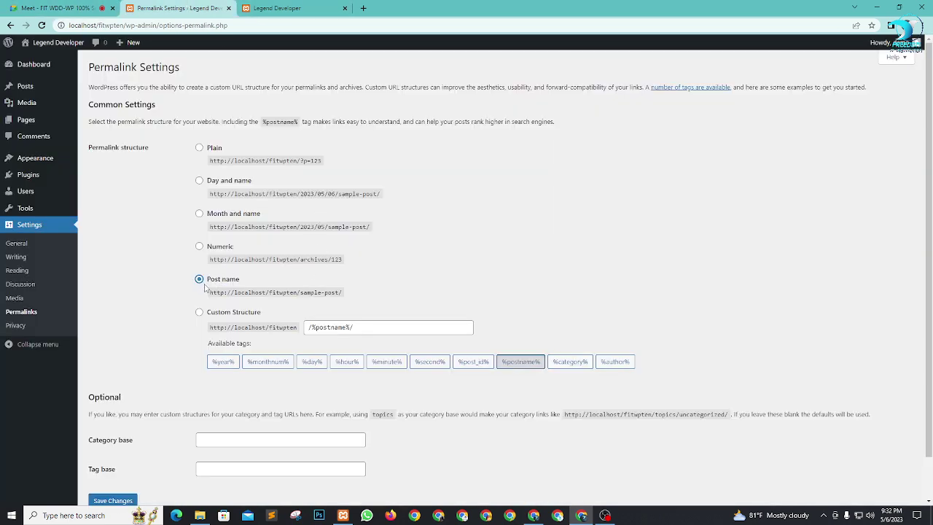
Step: Save Post name as the permalink structure and return to the Dashboard
scroll(209, 426, down, 1)
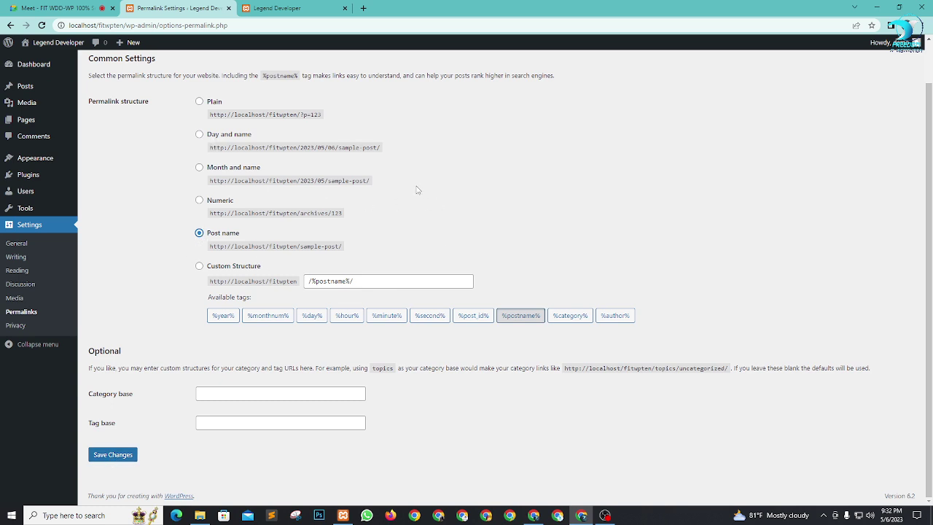
click(198, 102)
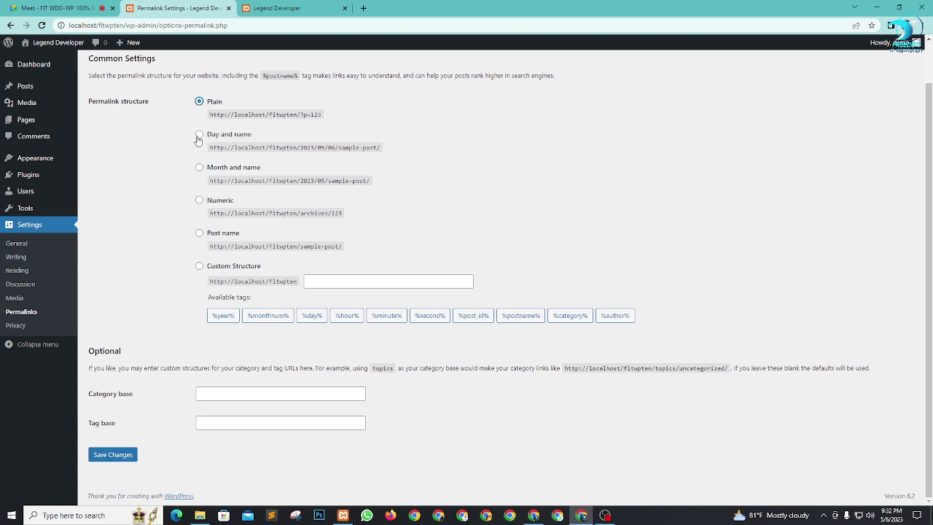
click(199, 233)
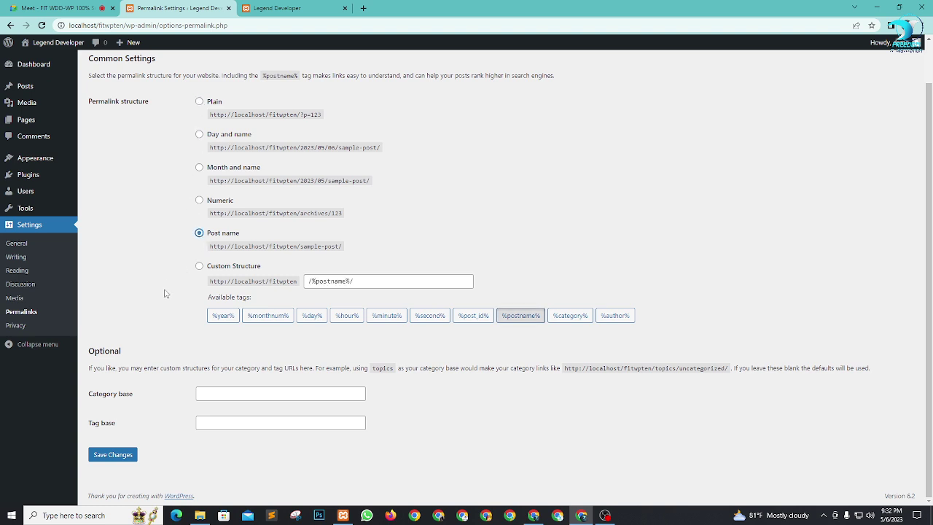
click(123, 455)
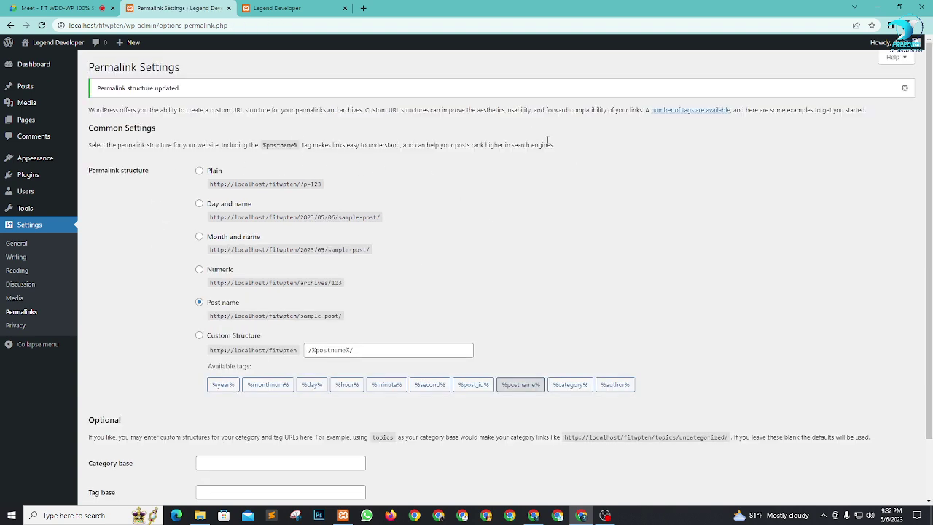
click(40, 66)
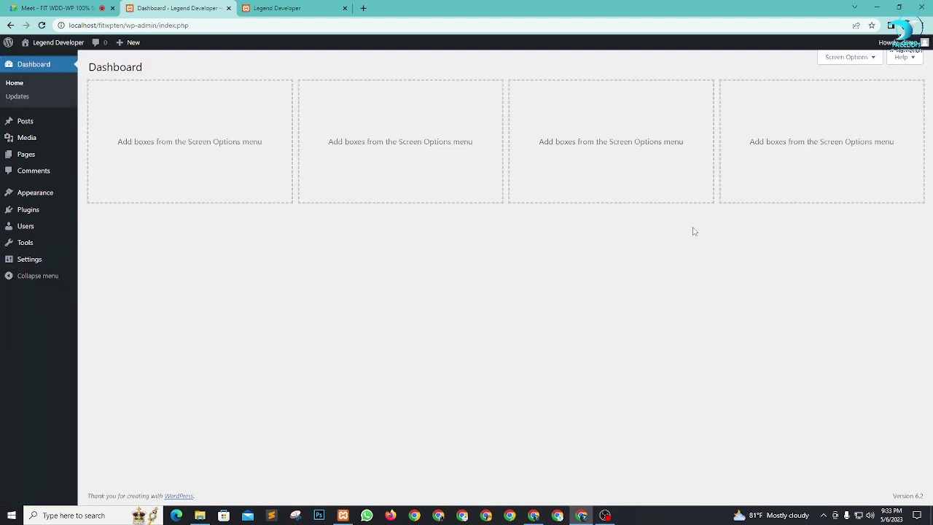
click(335, 6)
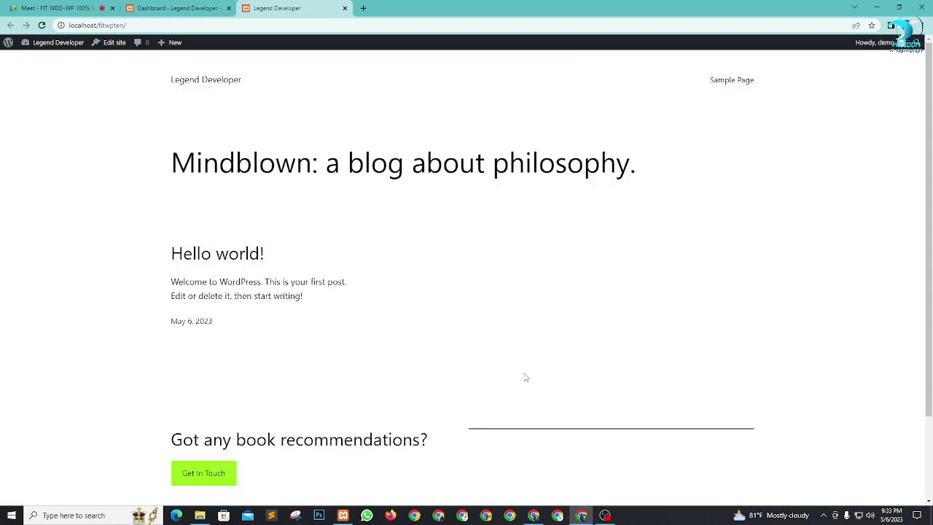
key(F5)
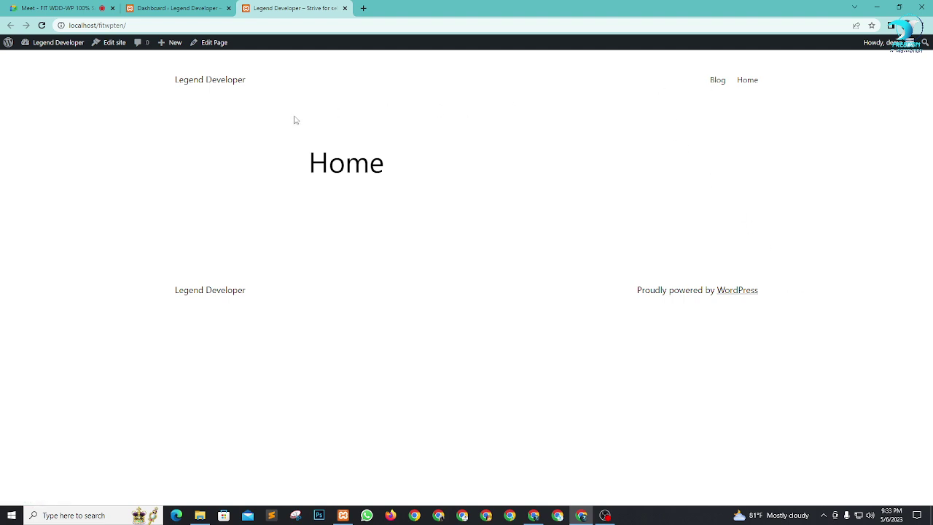
click(721, 84)
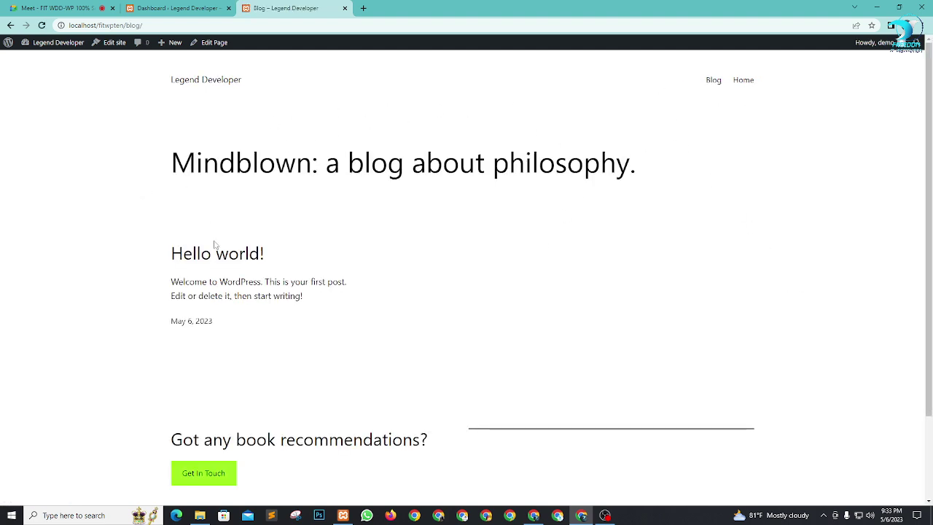
click(742, 82)
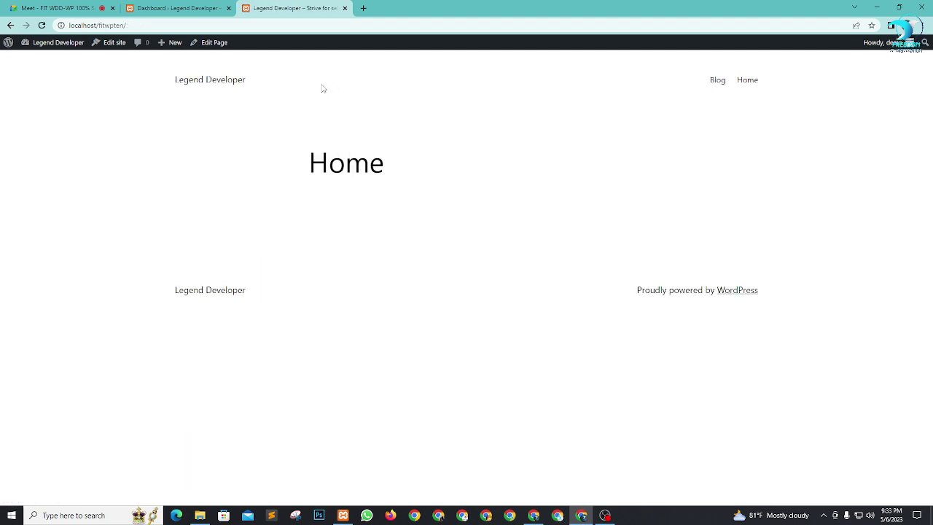
click(175, 7)
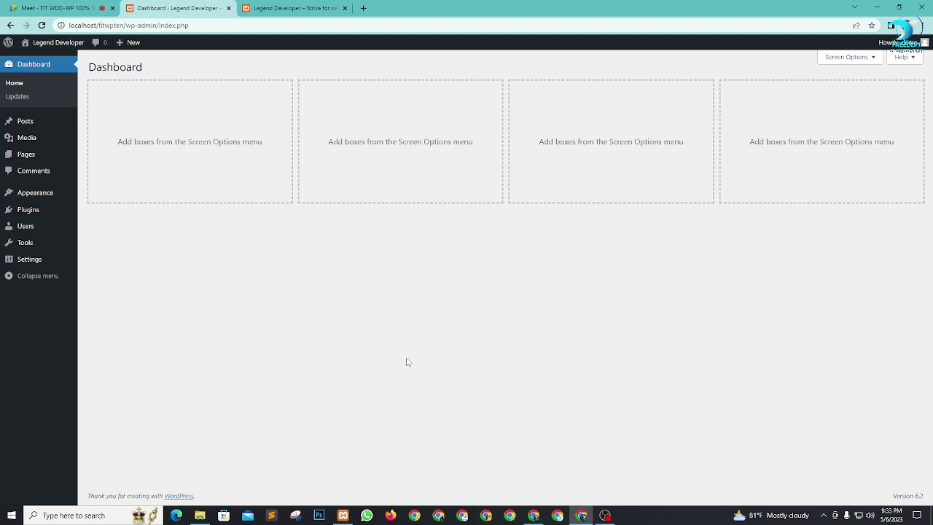
mouse_move(37, 198)
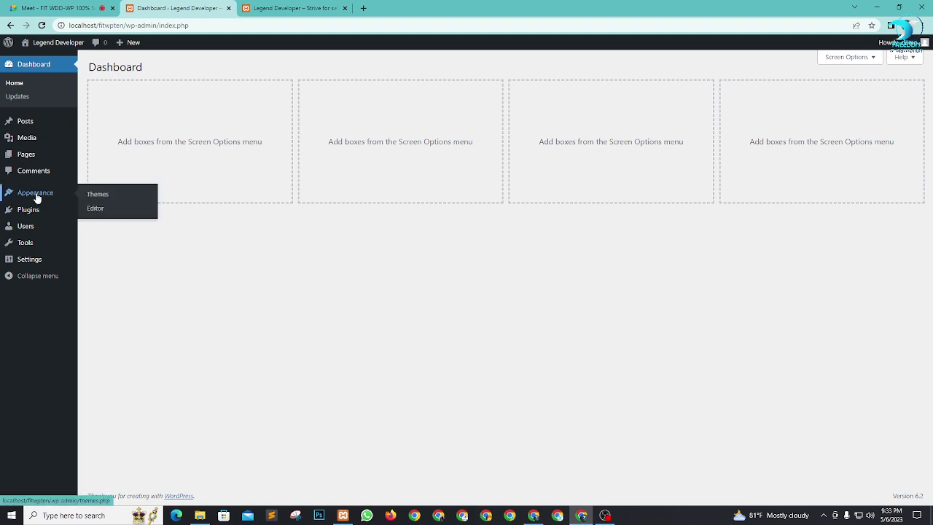
Step: Open Appearance > Themes in a new browser tab and switch to it
right_click(97, 196)
click(117, 200)
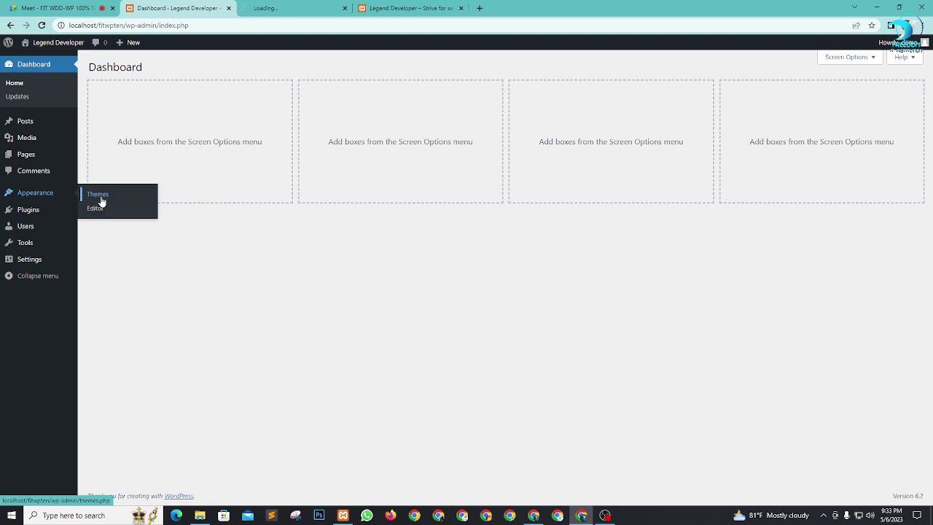
click(287, 7)
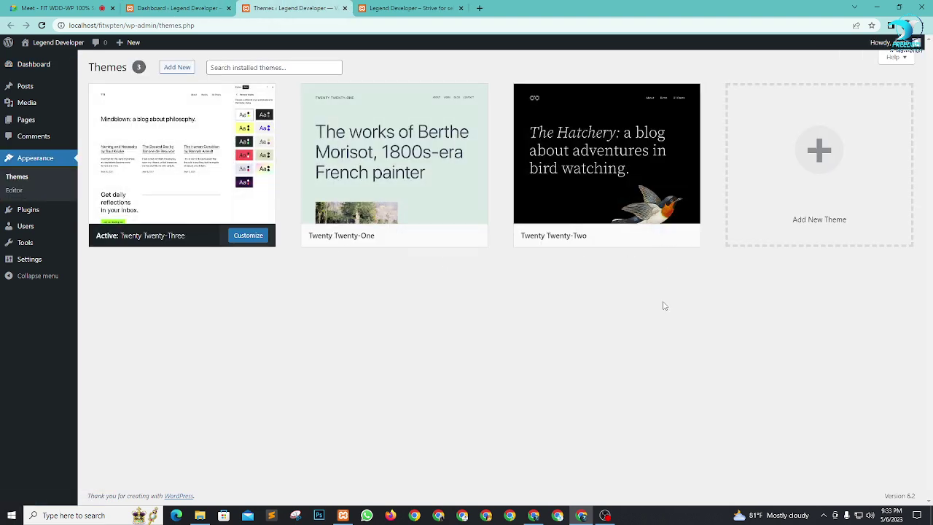
drag(658, 310, 109, 170)
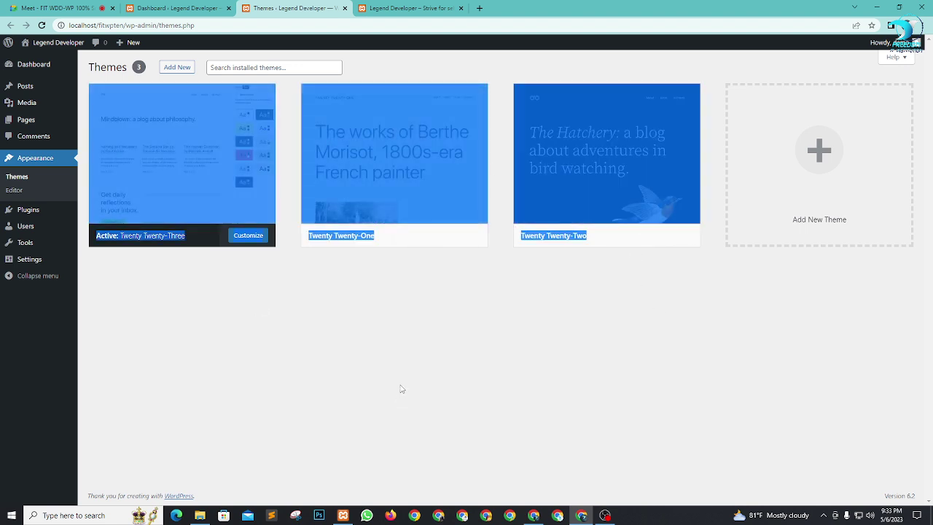
click(634, 323)
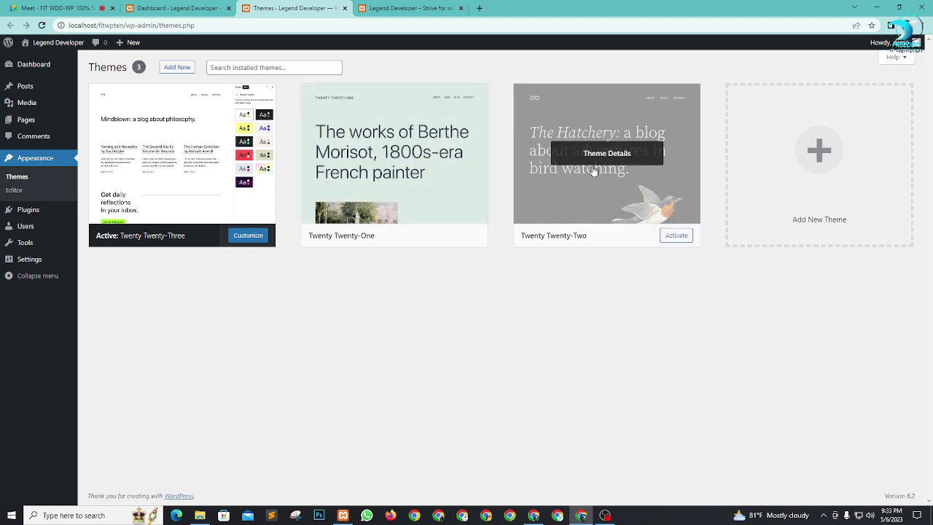
Step: Delete the Twenty Twenty-Two theme from its Theme Details, confirming the removal
click(606, 155)
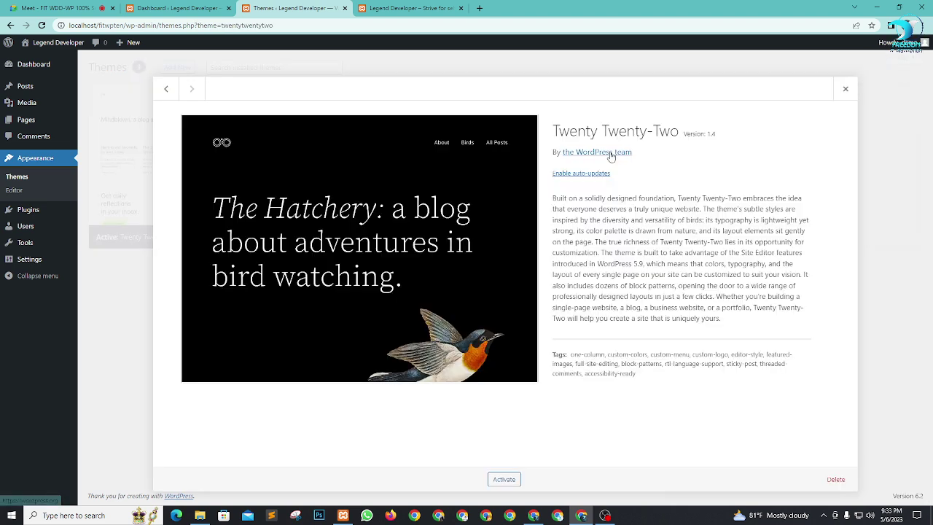
click(836, 484)
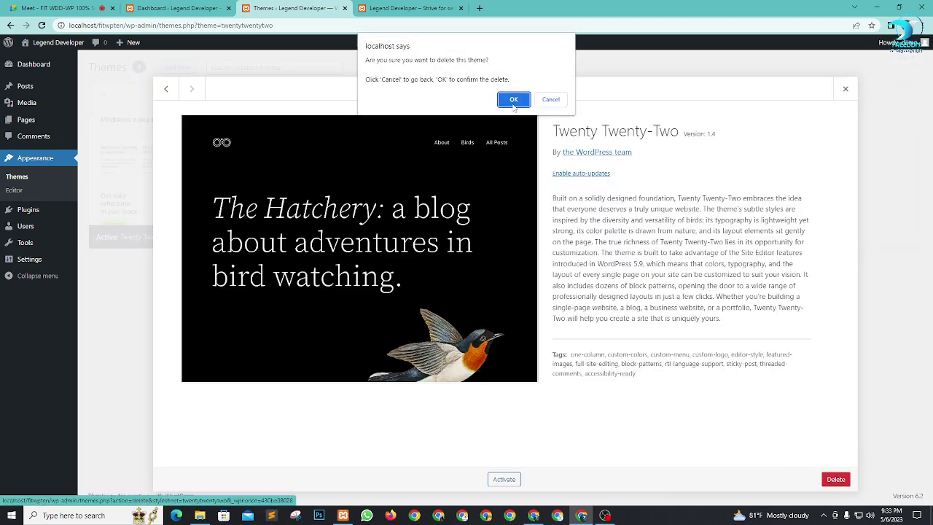
click(512, 102)
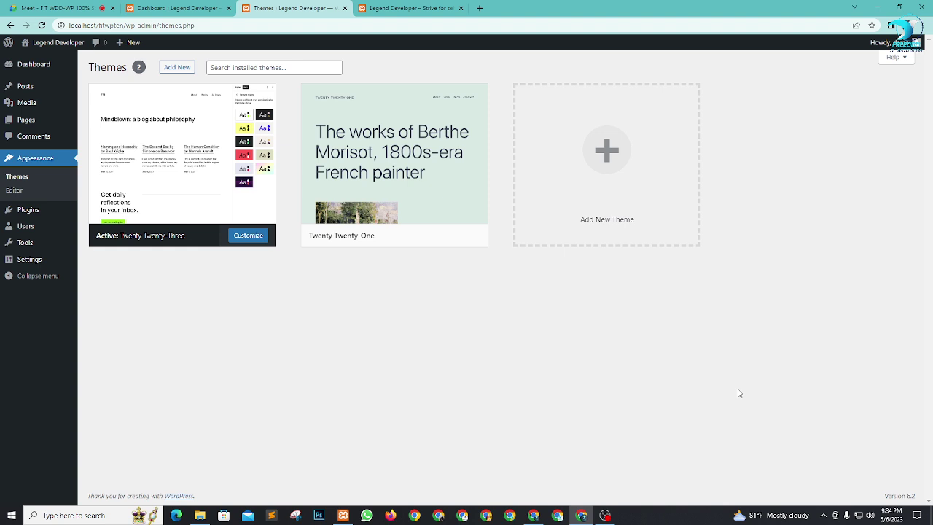
mouse_move(375, 158)
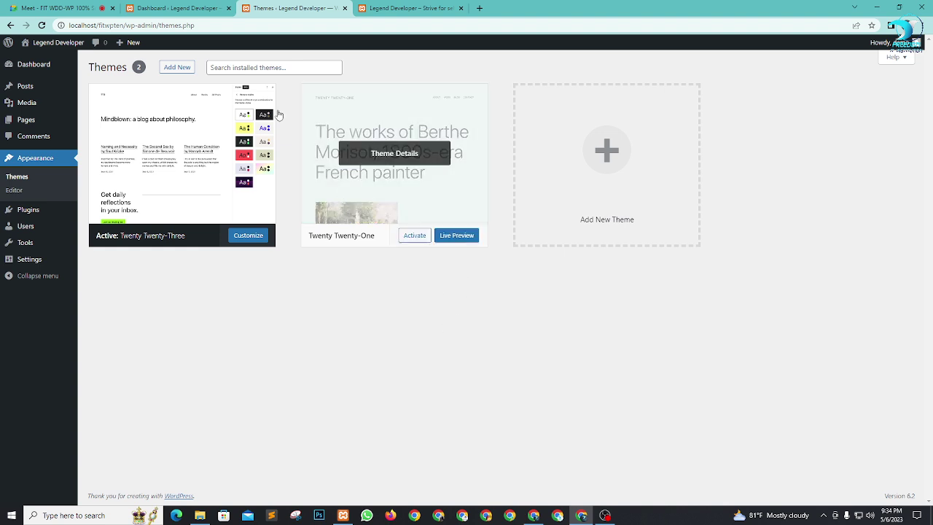
click(178, 68)
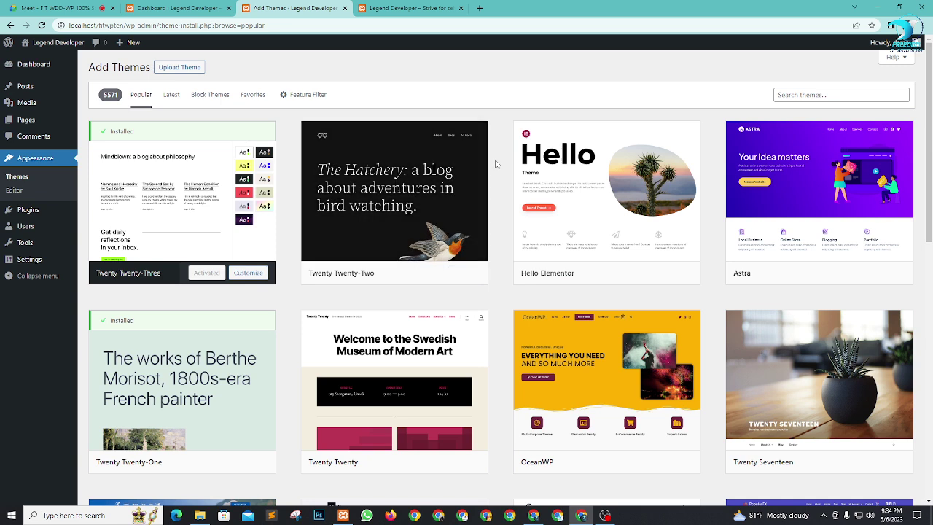
Step: Install the Hello Elementor theme from the Add Themes directory and activate it
mouse_move(583, 175)
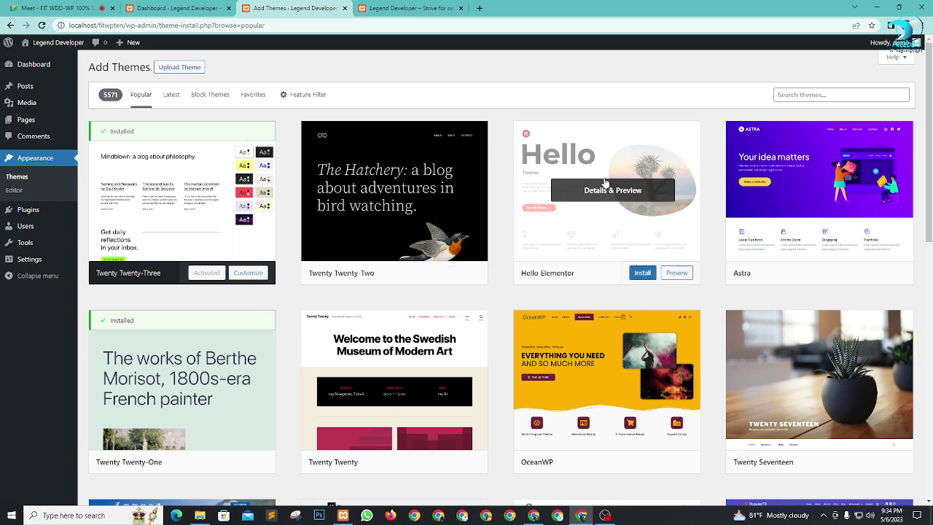
click(636, 276)
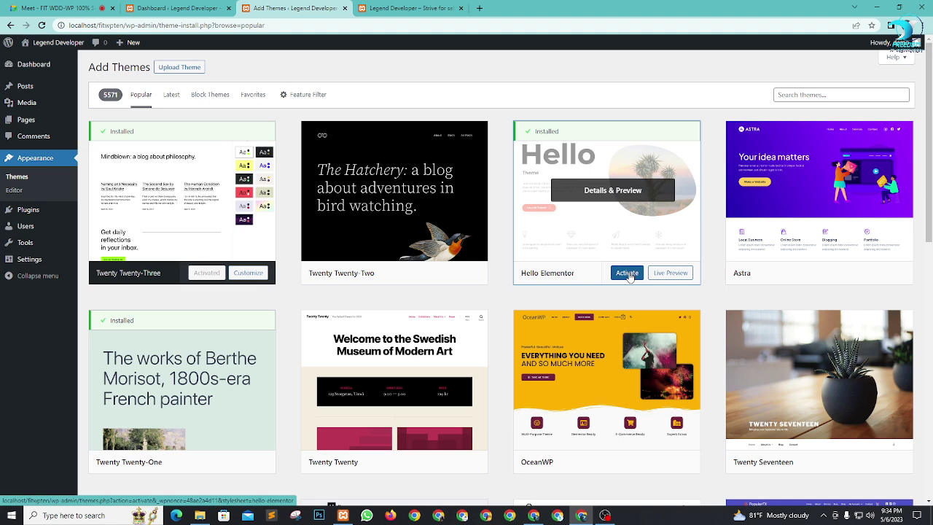
click(625, 273)
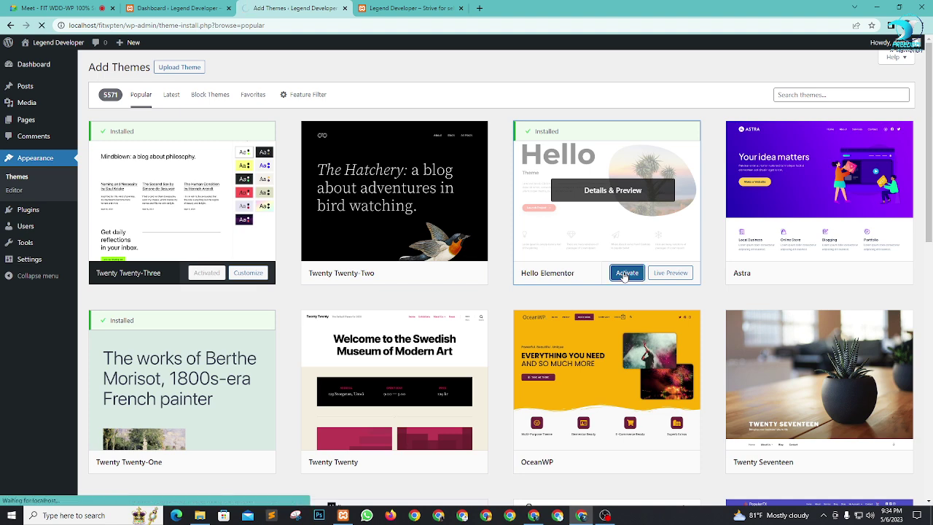
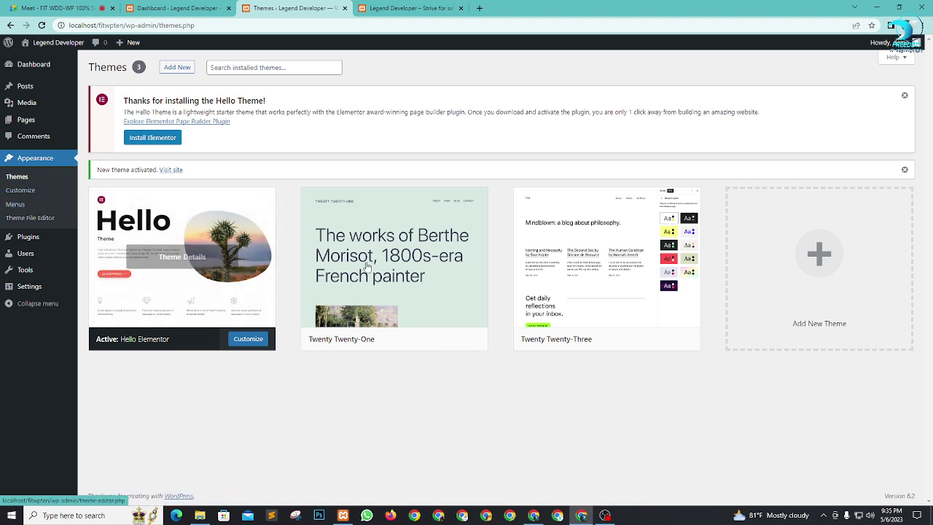
Step: Activate Twenty Twenty-One briefly, then make Hello Elementor the active theme again
click(423, 342)
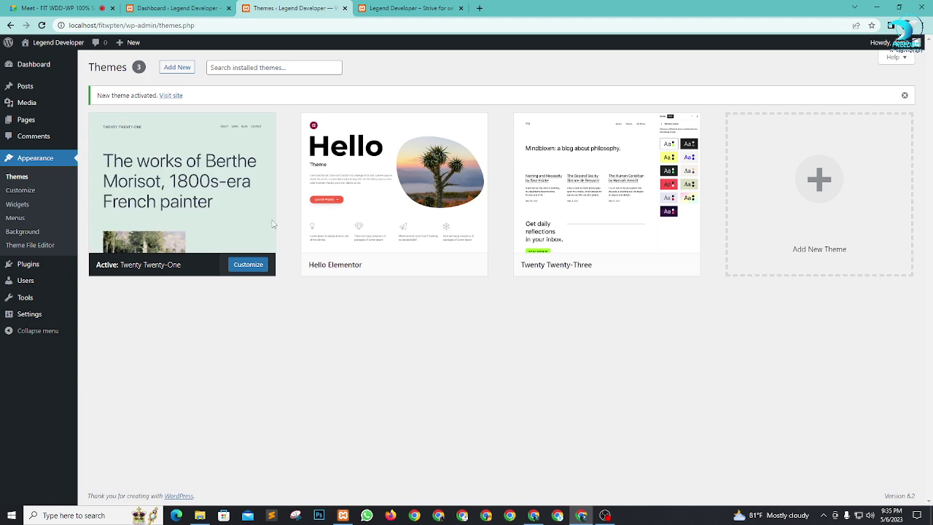
click(57, 181)
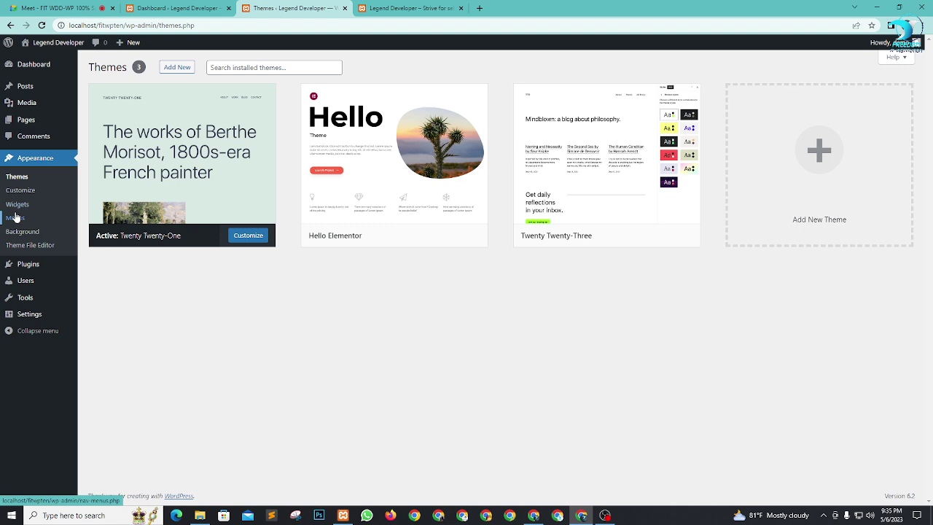
mouse_move(357, 243)
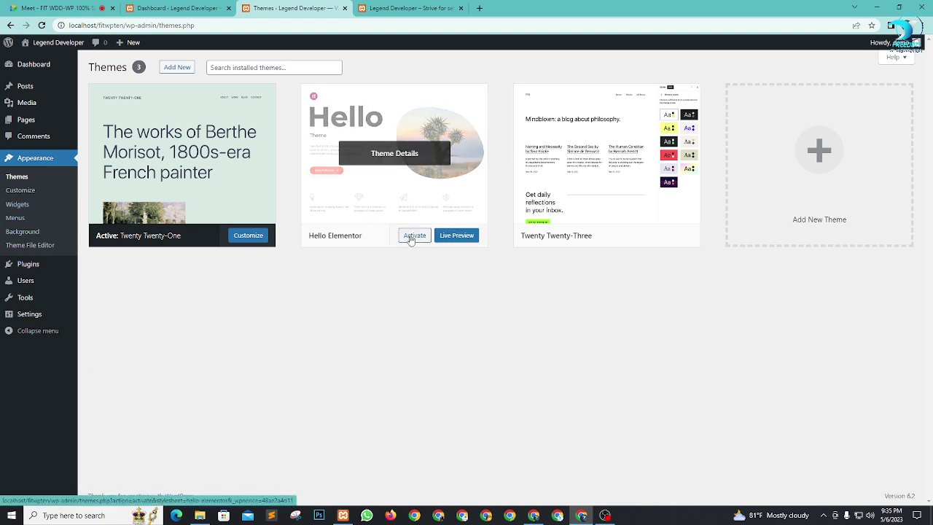
click(410, 237)
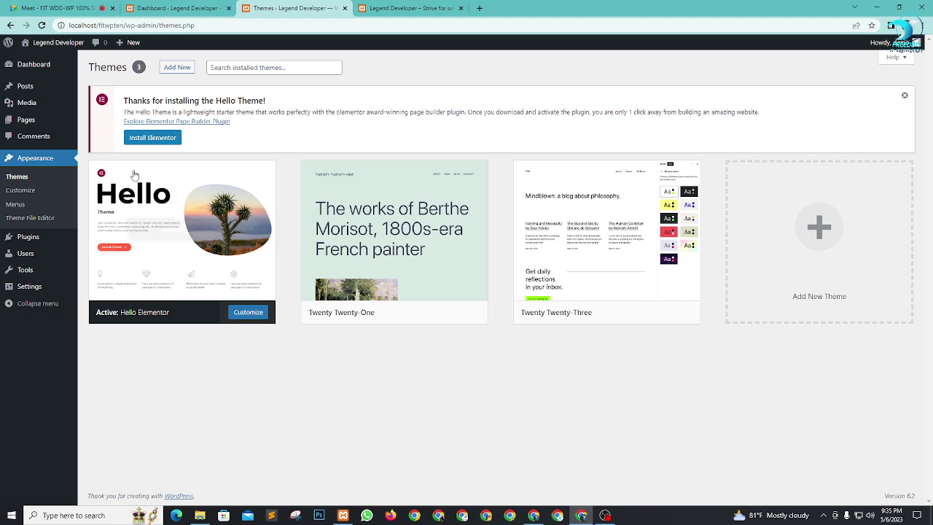
Step: Point out the Hello Theme notice, then go to the admin Dashboard
drag(124, 104, 262, 102)
click(199, 102)
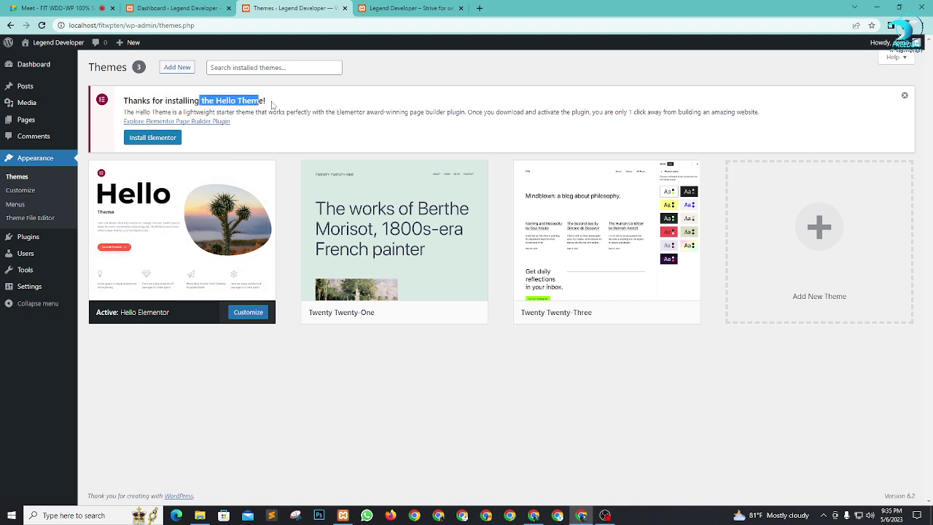
click(274, 105)
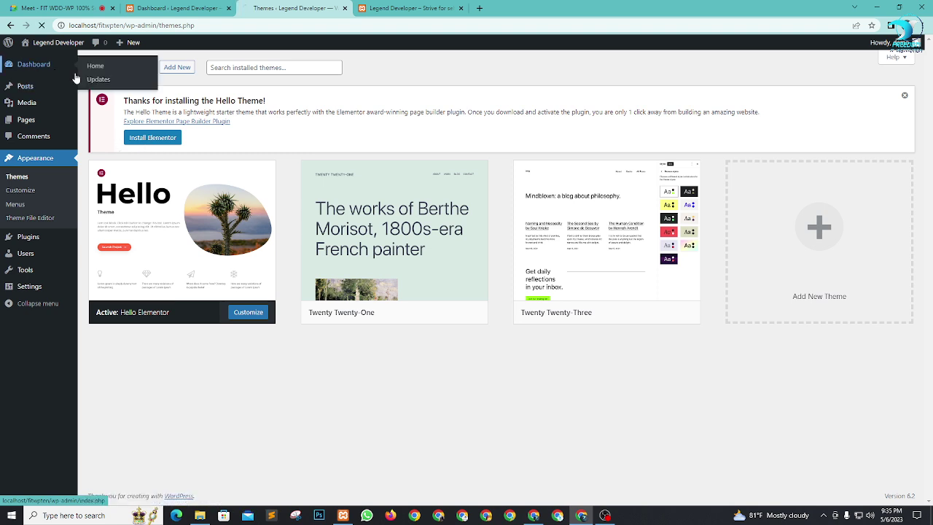
click(33, 64)
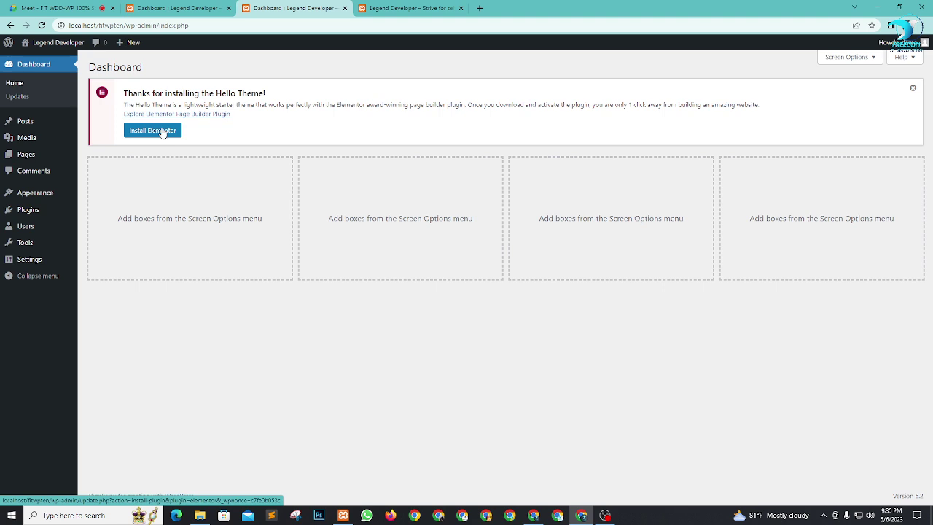
Step: Install Elementor Website Builder 3.12.2 from the Hello Theme notice and activate the plugin
click(161, 133)
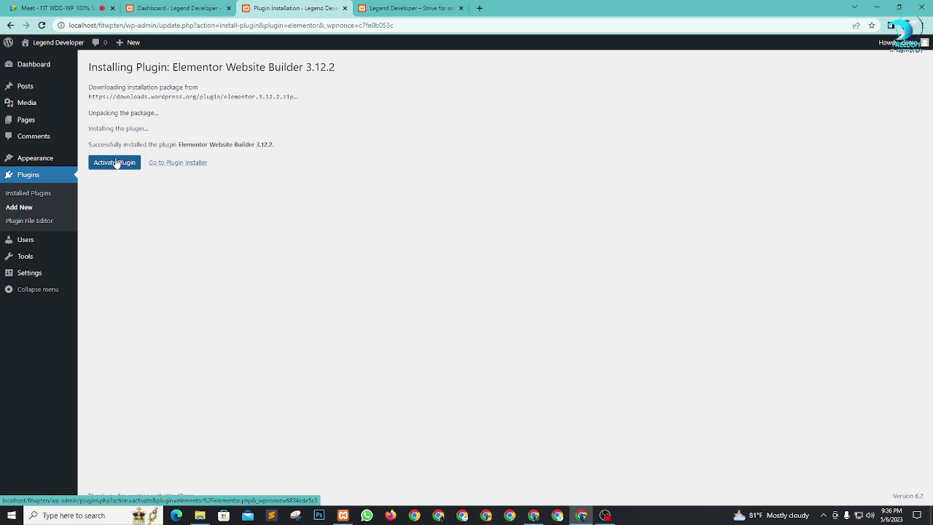
drag(109, 144, 407, 158)
click(407, 158)
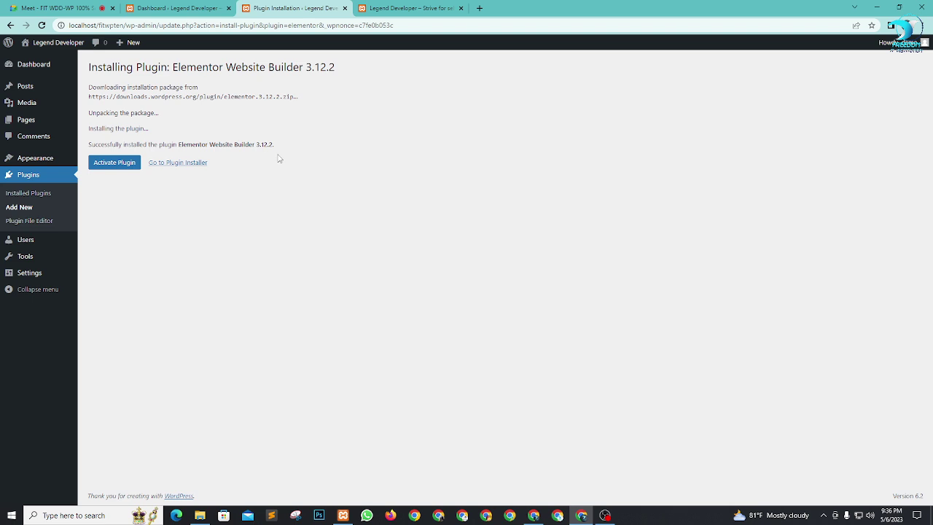
click(115, 164)
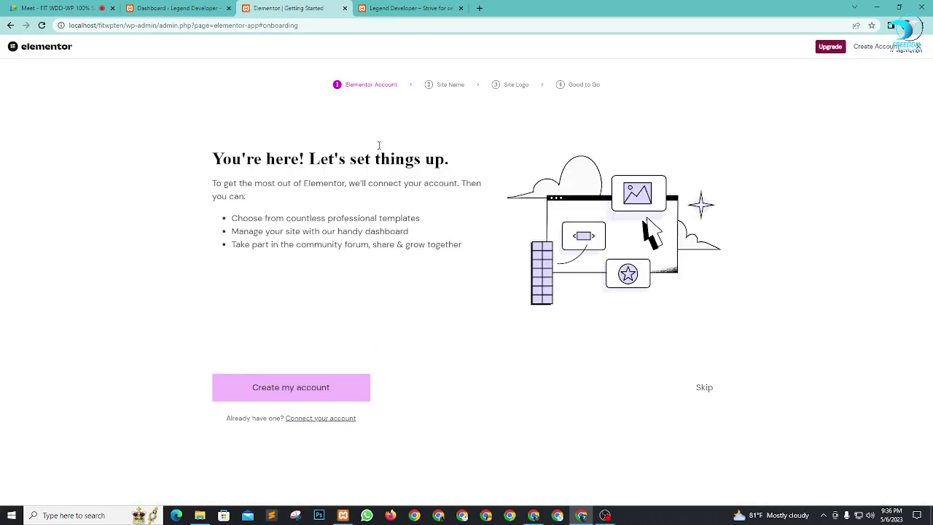
Step: Skip Elementor's onboarding and reload the site's home page to see the Hello Elementor theme
click(920, 46)
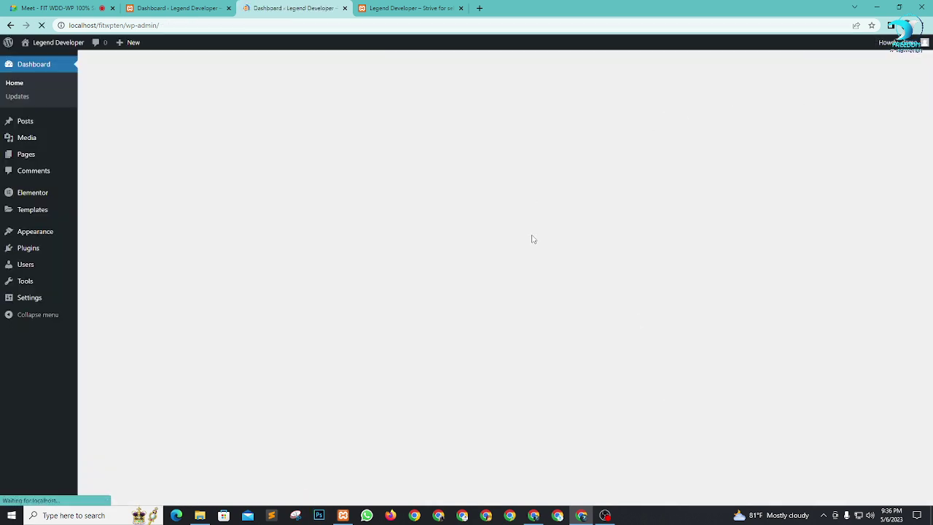
click(429, 7)
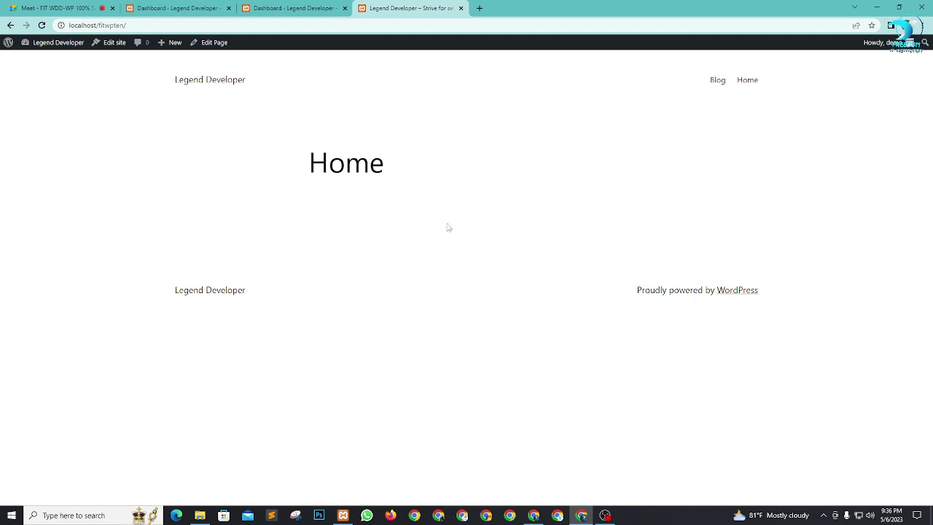
key(F5)
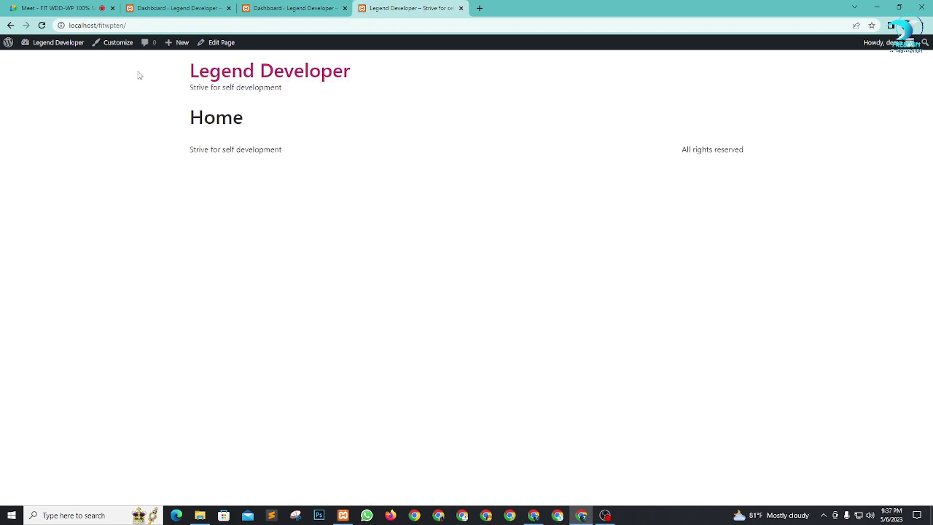
drag(138, 72, 181, 169)
click(511, 226)
Step: Hide the Elementor Overview box on the Dashboard through Screen Options
click(271, 6)
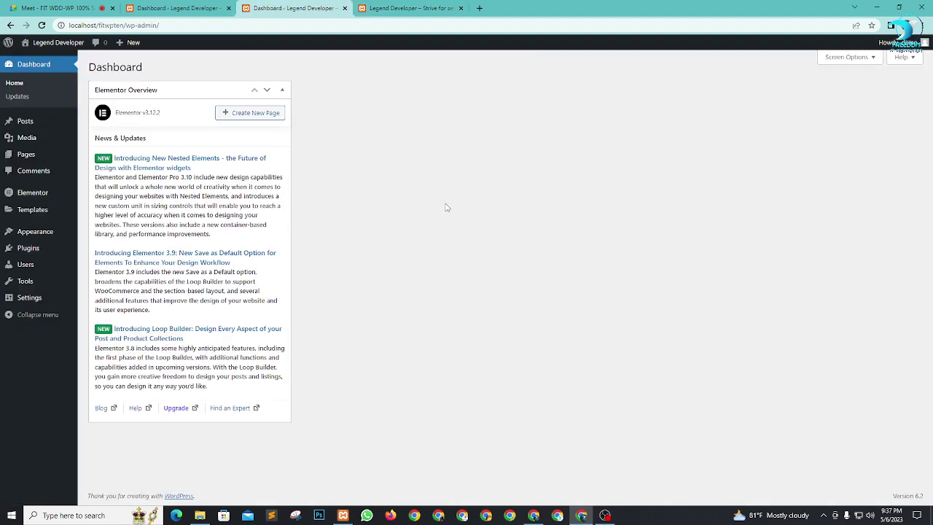
click(283, 91)
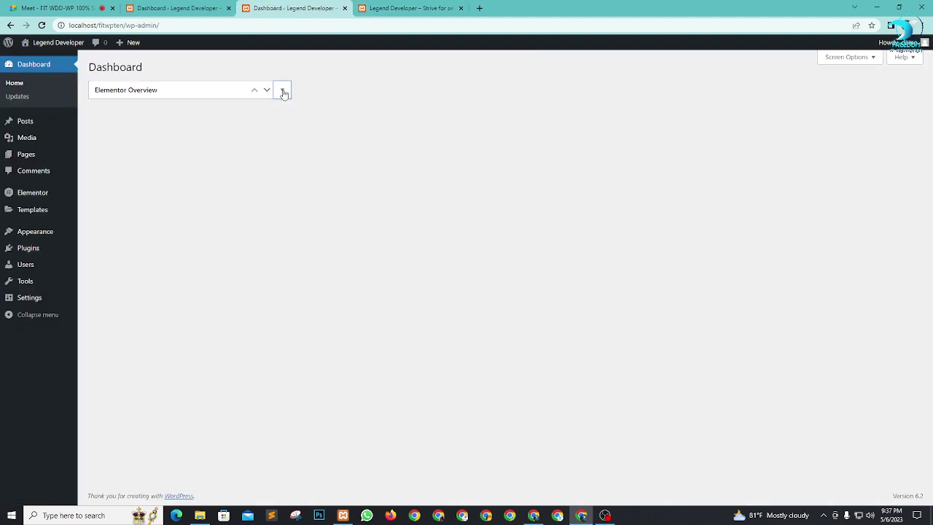
click(827, 57)
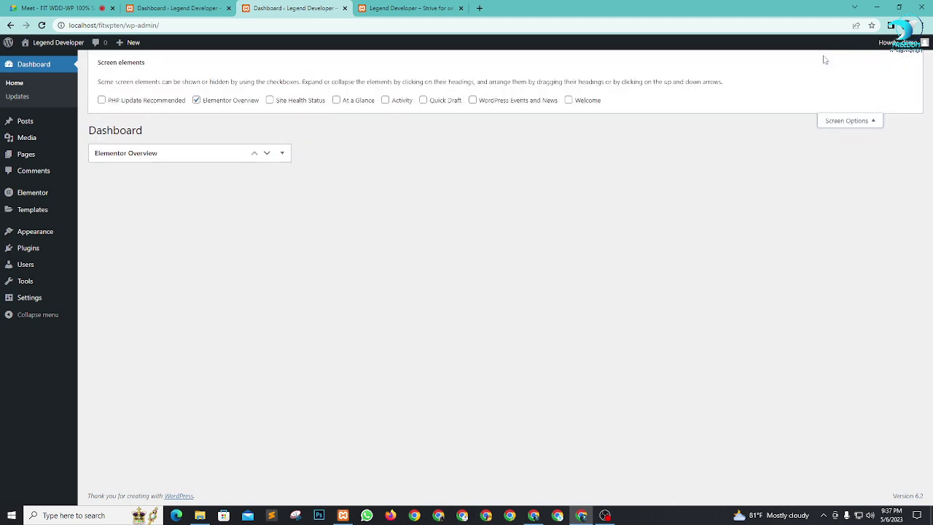
click(197, 100)
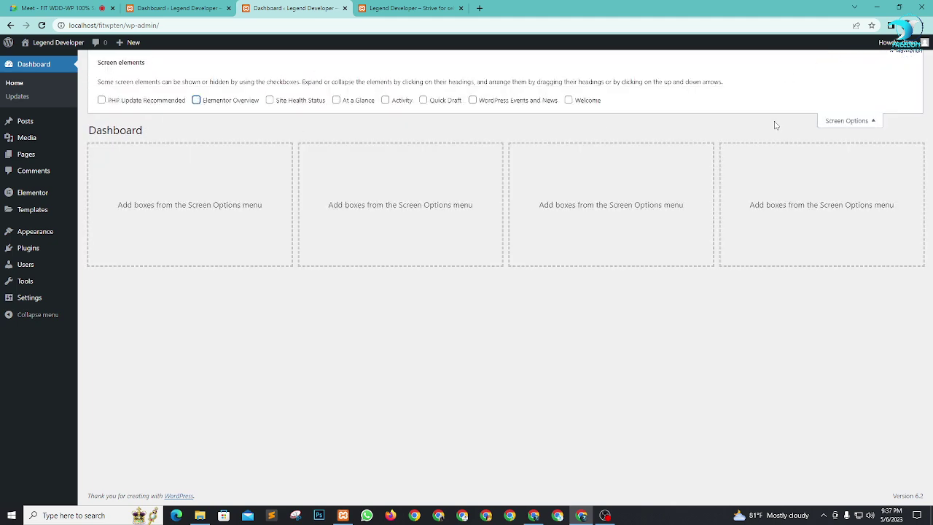
click(859, 123)
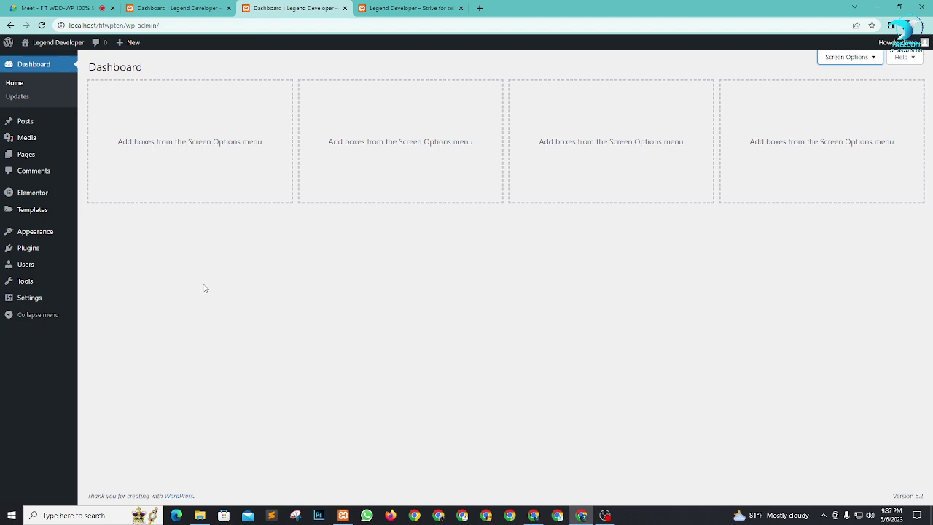
Step: Close the duplicate third Dashboard browser tab and switch back to the Google Meet tab
click(55, 8)
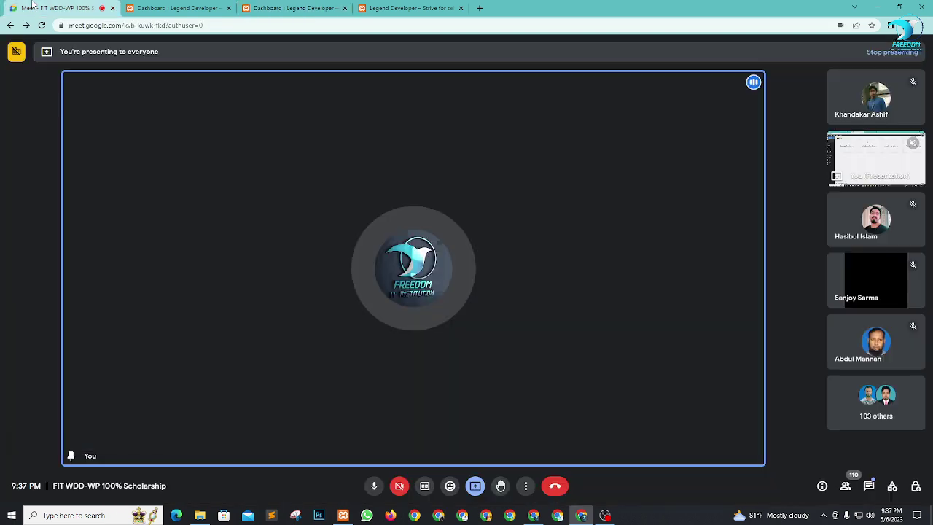
click(412, 8)
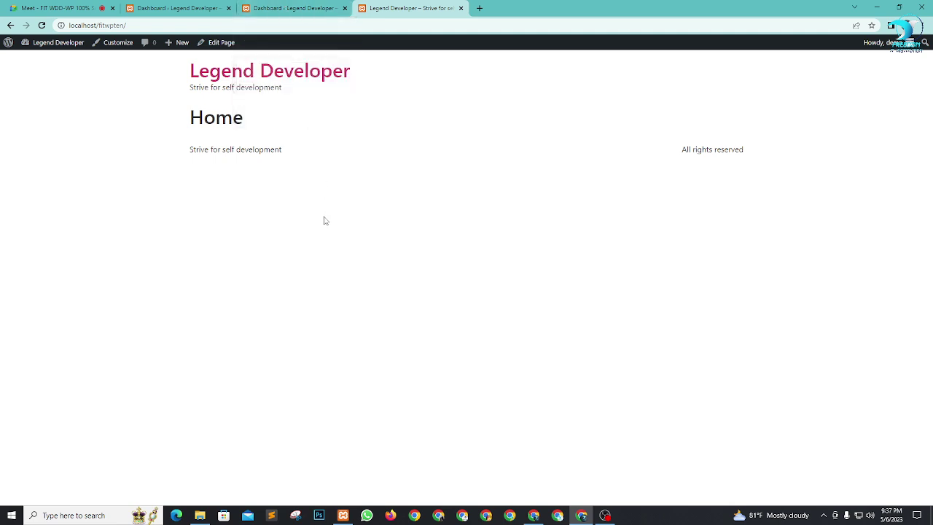
click(275, 6)
middle_click(247, 11)
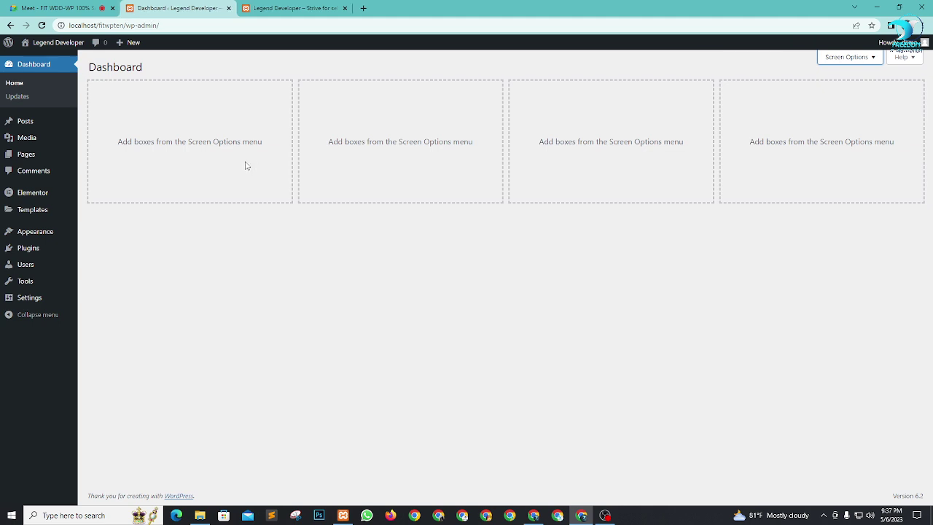
mouse_move(27, 160)
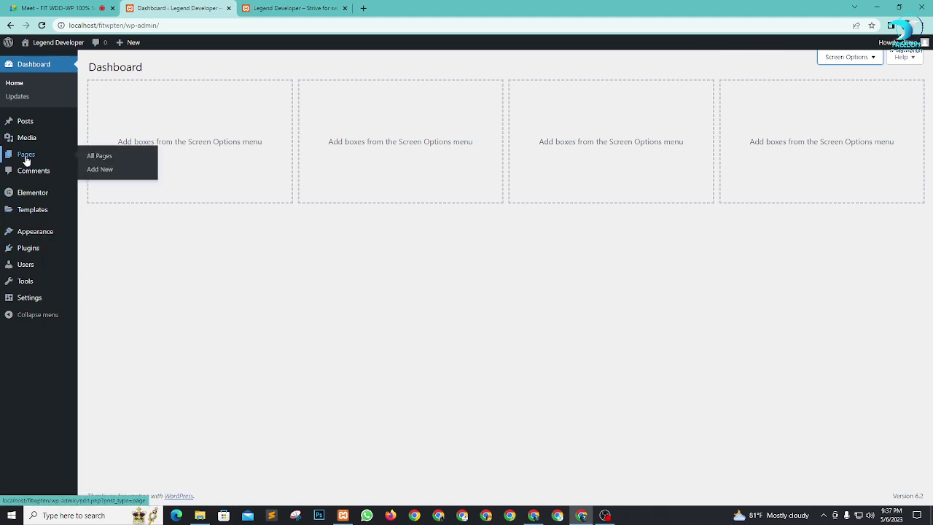
click(58, 8)
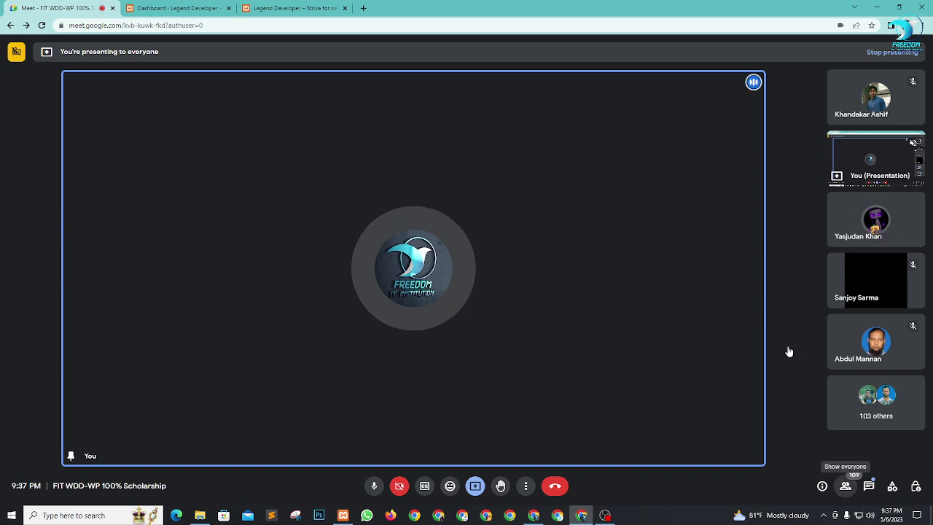
Step: Lower every raised hand from the People panel, close it, and bring Chrome forward
click(845, 485)
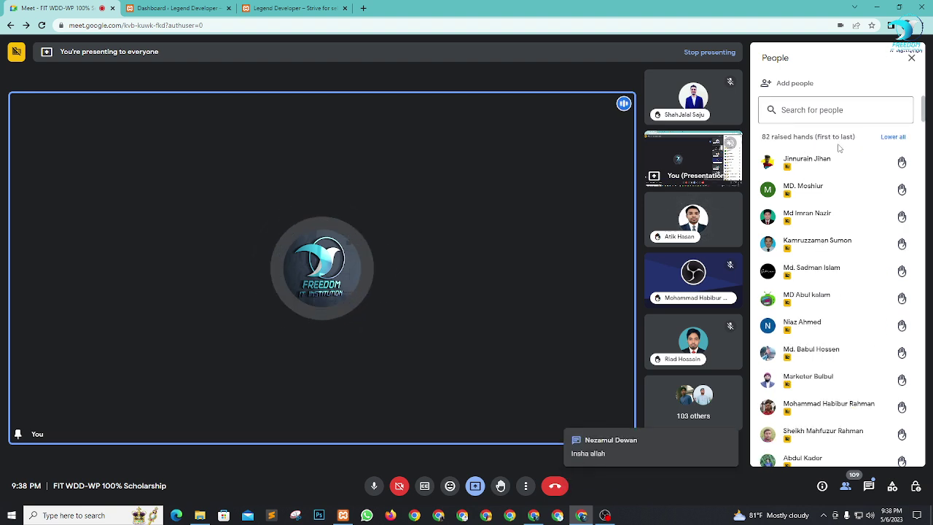
click(892, 137)
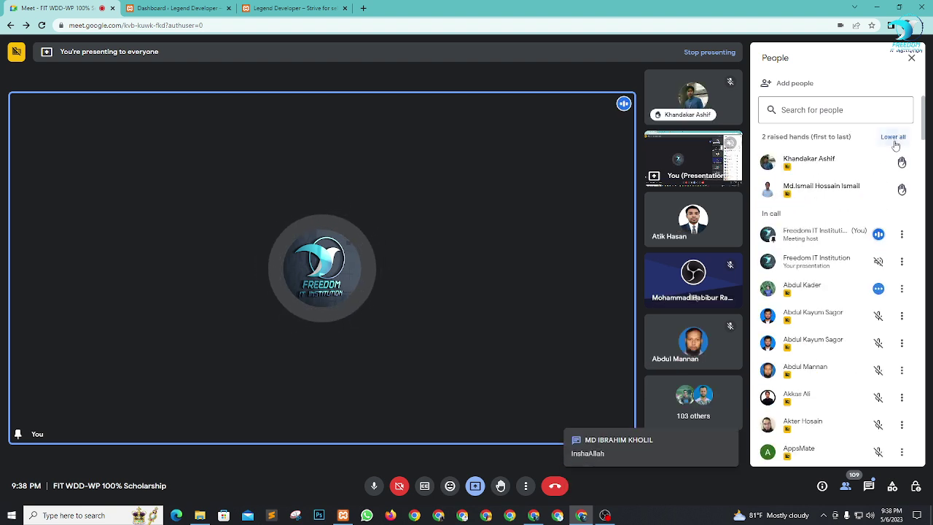
click(892, 136)
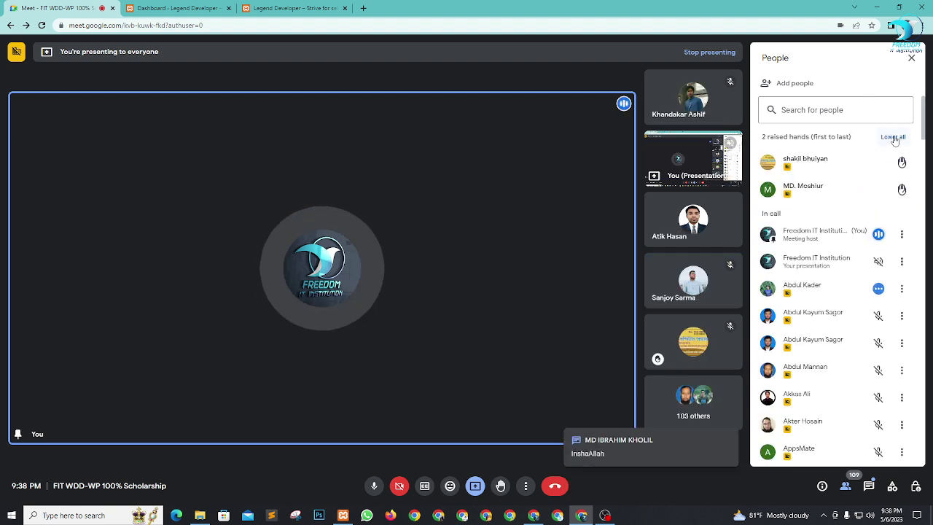
click(894, 137)
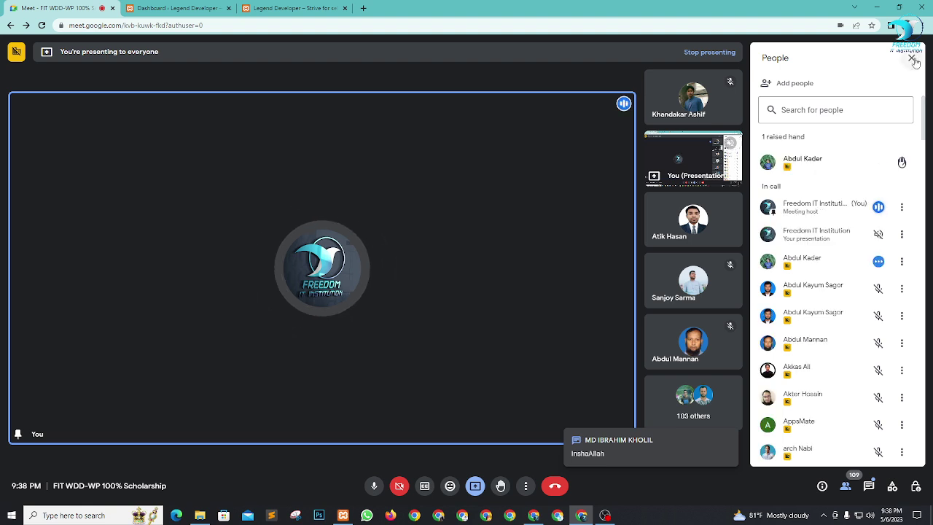
click(893, 137)
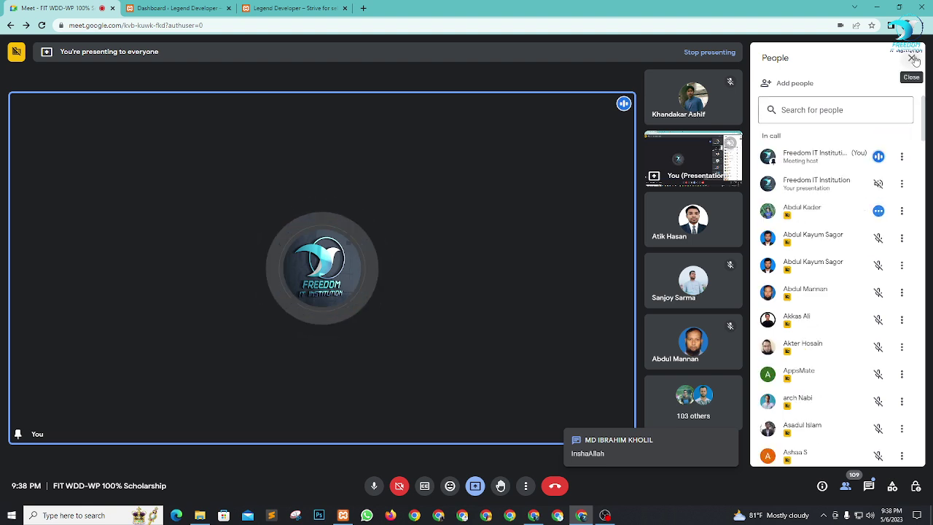
click(911, 57)
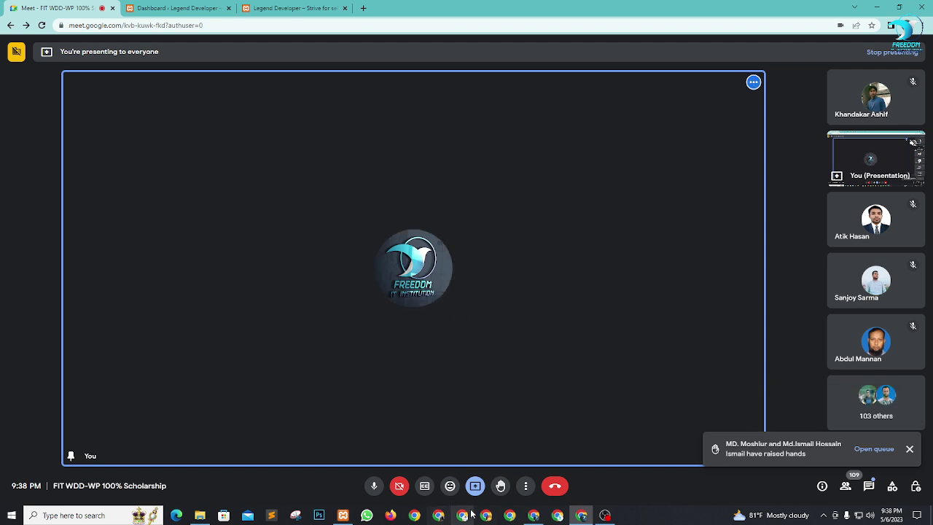
click(580, 515)
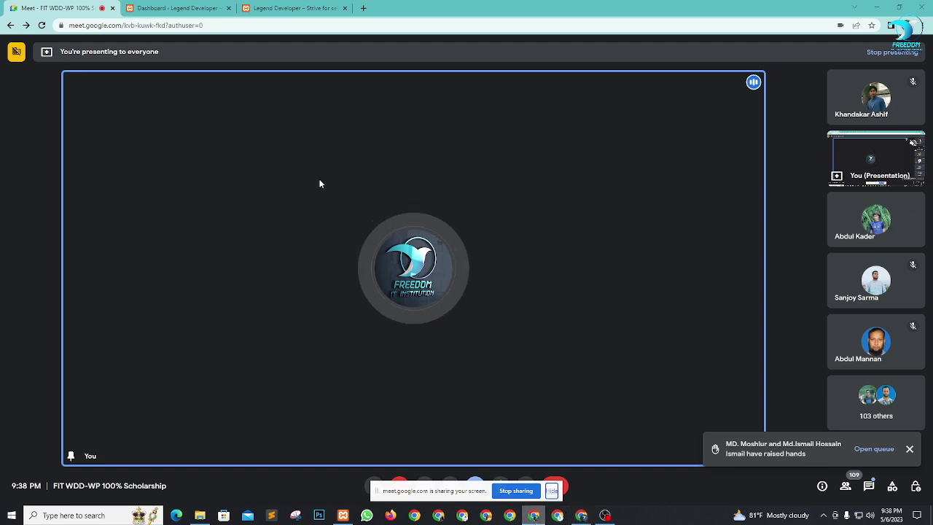
Step: Search Google for 'fiverr' and open the 'Fiverr - Freelance Services Marketplace' result
click(363, 8)
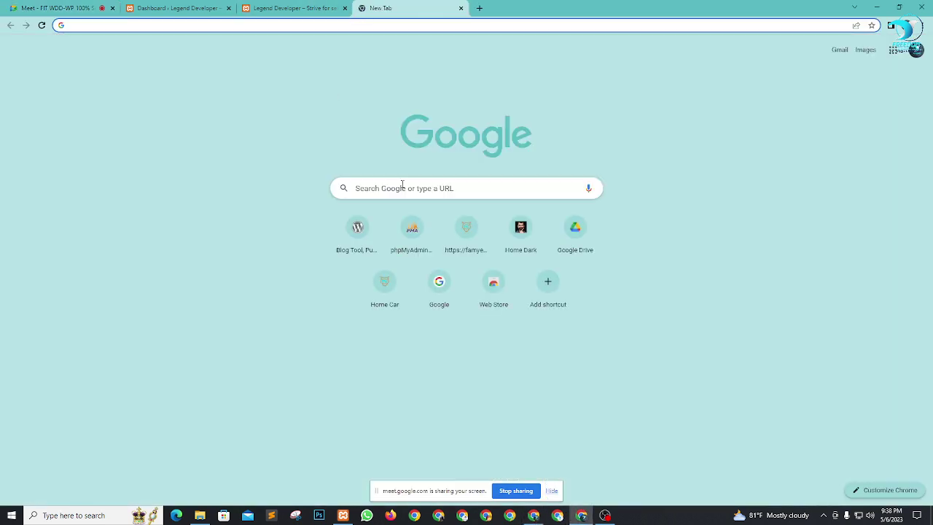
text(fiverr)
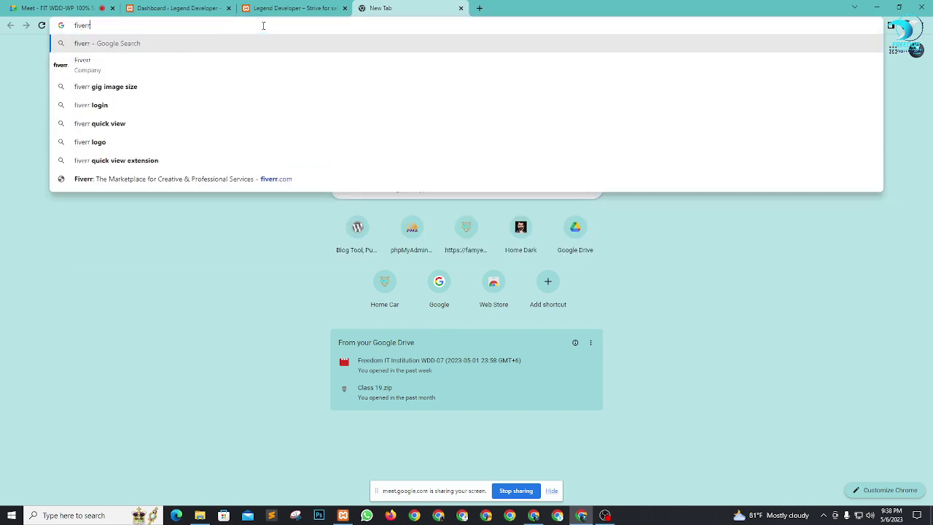
key(Return)
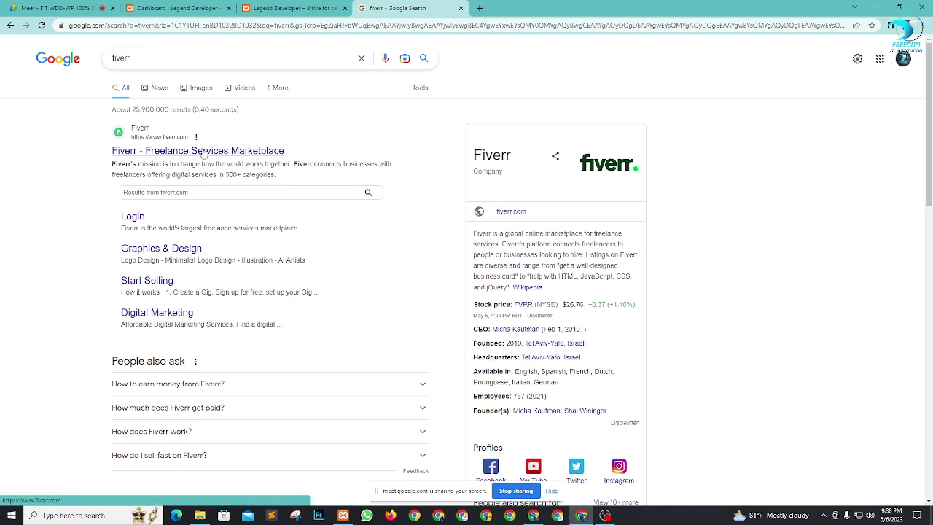
click(204, 151)
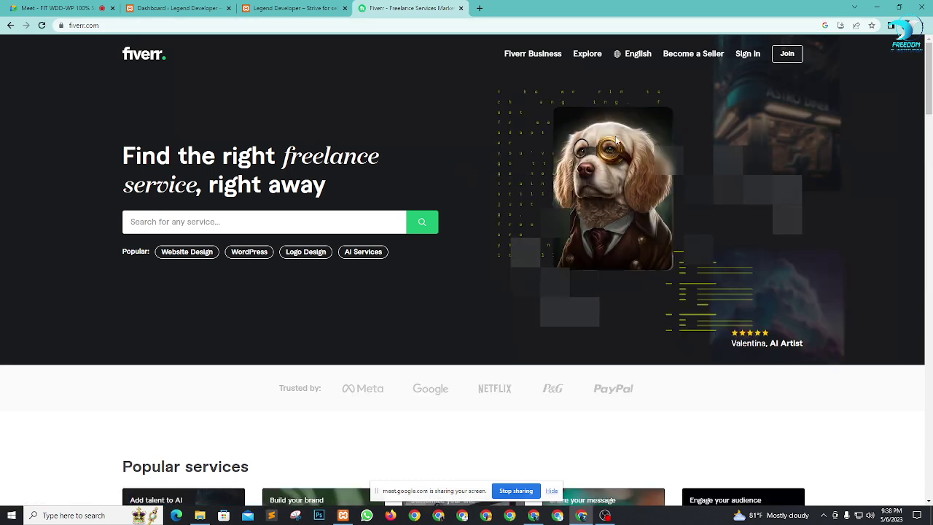
Step: Search Fiverr for 'landing page' and dismiss the Google sign-in and Join Fiverr prompts
scroll(615, 138, down, 1)
click(184, 173)
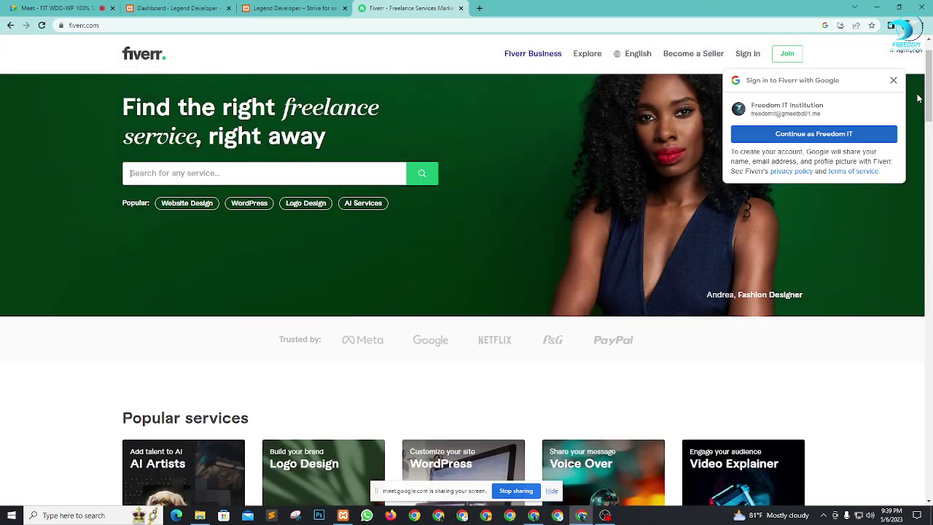
click(893, 80)
click(200, 172)
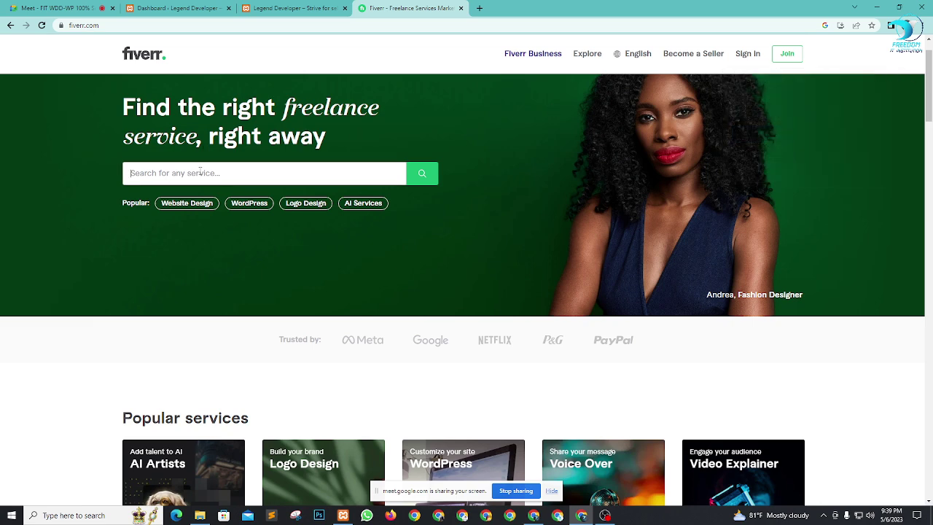
text(landin)
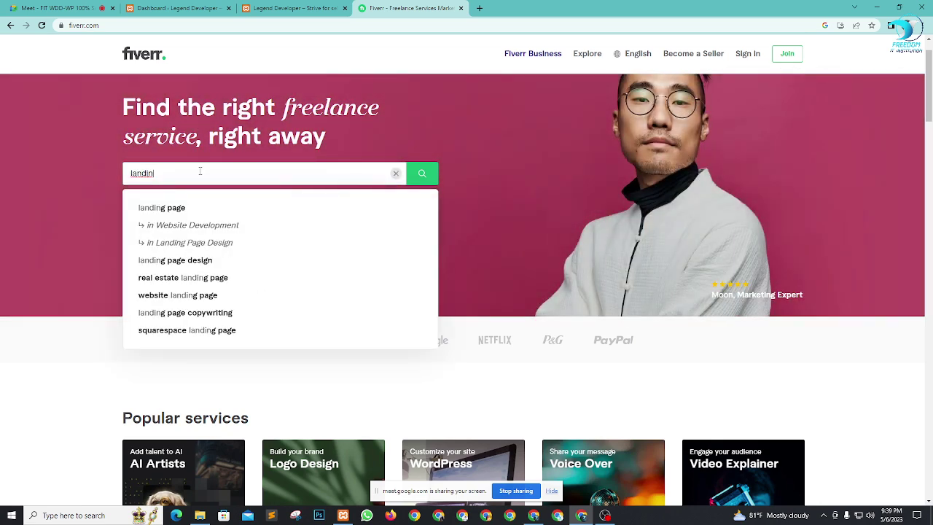
text(g page)
key(Return)
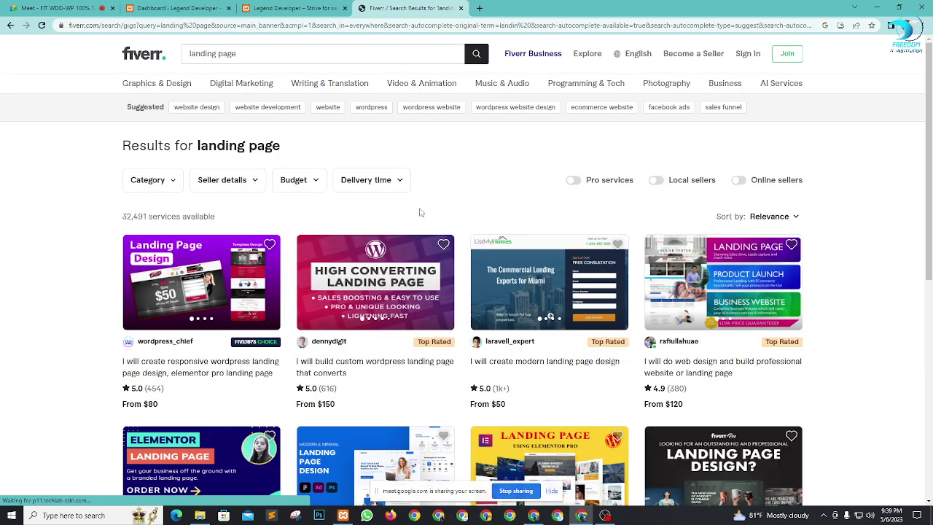
scroll(418, 211, down, 2)
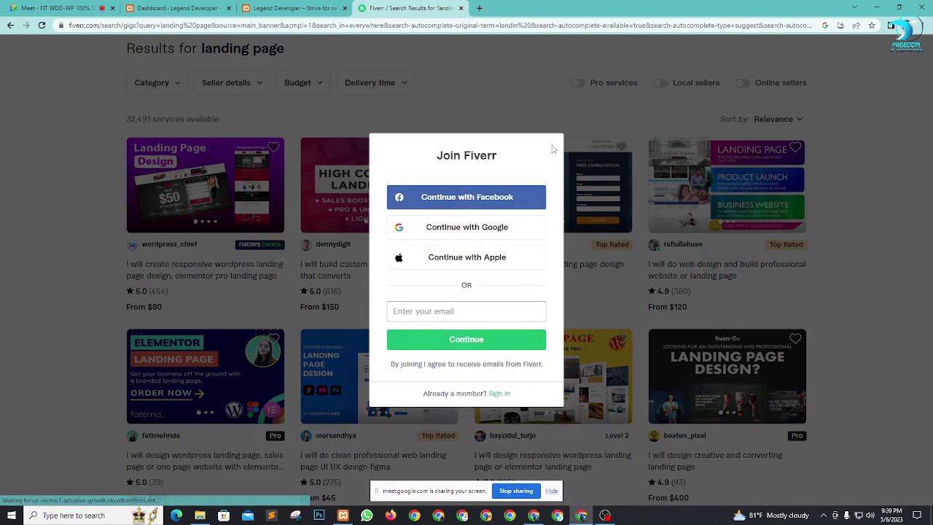
click(52, 213)
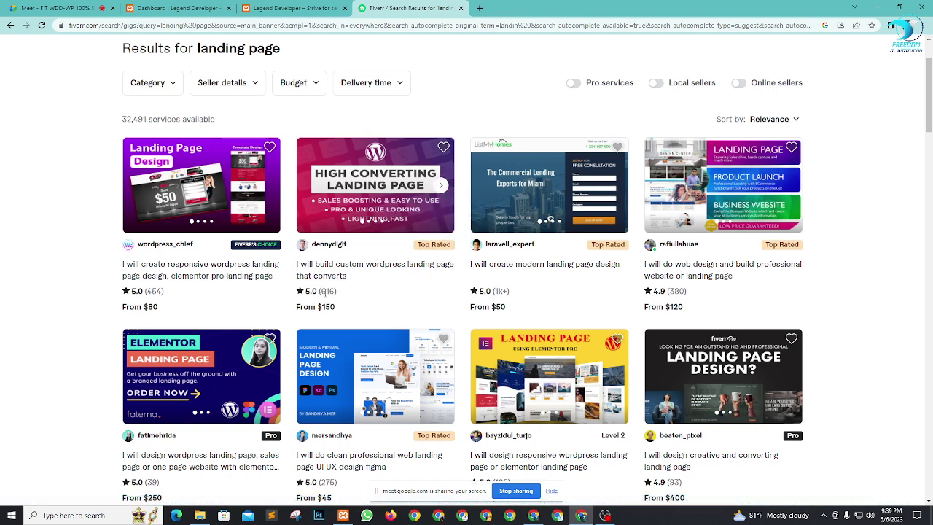
Step: Point out the 616 and 1k+ review counts, then open the second gig in a new tab
double_click(323, 290)
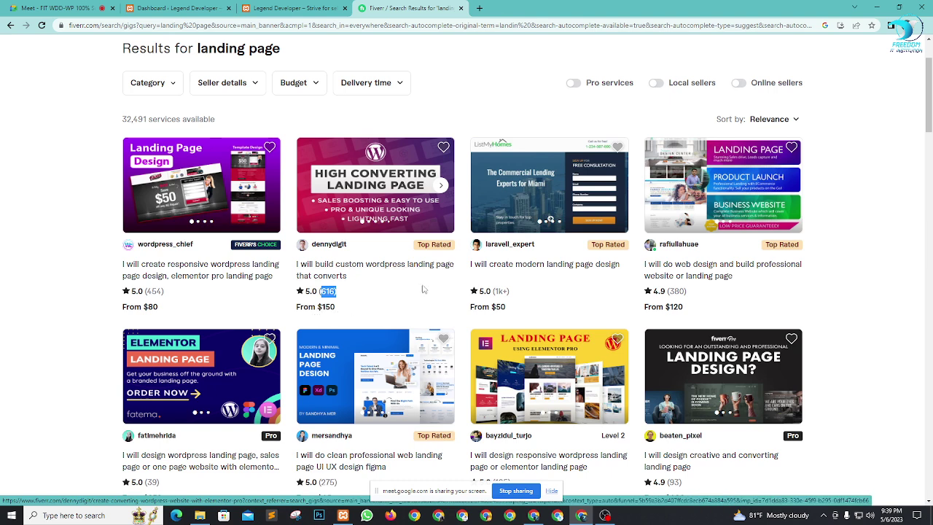
drag(493, 293, 510, 292)
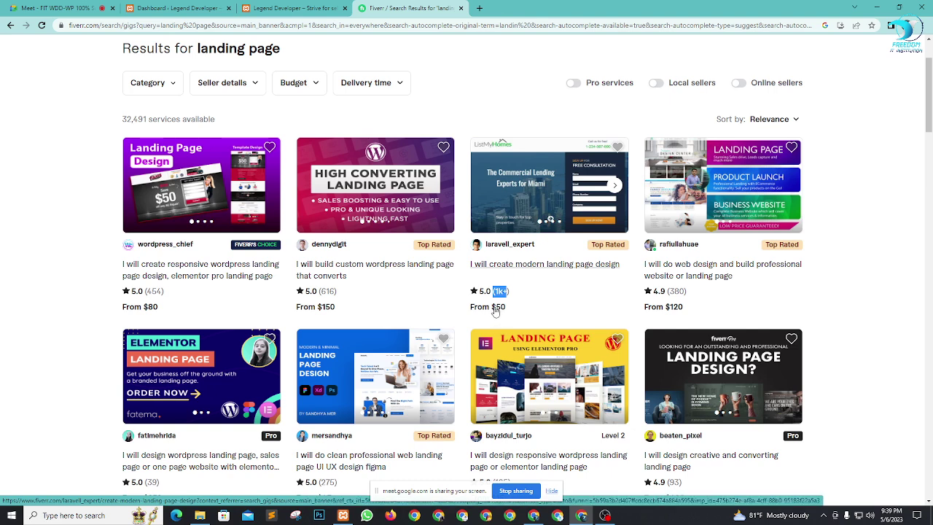
click(907, 291)
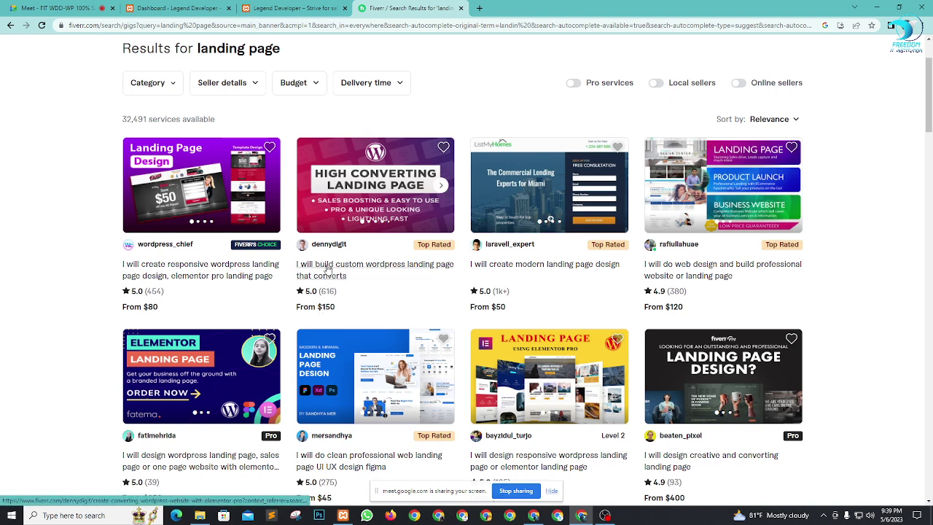
right_click(321, 270)
click(350, 275)
click(510, 8)
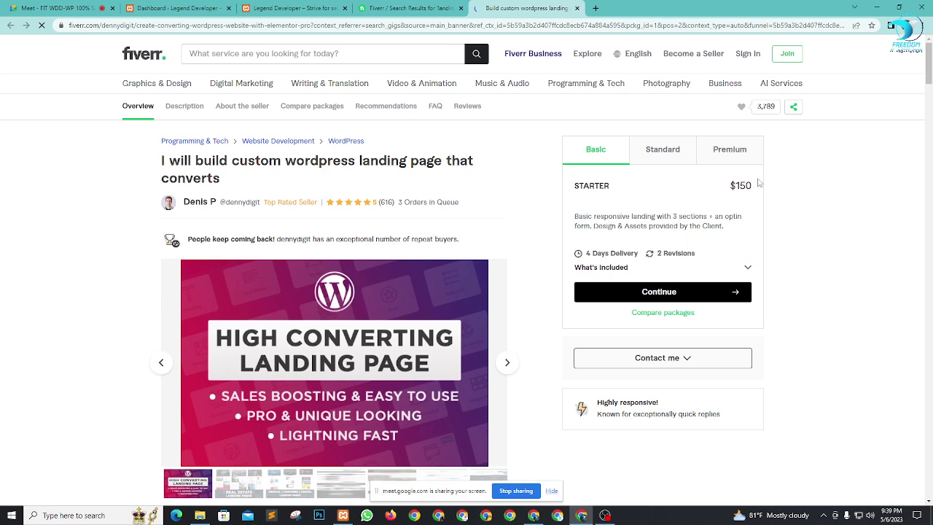
Step: Compare the gig's packages: Premium at 750, Basic's description, Standard's 7 sections
click(659, 149)
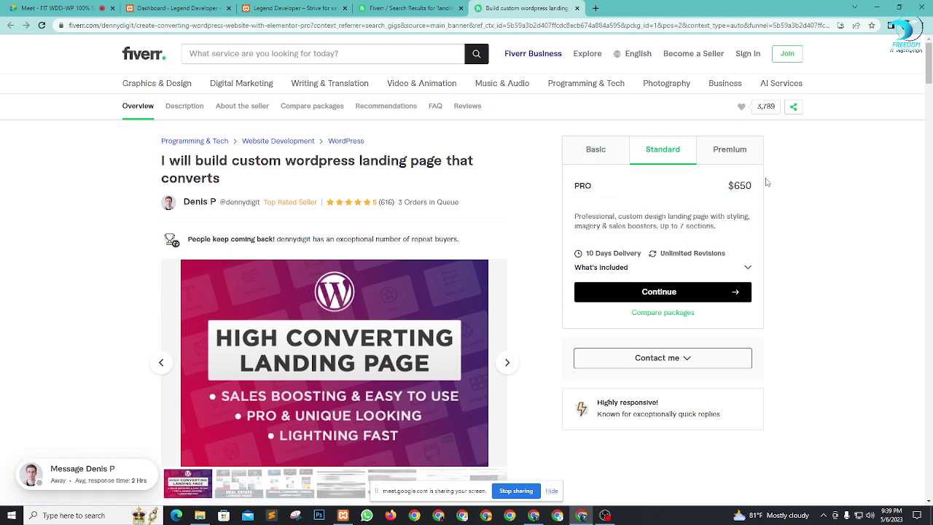
click(726, 154)
drag(736, 185, 756, 188)
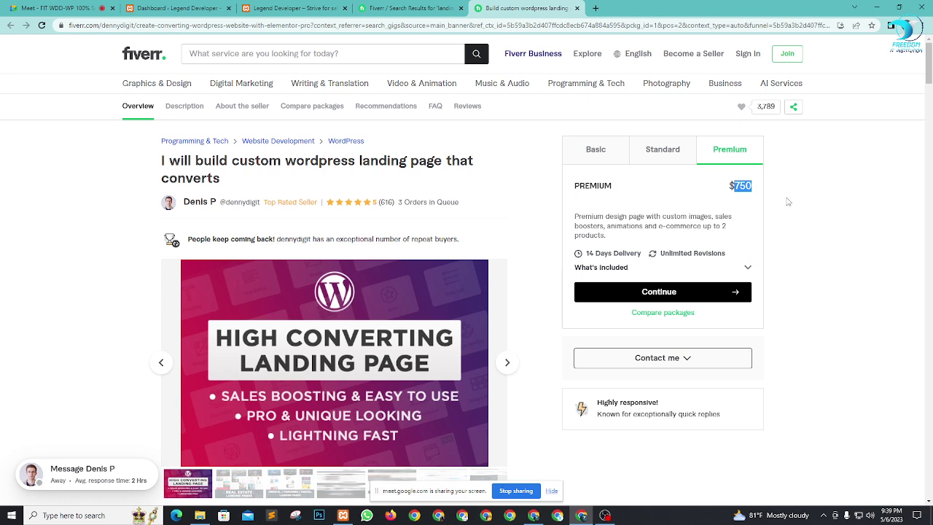
click(599, 151)
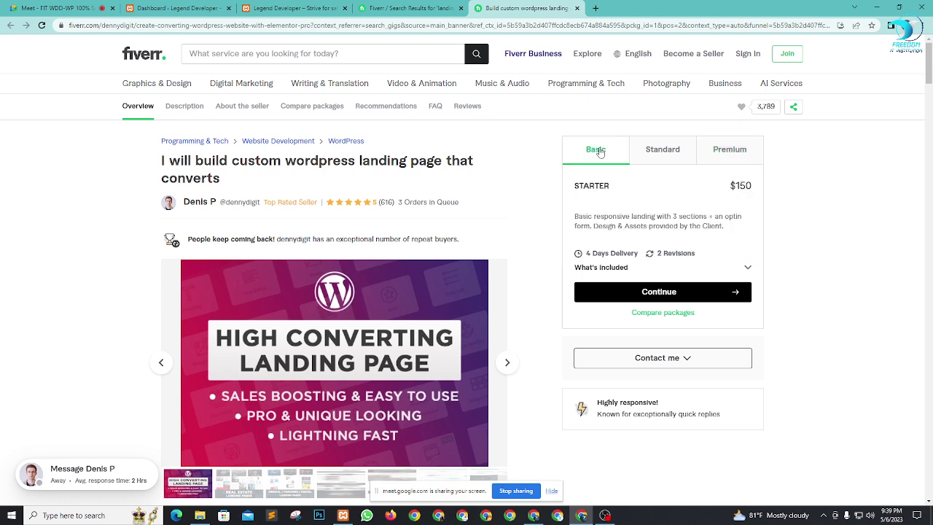
drag(596, 215, 698, 230)
right_click(745, 233)
click(816, 209)
click(674, 150)
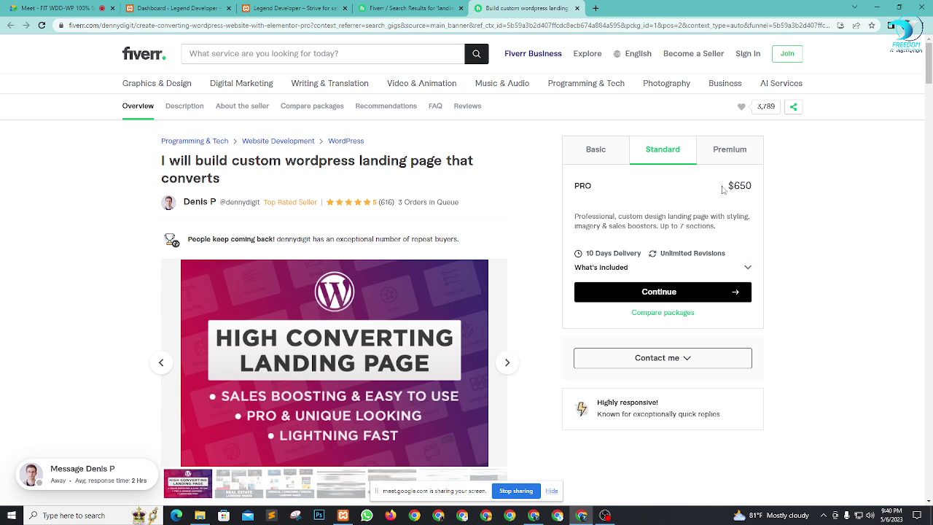
drag(596, 216, 696, 215)
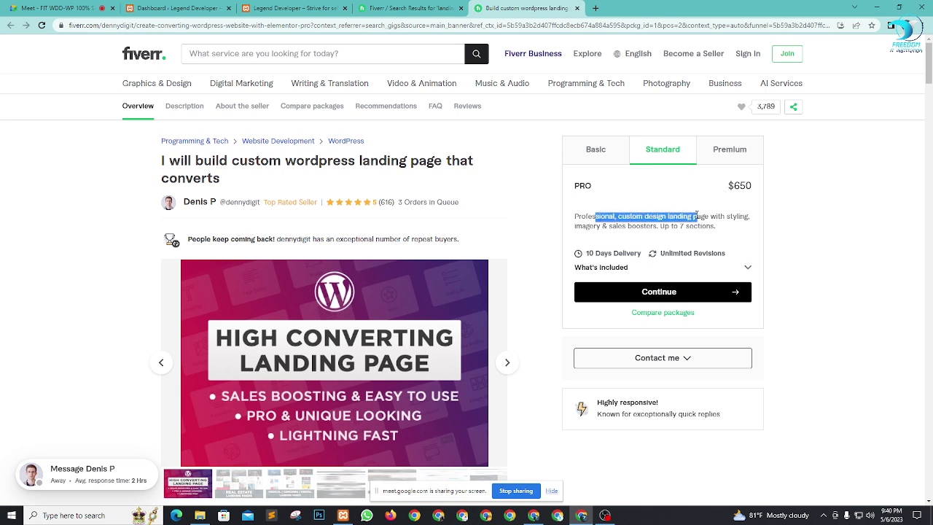
click(682, 227)
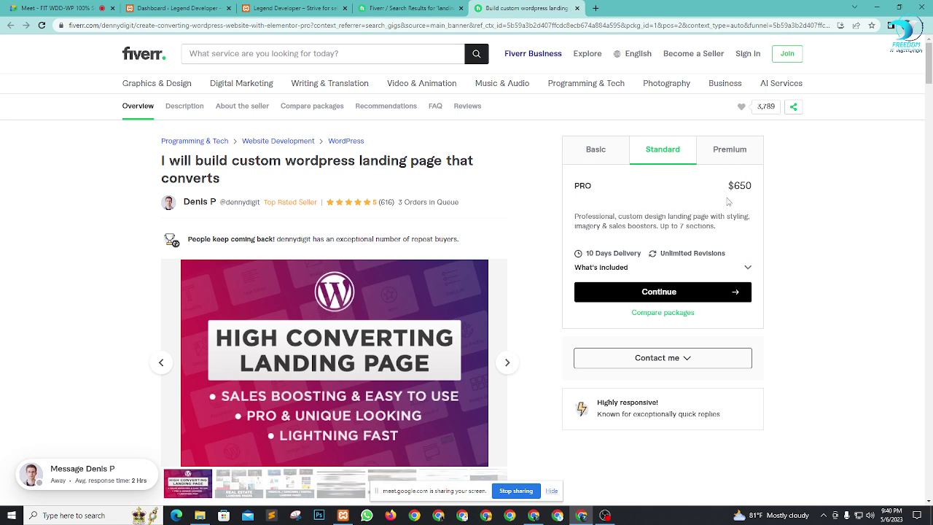
drag(687, 229, 721, 233)
click(835, 247)
Step: Revisit the packages, noting Premium's e-commerce and 750 price and the seller's order queue, then close the gig tab
click(596, 150)
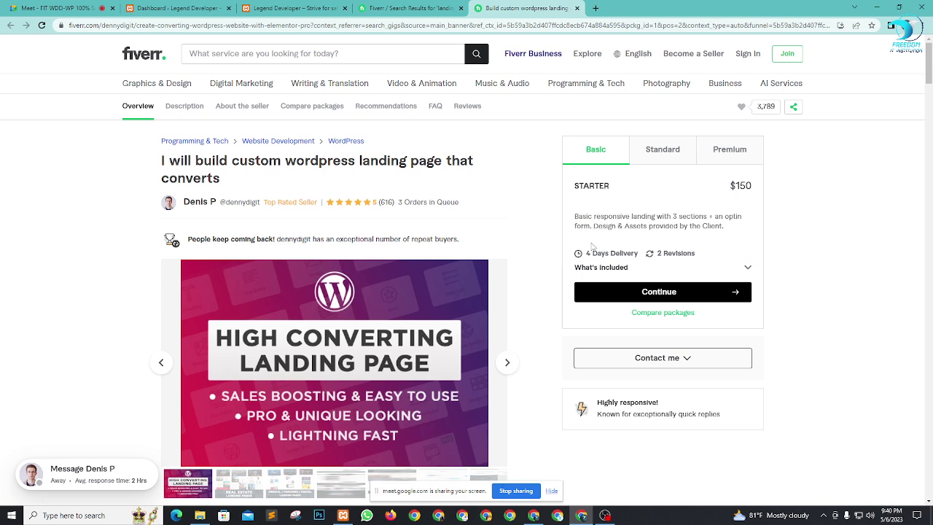
click(658, 156)
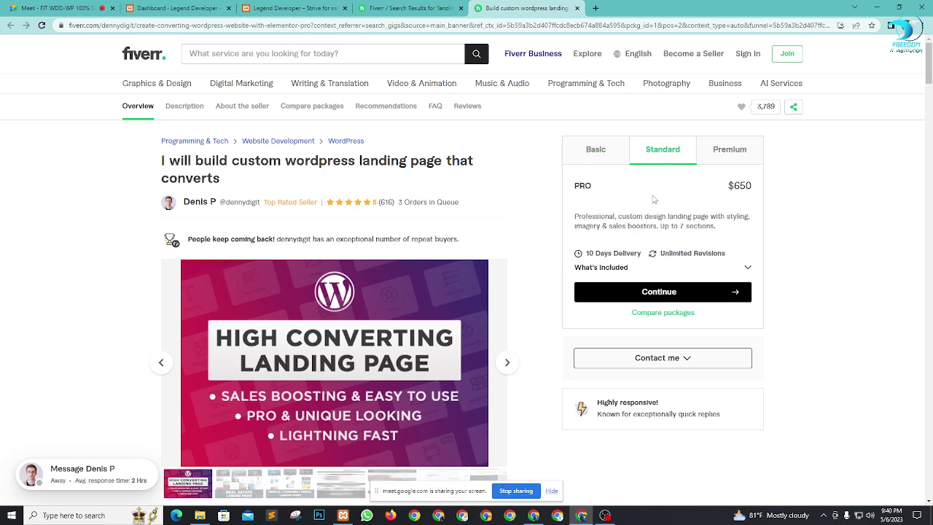
click(725, 151)
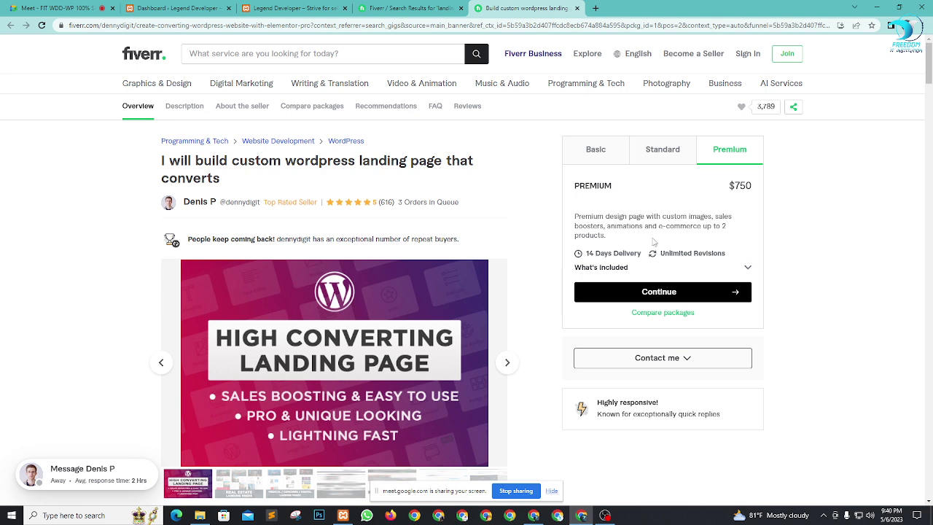
drag(659, 225, 713, 228)
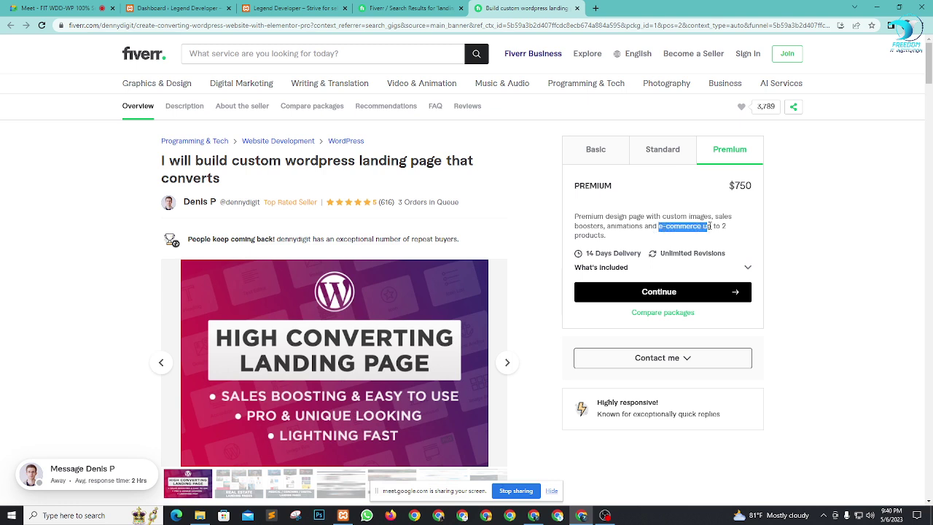
click(847, 251)
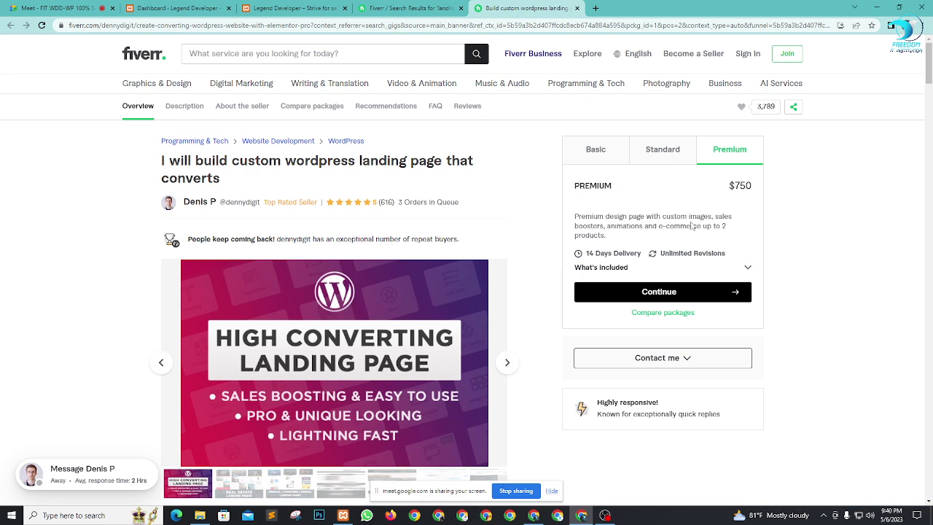
double_click(738, 187)
click(819, 218)
drag(399, 202, 445, 202)
click(62, 264)
click(577, 8)
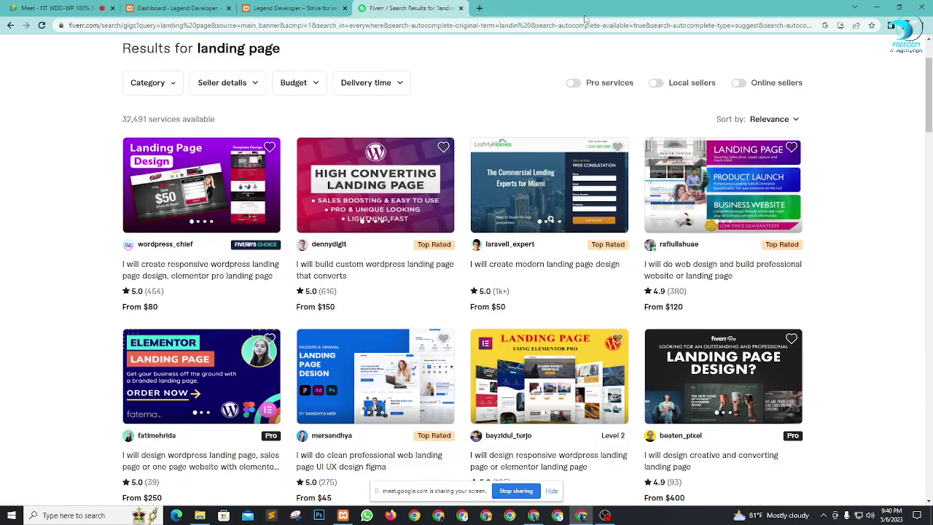
Step: Check the Meet call, then open the first 'landing page' gig in a new tab from the results
click(62, 8)
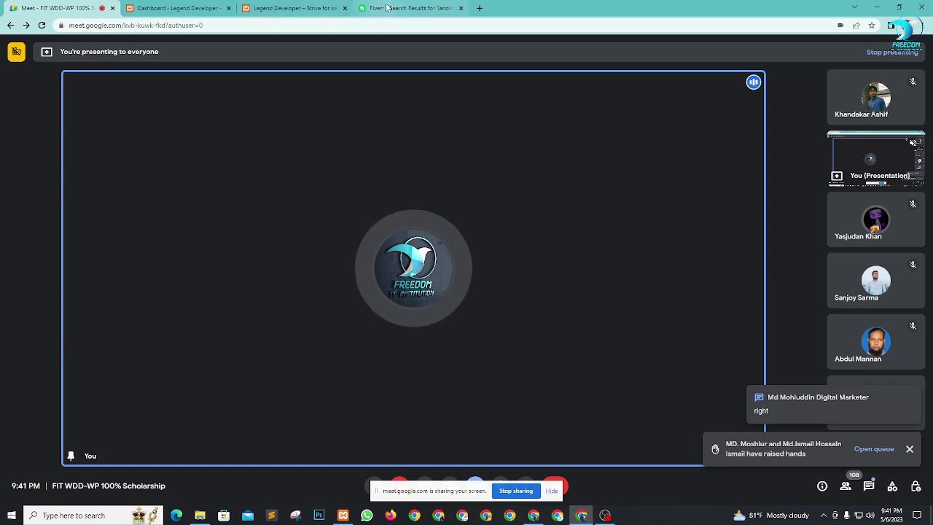
click(408, 8)
right_click(170, 274)
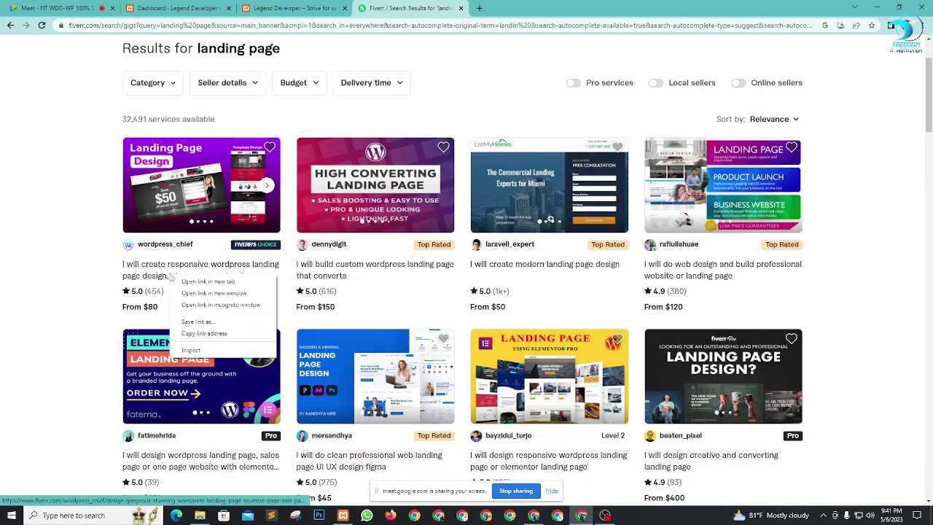
click(197, 281)
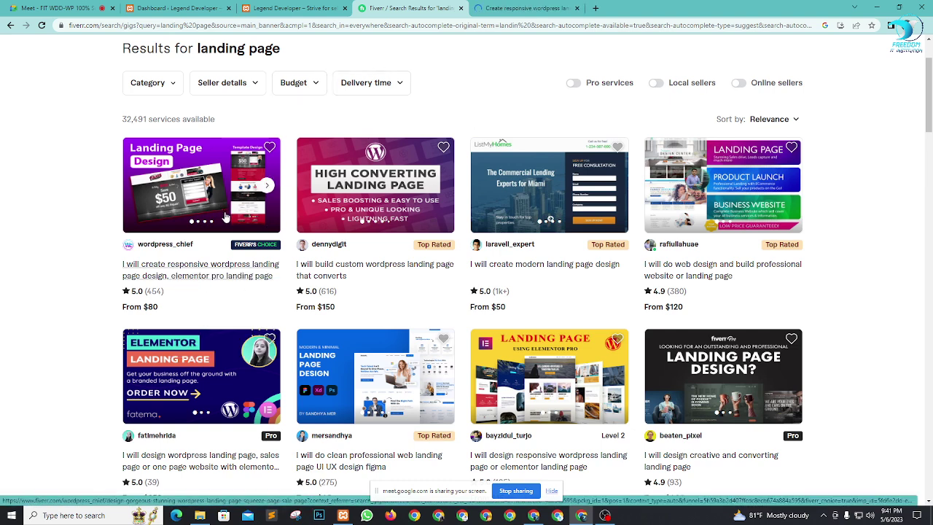
Step: On the first gig, point out 5 orders in queue, Basic's $80 and Standard's $200 prices and sections
click(510, 8)
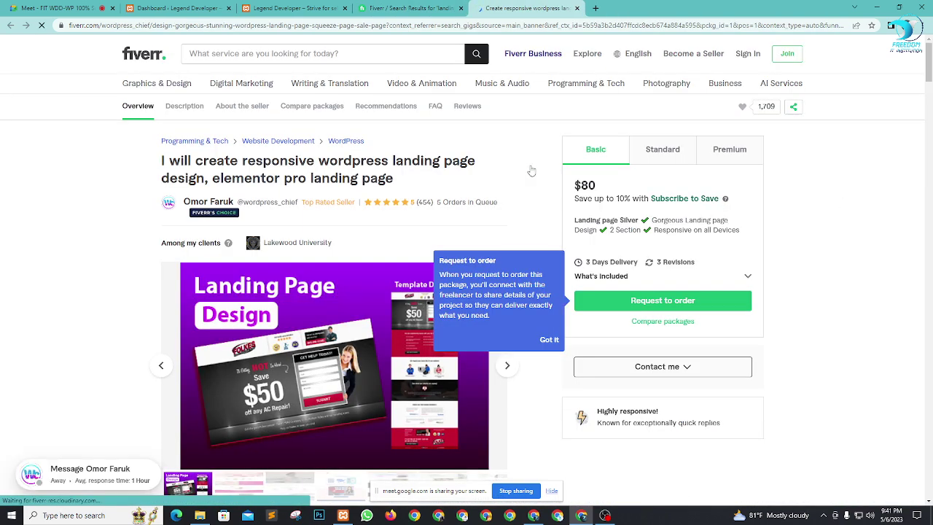
drag(437, 203, 496, 204)
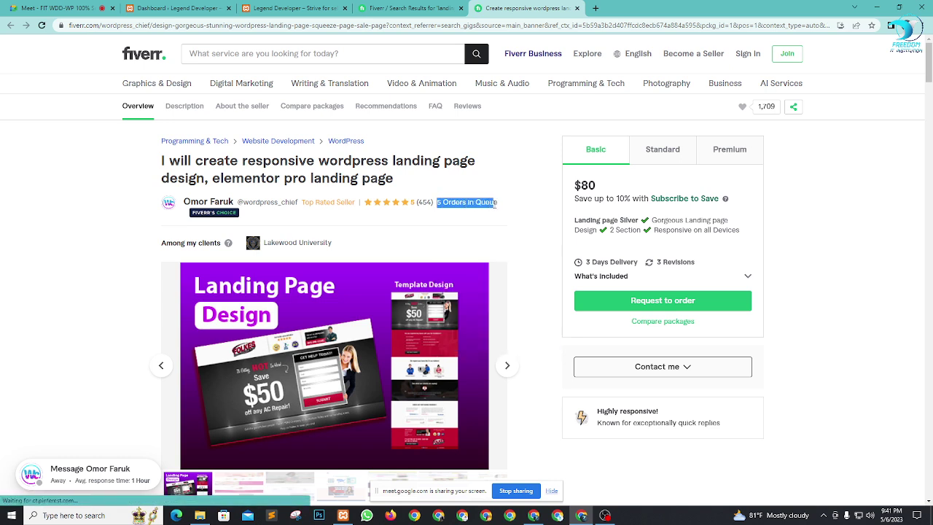
click(496, 204)
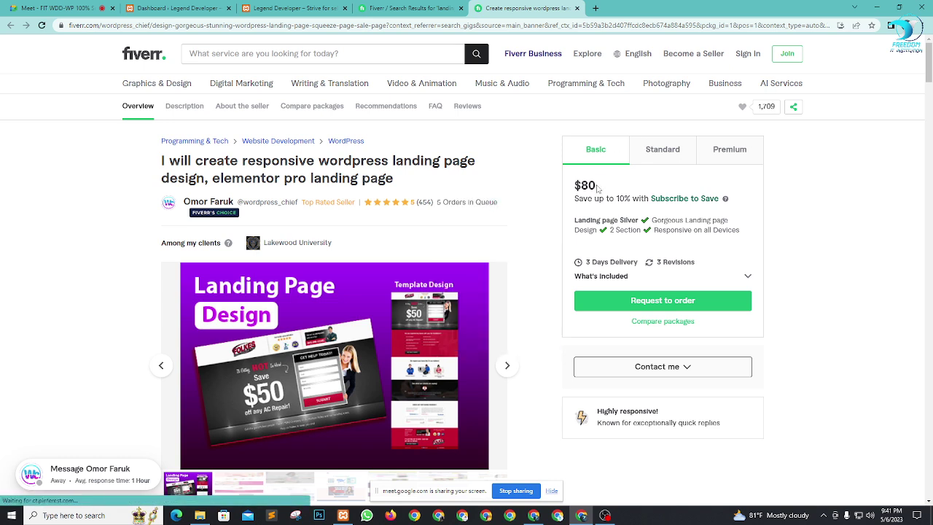
drag(598, 187, 582, 187)
drag(611, 231, 634, 229)
click(659, 149)
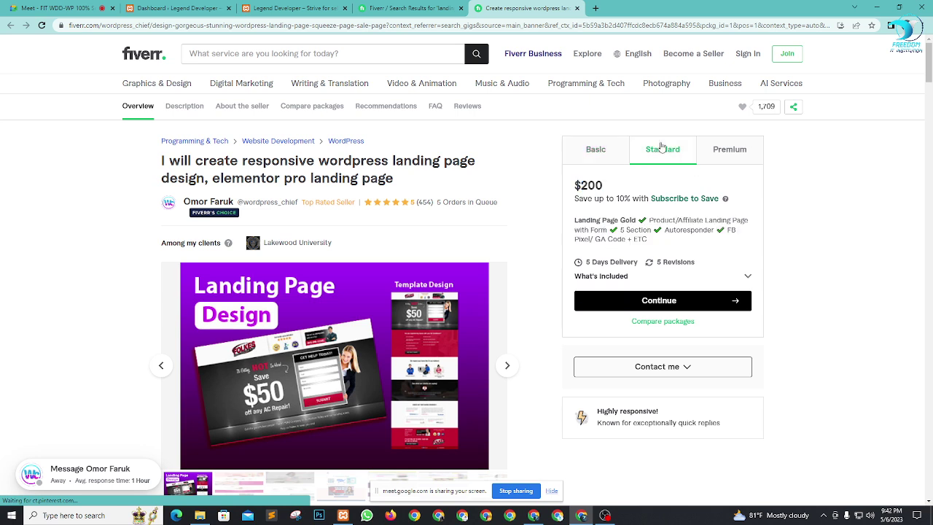
drag(575, 185, 604, 191)
drag(619, 230, 644, 232)
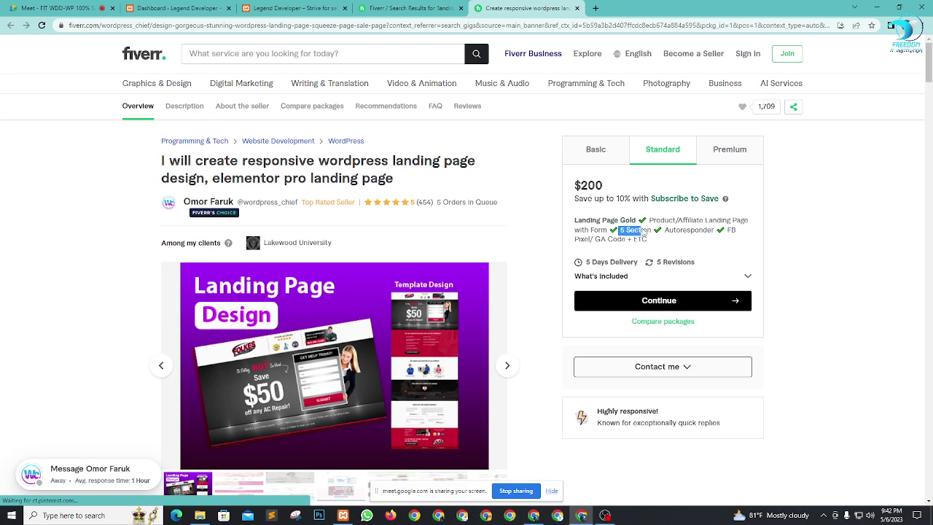
Step: Highlight Premium's $300 price, 10 sections and the 5 queued orders, then close the gig tab
click(744, 159)
drag(580, 185, 621, 192)
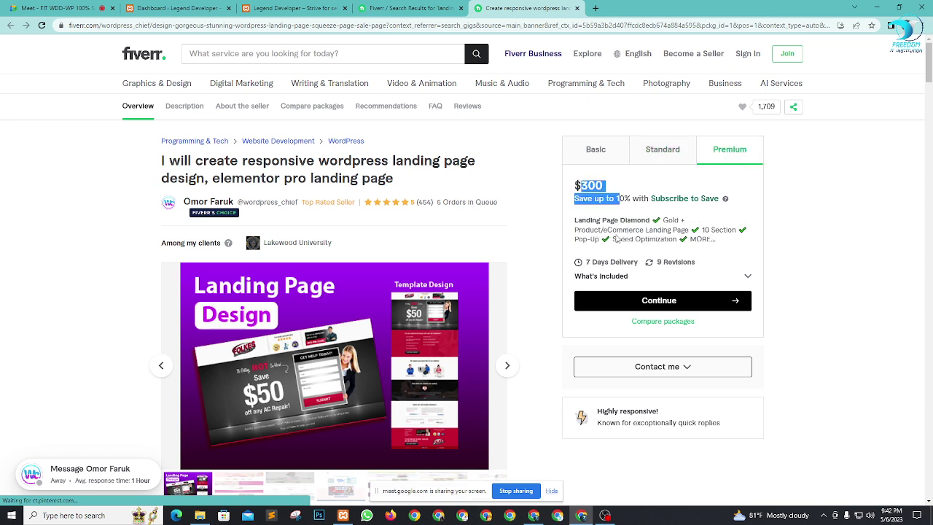
drag(701, 229, 740, 232)
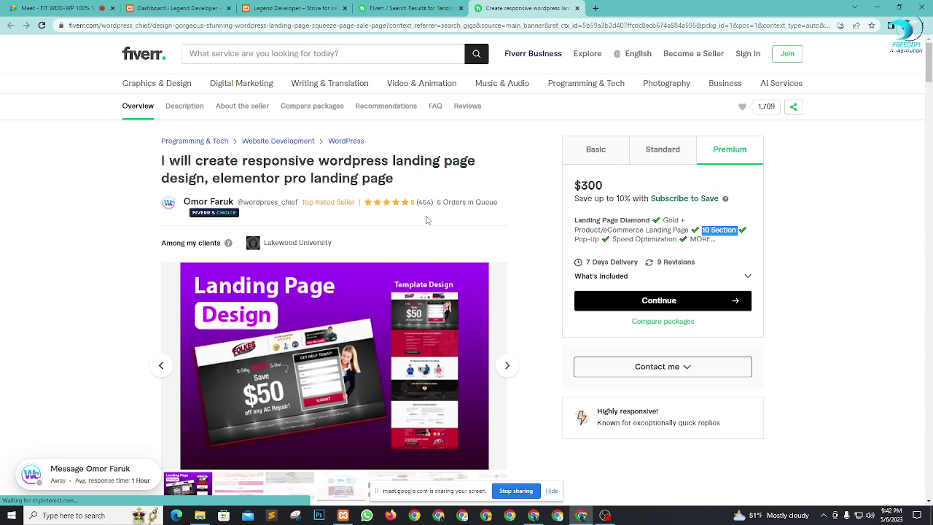
drag(435, 205, 473, 205)
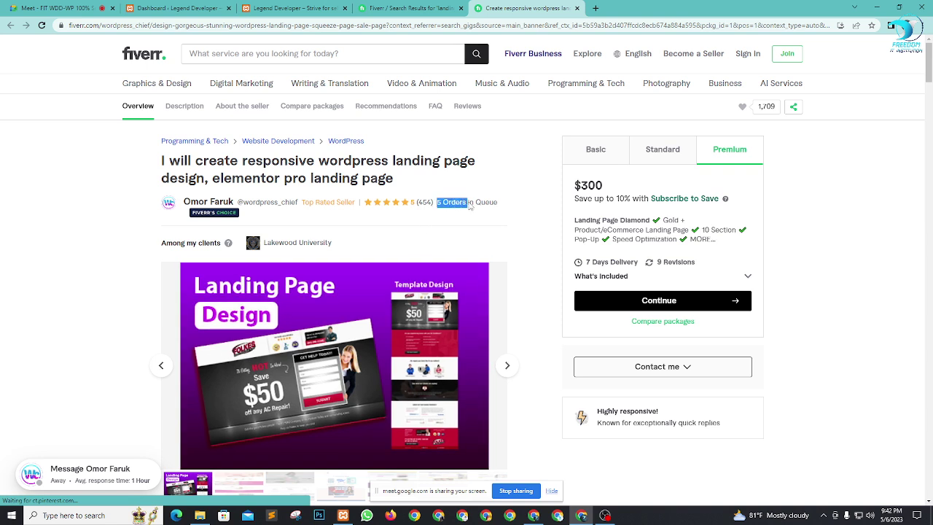
click(478, 205)
click(576, 9)
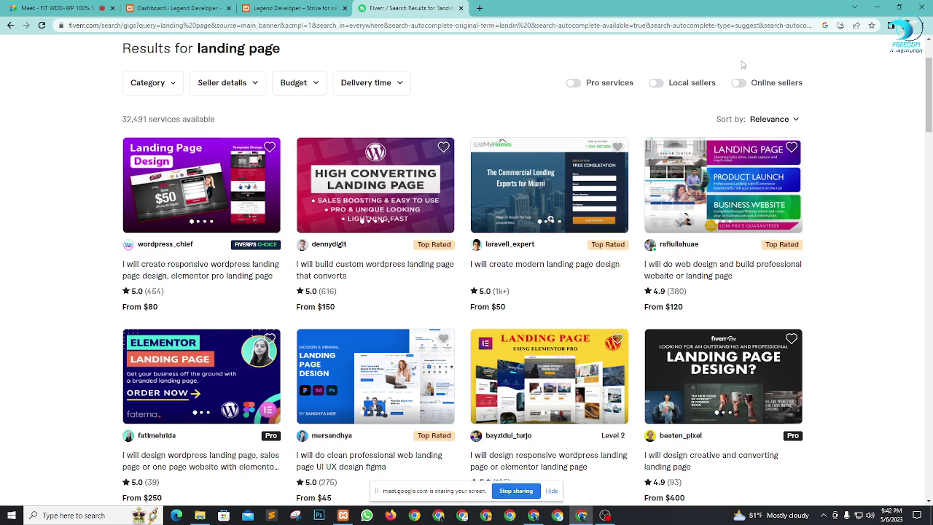
Step: Close the Fiverr tab, dismiss Meet's raised-hand toast, and return to the Legend Developer admin Dashboard
click(460, 8)
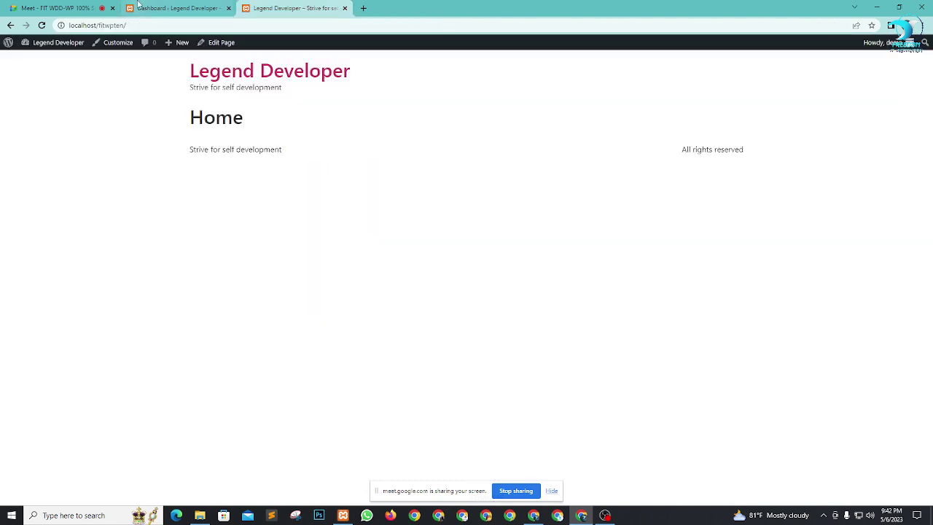
click(62, 8)
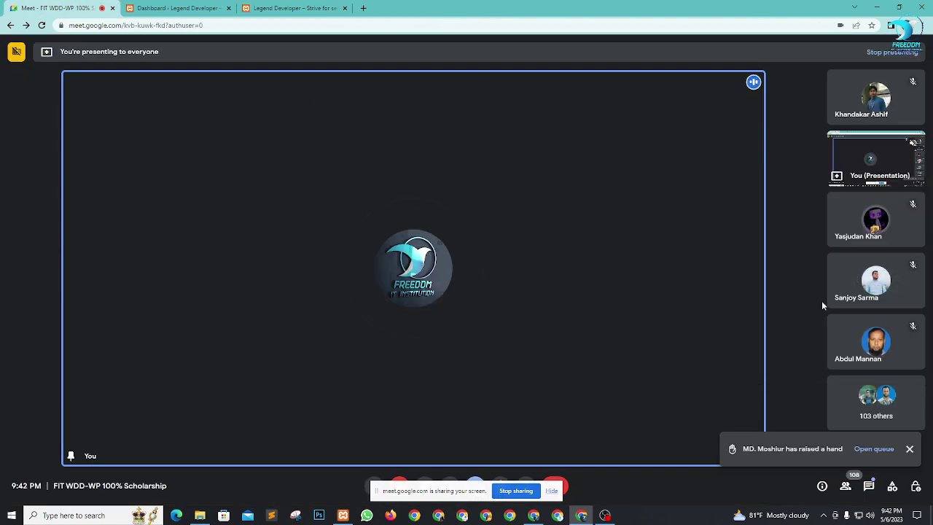
click(909, 448)
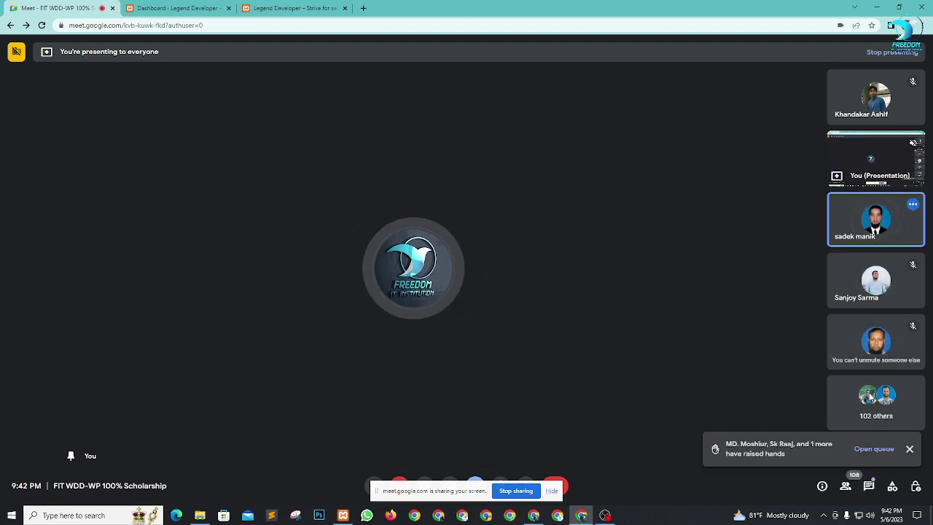
click(291, 8)
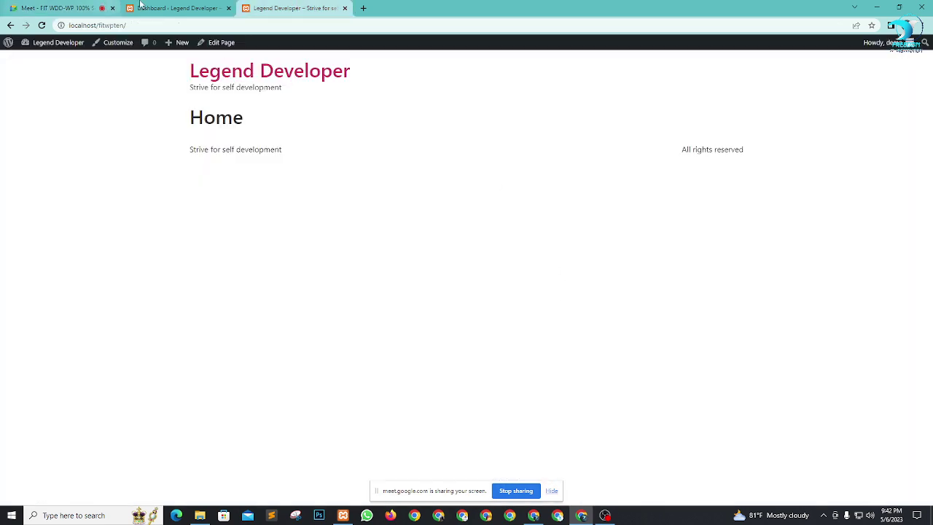
click(175, 8)
Step: Delete the Akismet Anti-Spam and Hello Dolly plugins with a bulk Delete action
mouse_move(29, 231)
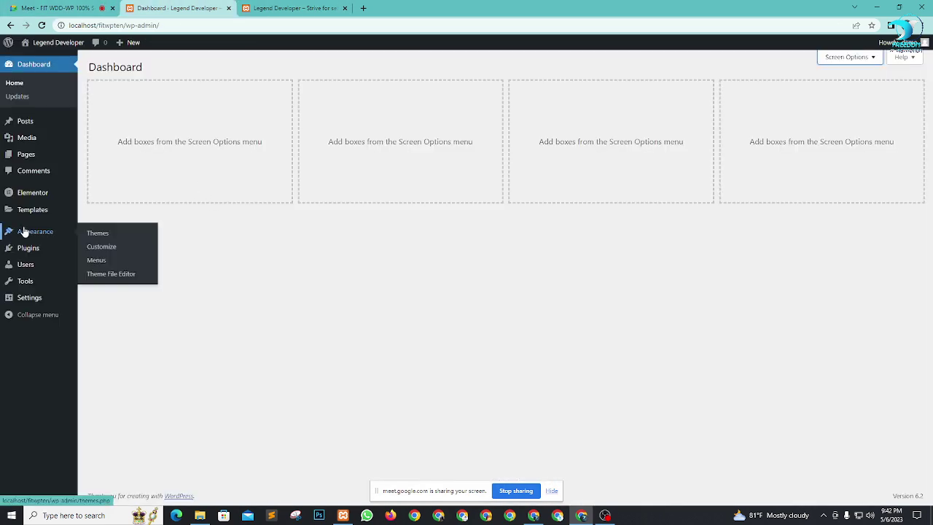
mouse_move(48, 248)
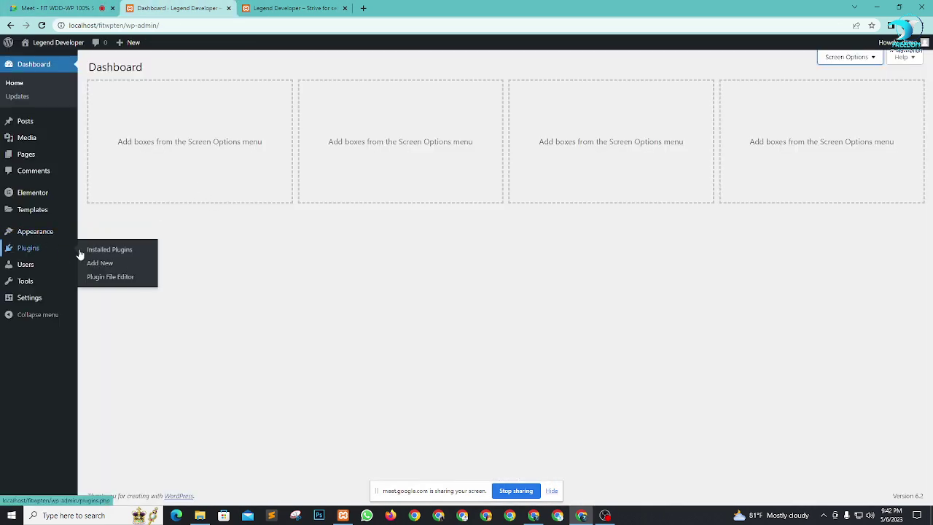
click(100, 251)
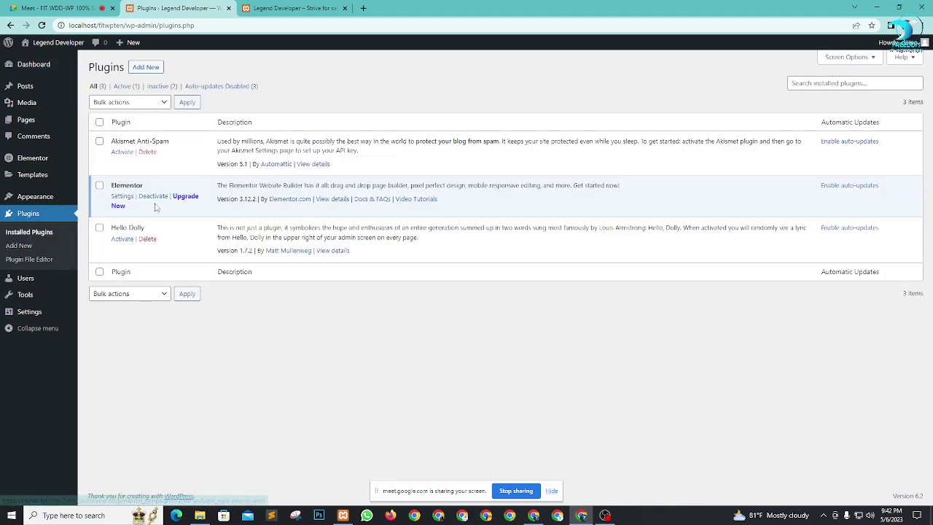
click(100, 142)
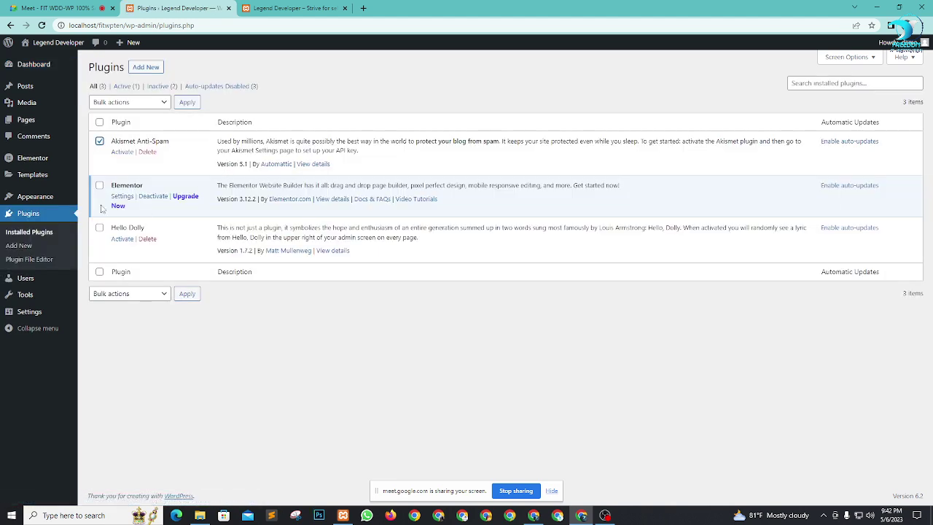
click(99, 228)
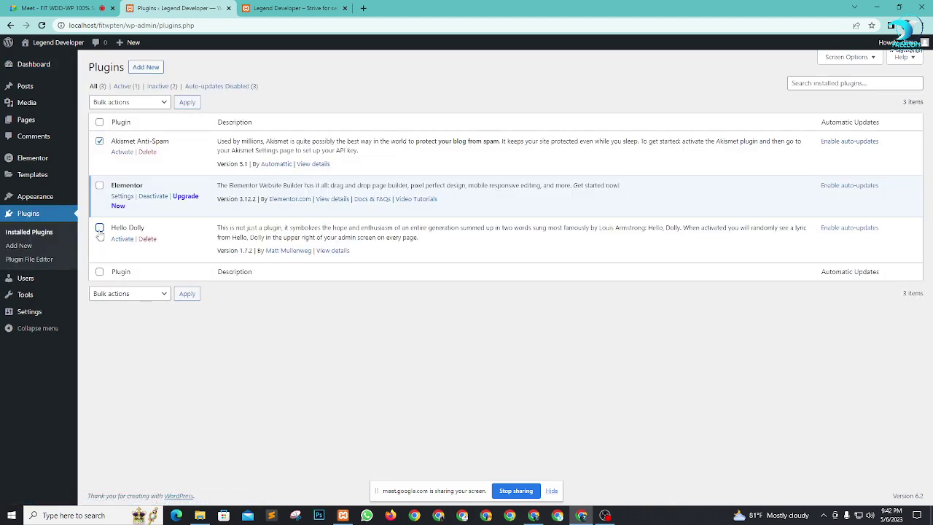
click(144, 108)
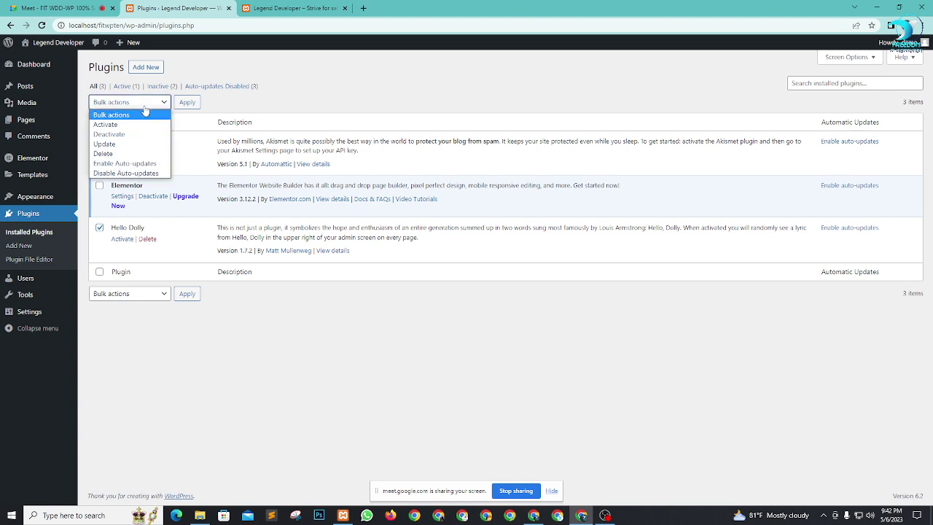
click(123, 154)
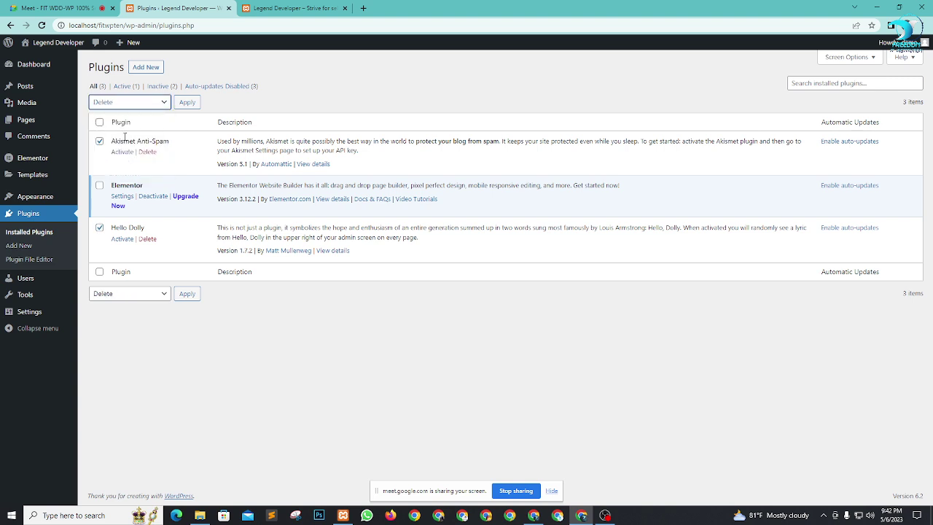
click(186, 102)
click(513, 89)
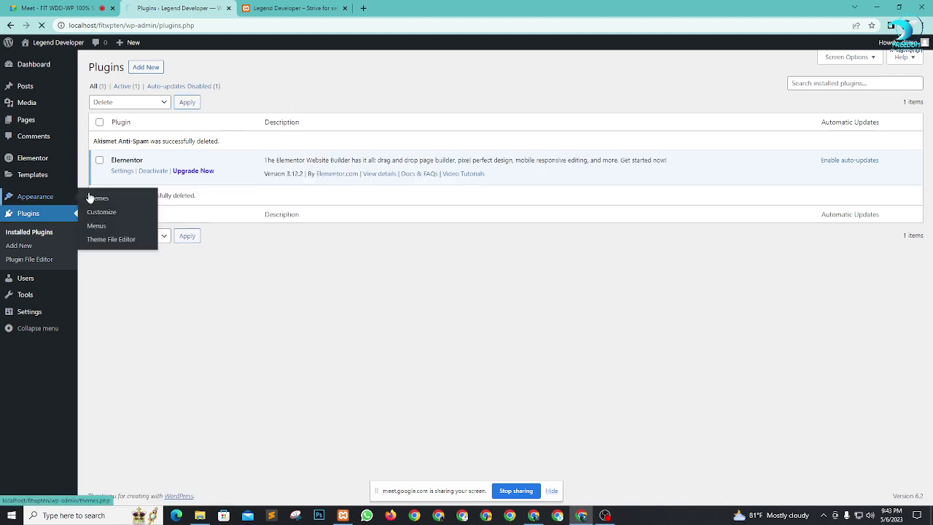
Step: Show the installed themes with Hello Elementor active, after checking the site's front page
click(96, 198)
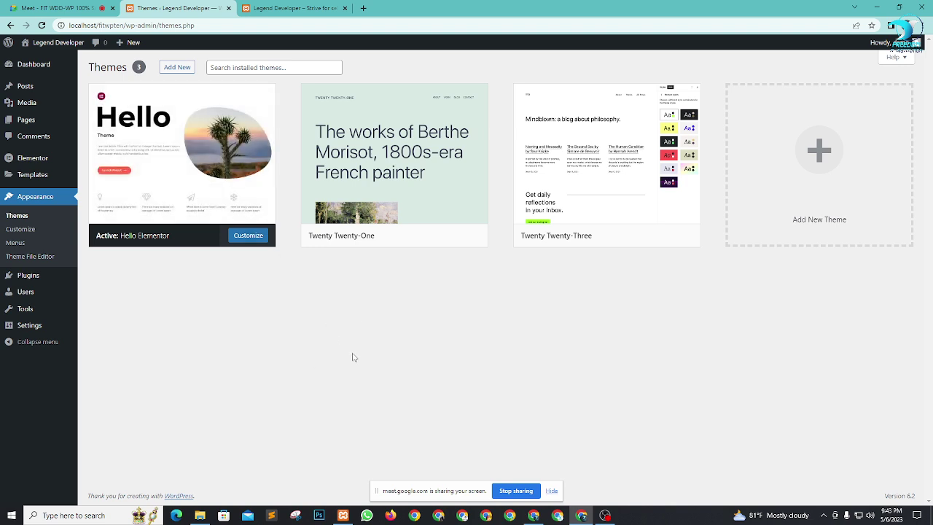
click(552, 490)
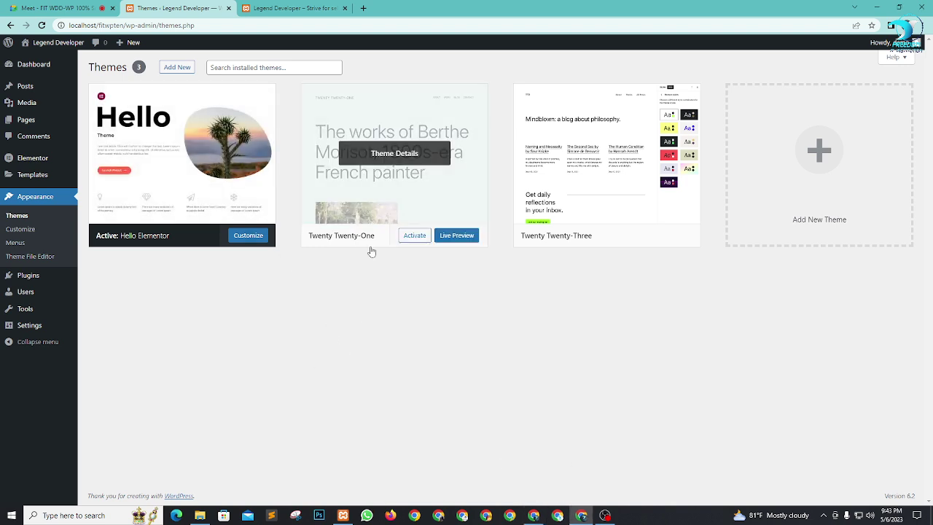
click(283, 9)
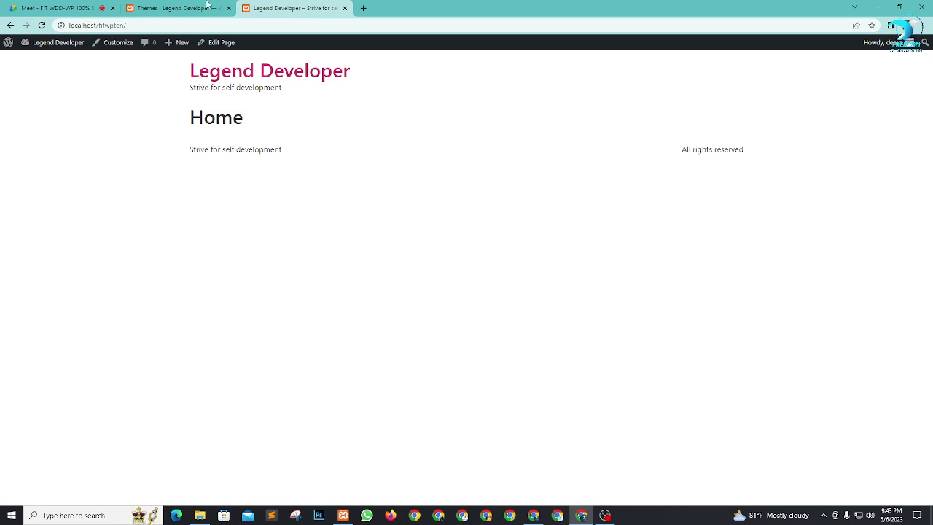
click(179, 8)
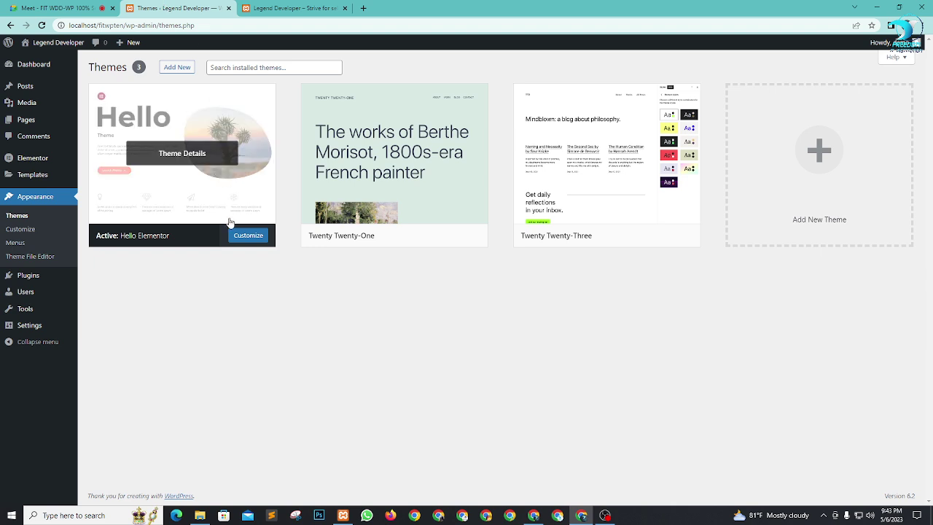
Step: Open the Home page from All Pages with Elementor and dismiss the What's New dialog
mouse_move(21, 126)
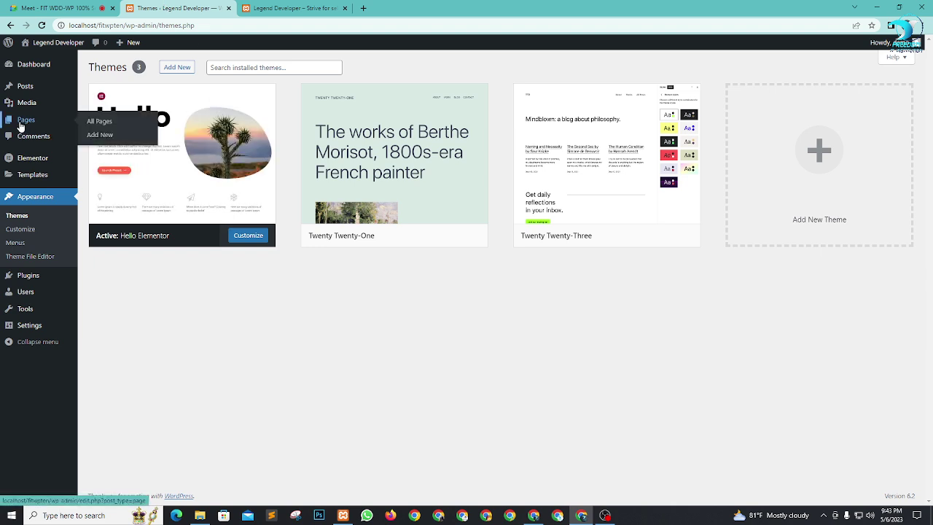
click(98, 121)
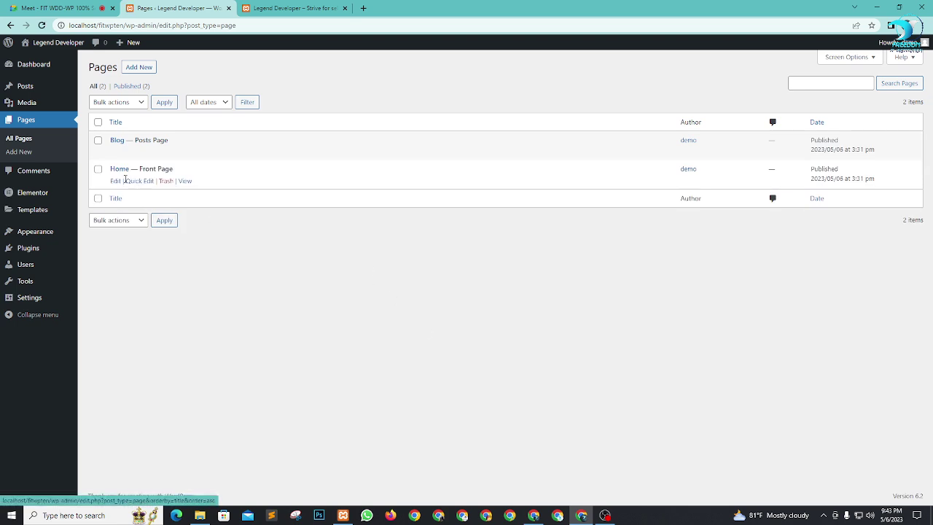
key(F5)
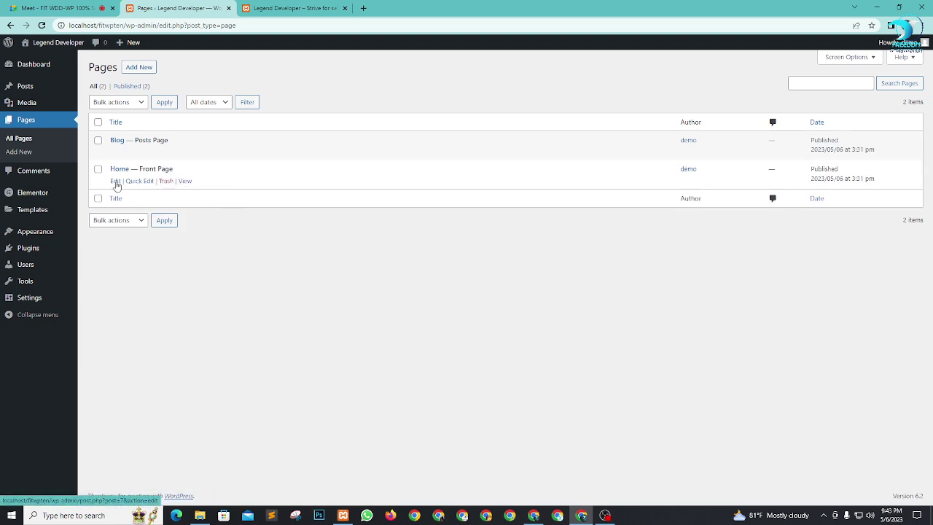
click(115, 183)
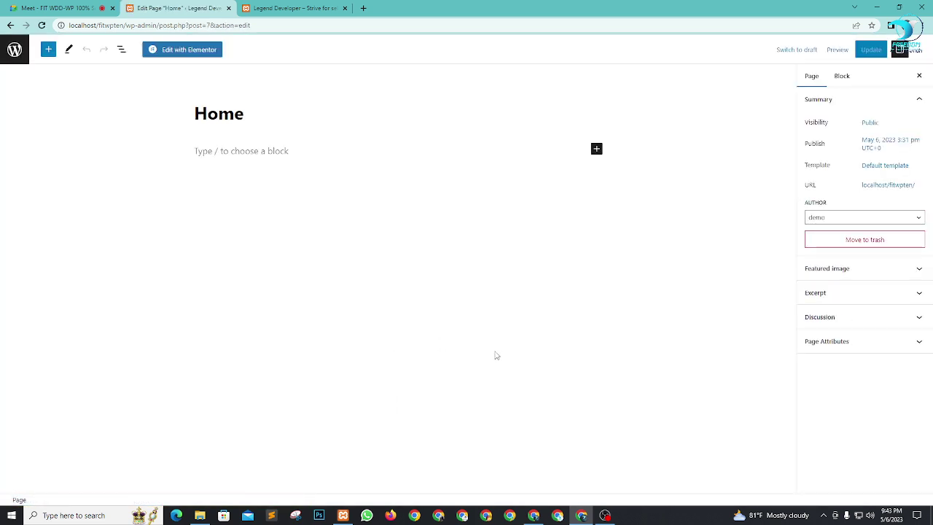
click(189, 52)
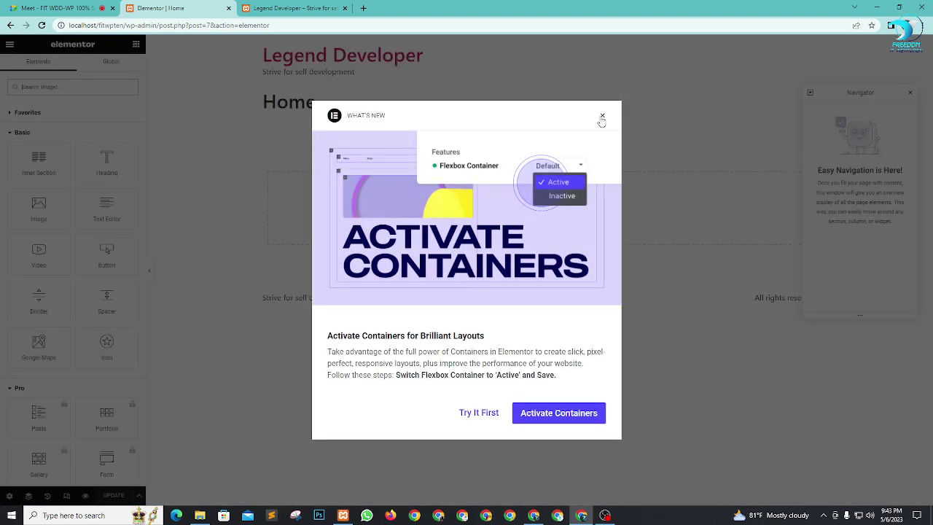
click(601, 115)
drag(299, 8, 197, 7)
click(288, 8)
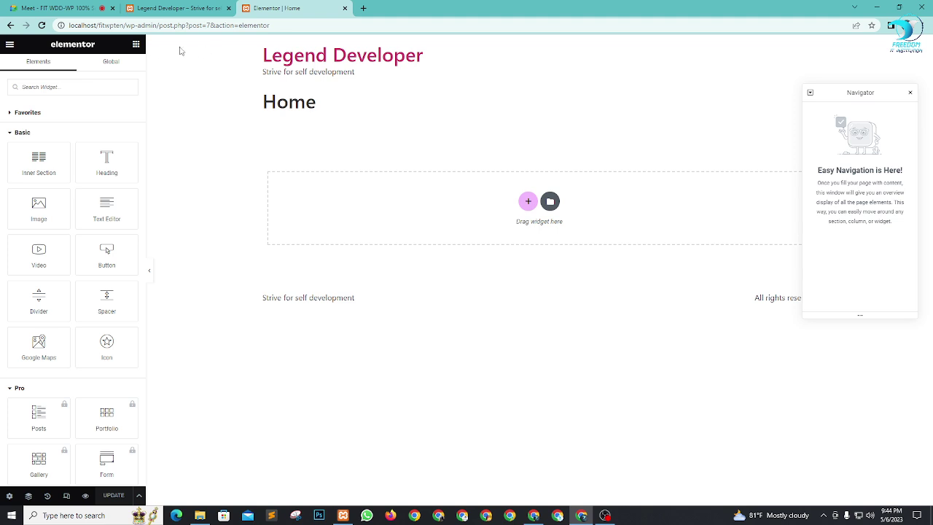
scroll(73, 351, down, 3)
scroll(73, 351, up, 3)
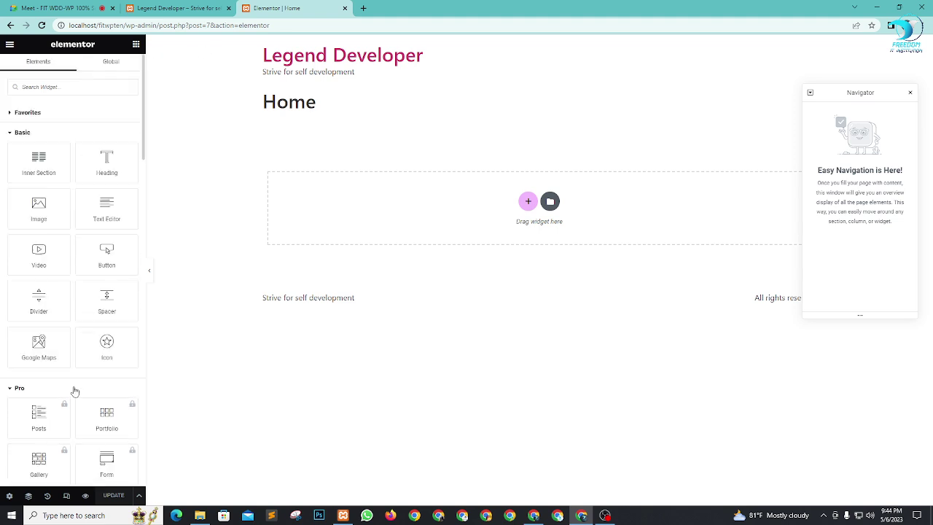
Step: Close the Navigator panel, leaving the Home page canvas with its empty widget drop area
scroll(58, 182, down, 3)
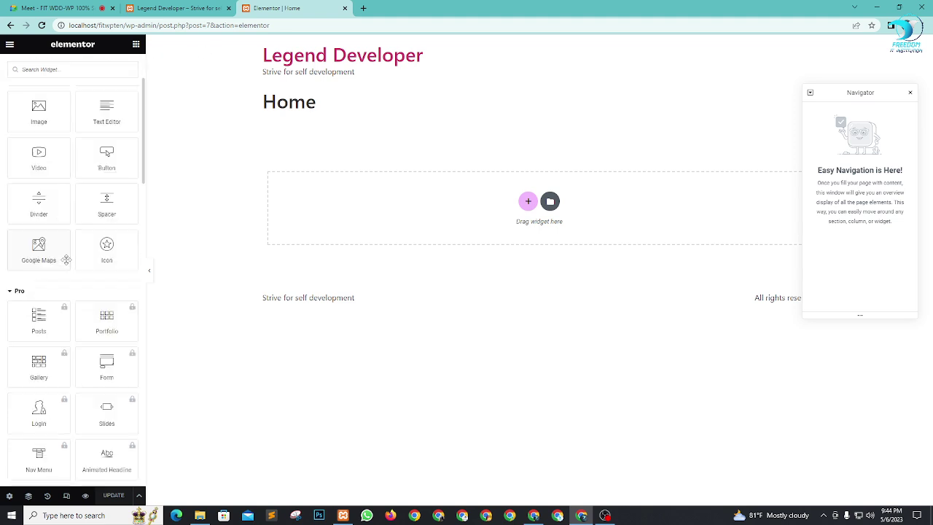
scroll(73, 175, up, 3)
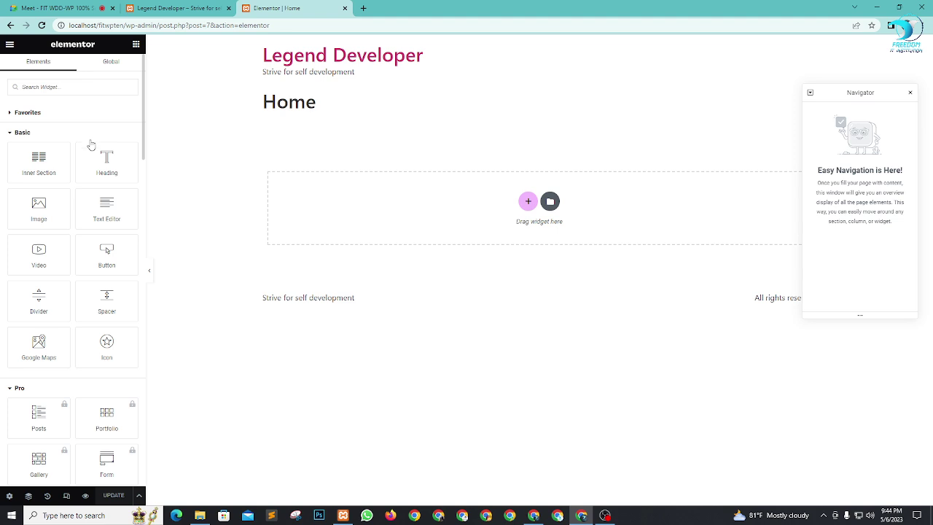
scroll(89, 177, down, 3)
scroll(80, 188, up, 3)
scroll(67, 144, down, 3)
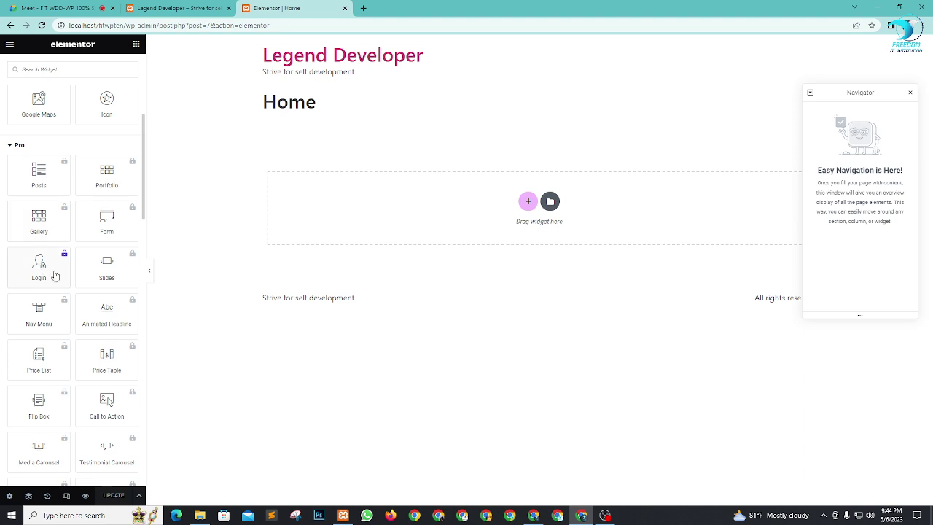
scroll(76, 344, up, 3)
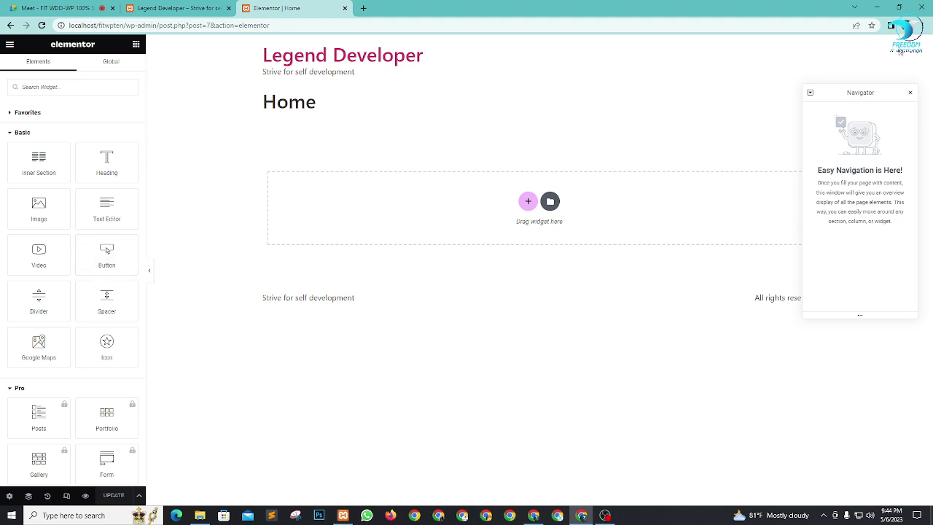
drag(866, 91, 766, 74)
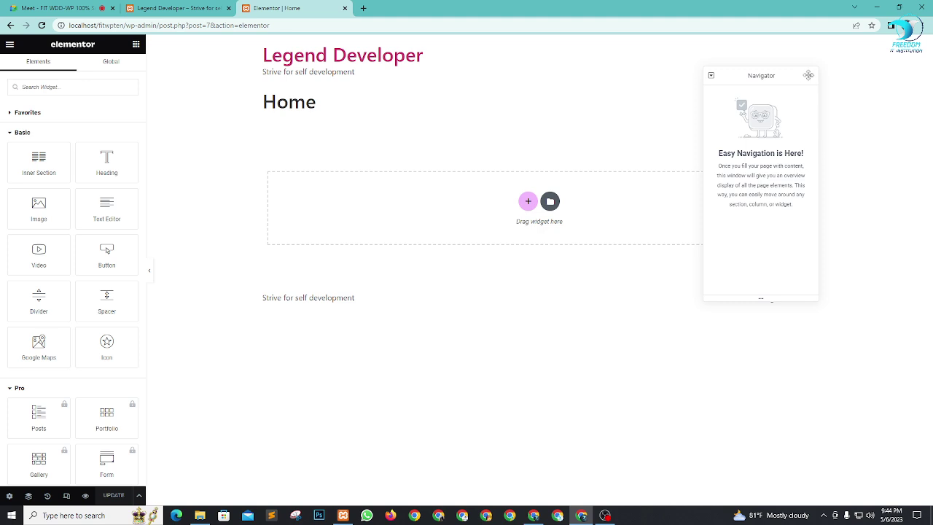
click(812, 77)
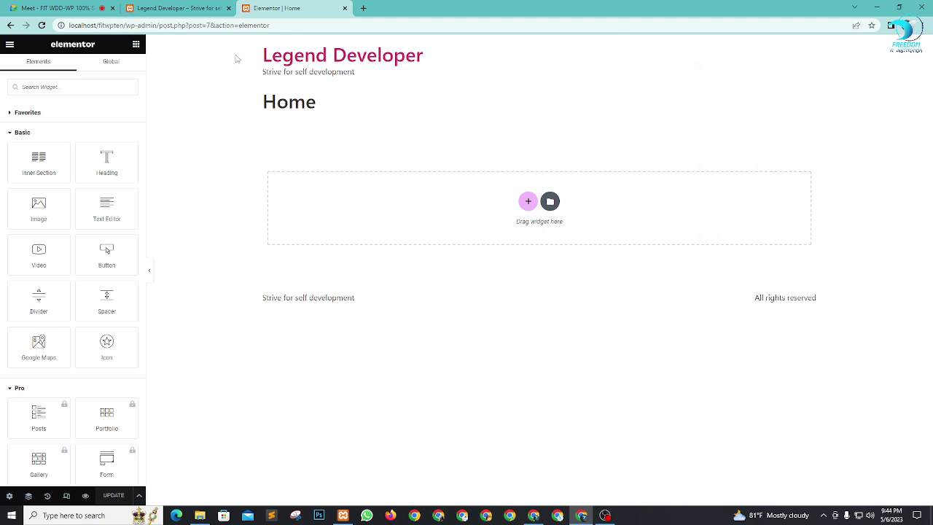
drag(236, 58, 612, 141)
click(614, 142)
Step: Set the Home page layout to Elementor Canvas in the page settings
click(10, 497)
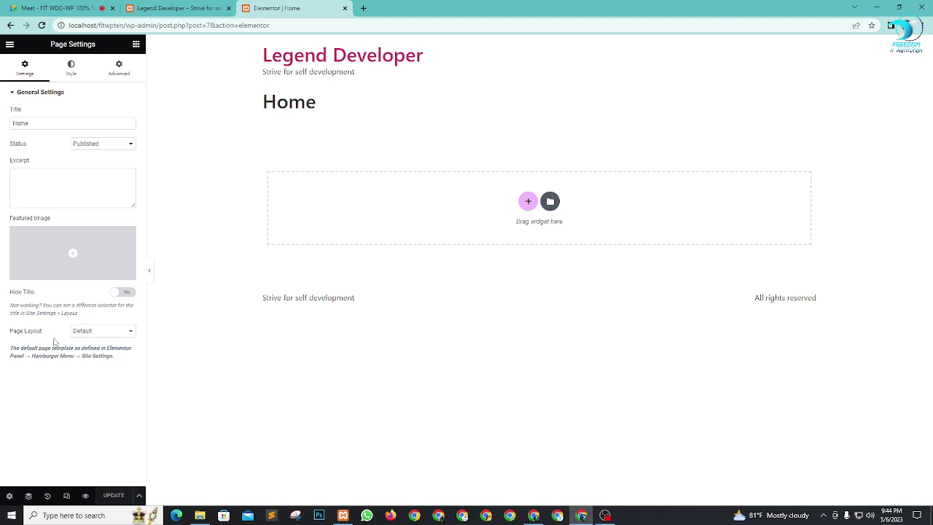
click(111, 336)
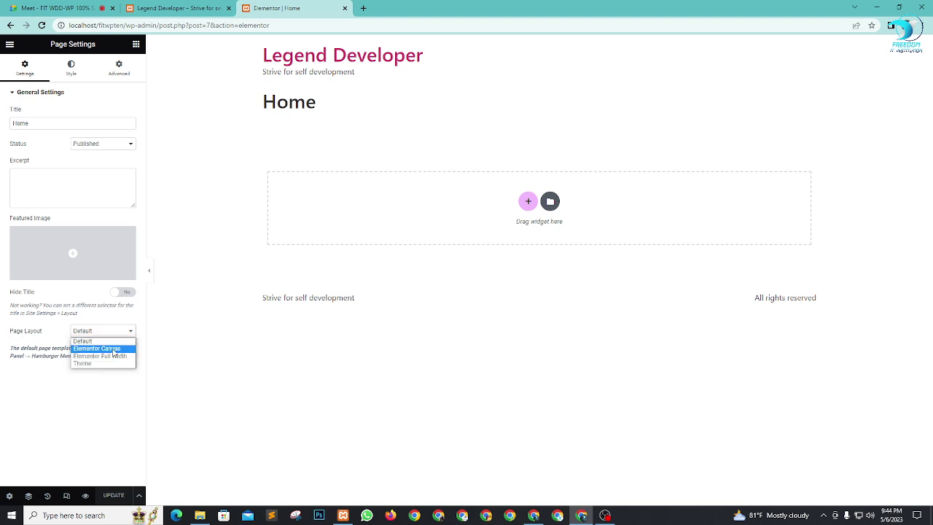
click(333, 424)
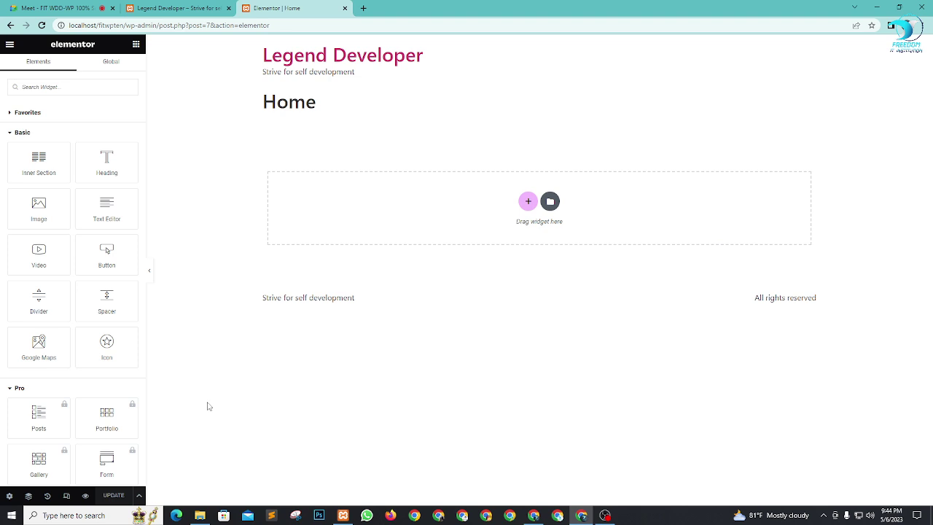
click(9, 498)
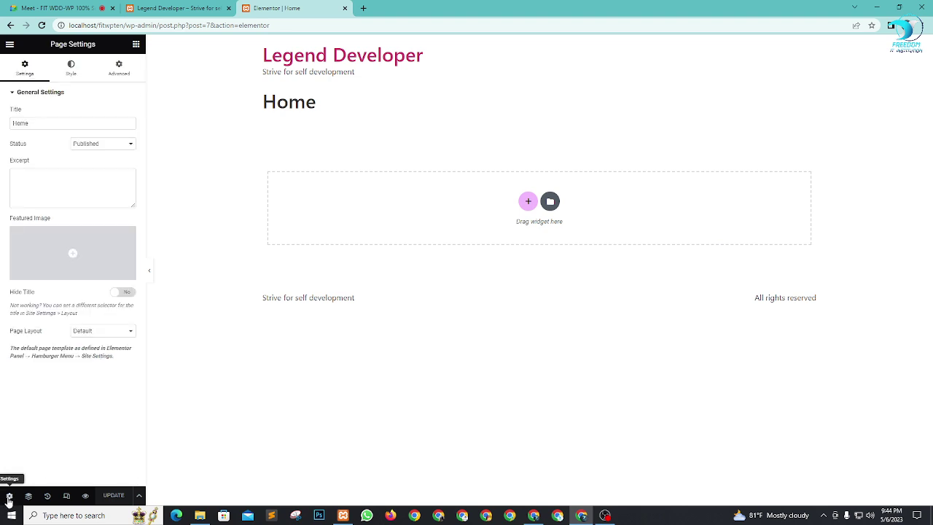
click(123, 331)
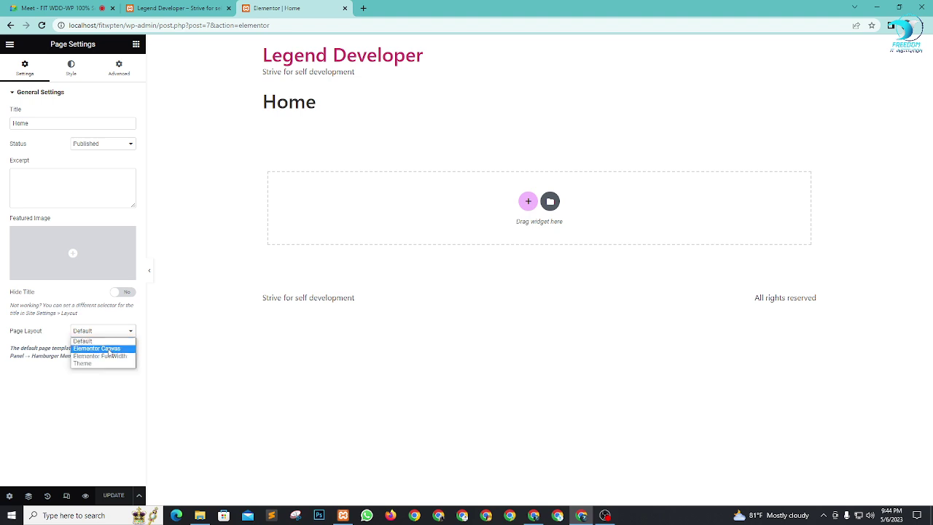
click(102, 349)
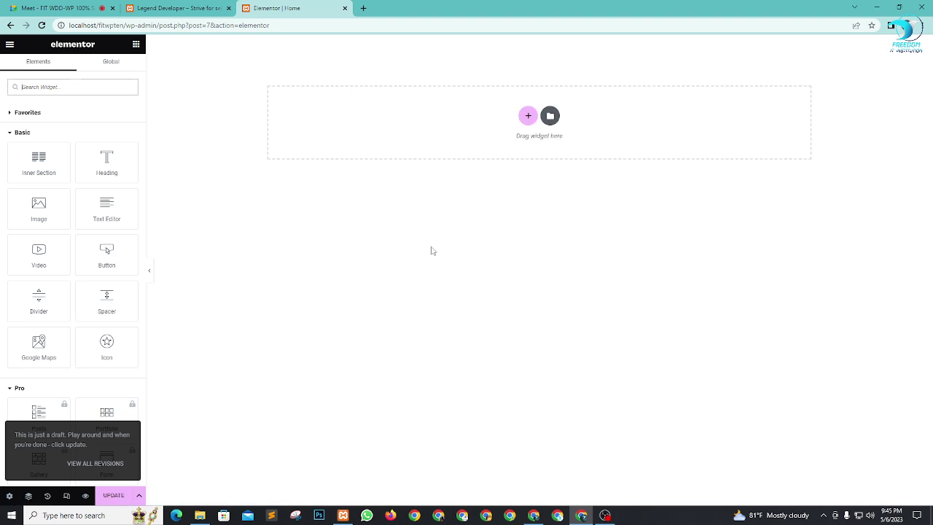
Step: Reload the live site page, then return to the Elementor editor
drag(175, 8, 296, 8)
click(43, 25)
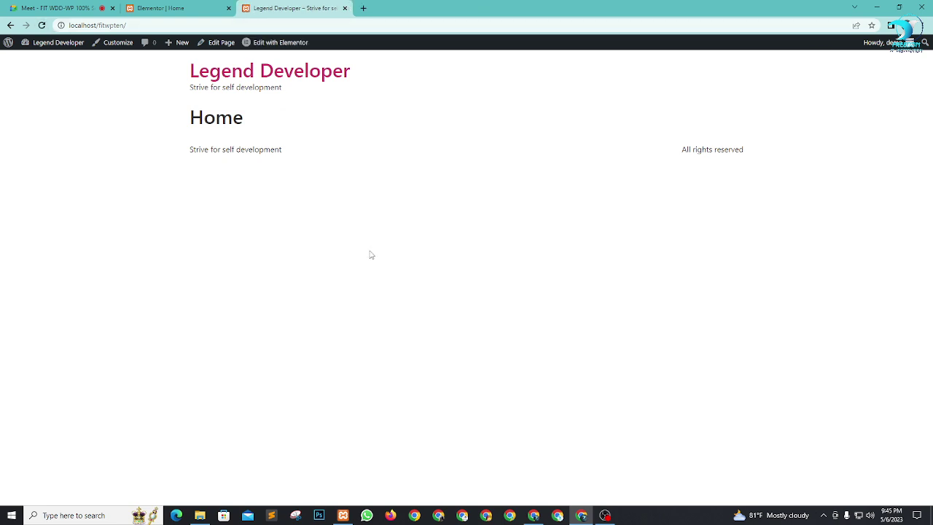
click(169, 7)
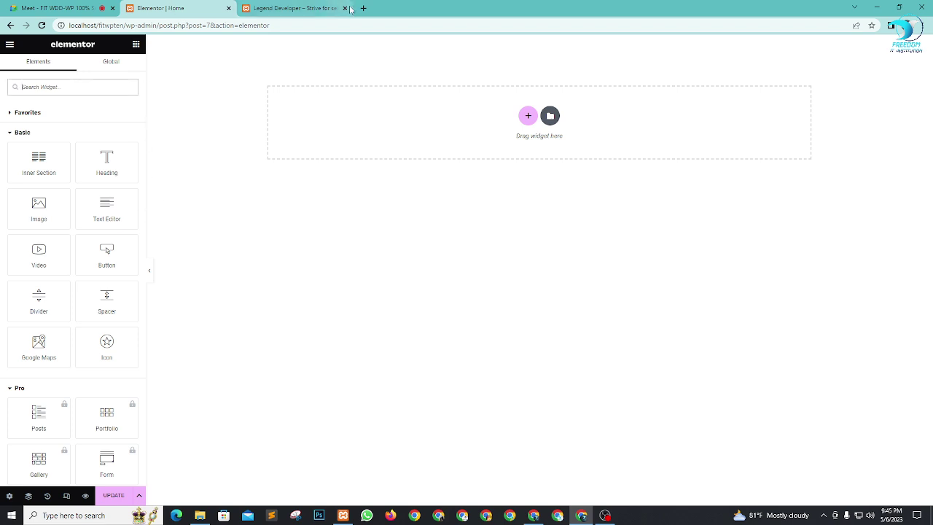
Step: Preview the Home page changes and open the admin Dashboard in a new tab, then return to Elementor
click(85, 496)
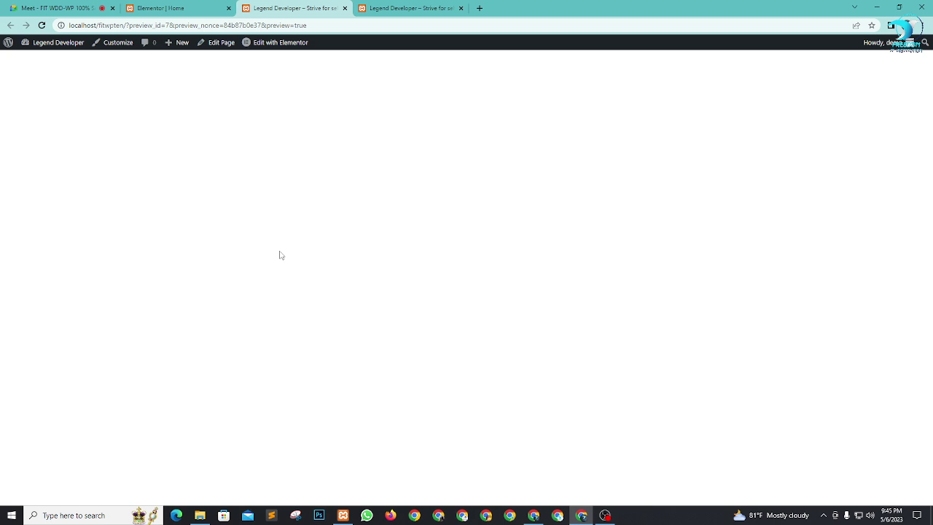
click(408, 8)
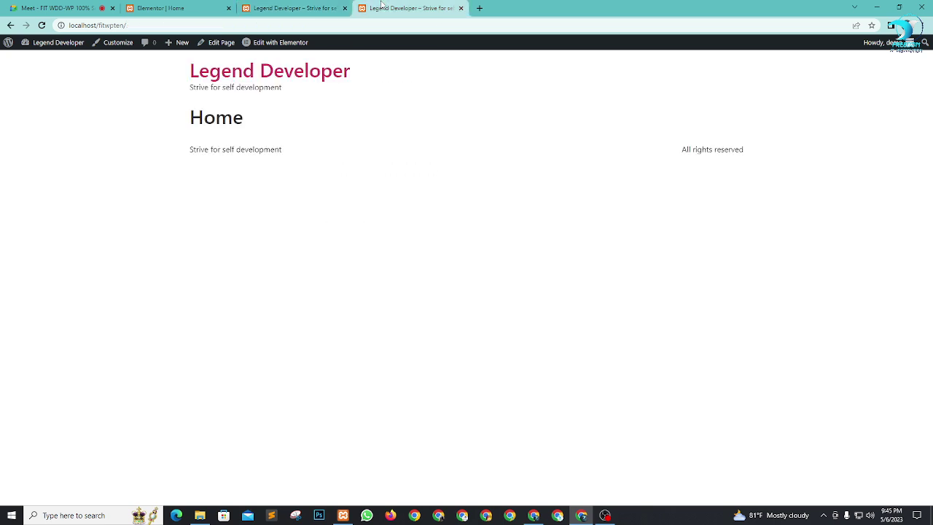
mouse_move(44, 44)
click(45, 62)
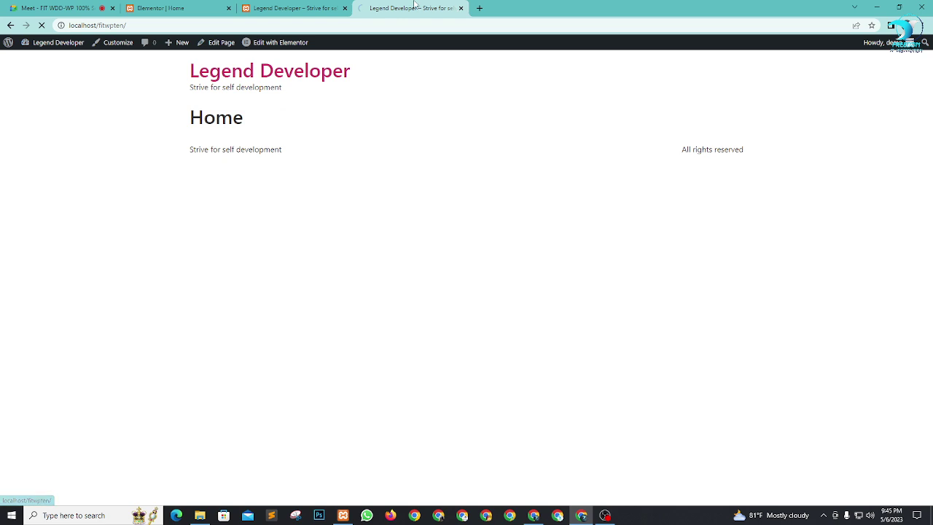
drag(413, 7, 182, 8)
click(328, 8)
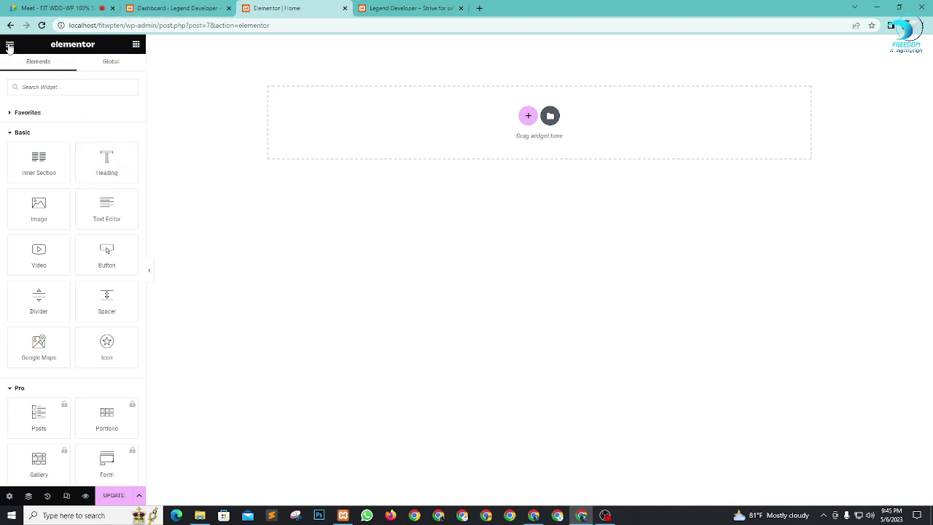
Step: Open Site Settings > Global Colors and set Primary to black #000000
click(10, 46)
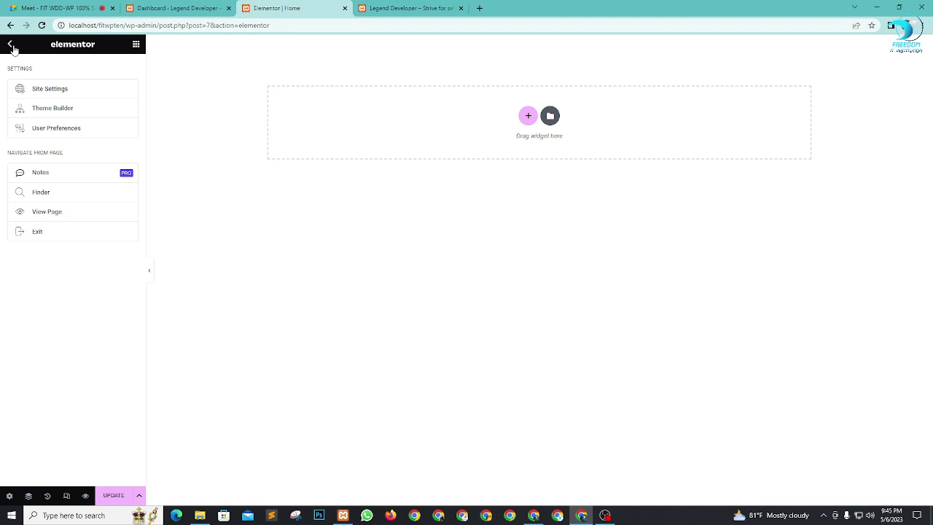
click(53, 92)
click(11, 45)
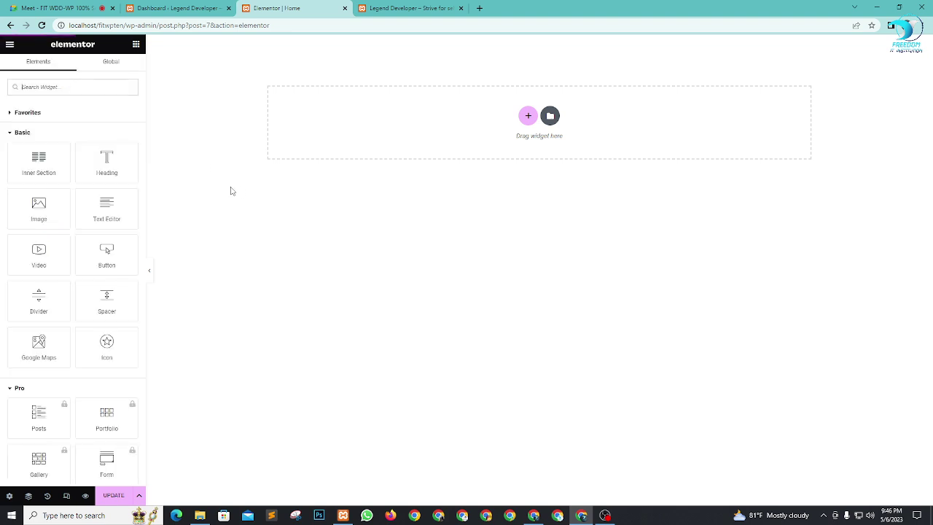
click(9, 47)
click(43, 92)
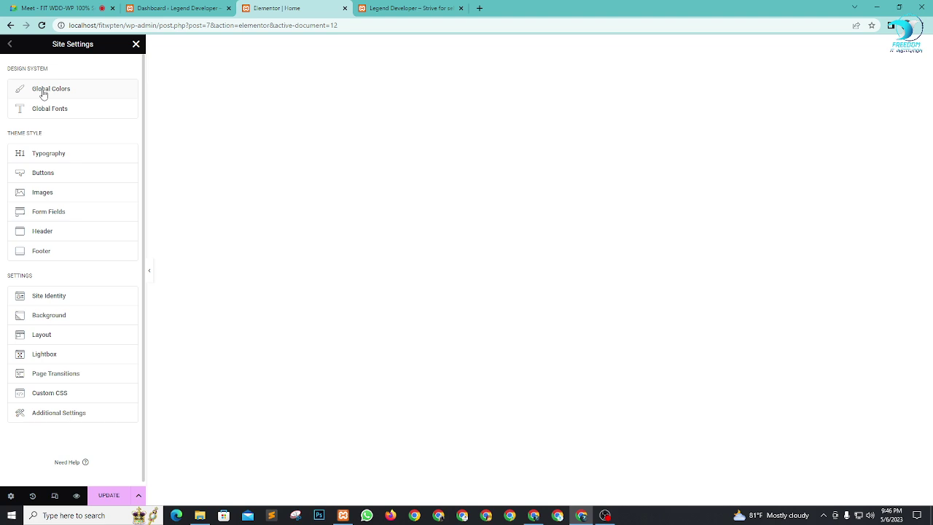
click(43, 92)
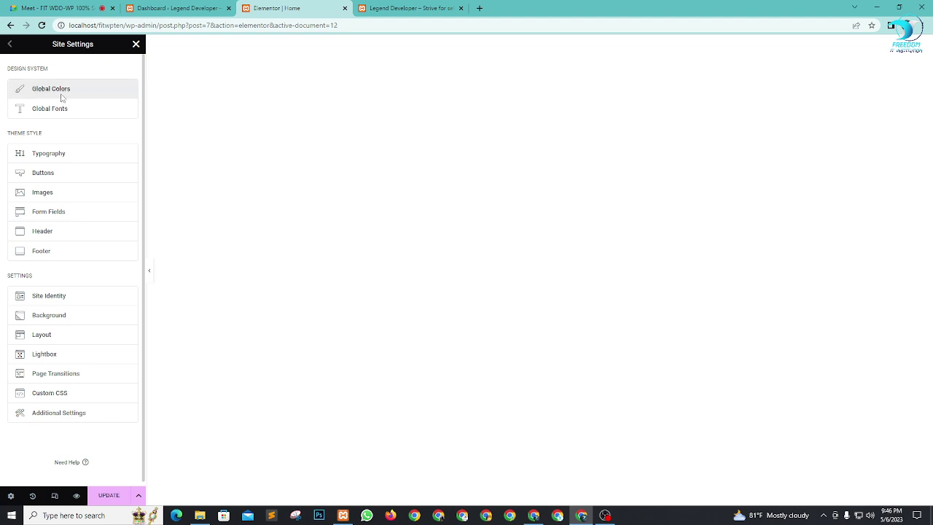
click(129, 97)
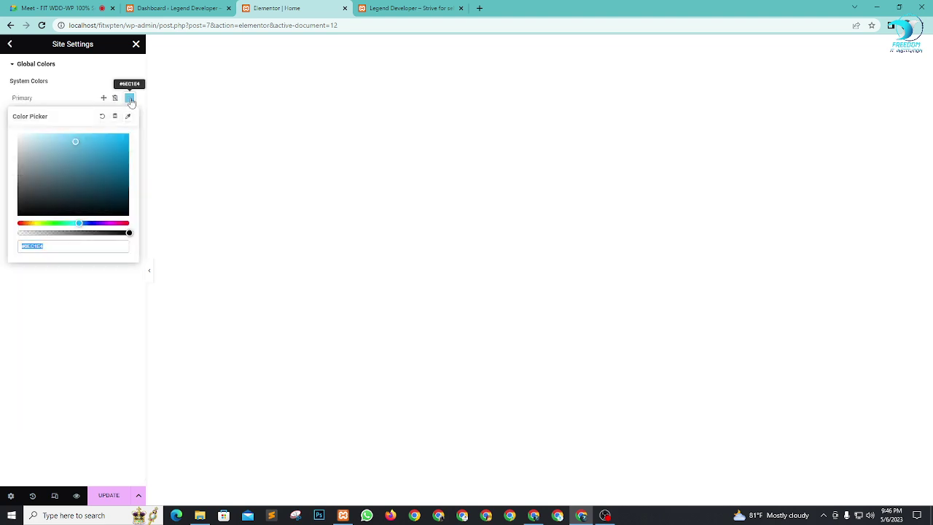
drag(49, 197, 3, 233)
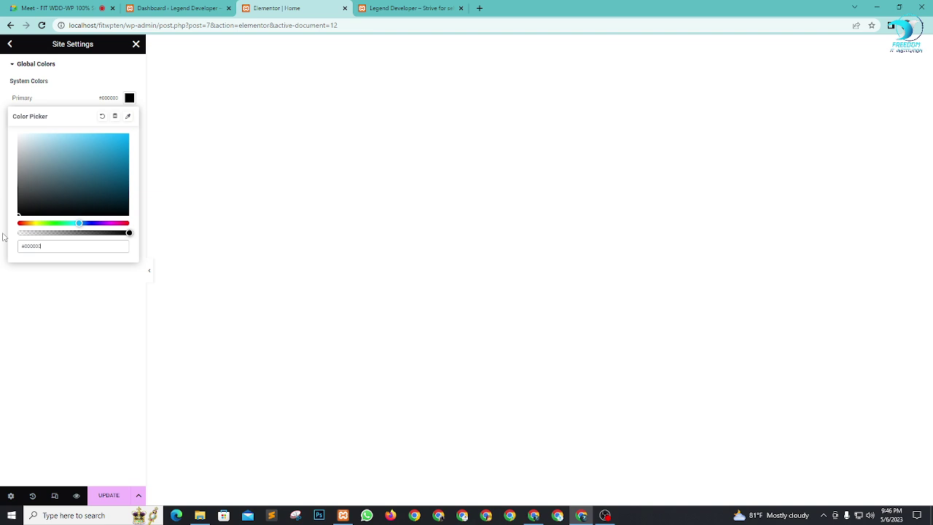
click(57, 300)
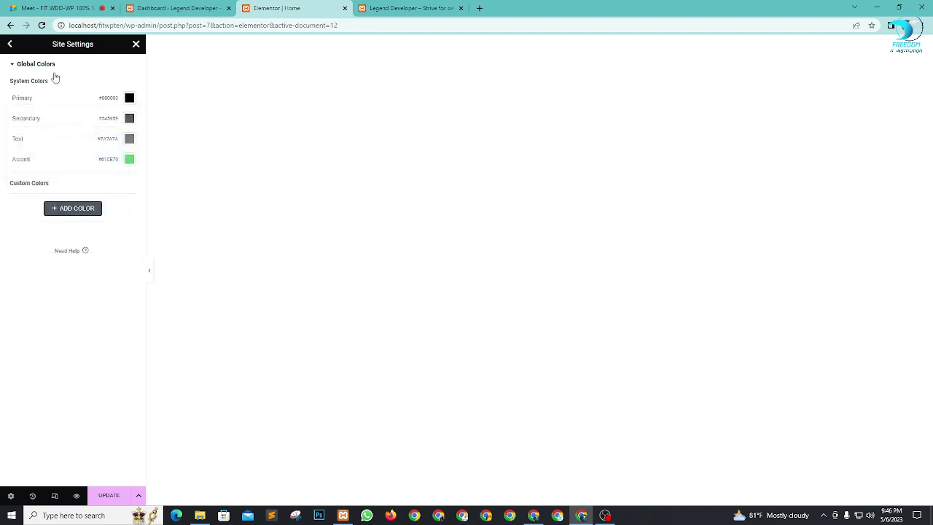
Step: Set the Secondary global colour to orange #F48C0D
click(129, 118)
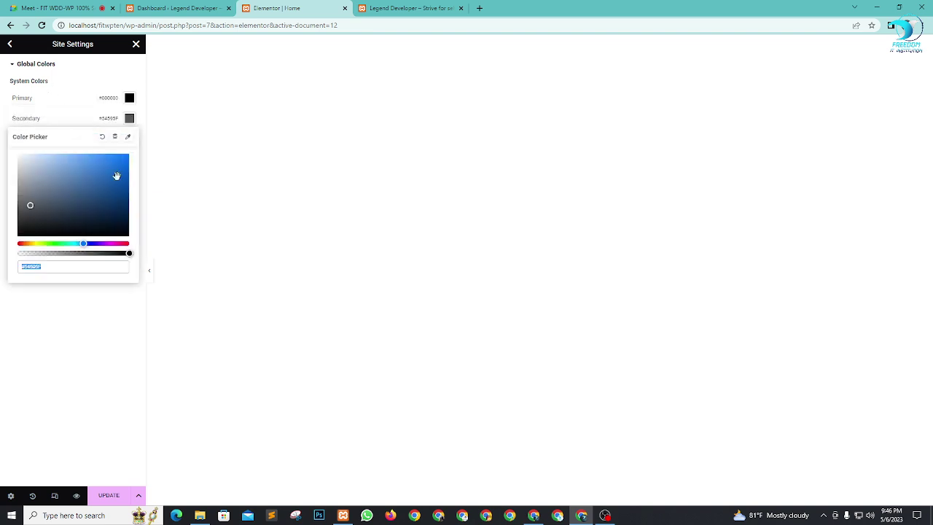
drag(35, 244, 24, 244)
mouse_move(98, 162)
mouse_down()
mouse_move(108, 169)
mouse_move(119, 160)
mouse_move(99, 164)
mouse_up()
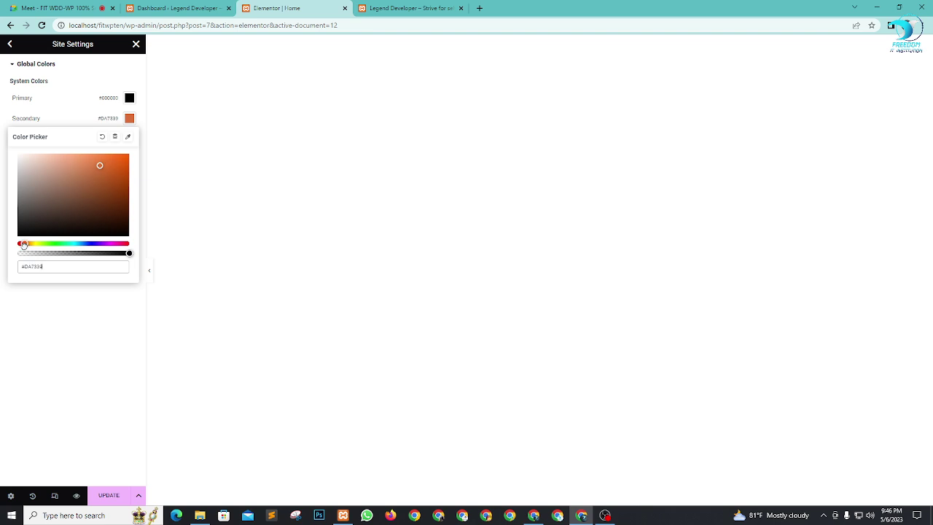
drag(24, 245, 27, 245)
drag(117, 161, 123, 158)
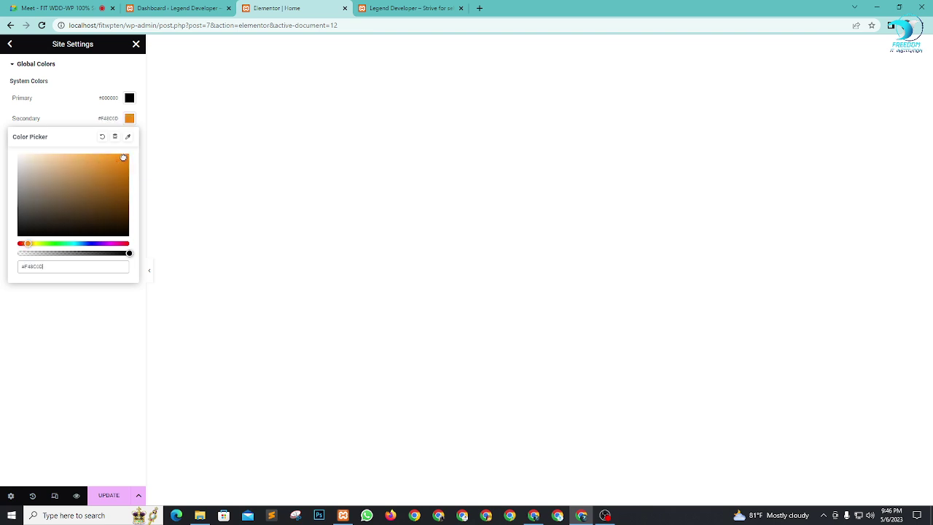
click(73, 115)
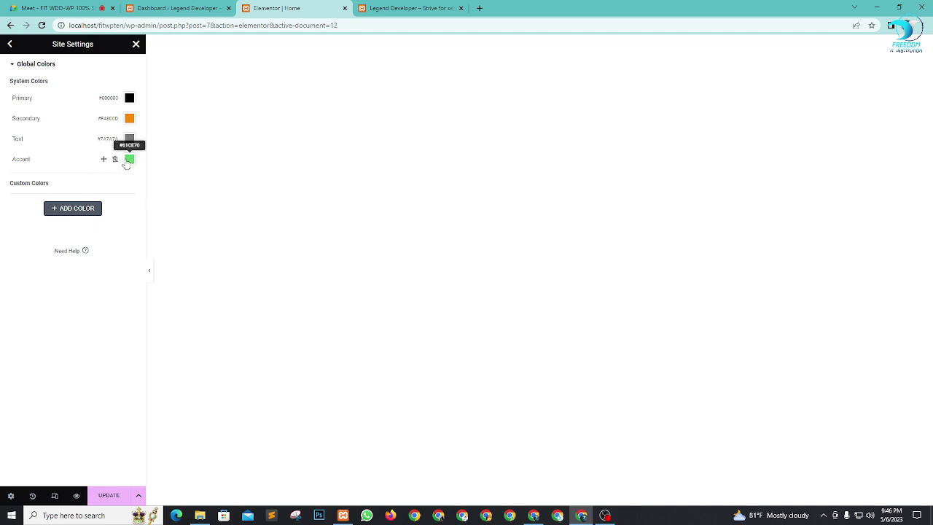
Step: Set the Accent global colour to blue #0D03EC
click(66, 7)
click(559, 87)
click(290, 7)
click(129, 160)
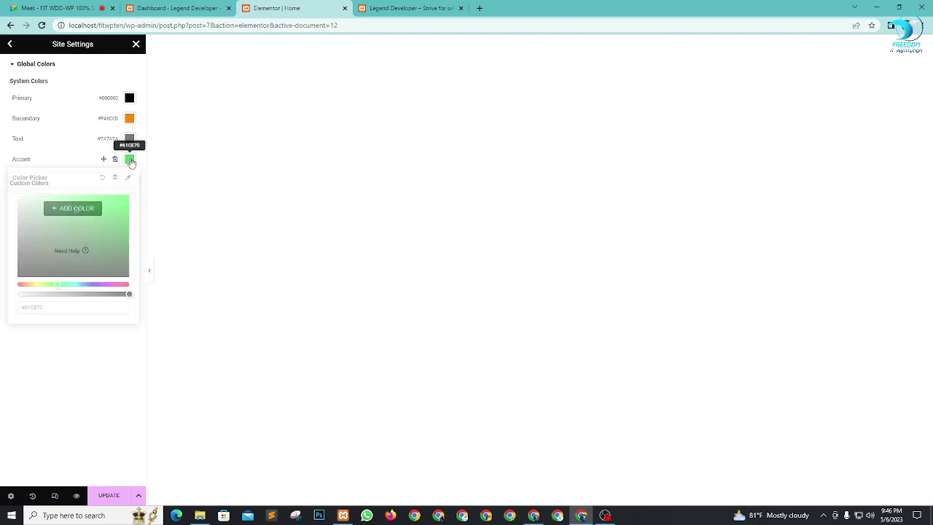
click(114, 160)
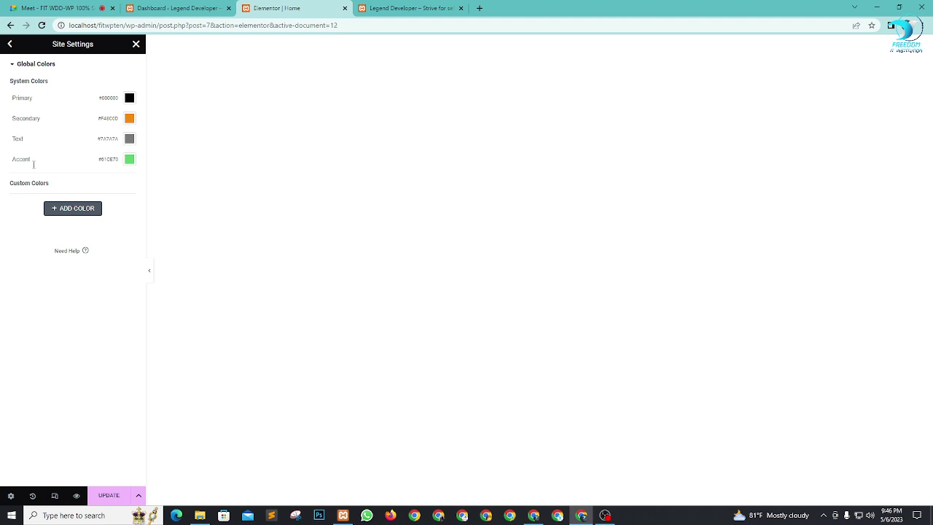
click(131, 163)
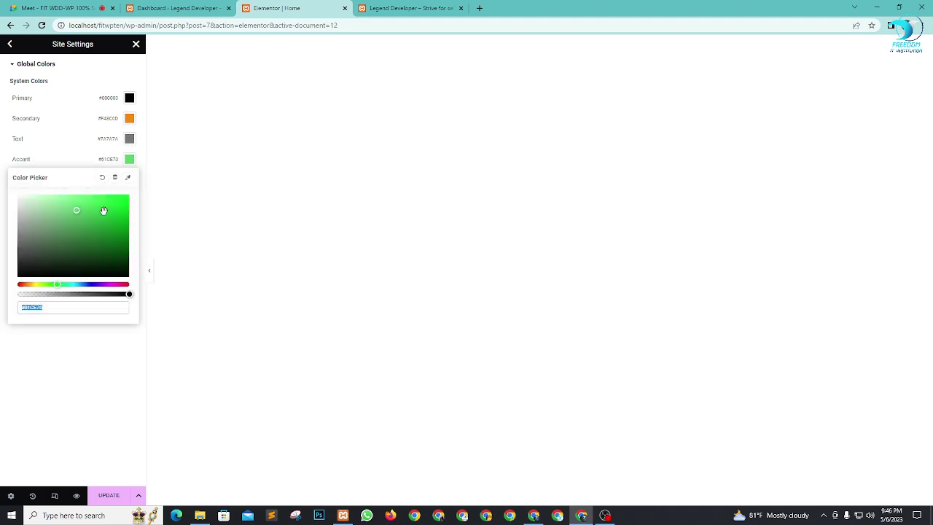
drag(86, 283, 92, 284)
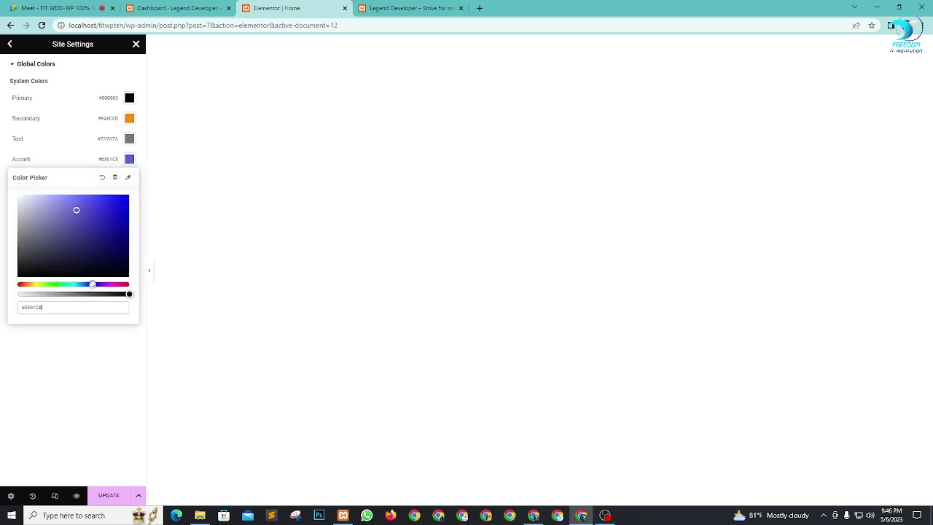
drag(103, 219, 129, 200)
click(89, 394)
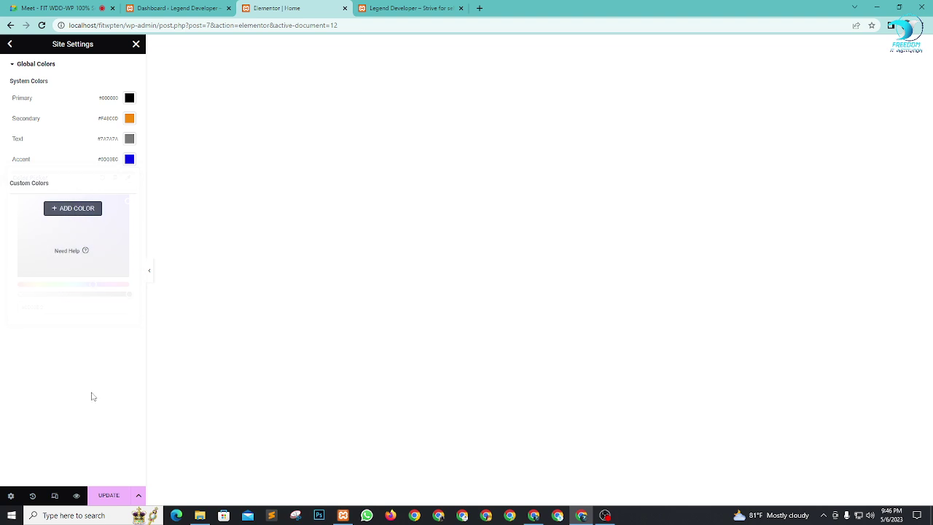
Step: Add a custom global colour named 'red' set to #FF0000, save, and return to Site Settings
click(77, 208)
click(47, 199)
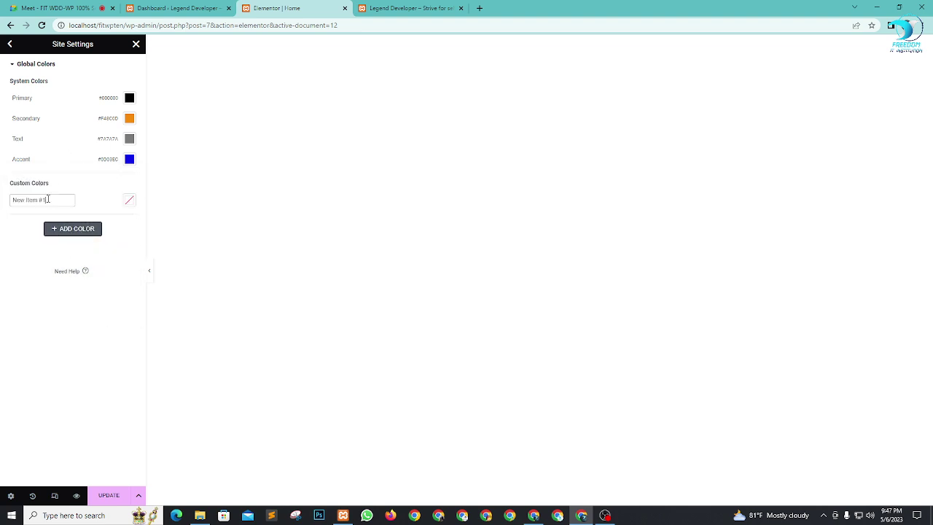
key(ctrl+a)
text(t)
click(129, 199)
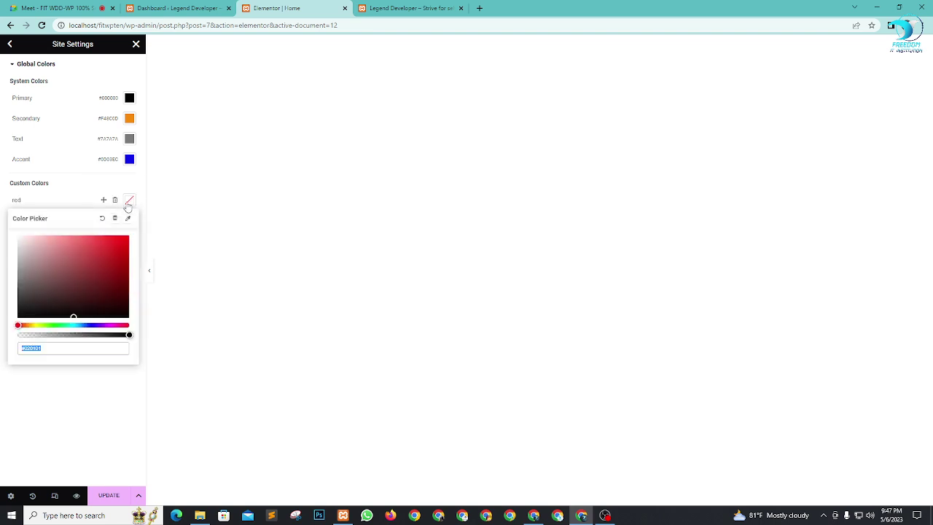
click(121, 240)
click(74, 436)
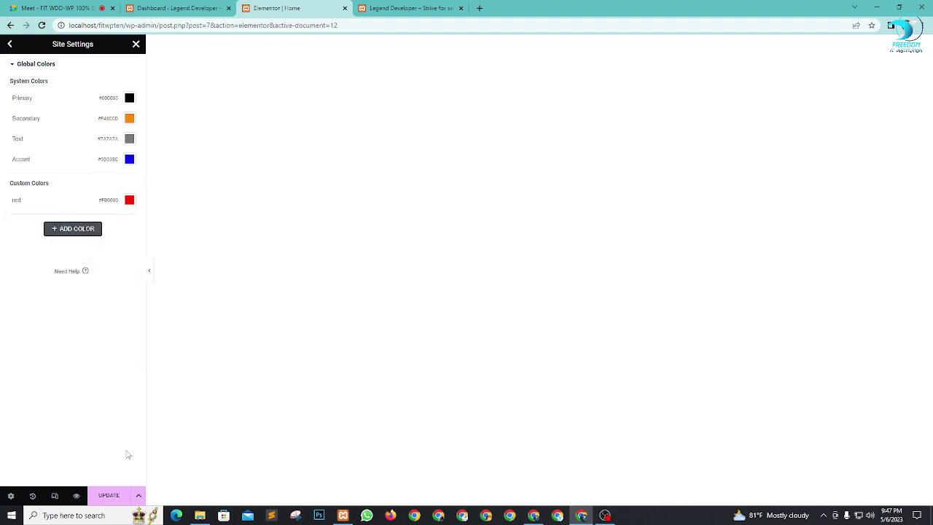
click(110, 496)
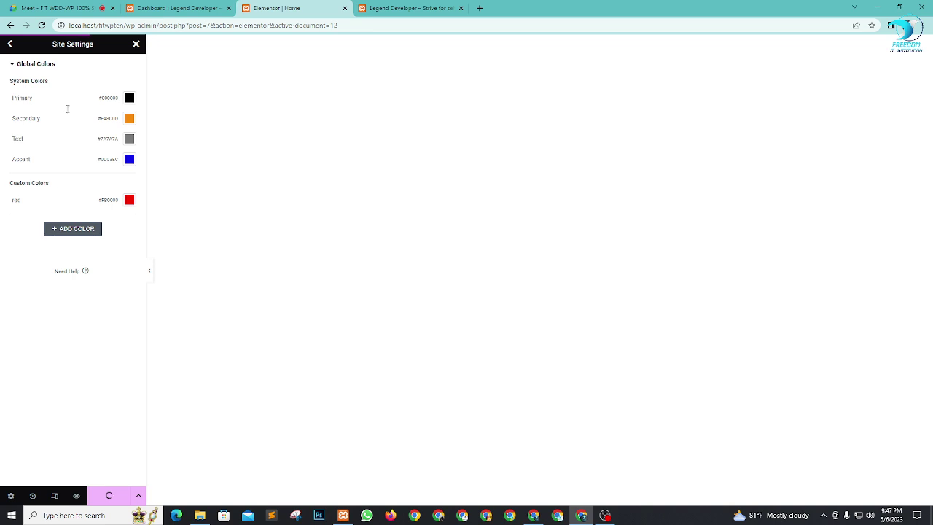
click(9, 45)
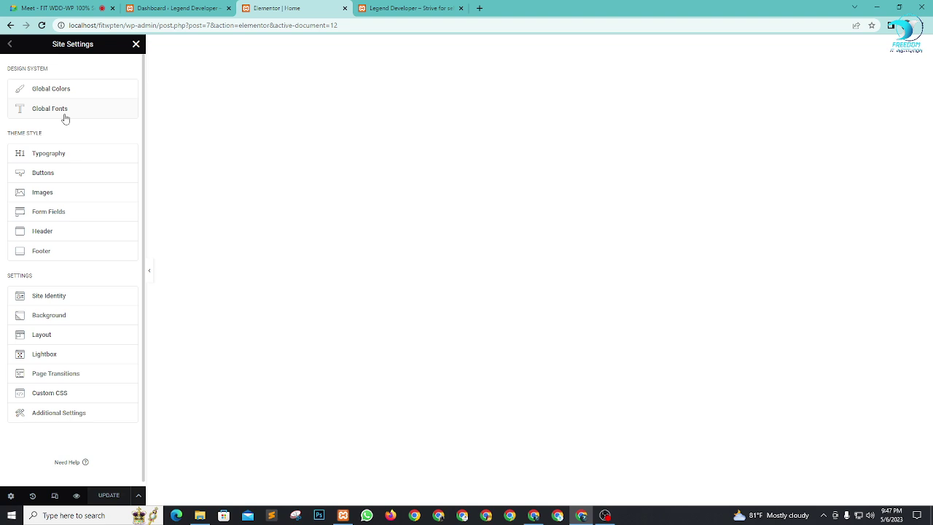
click(65, 116)
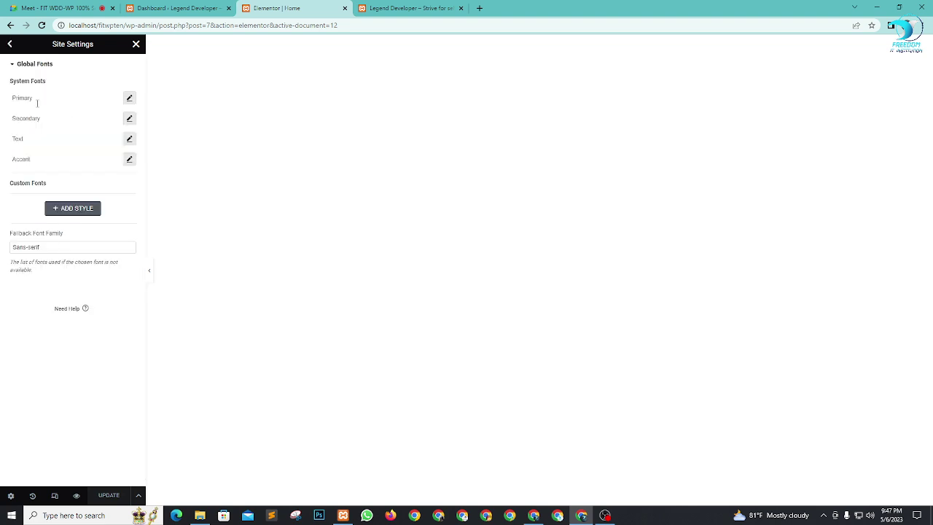
click(130, 98)
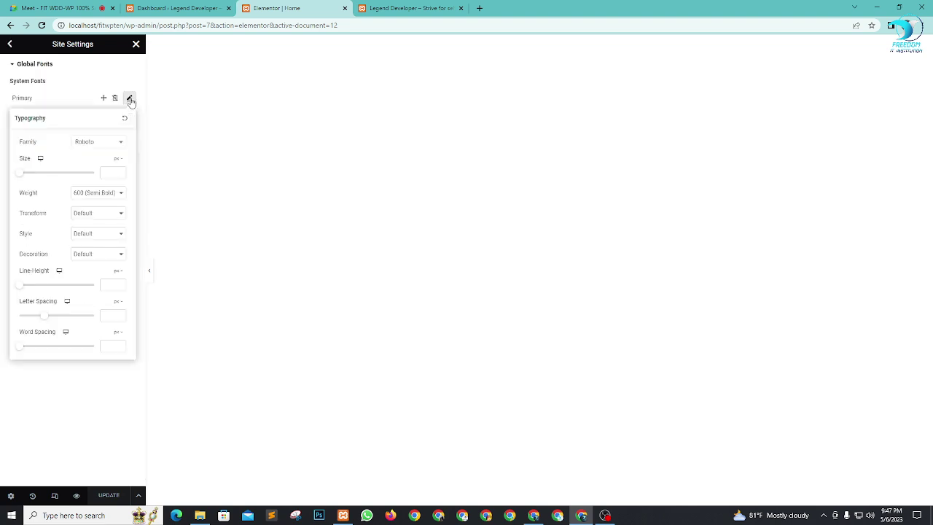
click(110, 144)
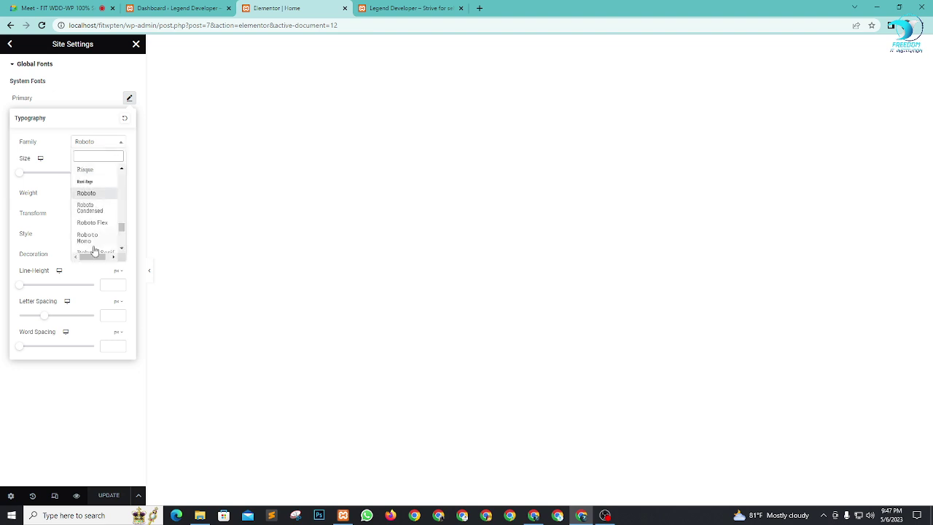
click(57, 95)
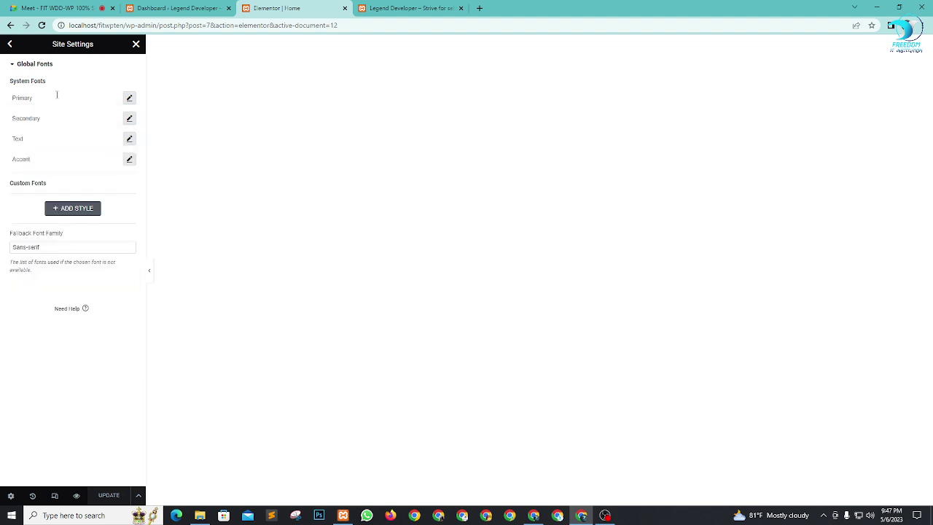
click(8, 45)
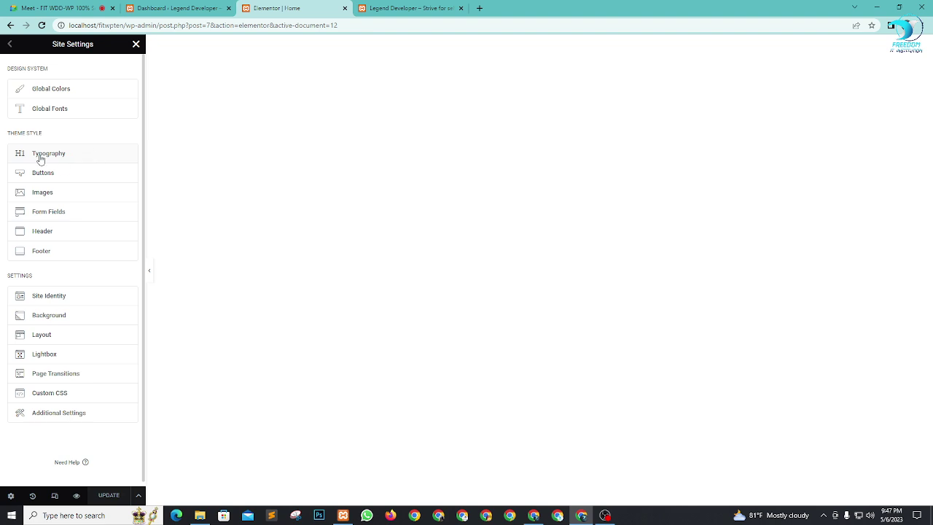
Step: Show the Site Identity panel with site name, tagline and empty logo and favicon slots
click(73, 158)
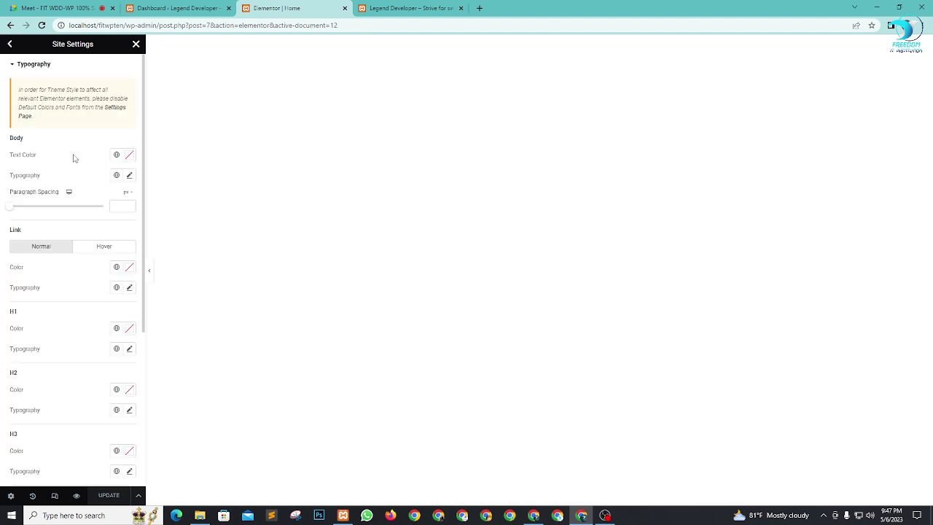
click(10, 44)
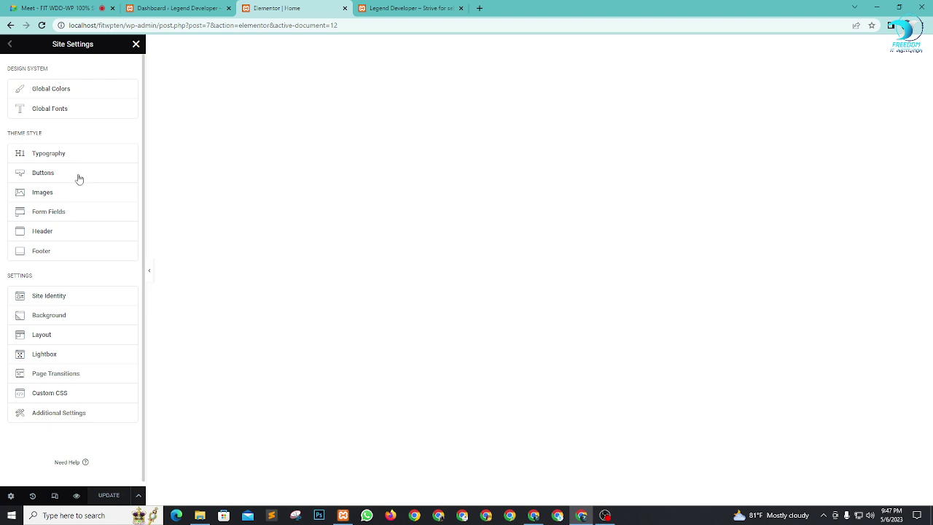
scroll(78, 197, down, 1)
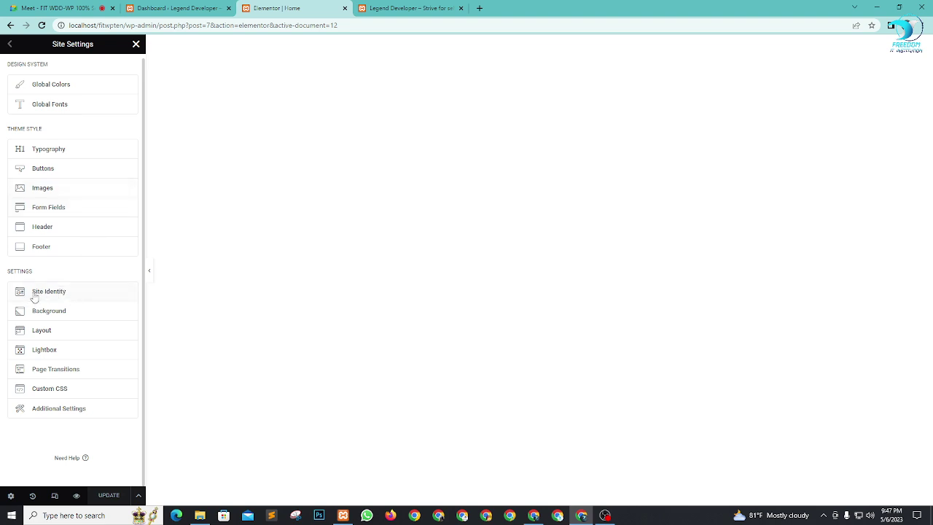
click(80, 298)
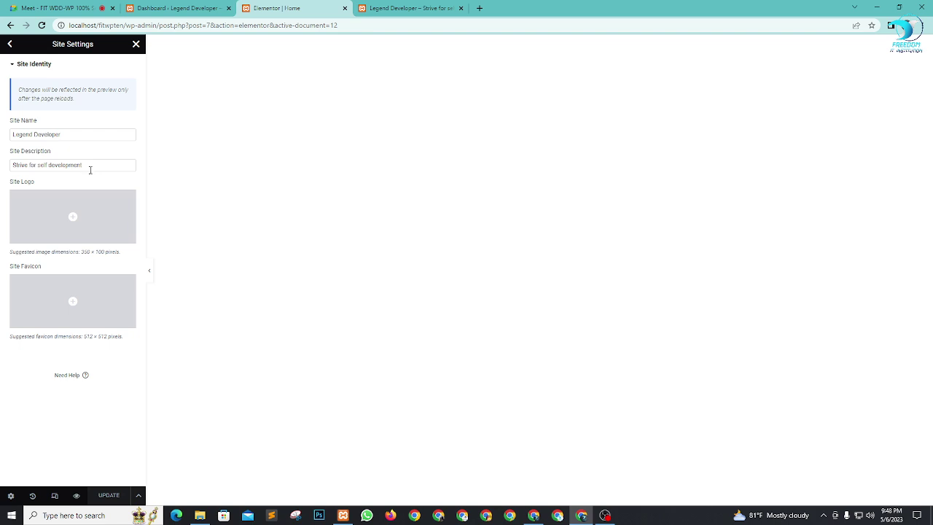
Step: Open the Insert Media dialog from the Site Logo placeholder
mouse_move(70, 228)
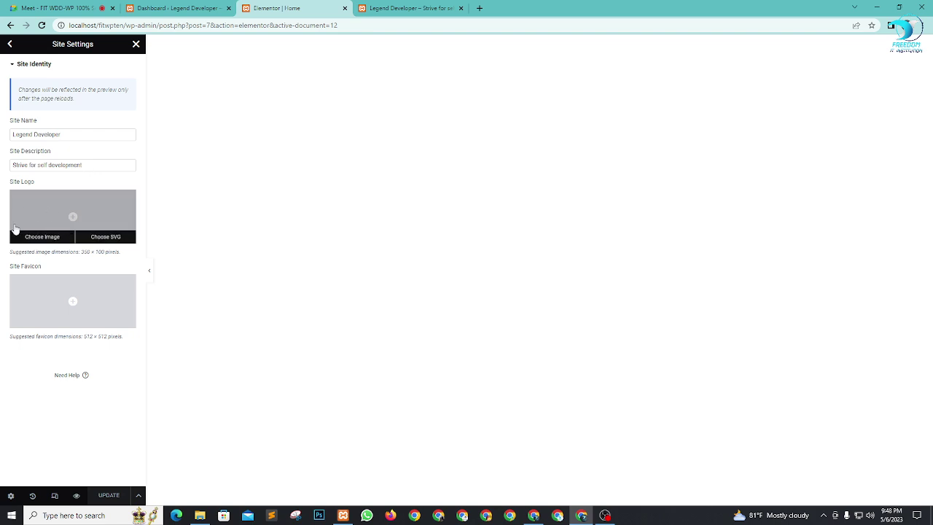
click(72, 217)
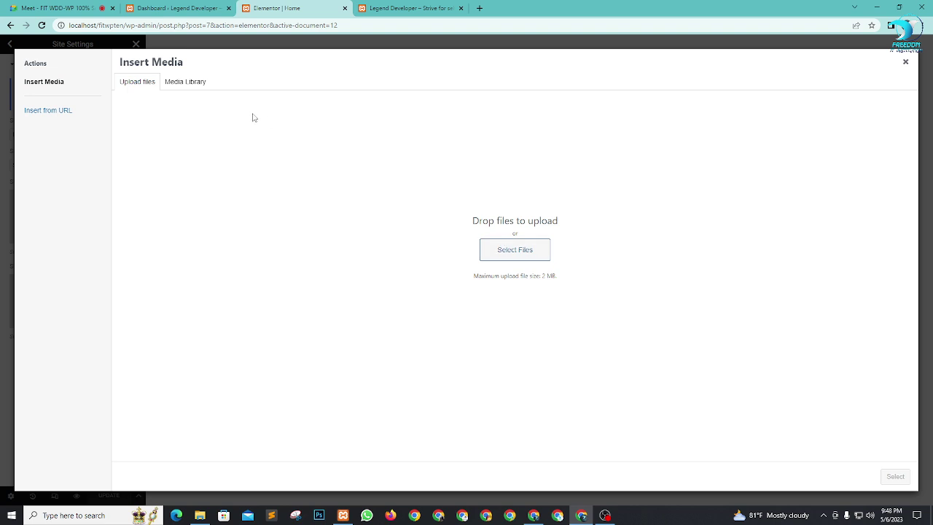
Step: Upload the Kinix logo PNG (245 × 100 px) from Downloads into the Media Library
click(191, 83)
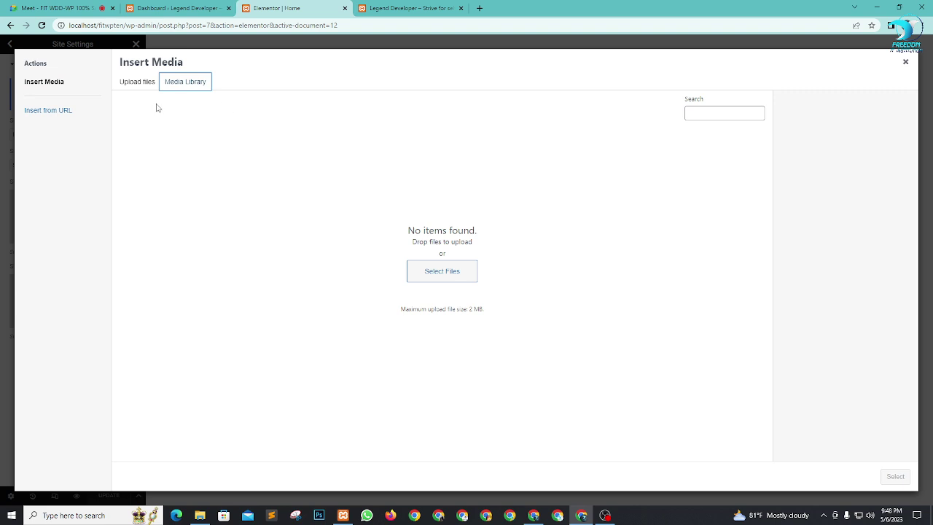
click(134, 87)
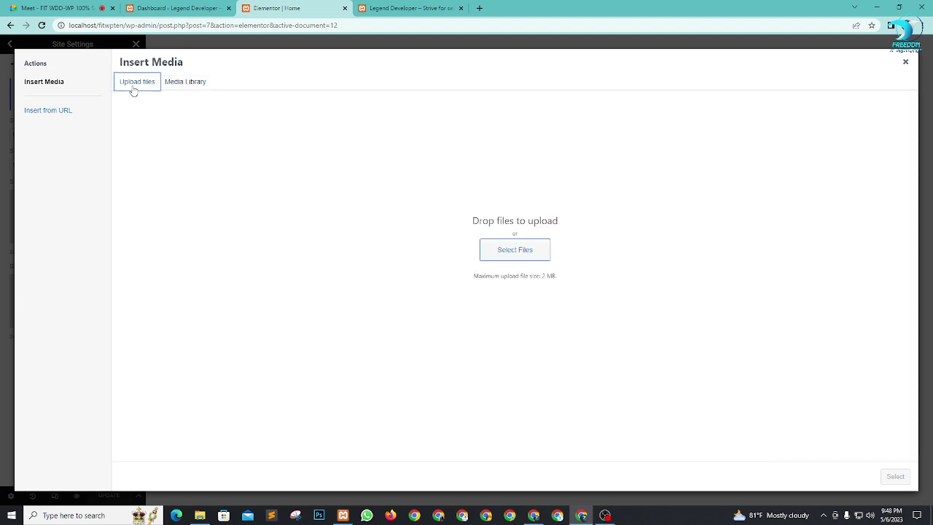
click(512, 250)
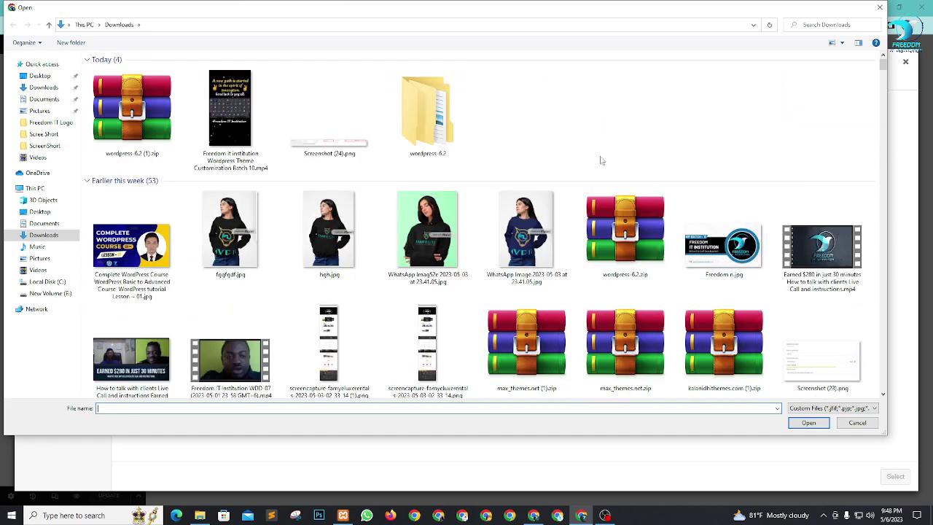
scroll(443, 210, down, 2)
scroll(557, 233, down, 2)
scroll(558, 233, up, 4)
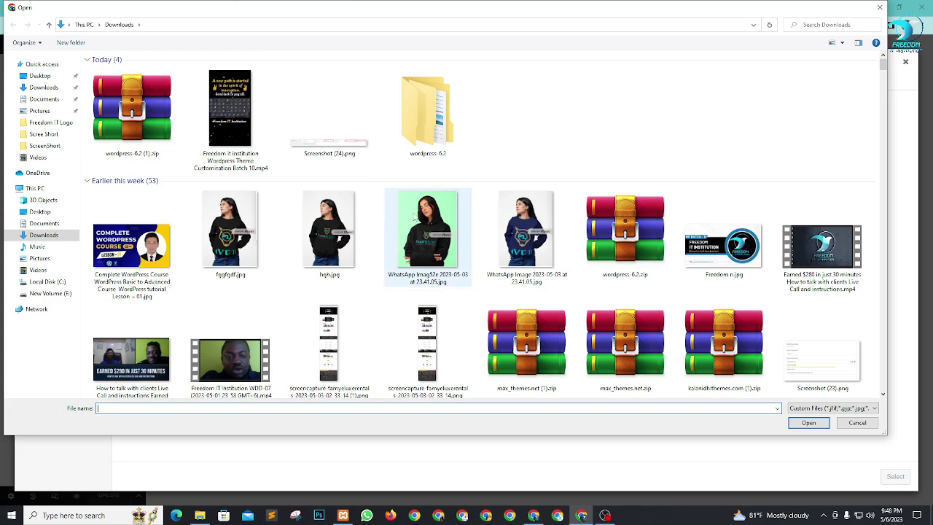
scroll(503, 197, down, 2)
scroll(543, 218, down, 3)
scroll(524, 211, down, 6)
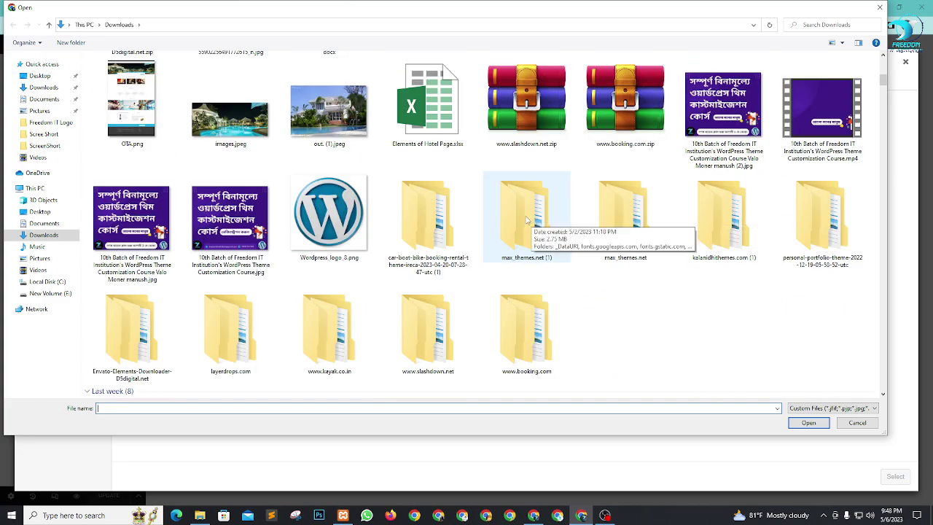
scroll(623, 257, down, 3)
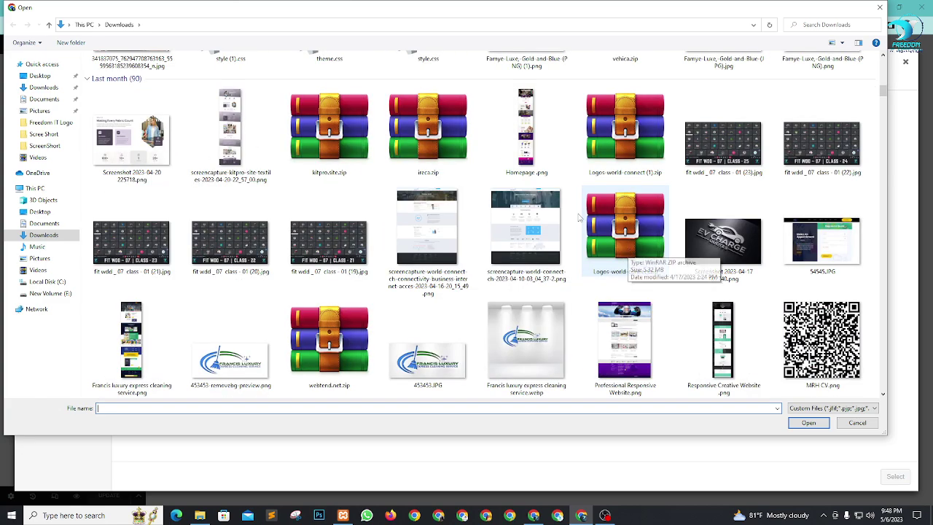
scroll(474, 240, down, 3)
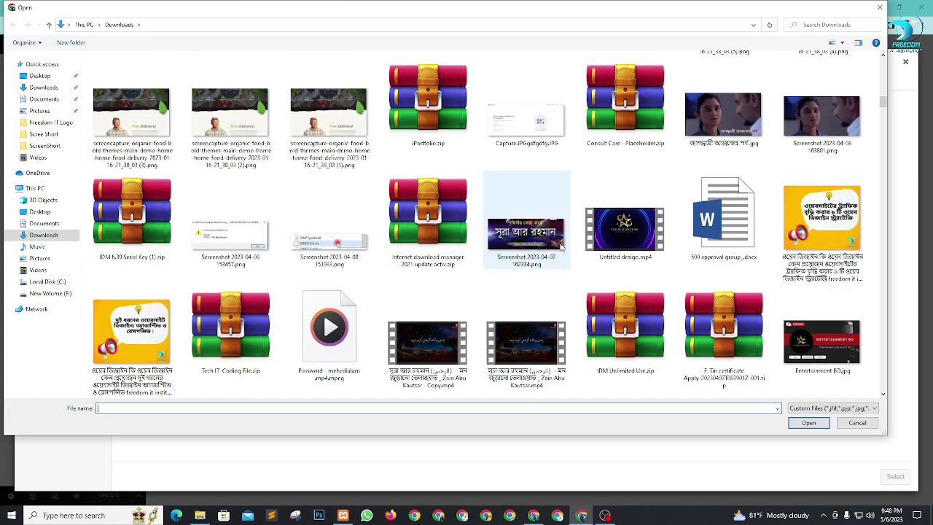
scroll(467, 262, down, 10)
scroll(490, 274, down, 8)
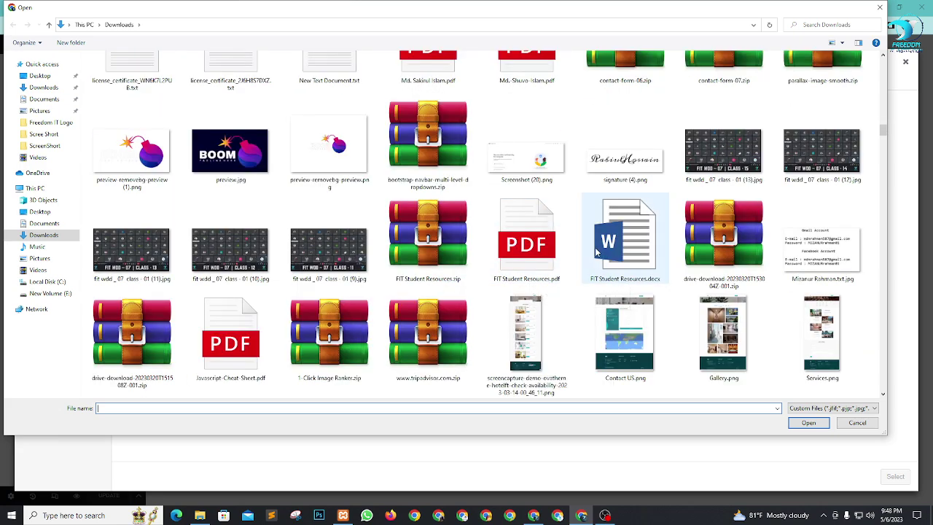
scroll(581, 263, down, 3)
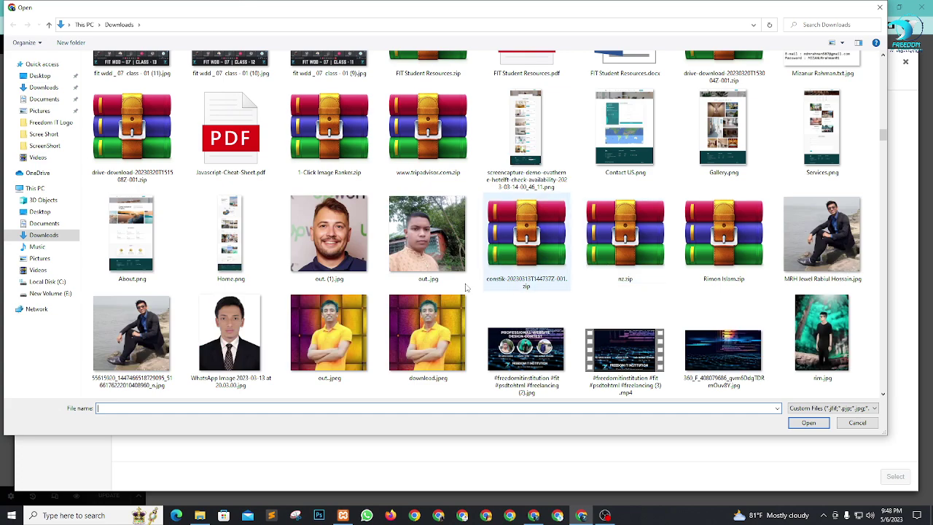
scroll(474, 284, down, 3)
scroll(425, 292, up, 3)
scroll(425, 291, down, 10)
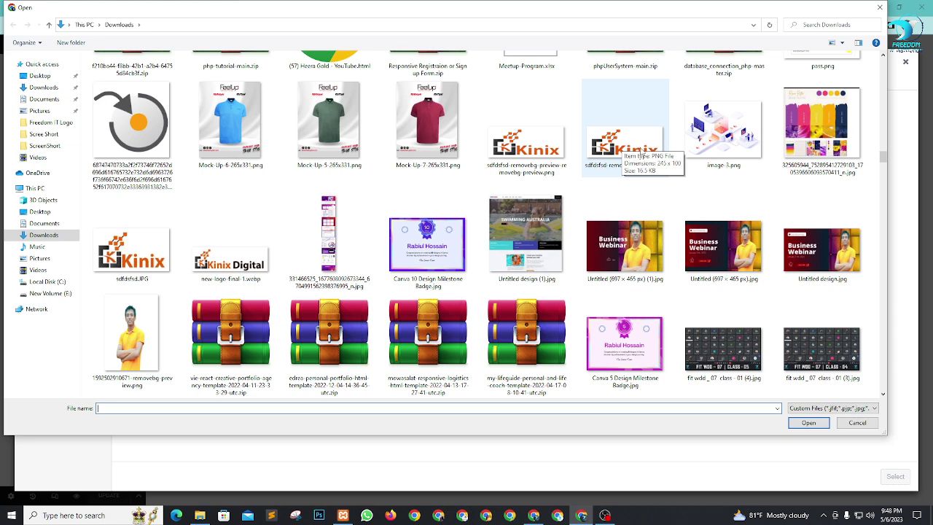
click(539, 157)
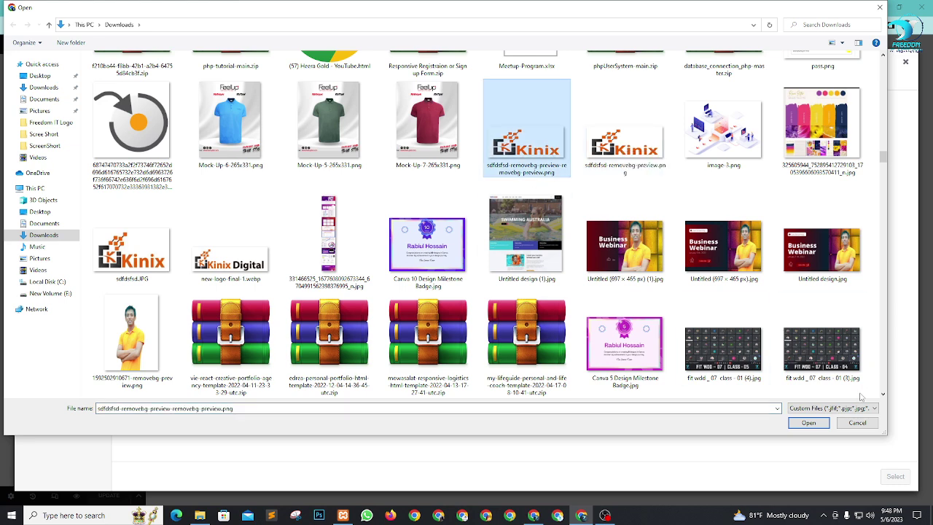
click(809, 423)
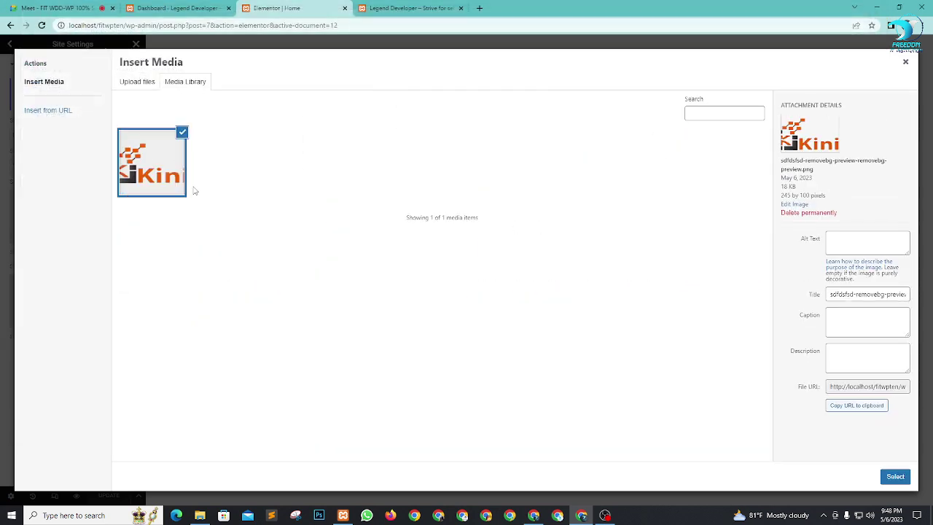
Step: Select the uploaded Kinix image as the Site Logo, then choose it again as the Site Favicon
click(890, 476)
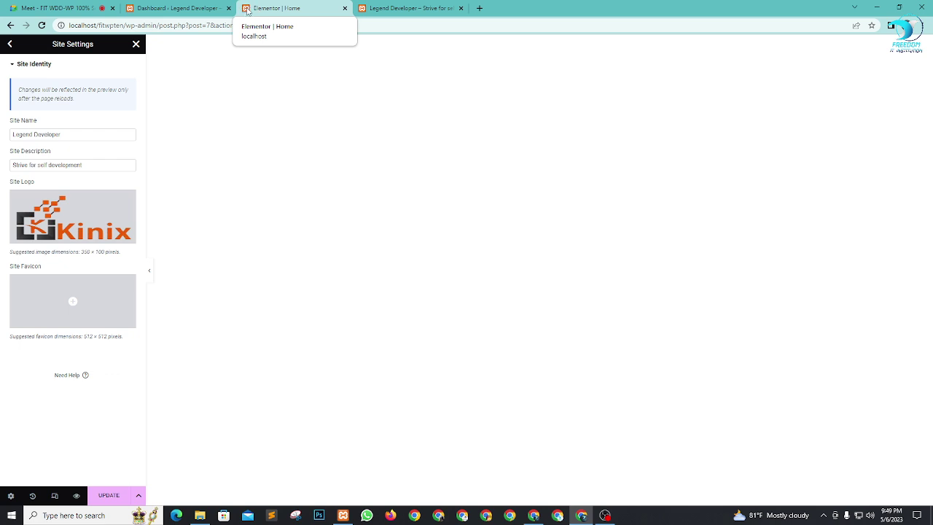
click(85, 296)
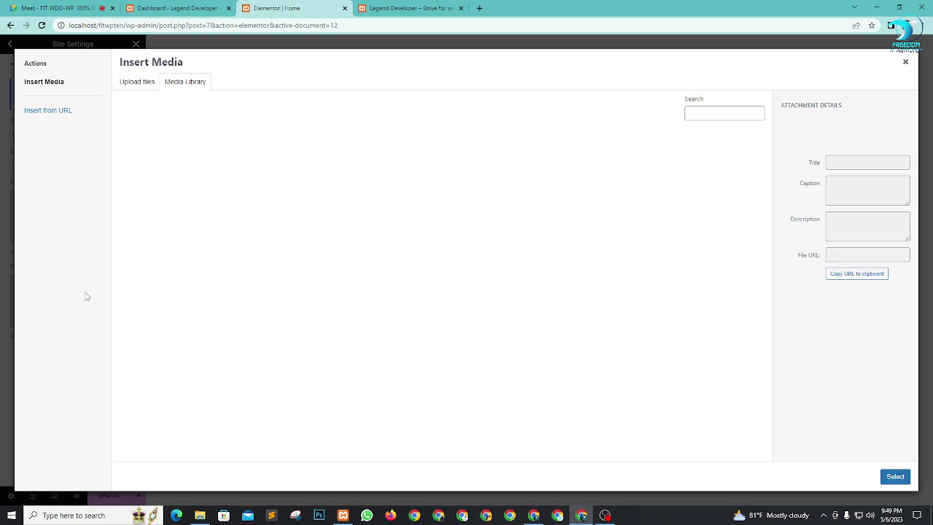
click(157, 154)
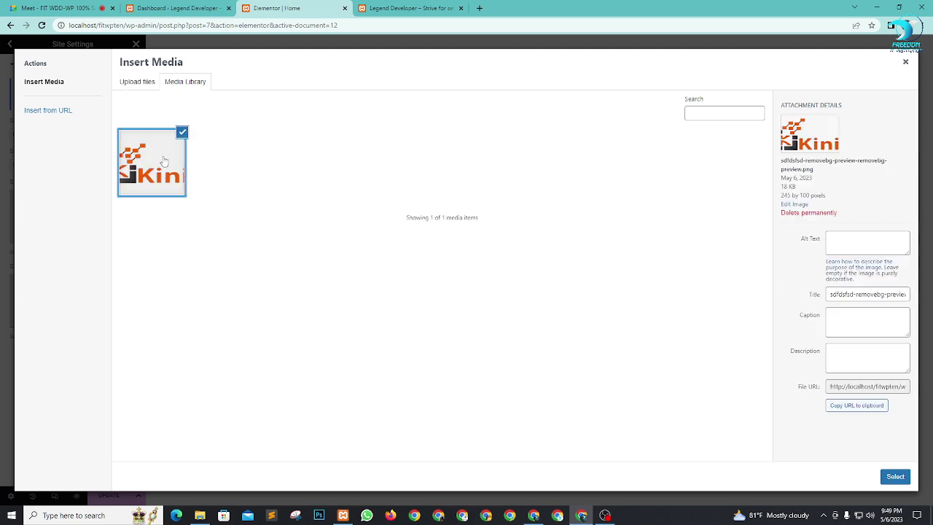
click(896, 477)
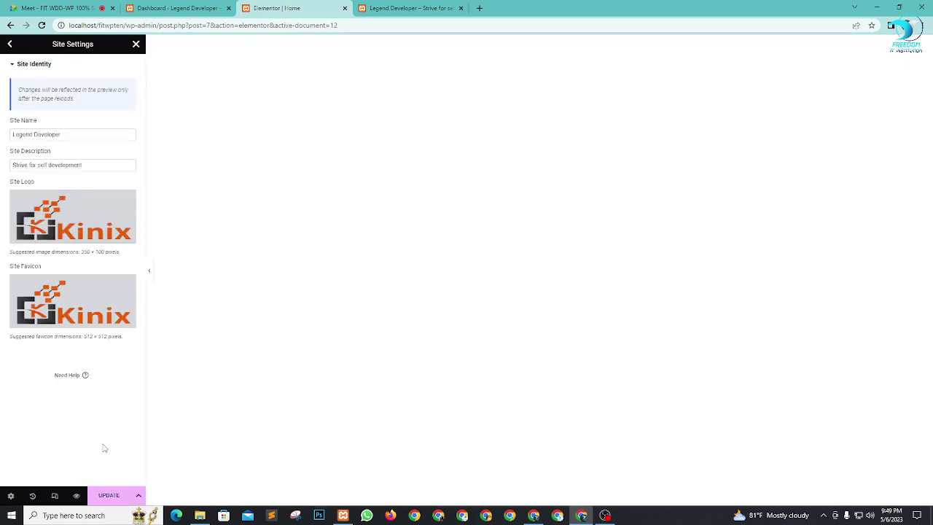
Step: Save the Site Identity changes and go back to the Site Settings list in the Home editor
click(109, 495)
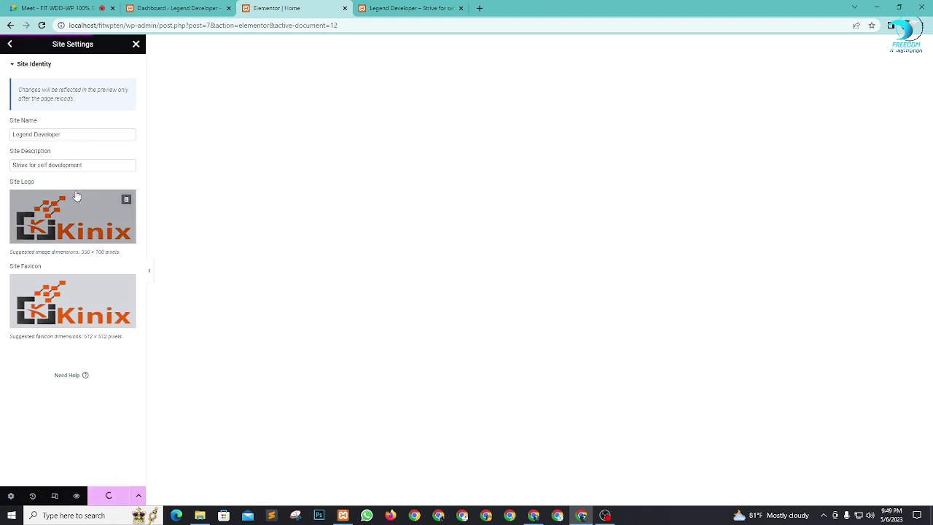
click(408, 8)
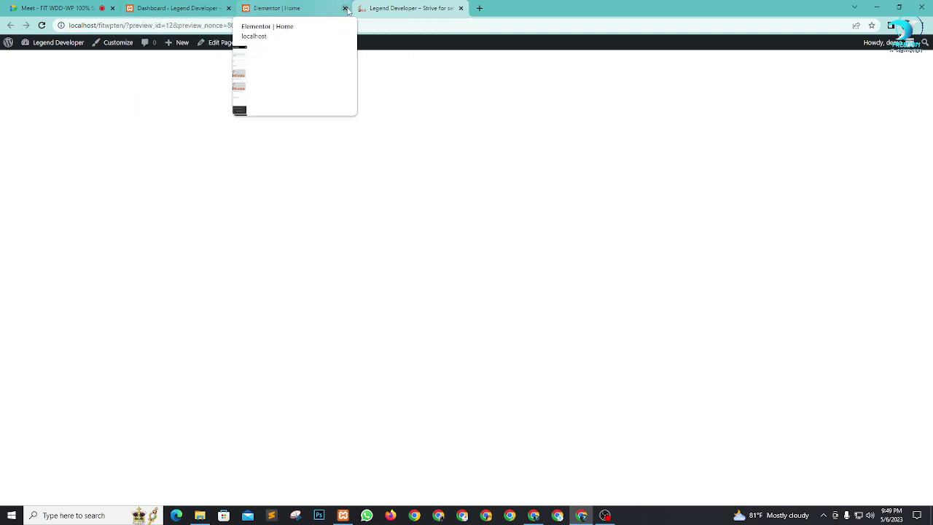
click(282, 6)
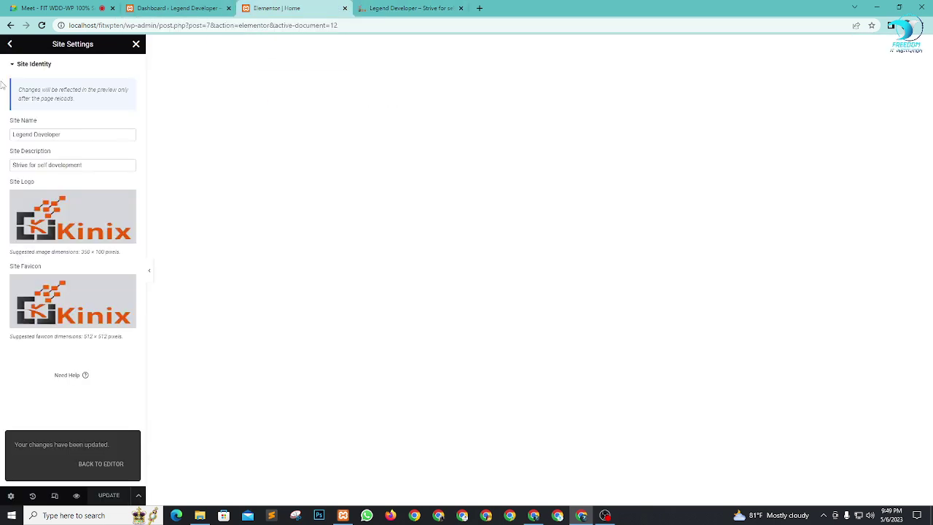
click(11, 46)
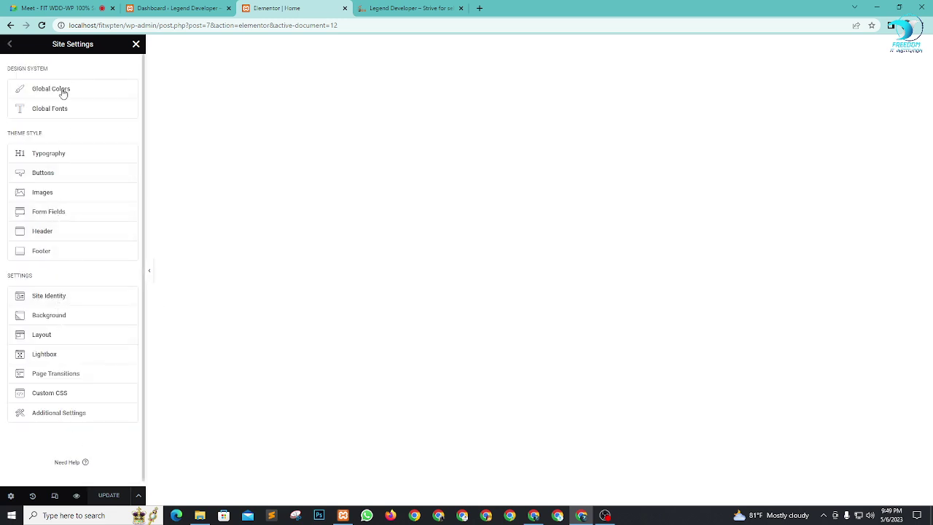
Step: Close Site Settings and bring up the new-section column structure picker on the Home page
click(136, 44)
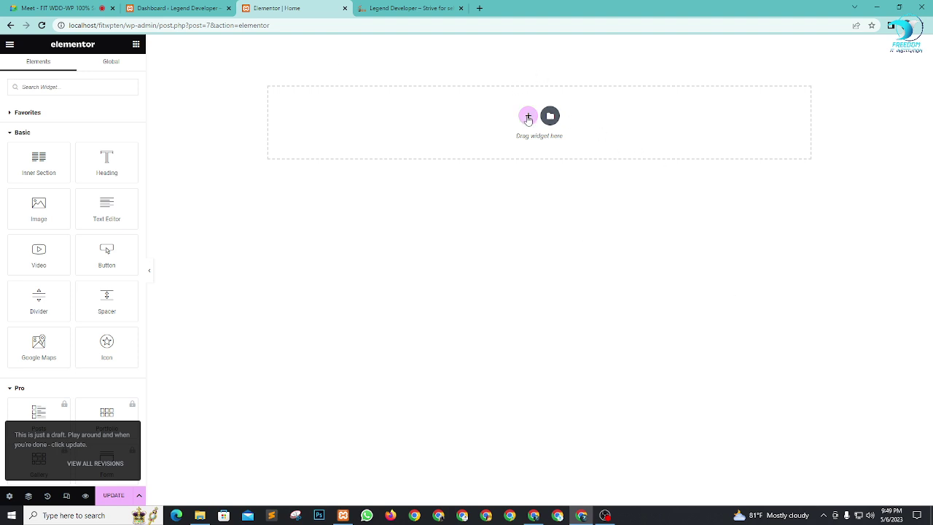
click(528, 118)
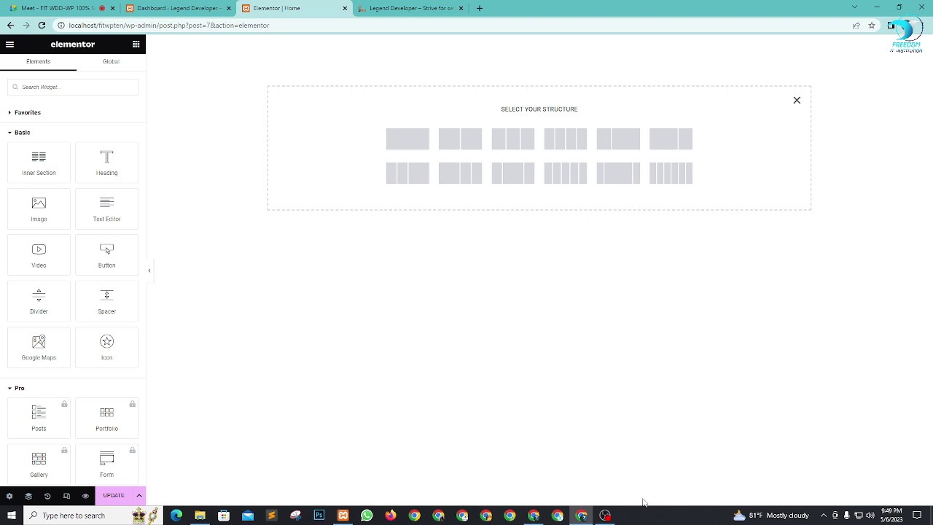
Step: Minimize Chrome and the htdocs window, then open New Microsoft Excel Worksheet from the desktop
click(877, 7)
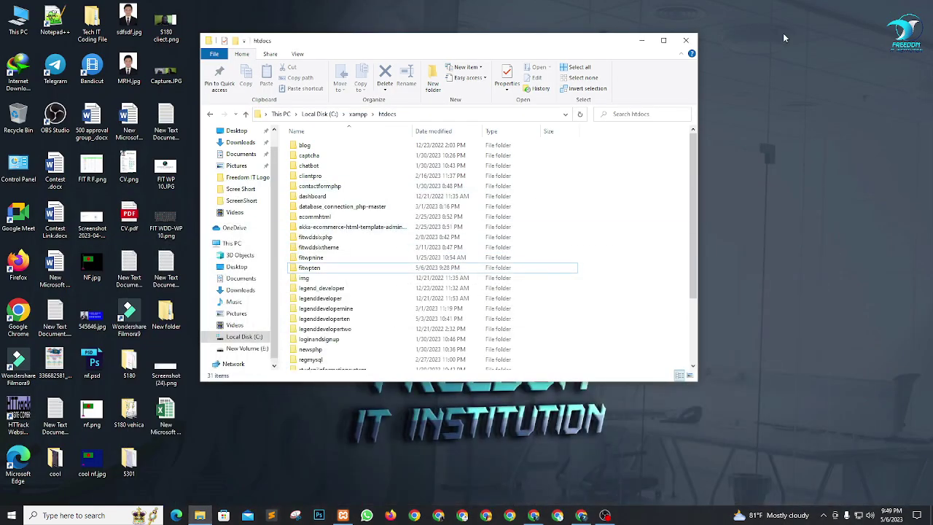
click(642, 40)
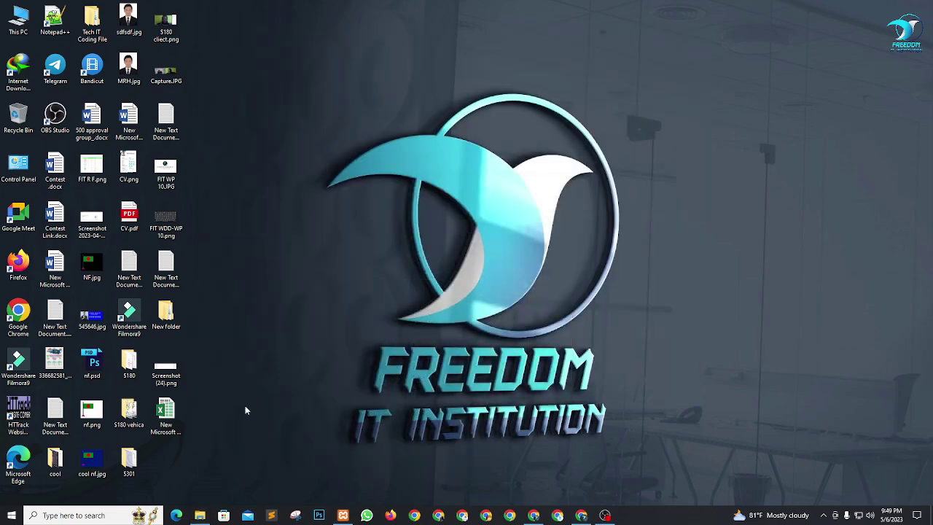
double_click(162, 414)
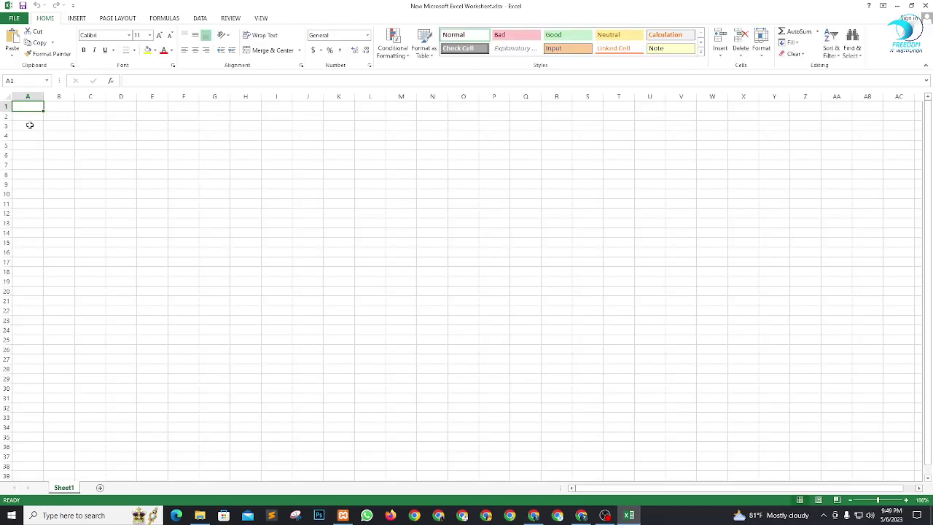
Step: Select rows 3 and 5, columns E and I–L, and single cells E9, B12 and J10
click(5, 125)
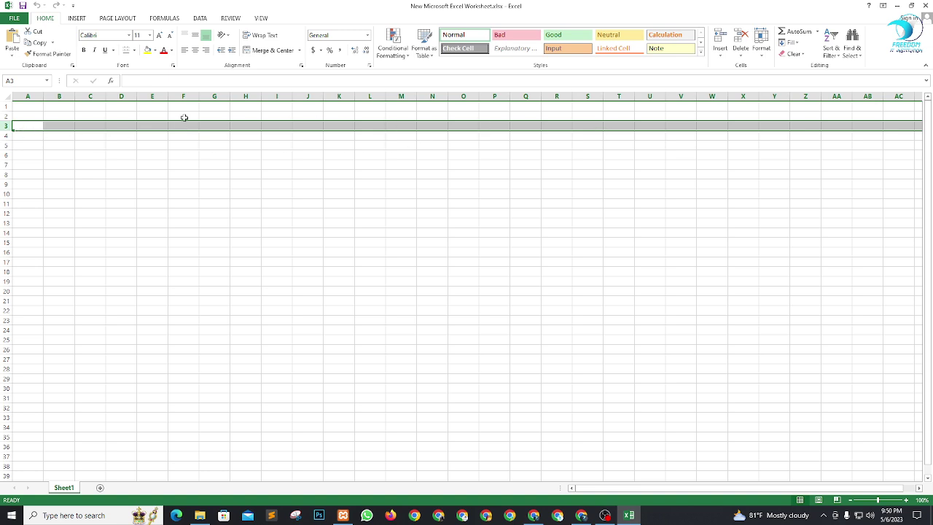
click(150, 181)
click(161, 97)
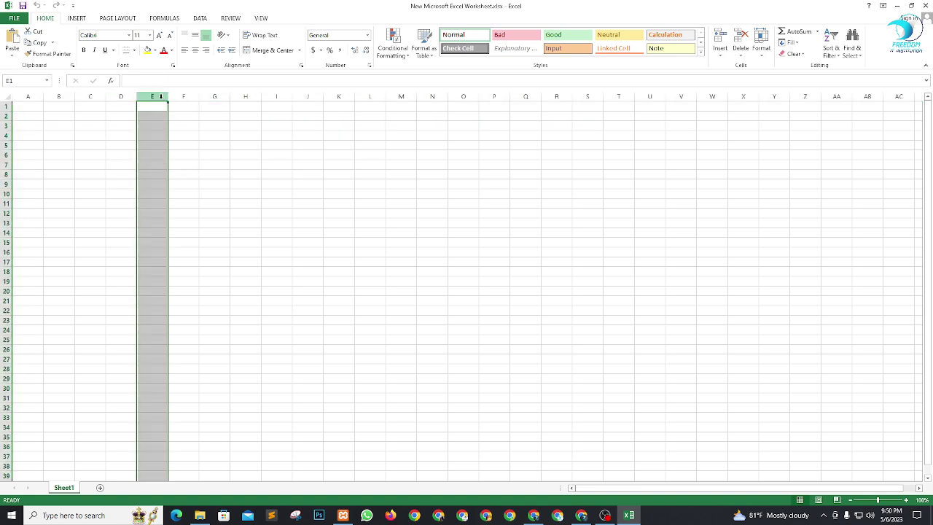
click(4, 145)
click(280, 97)
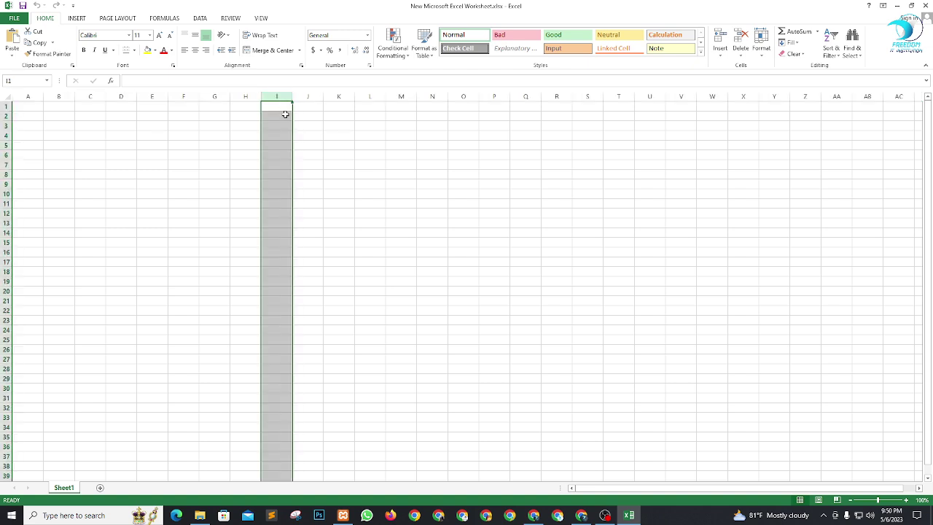
click(307, 97)
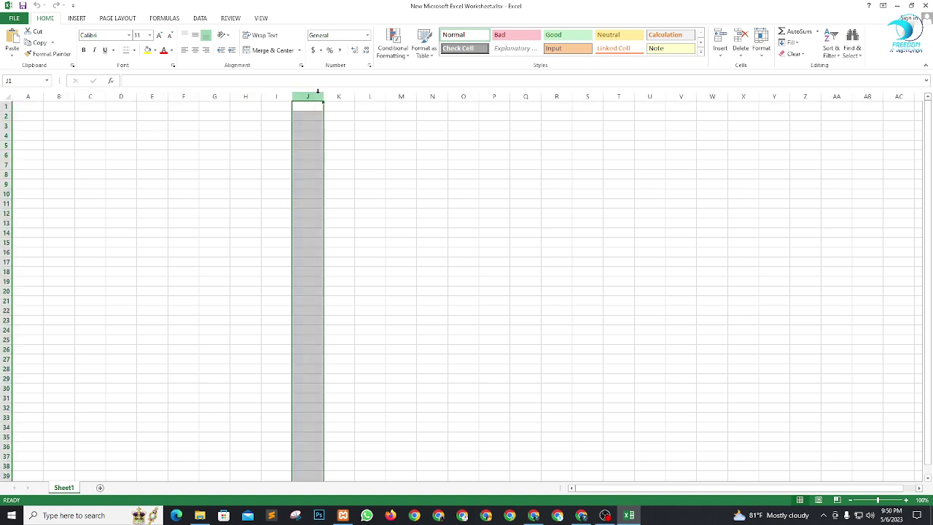
click(339, 97)
click(372, 95)
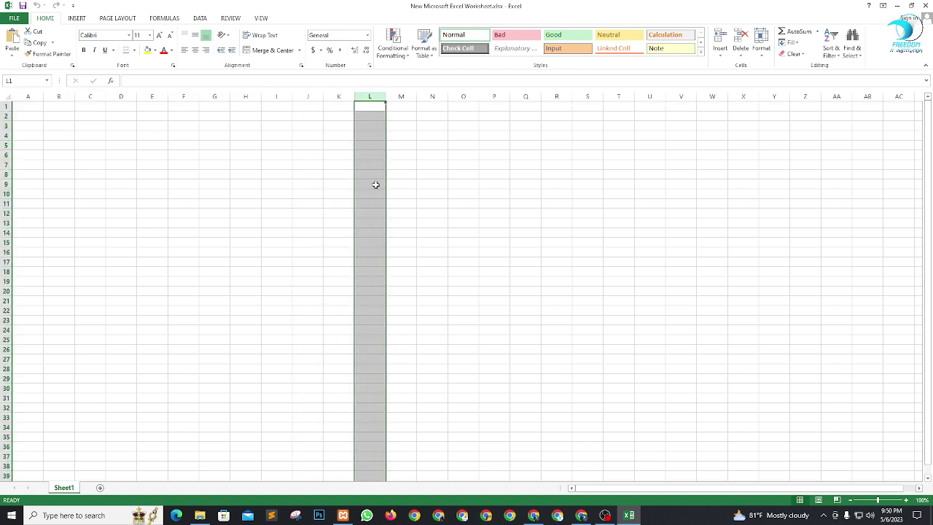
click(104, 211)
click(299, 194)
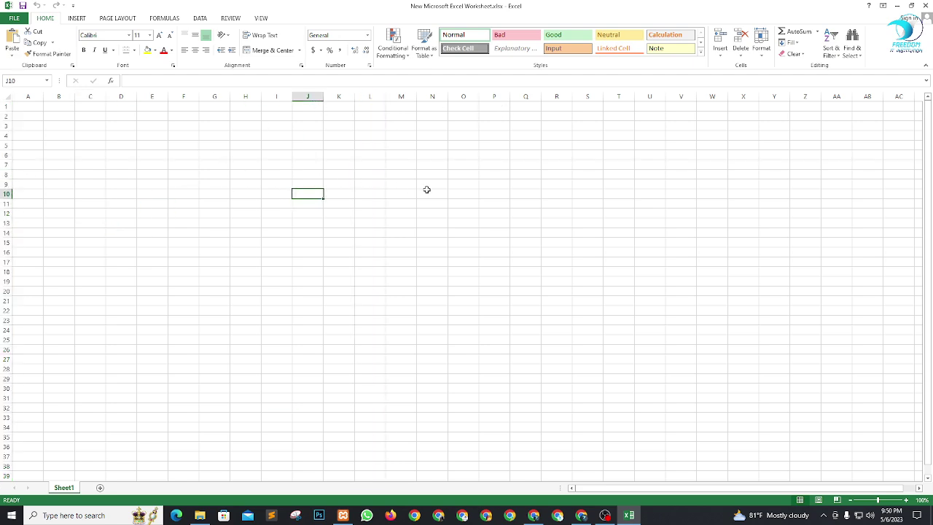
key(alt+Tab)
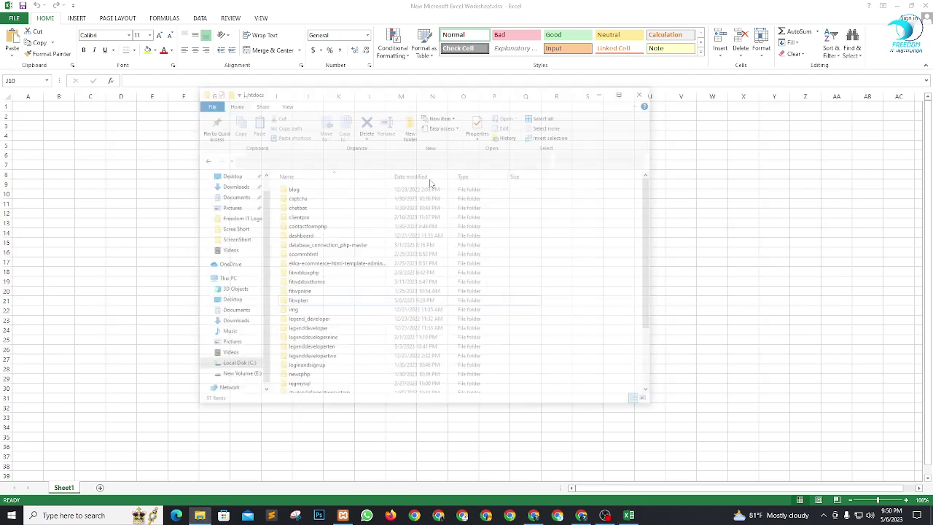
Step: Admit everyone waiting in the Google Meet call, then return to the Excel workbook
key(alt+Tab)
key(alt+Tab)
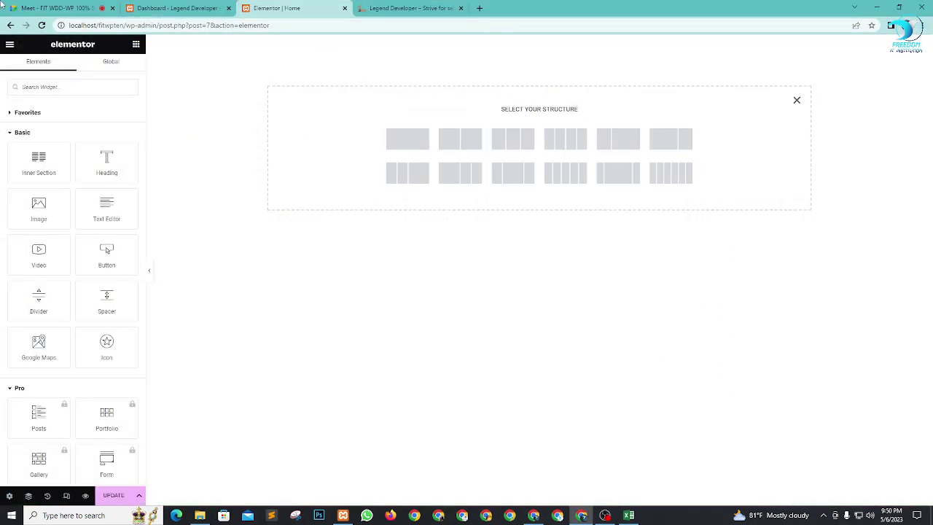
click(51, 8)
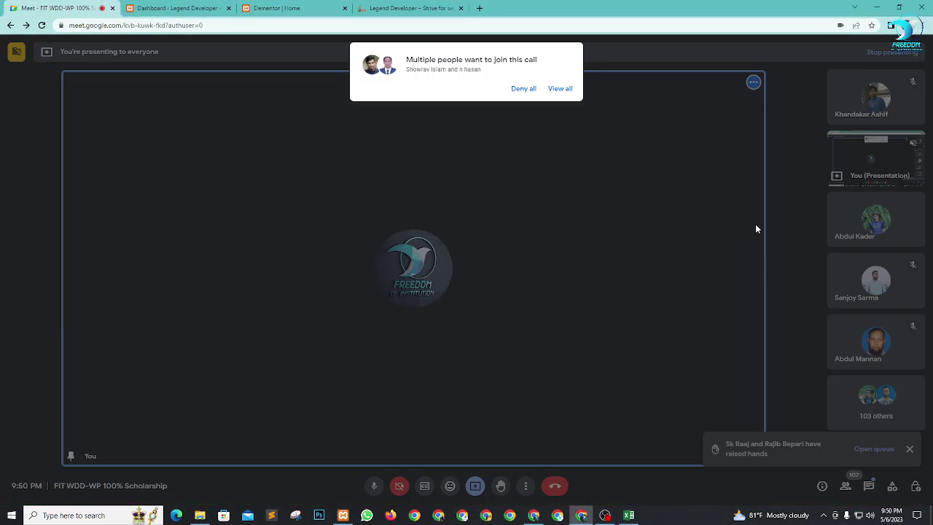
click(559, 88)
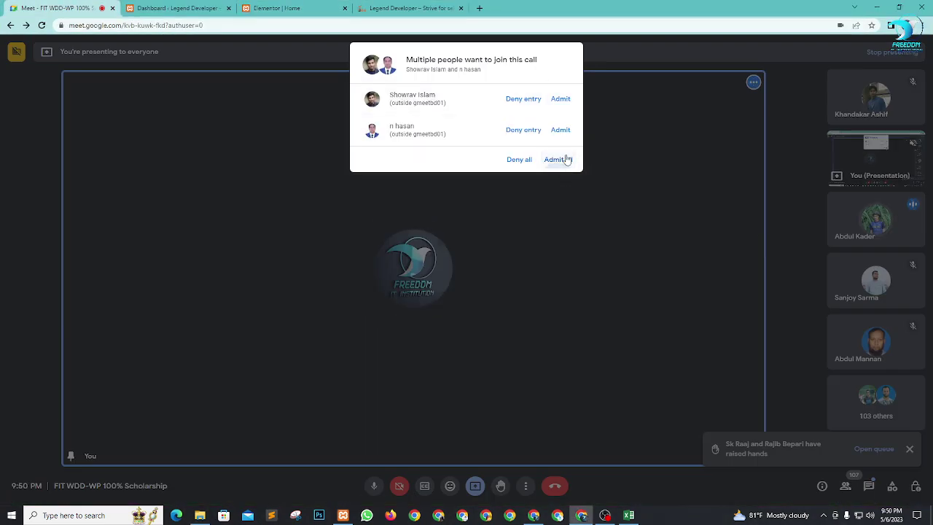
click(557, 159)
key(alt+Tab)
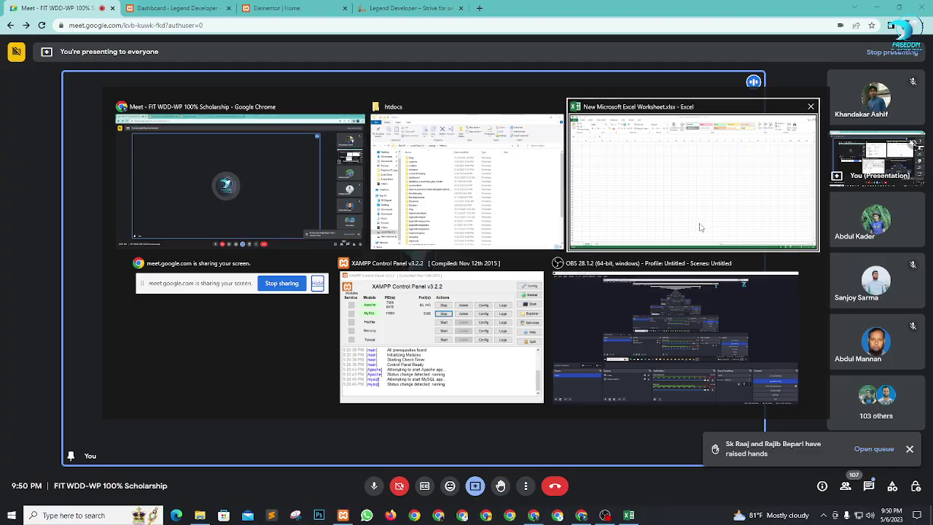
click(699, 228)
Step: Select row 22, column K and cell L12 in the blank worksheet
click(8, 311)
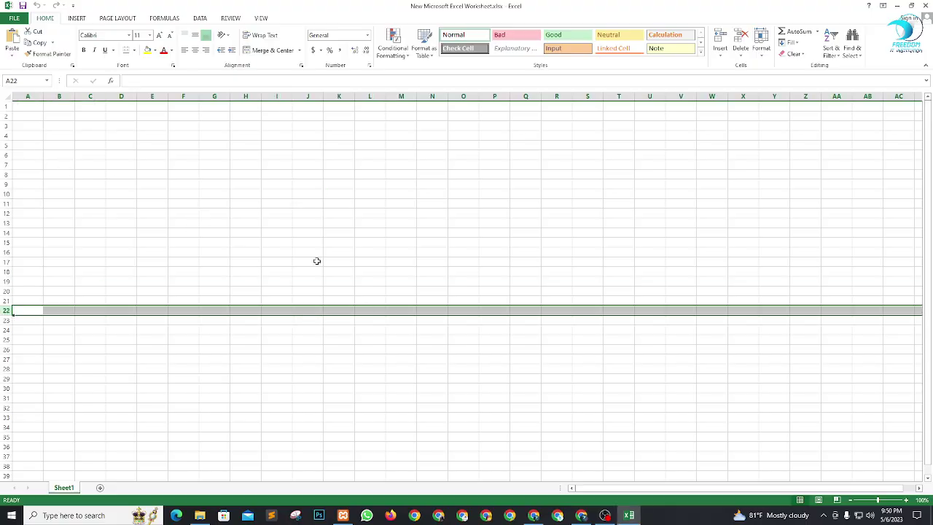
click(342, 96)
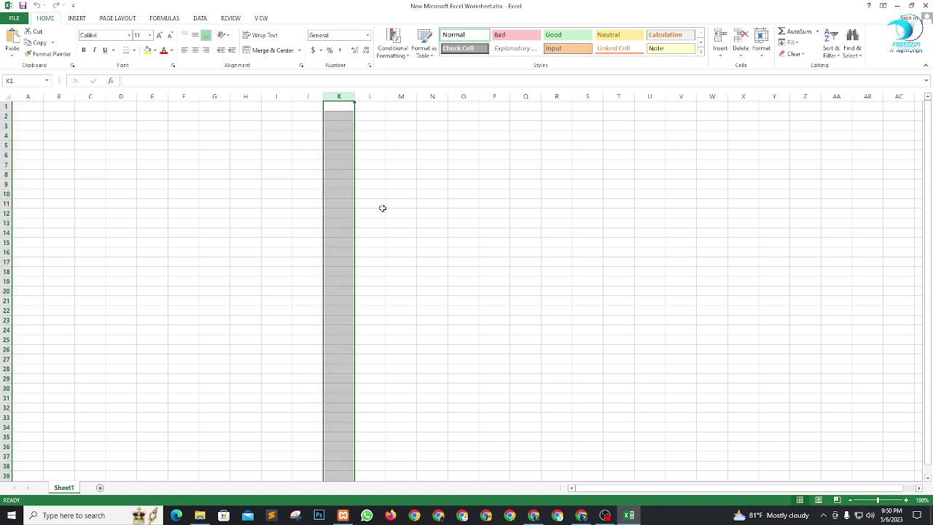
click(380, 212)
Step: Close the workbook, dismiss the save prompt, and return to the Elementor Home editor
click(927, 6)
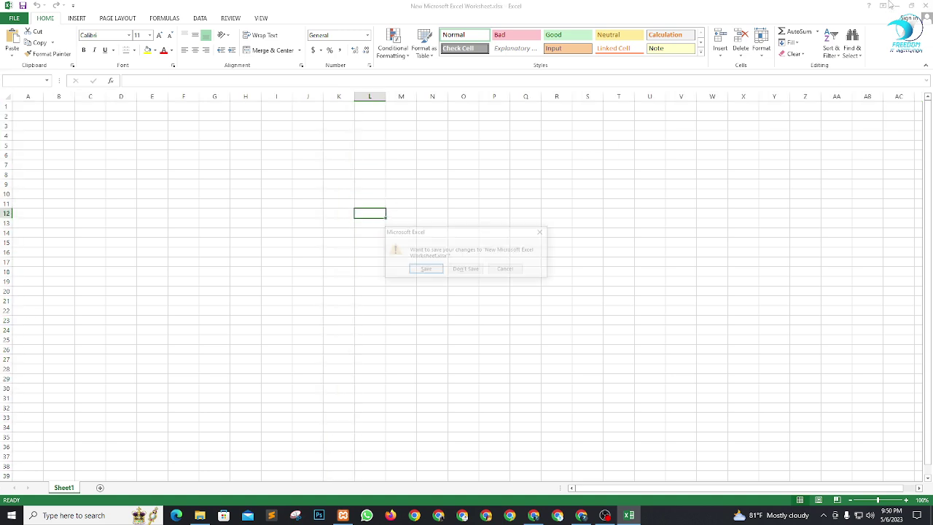
click(467, 270)
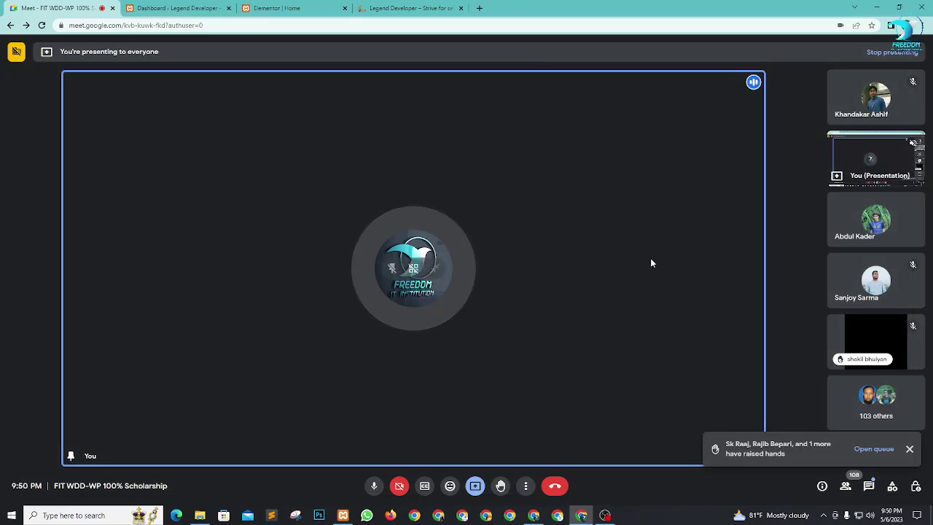
click(280, 8)
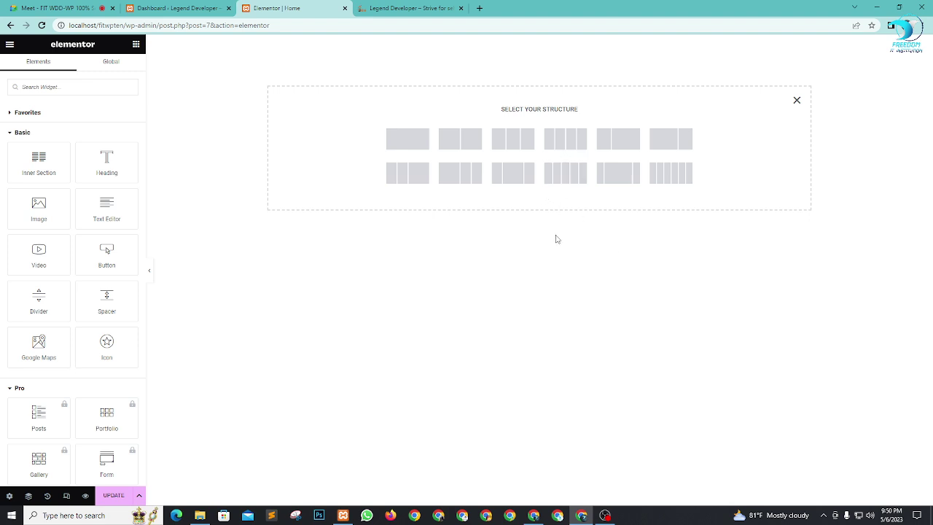
Step: Create a two-column section with its content width set to Full Width
click(462, 143)
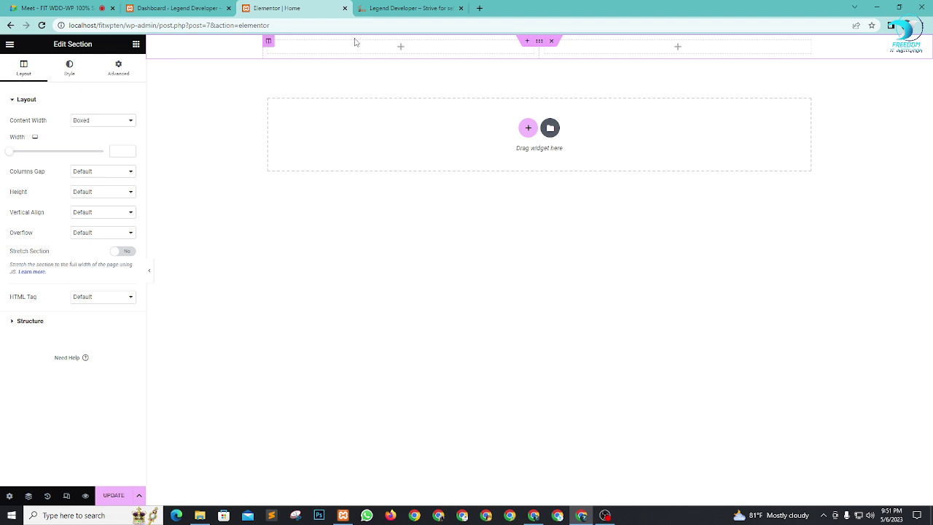
click(107, 121)
click(102, 138)
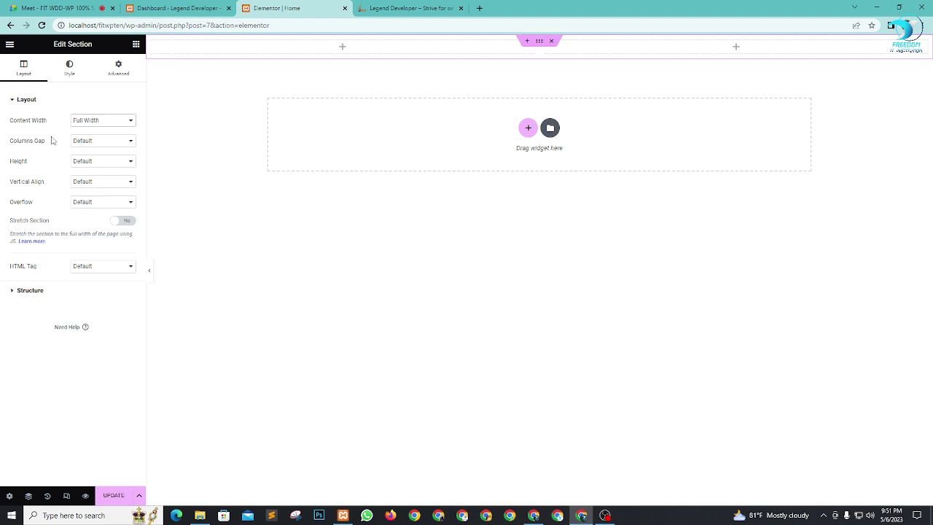
click(82, 123)
click(84, 130)
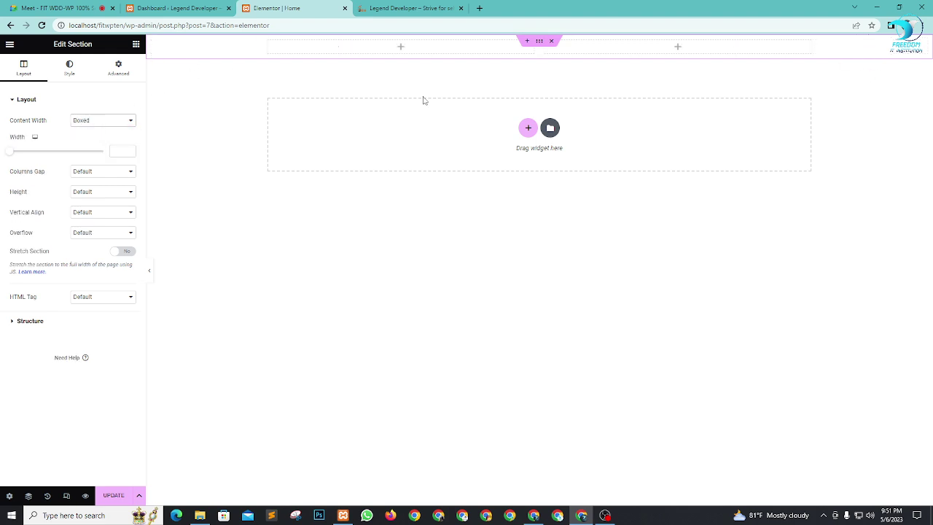
click(117, 122)
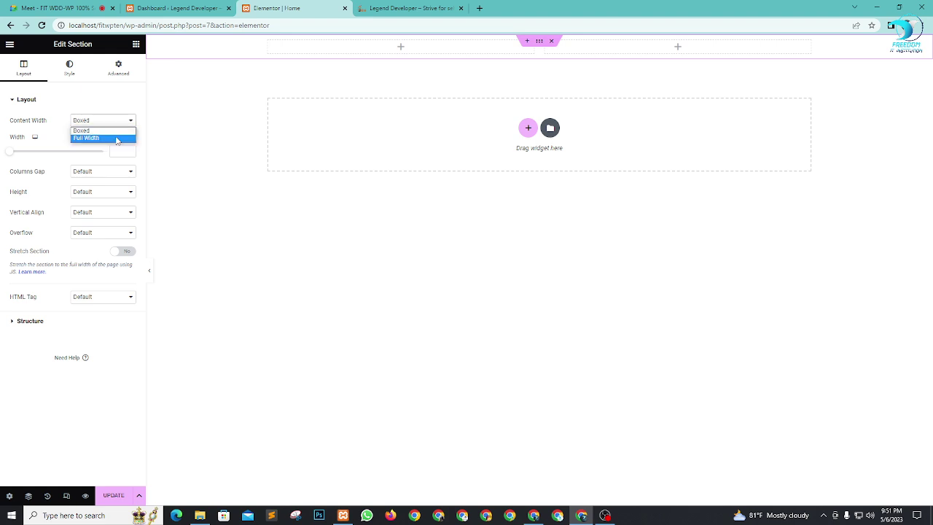
click(117, 139)
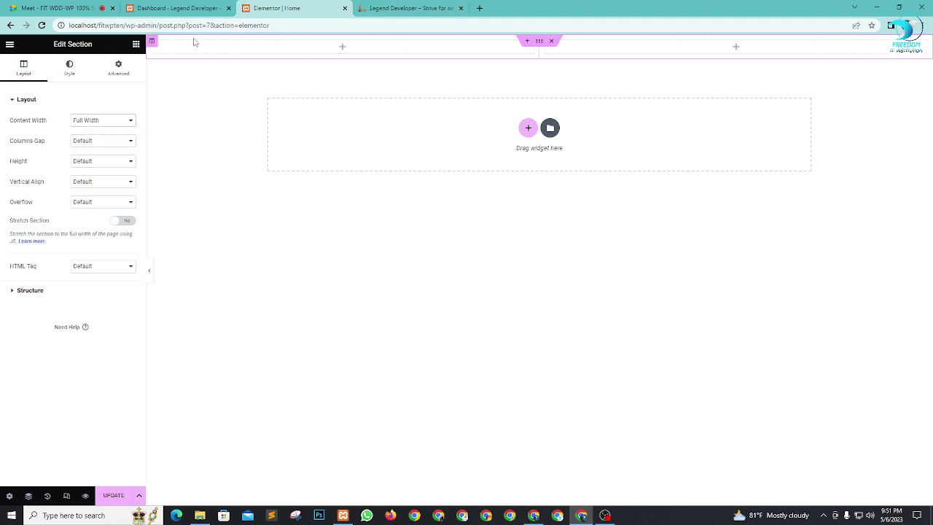
click(527, 40)
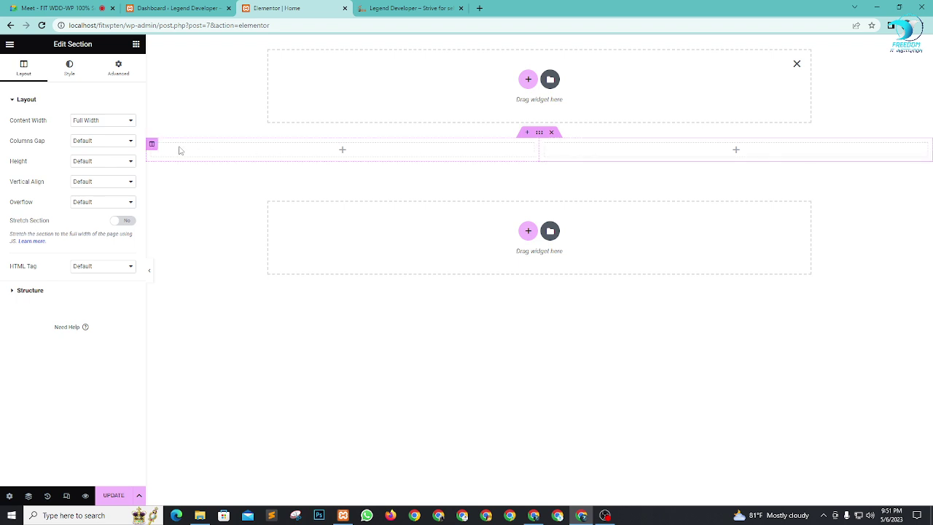
Step: Set the left column's width to 30%
click(151, 145)
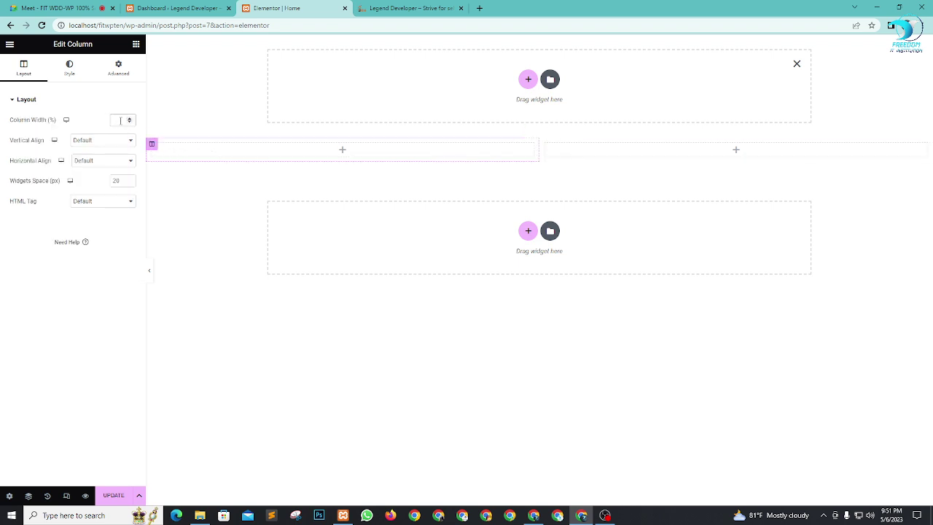
click(121, 120)
text(30)
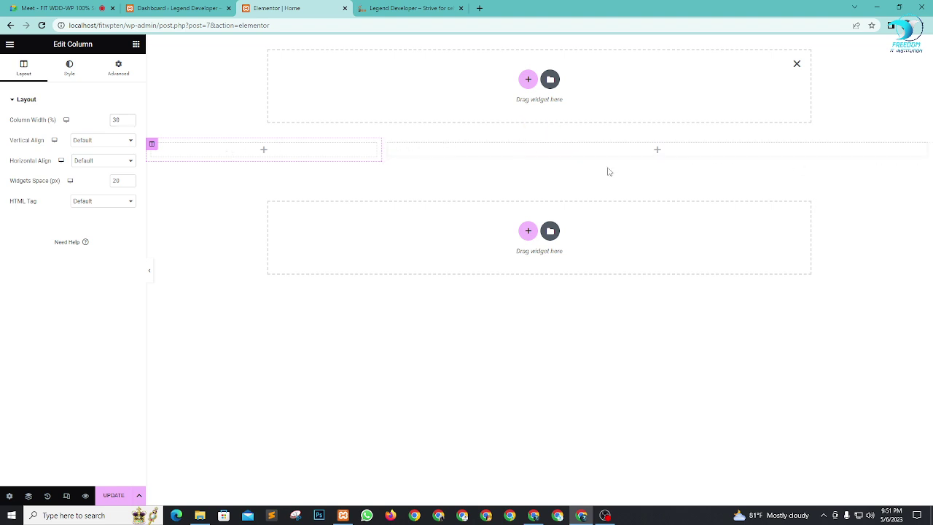
click(264, 151)
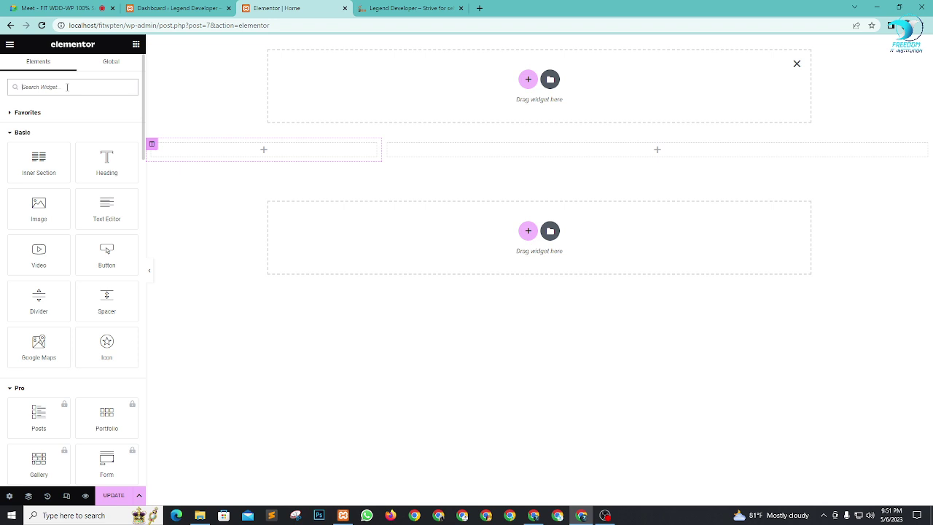
Step: Drag an Image widget into the left column and insert the Kinix logo from the media library
text(logo)
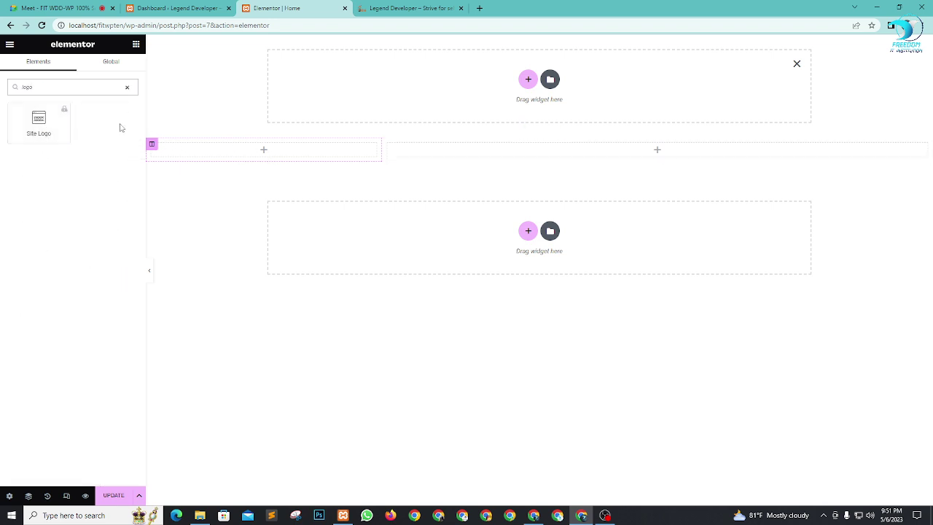
click(127, 88)
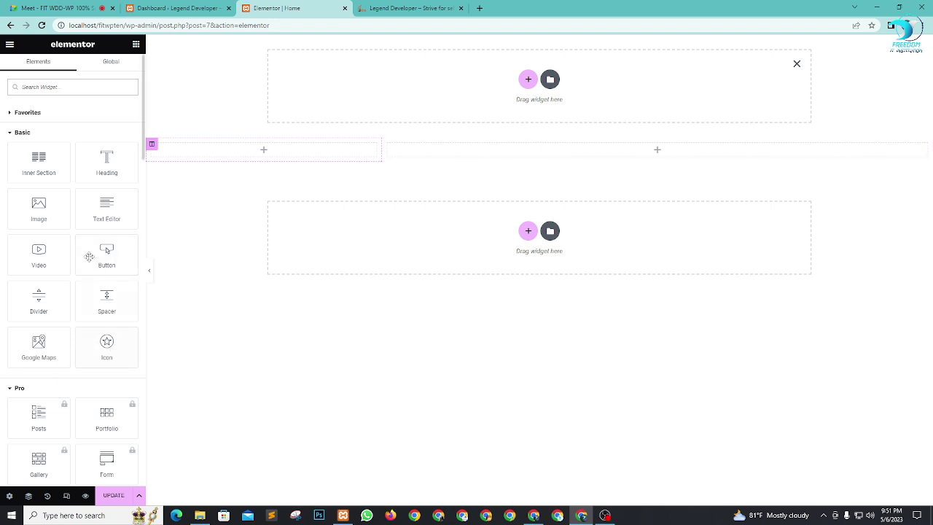
drag(31, 205, 288, 150)
click(93, 150)
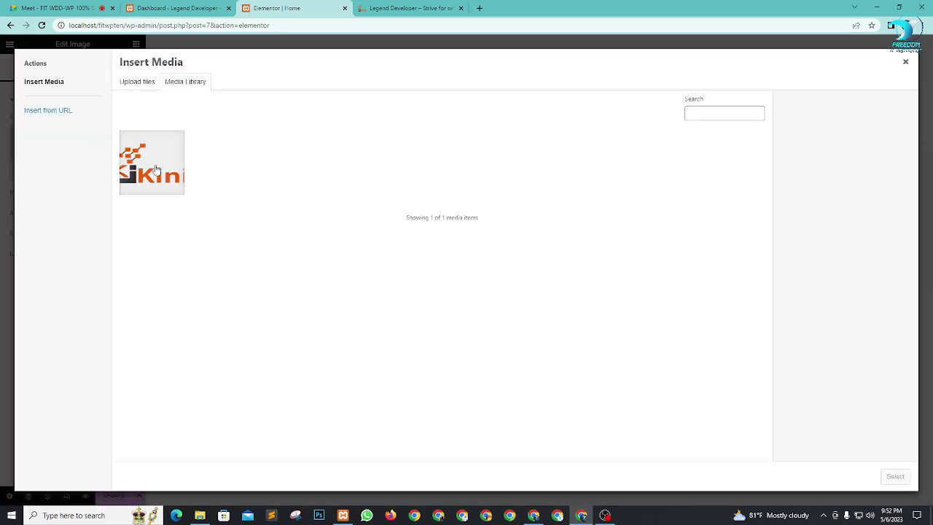
click(151, 169)
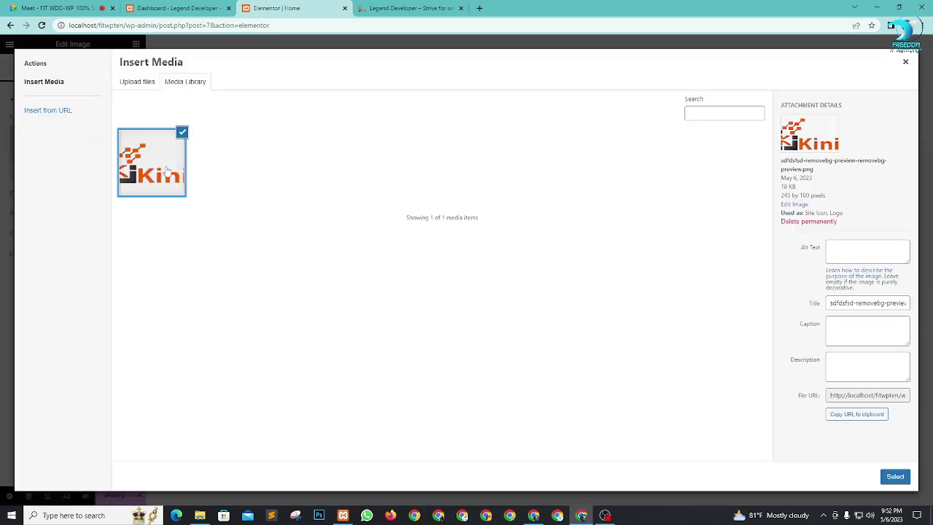
click(900, 481)
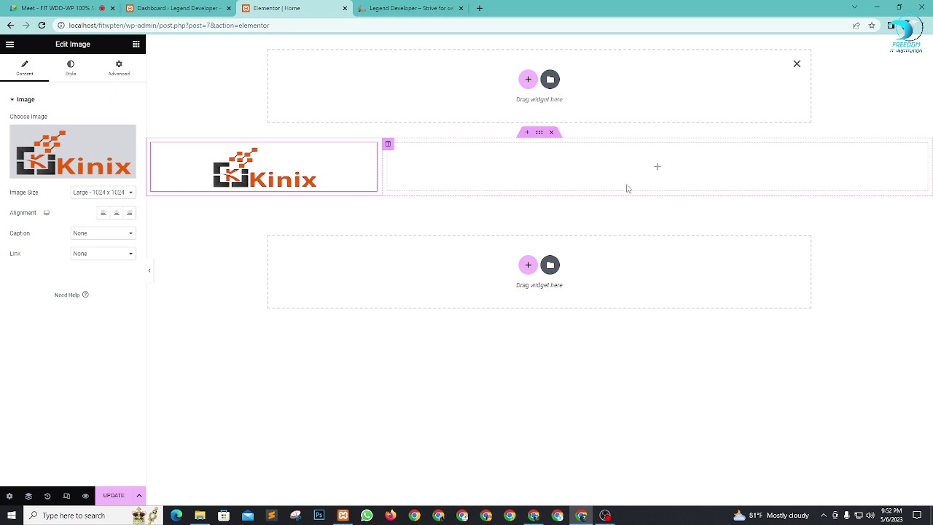
click(135, 45)
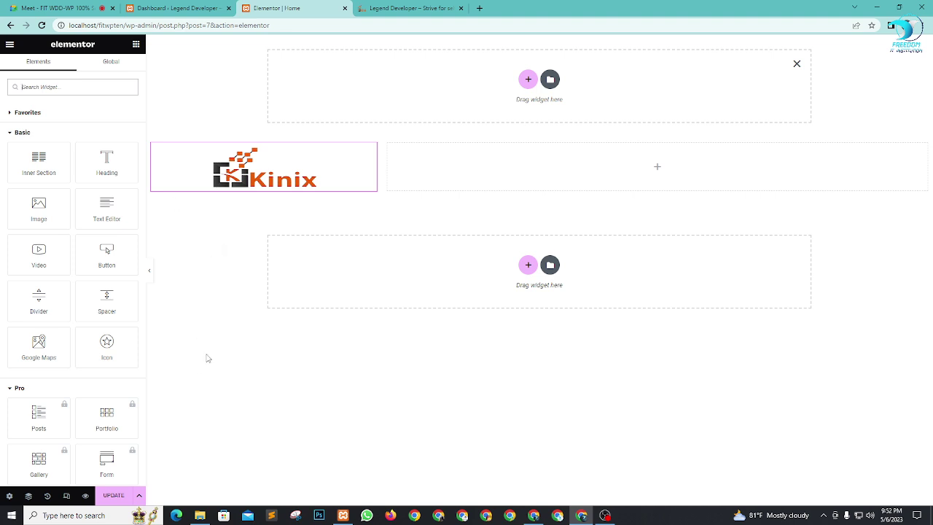
click(199, 5)
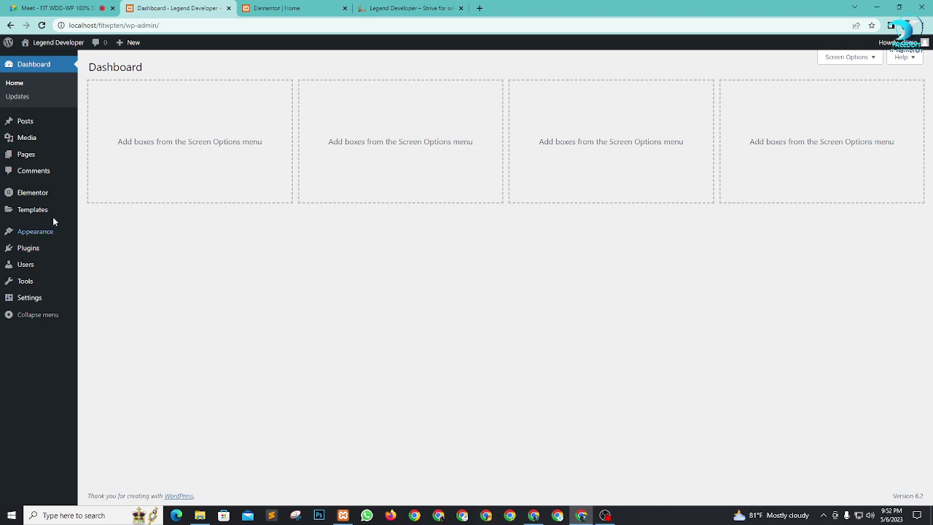
Step: Create 'Main Menu' under Appearance > Menus, assigned to Header and auto-adding new top-level pages
mouse_move(35, 235)
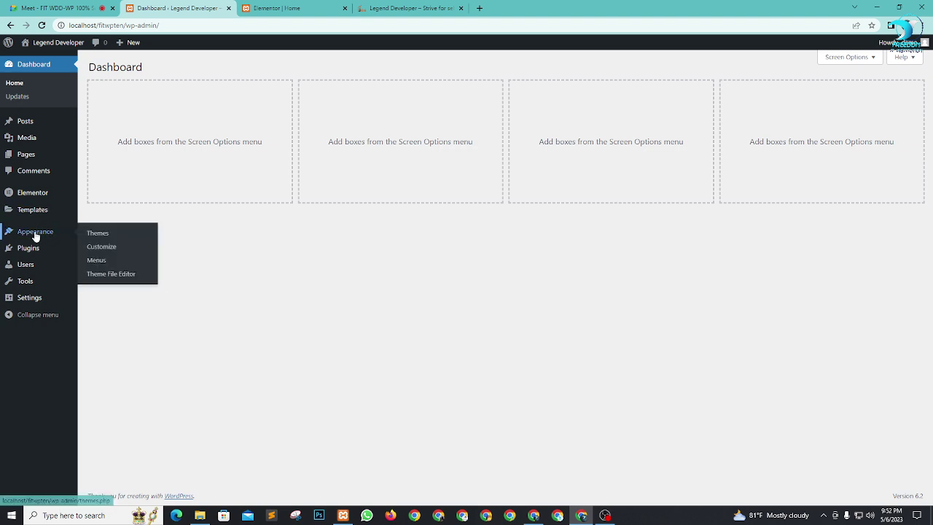
right_click(93, 262)
click(120, 269)
click(308, 8)
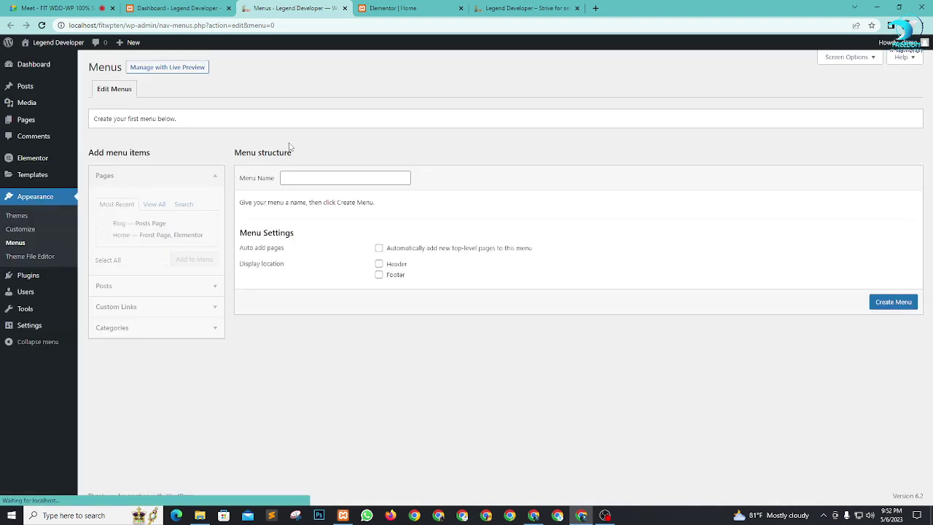
click(319, 178)
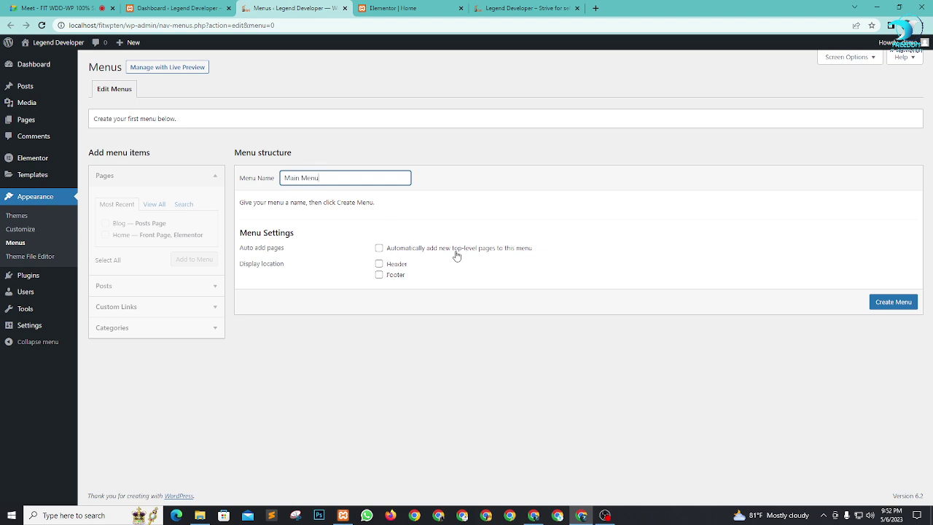
click(378, 248)
click(378, 264)
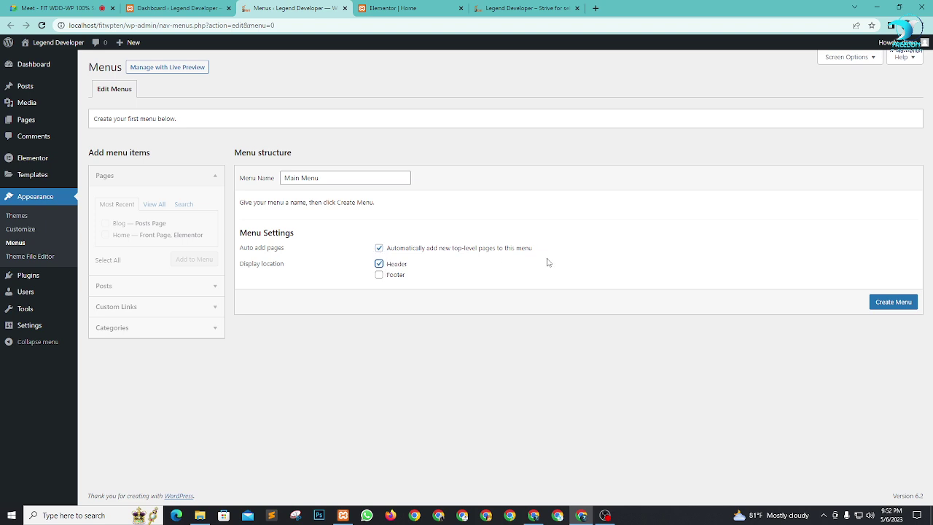
click(904, 303)
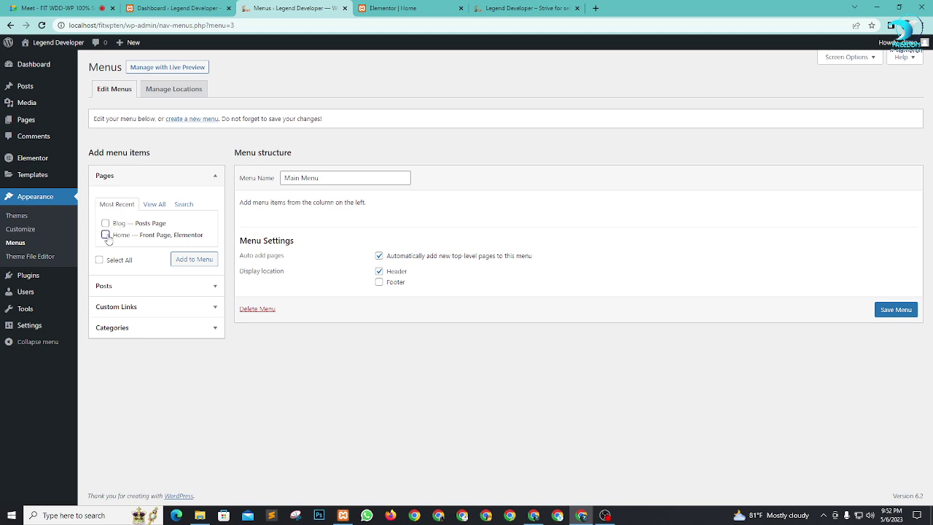
Step: Add the Home page and an About Us custom link with URL # to the menu
click(106, 235)
click(193, 259)
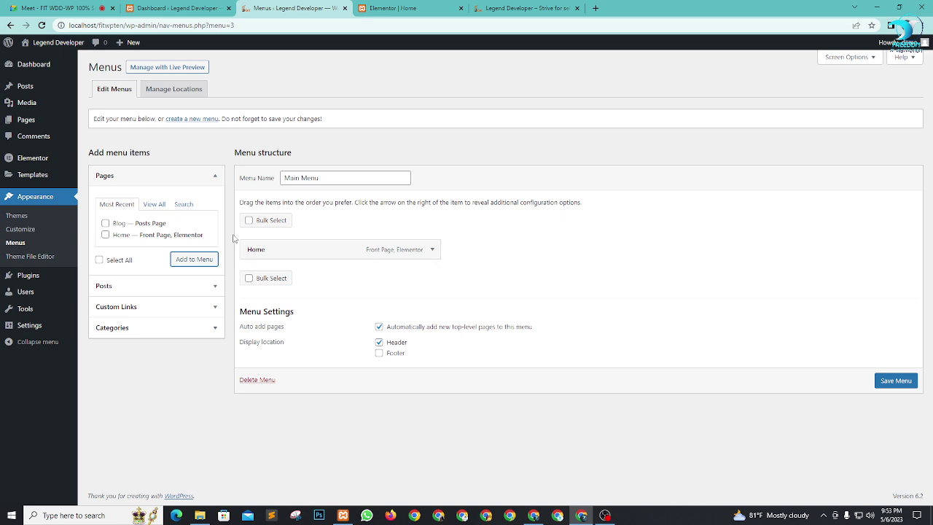
click(152, 309)
click(155, 249)
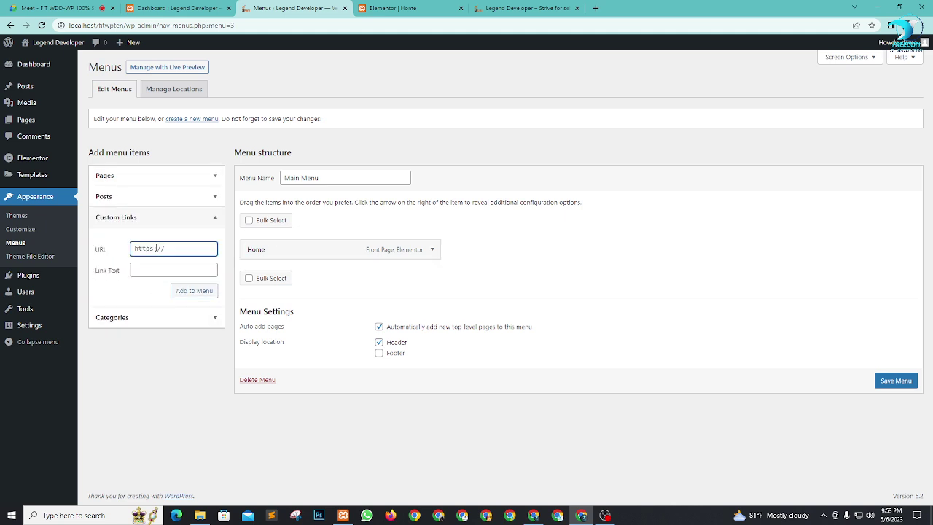
key(ctrl+a)
text(#)
key(Tab)
text(Abo)
click(188, 293)
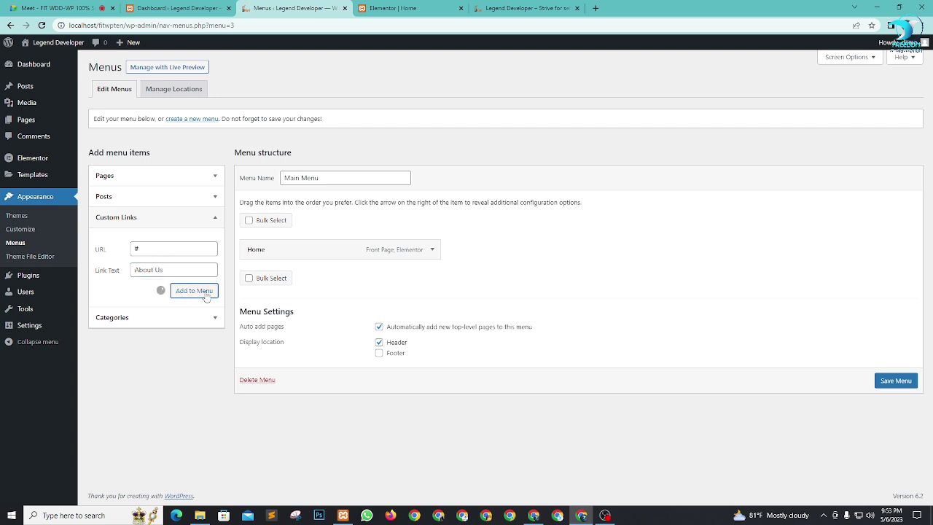
Step: Add Services and Portfolio custom links, each pointing to #
click(160, 248)
key(ctrl+a)
text(#)
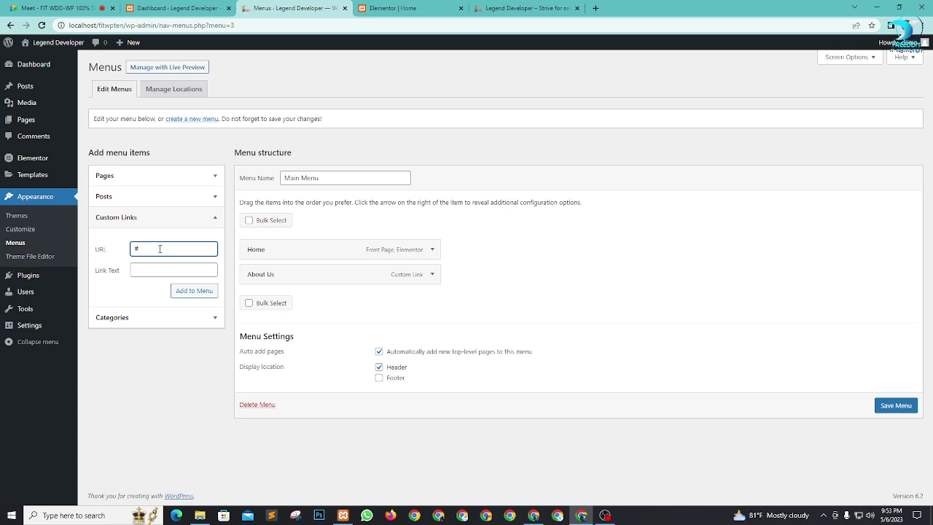
key(Tab)
click(194, 290)
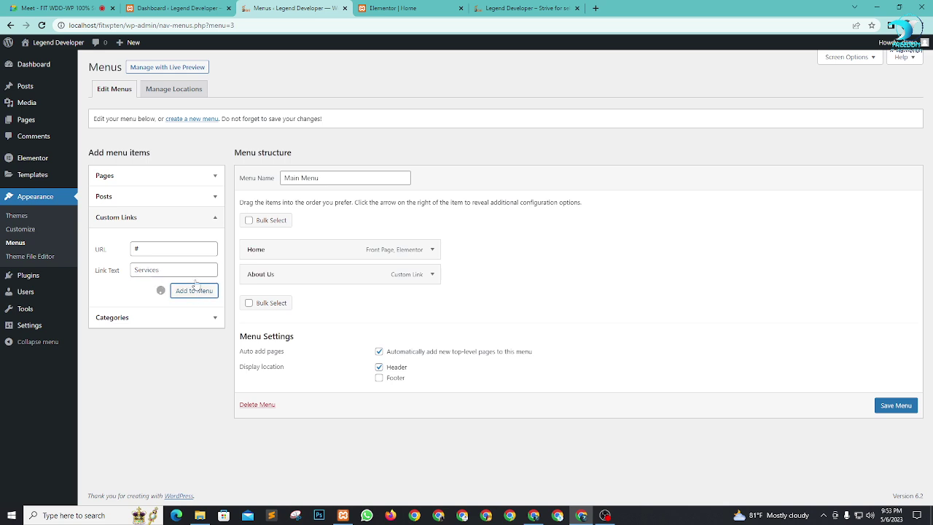
click(158, 250)
key(ctrl+a)
text(#)
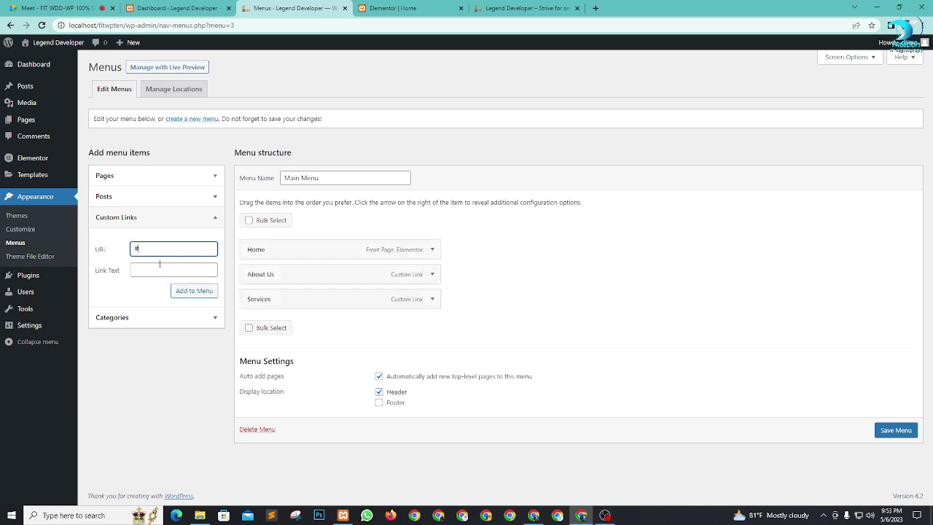
click(162, 269)
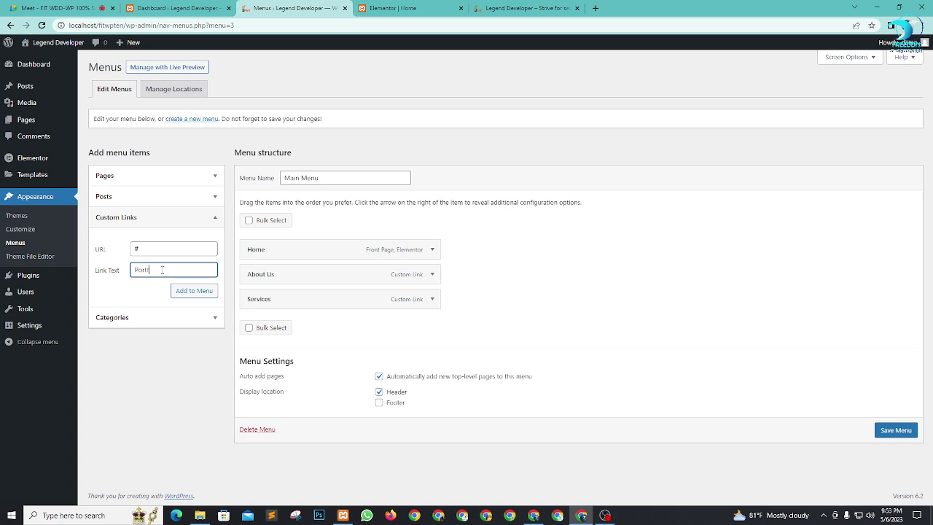
click(188, 292)
Step: Add a Contact Us custom link to # and save Main Menu
click(162, 248)
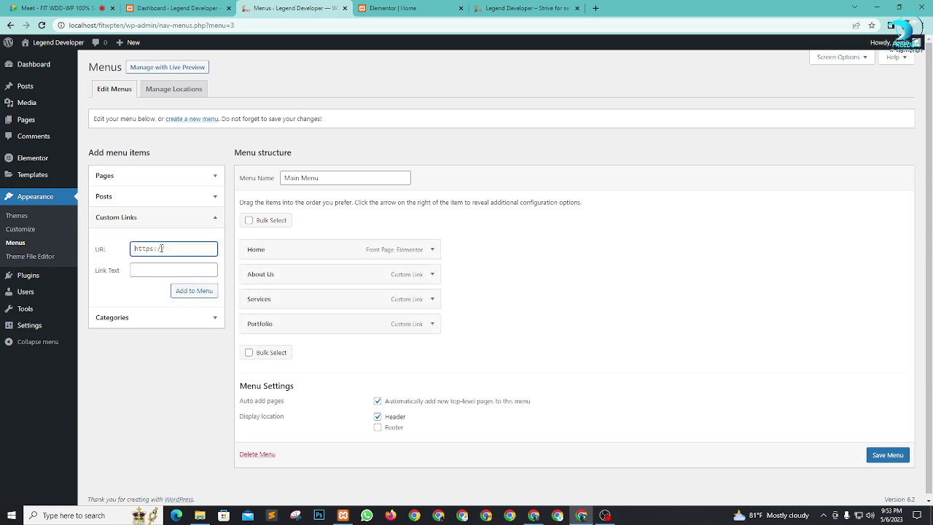
text(#)
click(173, 268)
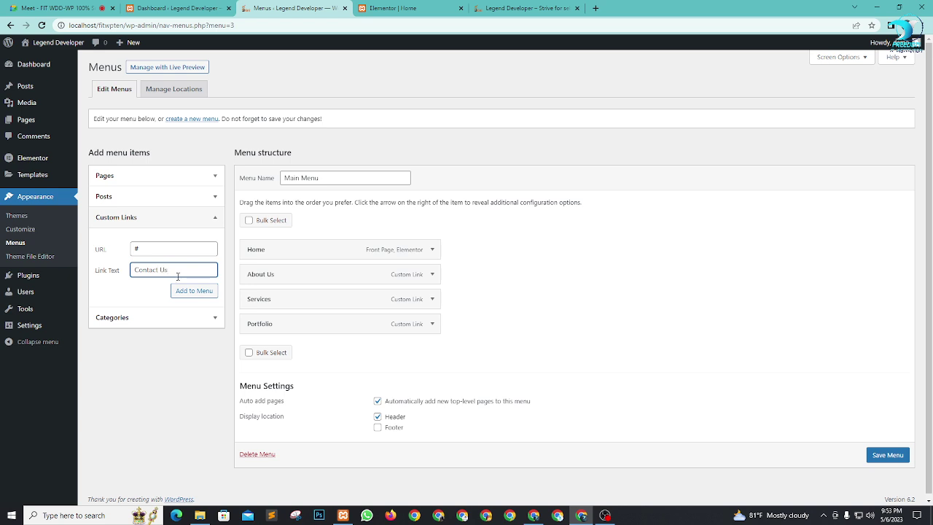
click(193, 290)
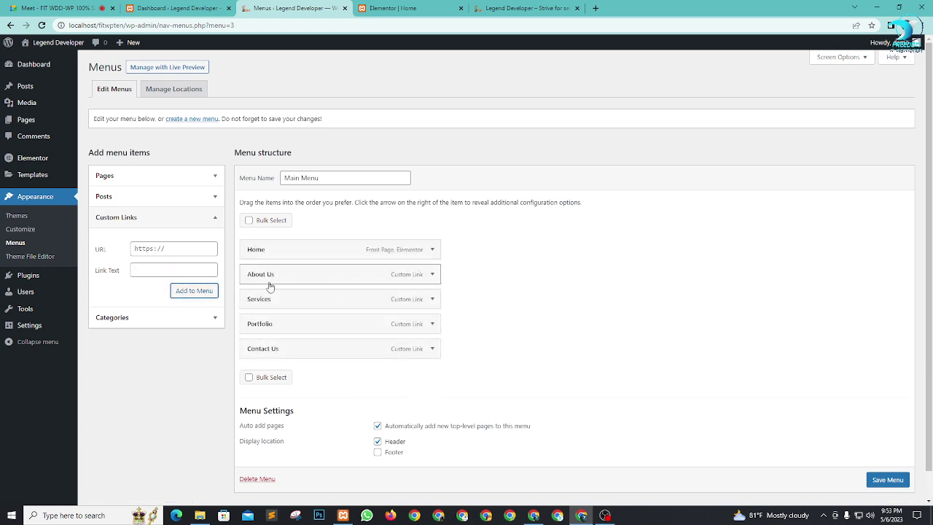
scroll(879, 479, down, 1)
click(880, 465)
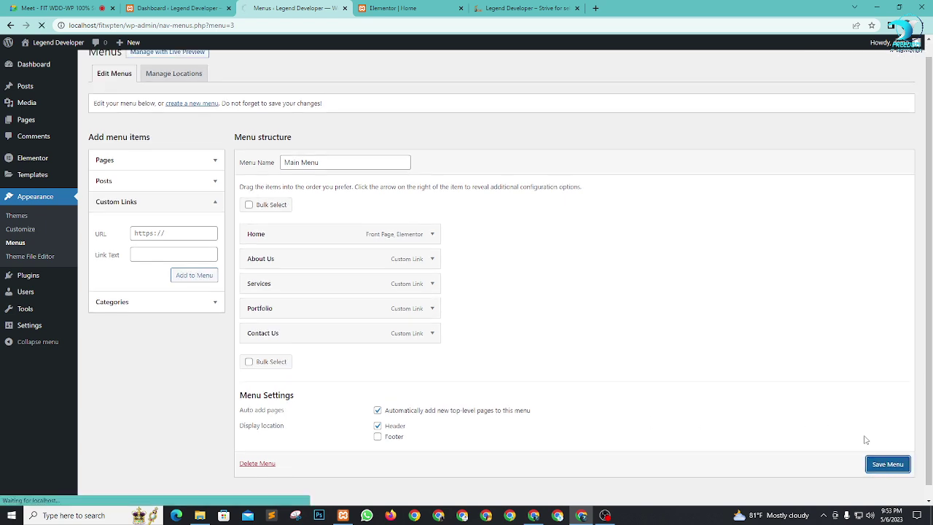
Step: Back in Elementor, search widgets for 'menu', drop a Menu Anchor into the right column, then delete it
click(407, 7)
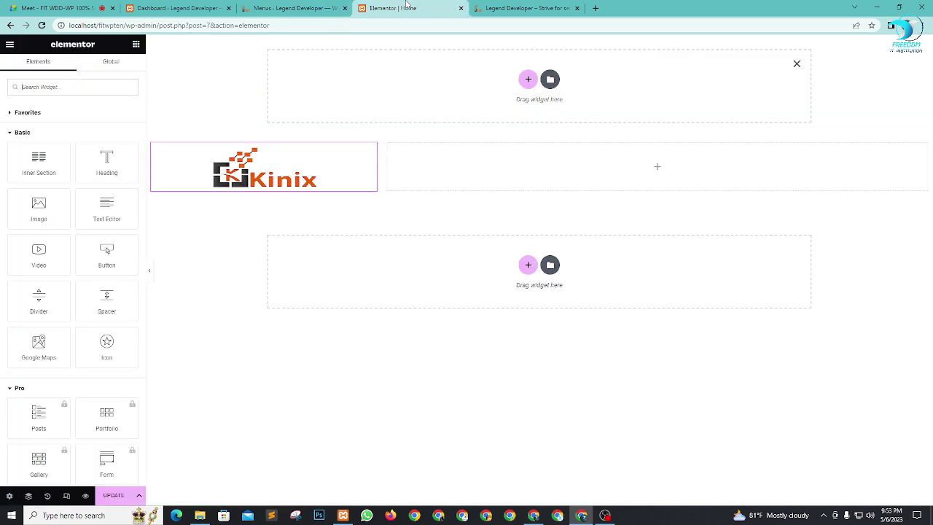
click(93, 86)
text(menu)
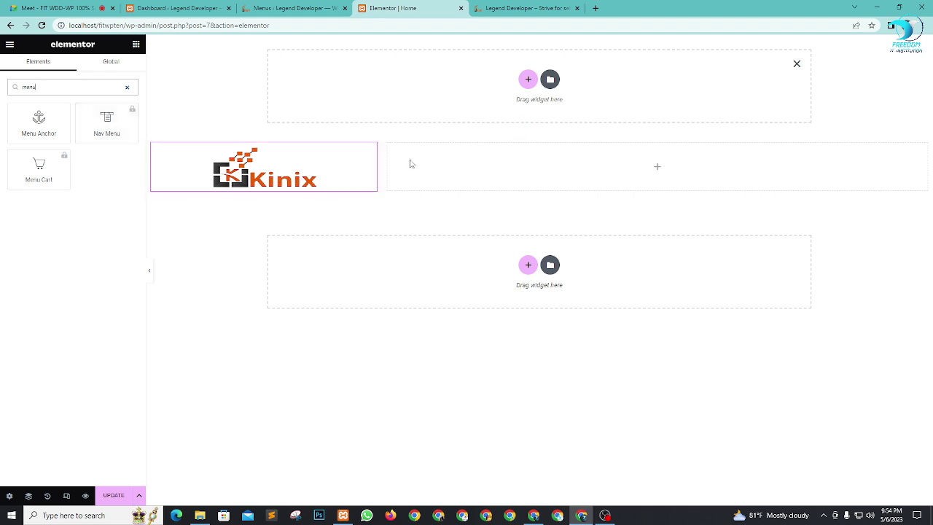
drag(25, 126, 671, 172)
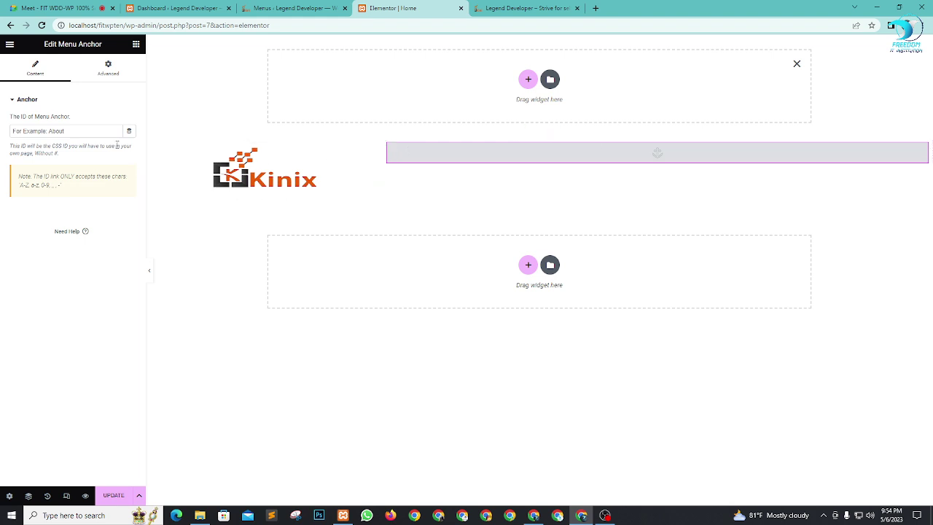
click(88, 129)
click(16, 99)
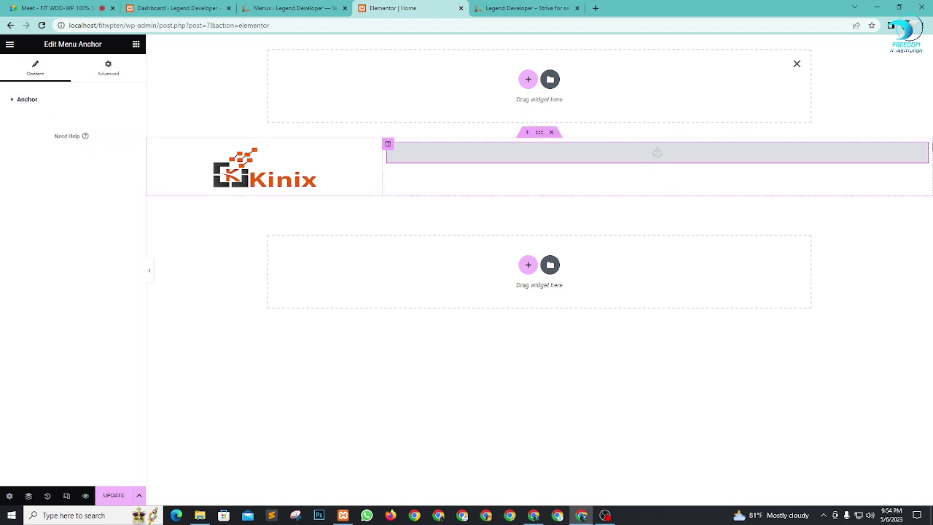
key(Delete)
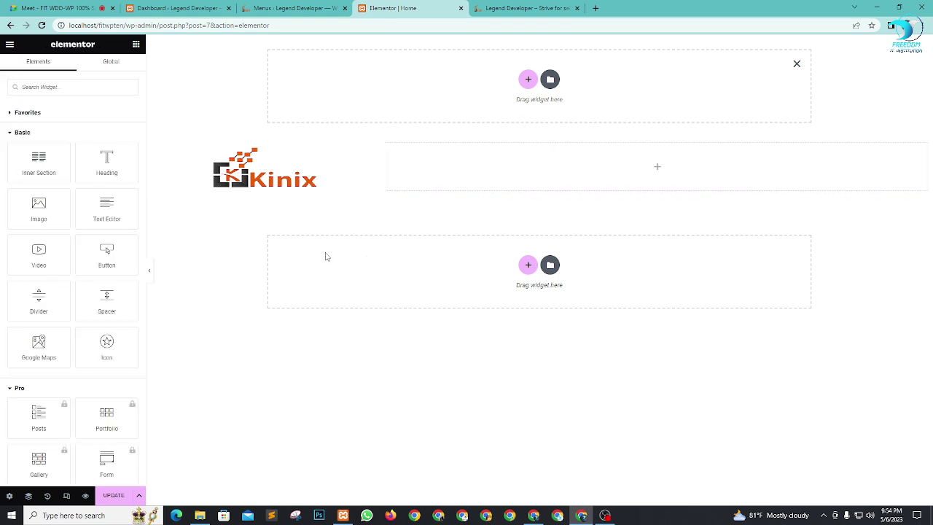
Step: Drag a Button widget into the empty right column and change its label to 'Home'
drag(107, 255, 666, 171)
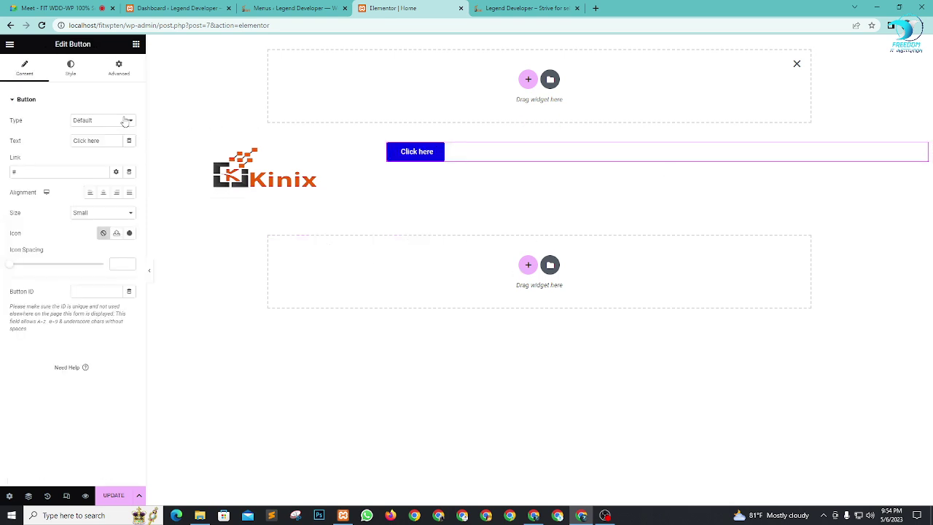
drag(107, 141, 15, 145)
text(Home)
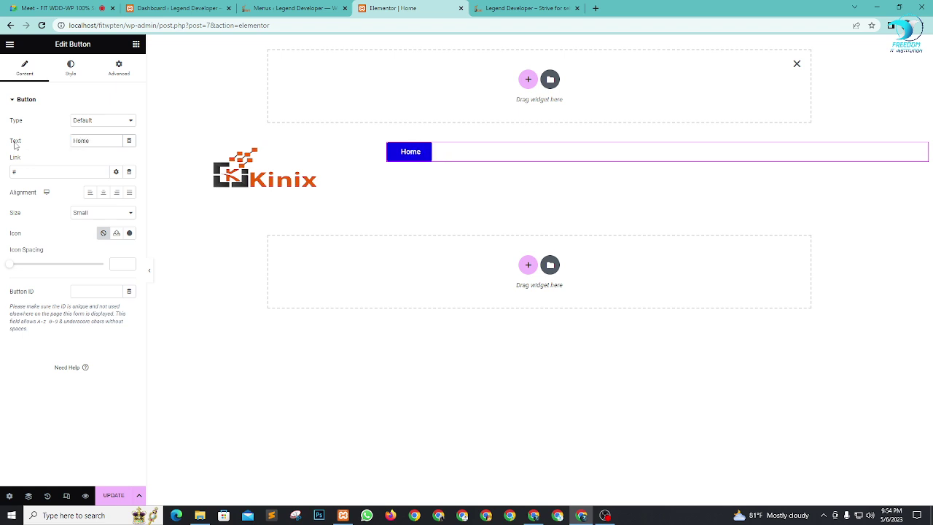
click(37, 173)
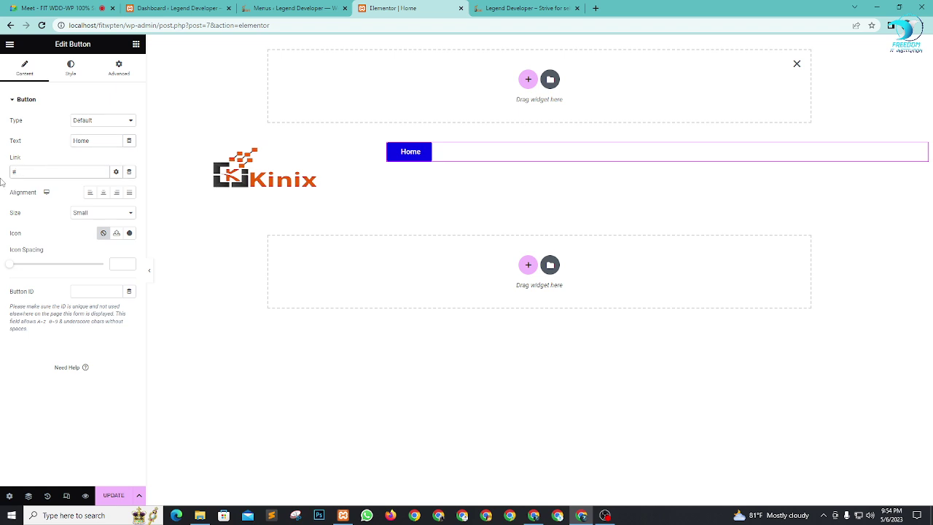
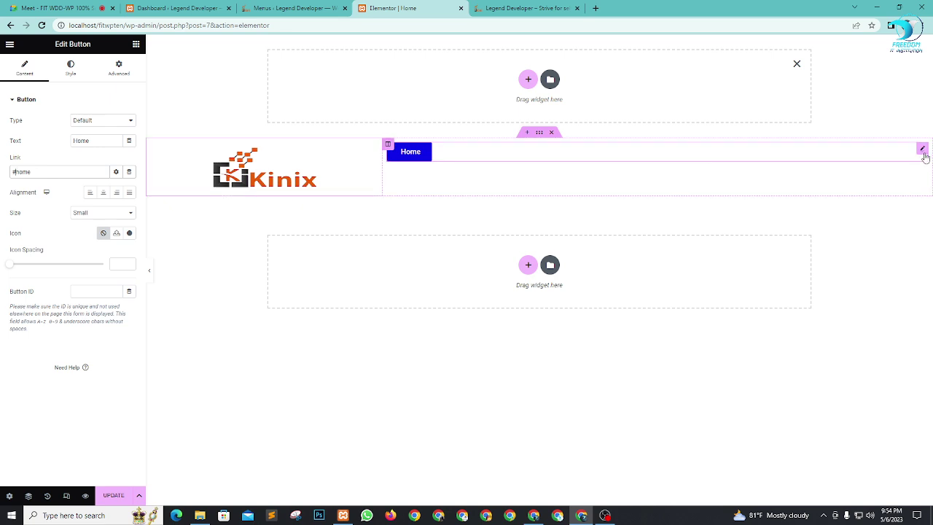
Step: Trim the Home button's link from #home down to just #
key(BackSpace)
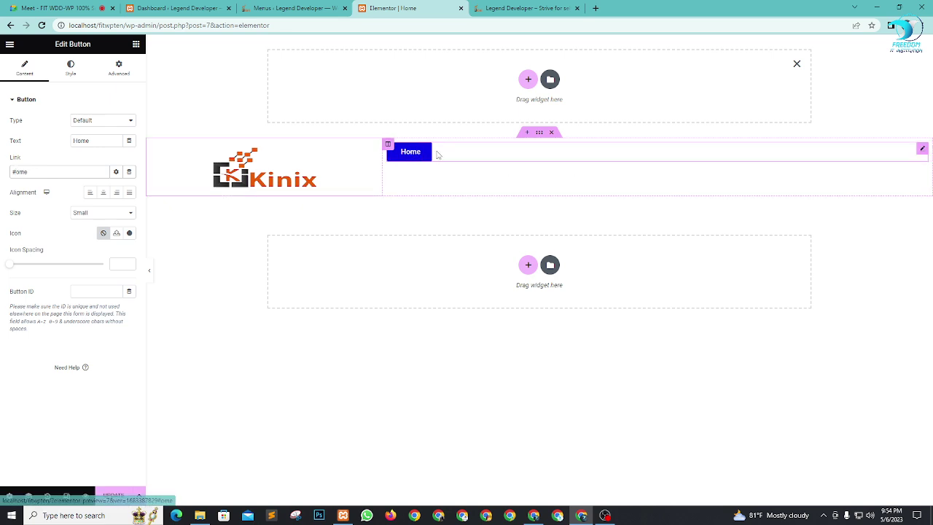
text(h)
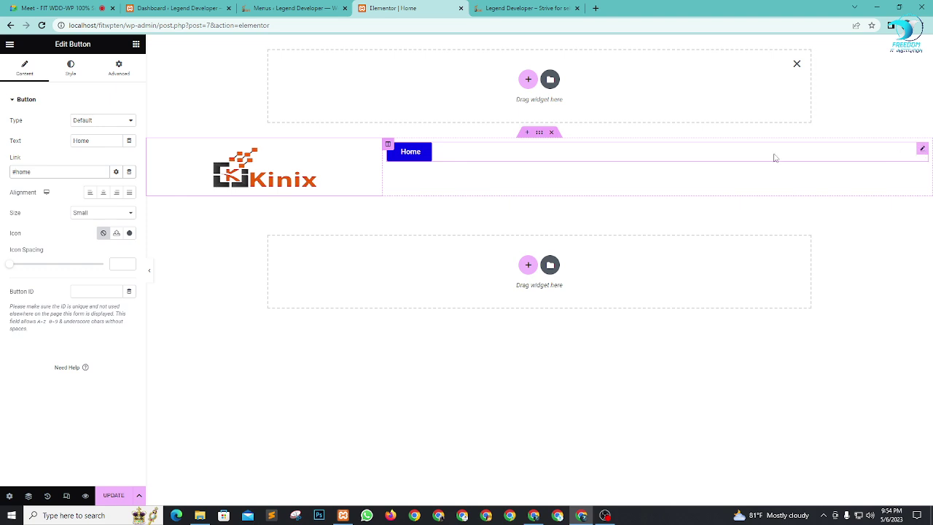
key(Delete)
key(Delete)
key(Delete)
Step: Add a new column to the header row and duplicate the Home column
right_click(390, 148)
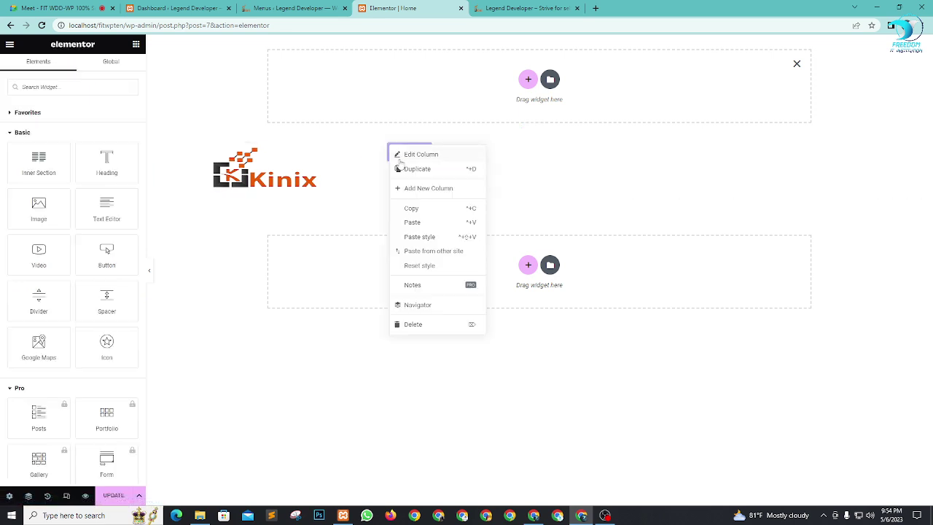
click(430, 189)
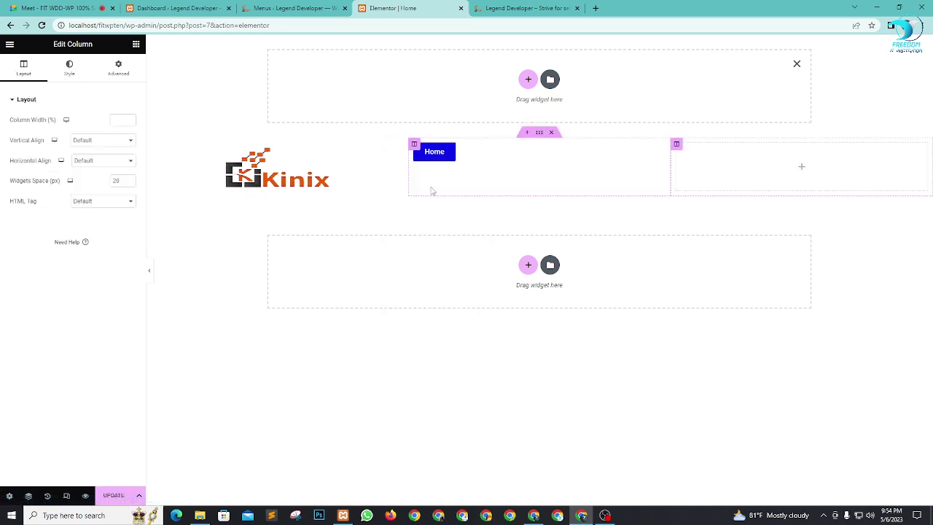
right_click(418, 149)
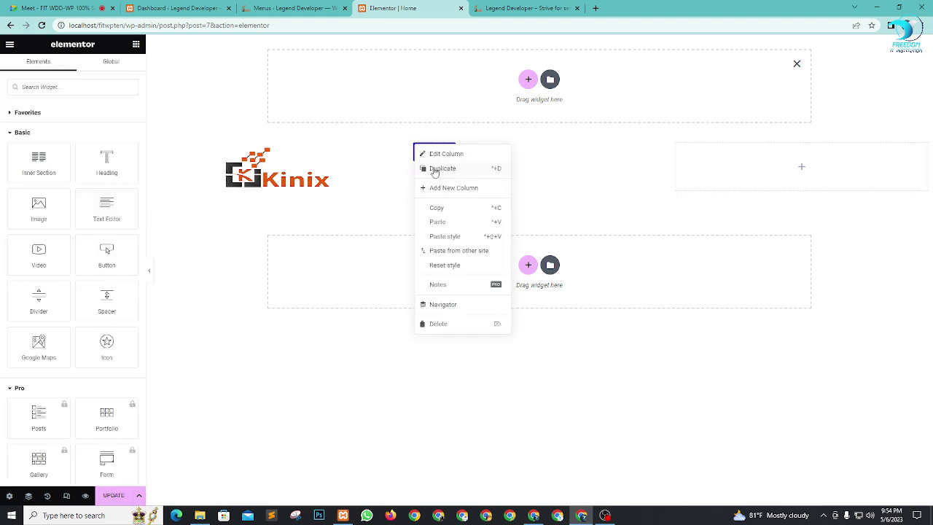
click(435, 170)
Step: Delete the duplicated column and remove the Home button from the middle column
right_click(356, 151)
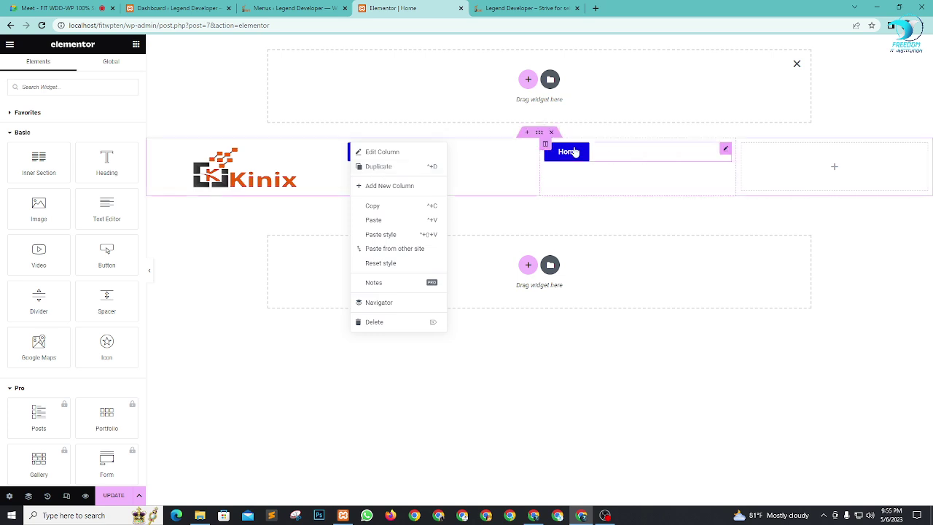
key(Delete)
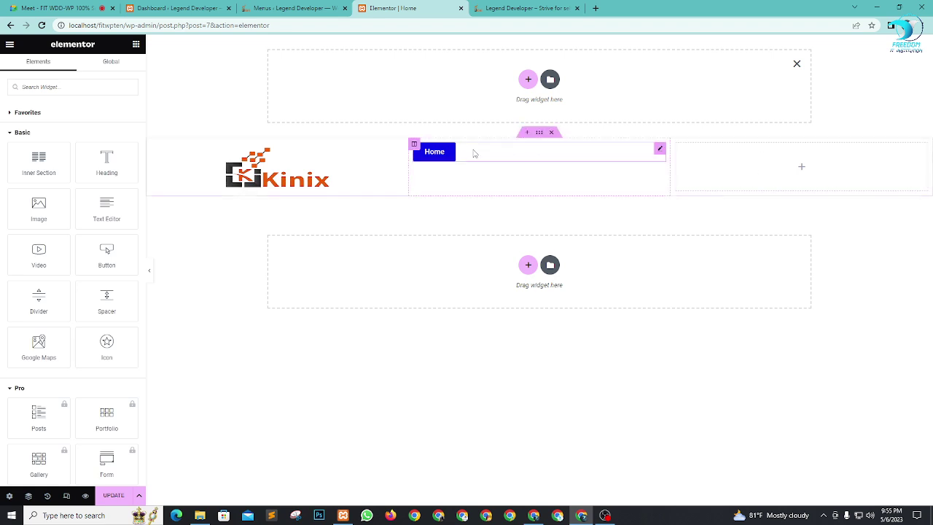
key(Delete)
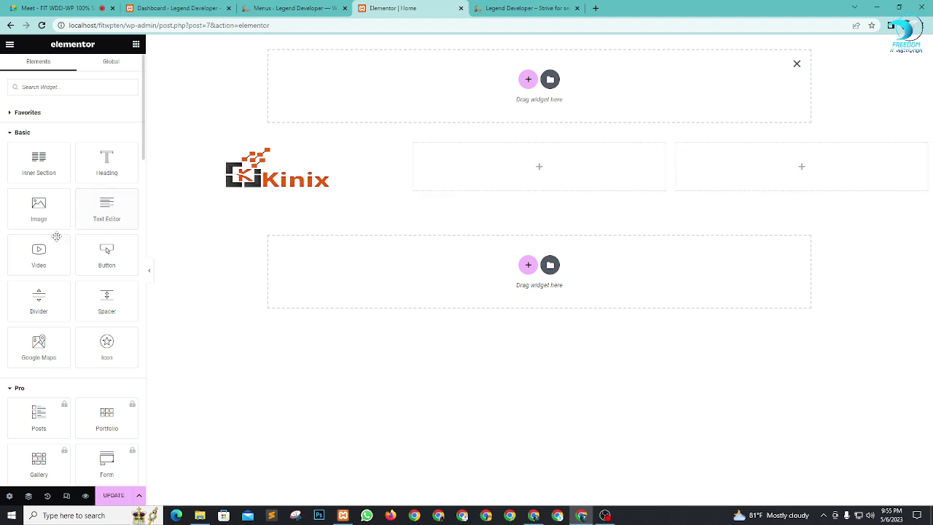
Step: Place an Inner Section in the middle column, widen it, and duplicate its columns to five
drag(38, 166, 600, 168)
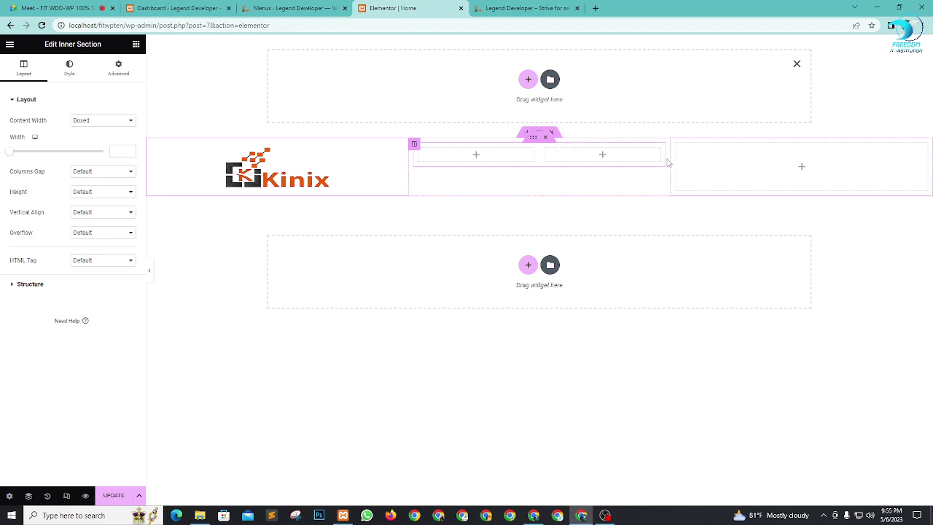
drag(670, 160, 847, 162)
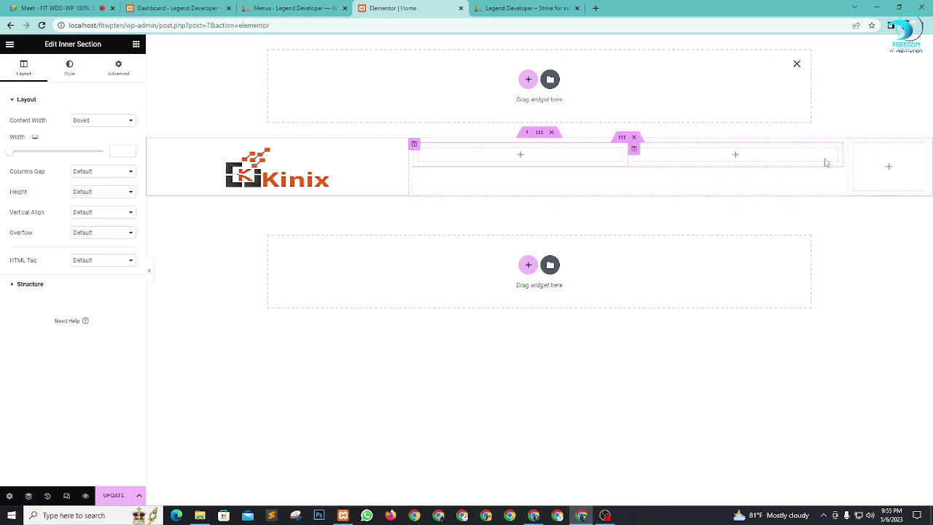
right_click(633, 152)
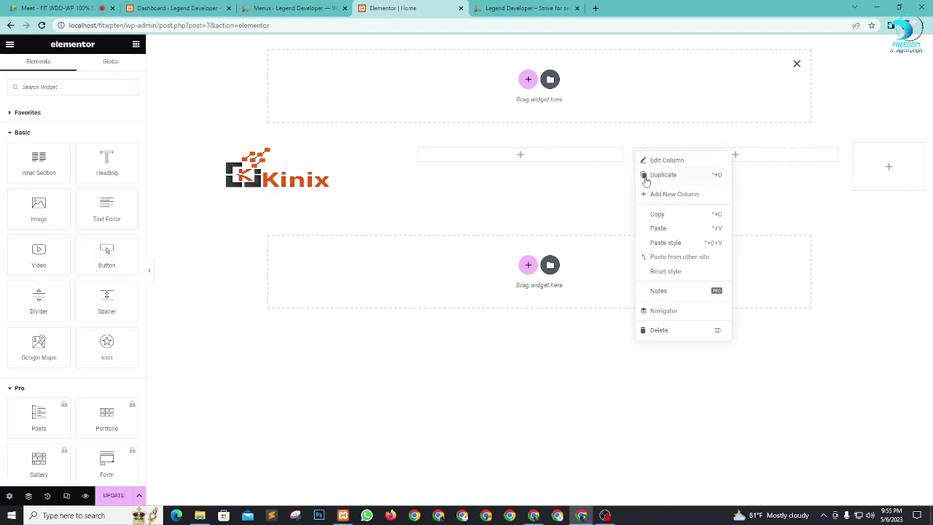
click(645, 178)
right_click(561, 153)
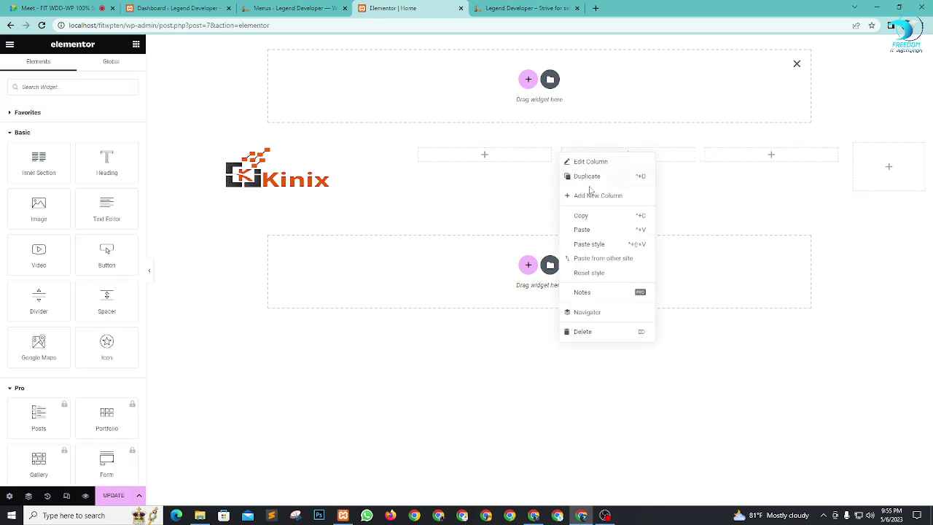
click(589, 178)
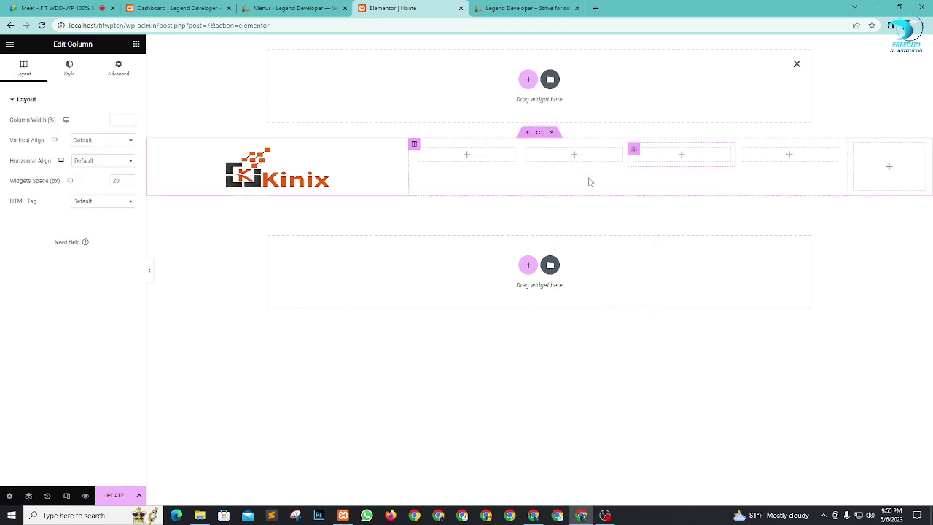
right_click(634, 151)
click(645, 178)
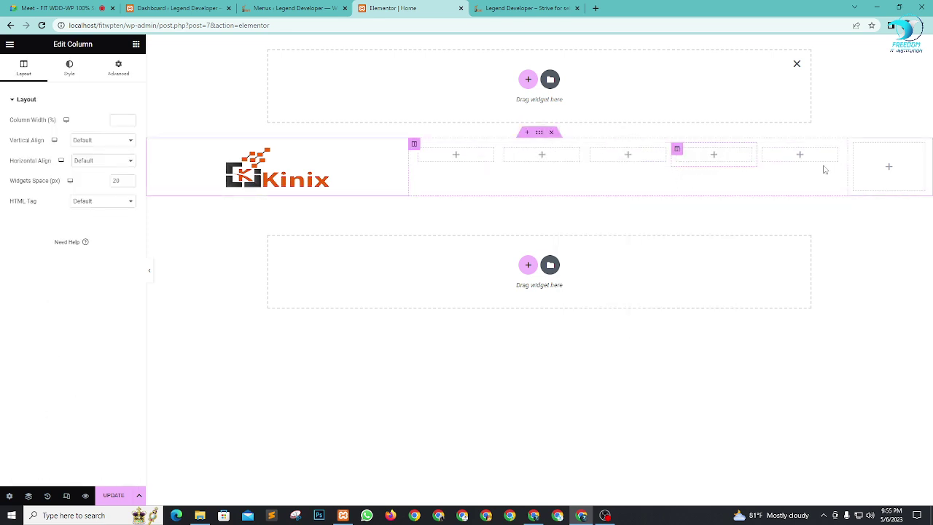
Step: Move the empty column beside the Kinix logo and widen it
drag(855, 147, 424, 159)
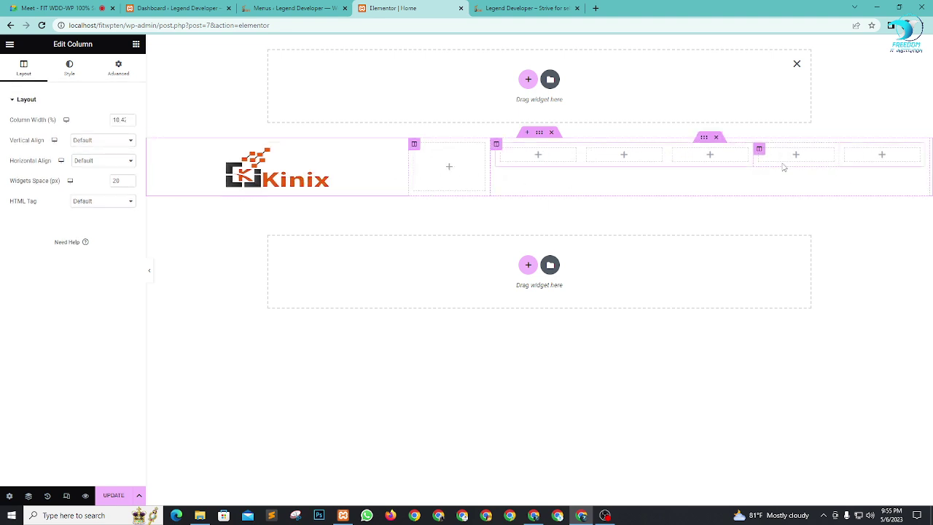
drag(488, 163, 587, 169)
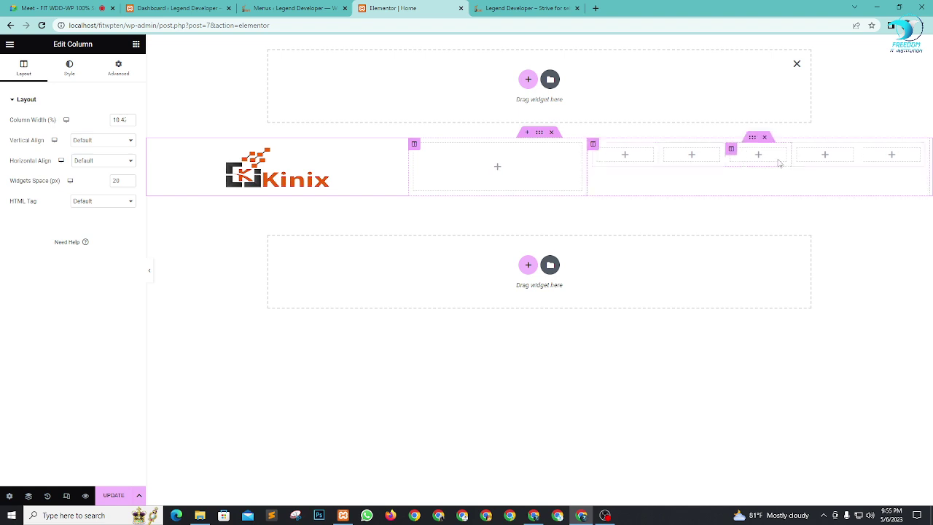
click(136, 44)
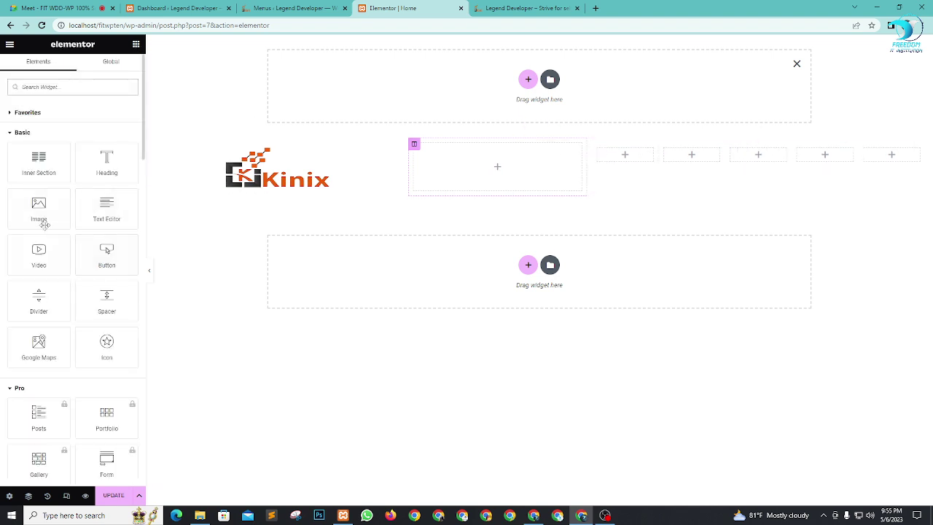
Step: Drop a Button into the first inner column, label it 'Home' and link it to #home
drag(112, 259, 643, 159)
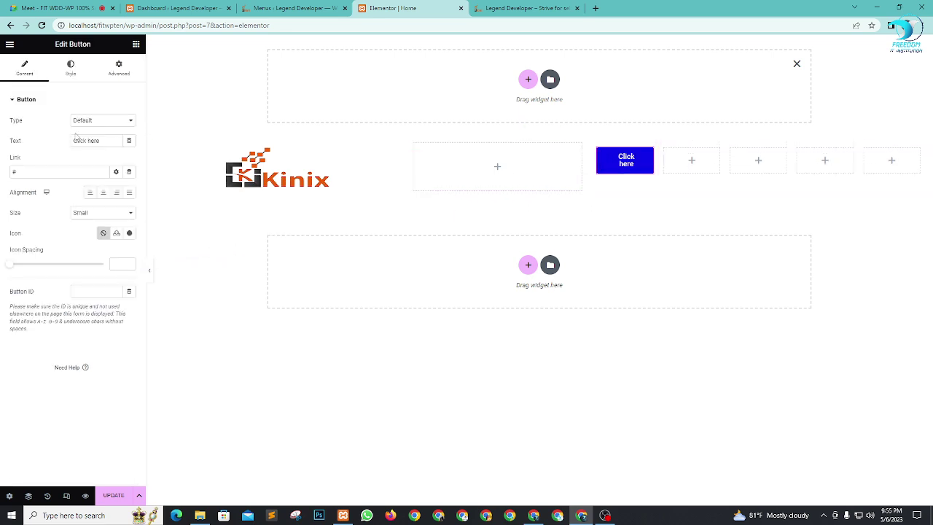
drag(100, 140, 31, 146)
text(Home)
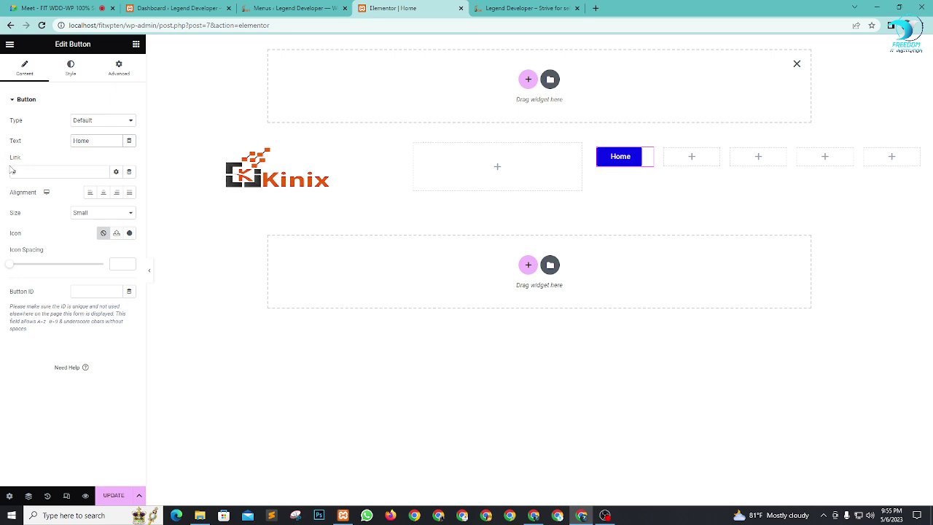
click(44, 169)
text(#home)
click(62, 8)
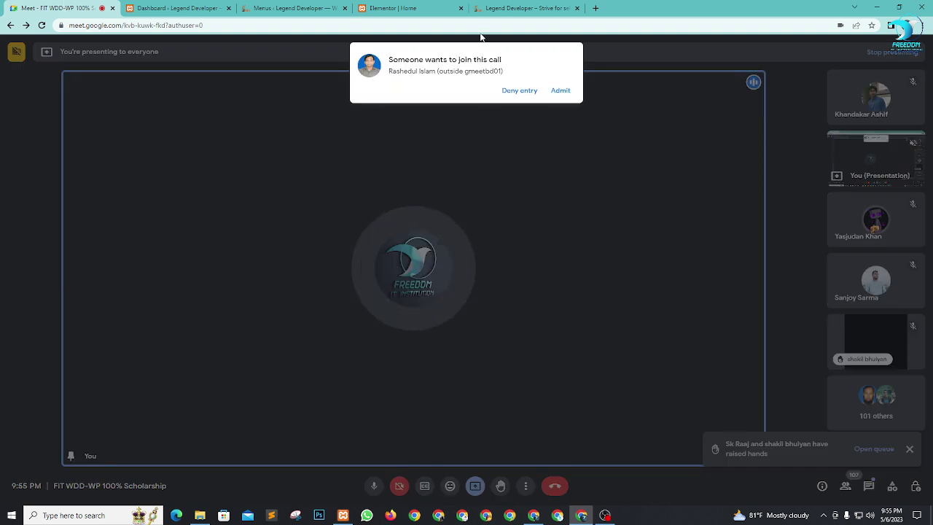
Step: Admit the waiting participant in Google Meet and return to the Elementor editor
click(559, 90)
click(405, 9)
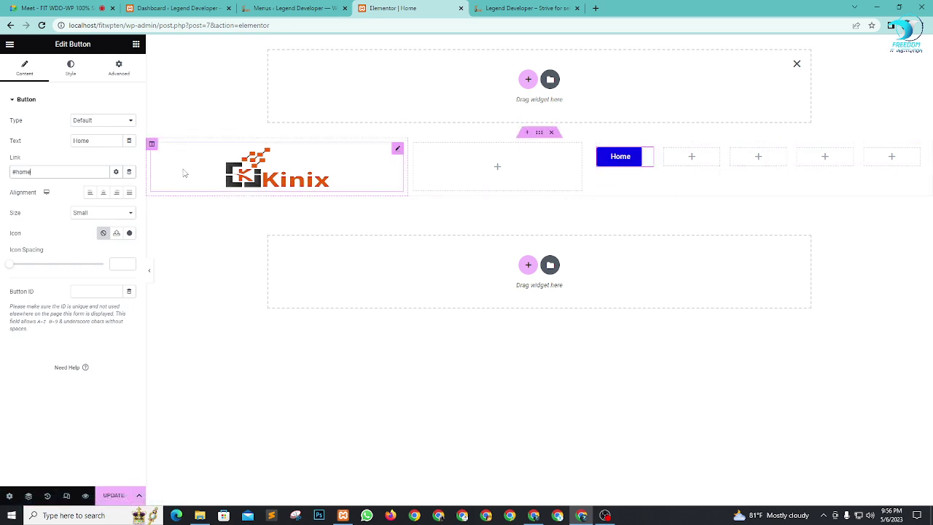
Step: Center the Home button, duplicate its column four times, and widen the columns to fill the row
click(103, 192)
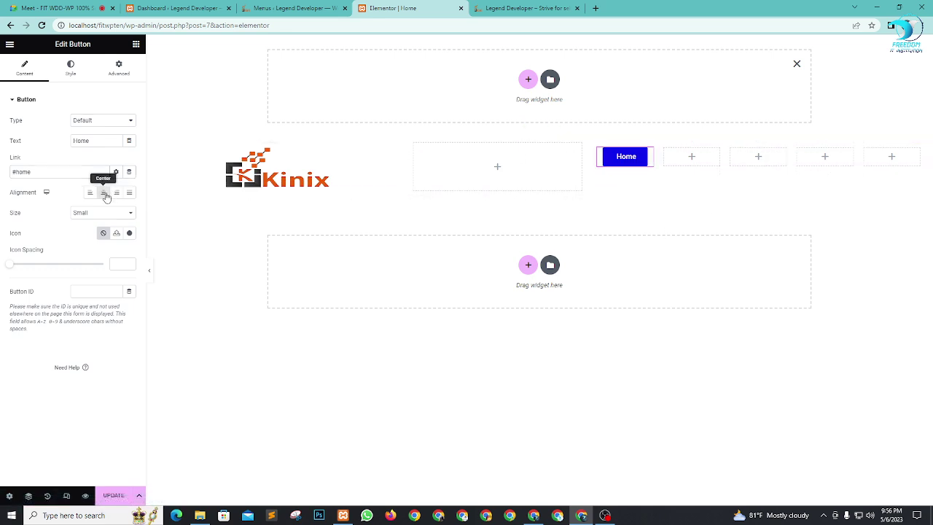
right_click(611, 165)
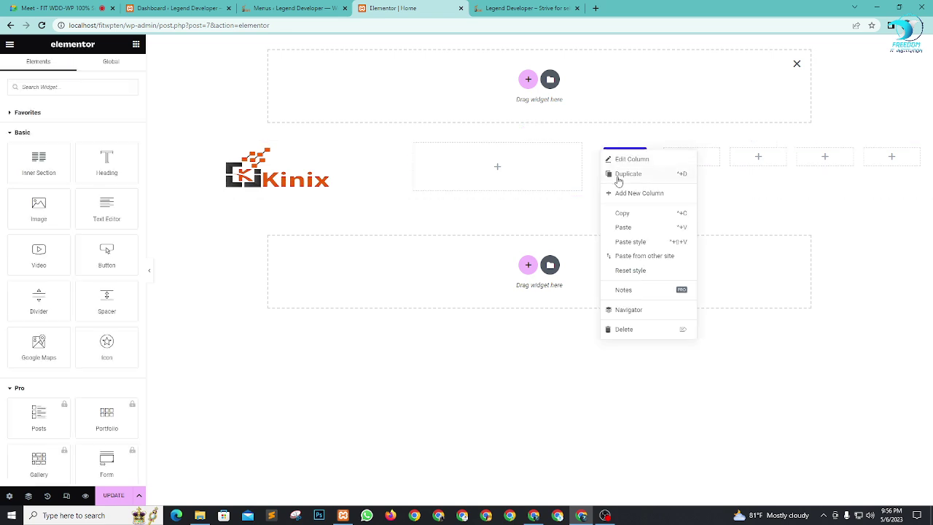
click(618, 175)
right_click(606, 160)
click(613, 160)
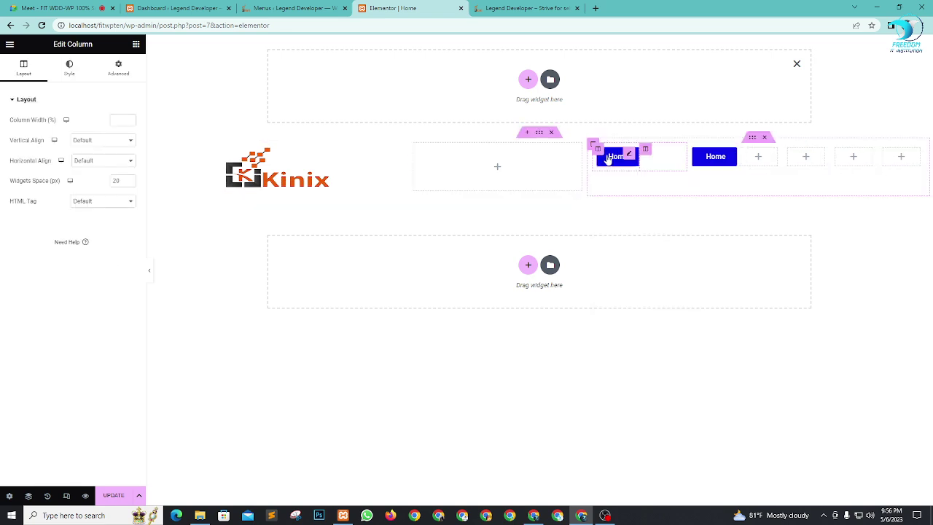
right_click(607, 159)
click(618, 173)
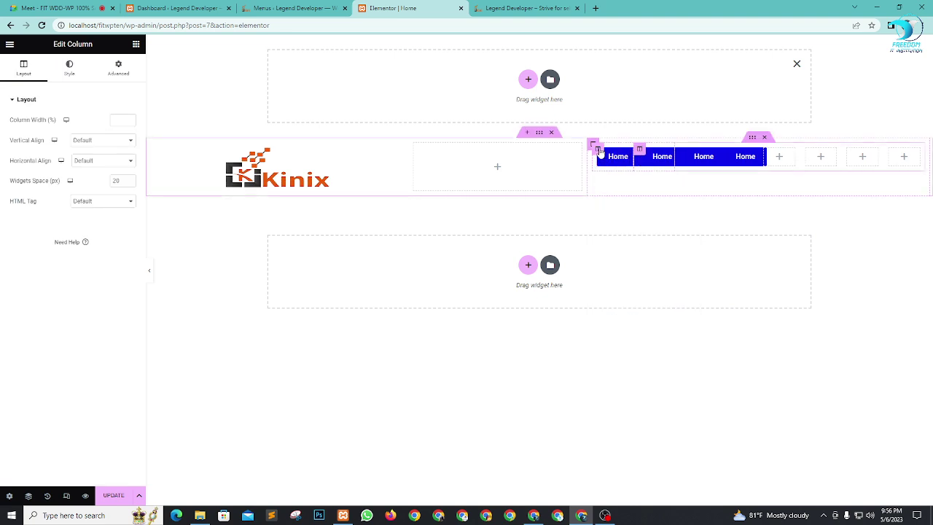
right_click(611, 164)
key(ctrl+d)
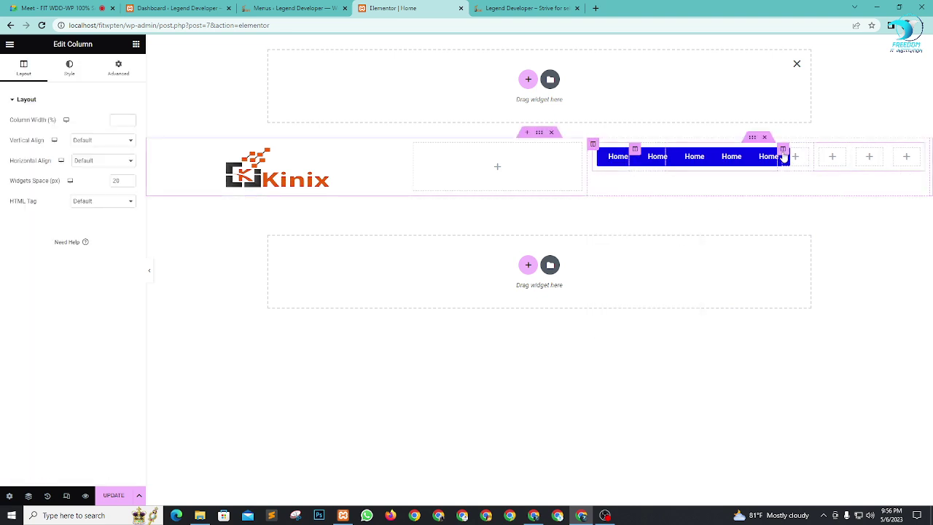
drag(783, 153, 874, 150)
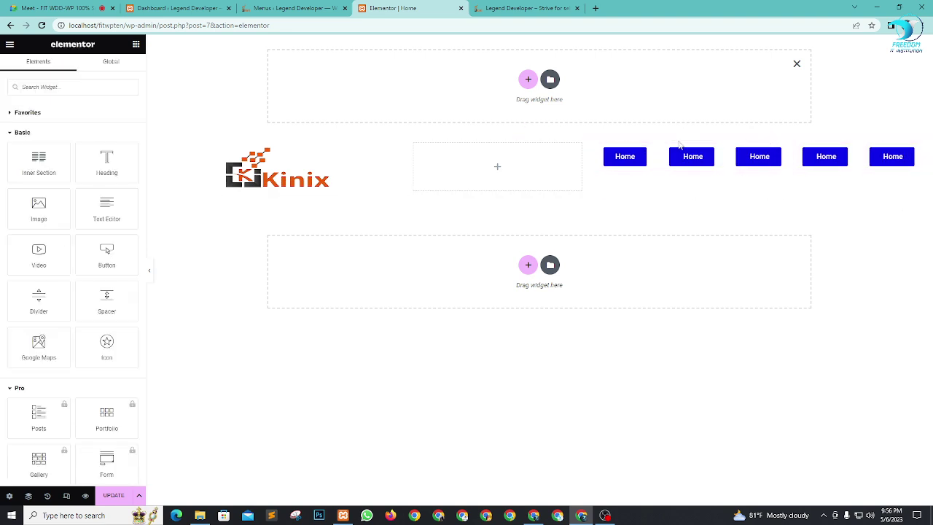
Step: Relabel the second button 'About' and save the page
click(714, 155)
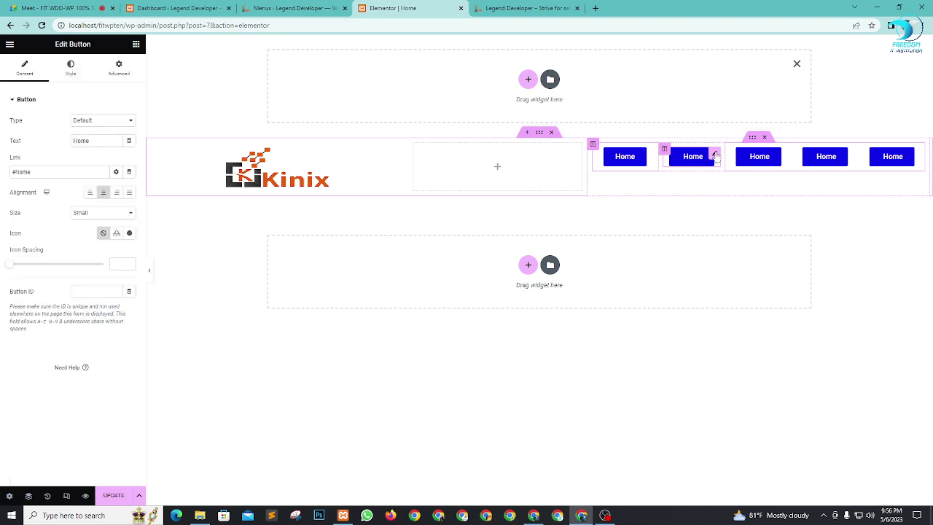
drag(88, 142, 7, 145)
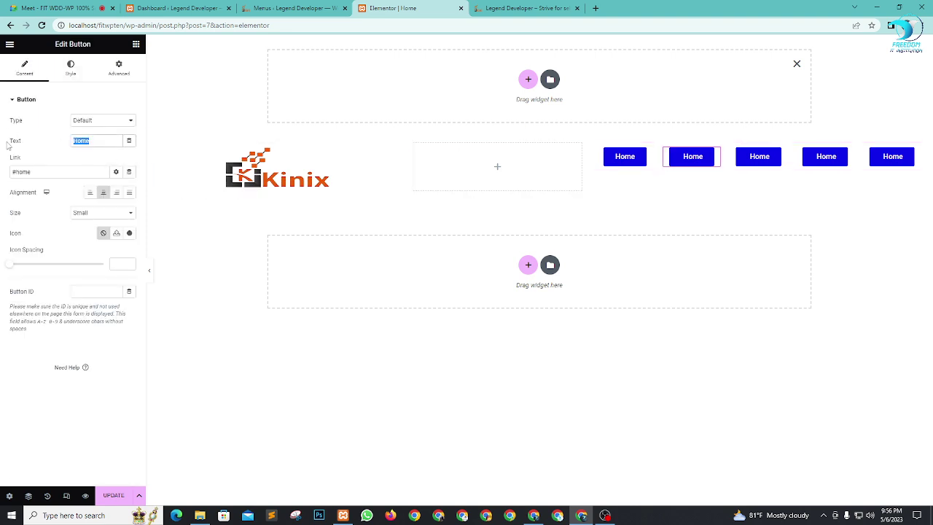
text(About)
double_click(24, 170)
click(114, 496)
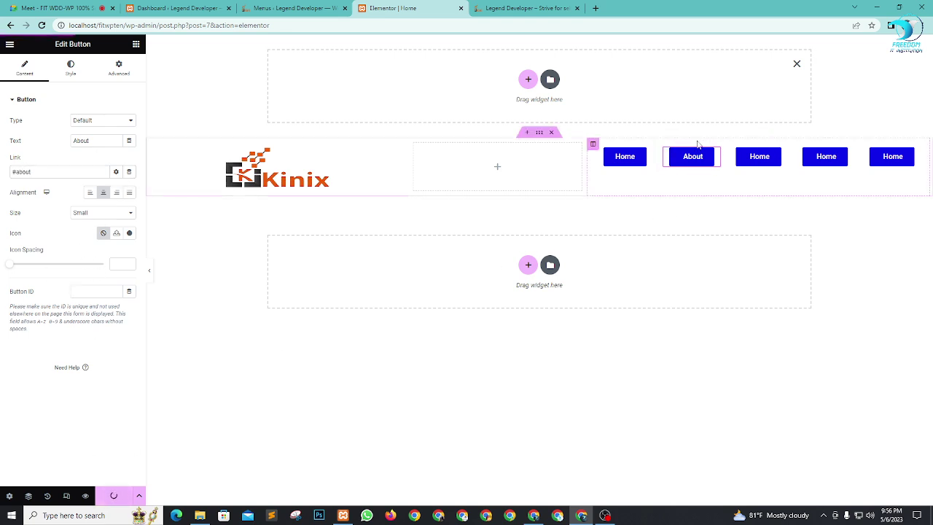
Step: Rename the next buttons 'Portfolio' (#portfolio) and 'Services' (#services), saving after each
click(781, 156)
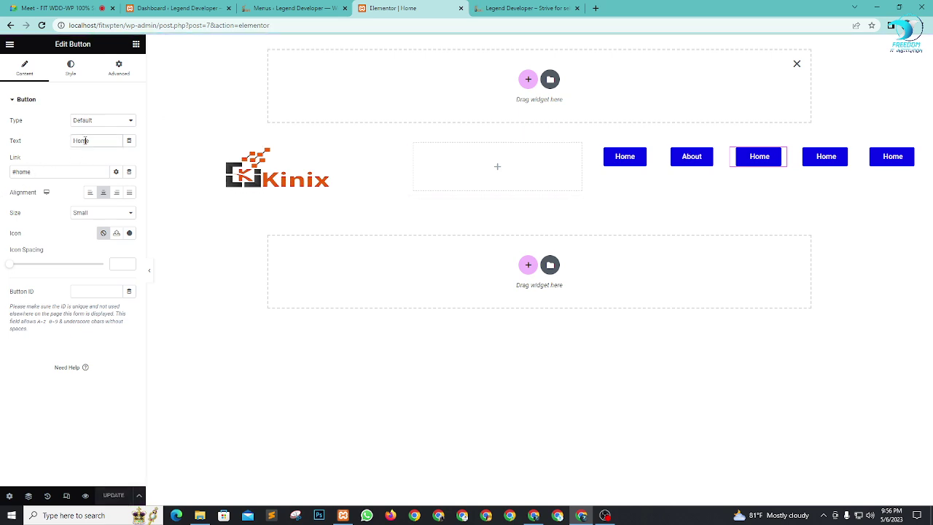
text(P)
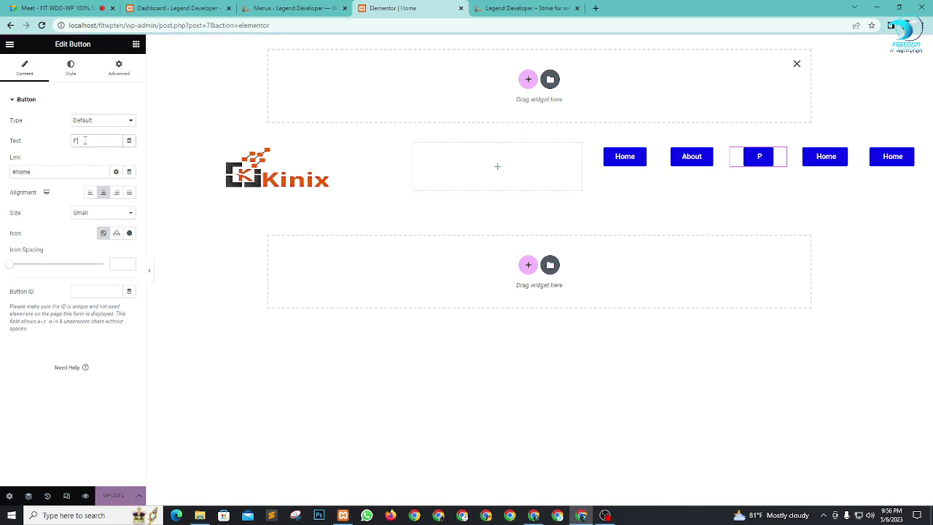
text(ortfolio)
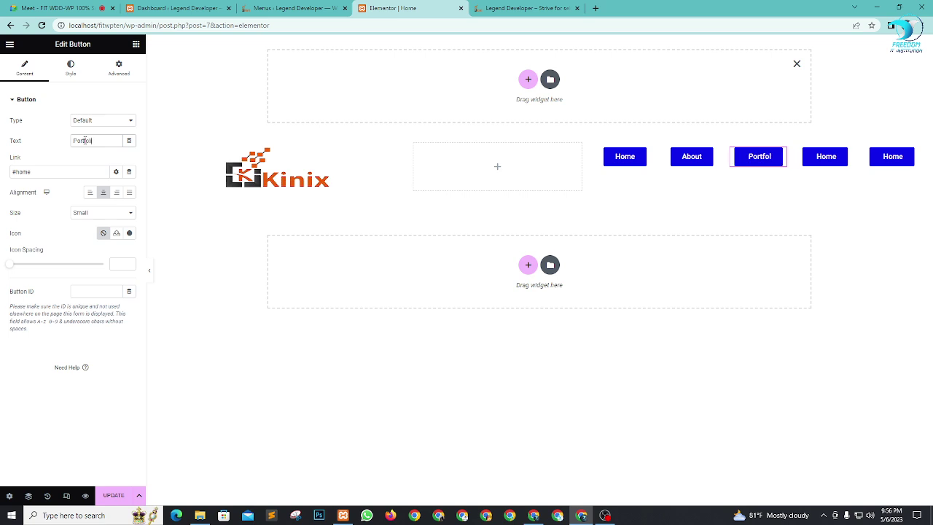
click(28, 173)
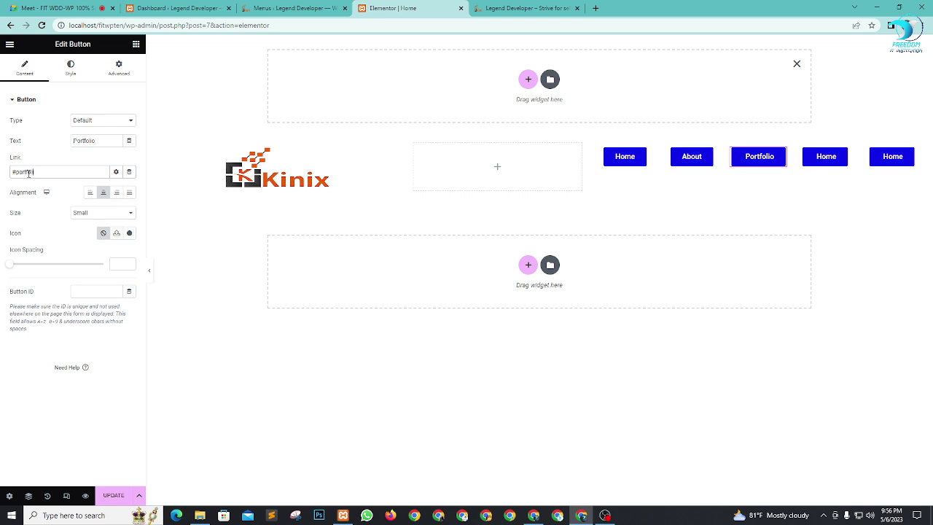
click(109, 496)
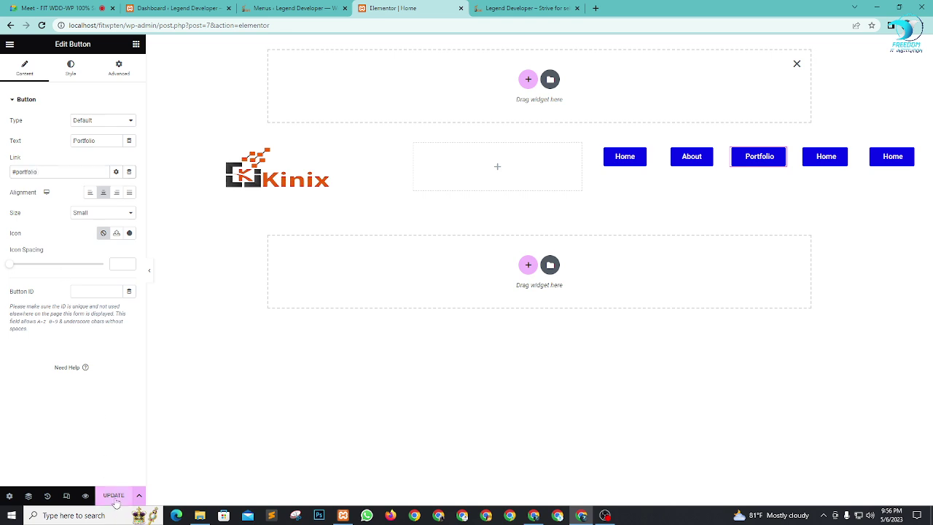
click(848, 156)
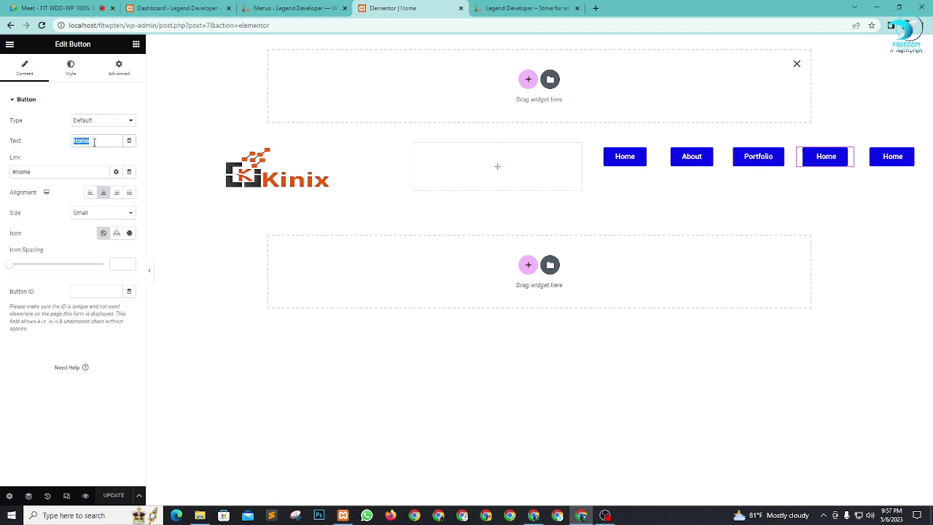
text(Servi)
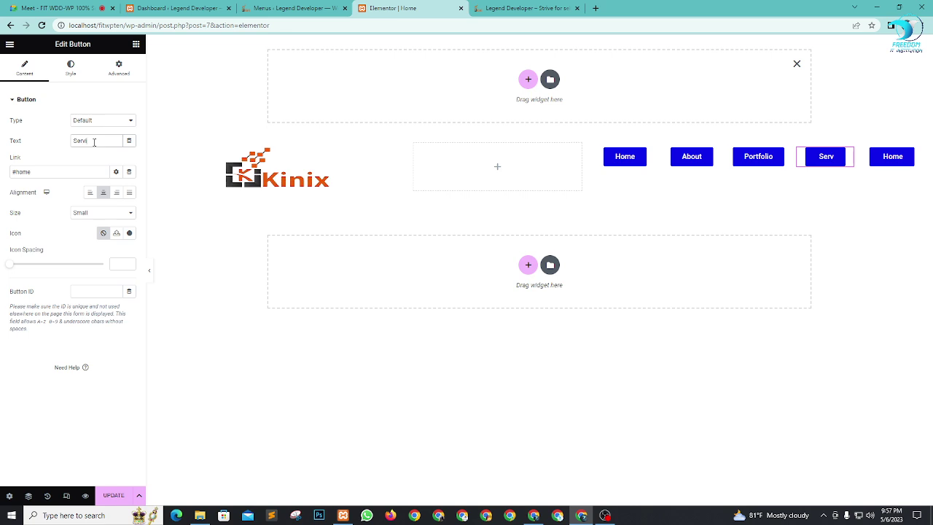
text(ces)
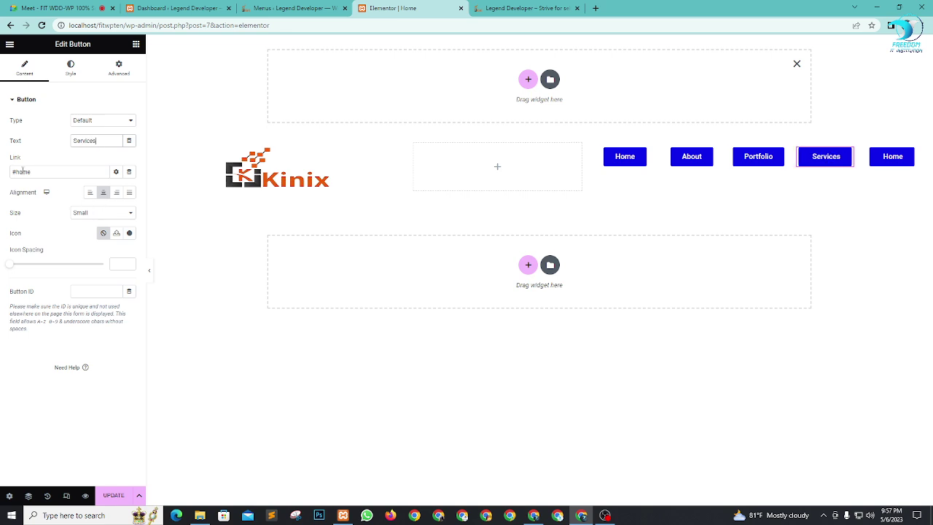
double_click(21, 171)
click(113, 495)
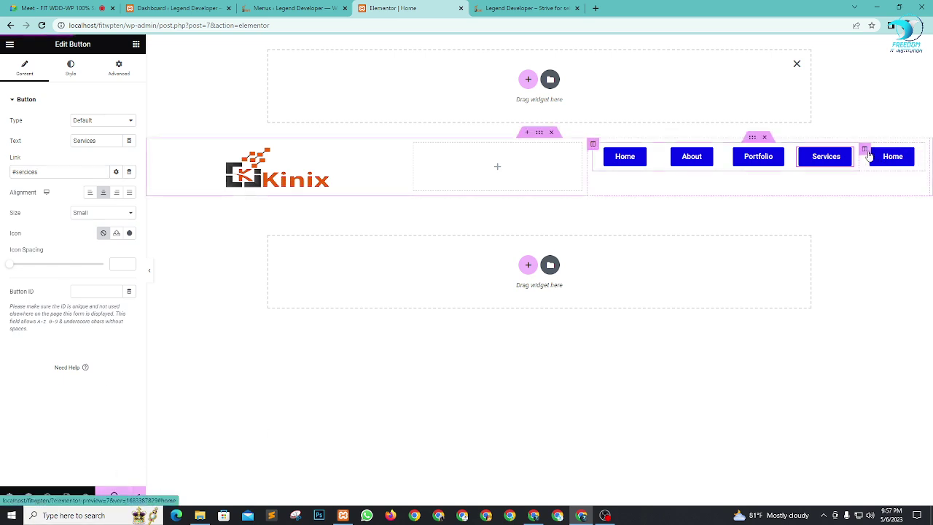
Step: Relabel the last button 'Contact Us', link it to #contact, and save
click(865, 149)
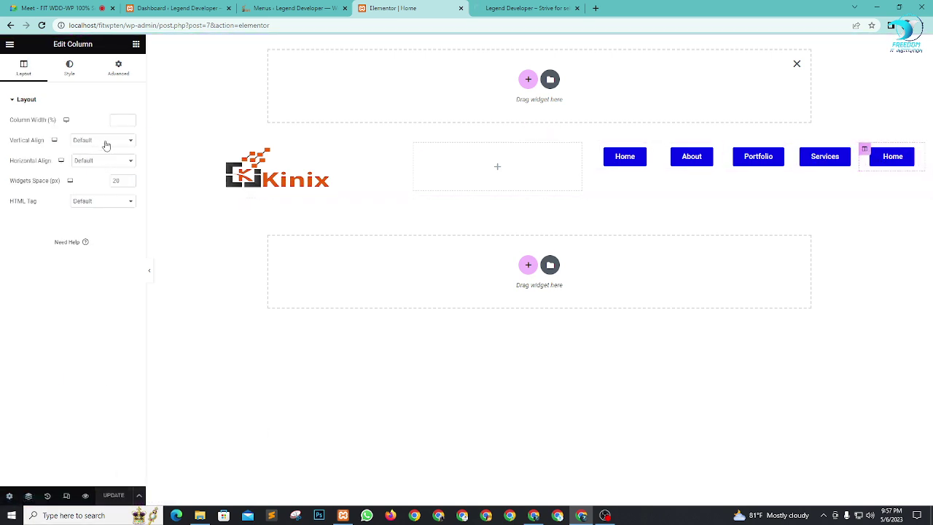
click(916, 156)
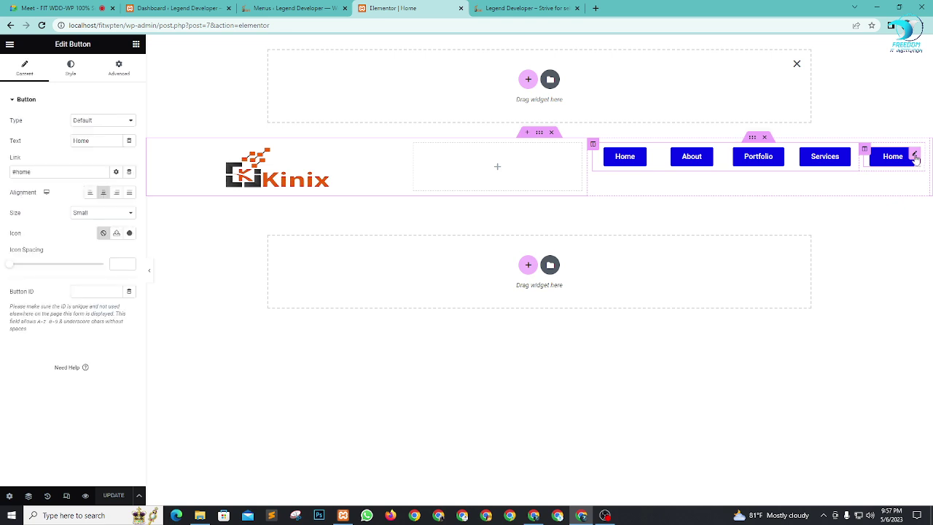
drag(97, 141, 2, 149)
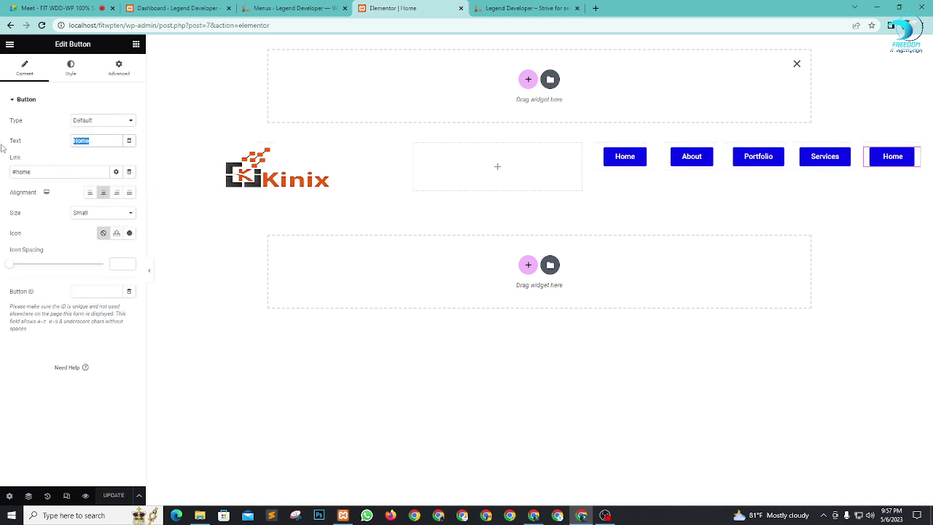
text(Contact)
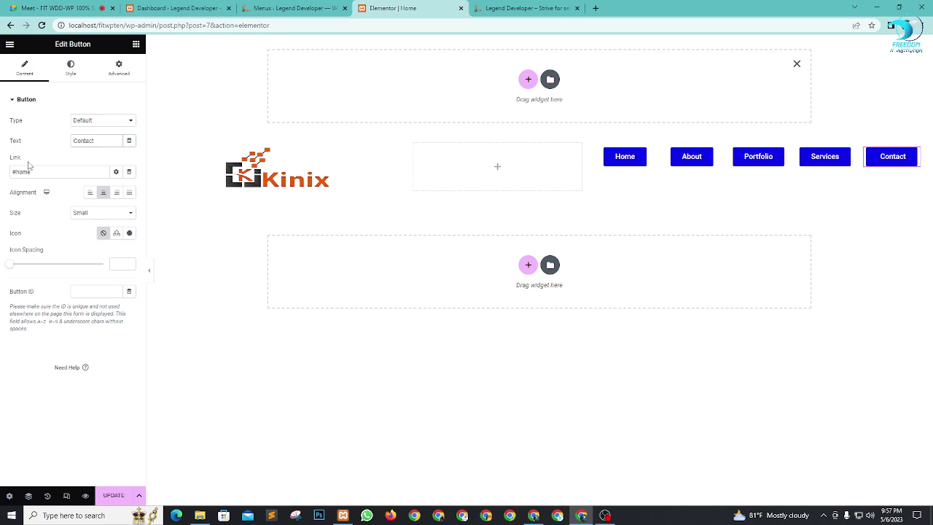
text( Us)
click(25, 171)
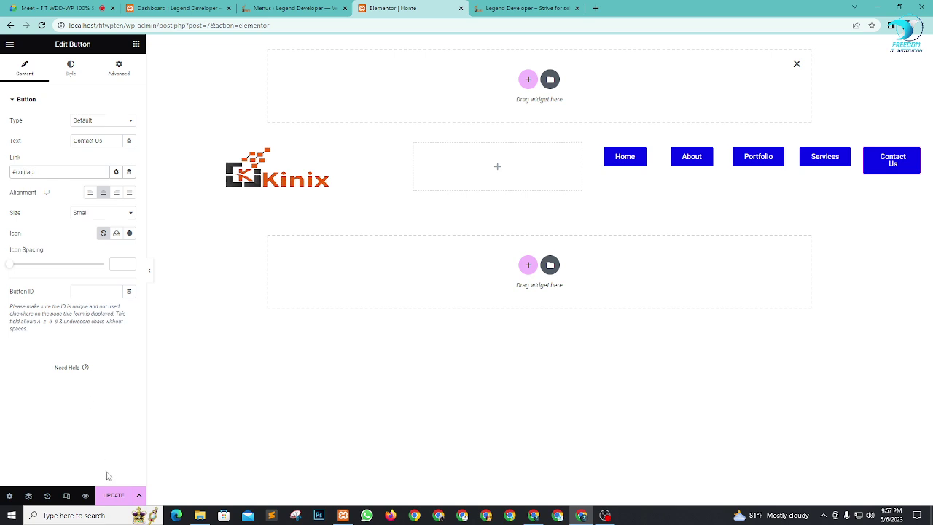
click(113, 495)
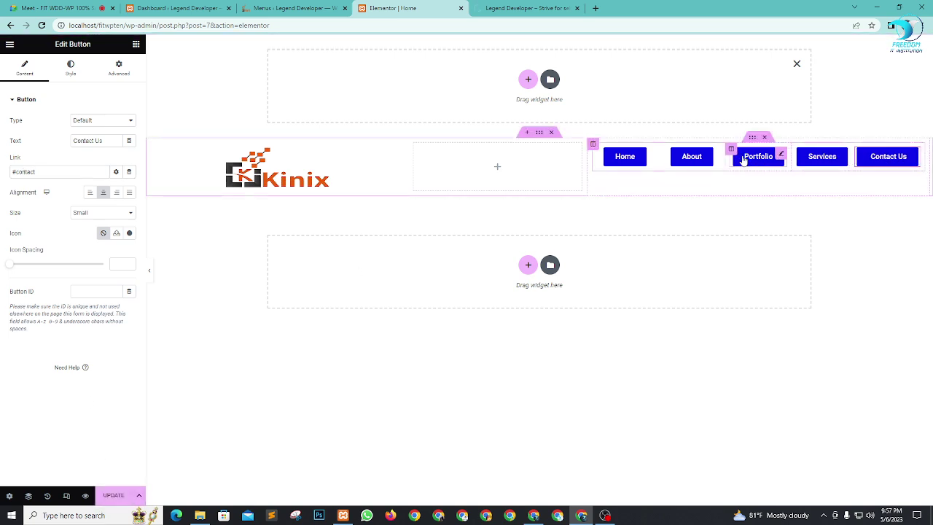
Step: Move the Services button before Portfolio and narrow the empty middle column
drag(796, 150, 740, 155)
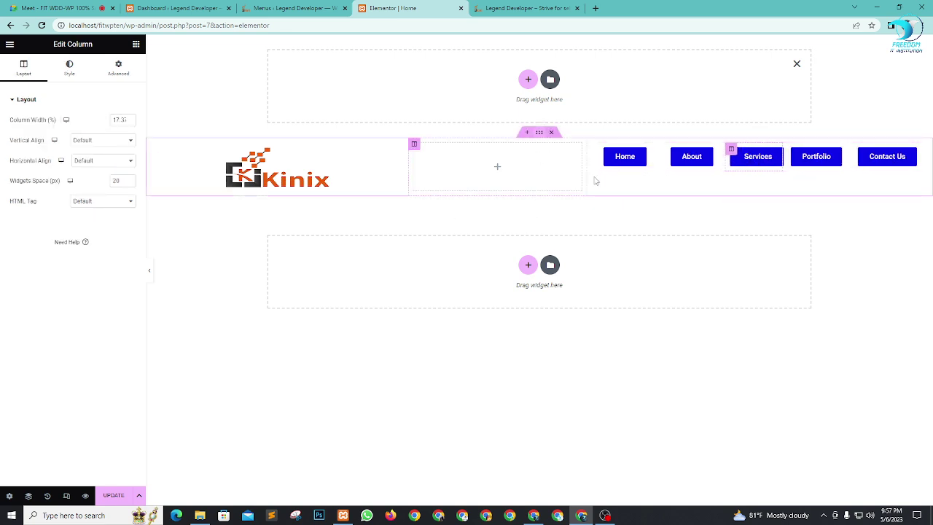
click(796, 65)
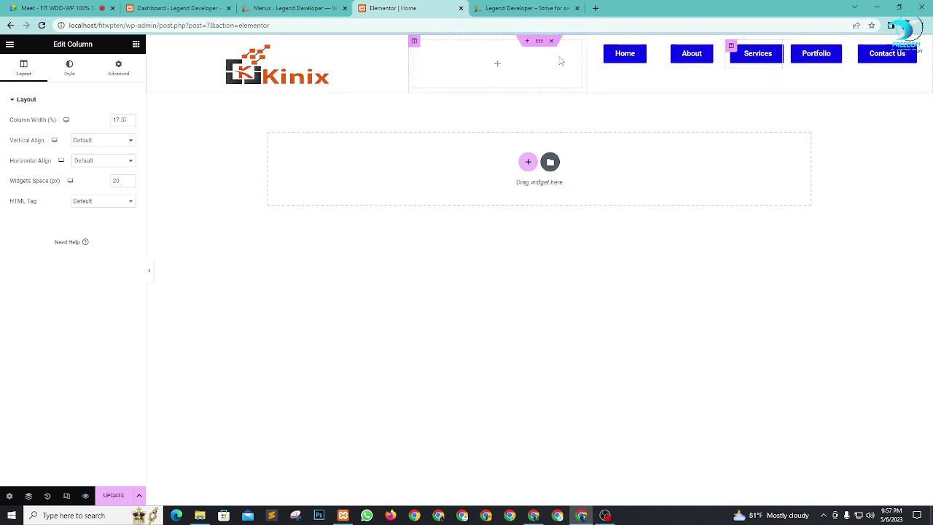
mouse_move(583, 64)
mouse_down()
mouse_move(559, 66)
mouse_move(575, 63)
mouse_up()
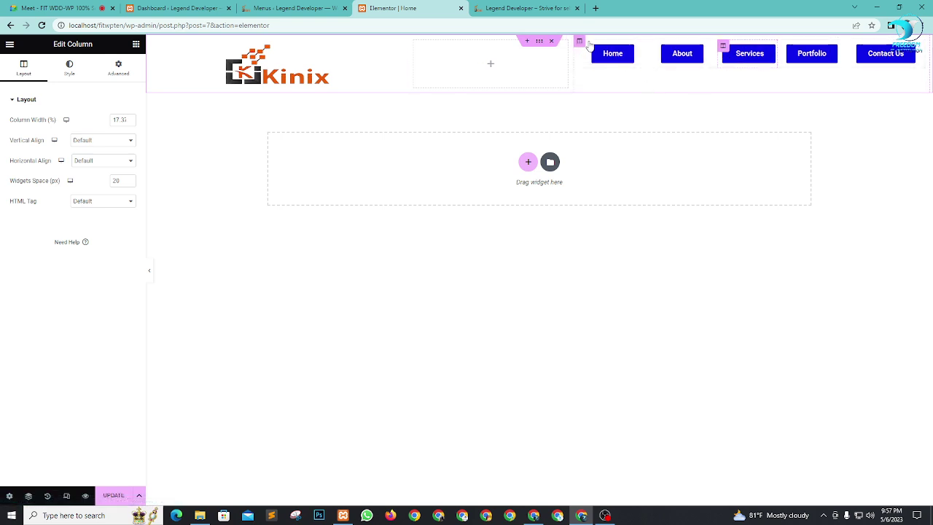
click(527, 40)
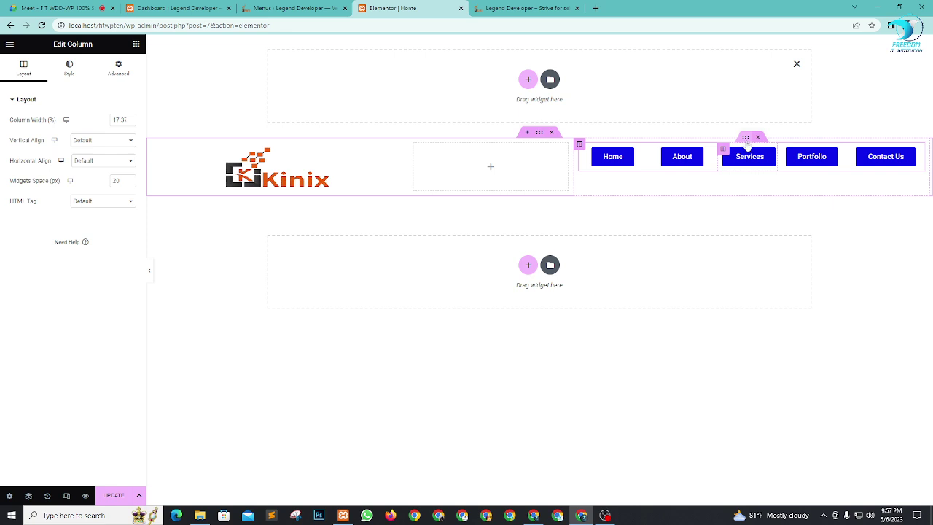
click(747, 141)
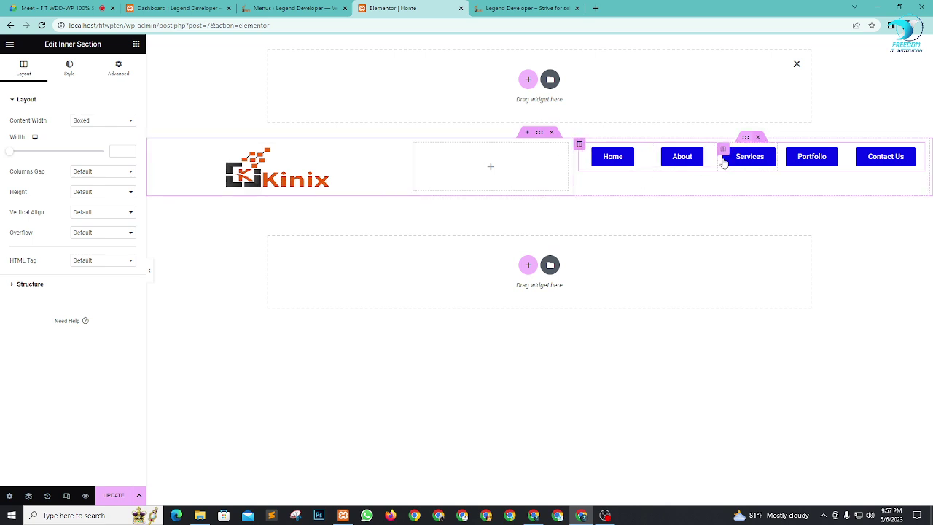
Step: Unlink the nav inner section's margins and set its top margin to about 16–18 px
click(123, 70)
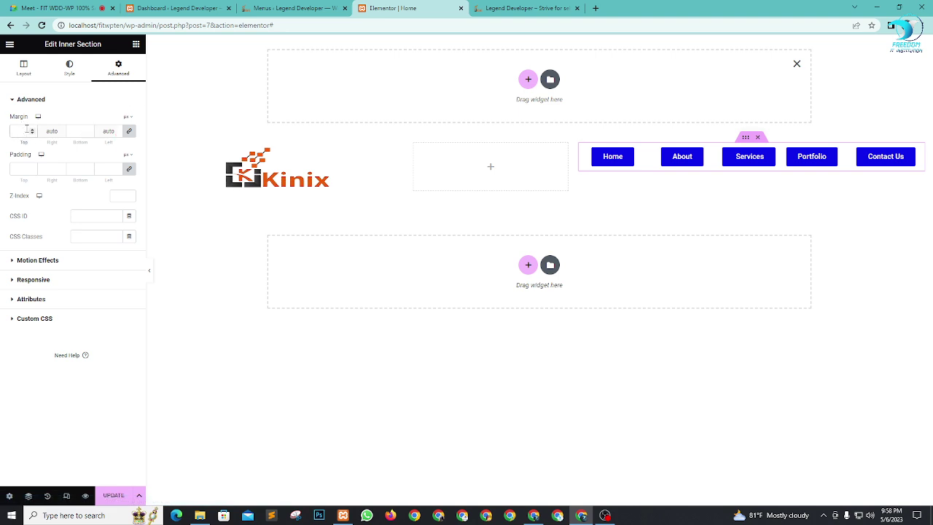
click(129, 130)
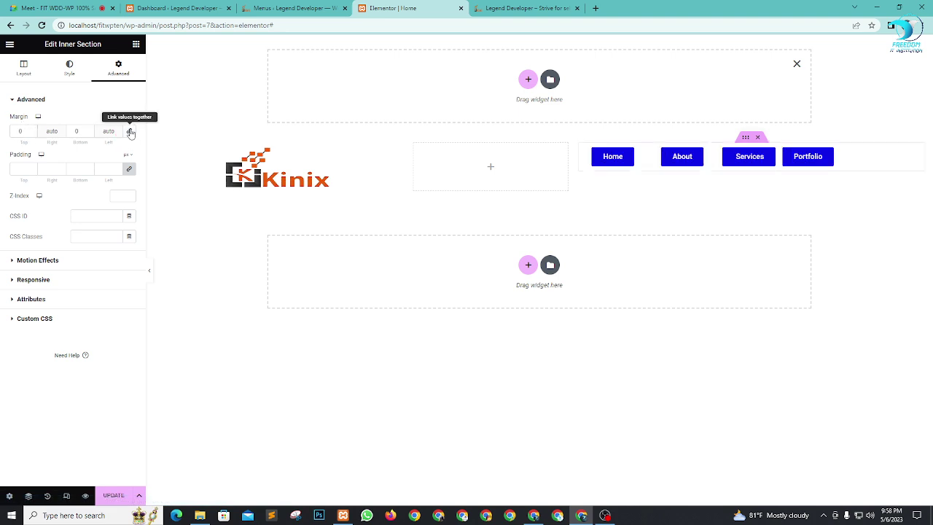
click(33, 130)
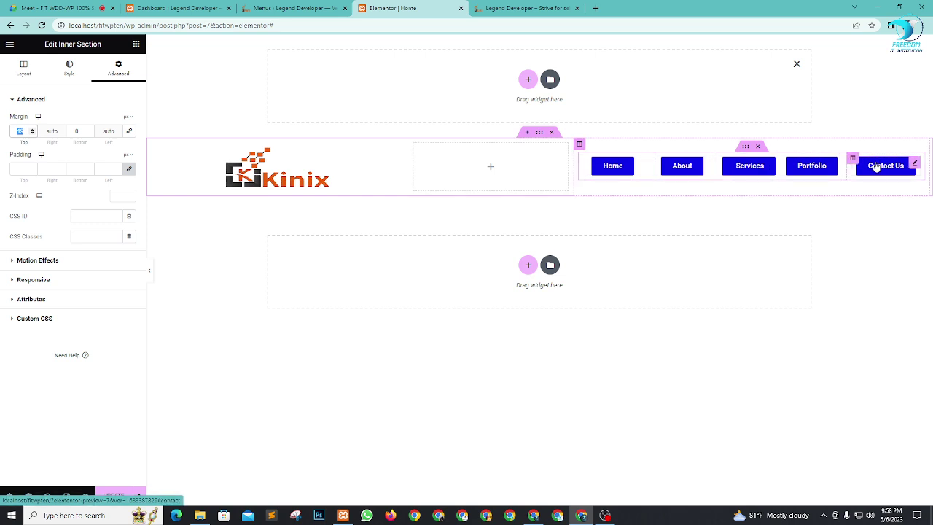
text(0)
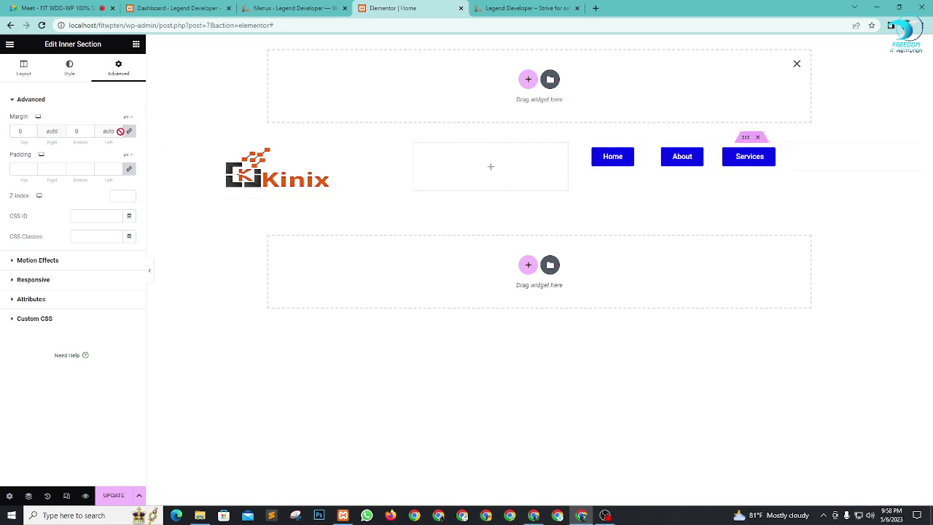
click(21, 130)
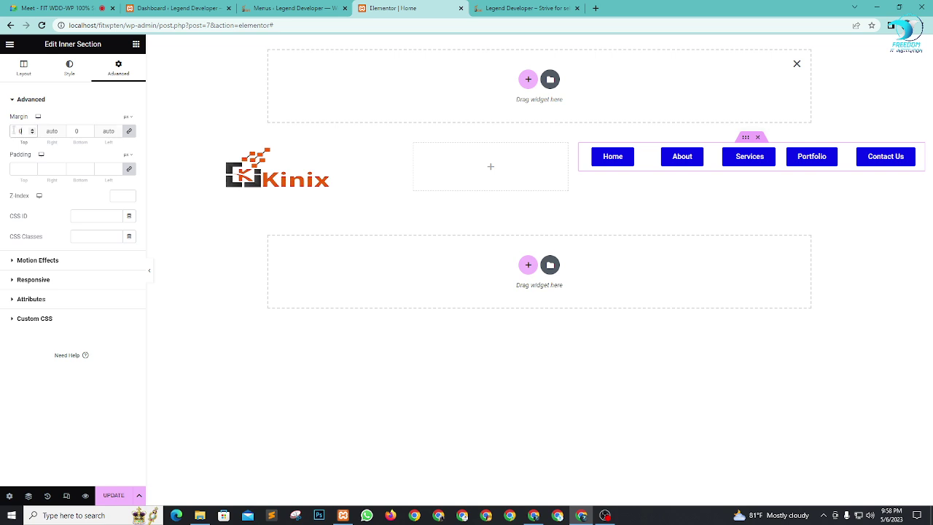
click(129, 132)
click(32, 129)
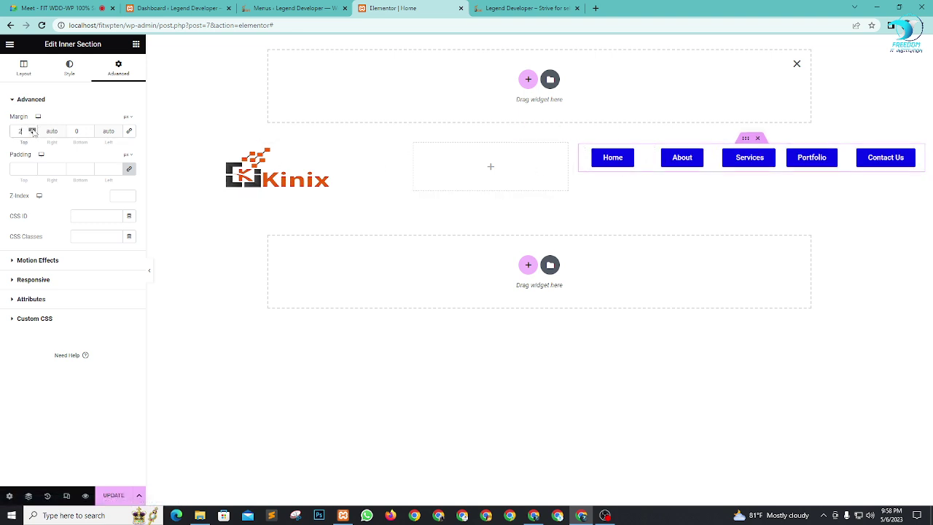
click(32, 130)
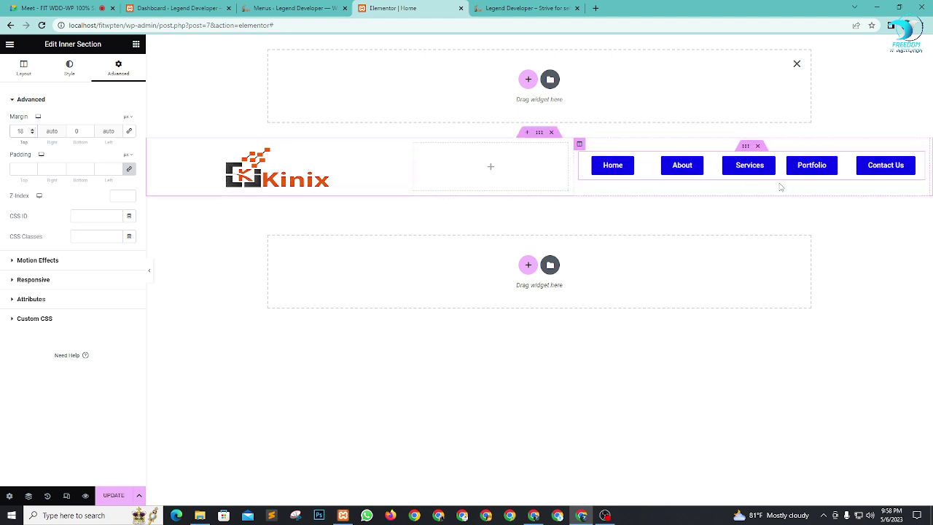
Step: Delete the empty top section, update the page, and check the live preview
click(797, 63)
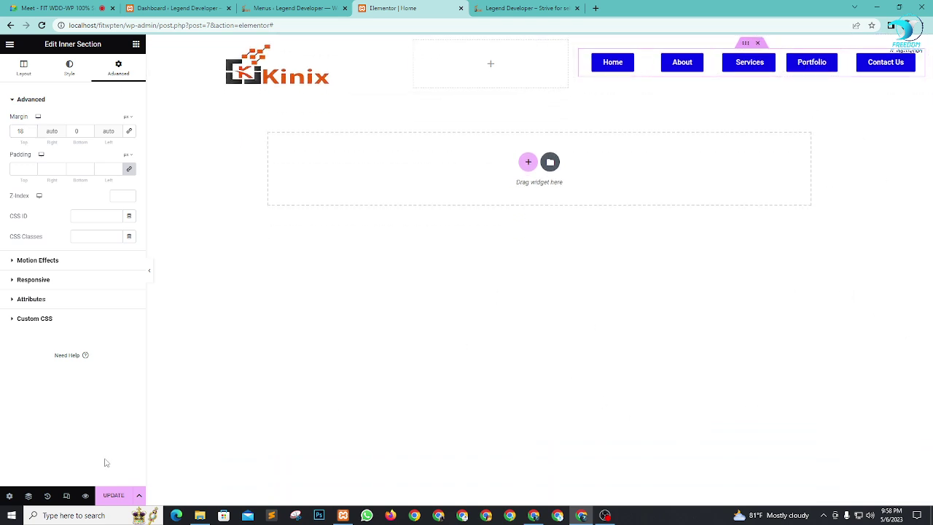
click(115, 495)
key(ctrl+Tab)
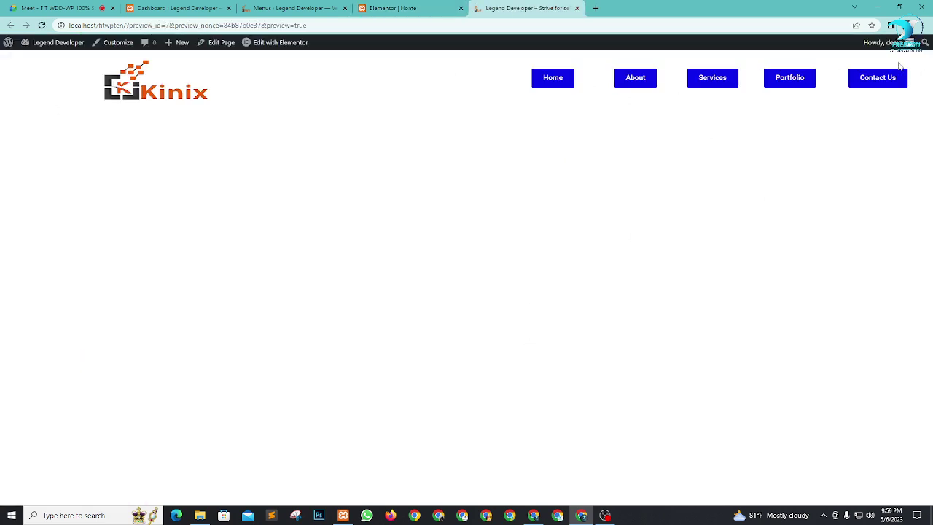
click(391, 8)
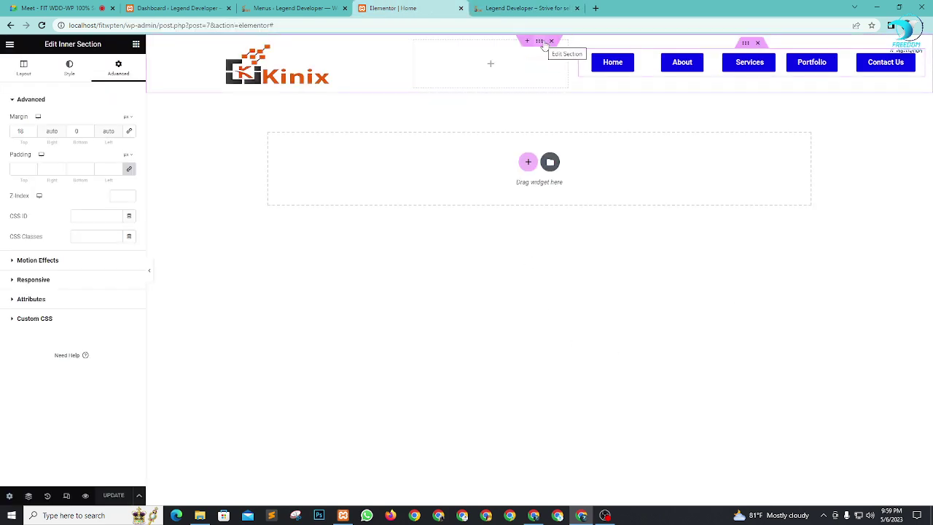
click(540, 42)
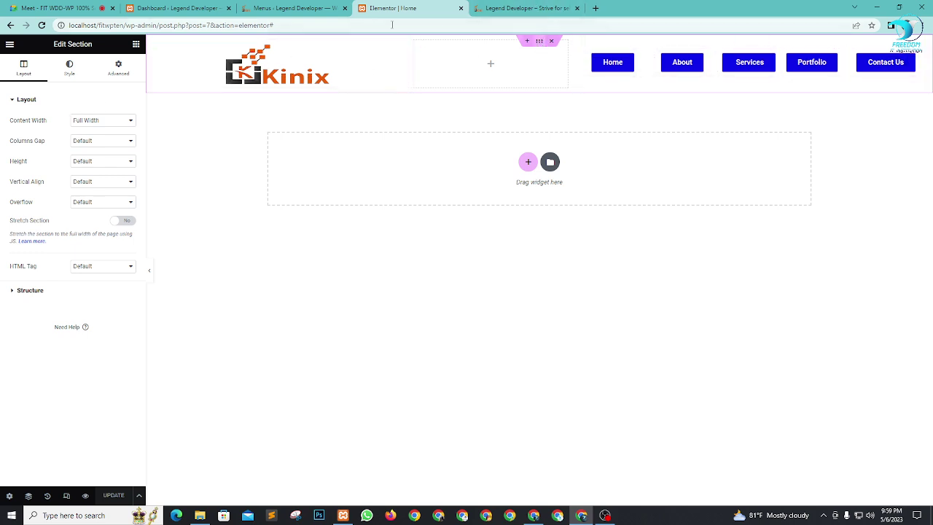
Step: Give the header section a Classic background in black #000000
click(70, 70)
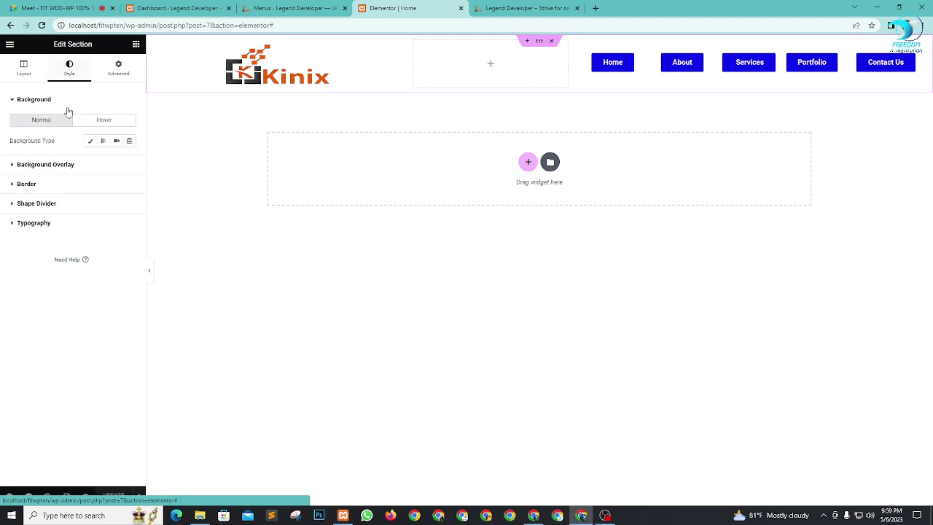
click(91, 141)
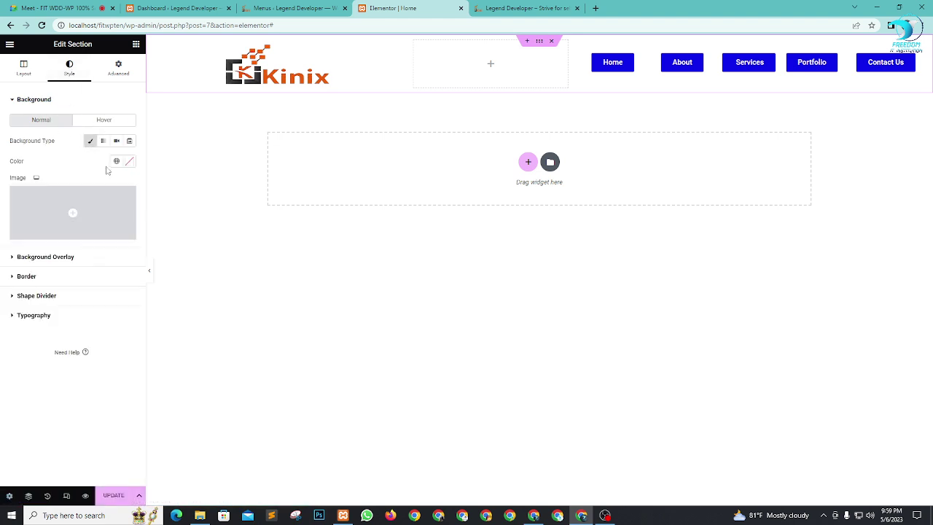
click(130, 162)
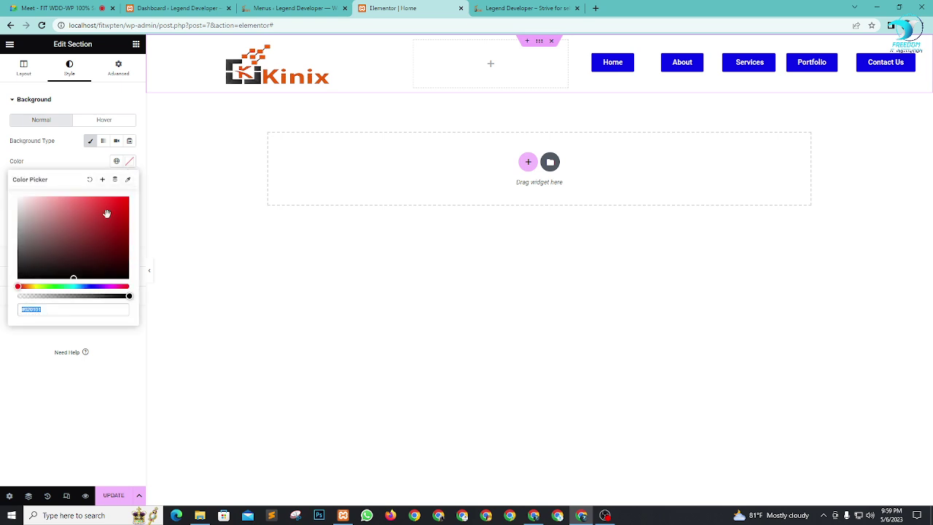
drag(81, 246, 8, 292)
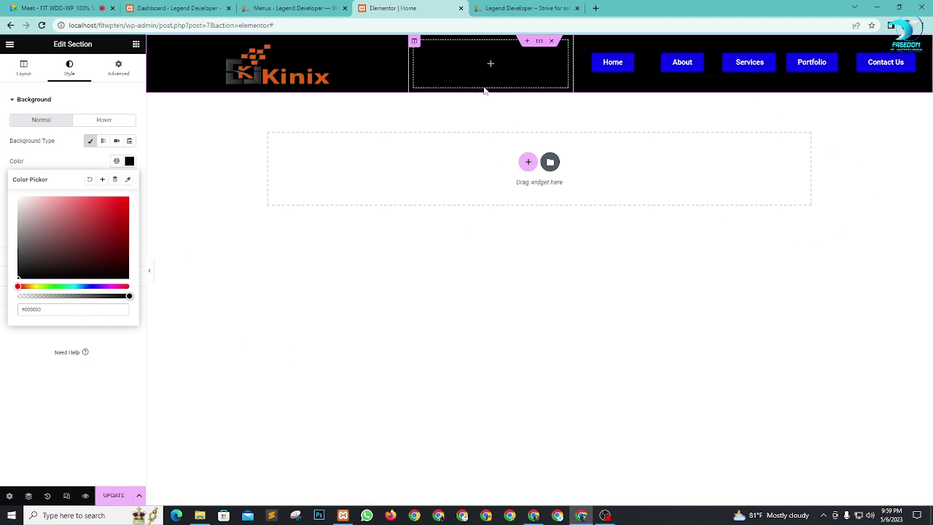
click(113, 382)
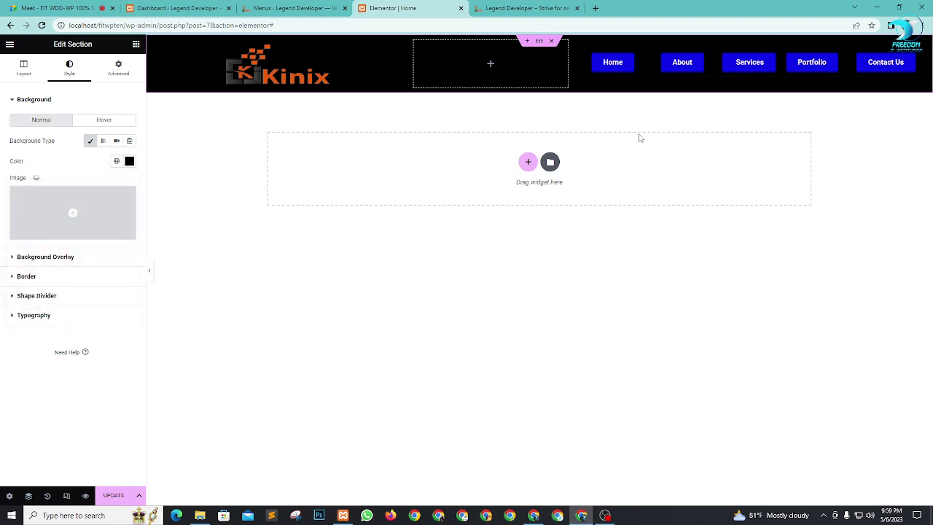
Step: Drag the About, Services, Portfolio and Contact Us column borders to adjust their widths
click(653, 63)
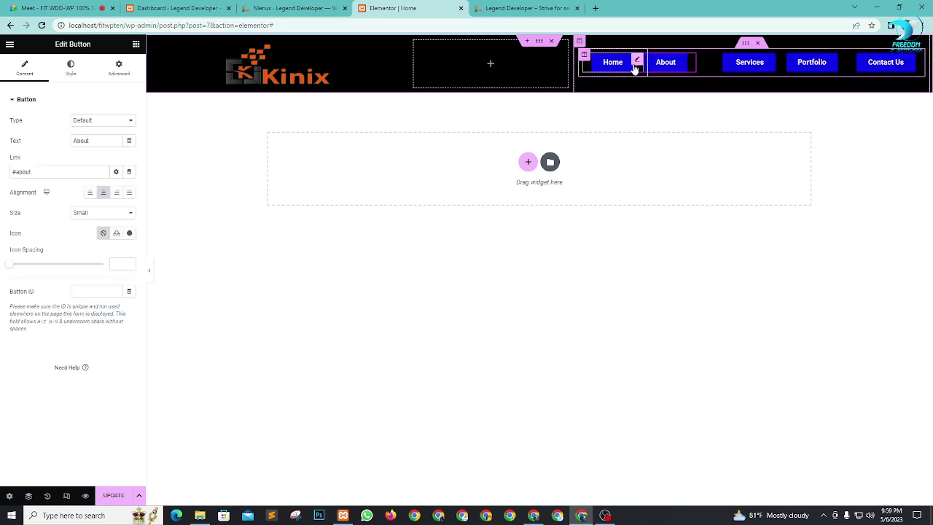
drag(718, 63, 701, 63)
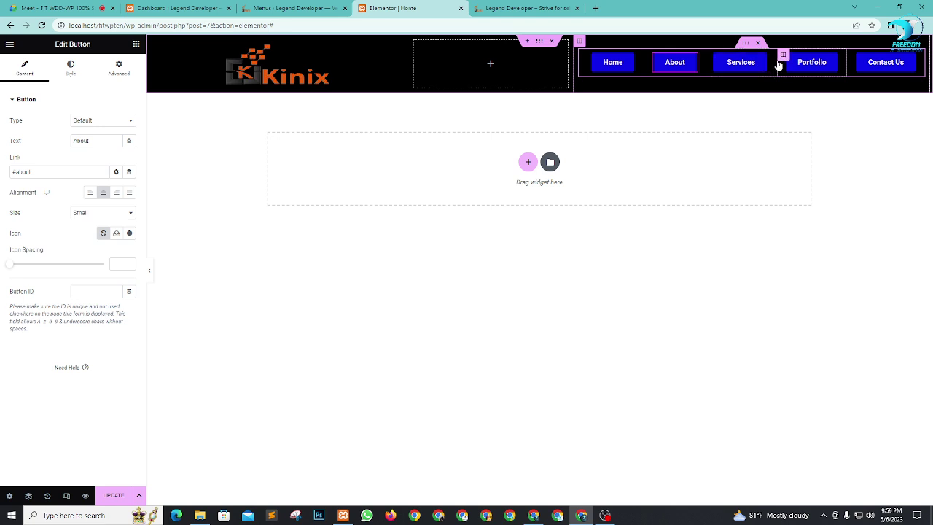
drag(779, 66, 752, 66)
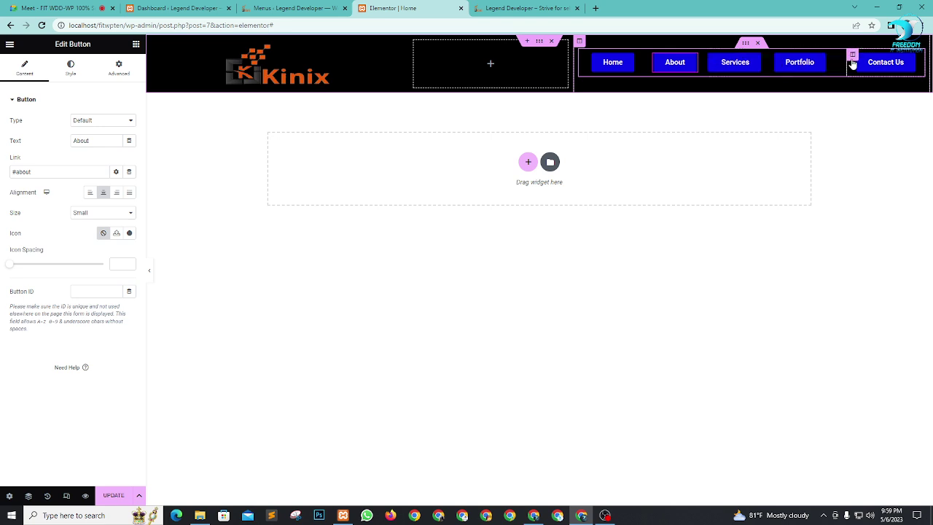
mouse_move(846, 63)
mouse_down()
mouse_move(798, 62)
mouse_move(853, 67)
mouse_up()
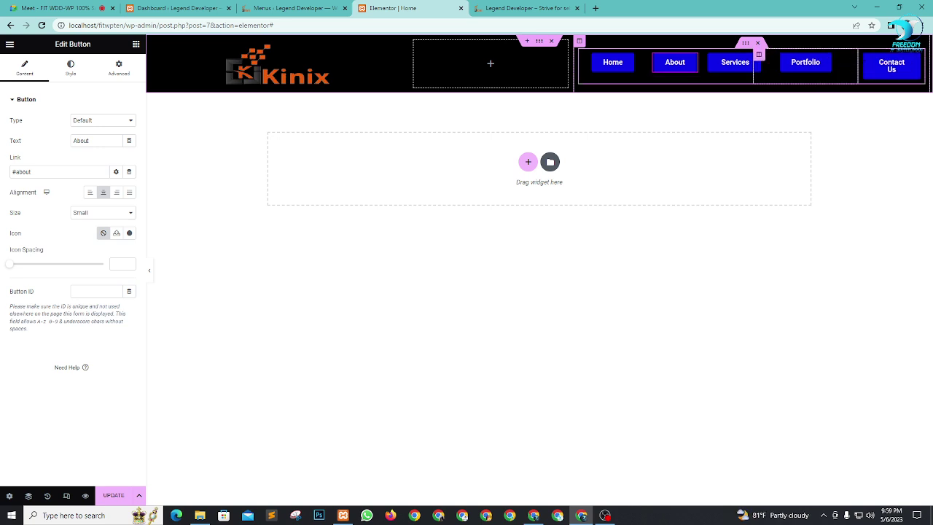
Step: Set the Home and About column widths to 20%
click(583, 55)
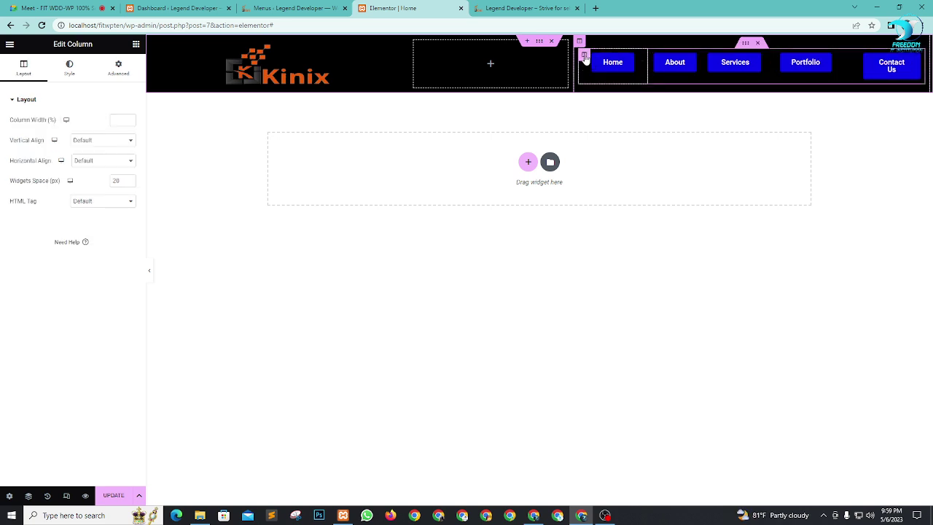
click(127, 118)
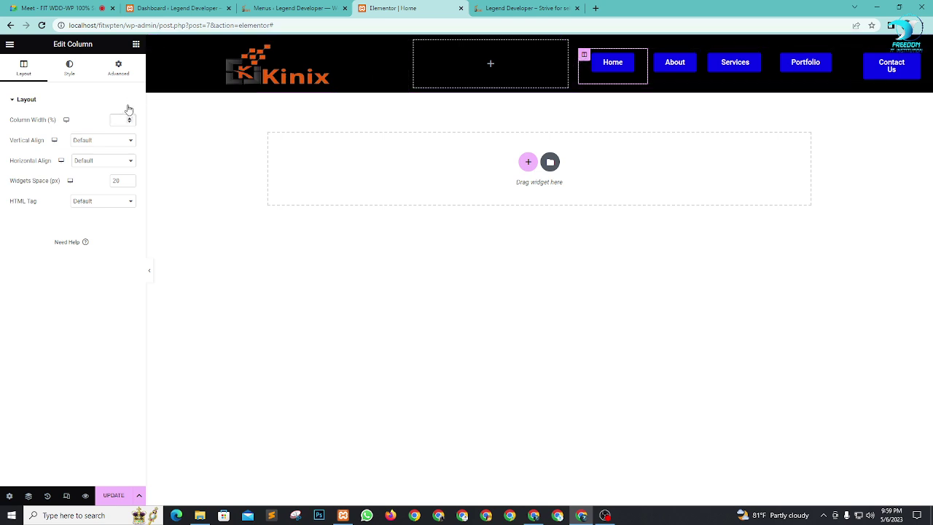
text(15)
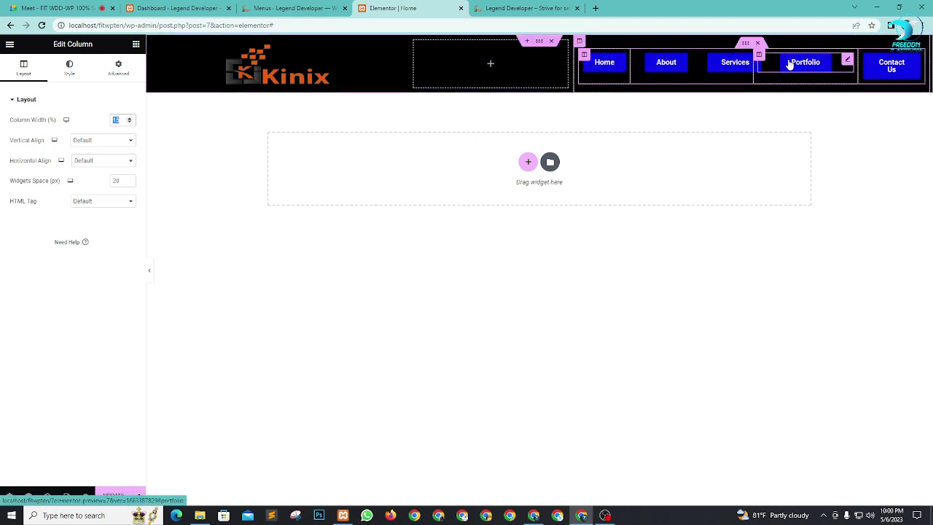
text(20)
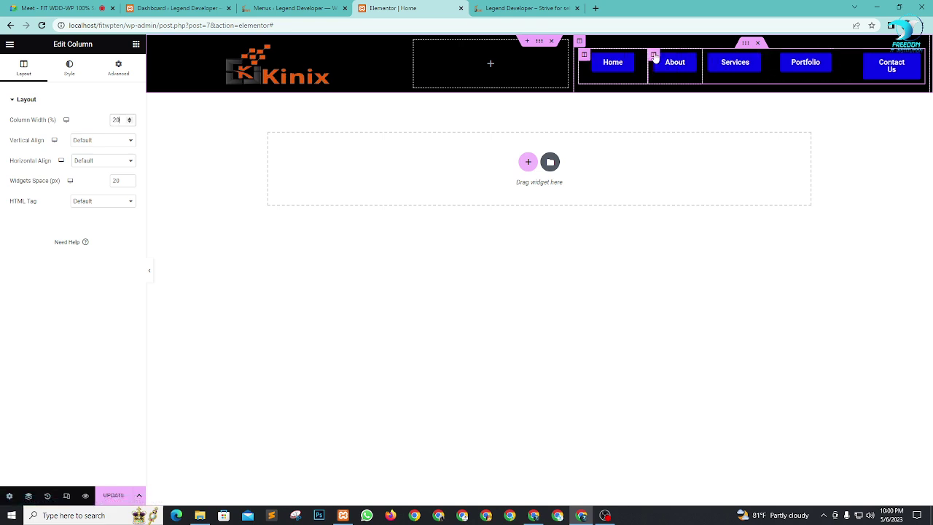
click(654, 56)
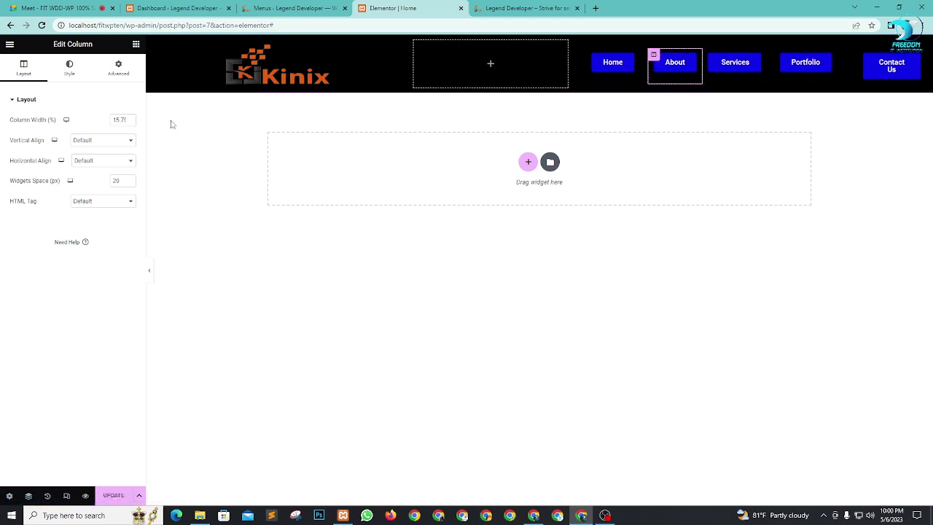
double_click(118, 119)
text(20)
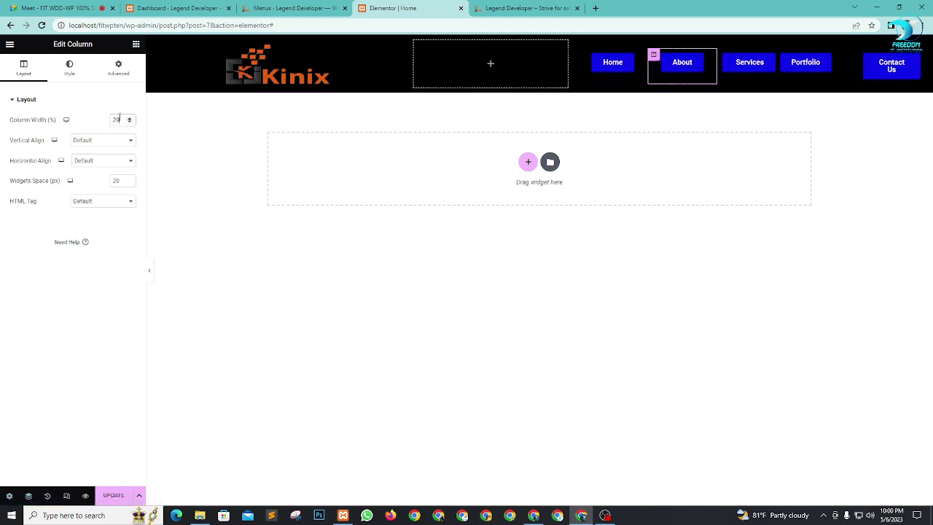
Step: Set the Services and Portfolio column widths to 20% and update the page
click(723, 56)
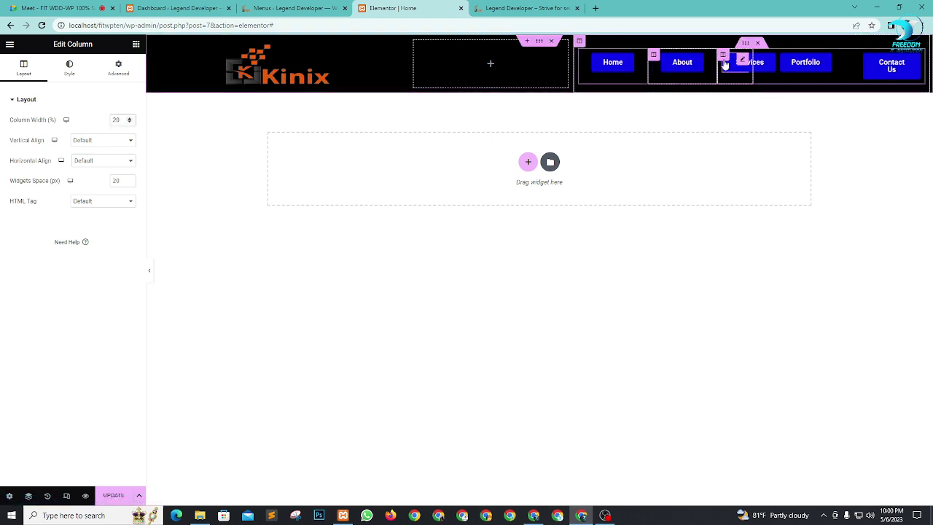
double_click(118, 120)
text(20)
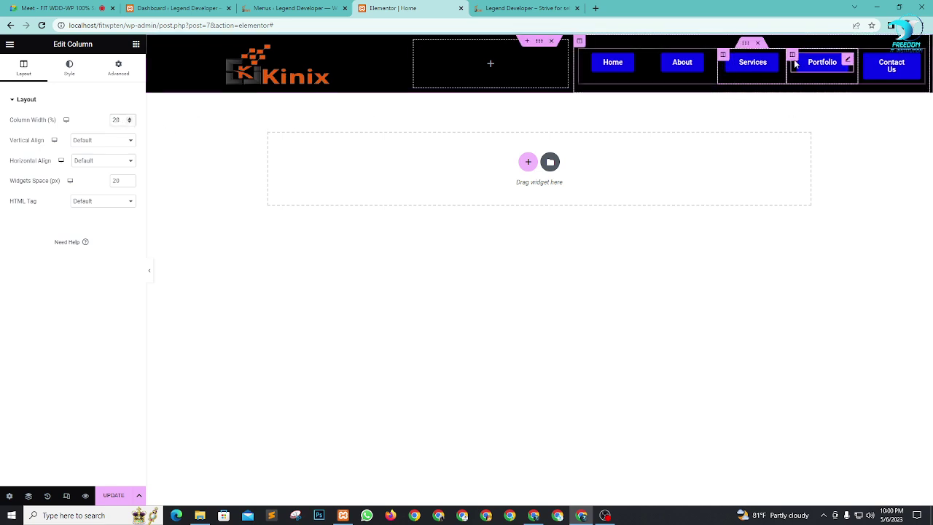
click(792, 55)
double_click(118, 119)
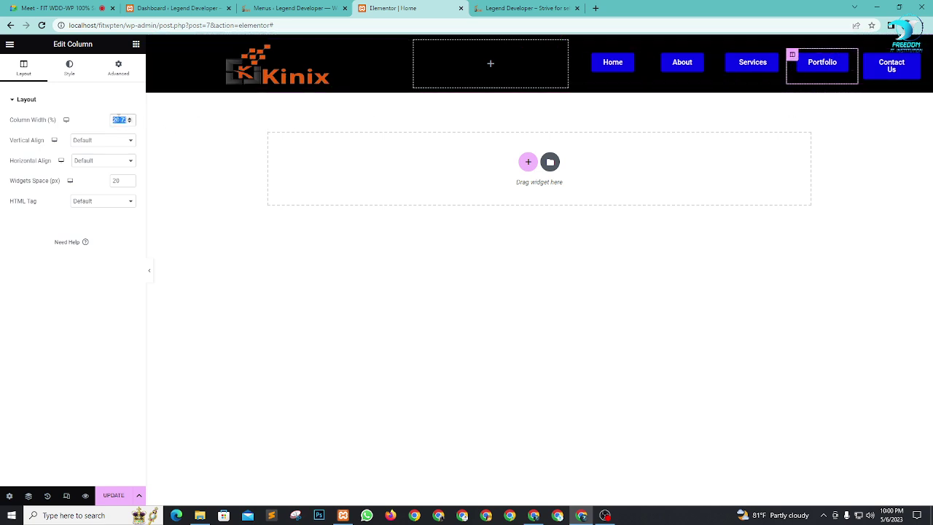
text(20)
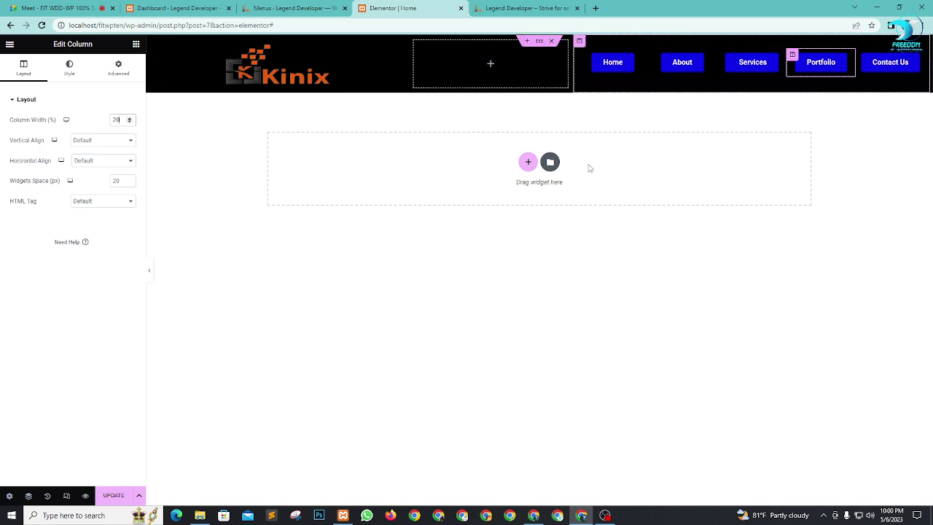
click(114, 502)
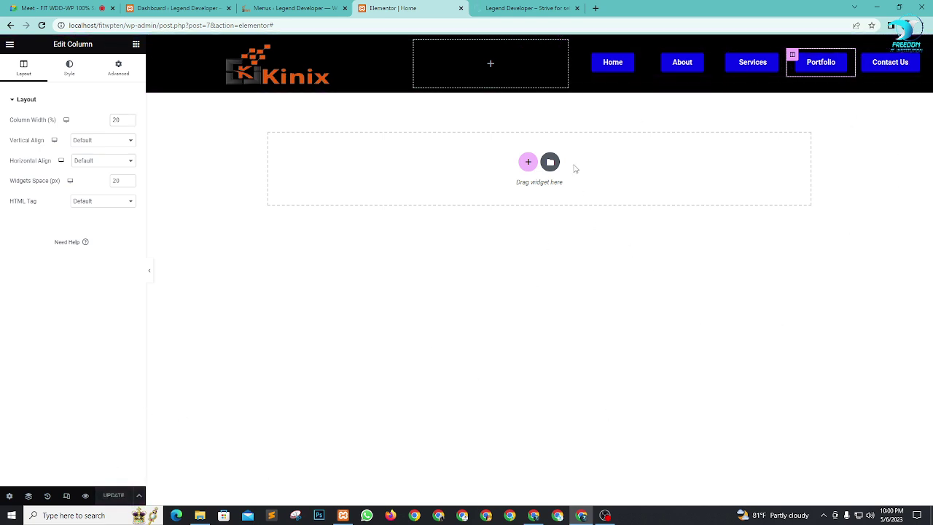
click(525, 8)
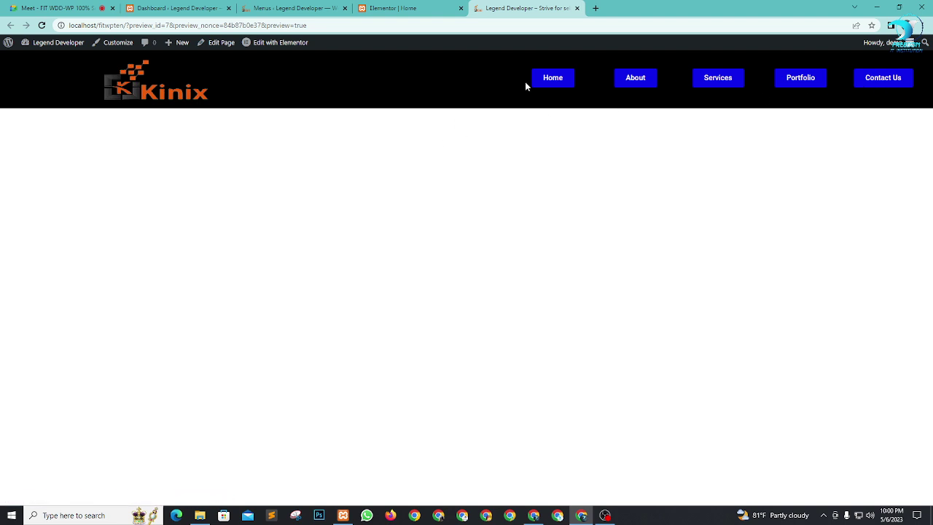
click(417, 8)
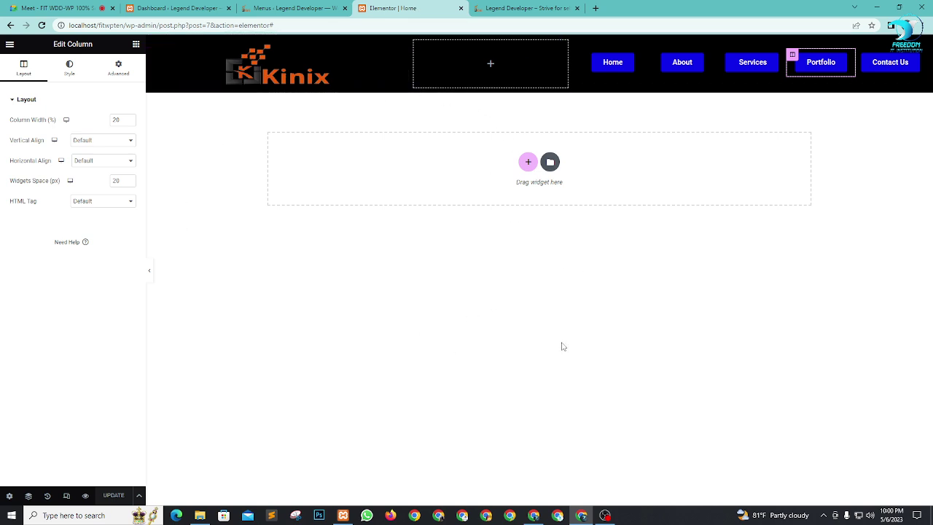
Step: Add a new single-column section below the Kinix header
click(527, 161)
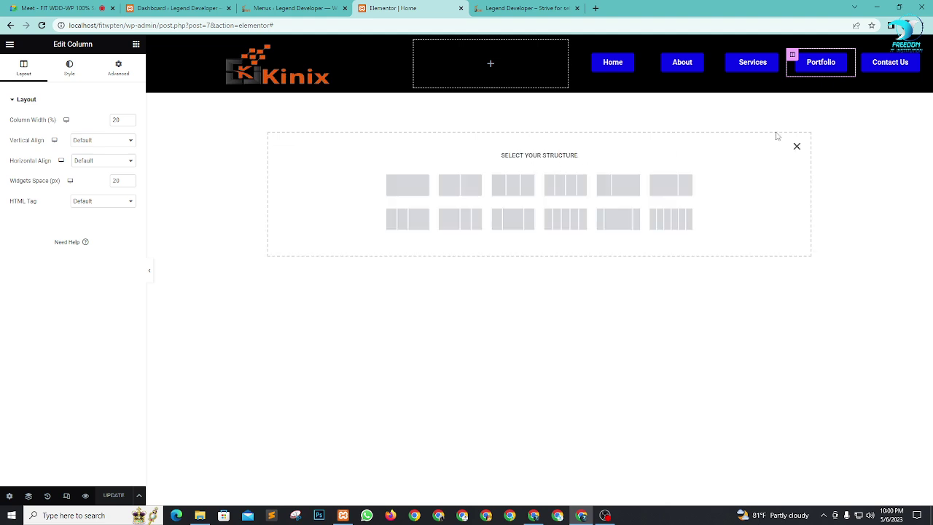
click(796, 146)
click(526, 164)
click(403, 189)
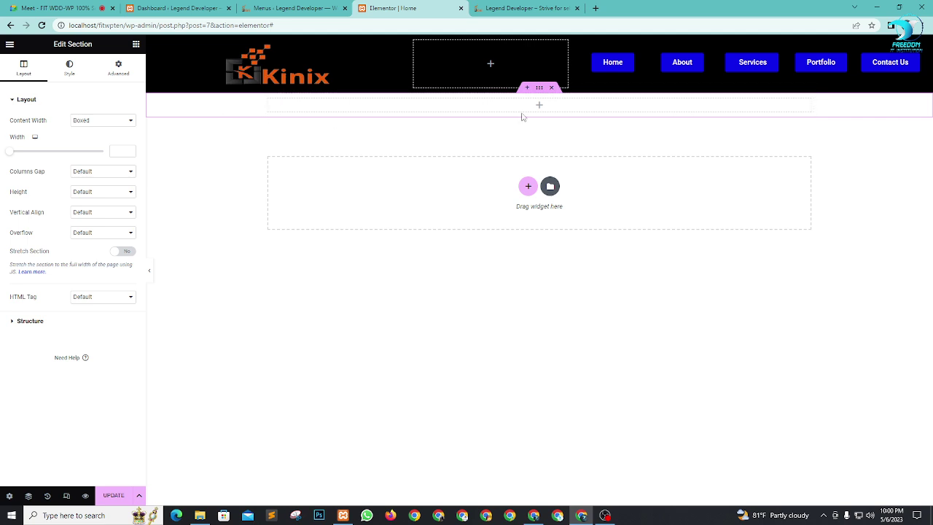
Step: Make the new section full width with a minimum height of 500
click(96, 122)
click(97, 139)
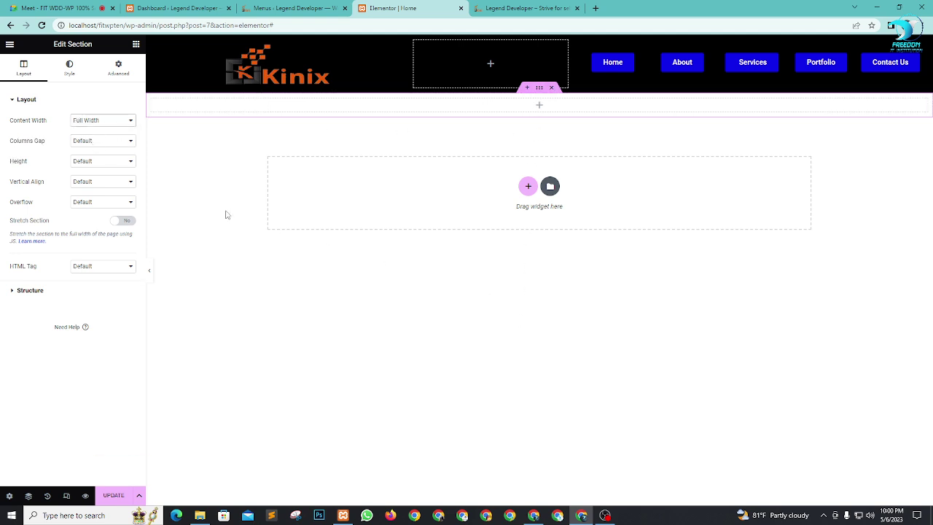
click(110, 161)
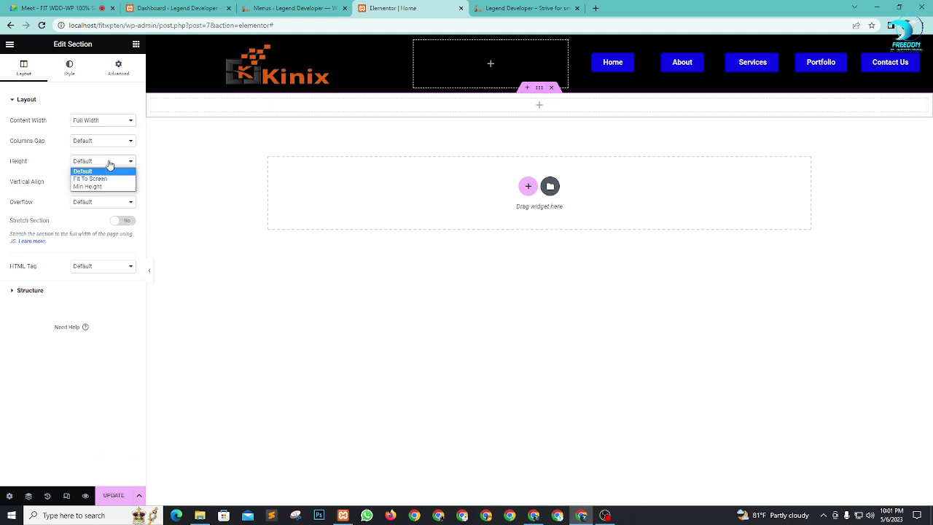
click(102, 186)
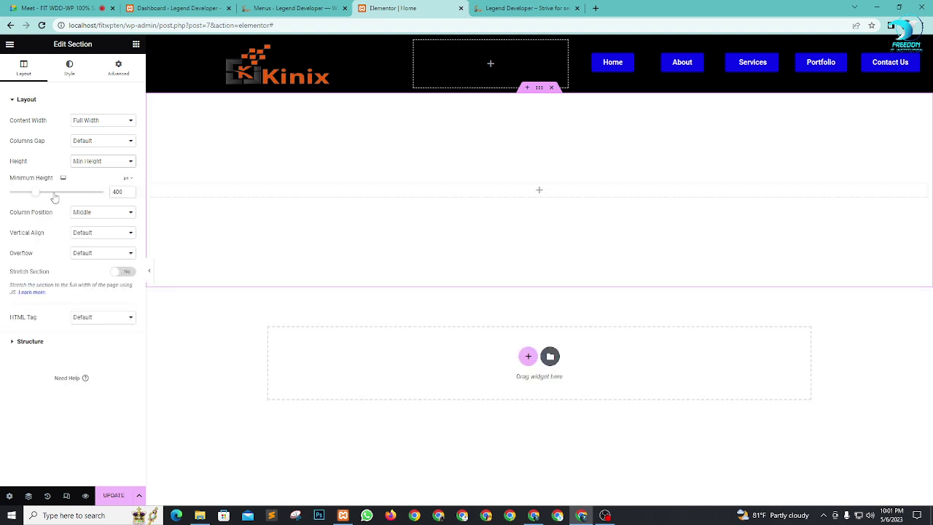
drag(36, 195, 45, 197)
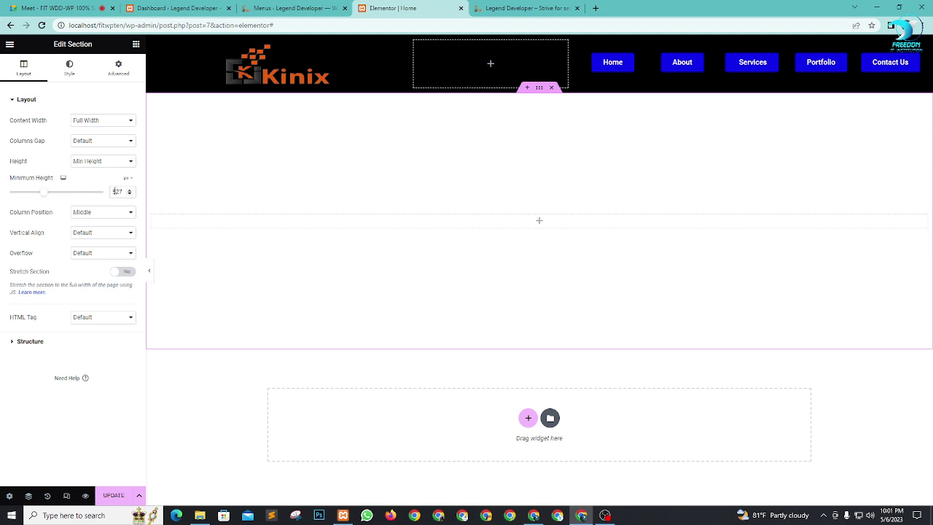
double_click(114, 191)
text(50)
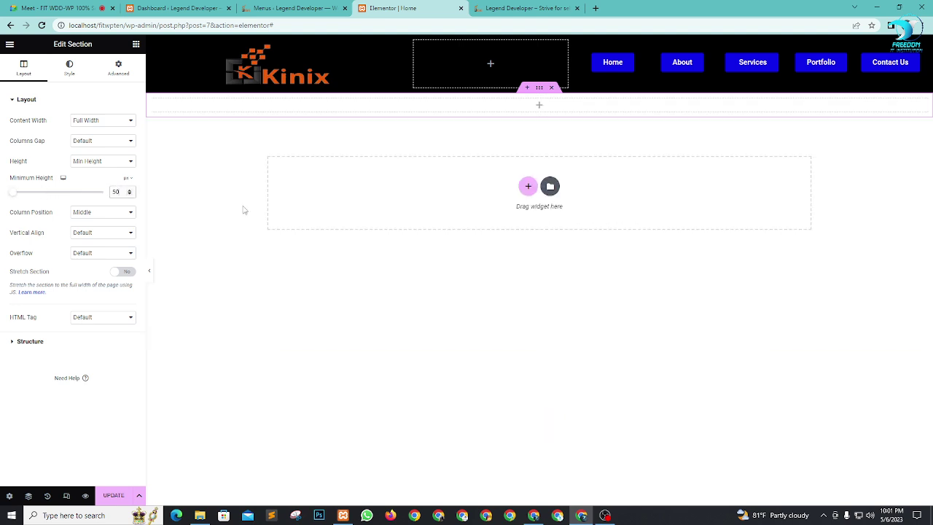
text(0)
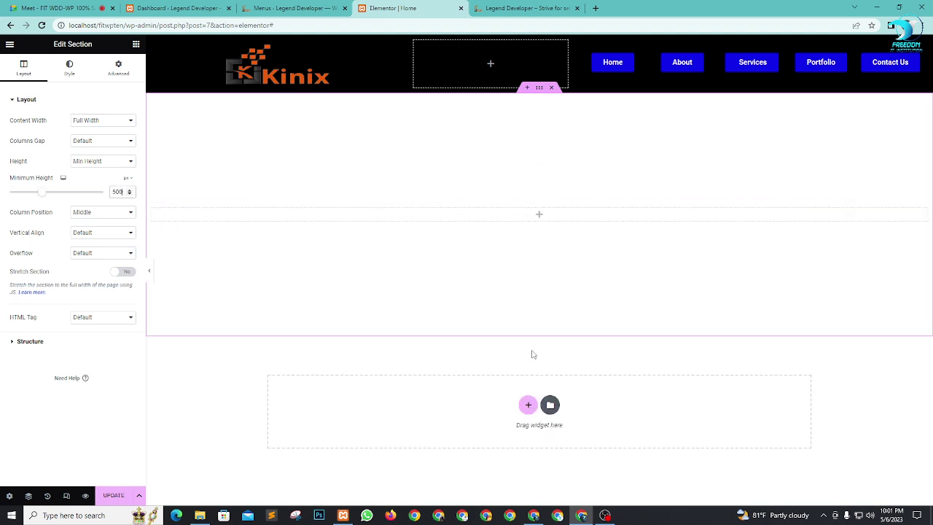
Step: Try Fit To Screen height, then switch the section back to Min Height
click(117, 161)
click(105, 177)
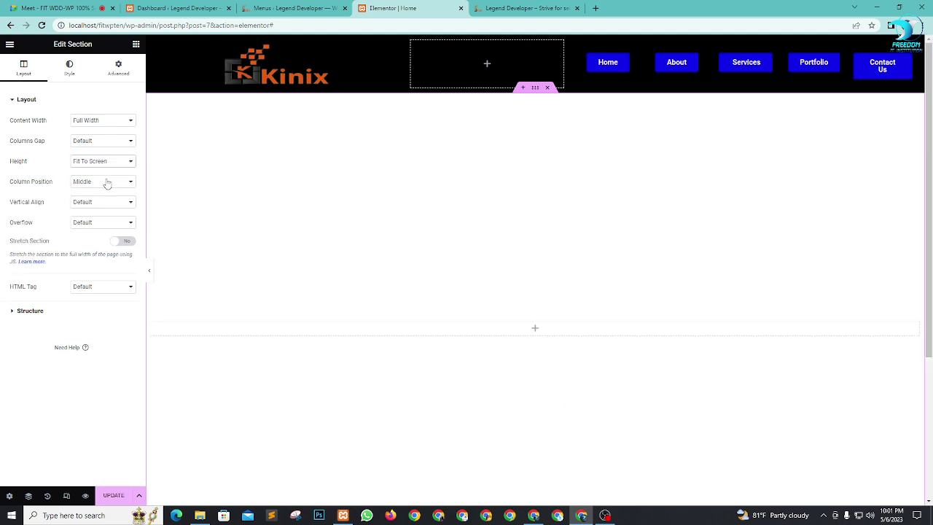
scroll(379, 298, down, 1)
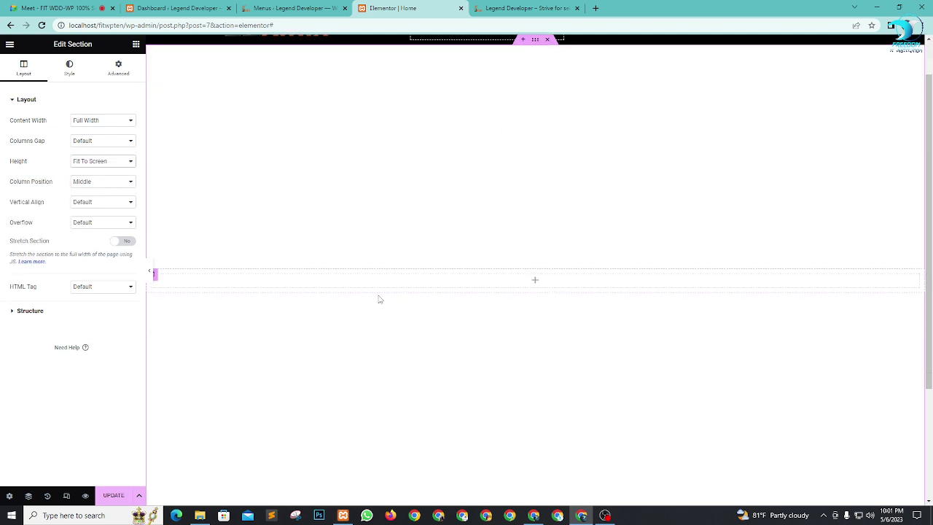
scroll(265, 466, down, 1)
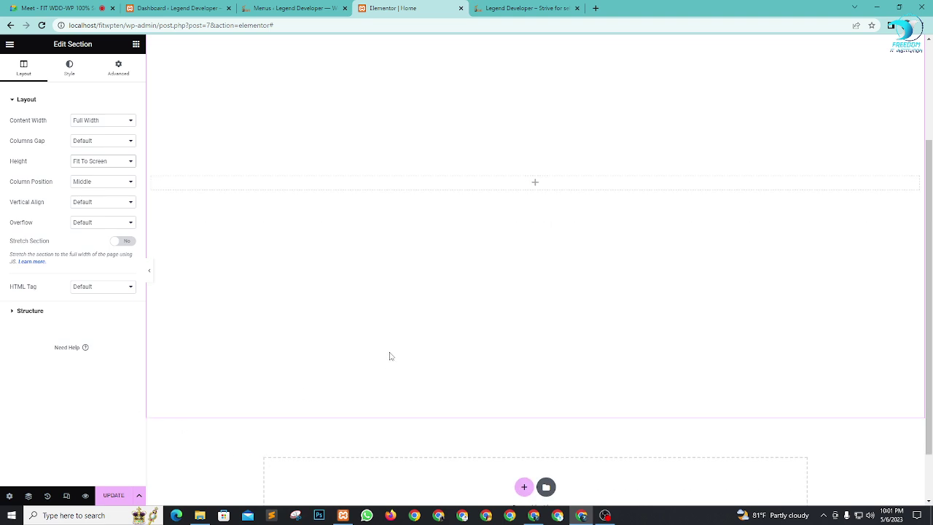
scroll(397, 364, up, 1)
scroll(437, 314, up, 1)
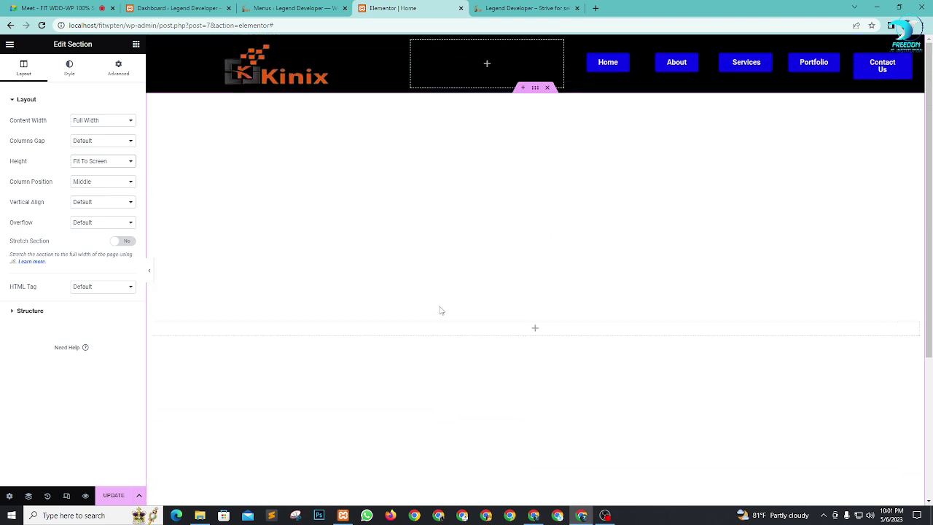
scroll(441, 315, down, 1)
scroll(499, 264, up, 1)
click(95, 162)
click(100, 186)
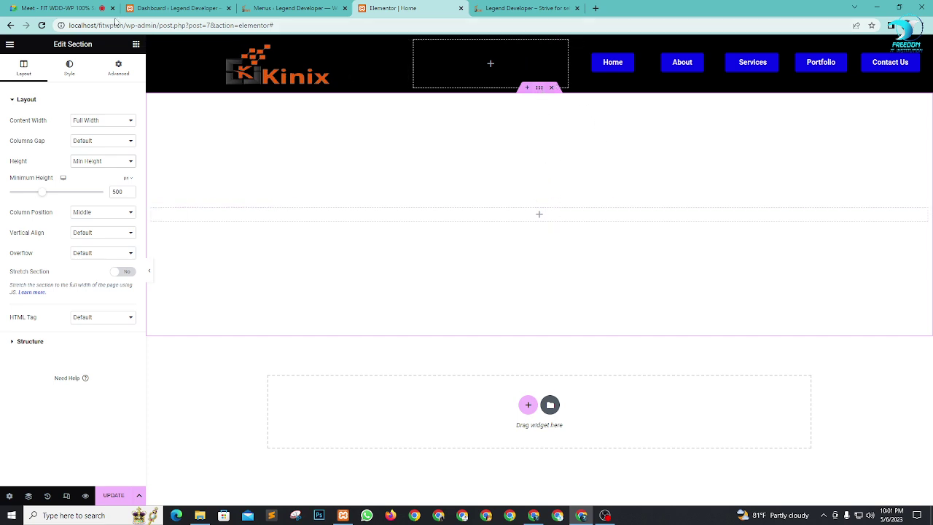
Step: Give the section a Classic background, trying the Primary then Secondary global colours
click(85, 77)
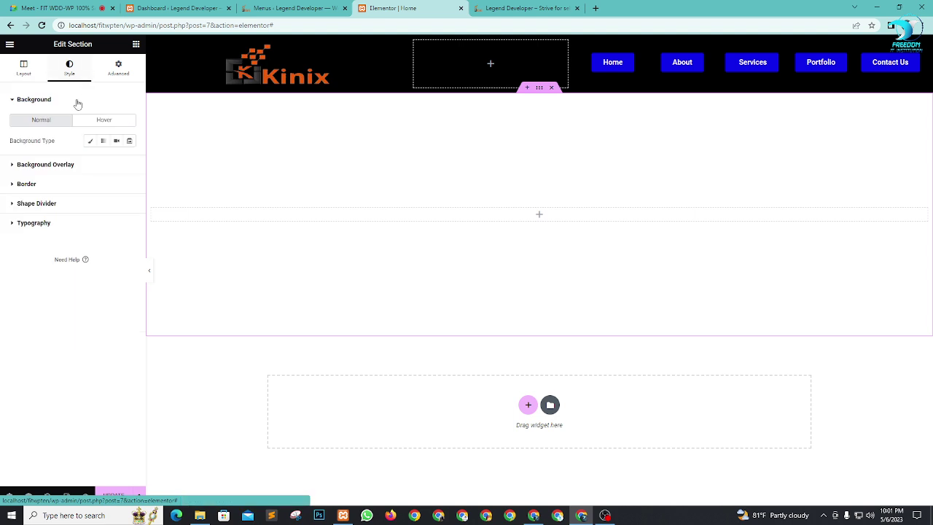
click(90, 142)
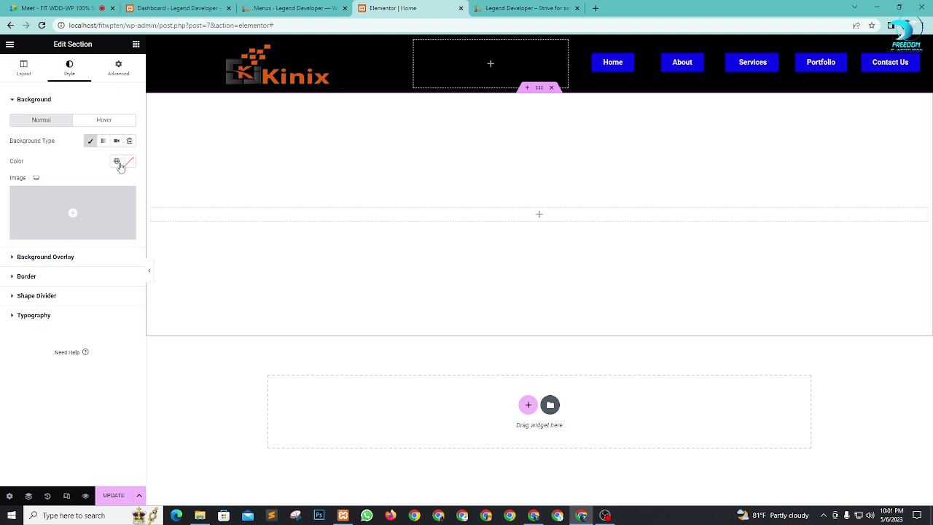
click(116, 162)
click(38, 207)
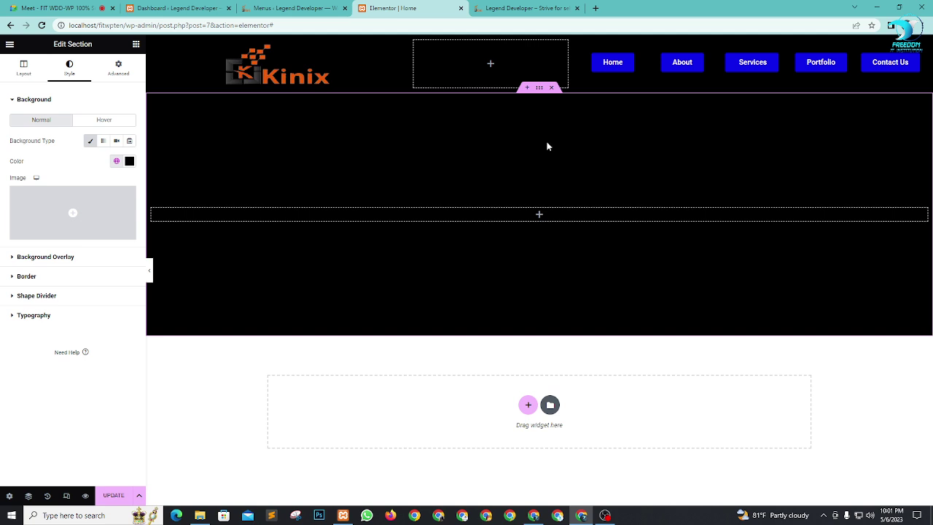
click(117, 161)
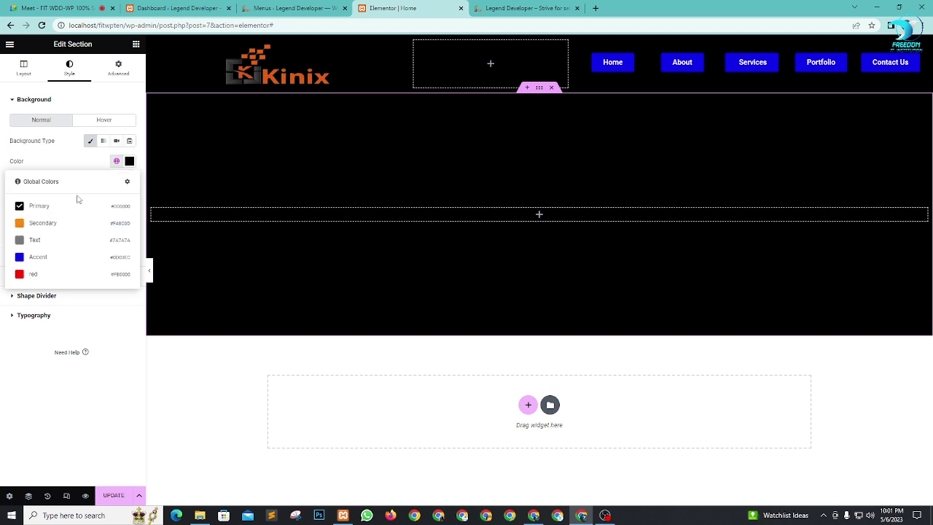
click(44, 225)
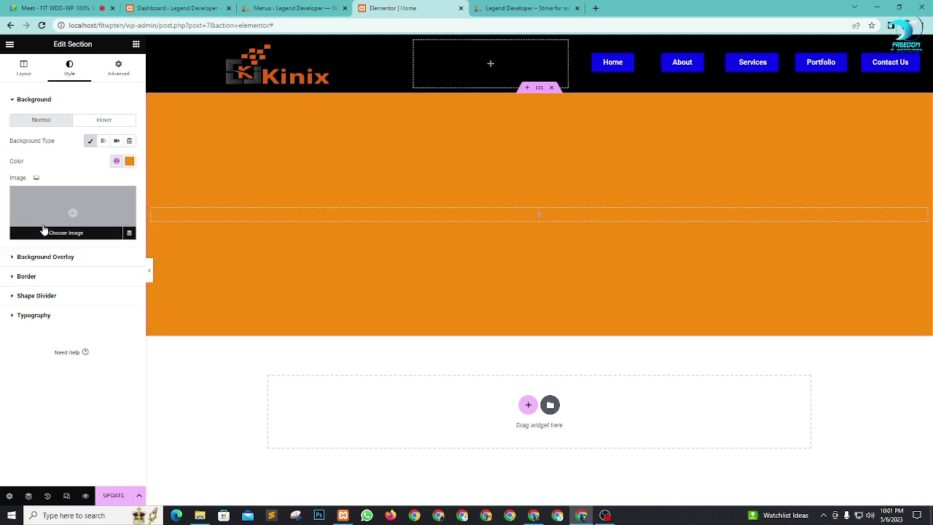
Step: Clear the background colour and open the media chooser for a background image
click(129, 161)
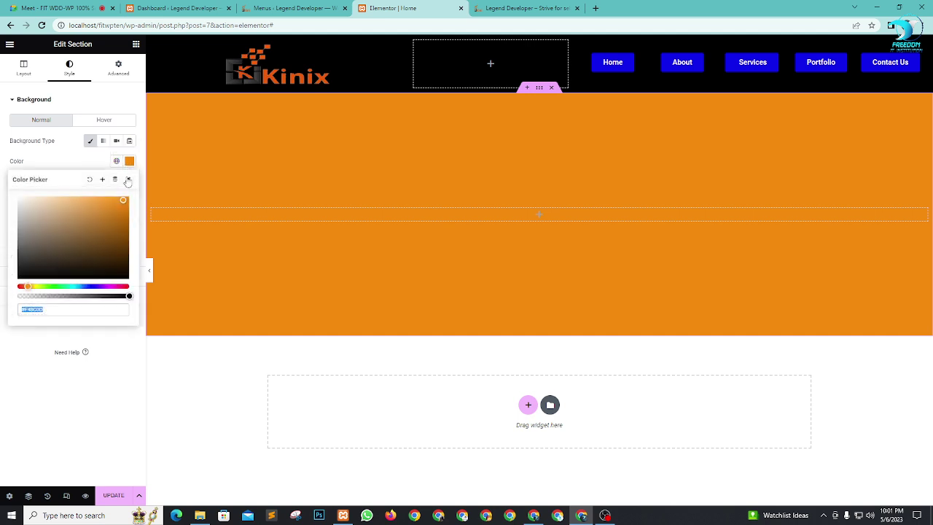
click(92, 180)
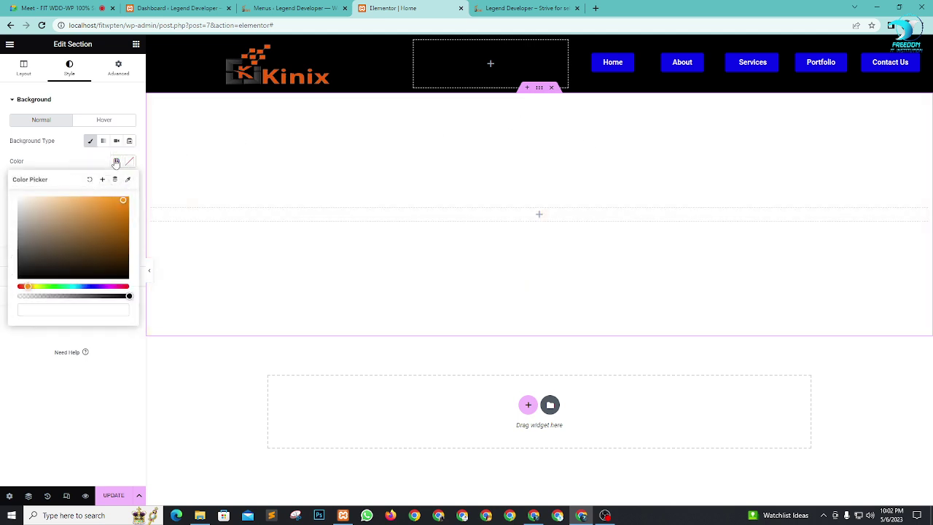
click(100, 162)
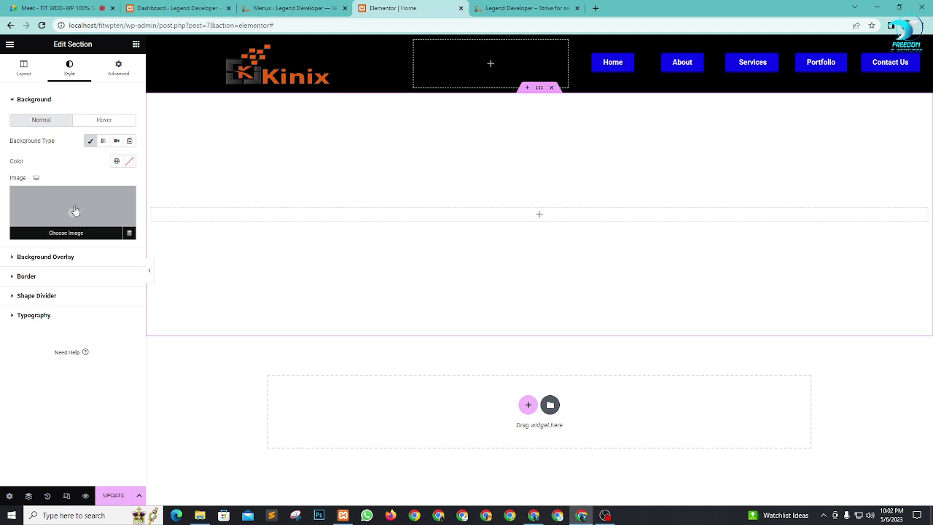
click(74, 209)
Step: Upload 1212.jpg from Downloads and set it as the section's background image
click(148, 83)
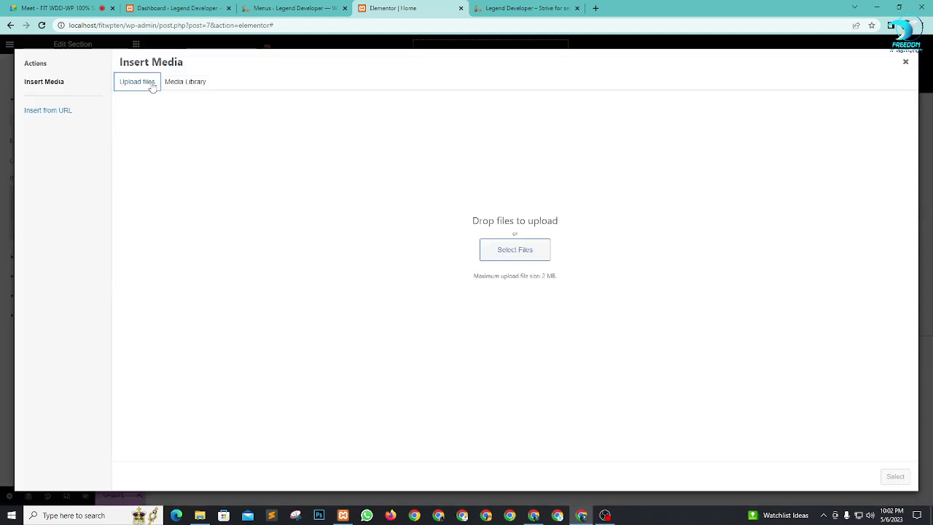
click(524, 253)
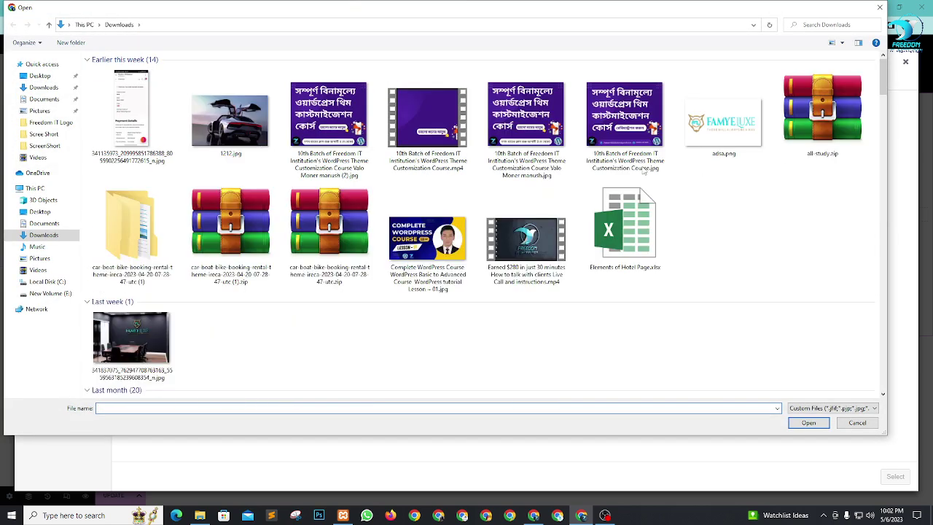
scroll(552, 200, down, 4)
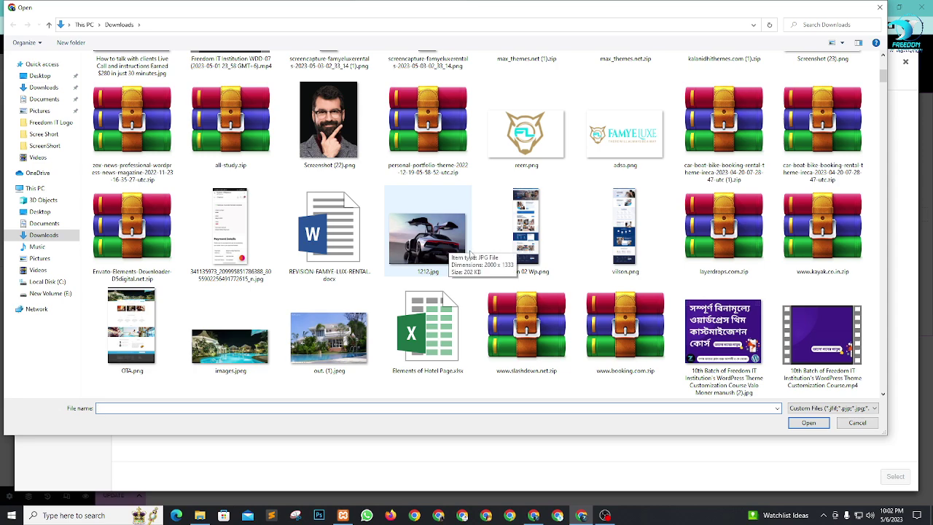
scroll(495, 252, down, 3)
scroll(568, 262, down, 6)
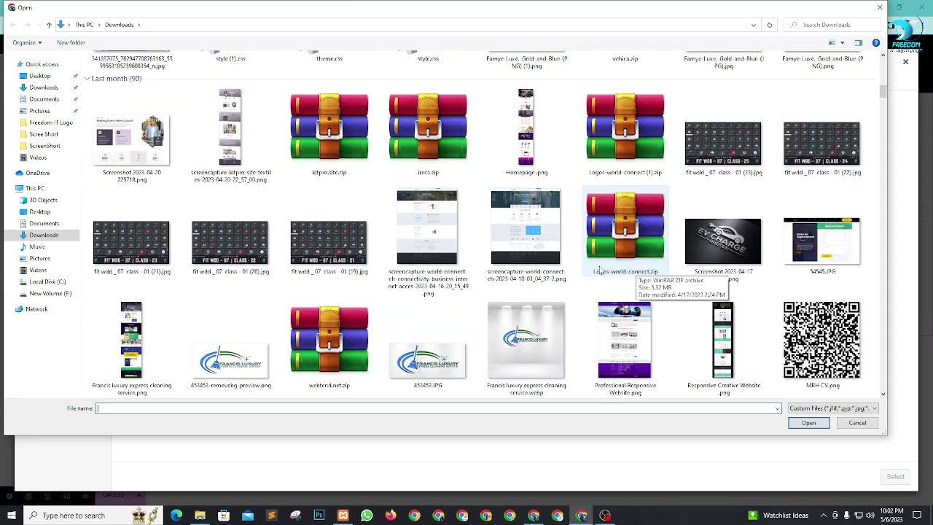
scroll(546, 242, down, 8)
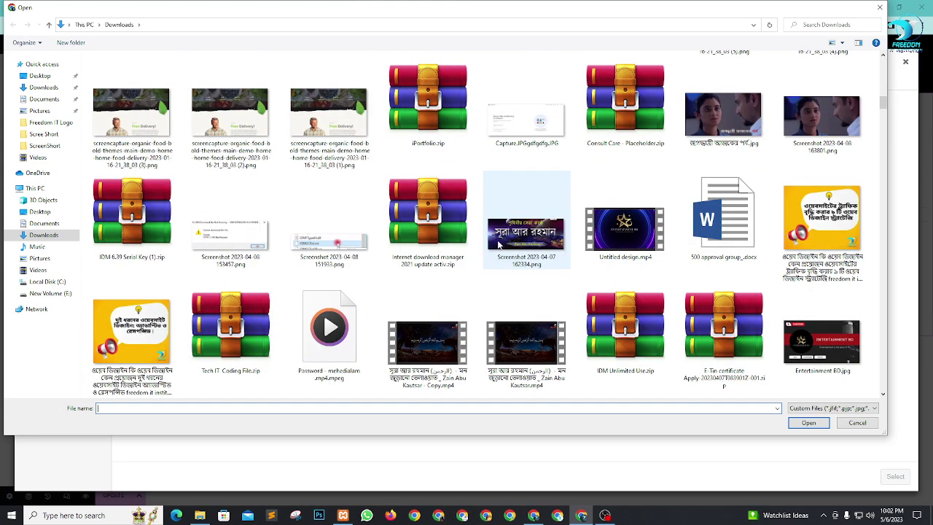
scroll(554, 248, up, 15)
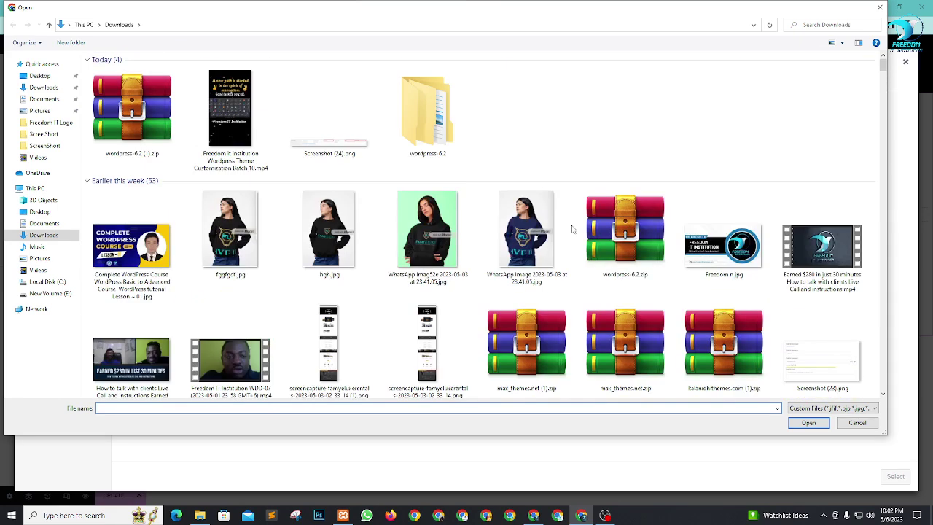
scroll(330, 239, down, 5)
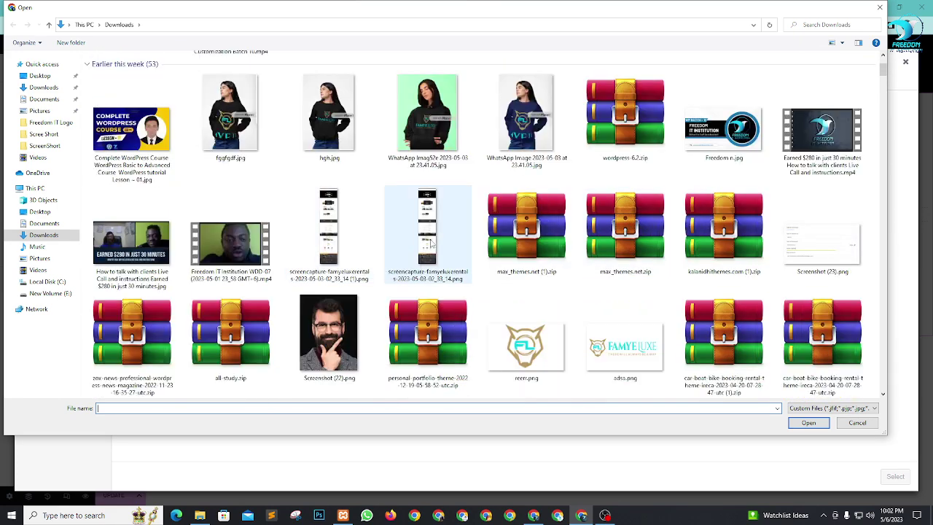
click(452, 233)
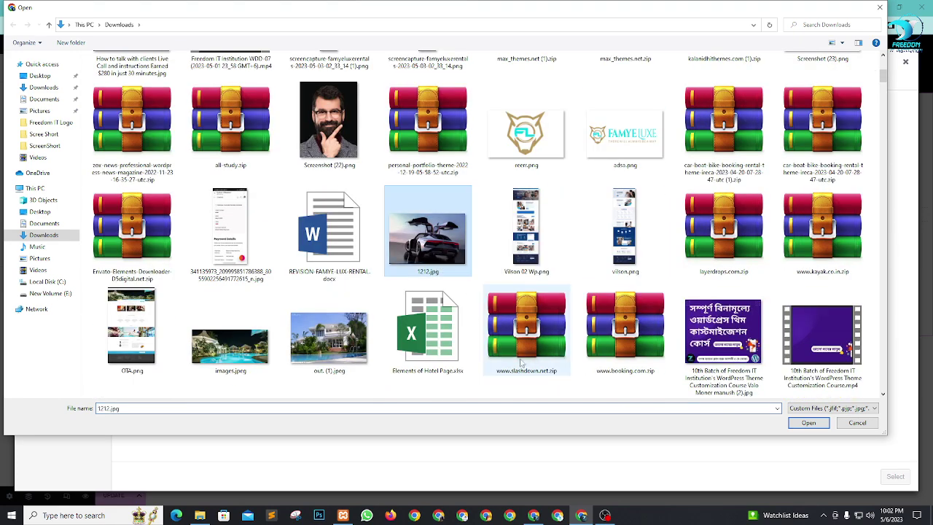
click(807, 422)
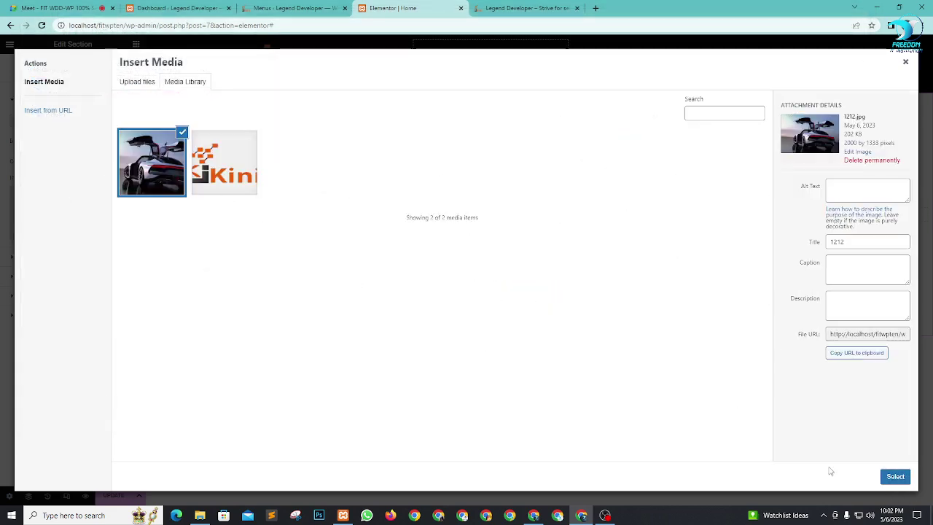
click(895, 476)
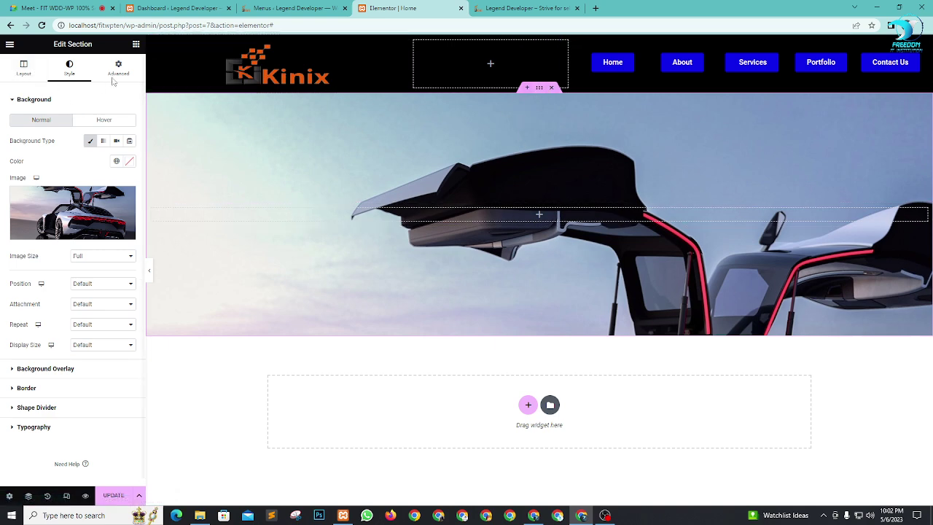
Step: Raise the section's minimum height to about 708
click(16, 68)
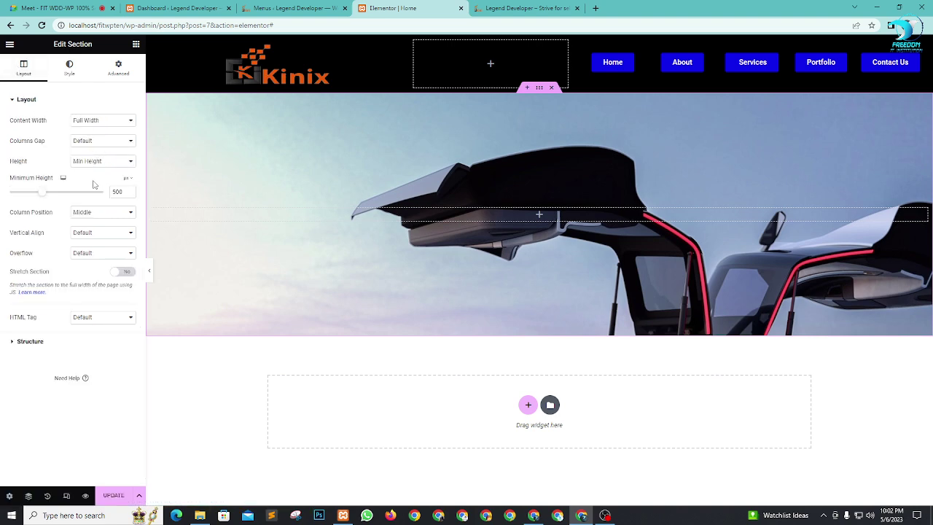
drag(42, 197, 54, 201)
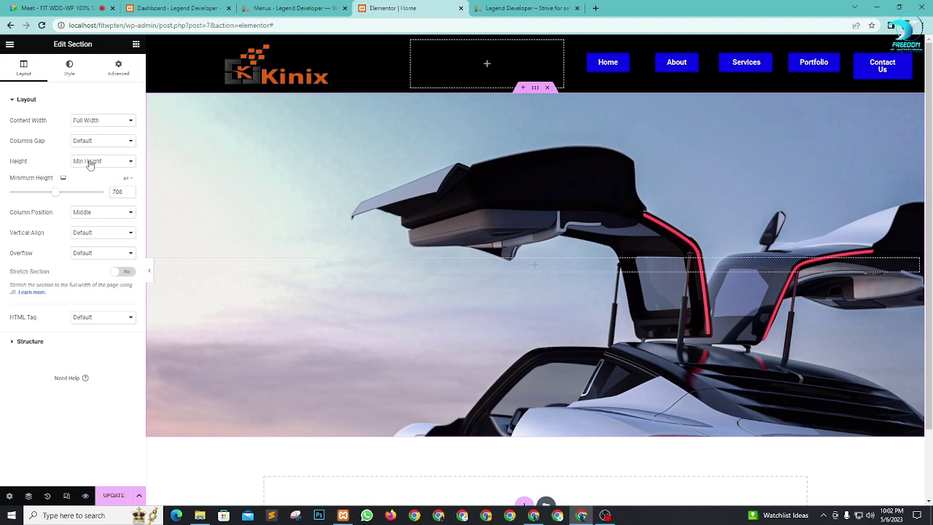
click(71, 70)
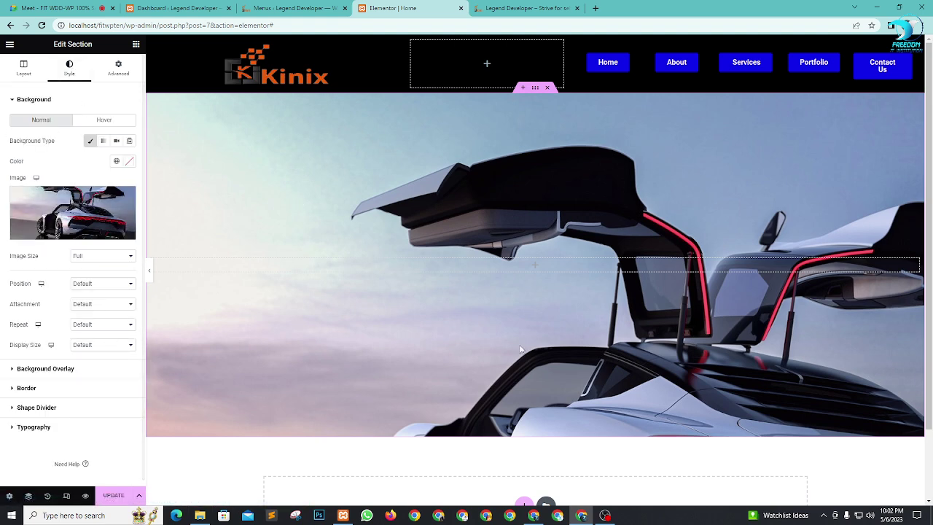
Step: Try Medium Large and 1536x1536 background image sizes, then settle on Full
click(85, 257)
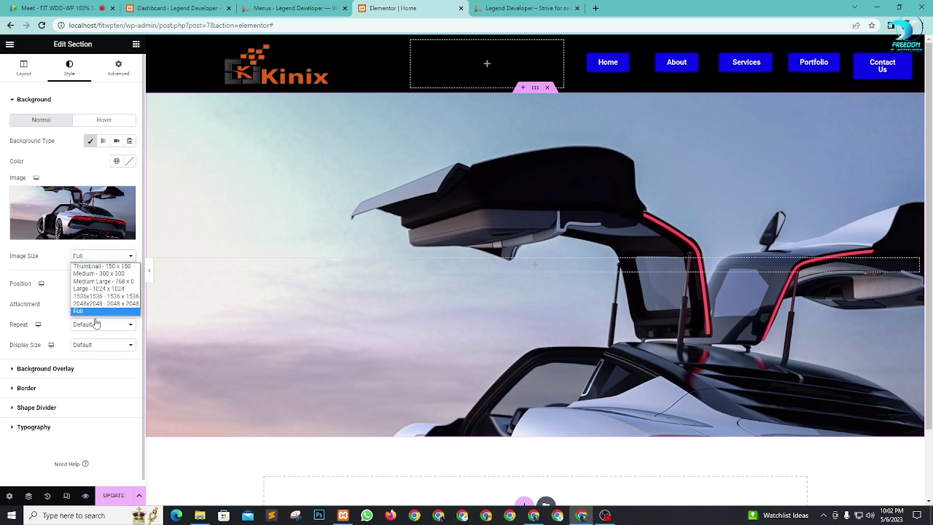
click(104, 283)
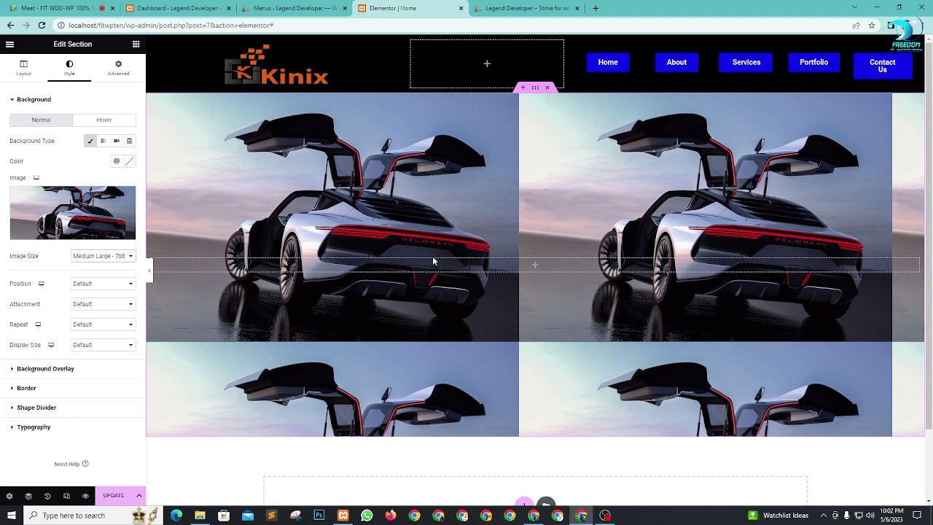
click(95, 259)
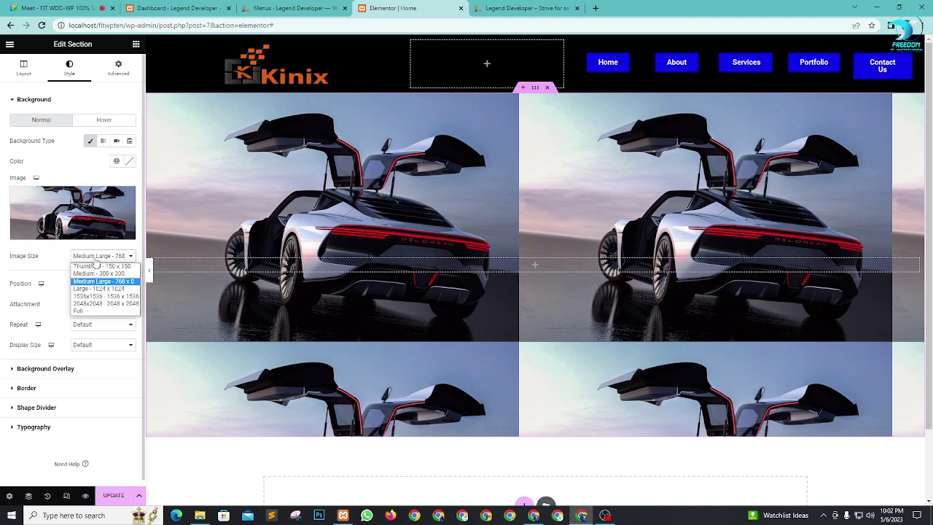
click(102, 296)
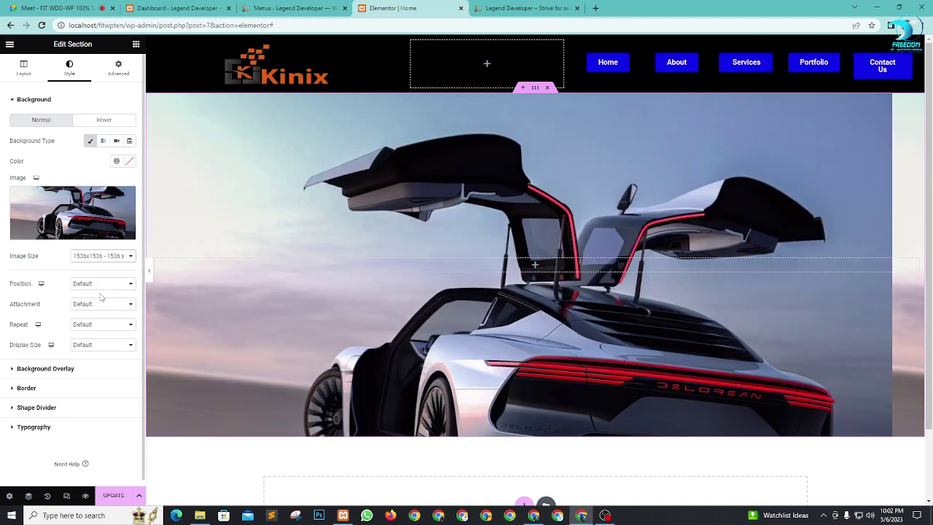
click(109, 256)
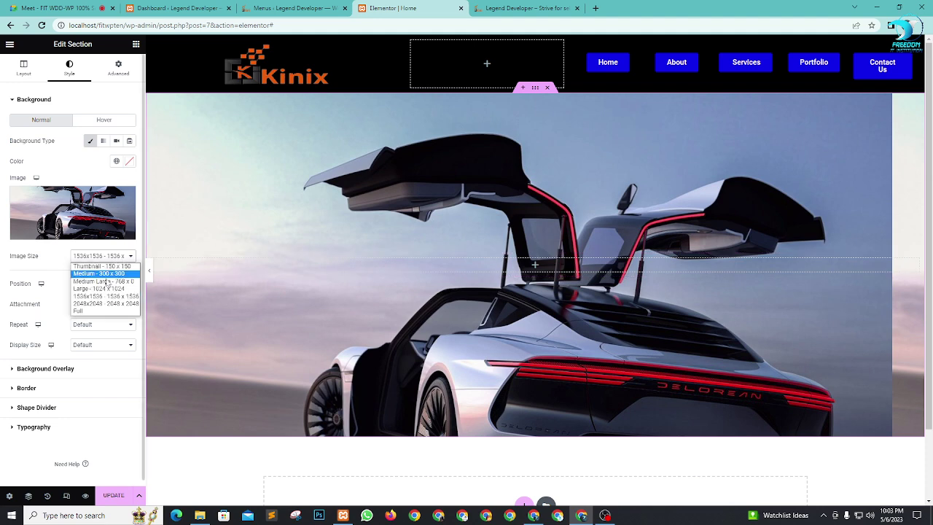
click(122, 311)
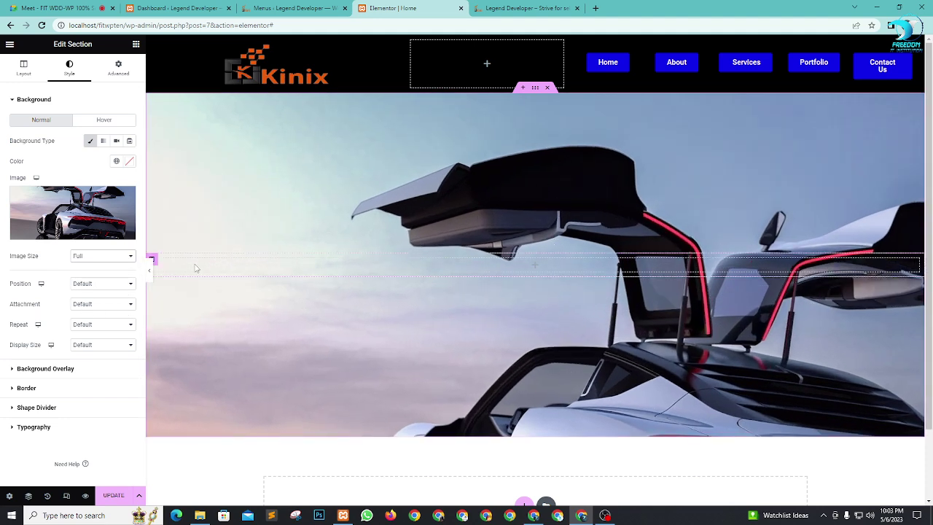
Step: Set the background to Center Center, Default attachment, No-repeat and Cover
click(91, 291)
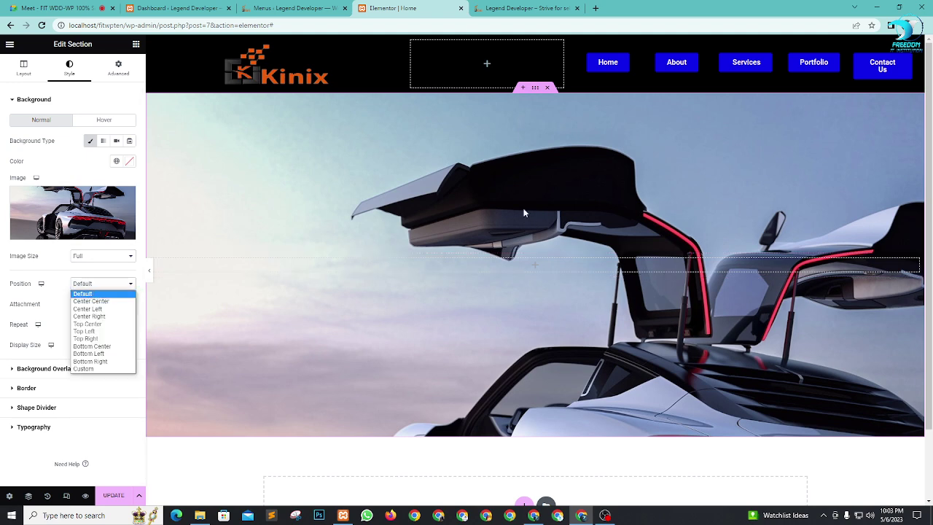
click(111, 301)
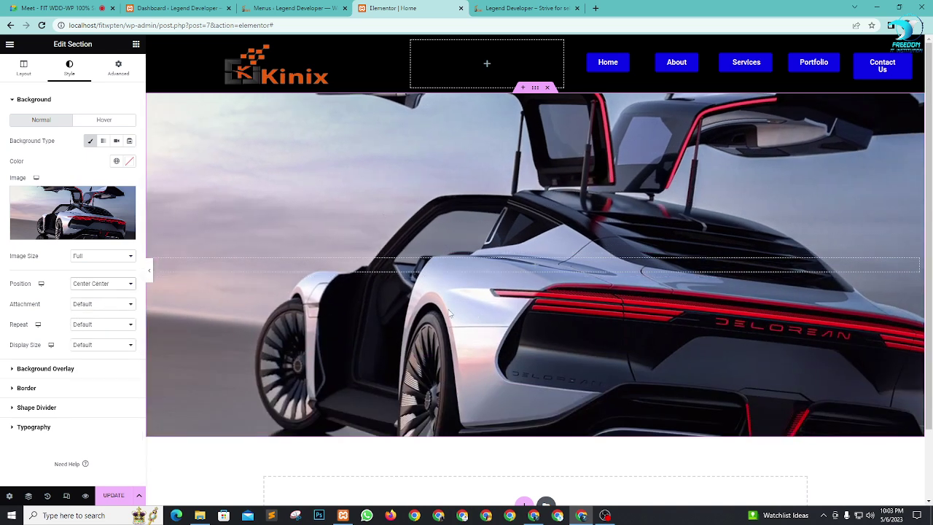
click(83, 306)
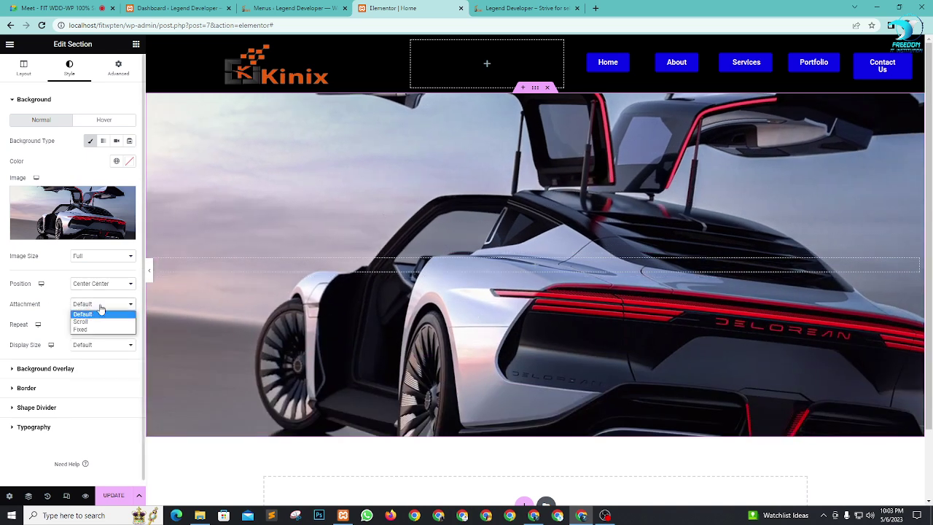
click(58, 308)
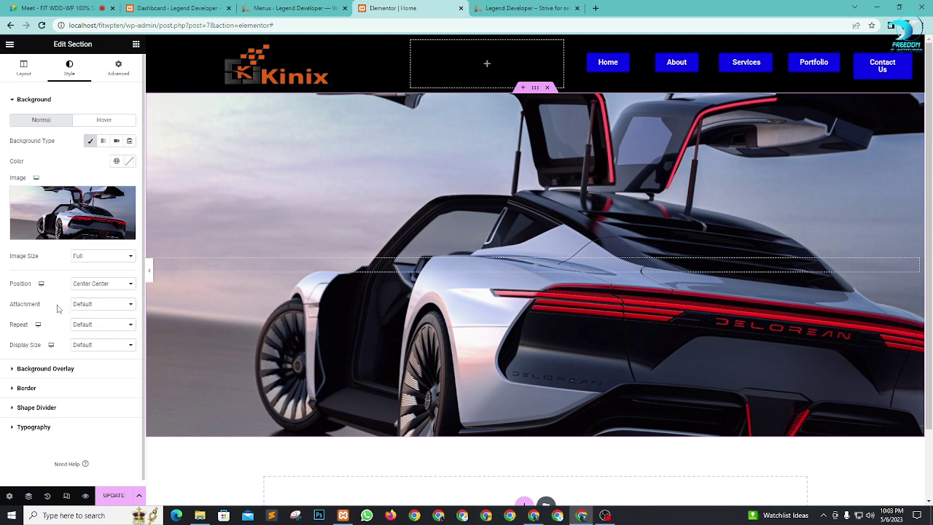
click(102, 325)
click(102, 343)
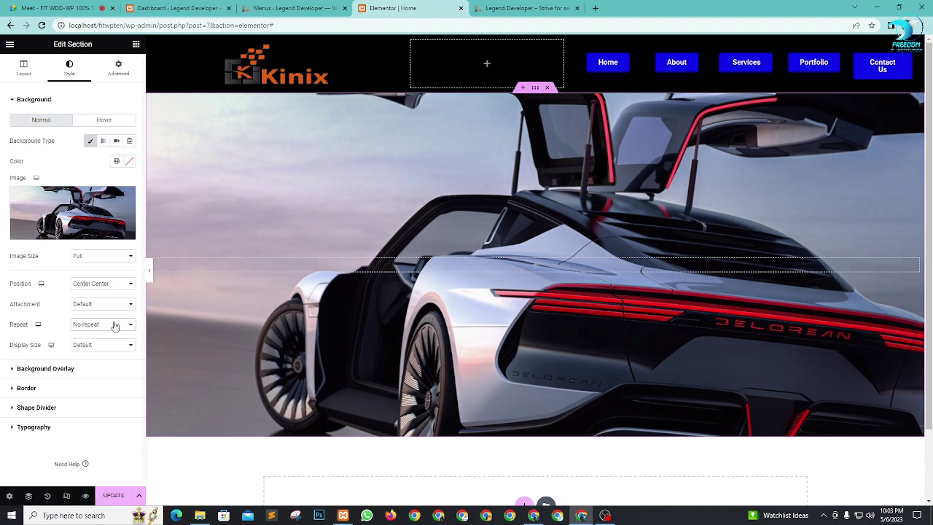
click(111, 346)
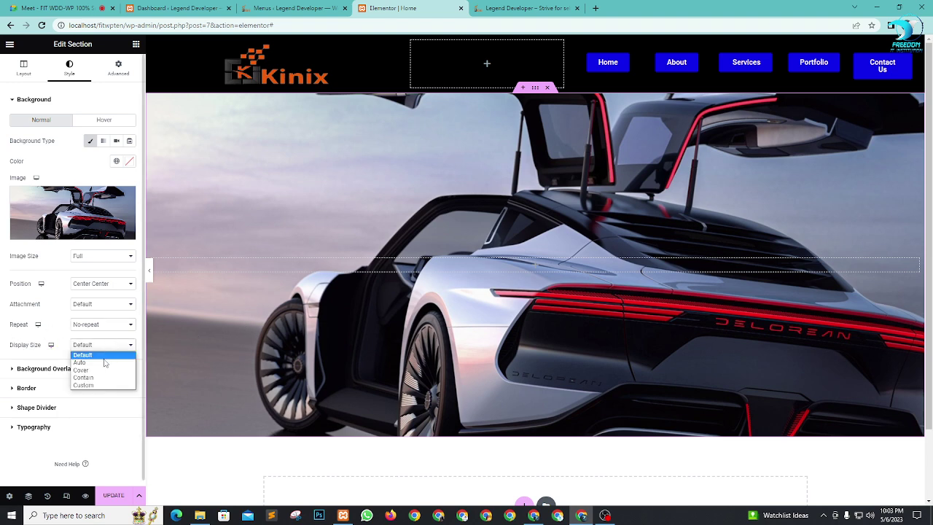
click(104, 370)
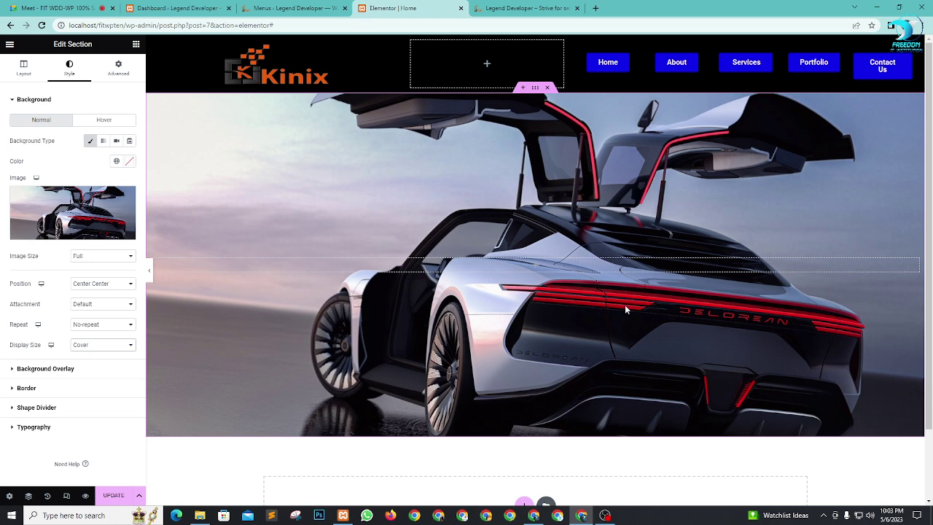
mouse_move(97, 214)
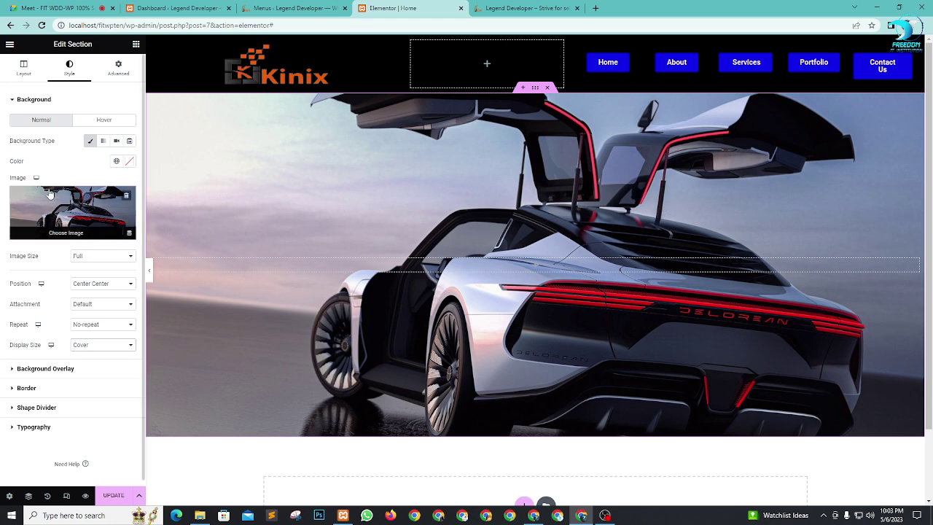
Step: Upload the istockphoto swimming JPG and set it as the section background
click(91, 213)
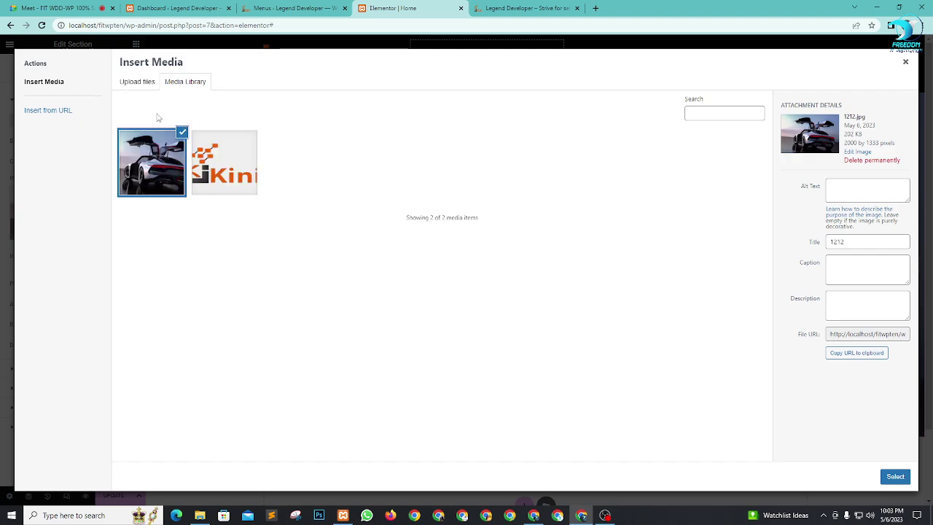
click(142, 84)
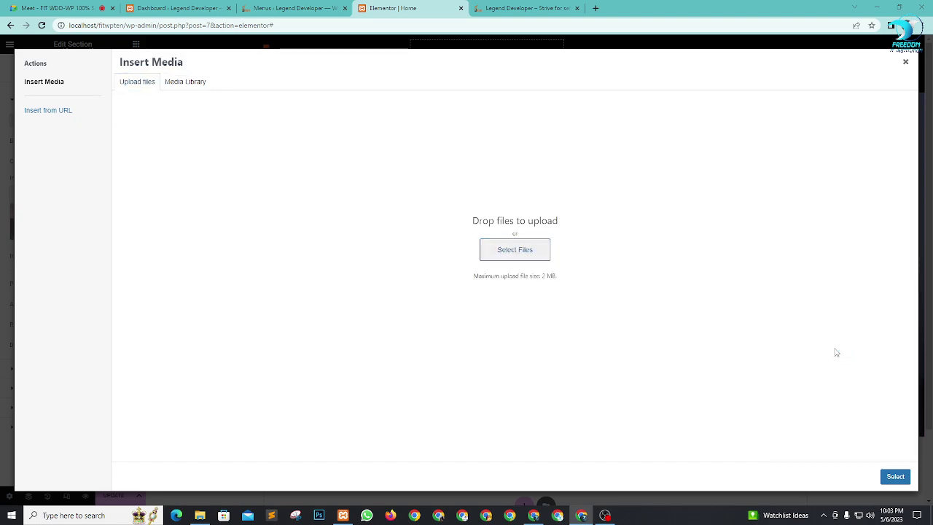
scroll(576, 260, down, 10)
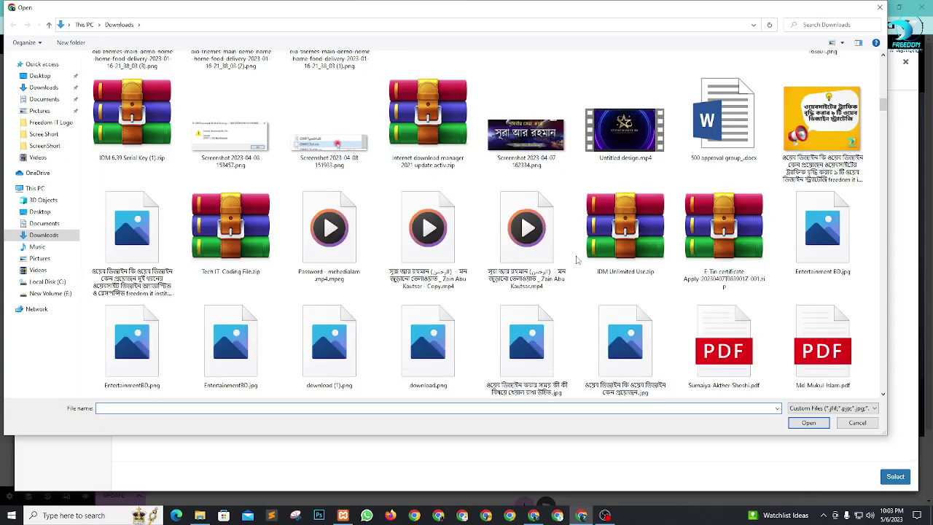
scroll(576, 260, down, 10)
scroll(576, 260, down, 15)
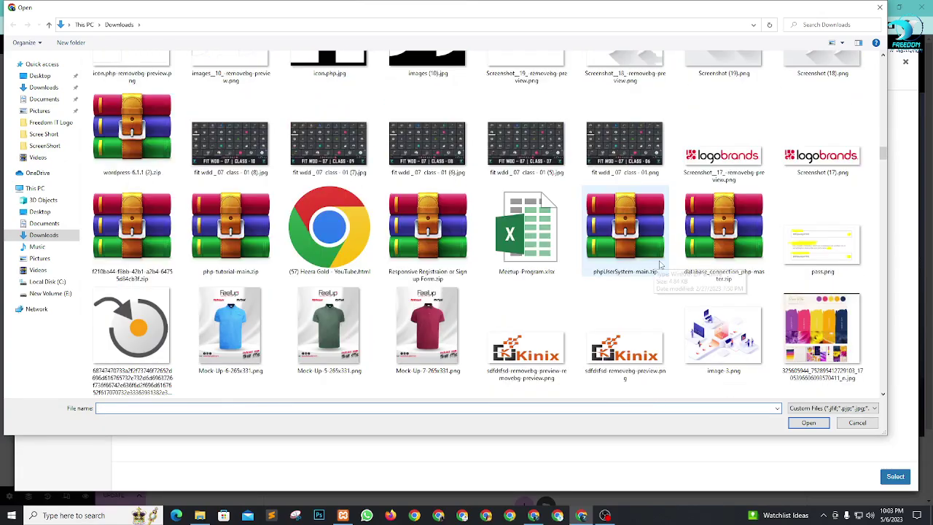
scroll(495, 281, down, 6)
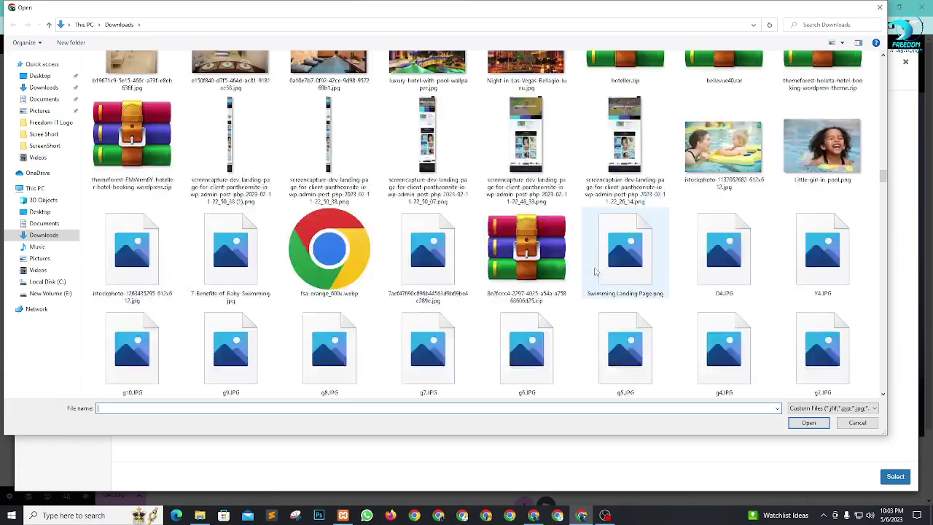
scroll(734, 125, up, 3)
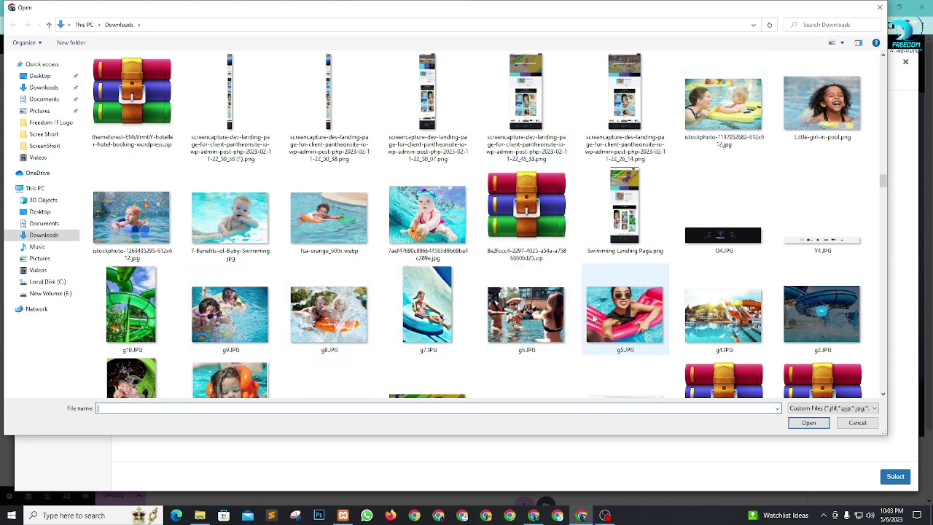
scroll(594, 318, down, 3)
scroll(604, 263, up, 3)
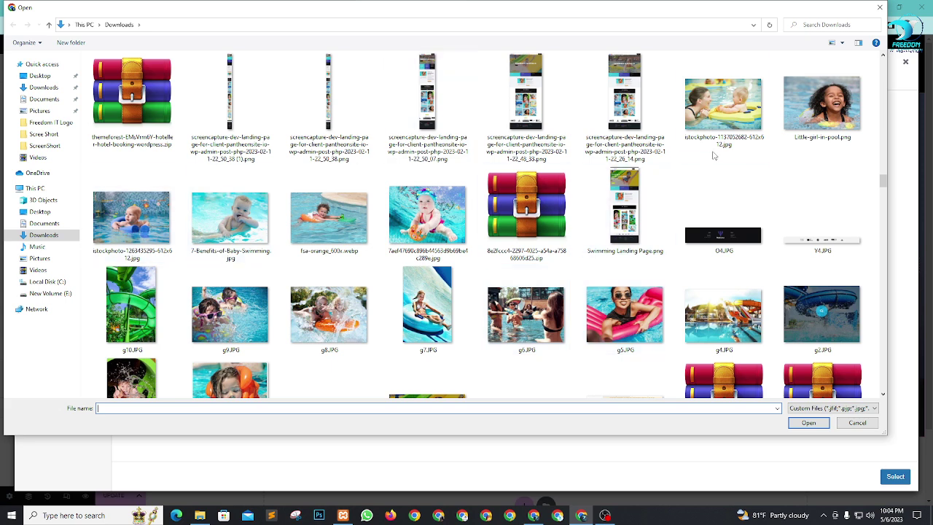
click(721, 111)
click(806, 423)
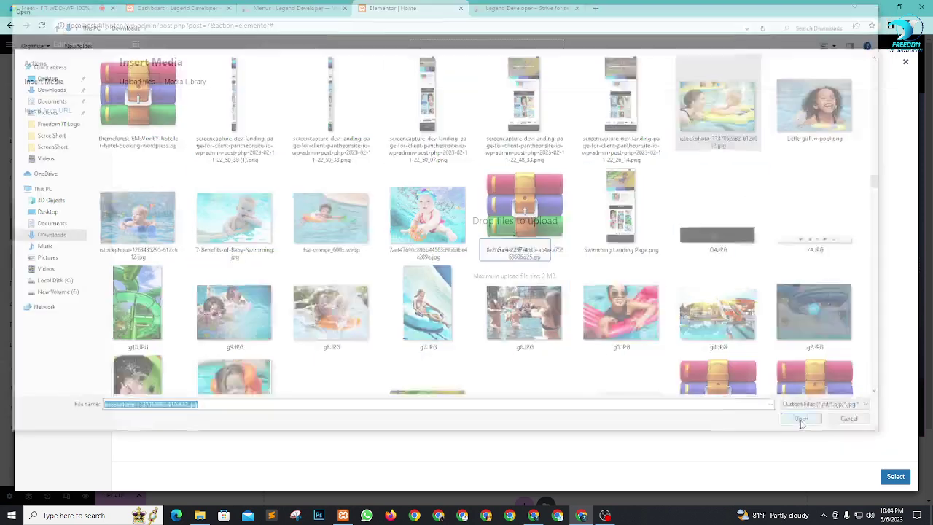
click(895, 475)
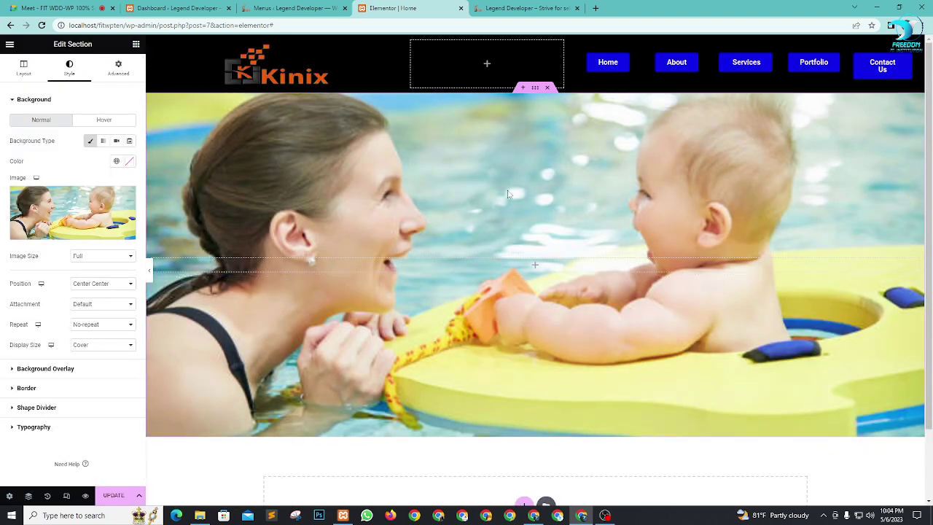
Step: Restore the car image 1212.jpg as the section background
click(94, 211)
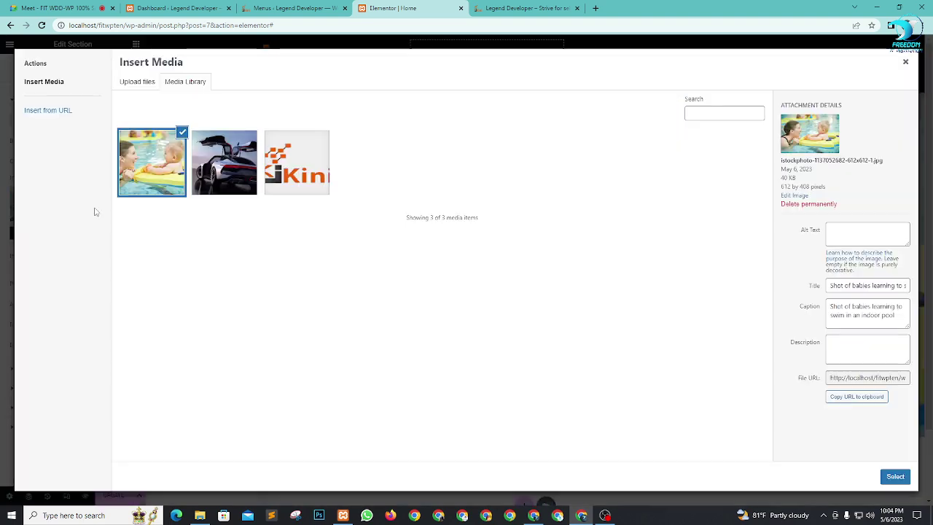
click(219, 191)
click(895, 476)
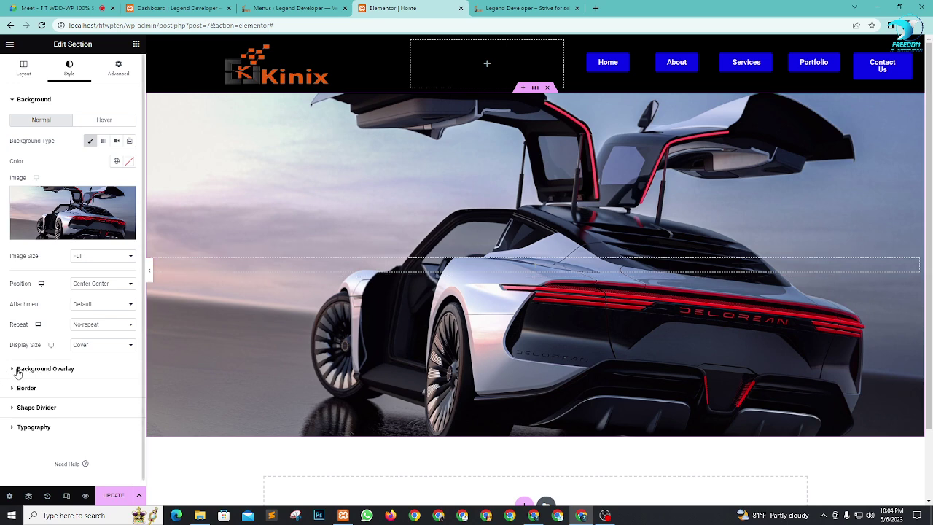
Step: Admit both people waiting in Google Meet, then return to the Elementor | Home tab
click(59, 8)
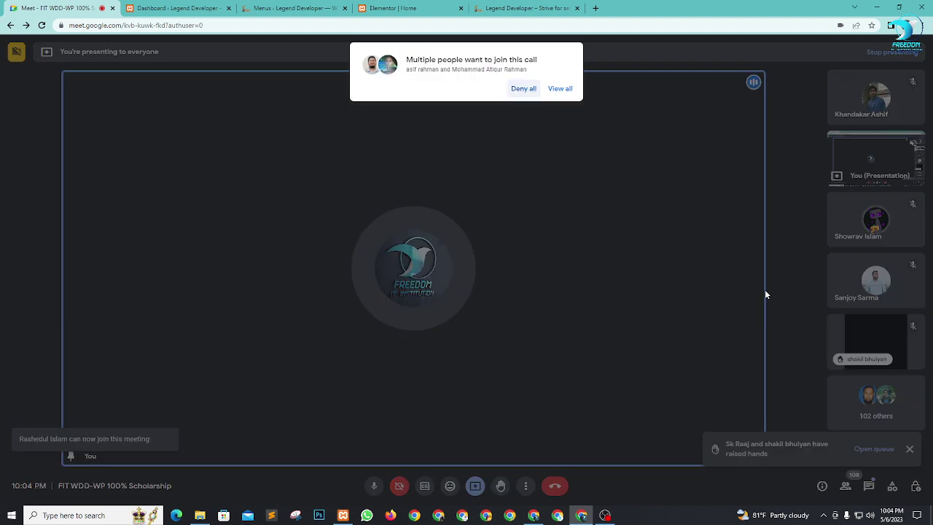
click(560, 89)
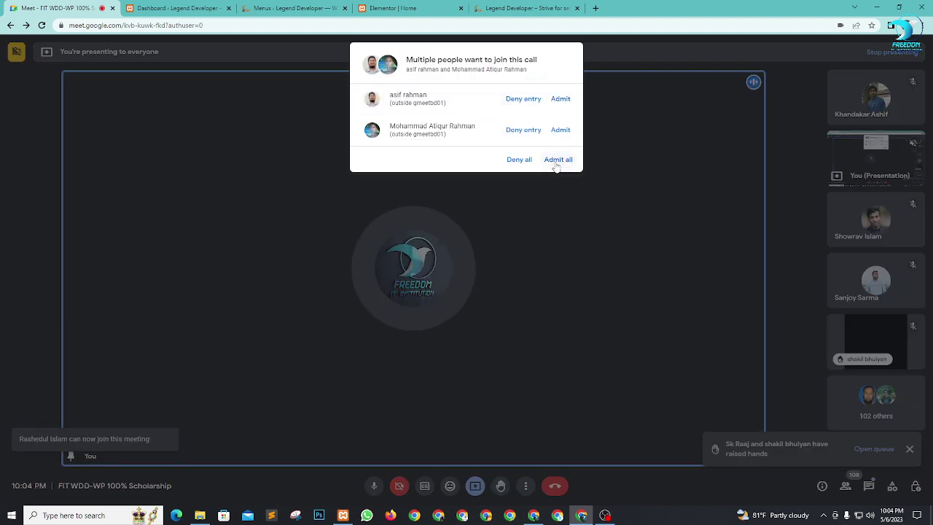
click(558, 159)
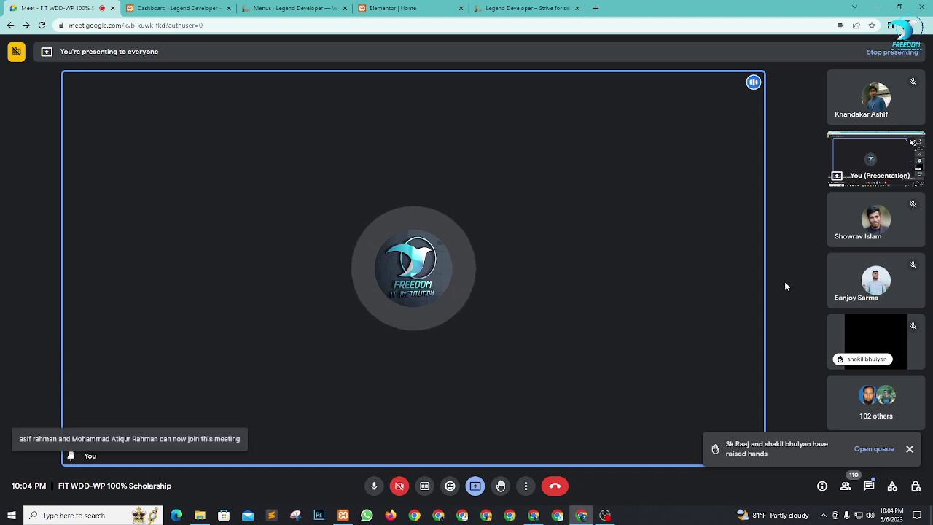
click(397, 8)
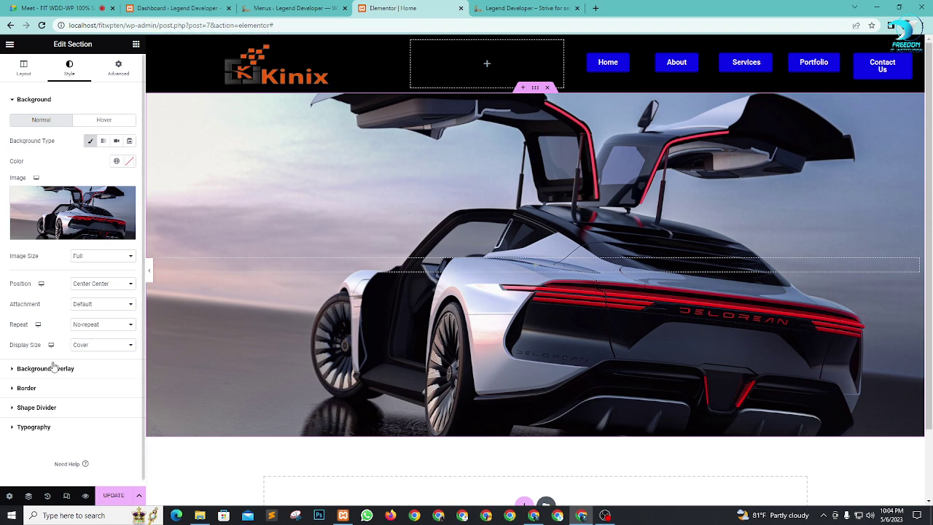
Step: Add a Classic black Primary overlay at 0.53 opacity over the car hero, then show the widgets
click(47, 369)
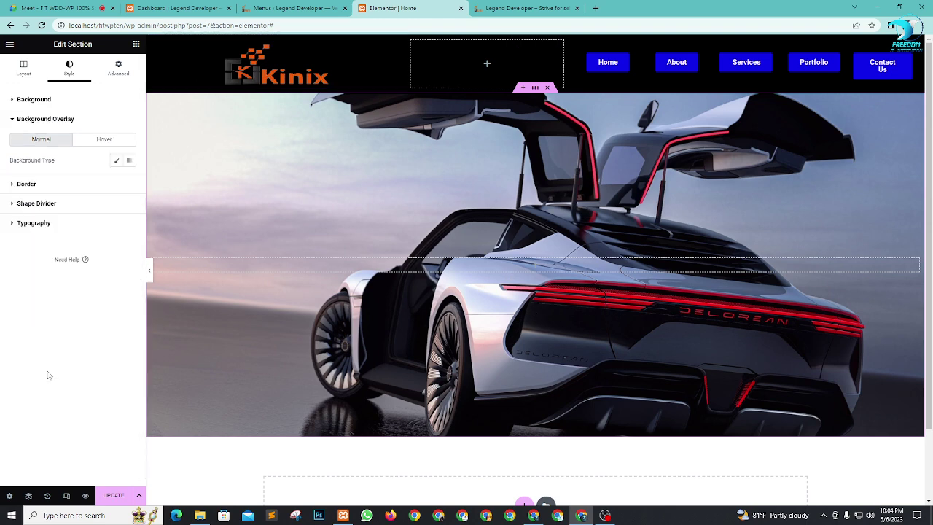
click(117, 160)
click(116, 180)
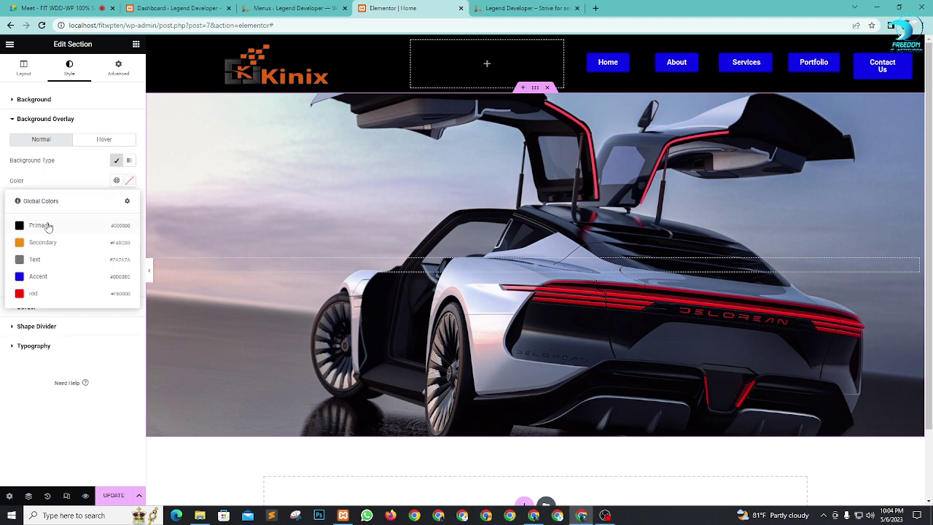
click(40, 225)
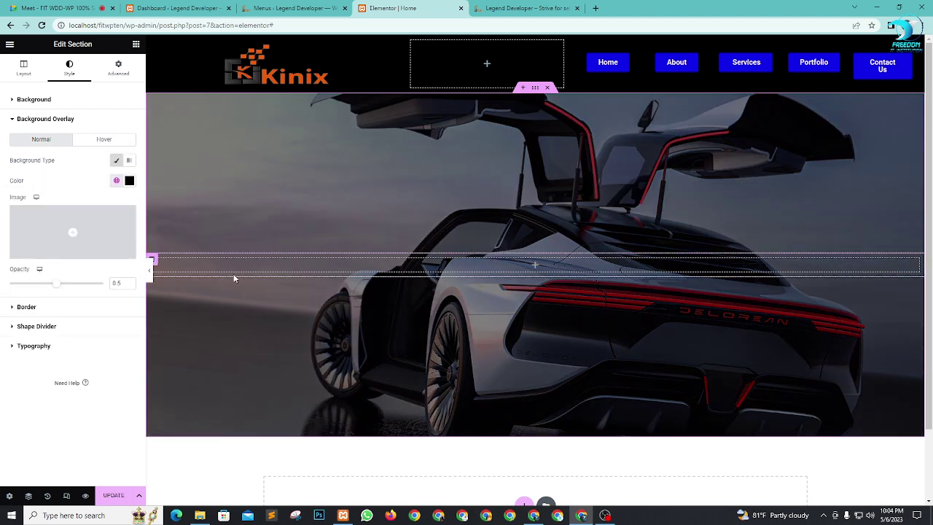
drag(57, 289, 102, 291)
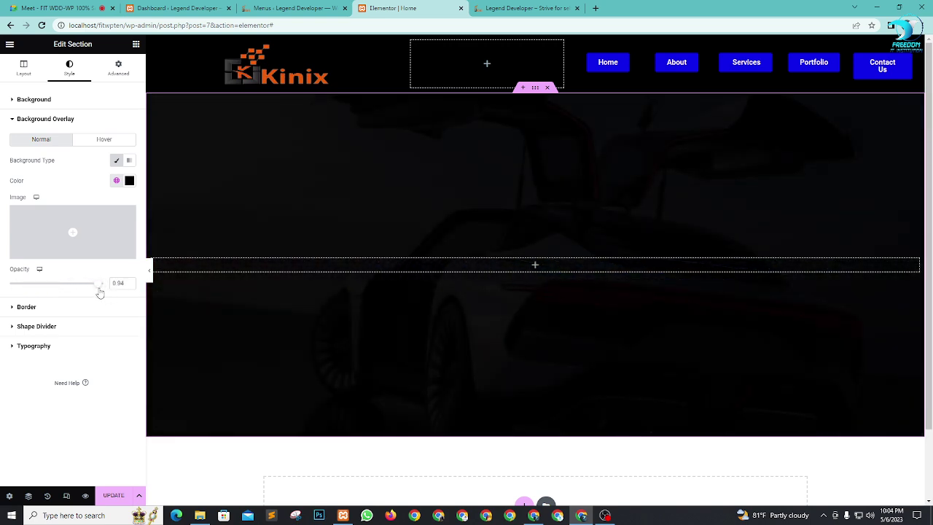
drag(97, 292, 61, 289)
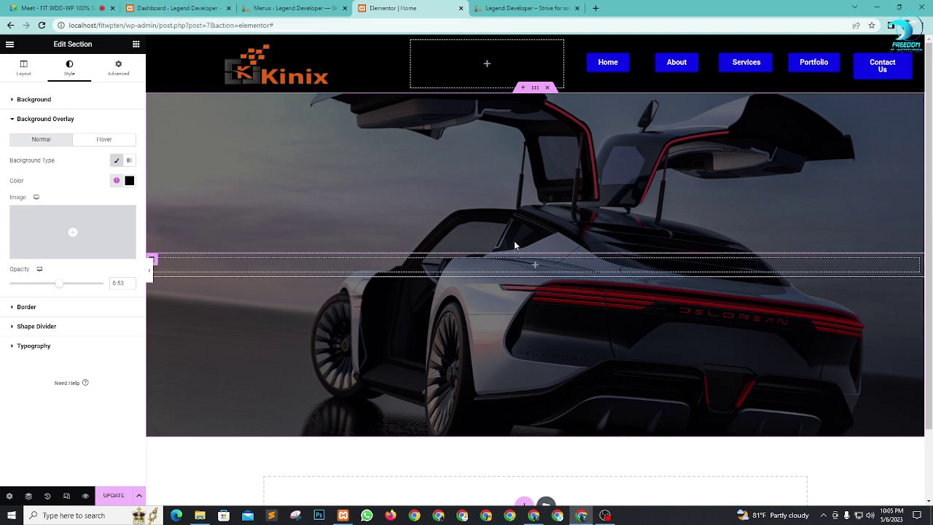
click(136, 43)
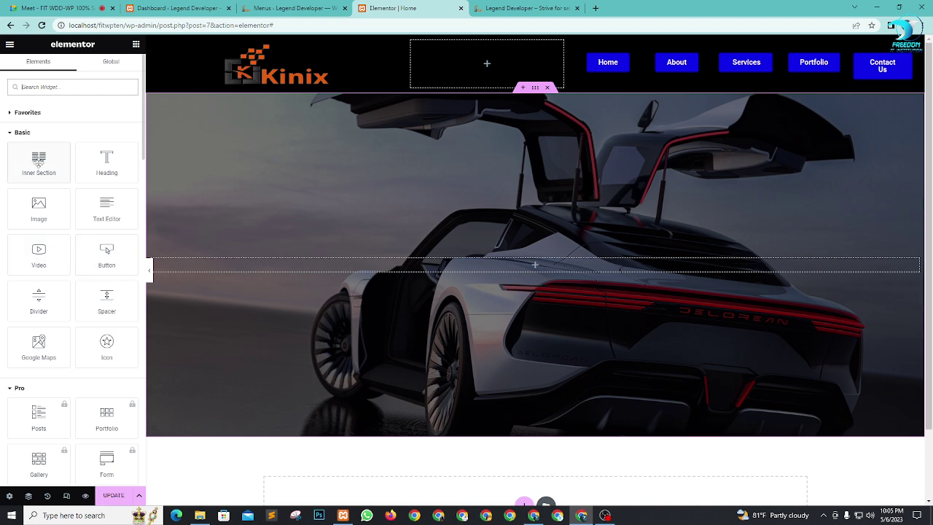
Step: Add an inner section, duplicate a column for three, and make the outer columns 10% wide
drag(39, 161, 542, 268)
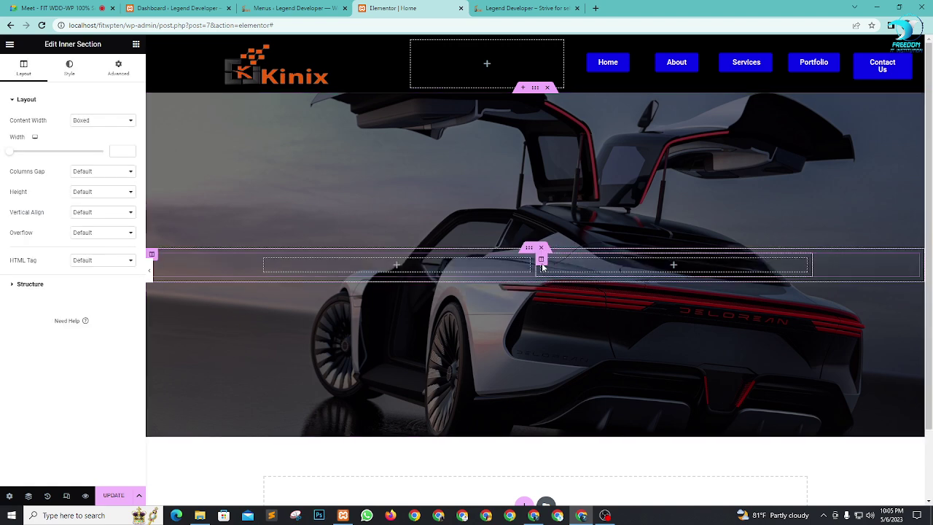
right_click(541, 262)
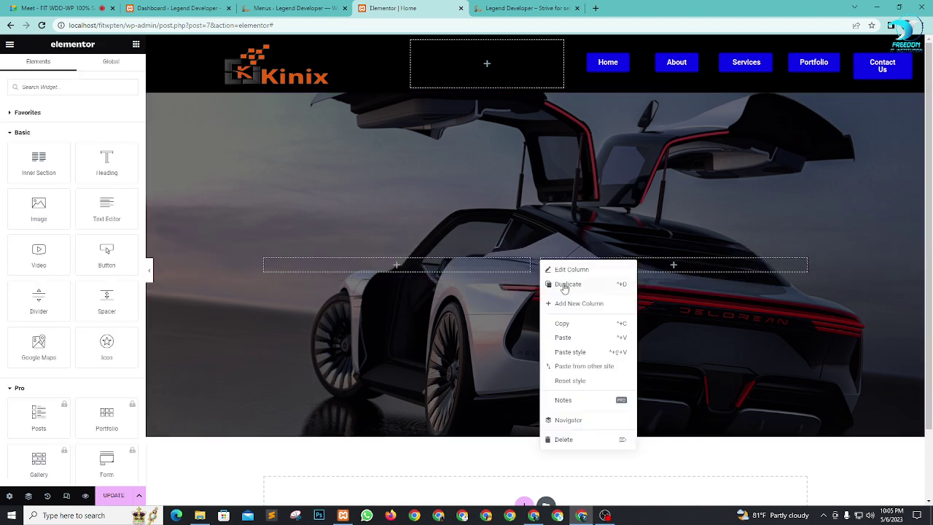
click(565, 284)
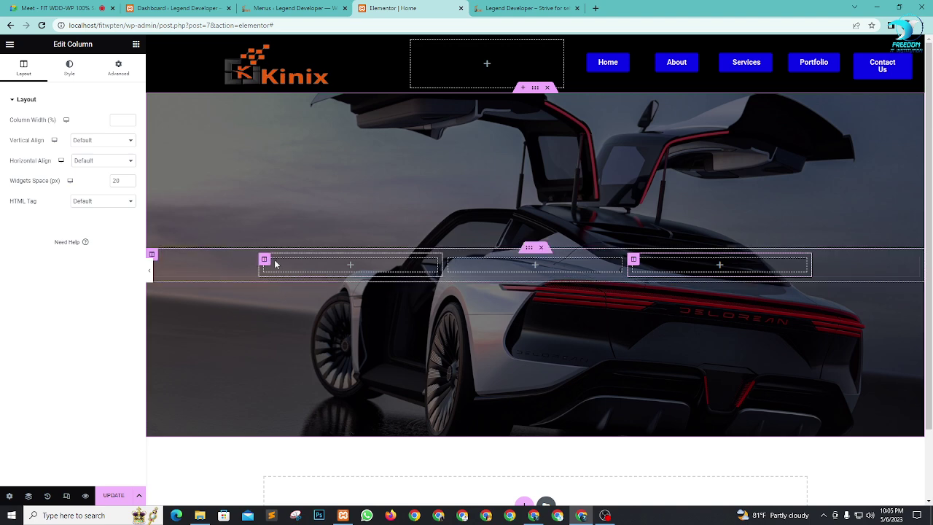
click(265, 261)
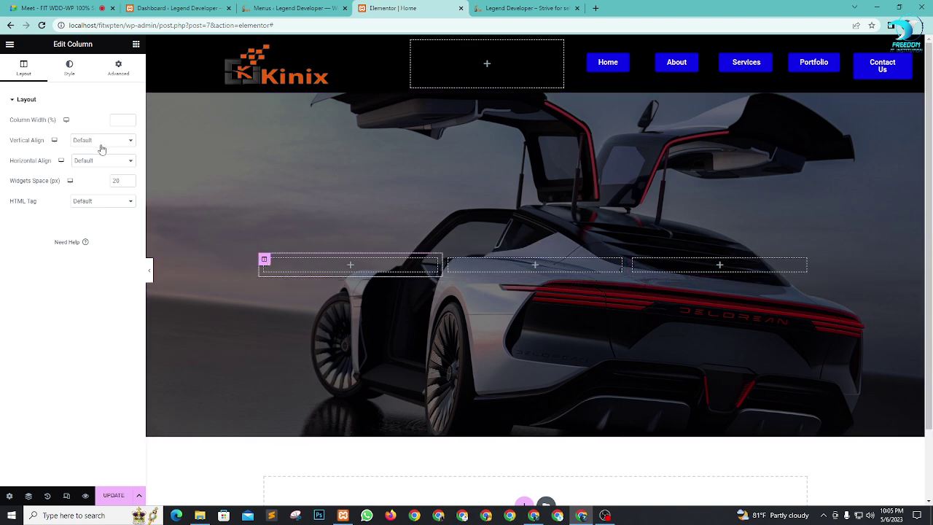
text(10)
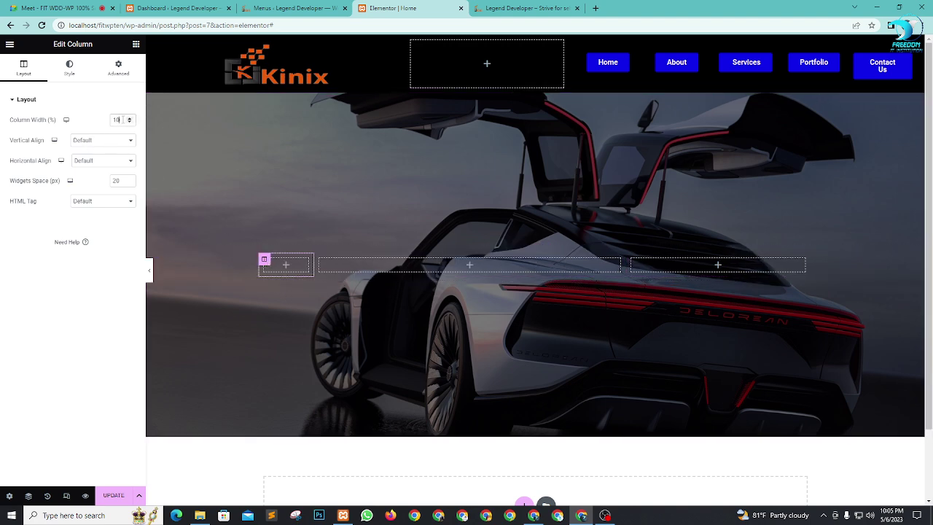
click(320, 260)
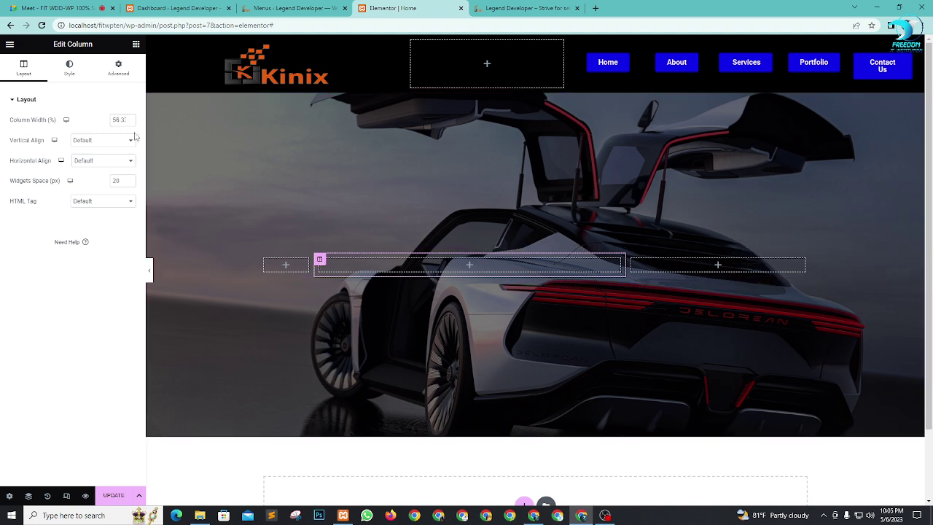
double_click(117, 121)
text(10)
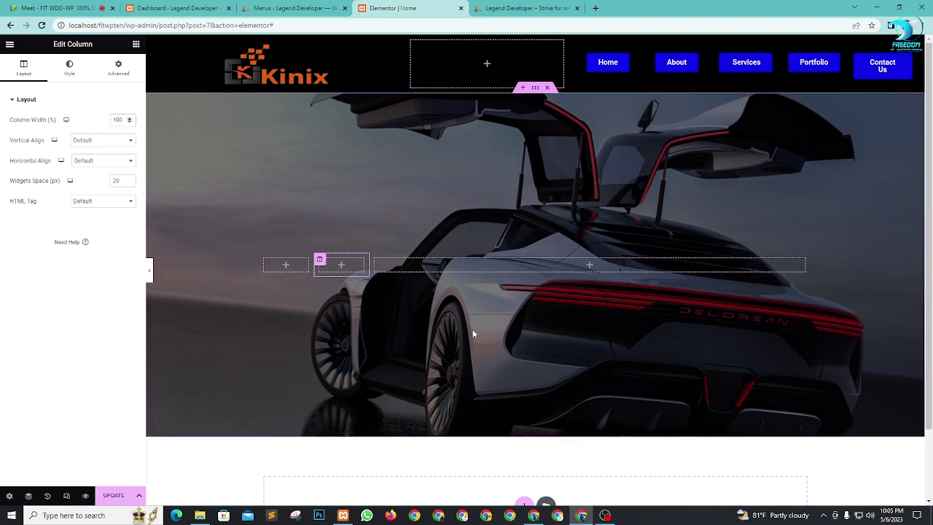
drag(319, 259, 760, 260)
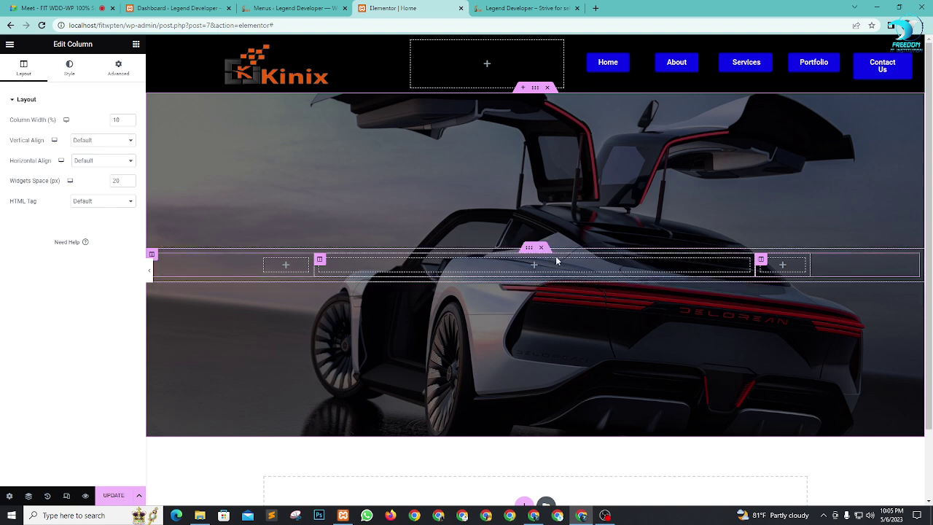
Step: Drop a Heading widget into the middle column and select its placeholder title
click(136, 45)
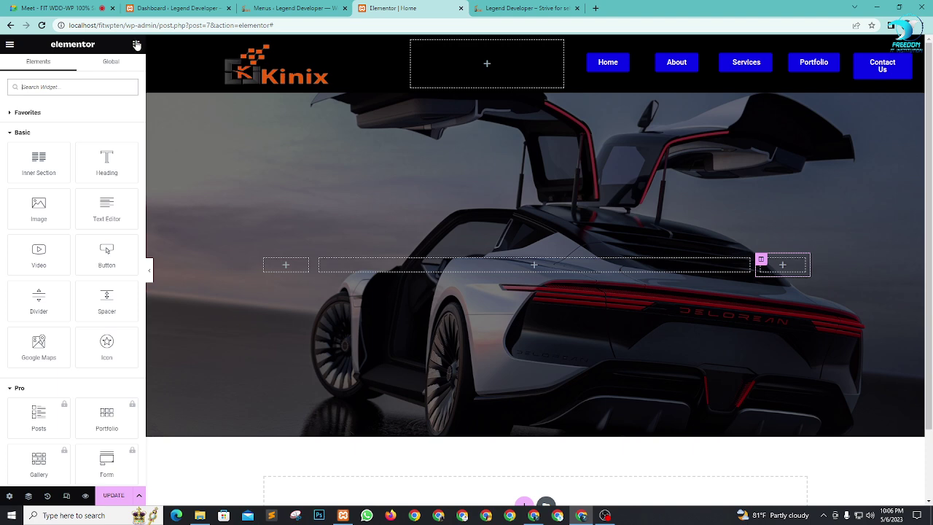
drag(97, 167, 551, 268)
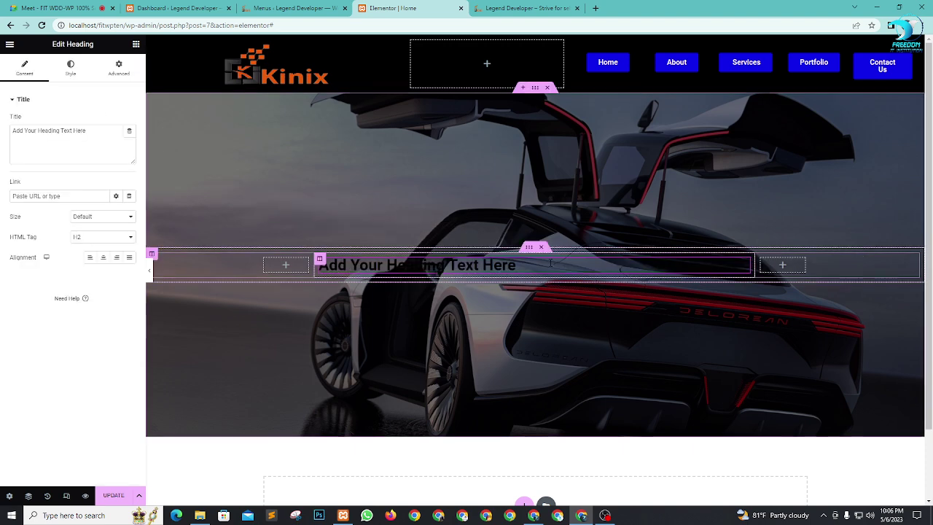
triple_click(89, 132)
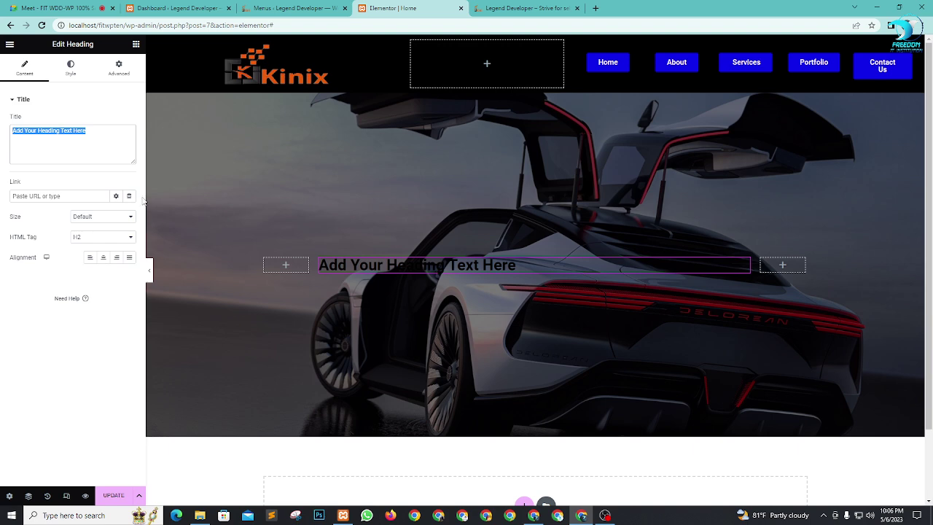
Step: Title the heading 'Welcome to Freedom IT Institution', fixing the typo, and centre-align it
text(Welco)
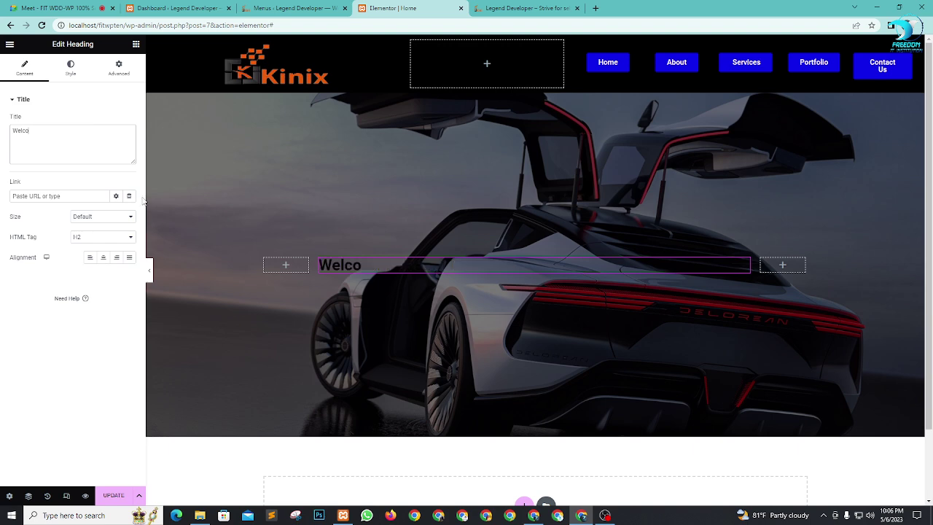
text(me to)
text(Freedom IT)
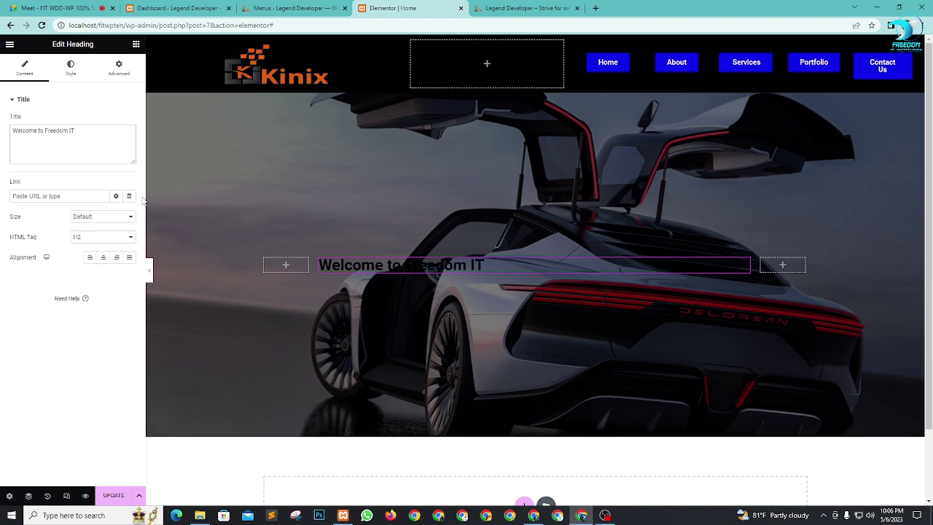
text( Institutiopn)
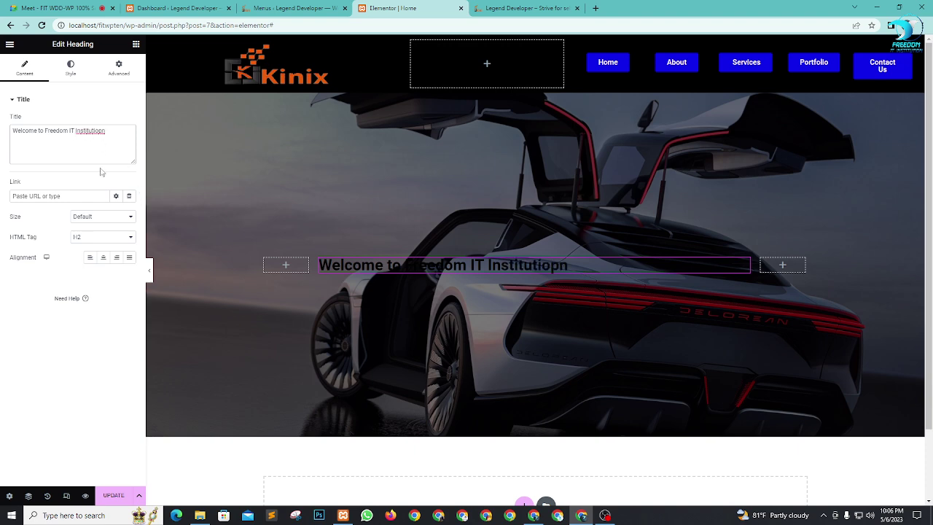
key(BackSpace)
key(BackSpace)
text(n)
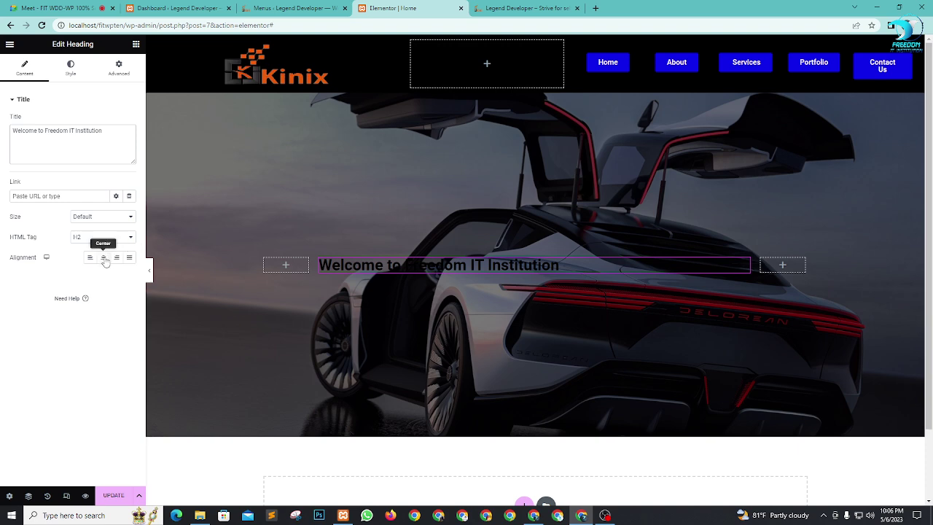
click(104, 257)
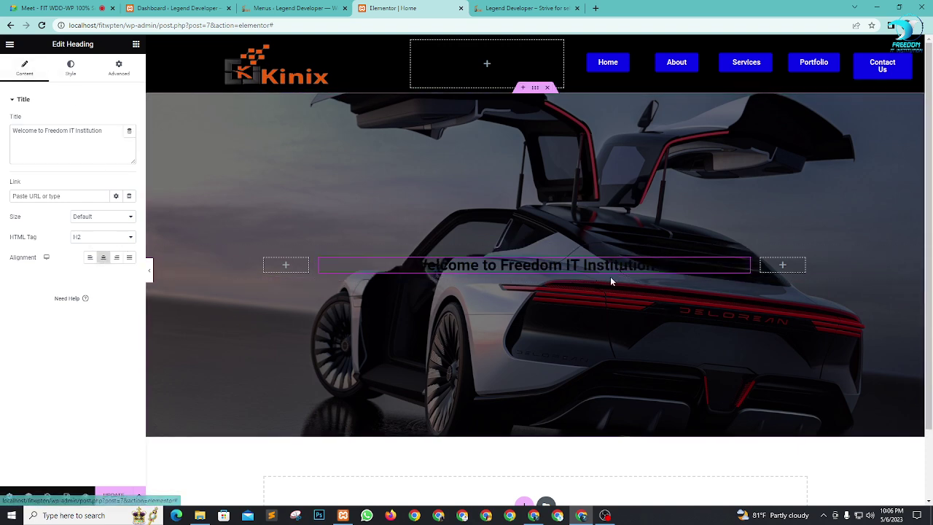
Step: Make the heading text colour white (#FFFFFF)
click(72, 72)
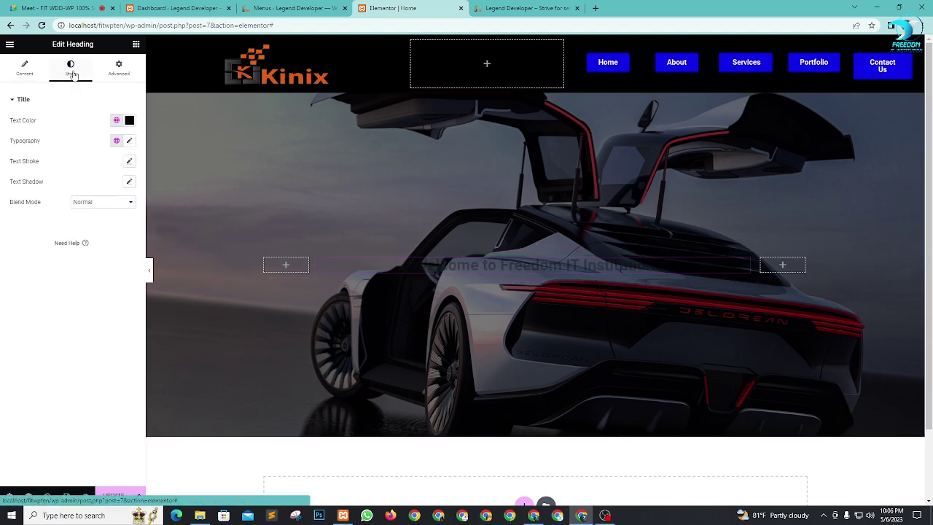
click(116, 120)
click(33, 183)
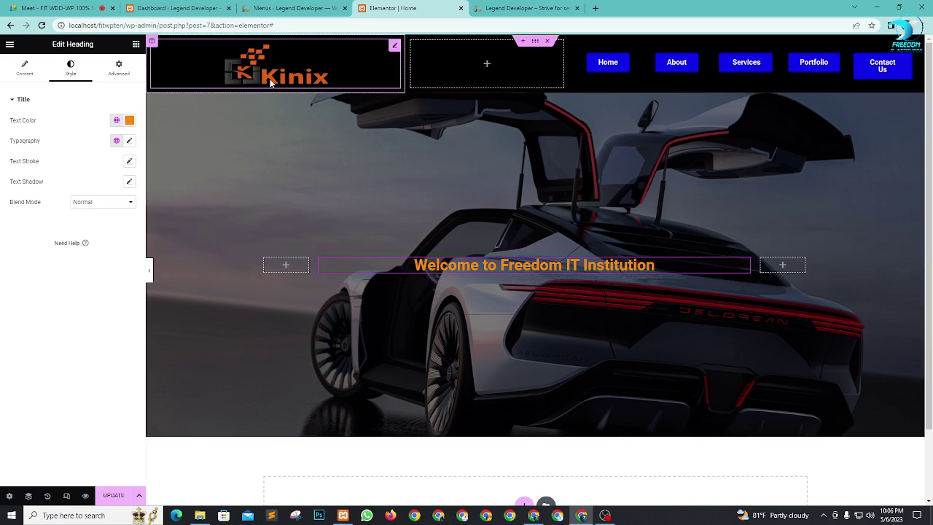
click(129, 120)
drag(75, 182, 9, 152)
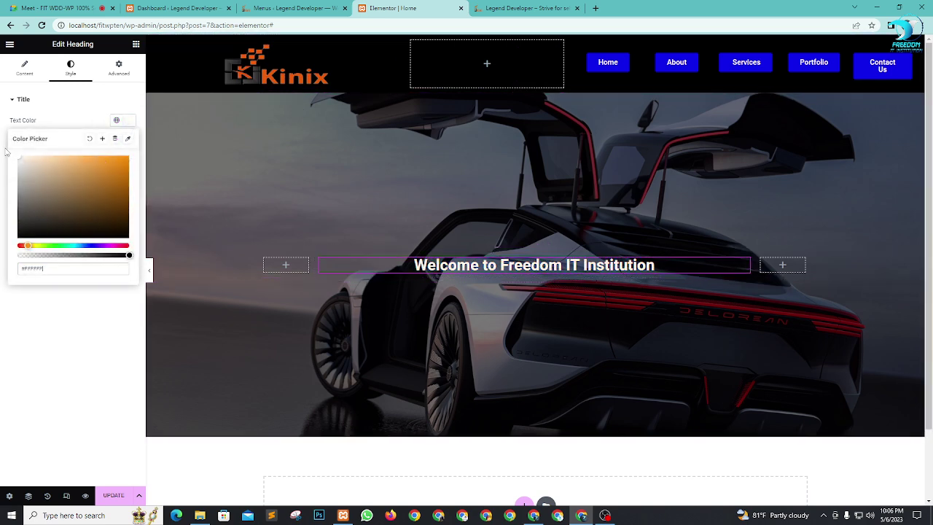
click(70, 330)
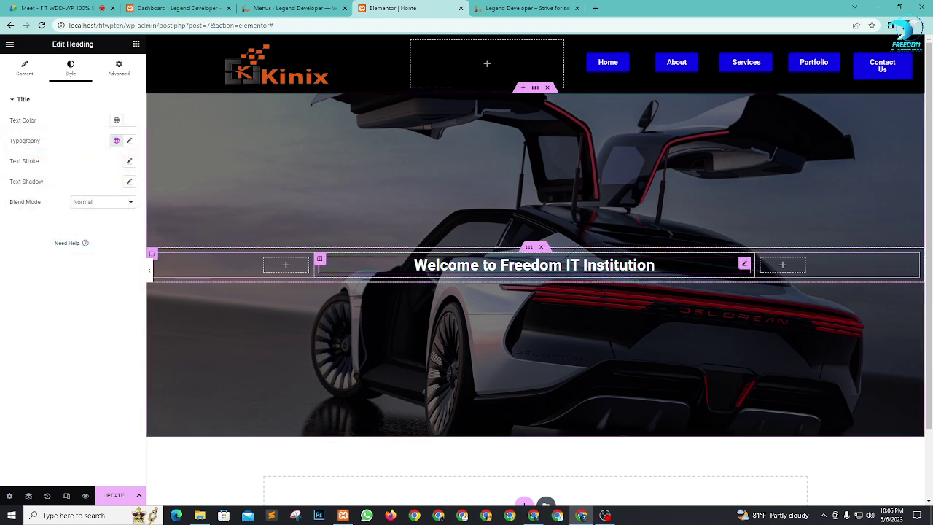
Step: Set the heading to size 93 with 900 Black weight, then select the empty left column
click(129, 141)
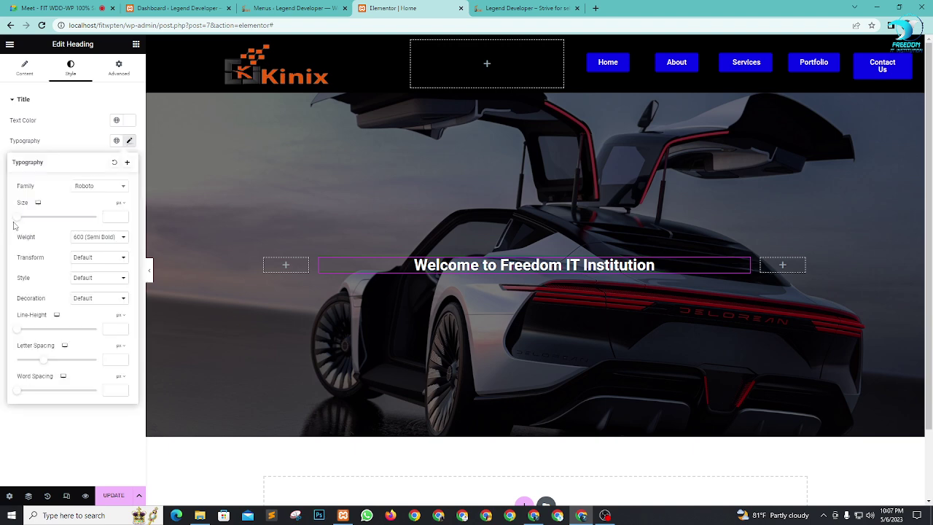
drag(19, 220, 56, 227)
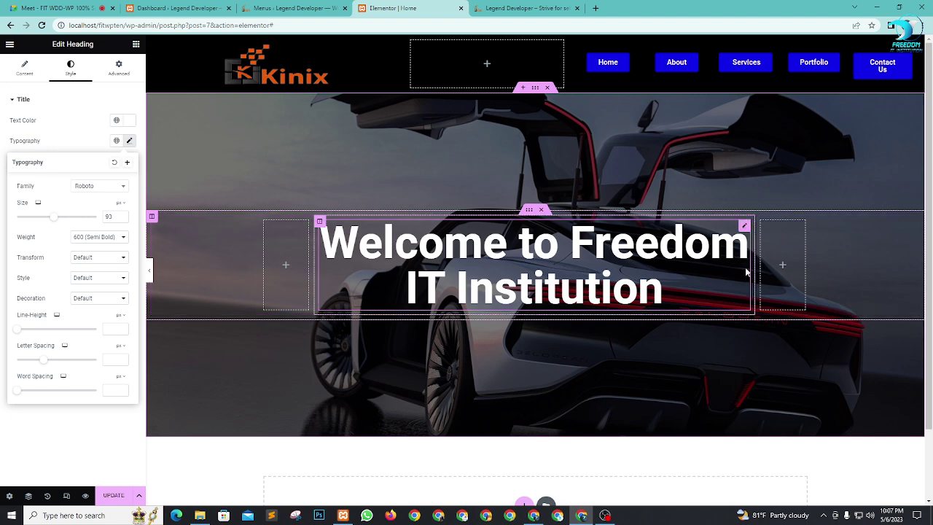
scroll(779, 265, down, 1)
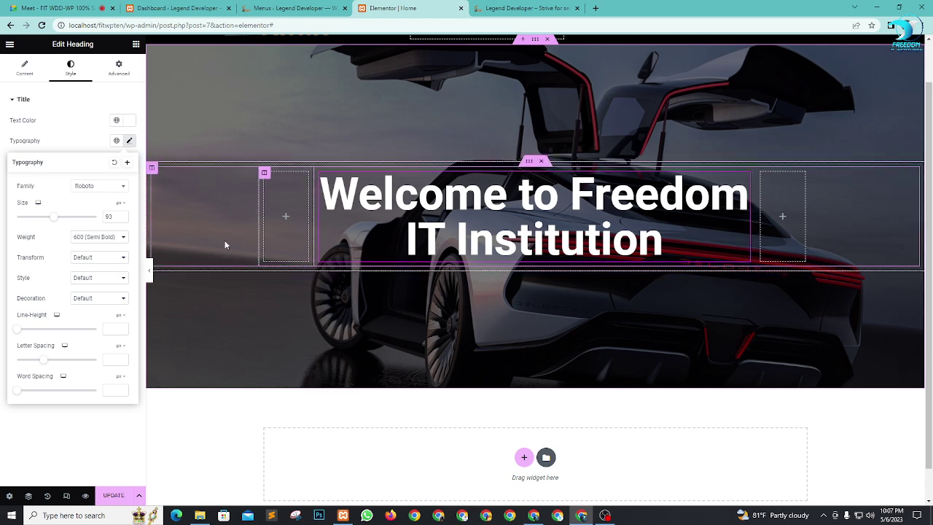
click(103, 239)
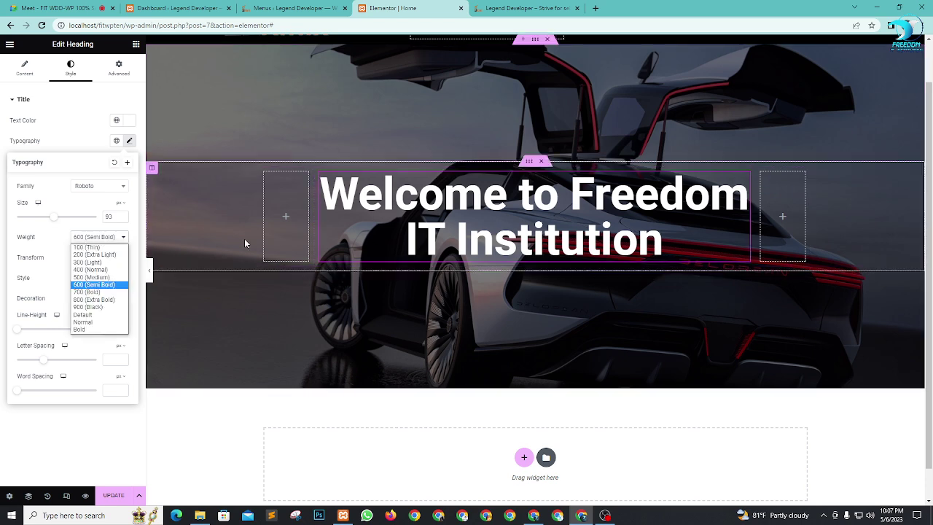
click(80, 300)
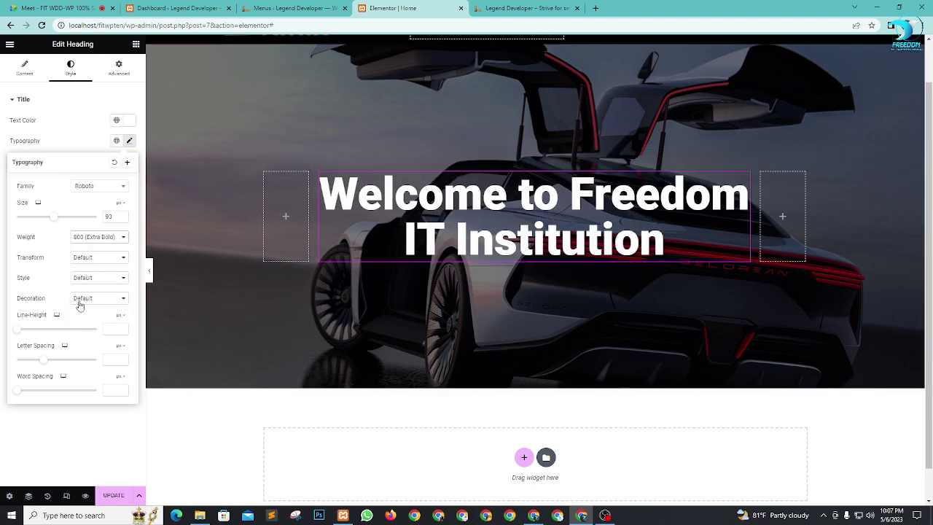
click(92, 241)
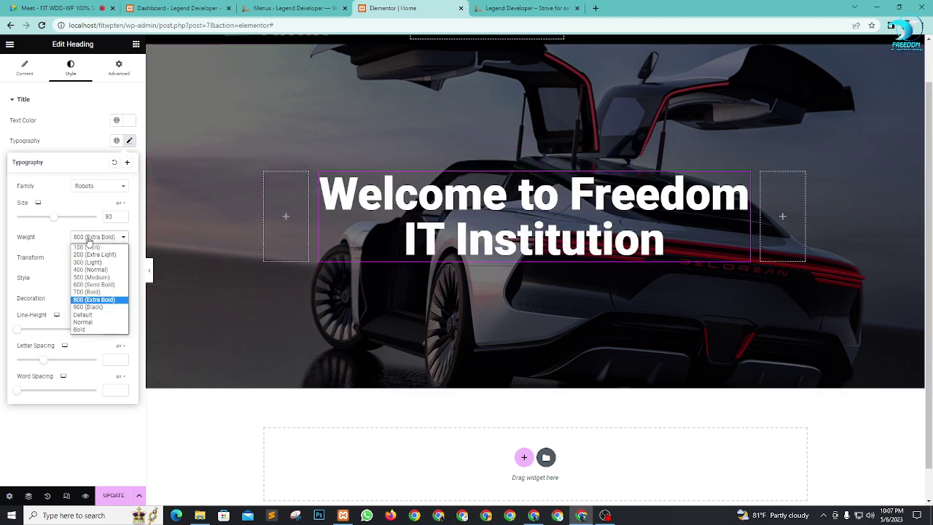
click(95, 306)
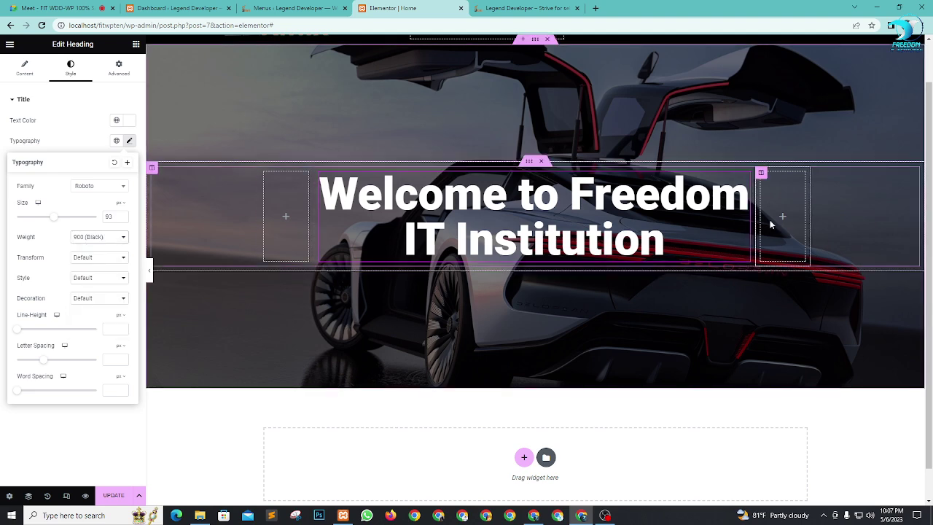
click(265, 173)
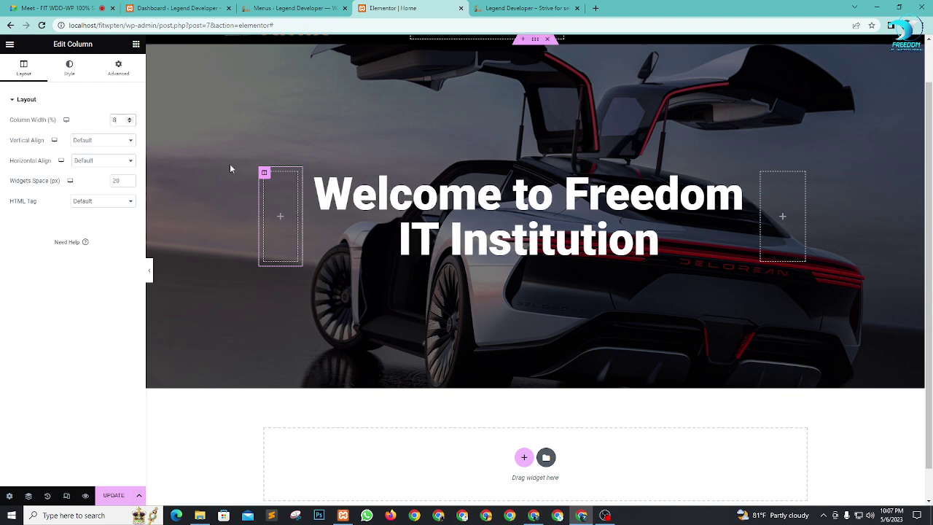
Step: Set the middle heading column width to 84%, then bring up the widgets list
click(308, 172)
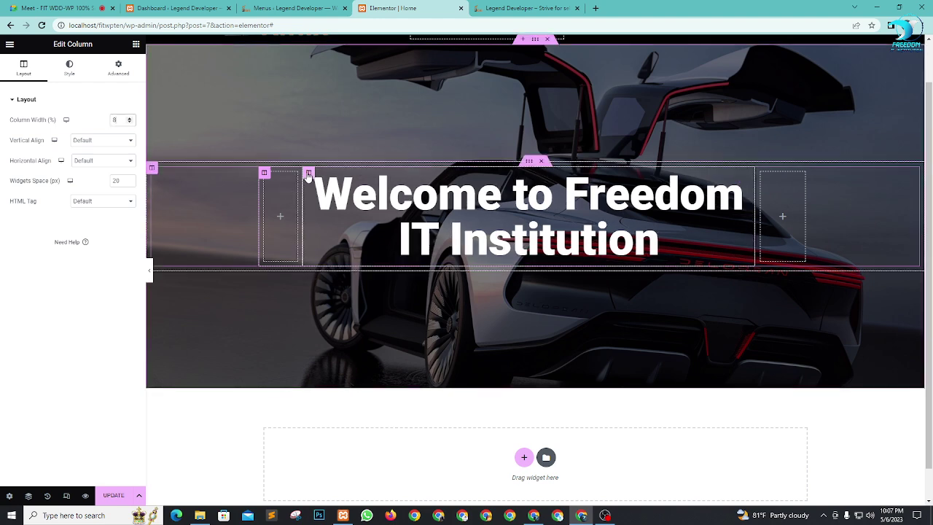
double_click(114, 120)
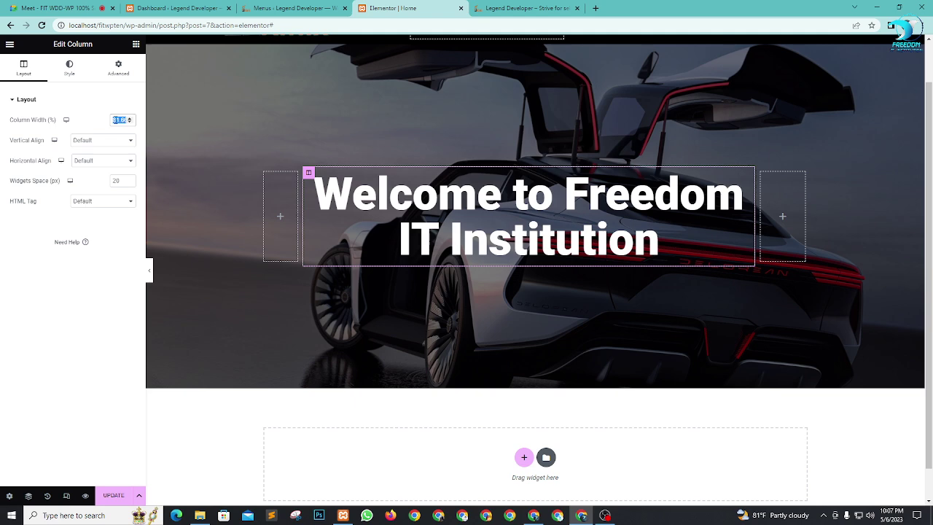
text(8)
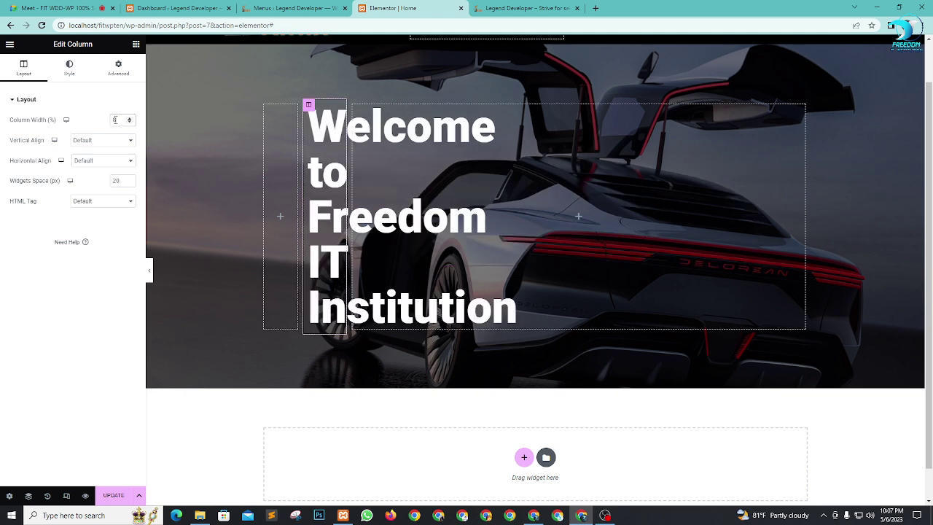
text(4)
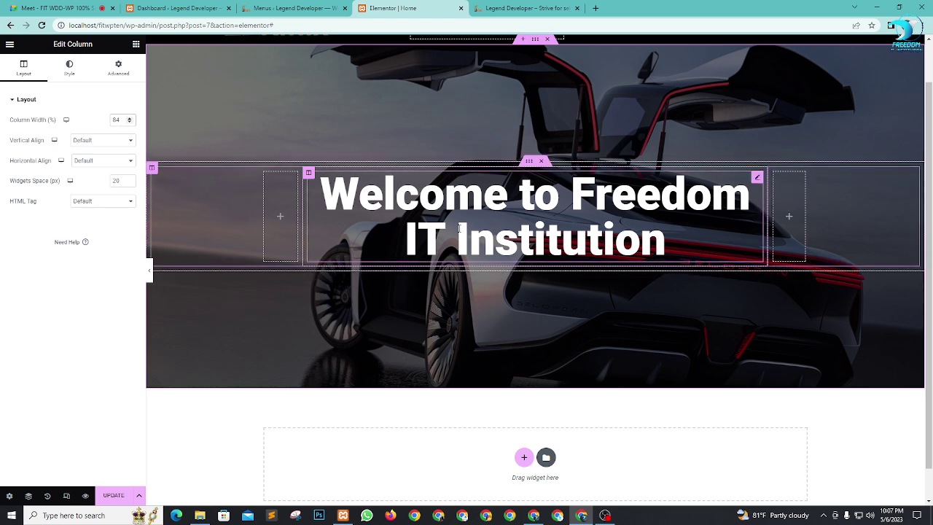
scroll(673, 312, up, 1)
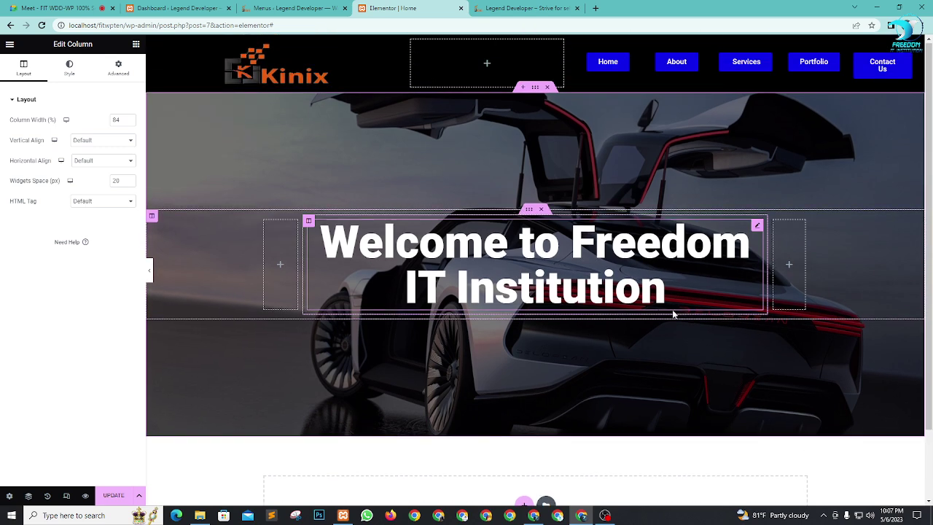
scroll(446, 255, down, 2)
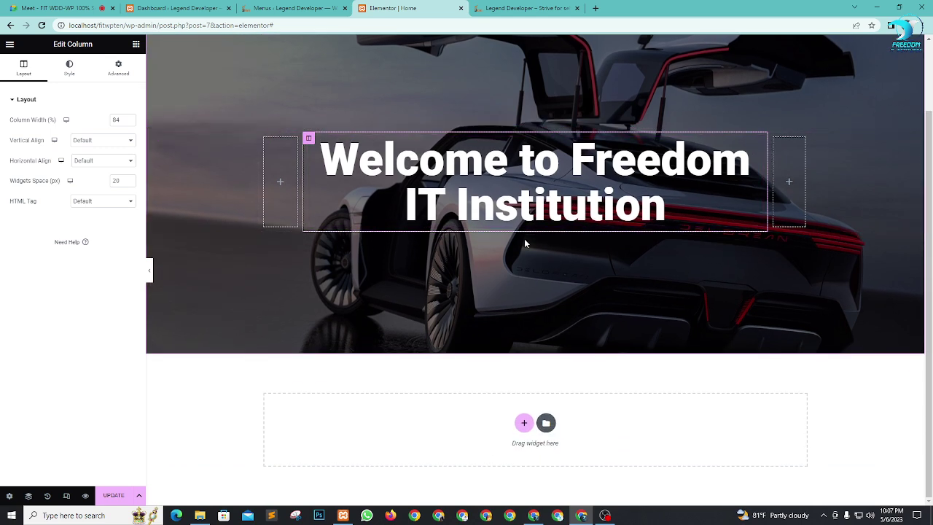
click(136, 44)
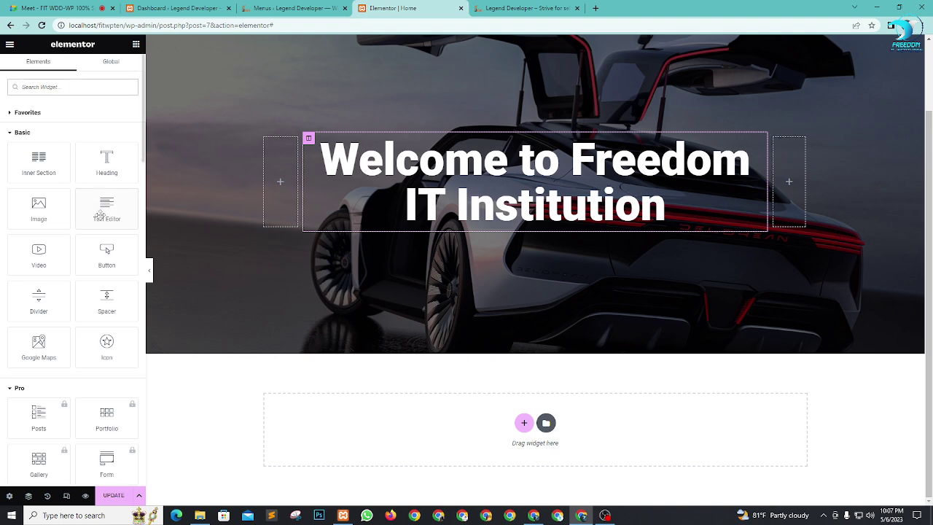
Step: Add a Text Editor under the heading beginning with 'Strivve for self development !'
drag(102, 213, 539, 227)
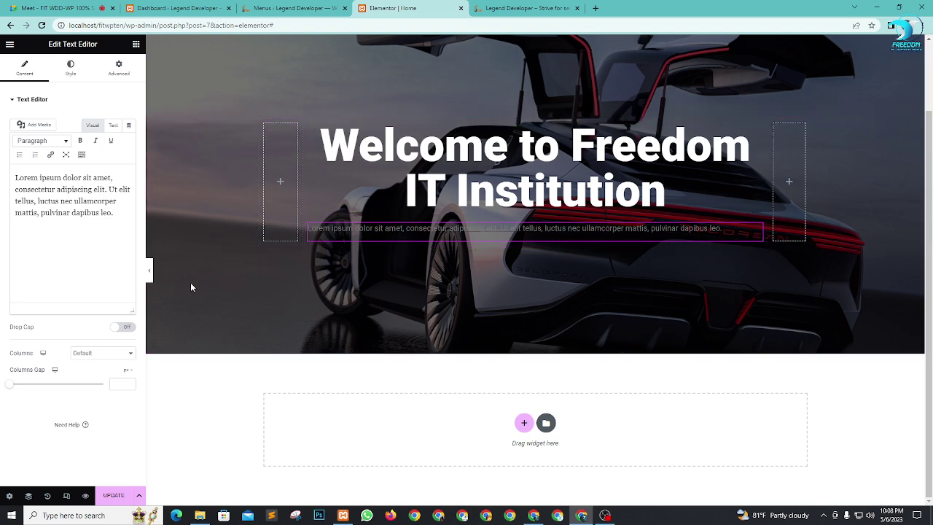
click(15, 178)
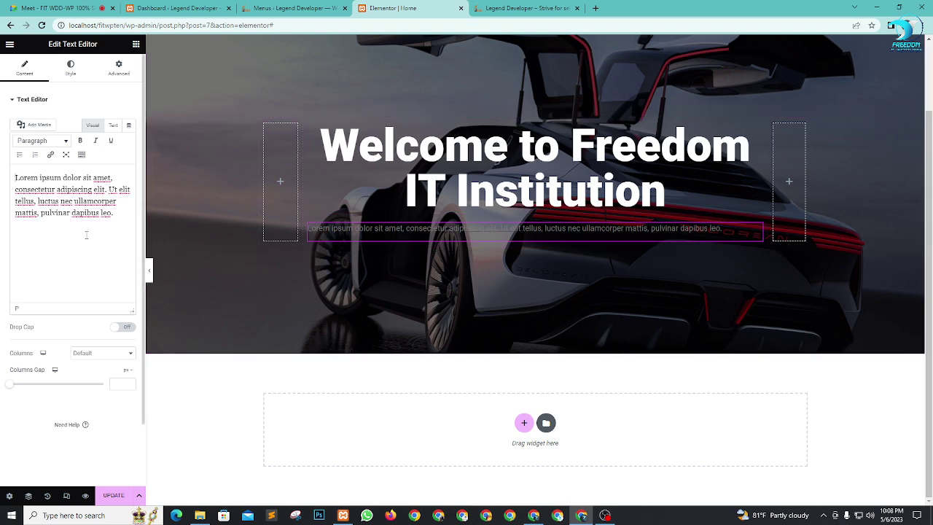
text(Strivve for se)
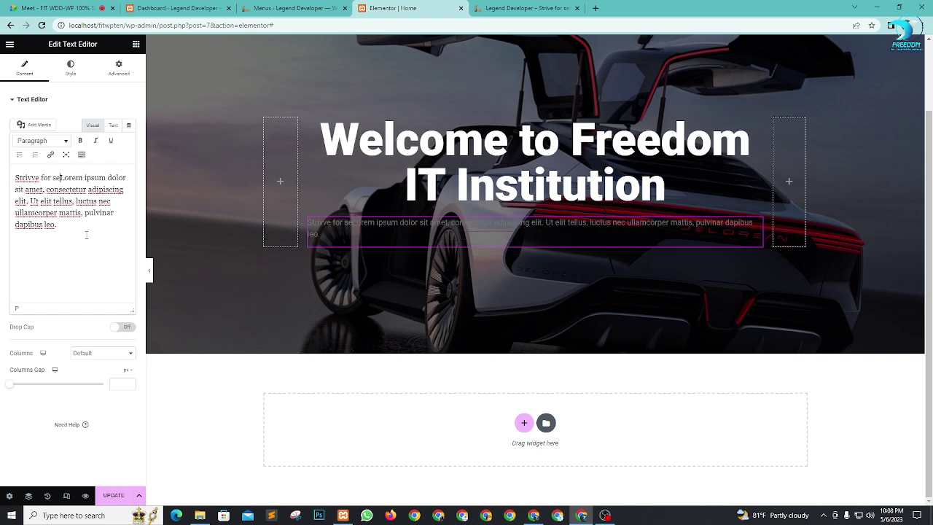
text(lf developme)
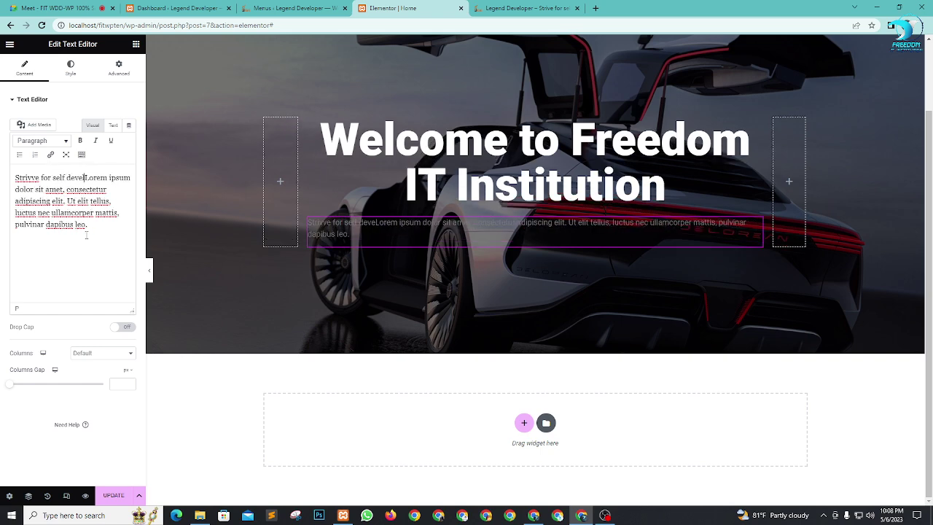
text(nt)
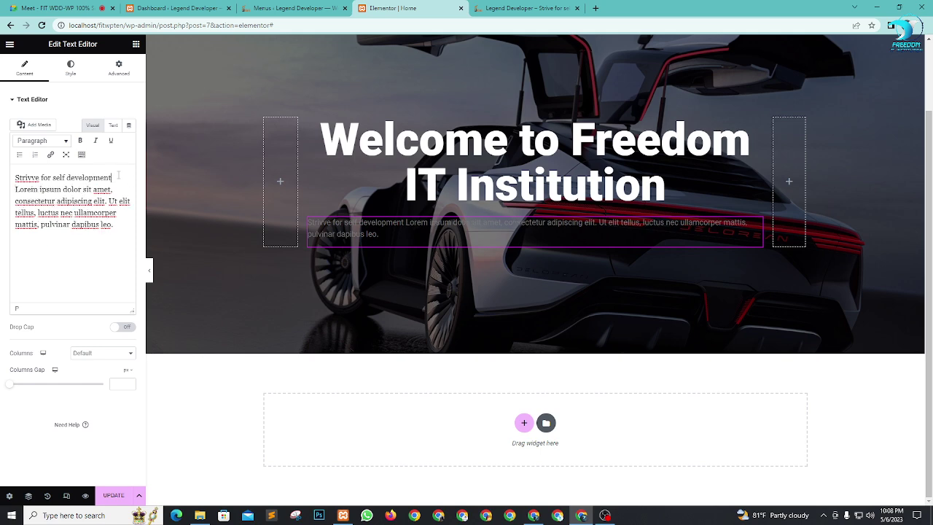
text( .)
text(!)
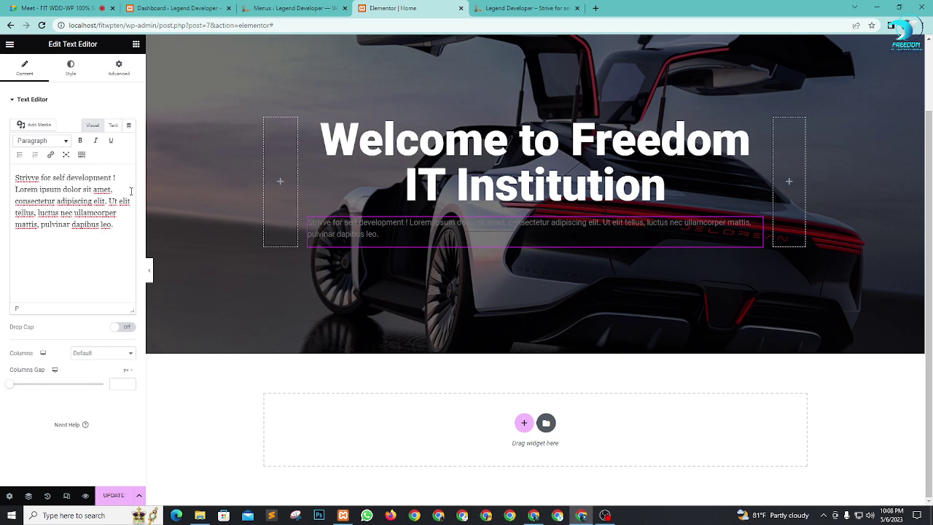
key(Delete)
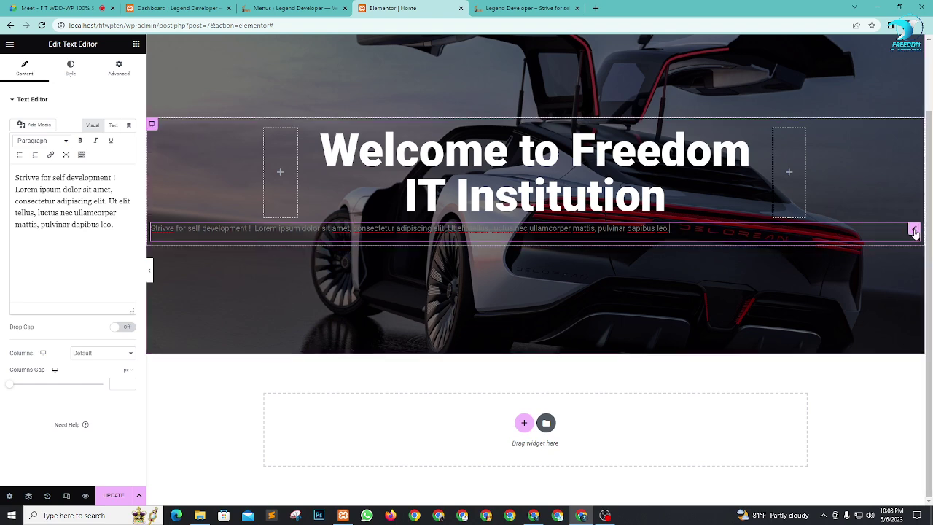
drag(560, 228, 514, 218)
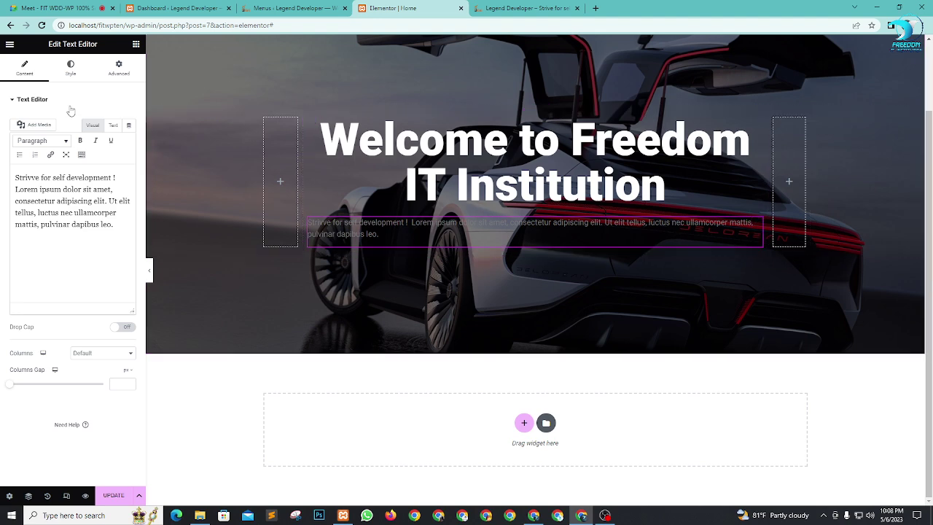
Step: Make the paragraph text white and centre-aligned
click(70, 69)
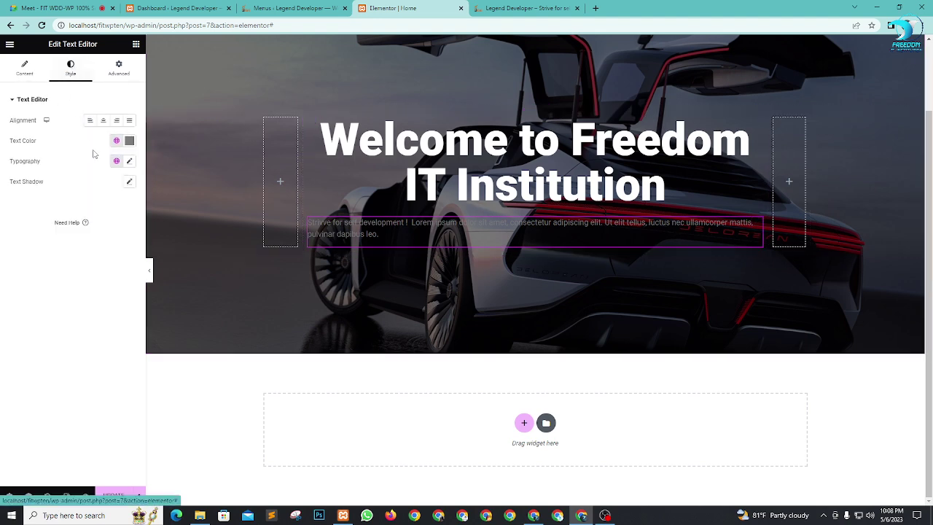
click(130, 141)
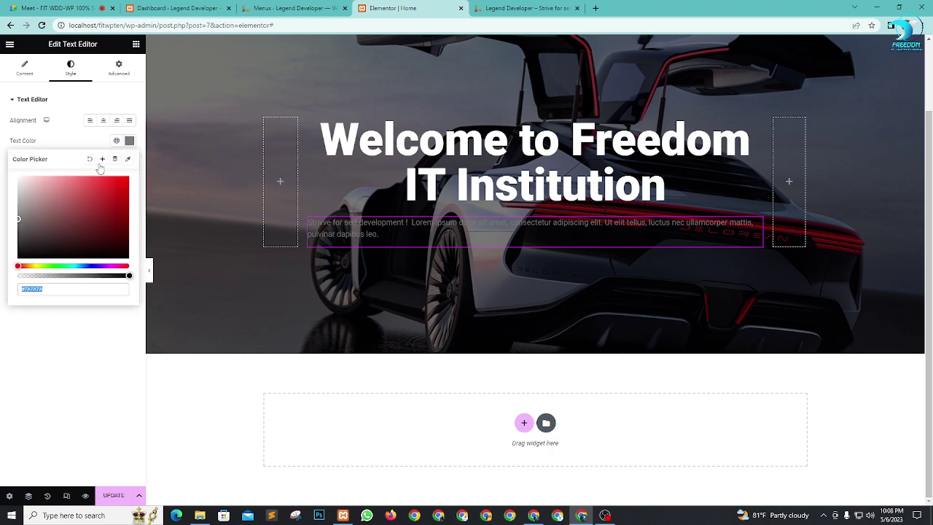
click(32, 186)
drag(2, 175, 1, 173)
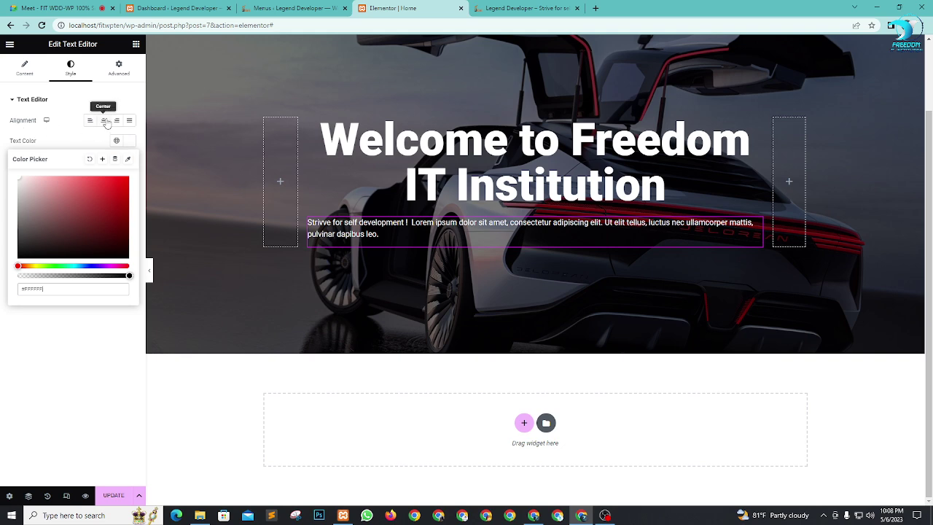
click(104, 120)
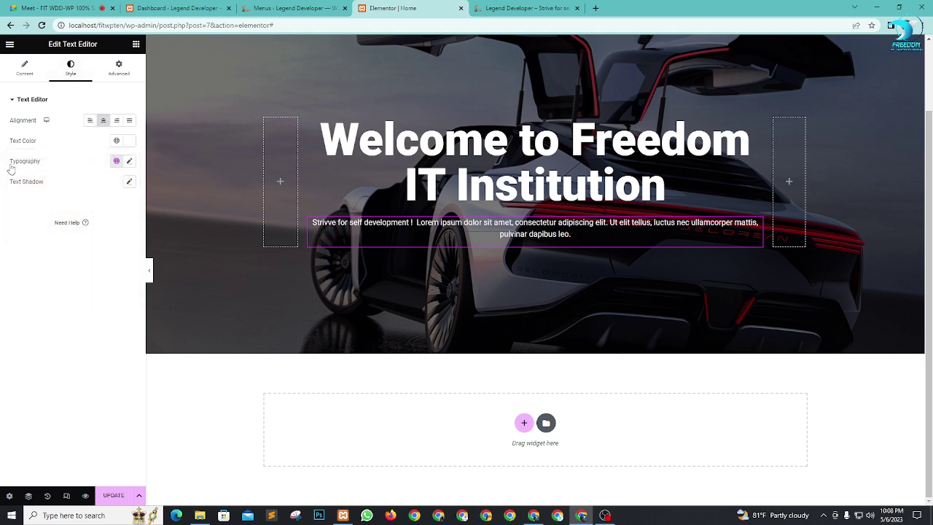
Step: Set the paragraph font size to 25 and bring up the widgets list again
click(130, 161)
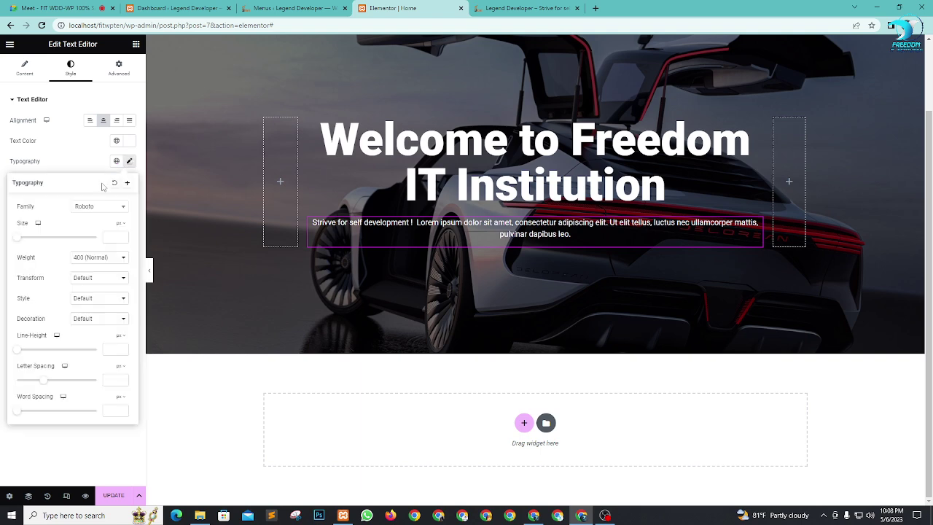
drag(21, 241, 31, 241)
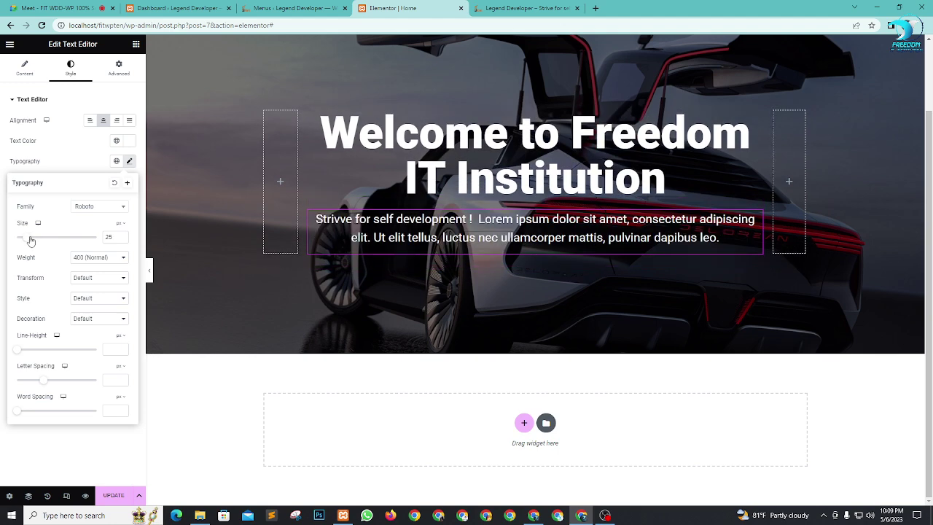
scroll(552, 282, up, 2)
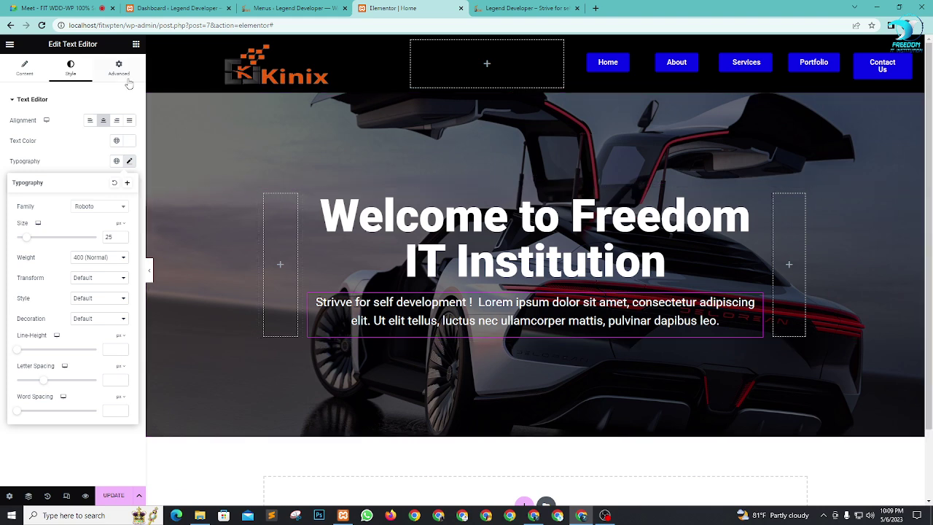
click(135, 46)
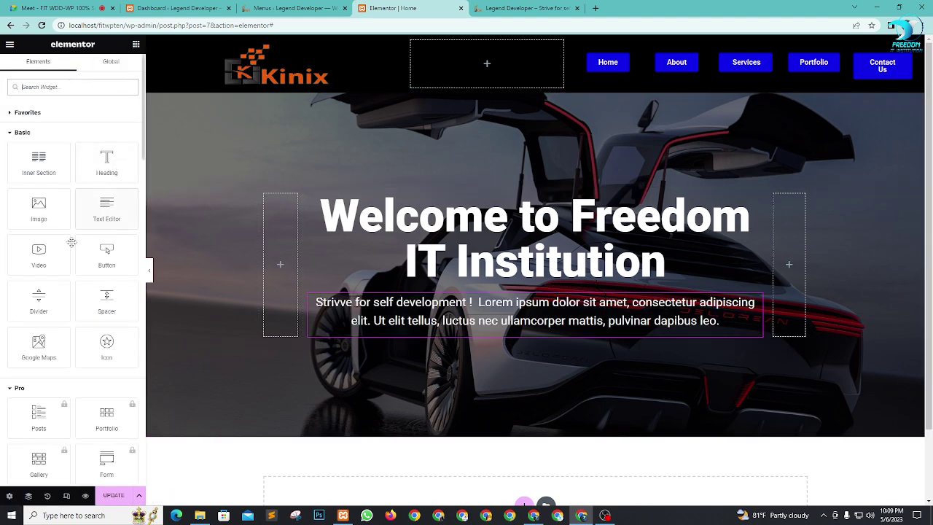
Step: Add a centred Button widget under the paragraph linking to #about
drag(109, 256, 550, 331)
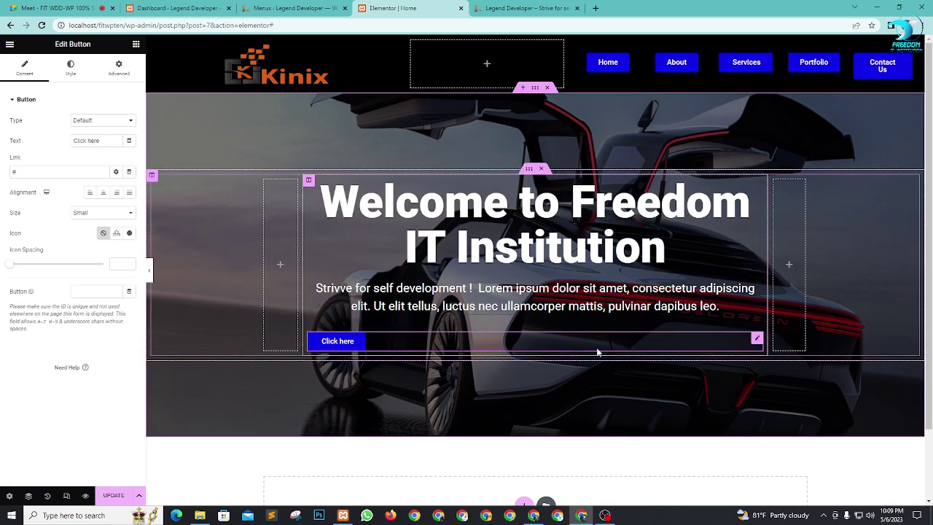
click(103, 195)
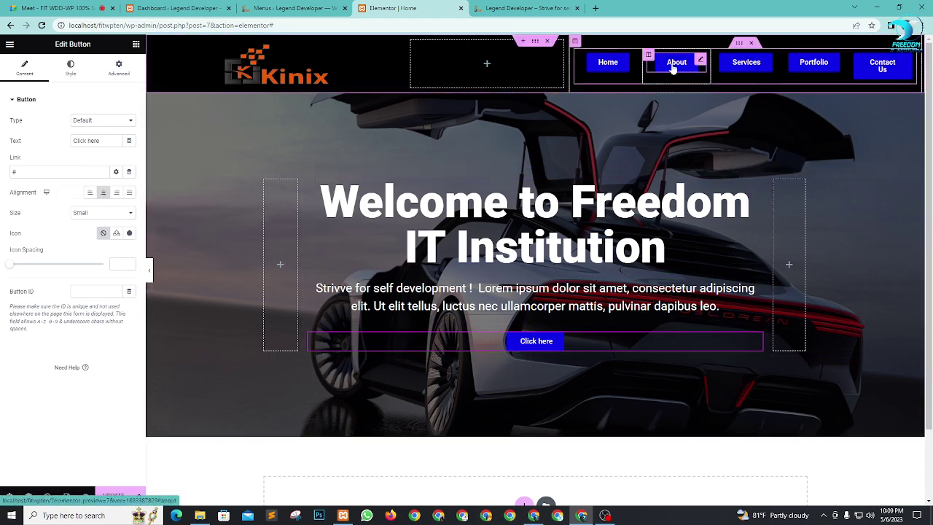
click(29, 171)
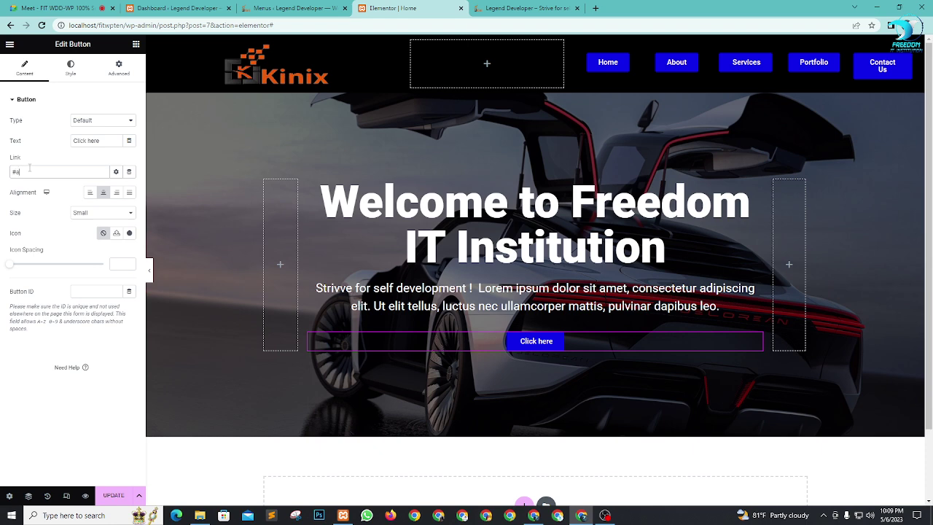
text(#about)
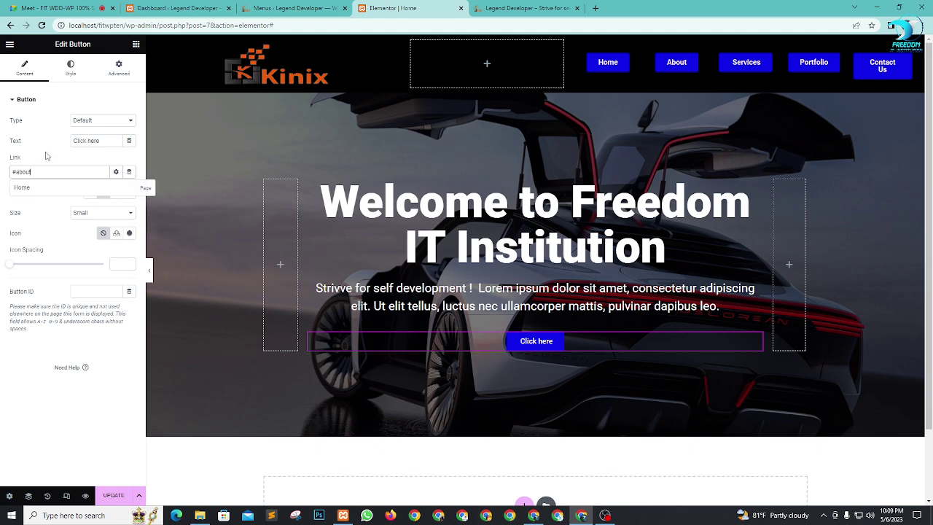
click(47, 156)
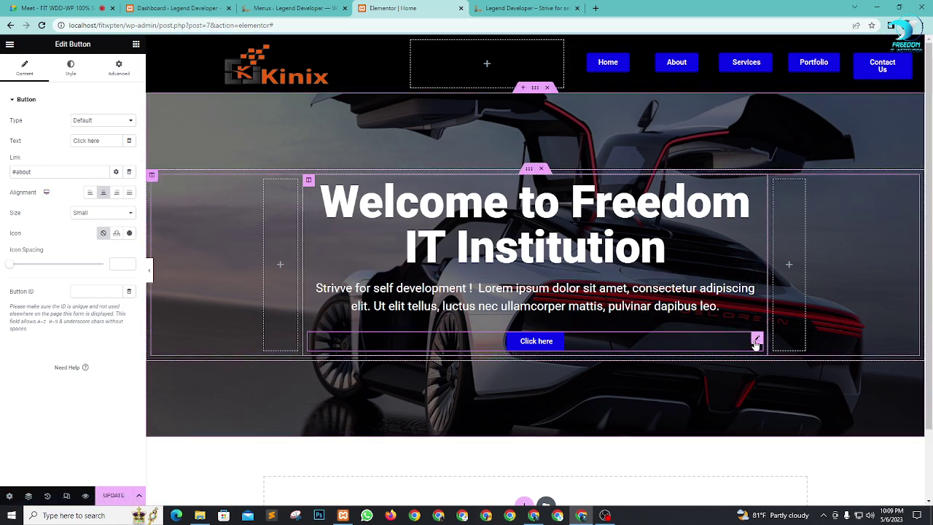
Step: Give the button the orange Secondary background and a label text size of 38
click(74, 70)
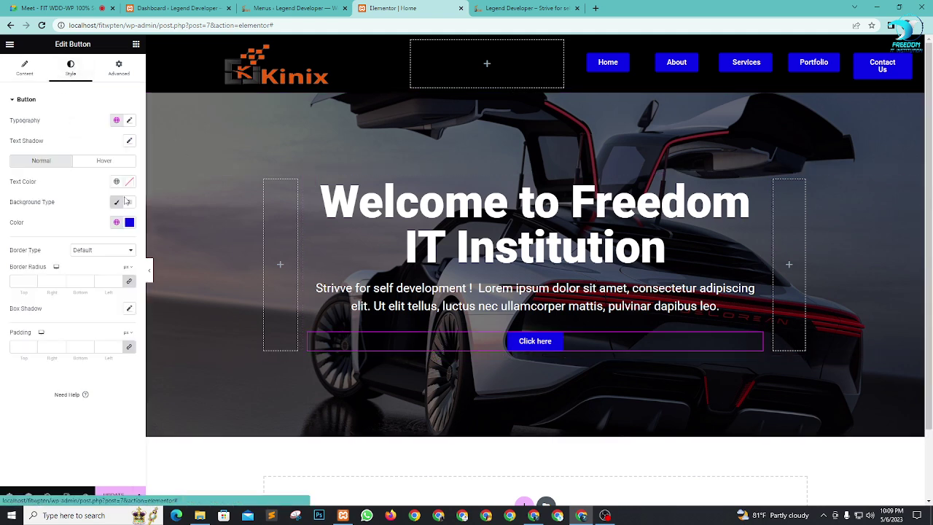
click(116, 222)
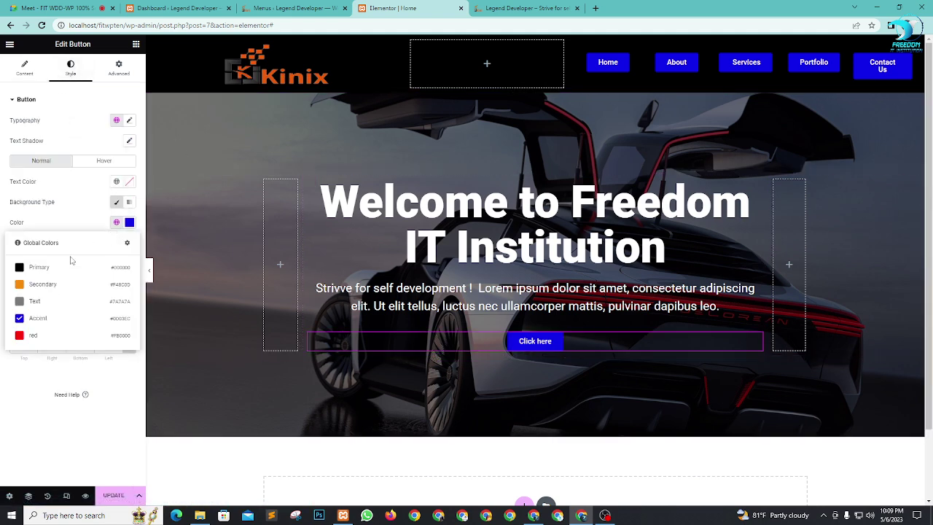
click(42, 288)
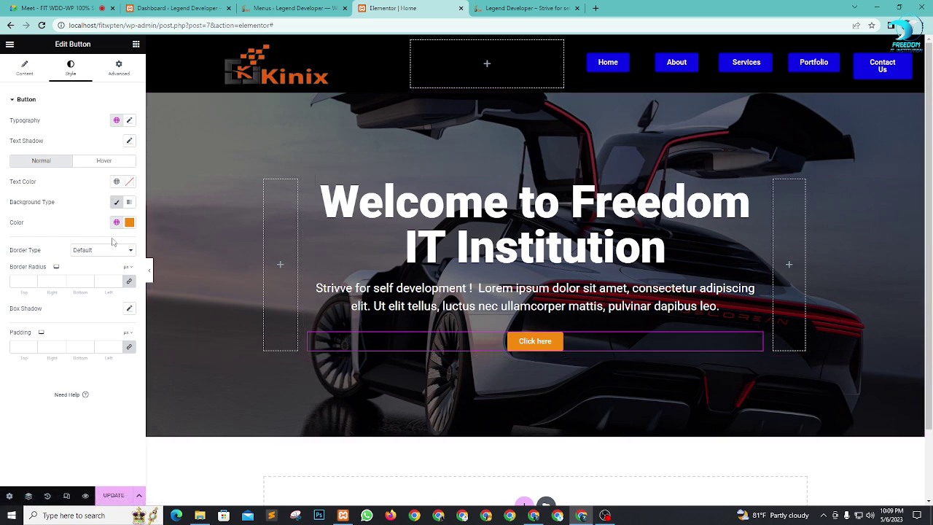
click(129, 121)
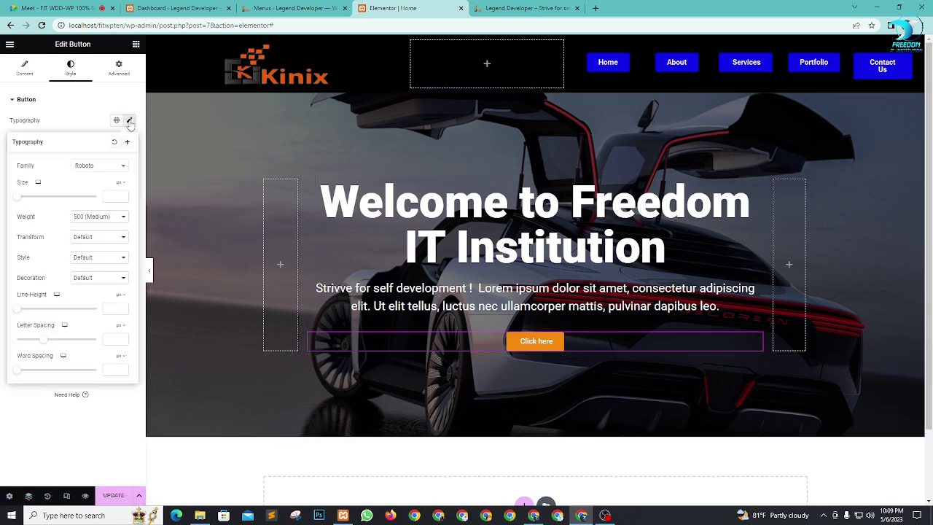
drag(20, 202, 33, 204)
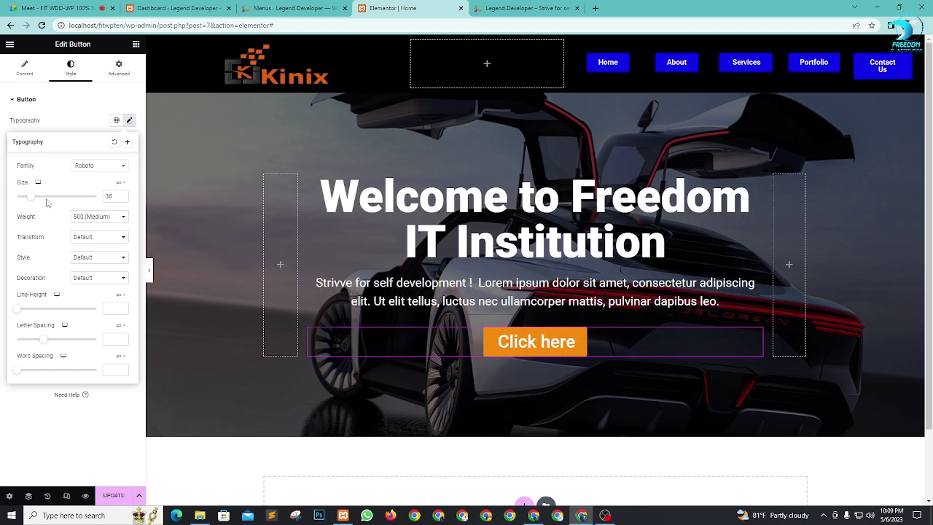
click(26, 70)
Step: Relabel the button 'About Us' and add an Address book icon positioned after the text
drag(101, 140, 48, 145)
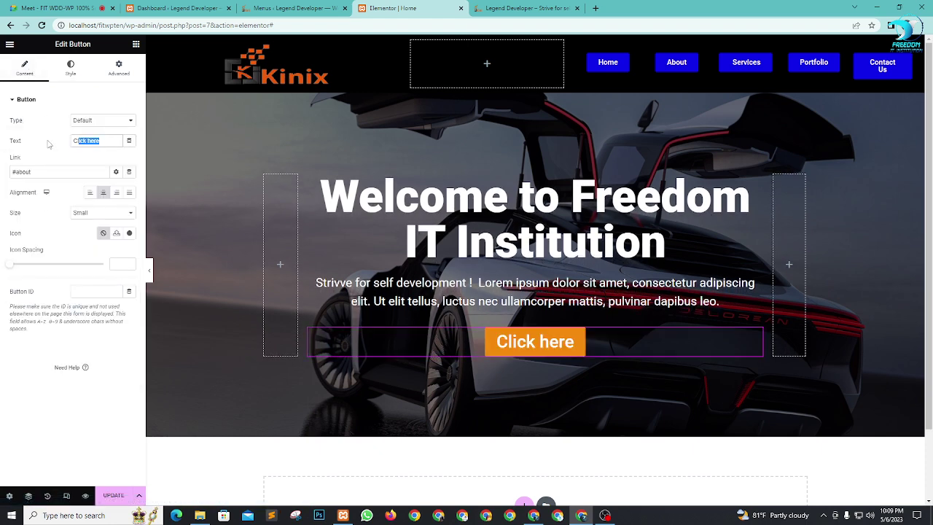
text(Abo)
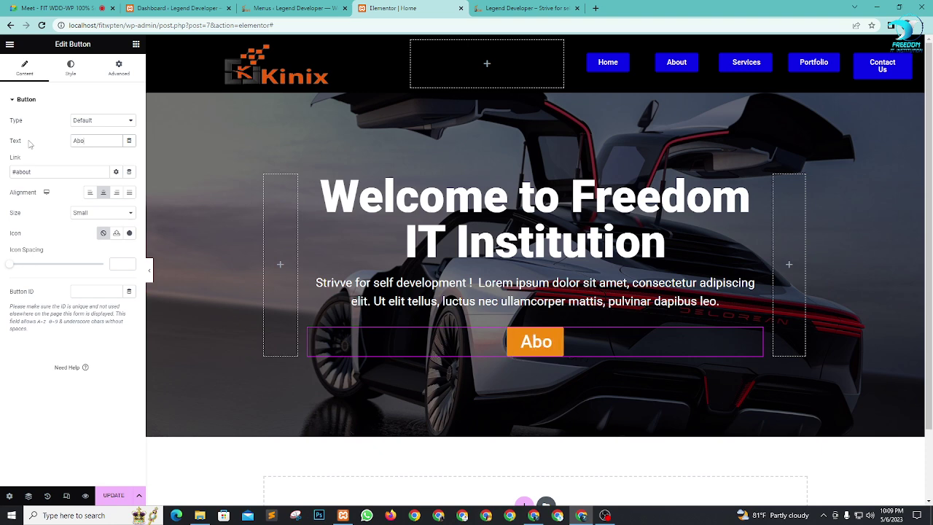
text(ut Us)
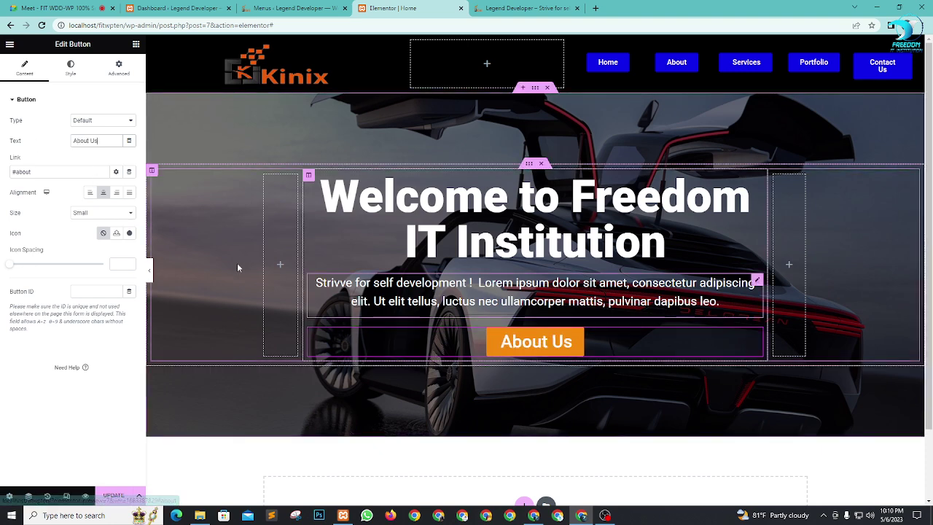
click(129, 233)
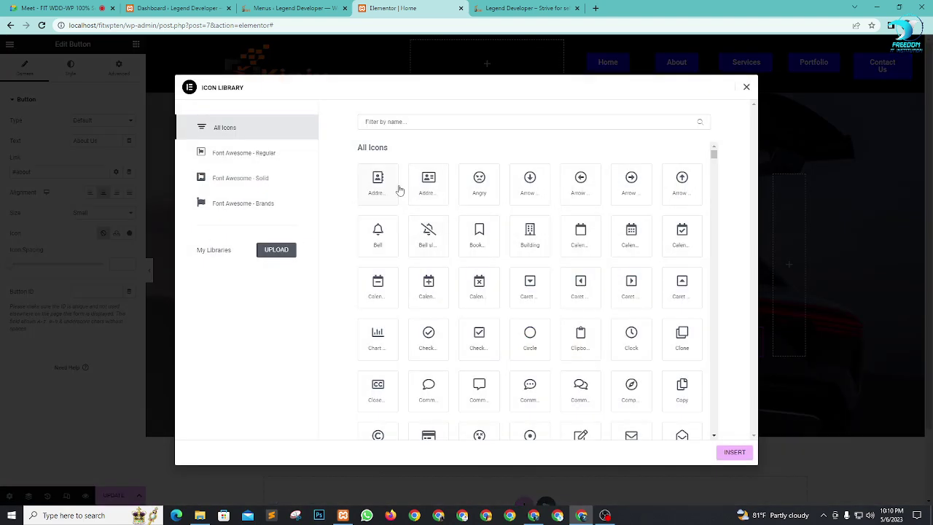
click(428, 189)
click(379, 188)
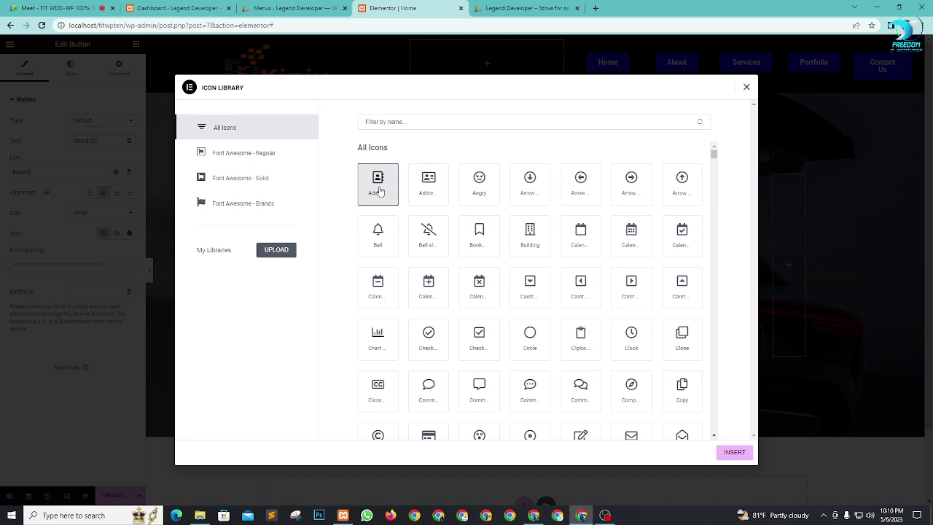
click(737, 452)
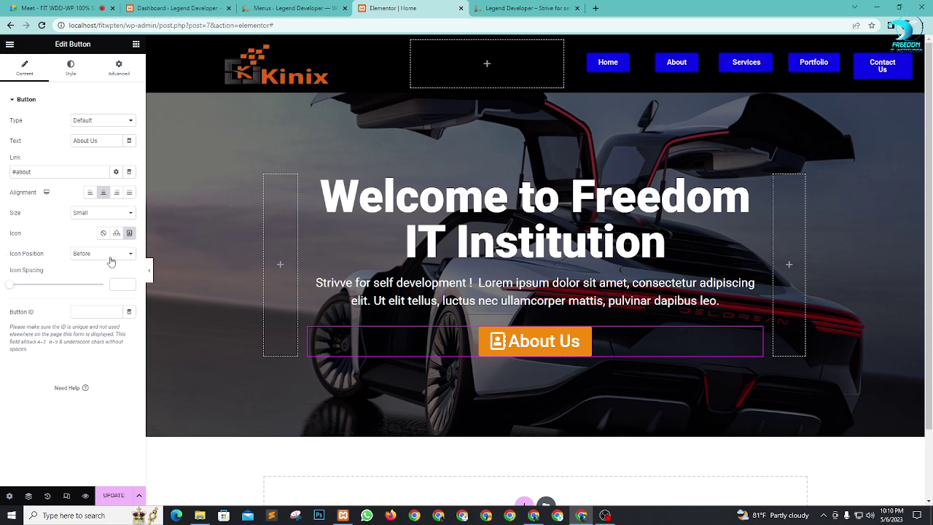
click(111, 261)
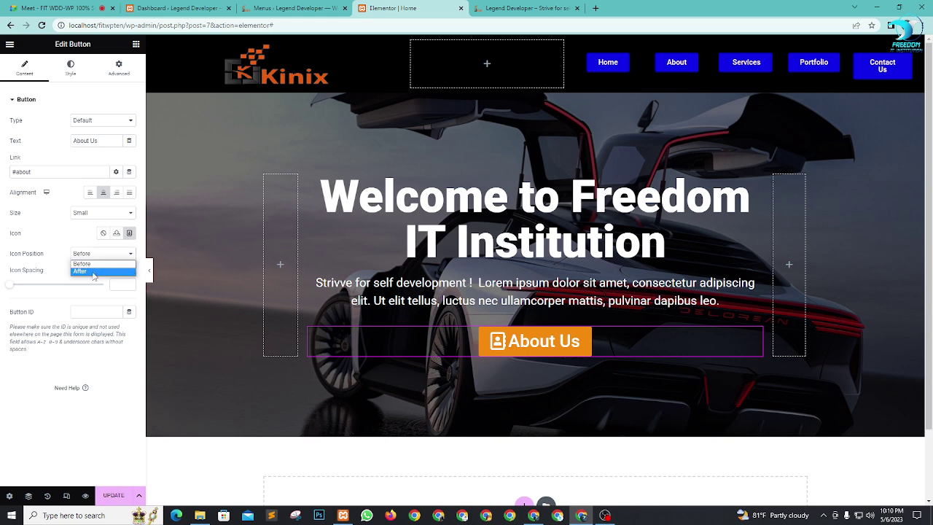
click(95, 269)
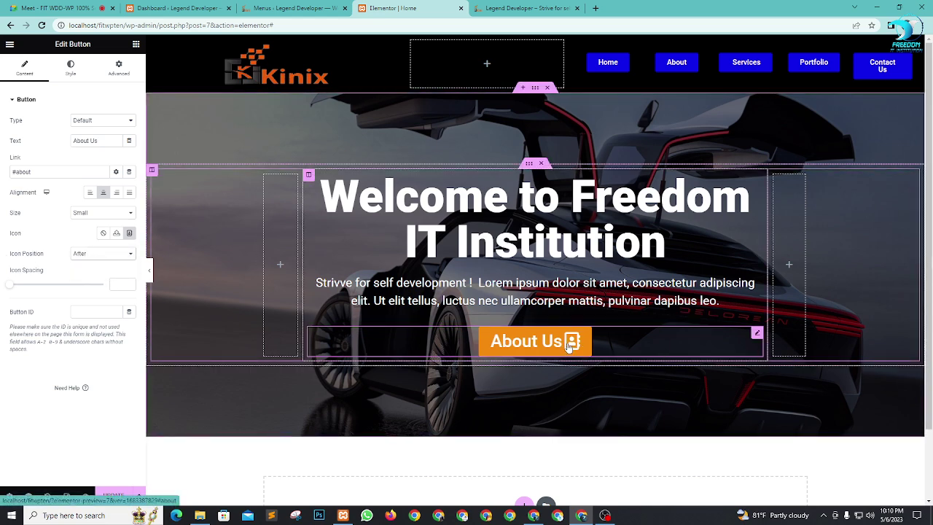
Step: Give the button a solid 2 px border and 50 px corner radius, then switch to Google Meet
scroll(670, 316, down, 2)
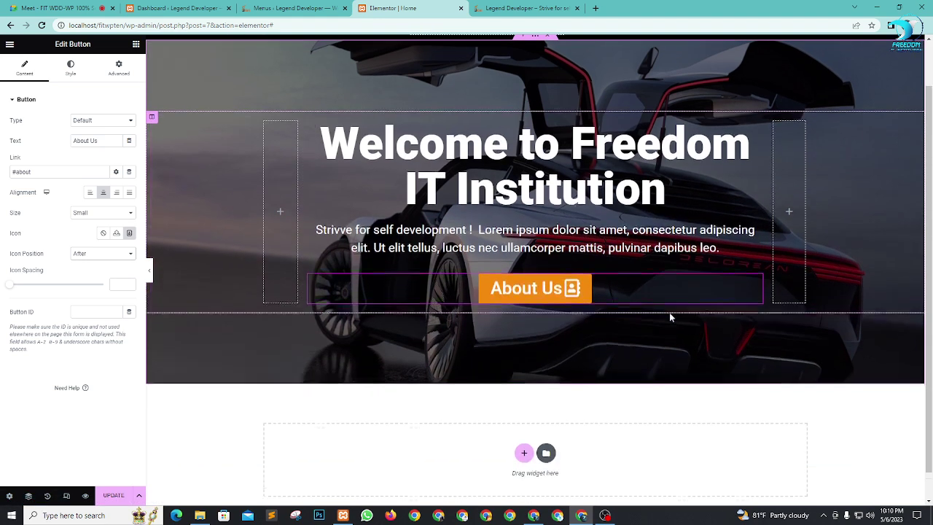
scroll(572, 298, up, 2)
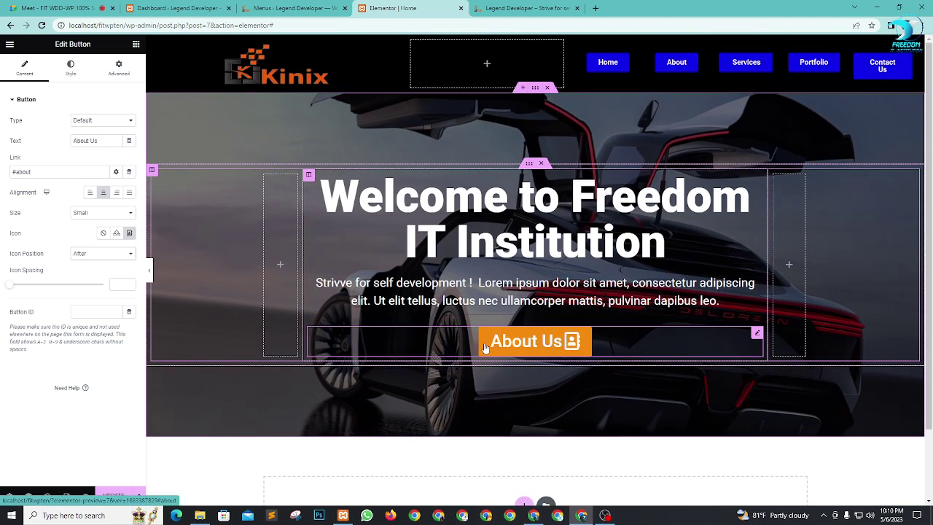
click(72, 68)
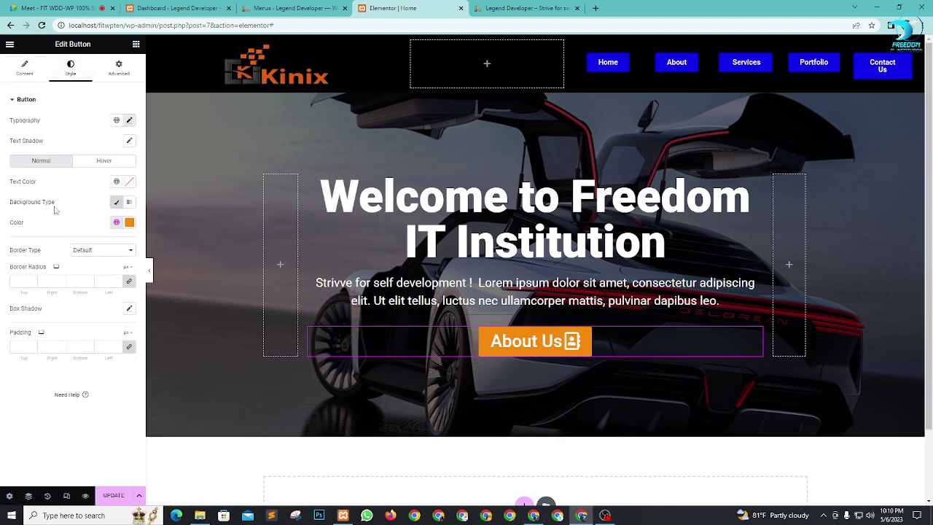
click(93, 252)
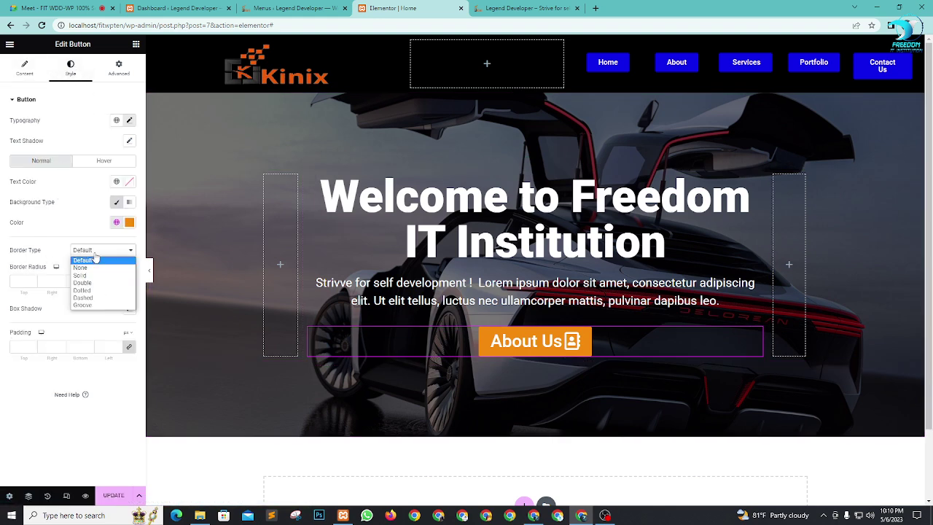
click(80, 275)
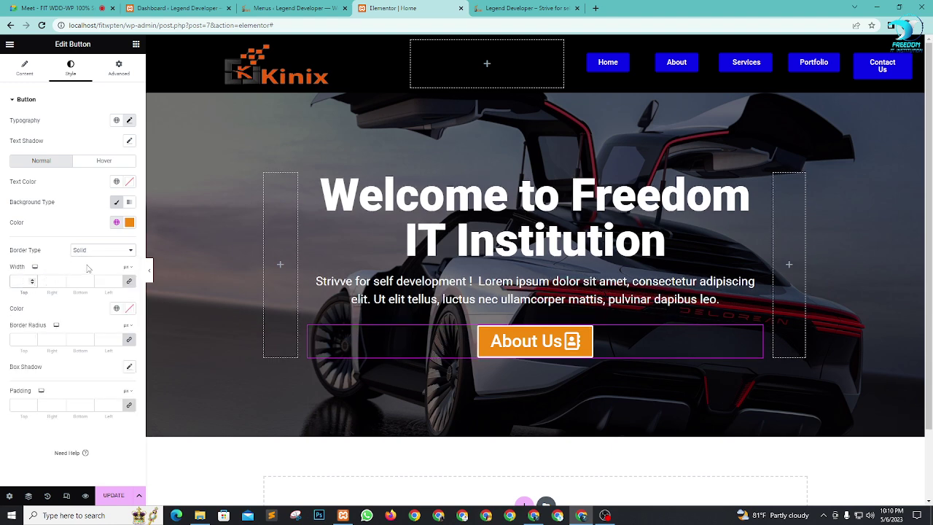
text(2)
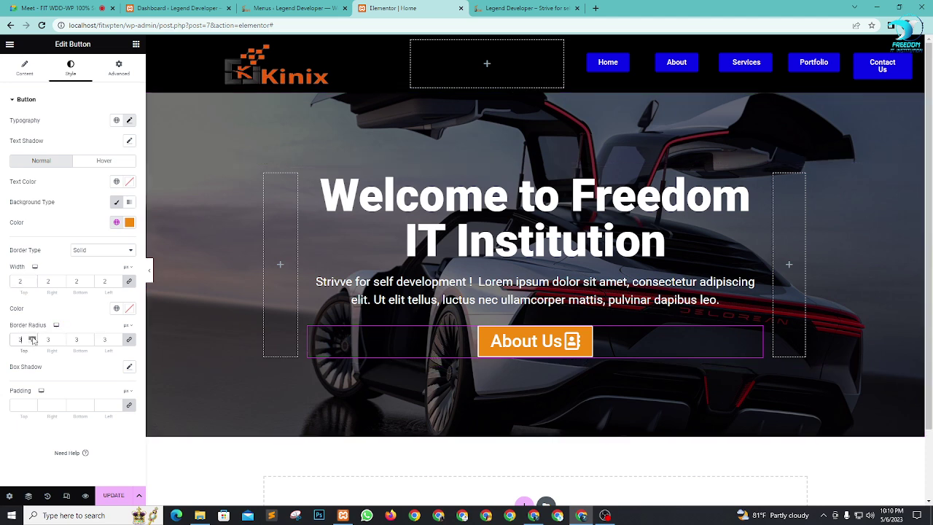
double_click(33, 339)
text(11)
click(32, 337)
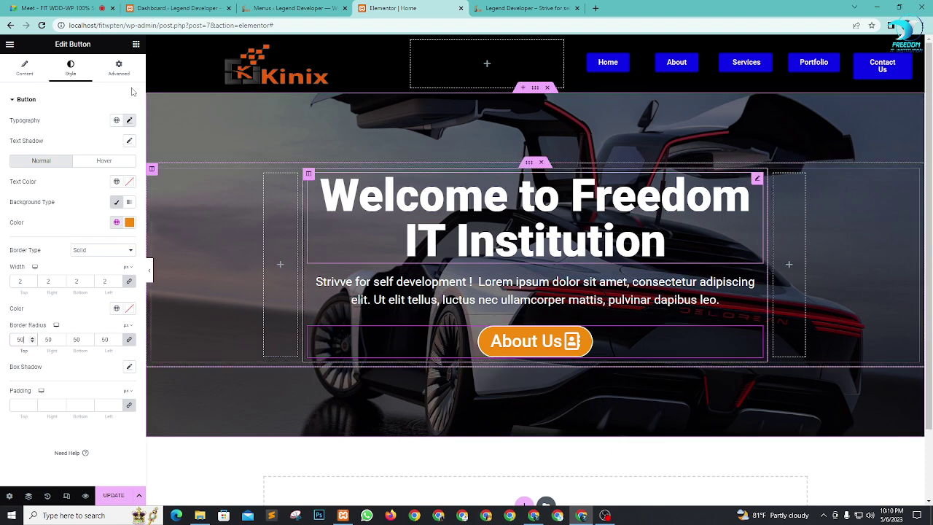
click(69, 7)
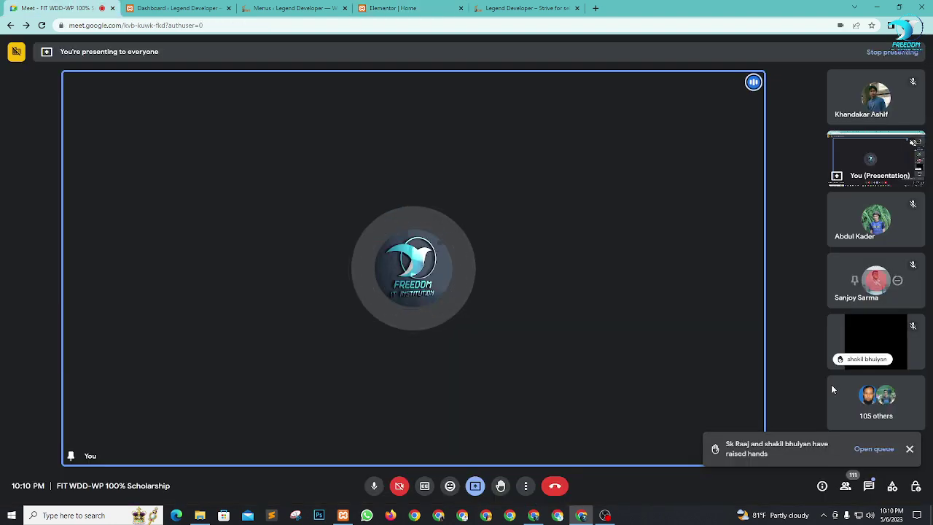
Step: Dismiss the raised-hands notice and return to the 'Elementor | Home' tab
click(909, 451)
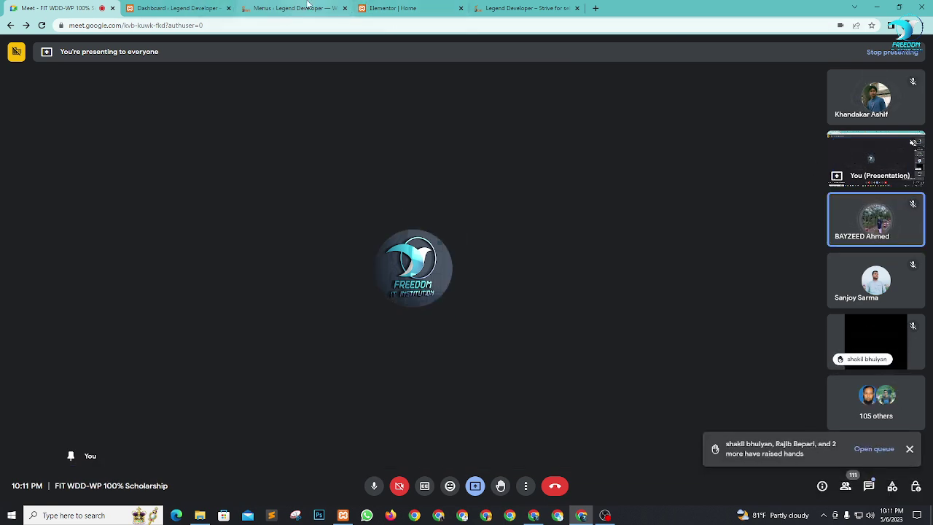
click(400, 9)
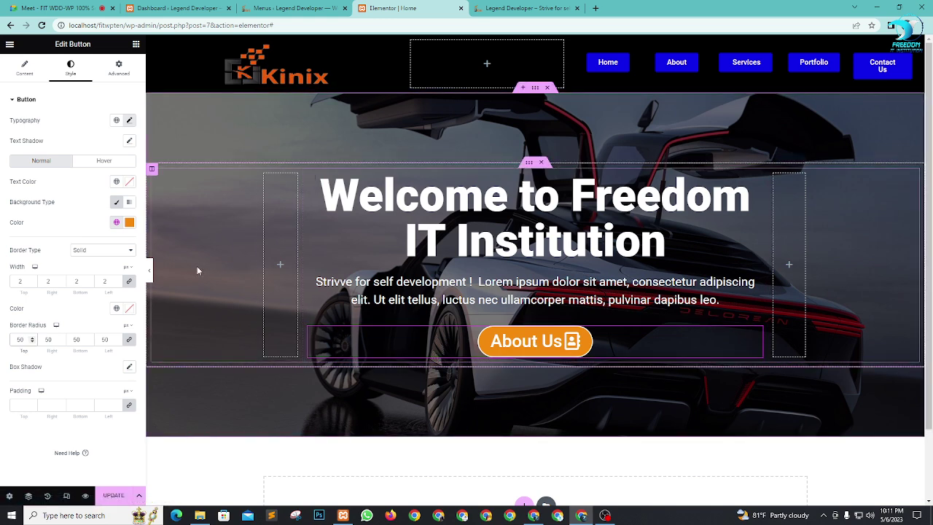
Step: Set the button's hover text to orange Secondary and hover background to white #FFFFFF
click(105, 161)
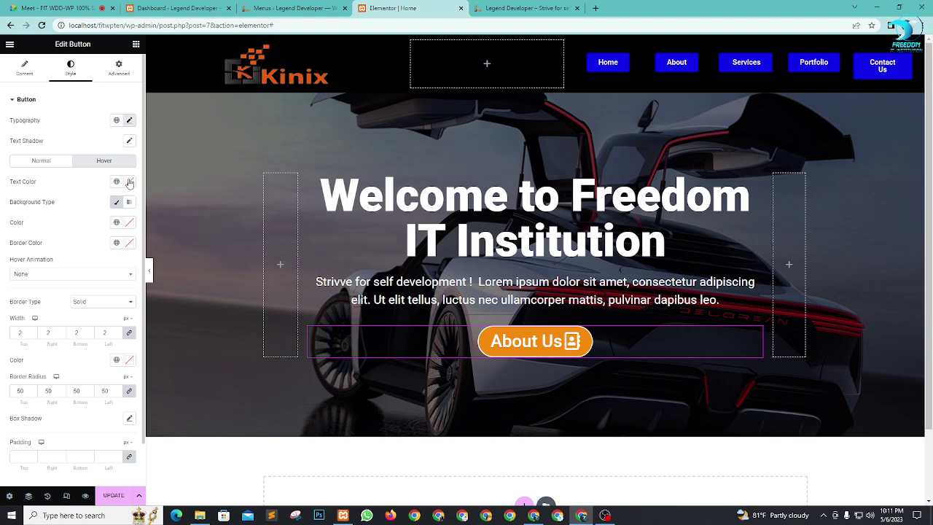
click(130, 182)
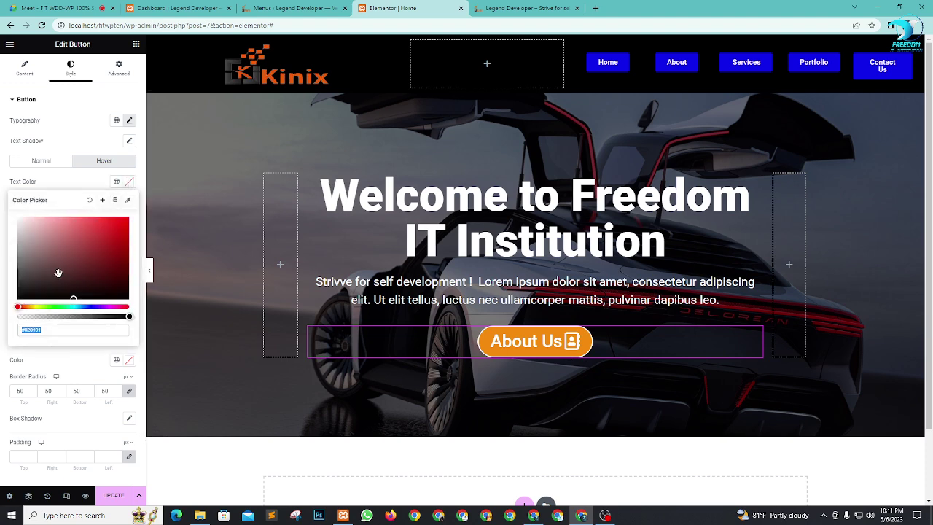
click(117, 181)
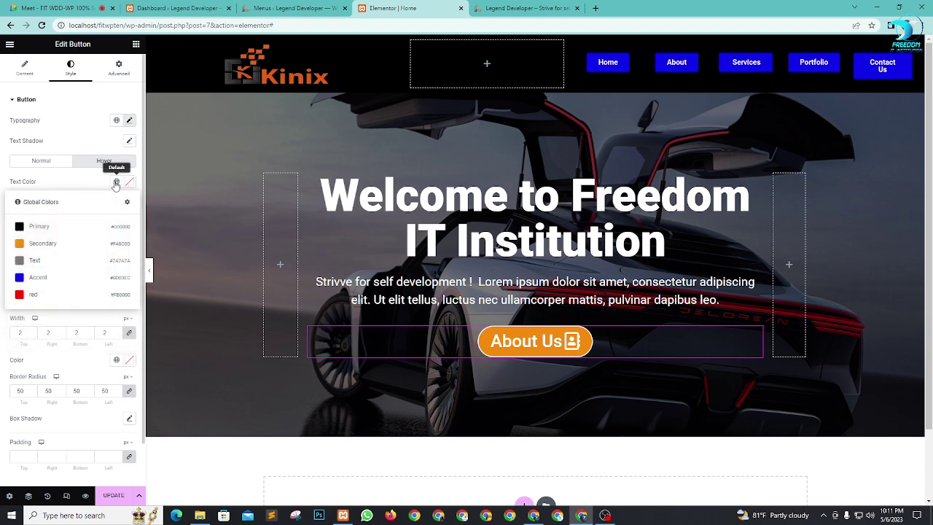
click(42, 244)
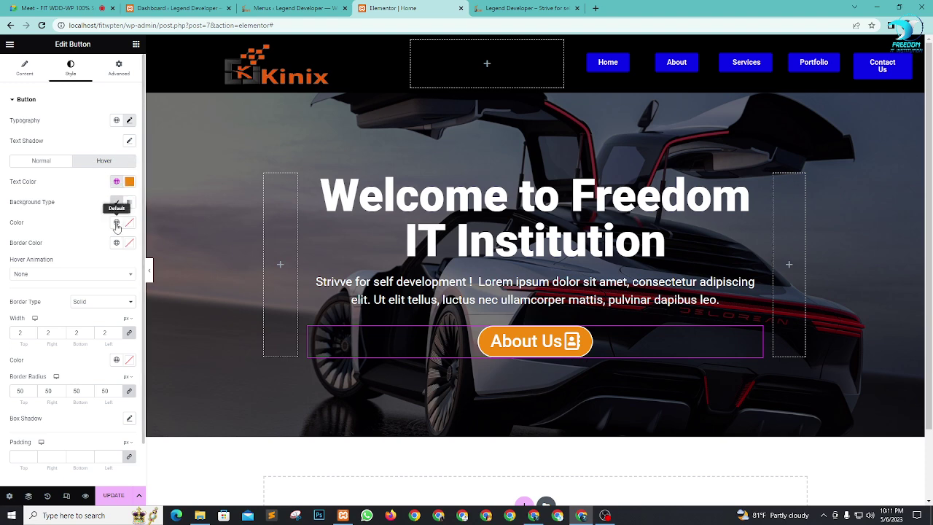
click(116, 226)
click(129, 222)
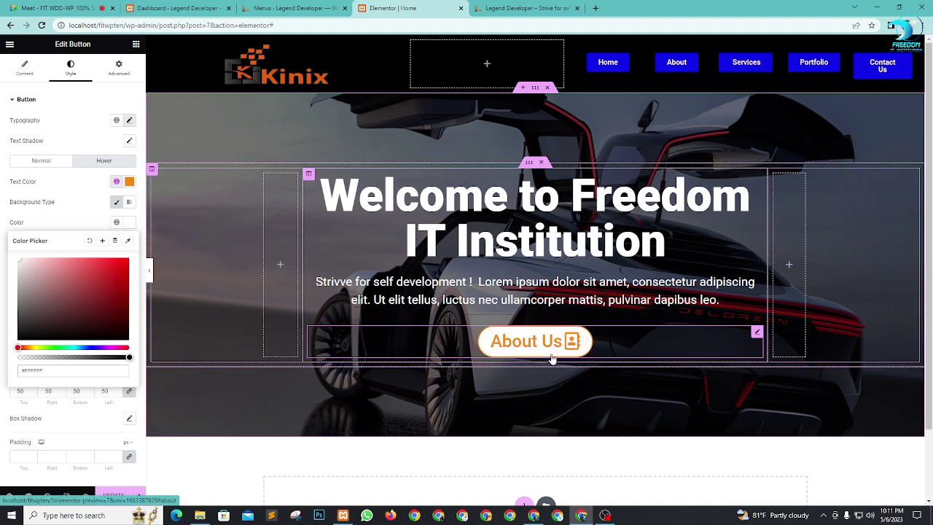
click(89, 174)
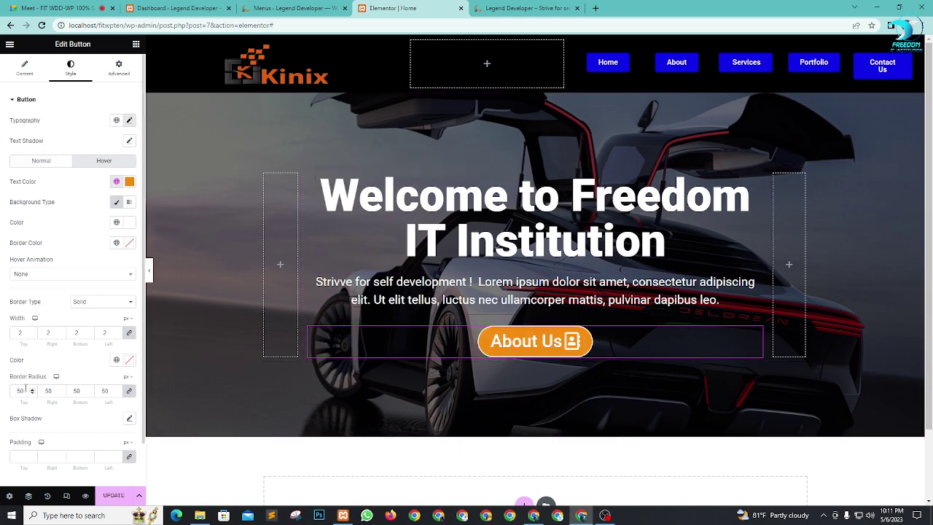
Step: Unlink the border radius and set the corners to 52, 0, 52, 0
text(0)
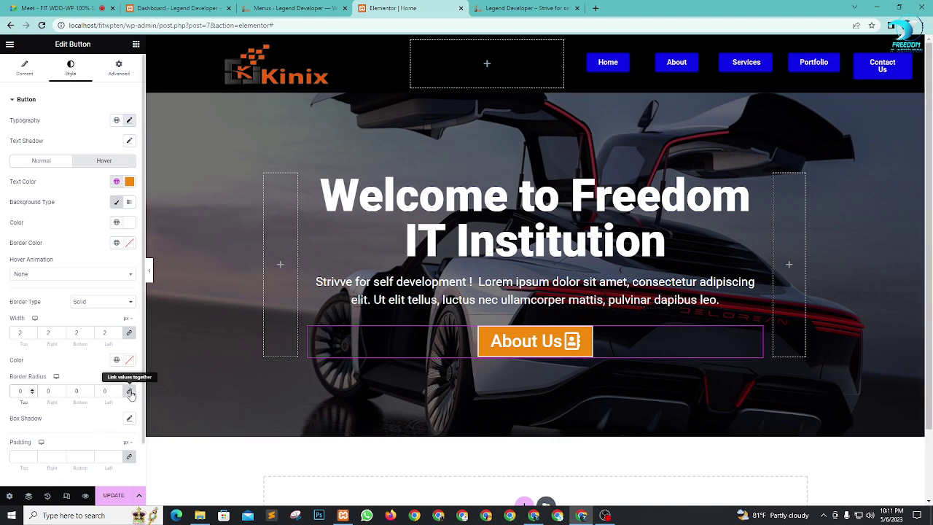
click(131, 392)
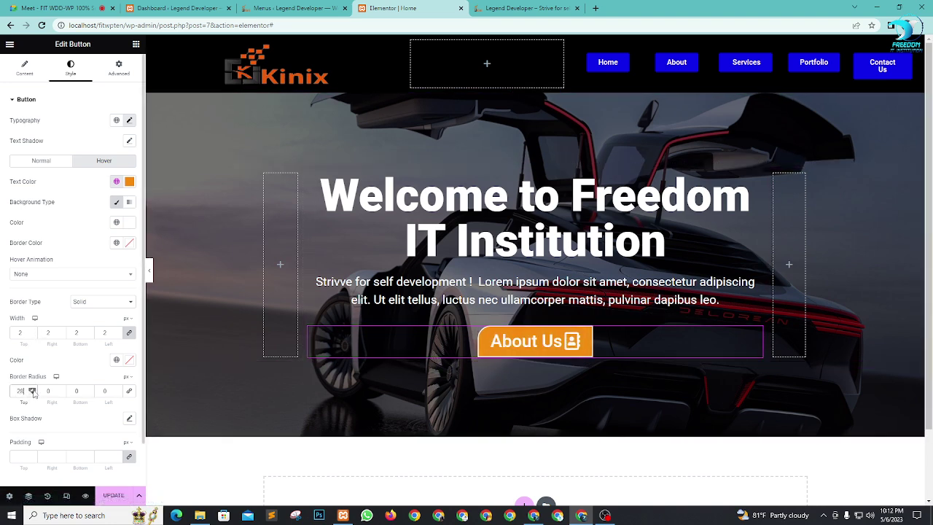
click(32, 390)
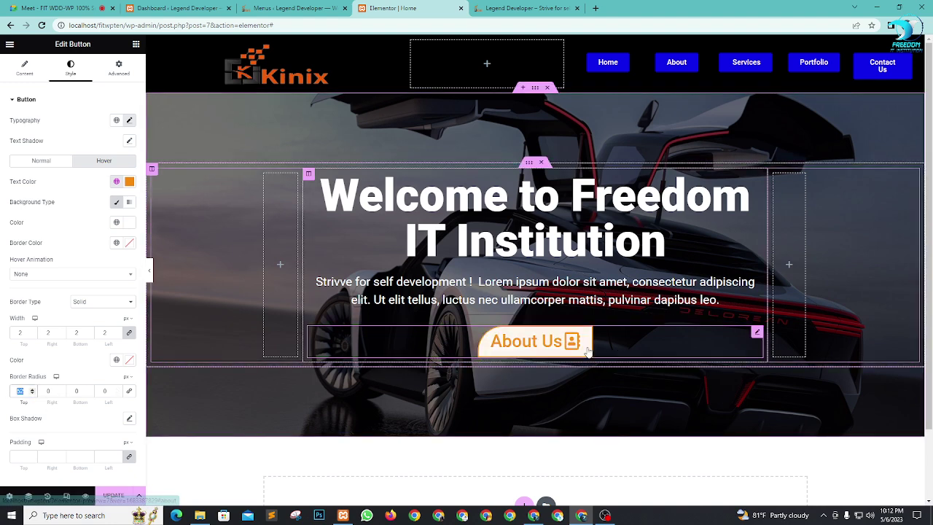
click(76, 391)
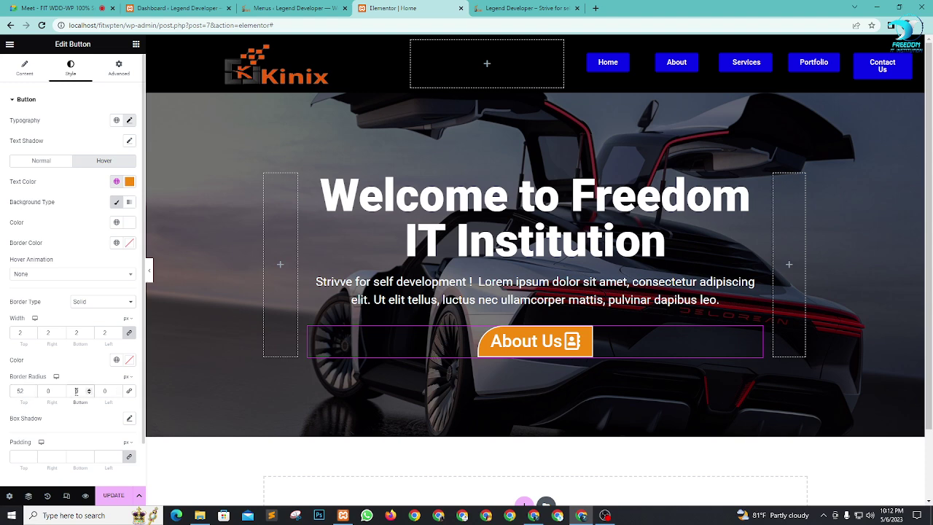
text(52)
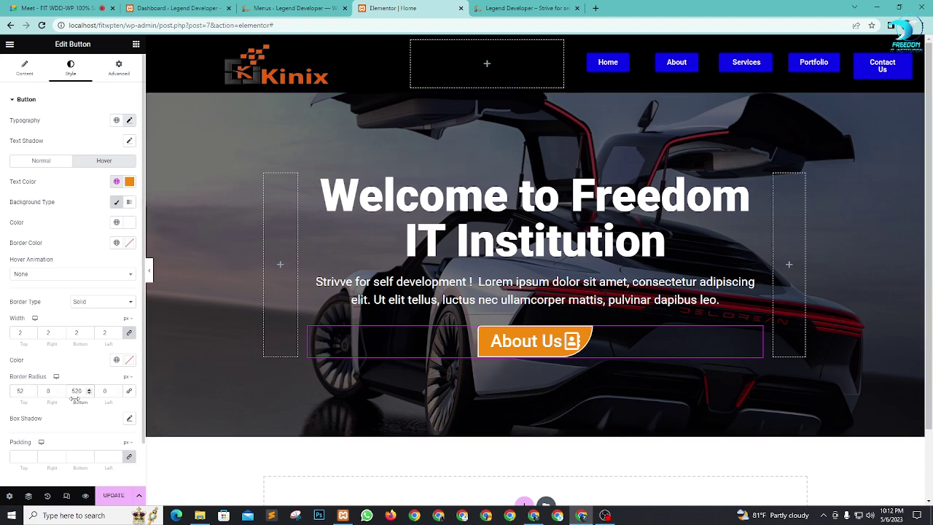
key(Delete)
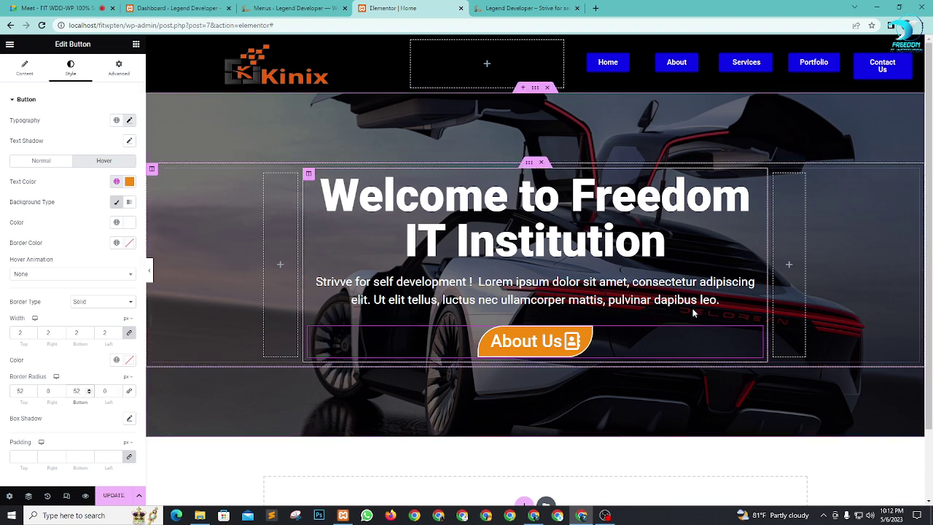
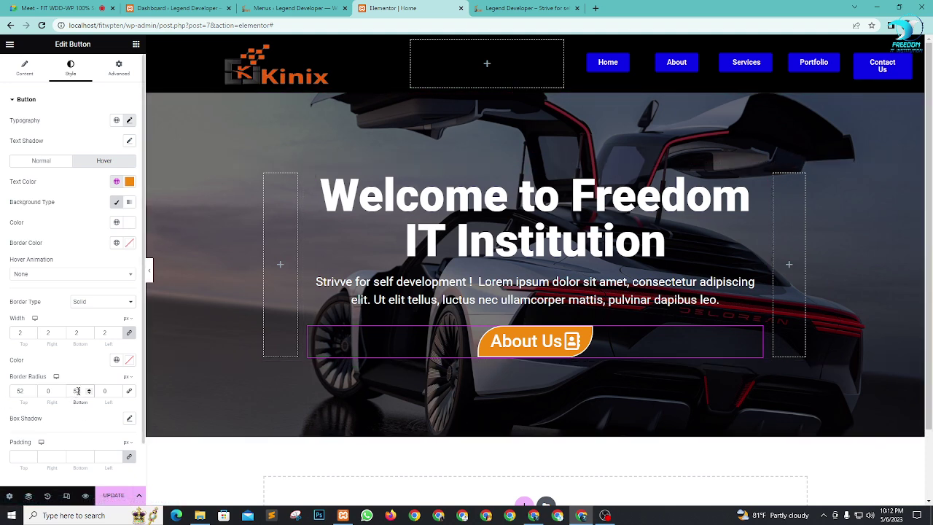
Step: Set the hover corners to 32, 0, 32, 0 and update the page
drag(78, 391, 65, 393)
text(0)
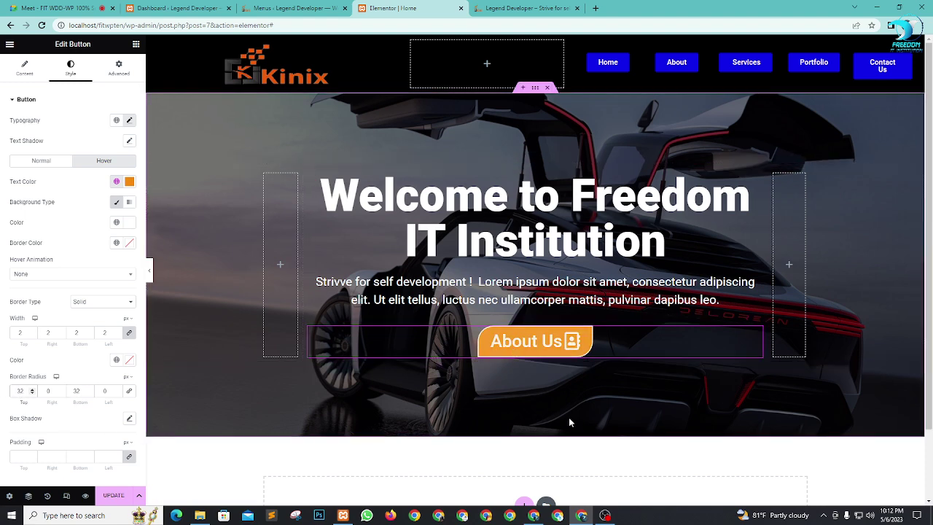
click(113, 495)
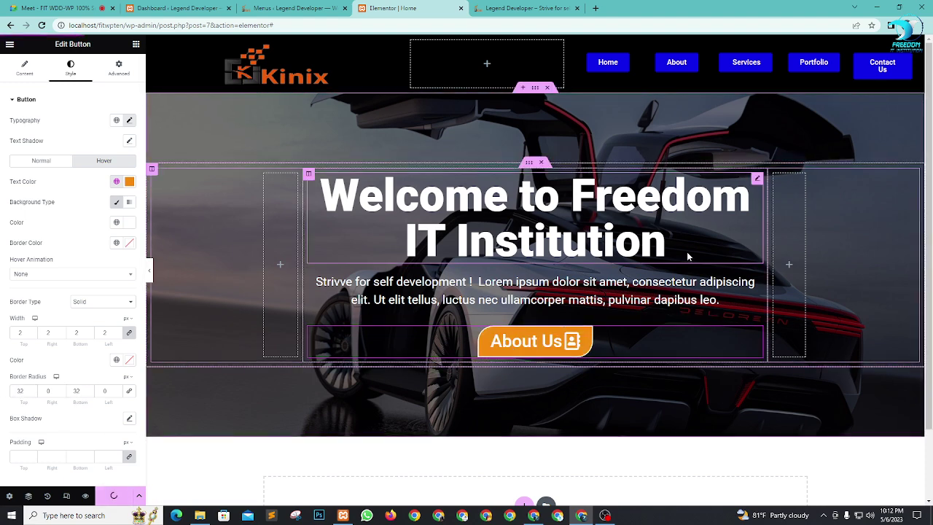
Step: Switch to the browser tab showing the live preview of the page
scroll(687, 304, down, 2)
scroll(687, 303, up, 2)
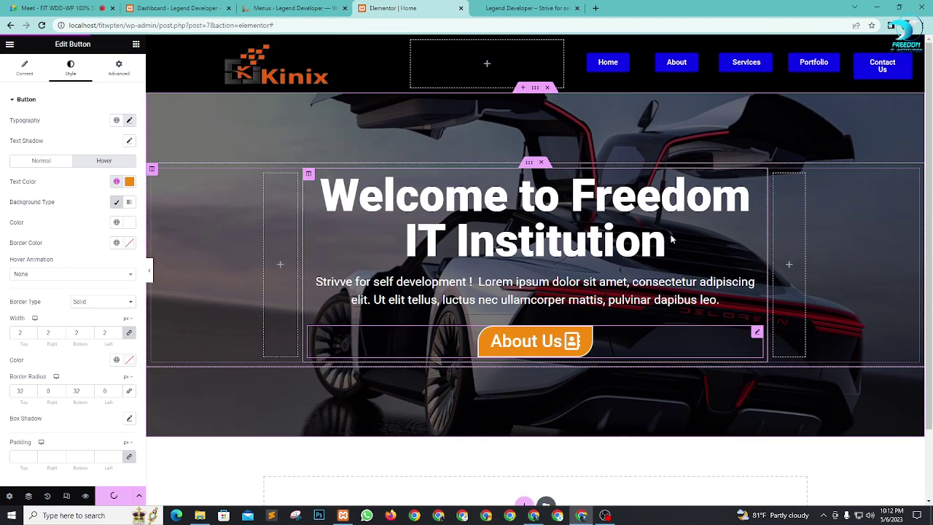
click(520, 7)
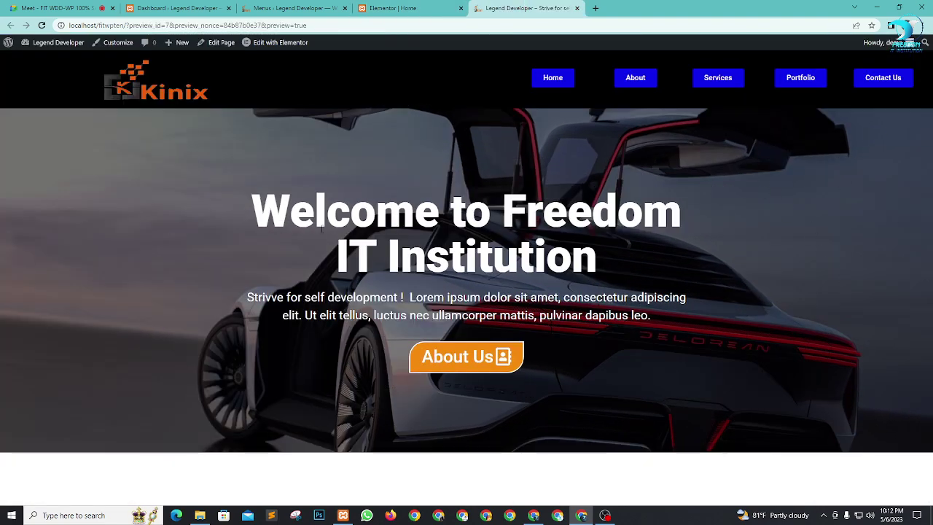
Step: Test the About Us button on the live page, then return to the Elementor | Home editor
click(464, 359)
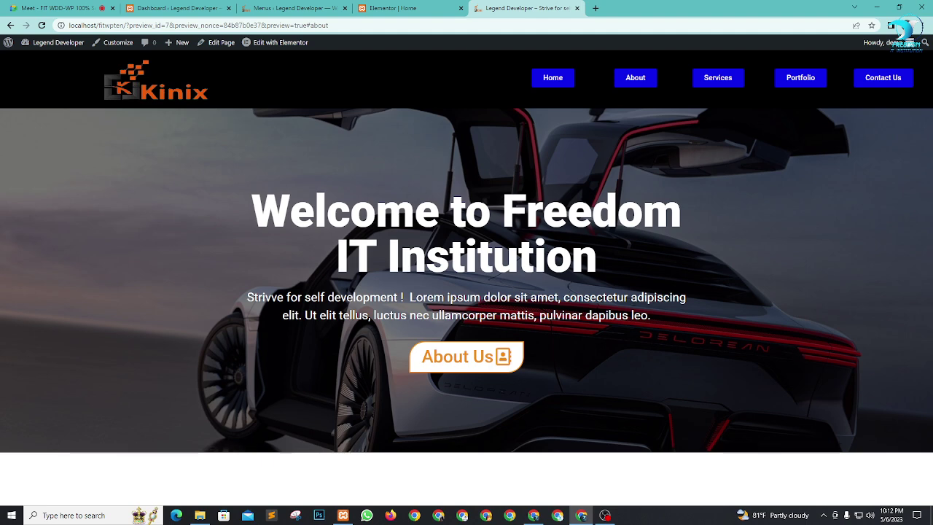
click(394, 8)
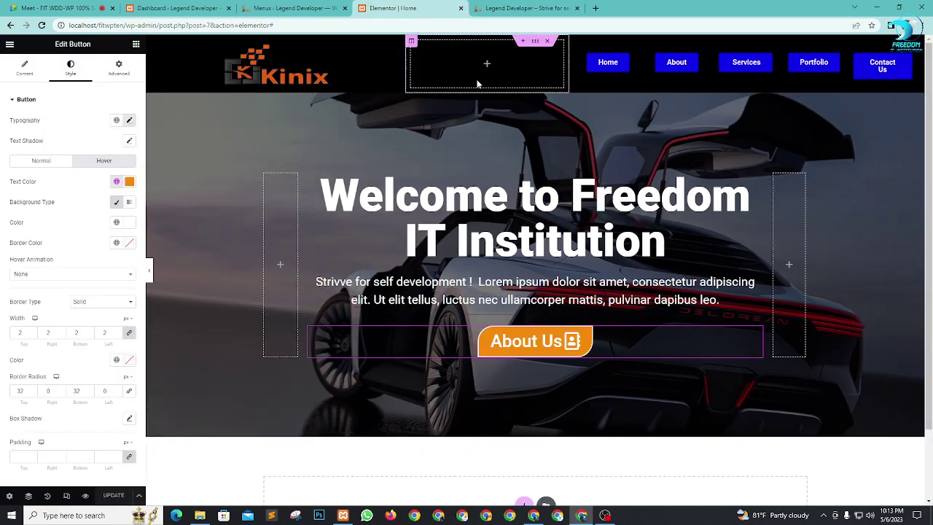
click(528, 8)
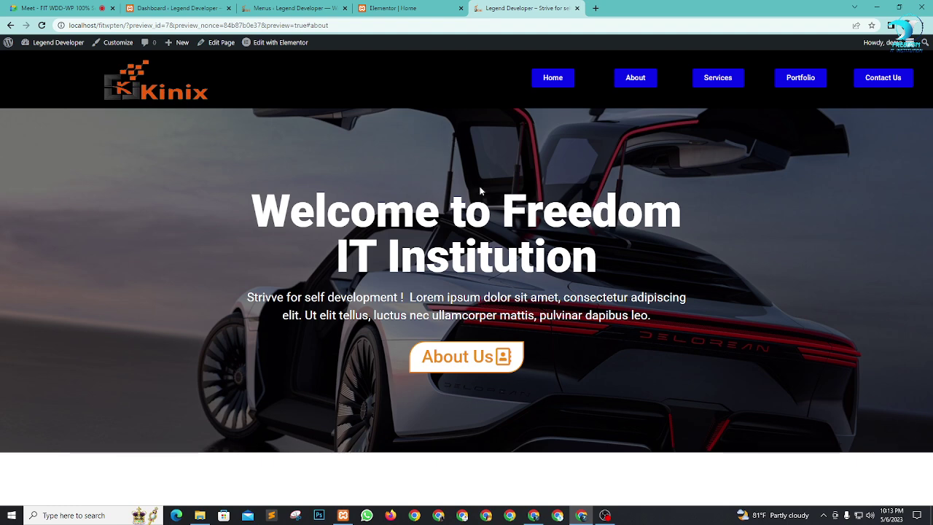
click(392, 10)
scroll(664, 413, down, 2)
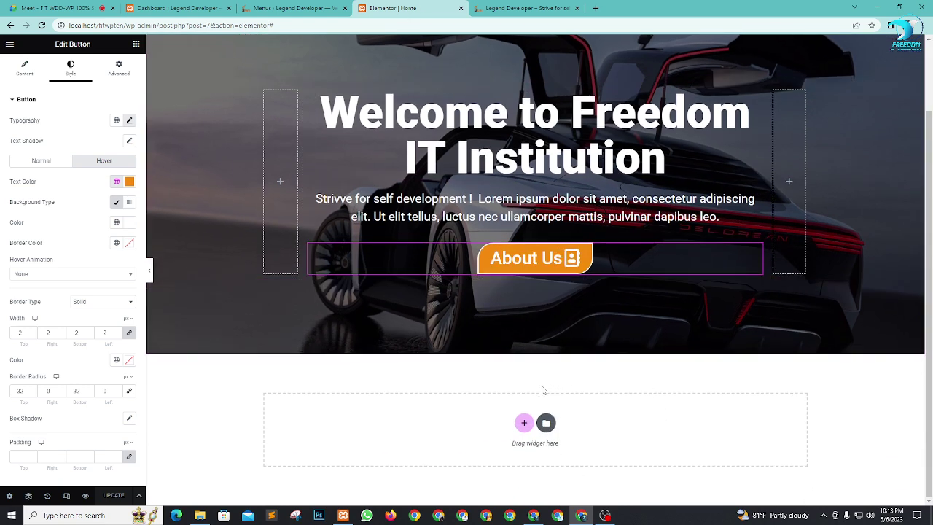
Step: Use the pink + to insert a two-column structure beneath the hero banner
click(526, 422)
scroll(802, 335, down, 1)
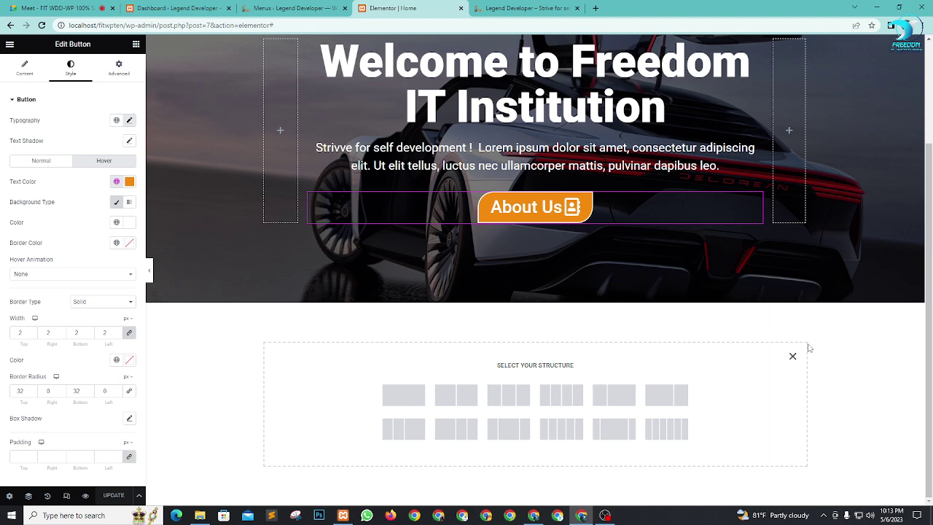
click(456, 395)
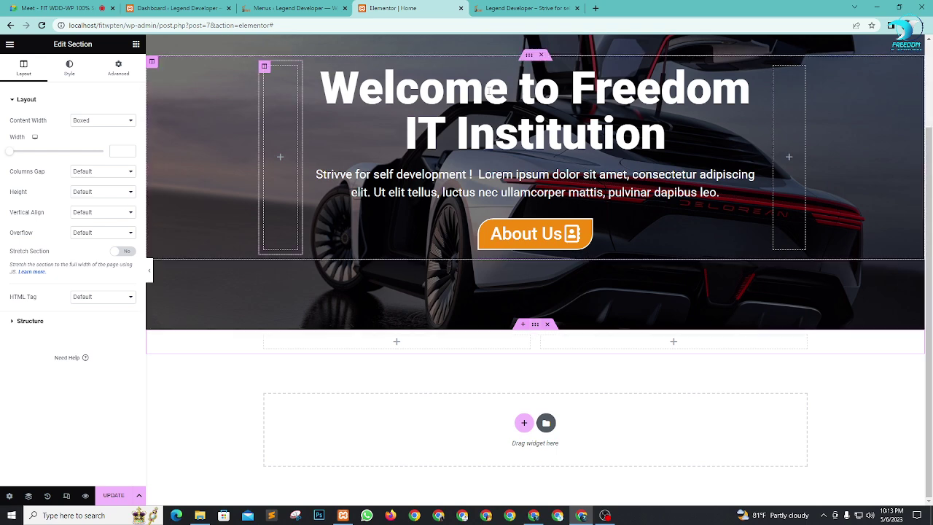
Step: Check the hero section's background and layout settings for reference
scroll(567, 129, up, 2)
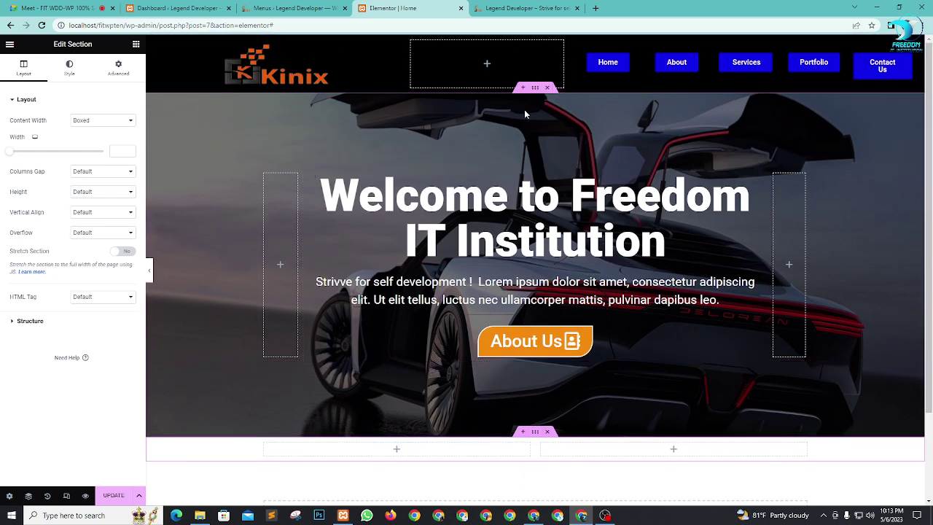
click(69, 67)
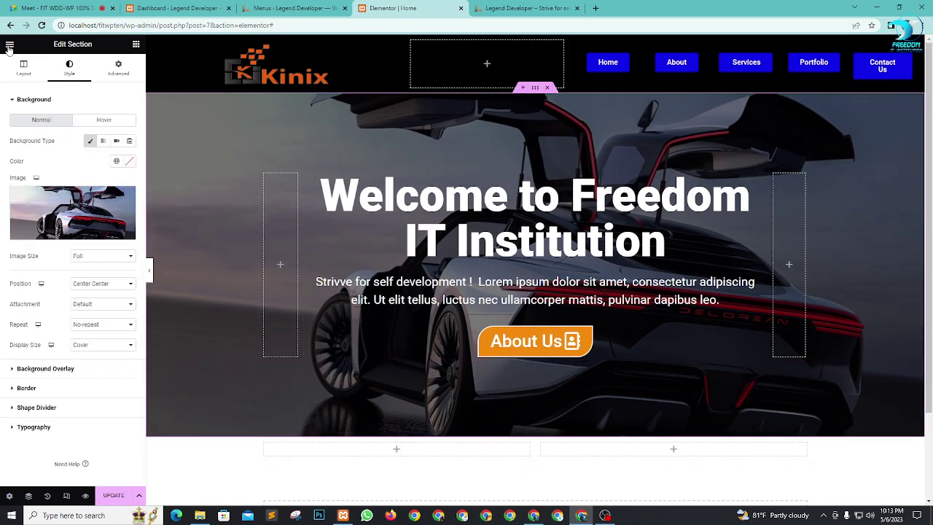
click(23, 67)
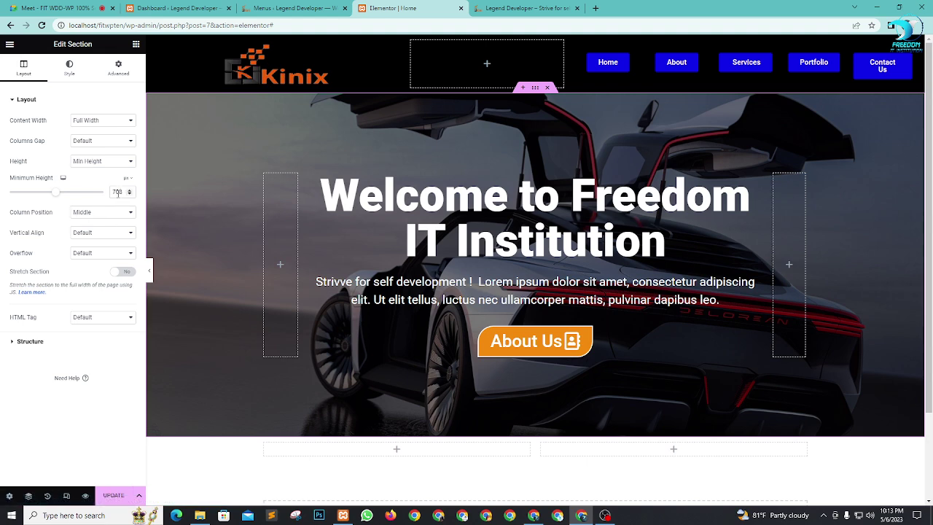
text(0)
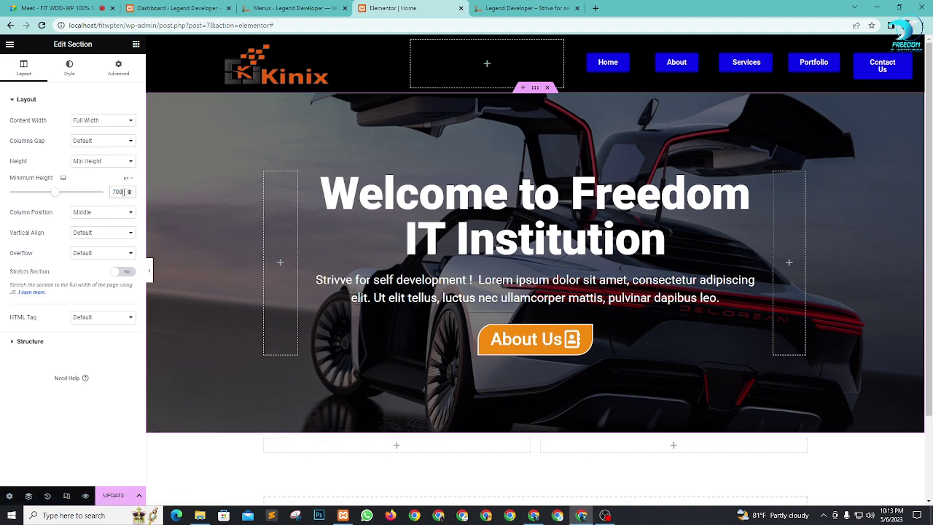
scroll(535, 340, down, 2)
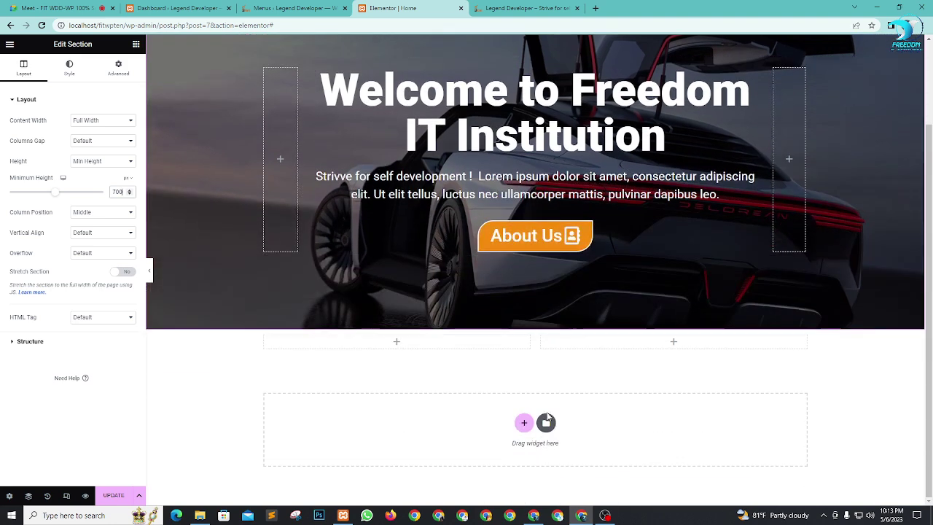
Step: Set the new two-column section's Height to Min Height with 700 px
click(535, 325)
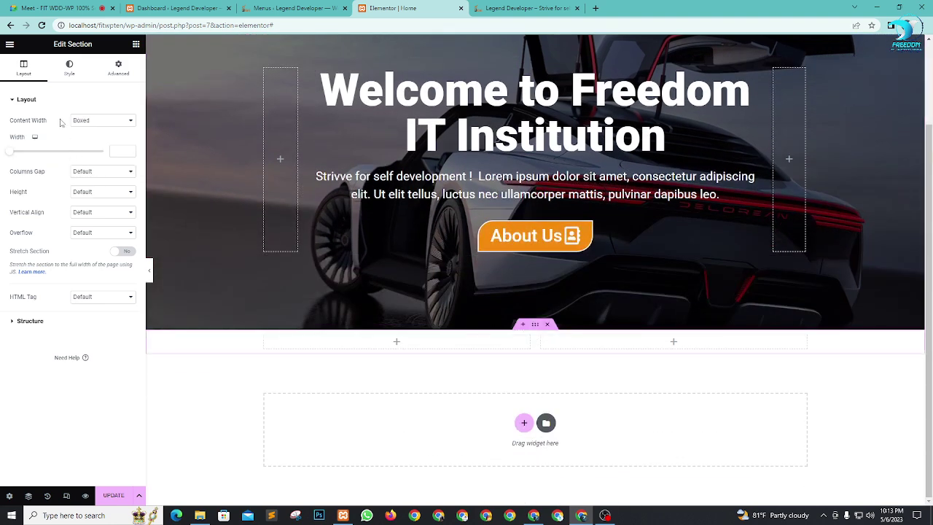
click(110, 193)
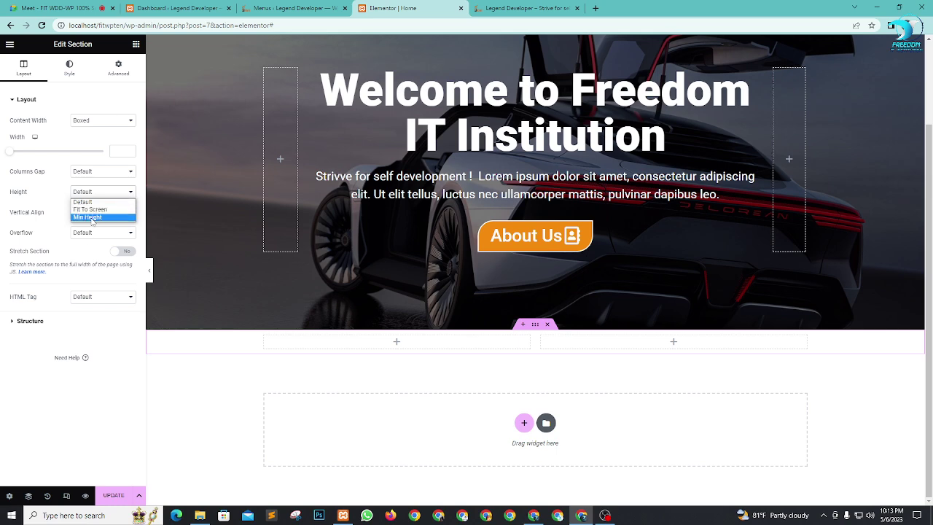
click(88, 217)
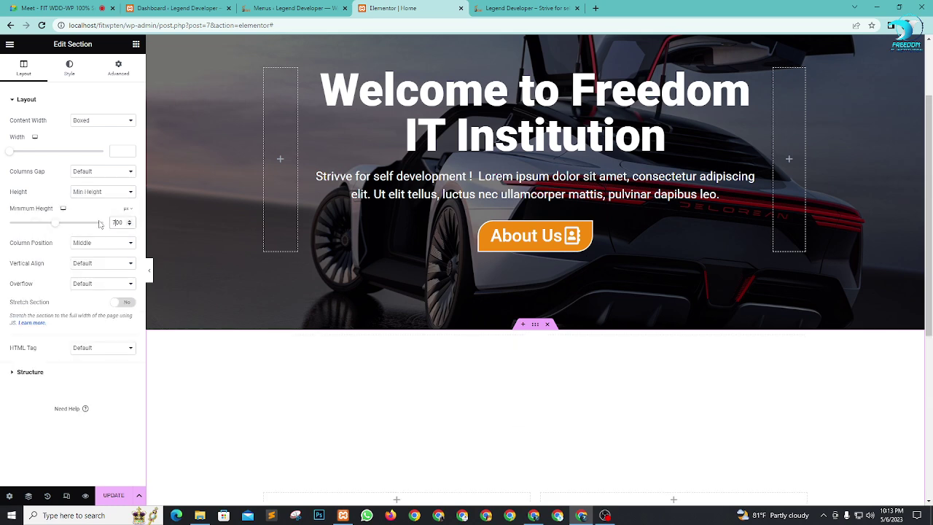
text(700)
scroll(452, 272, down, 5)
scroll(583, 274, up, 2)
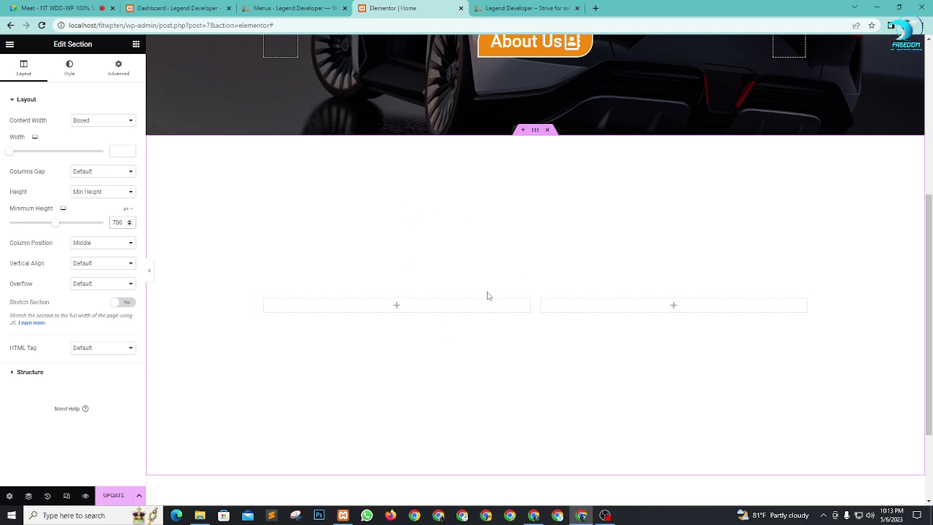
scroll(496, 322, up, 1)
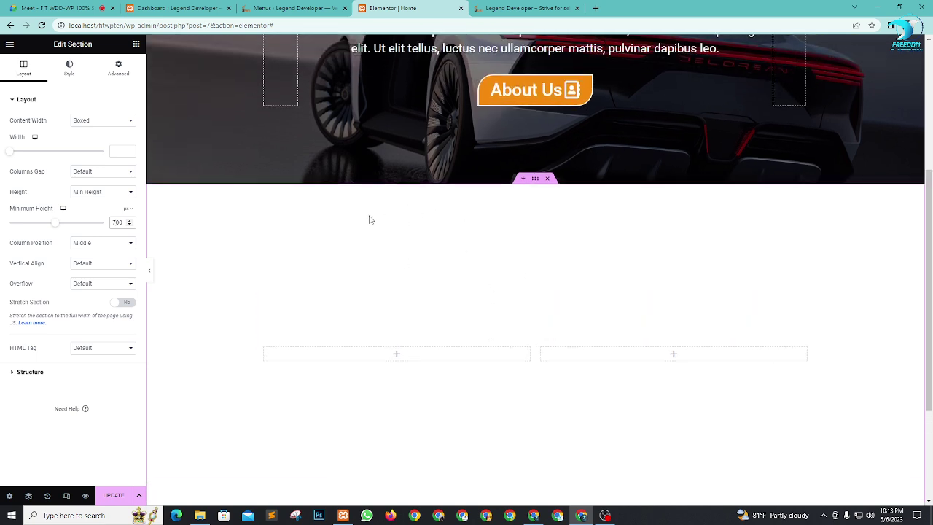
Step: Drag an Image widget into the left column and upload Screenshot (22).png as its picture
click(135, 45)
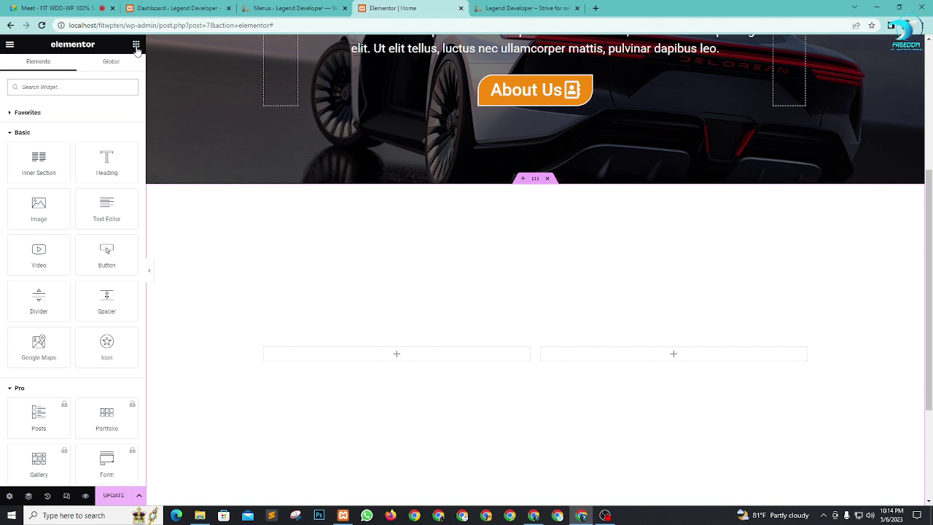
drag(32, 220, 416, 362)
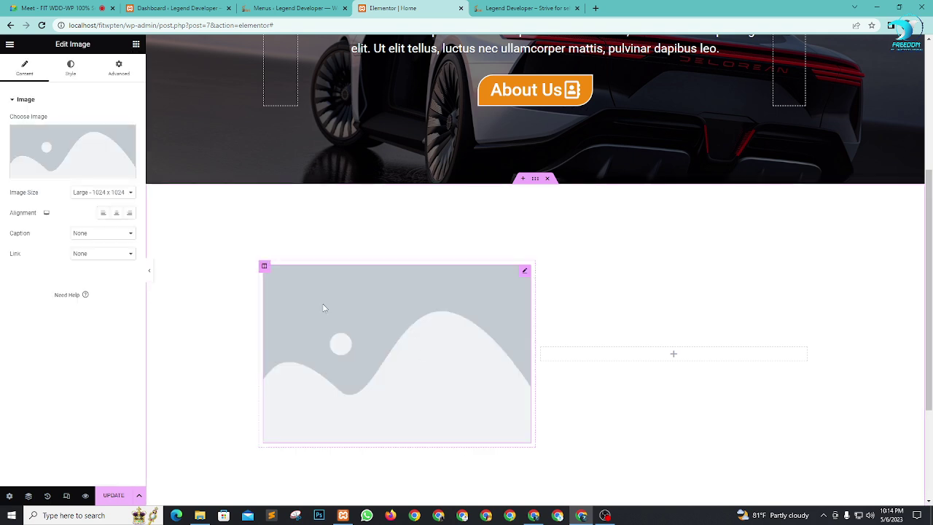
click(61, 153)
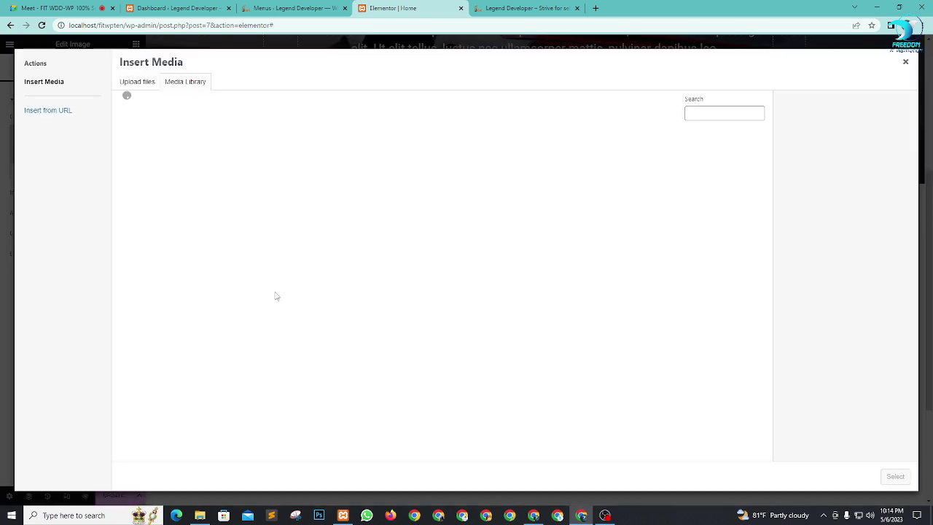
click(144, 83)
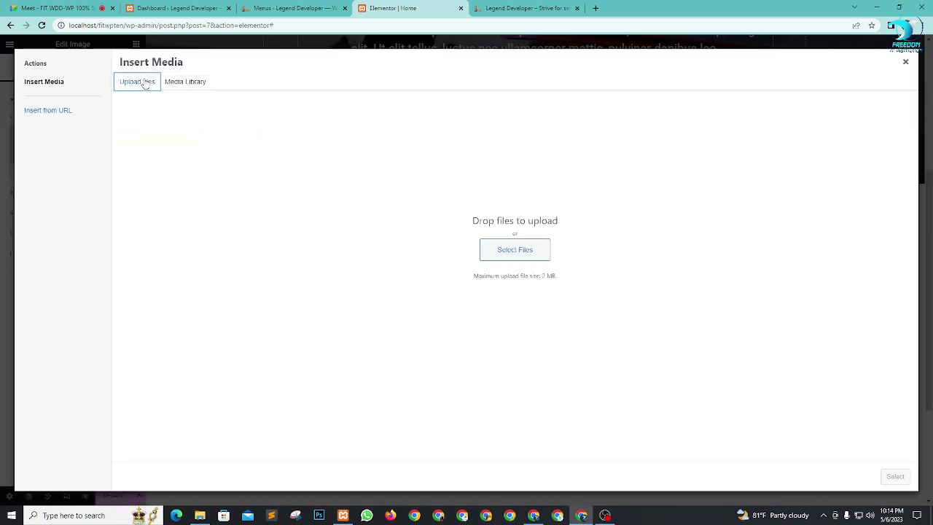
click(536, 251)
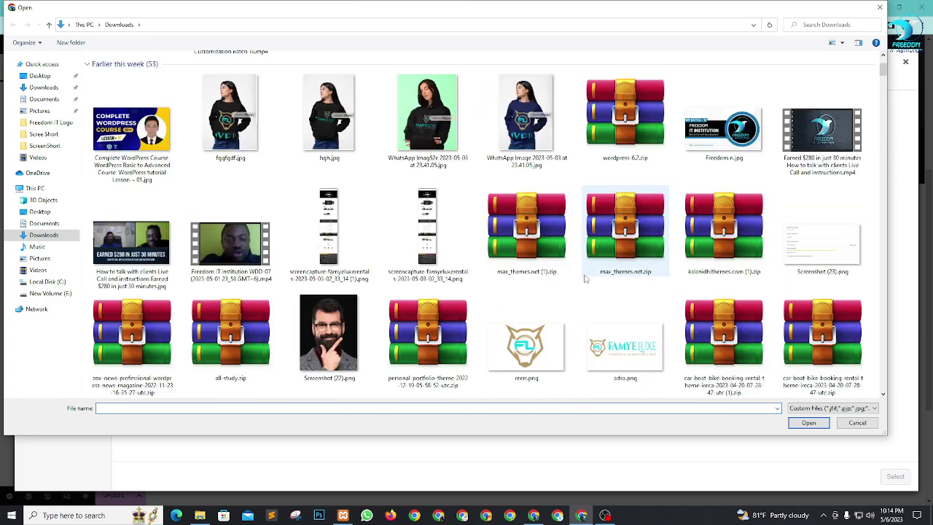
scroll(576, 279, down, 10)
scroll(539, 277, up, 8)
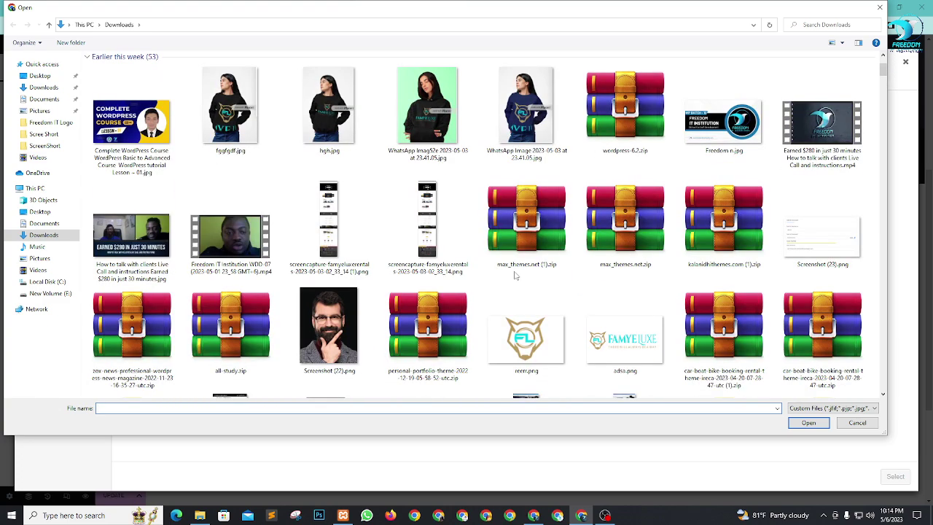
scroll(517, 275, down, 3)
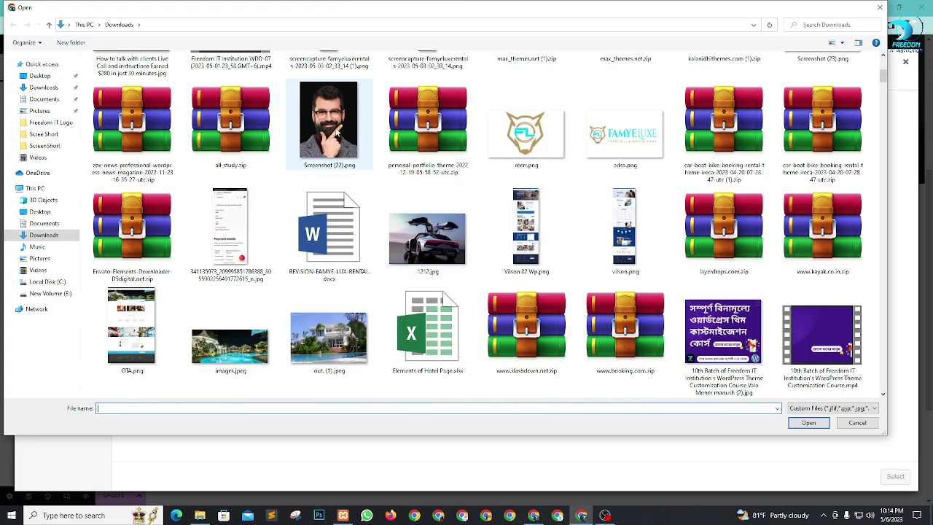
click(337, 133)
click(814, 427)
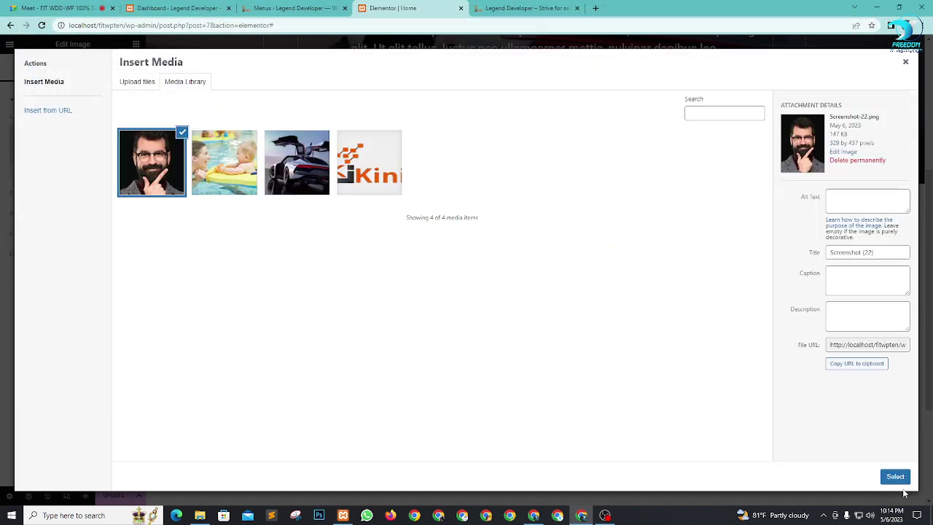
click(894, 477)
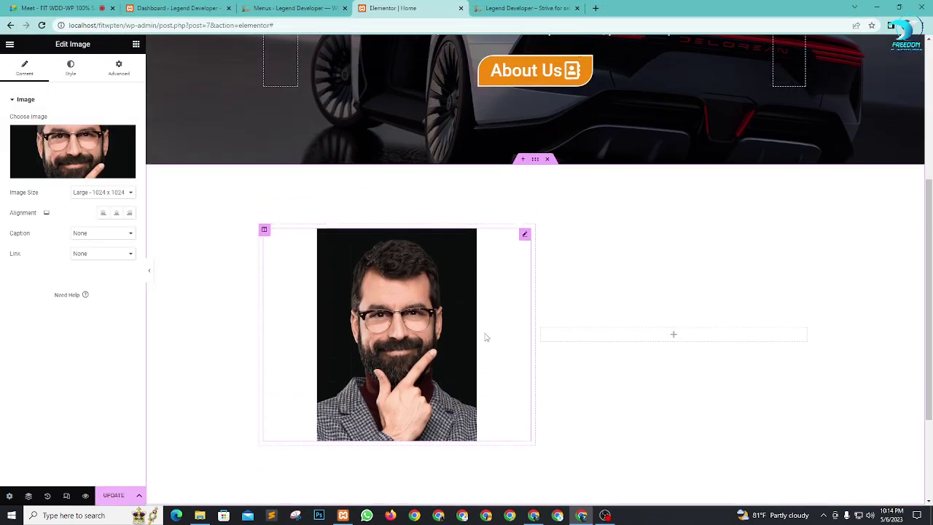
Step: Try the 2048x2048 and Full image sizes, then switch Image Size to Custom
click(121, 192)
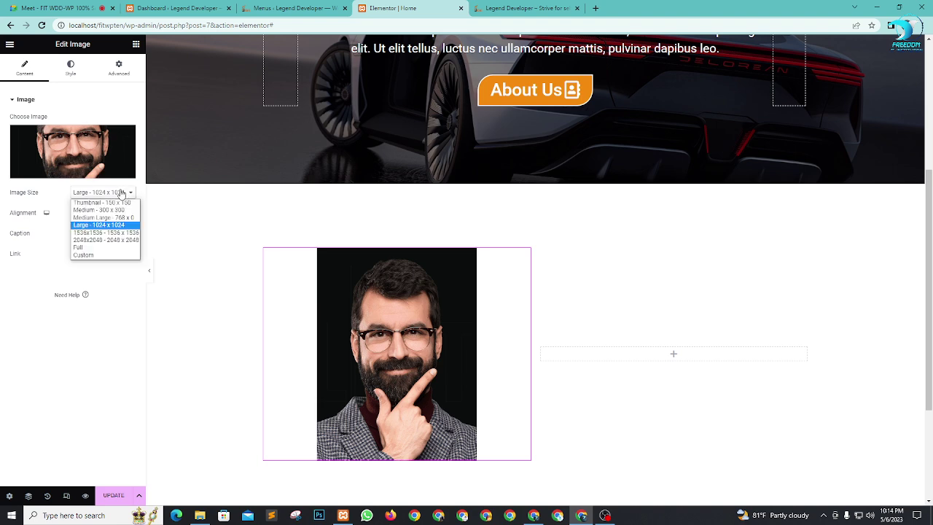
click(108, 240)
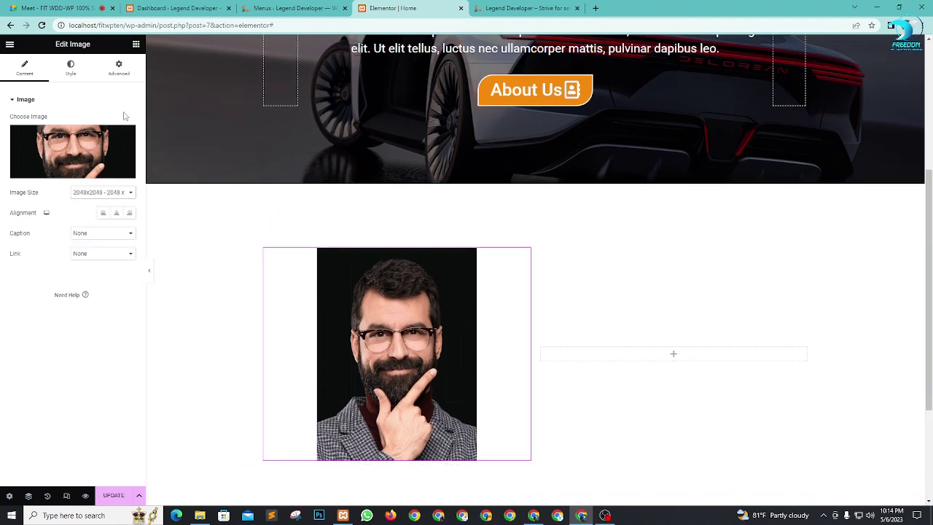
click(121, 192)
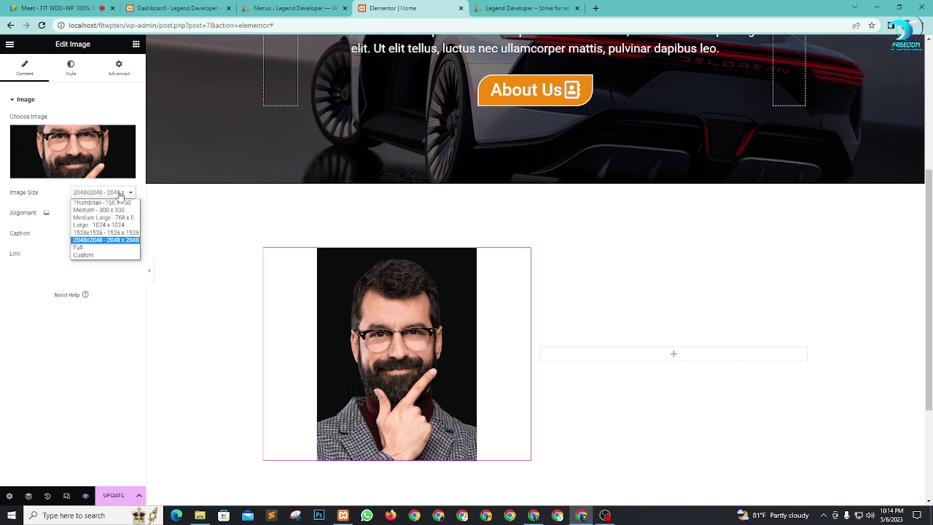
click(88, 249)
click(99, 193)
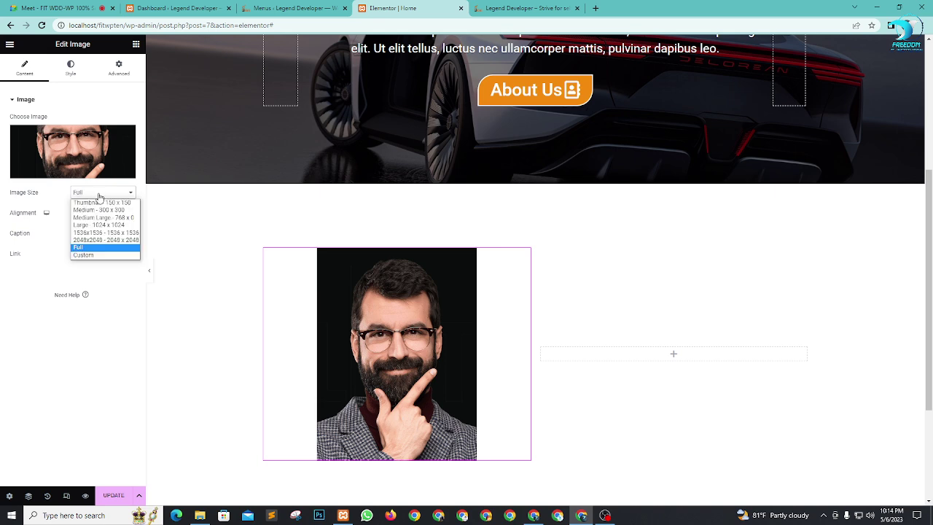
click(96, 254)
Step: Apply a 450 x 600 custom size, then clear the custom width value
click(32, 241)
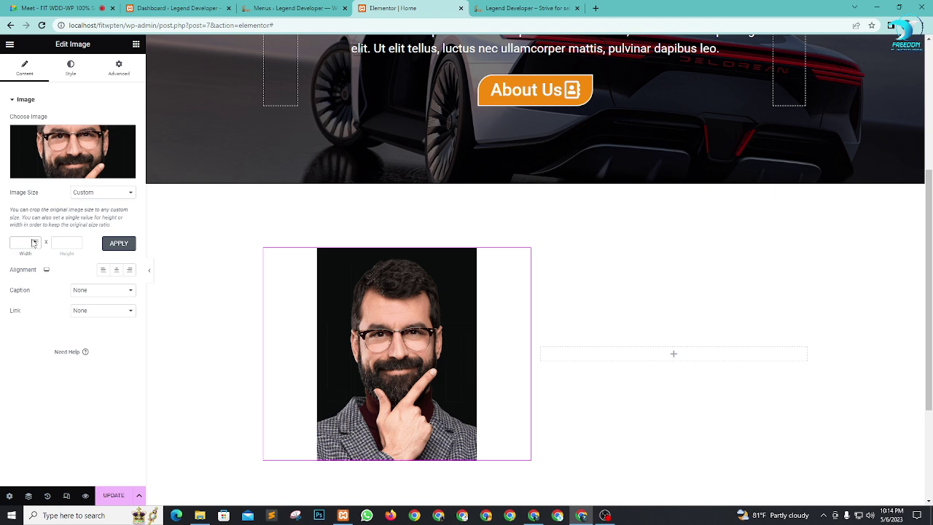
text(450)
click(63, 243)
click(117, 244)
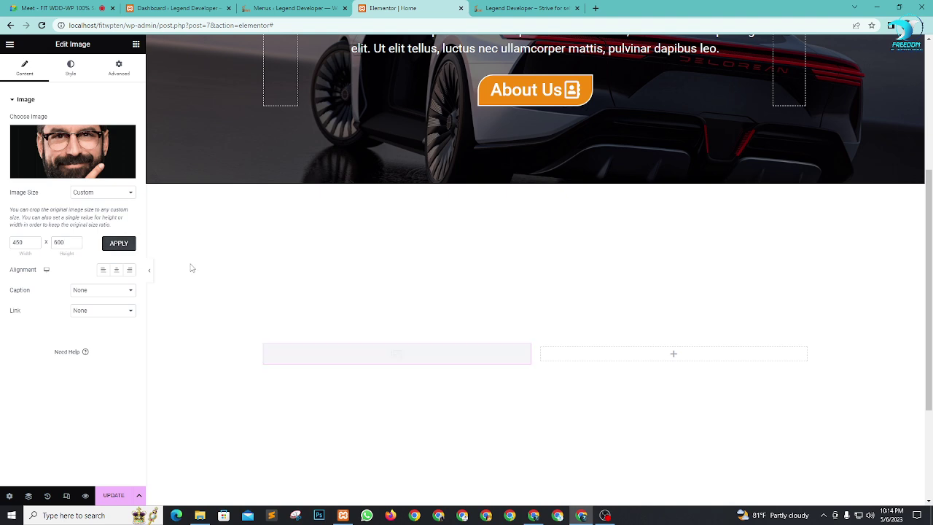
scroll(568, 251, down, 1)
scroll(463, 275, up, 1)
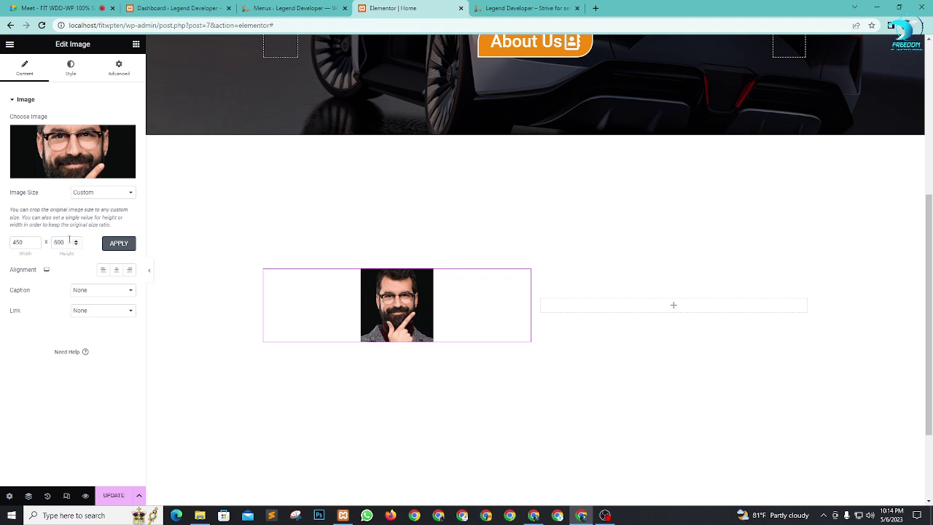
double_click(27, 243)
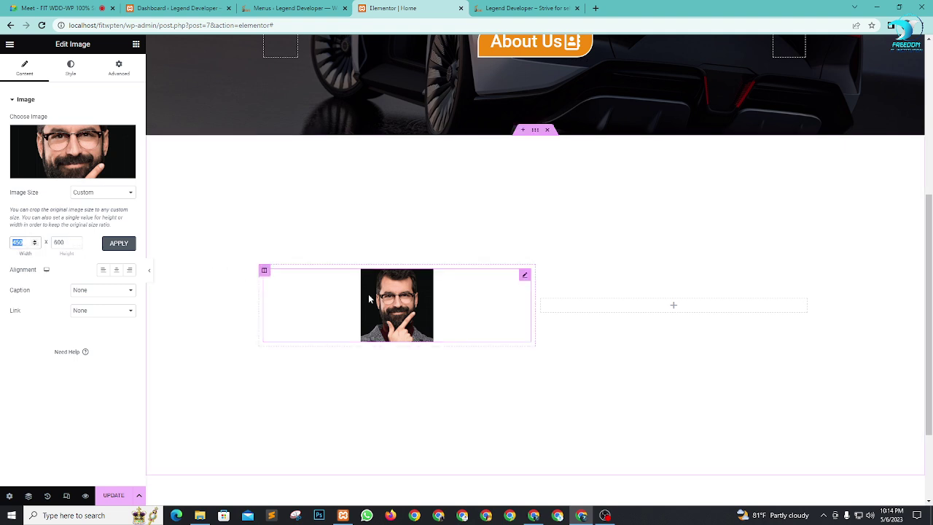
key(BackSpace)
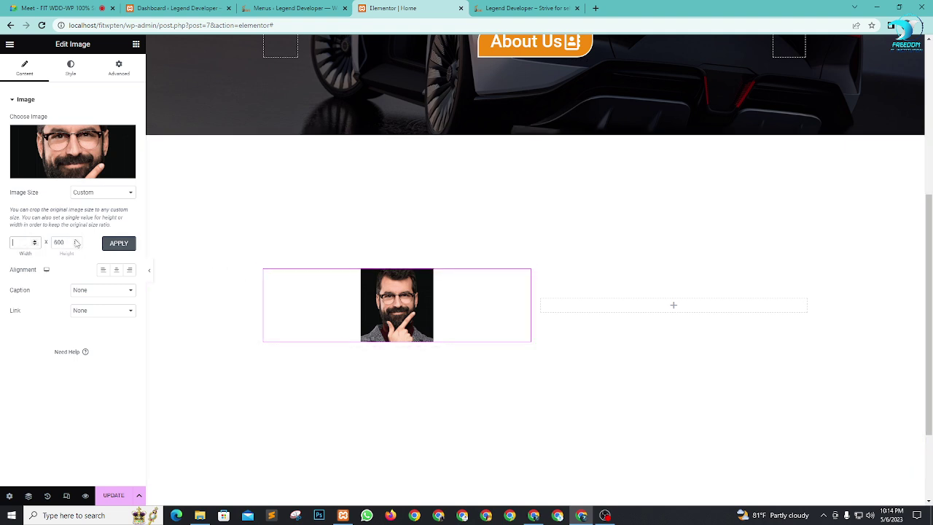
Step: Upload shutterstock_663263149.jpg and insert it in place of the portrait
click(75, 149)
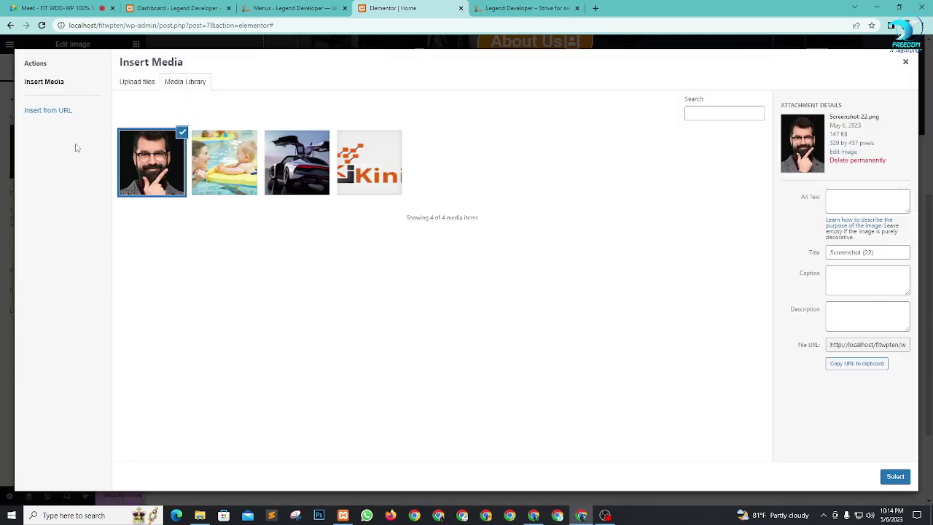
click(133, 83)
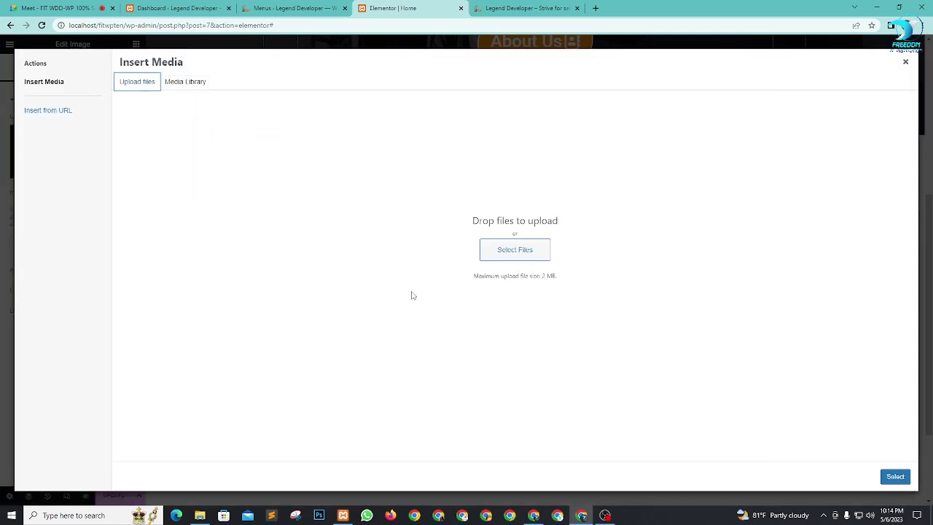
click(544, 254)
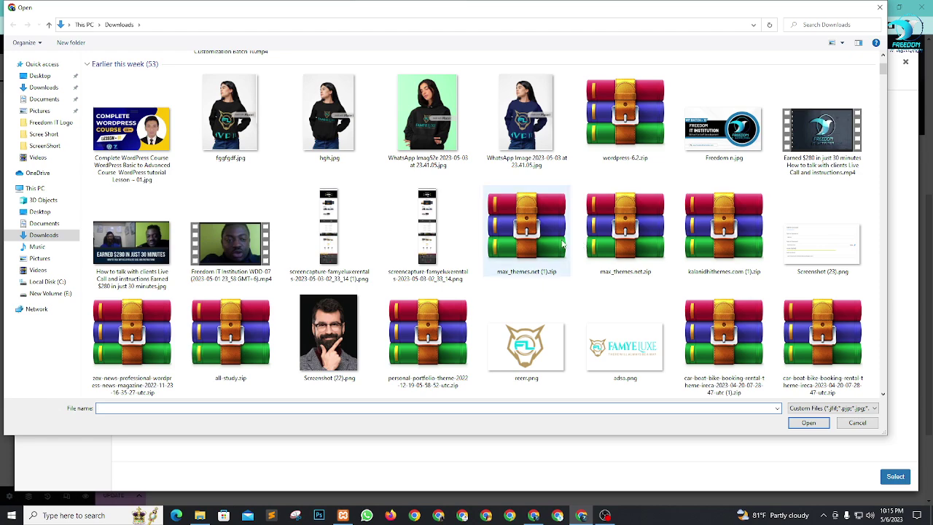
scroll(582, 245, down, 15)
scroll(571, 297, up, 15)
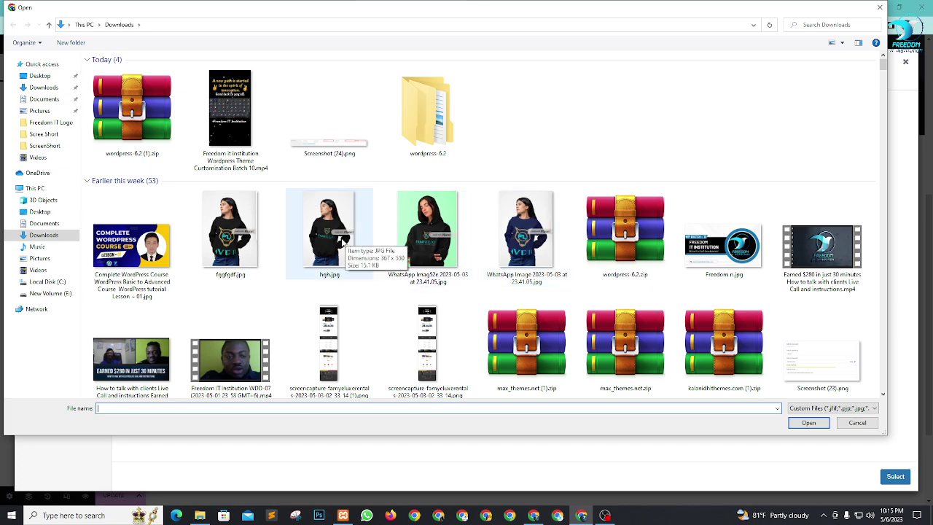
scroll(488, 271, down, 15)
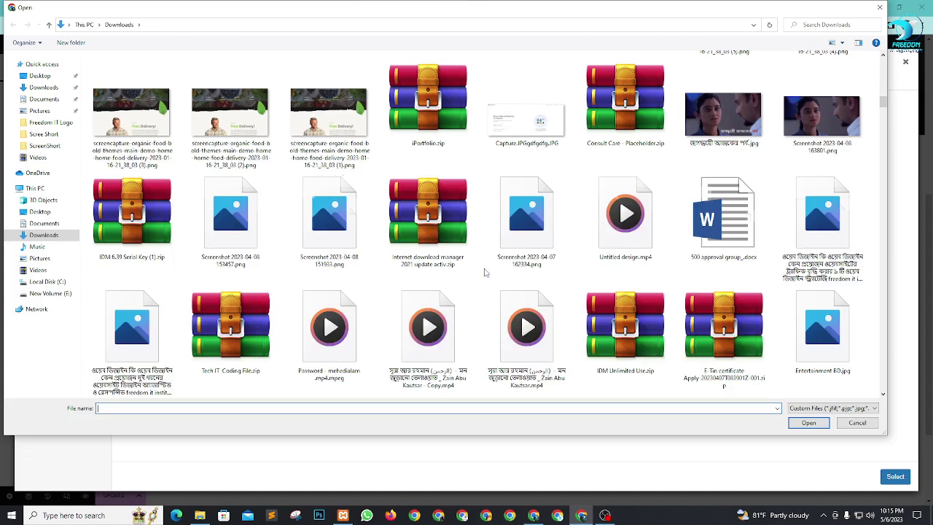
scroll(489, 272, down, 5)
scroll(490, 272, down, 3)
scroll(490, 272, up, 6)
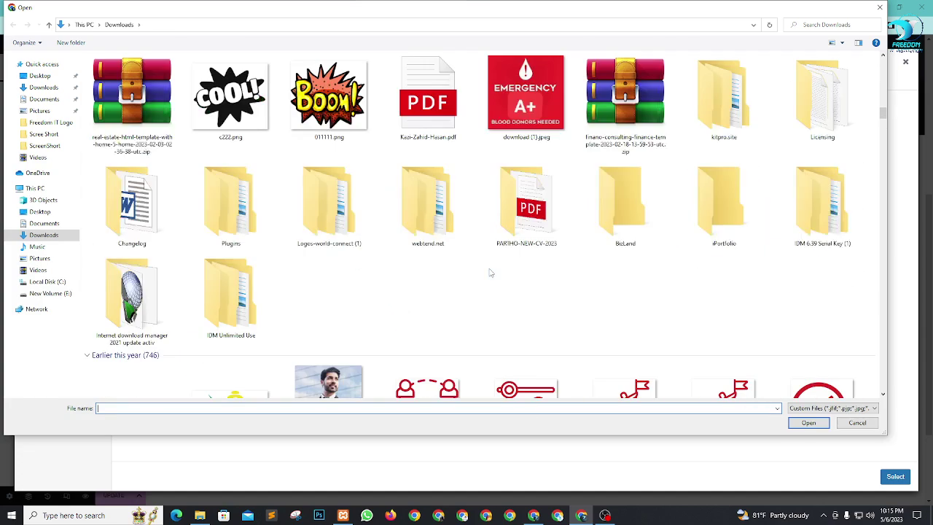
scroll(490, 272, down, 4)
click(328, 130)
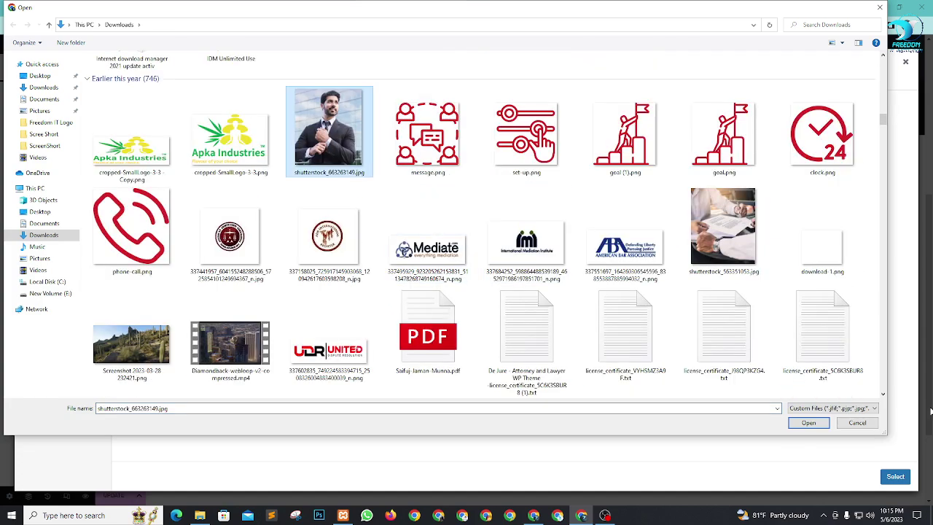
click(808, 423)
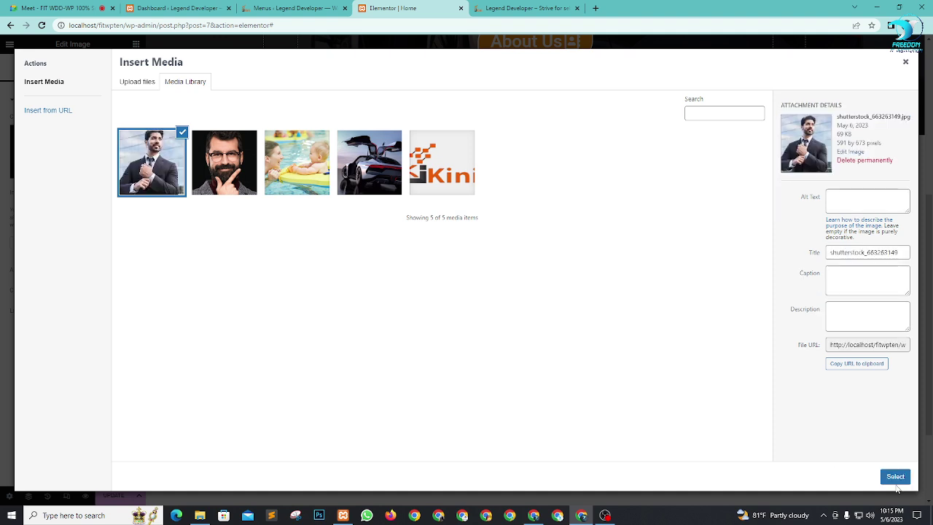
click(895, 477)
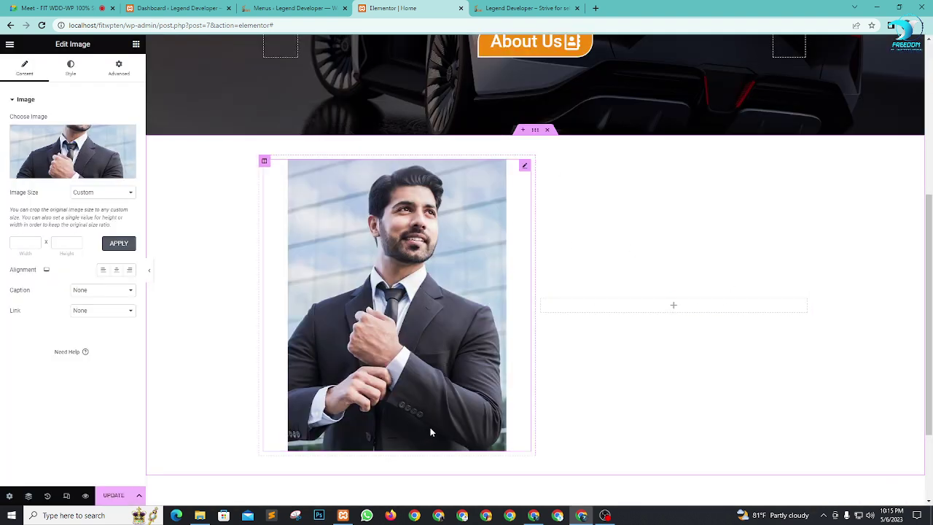
Step: Glance at the Google Meet presentation, then return to the editor's widget list
scroll(599, 308, up, 2)
scroll(363, 162, down, 1)
scroll(363, 161, down, 1)
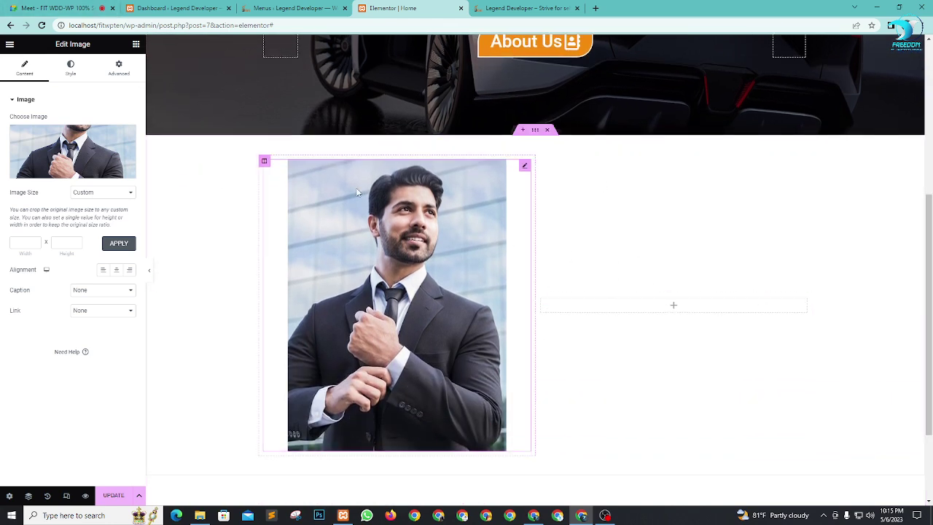
click(33, 6)
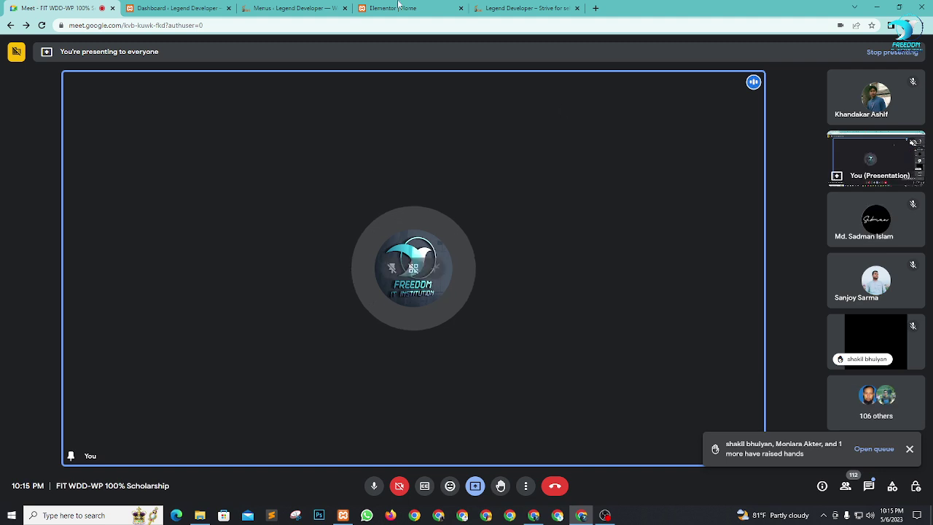
click(398, 6)
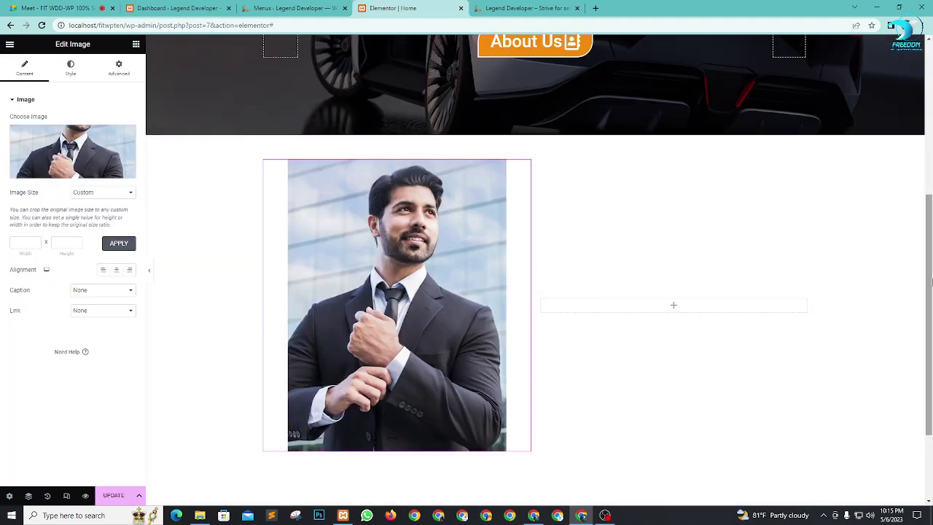
scroll(728, 339, up, 1)
scroll(682, 321, down, 1)
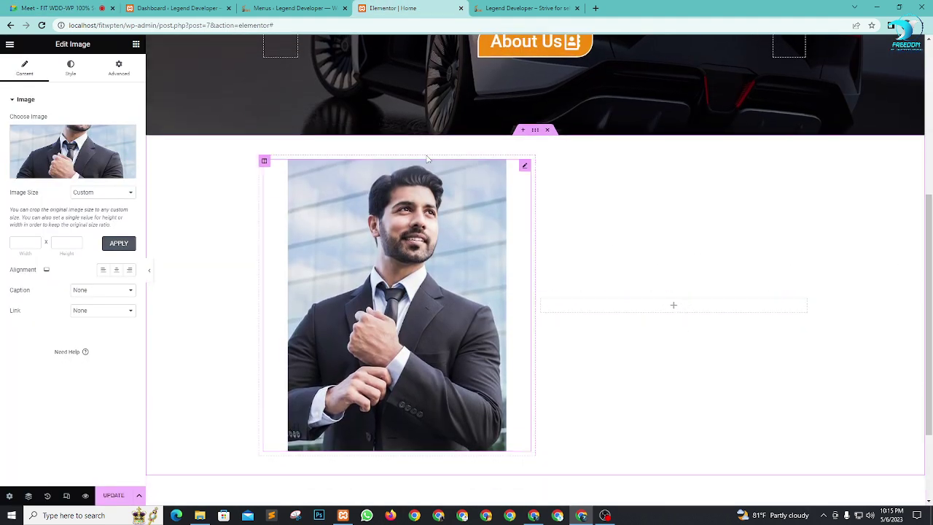
click(136, 44)
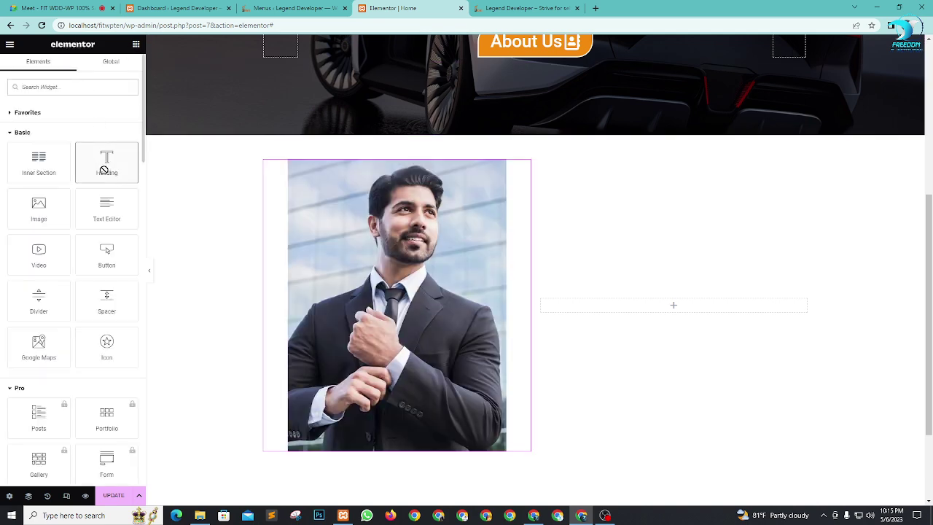
Step: Add a Heading widget to the right column reading 'About Me!'
drag(104, 170, 685, 306)
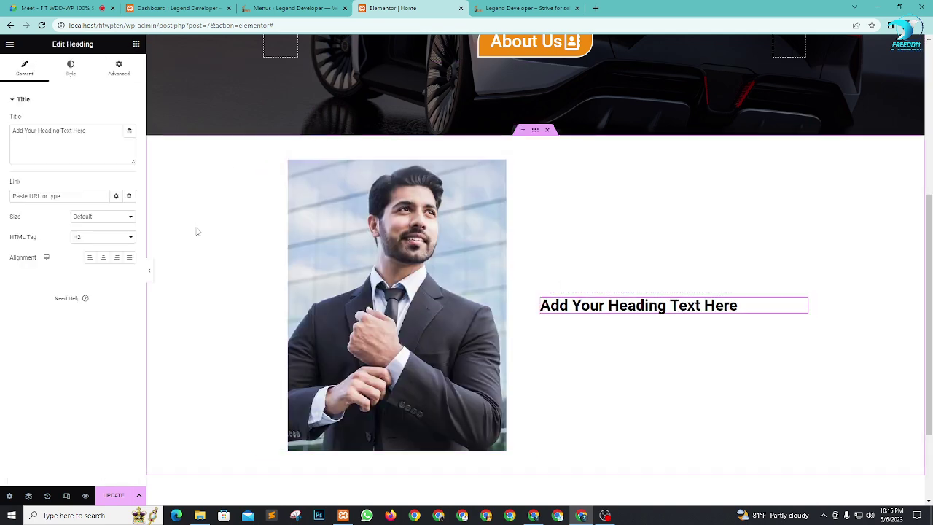
drag(88, 130, 3, 135)
text(About)
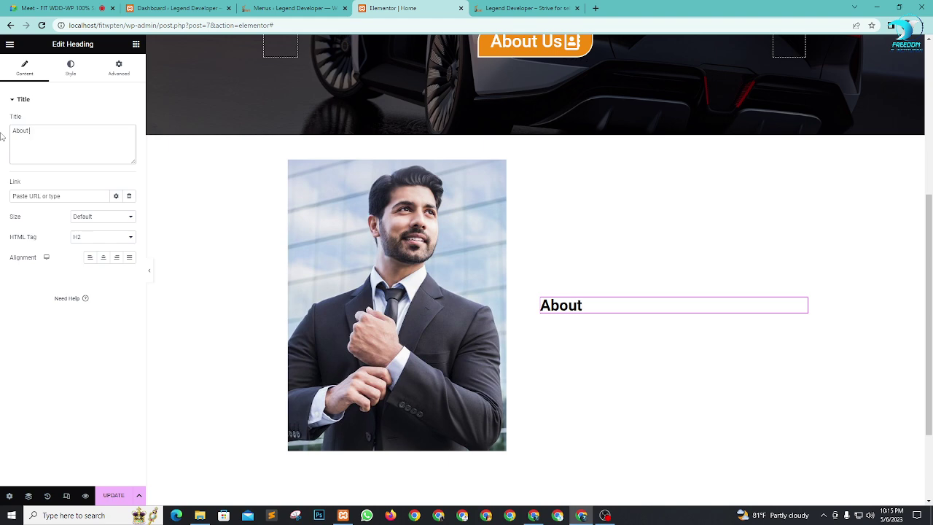
text( Me)
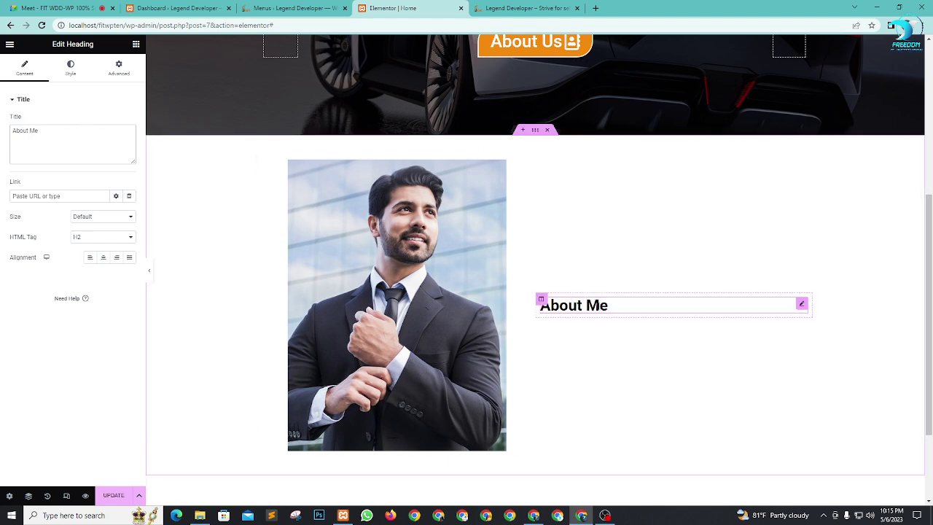
text(!)
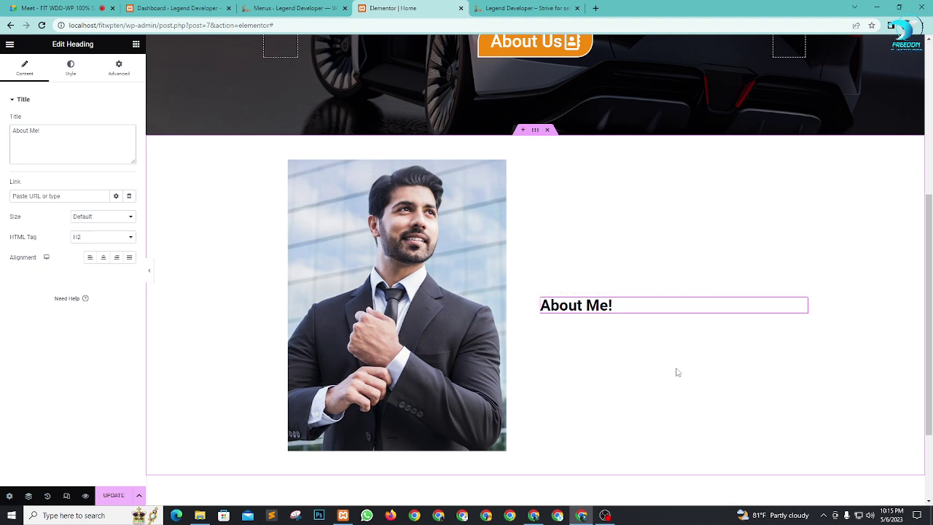
Step: Add a Text Editor widget below the heading, then bring up another browser window
click(136, 45)
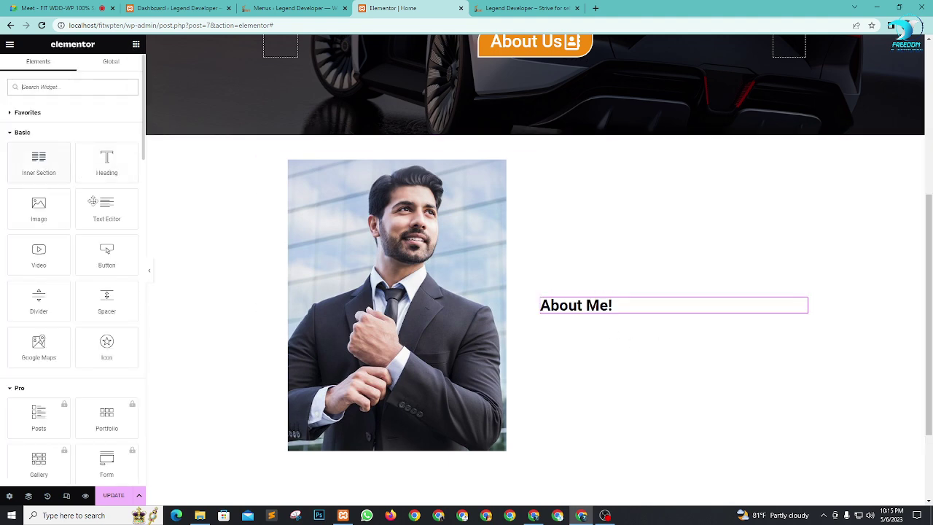
drag(108, 206, 598, 319)
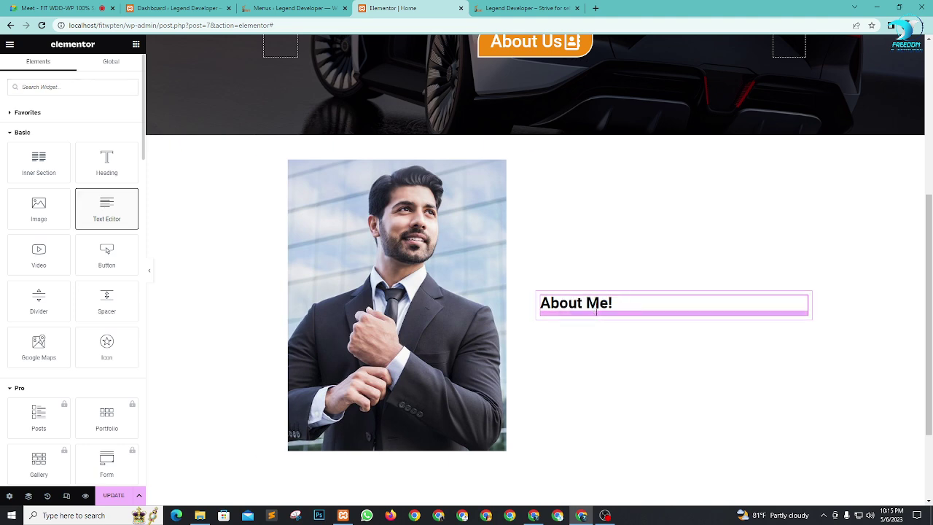
scroll(607, 319, down, 1)
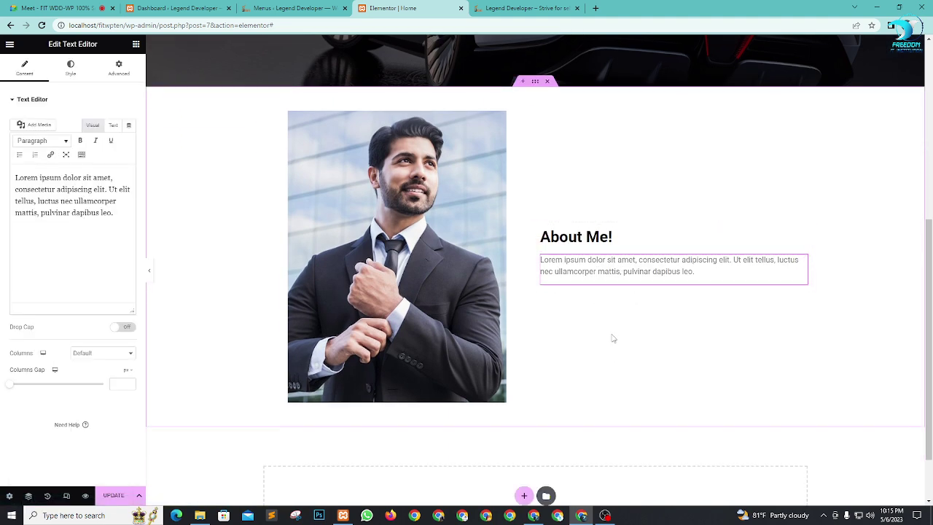
click(443, 518)
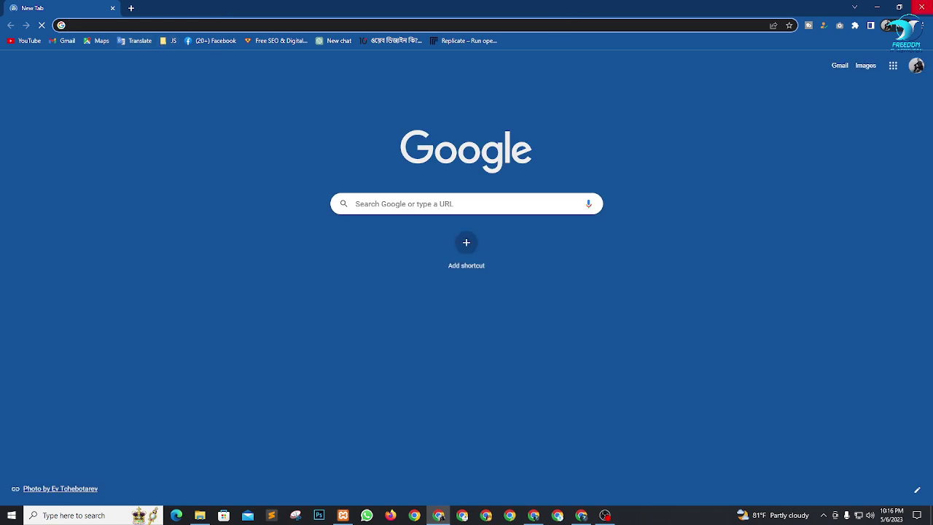
Step: Open a new Chrome window and load LinkedIn from the Social Media bookmarks
click(922, 7)
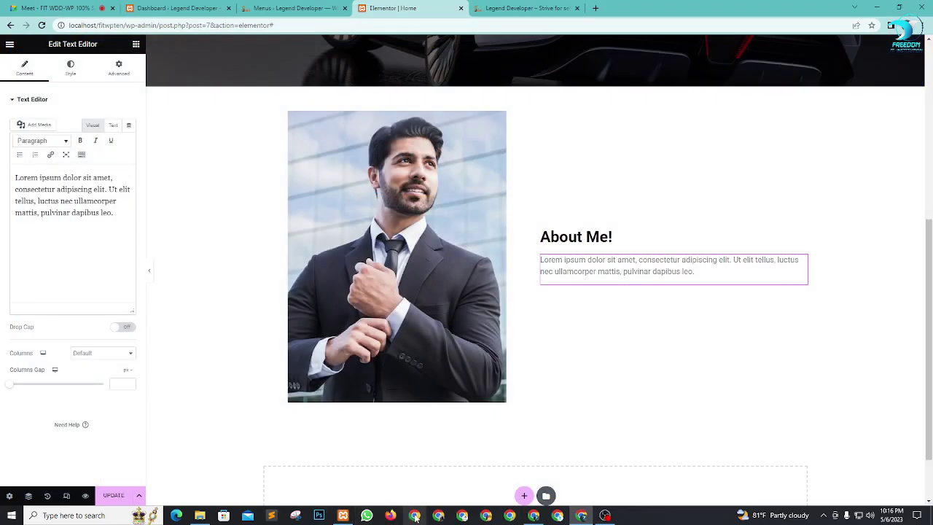
click(413, 517)
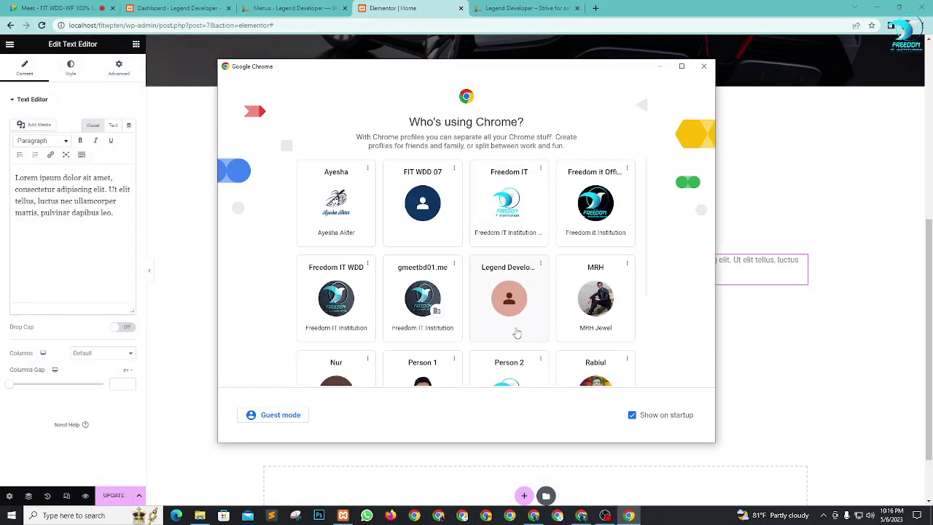
scroll(516, 333, down, 2)
click(452, 329)
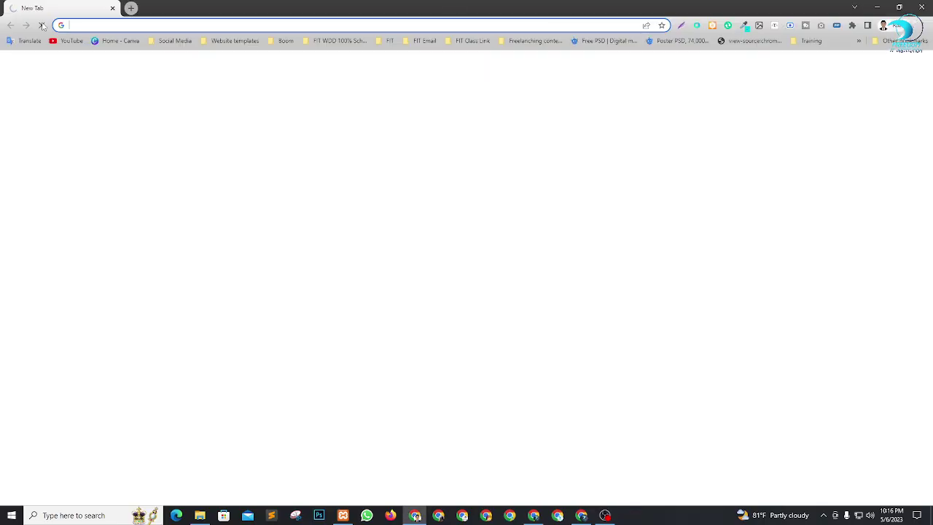
click(176, 42)
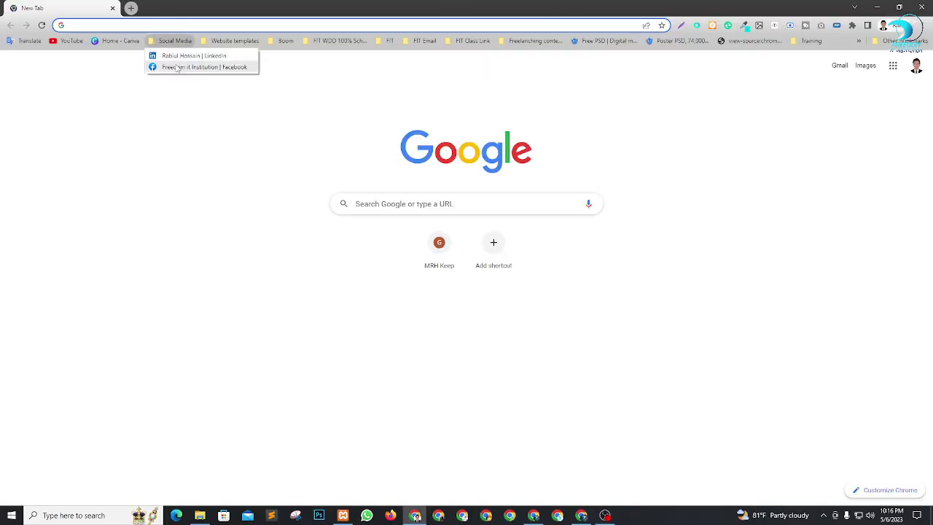
click(183, 56)
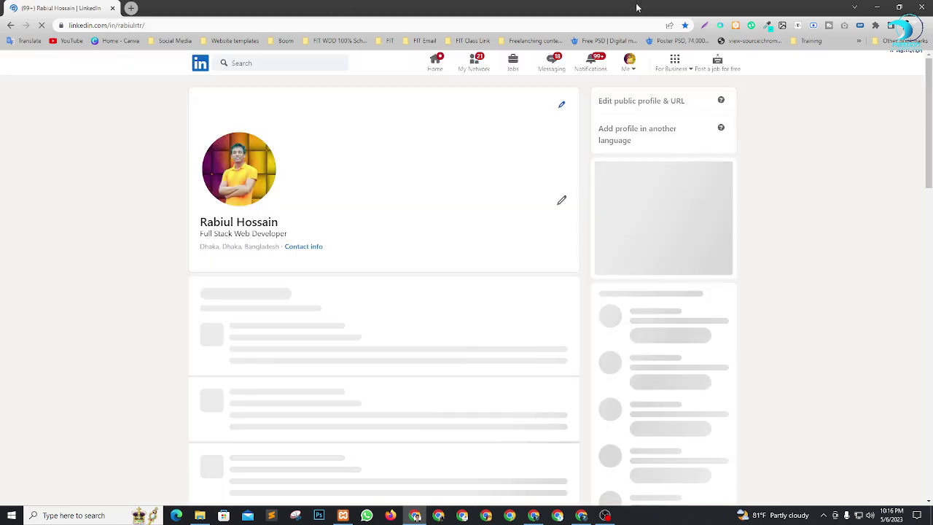
Step: Expand the profile's About section, copy its full text, and switch back to Elementor
scroll(510, 204, down, 2)
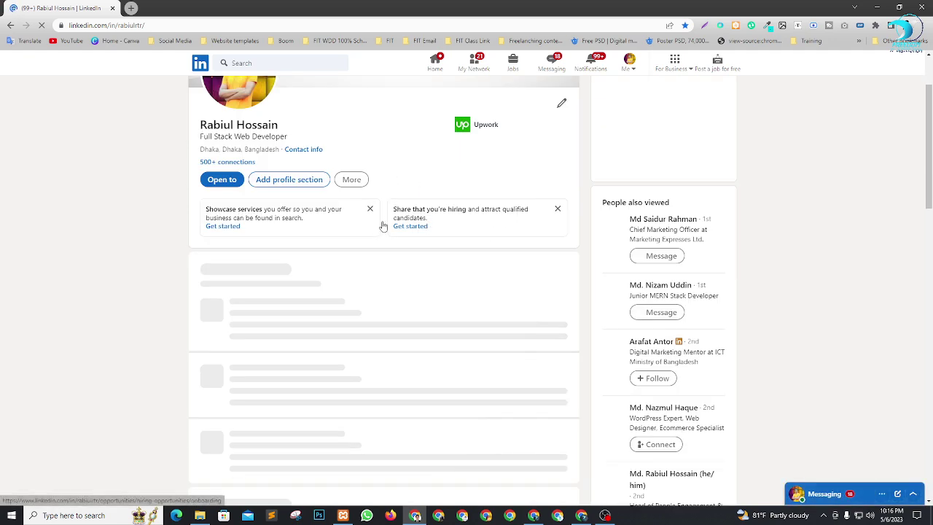
scroll(381, 223, up, 2)
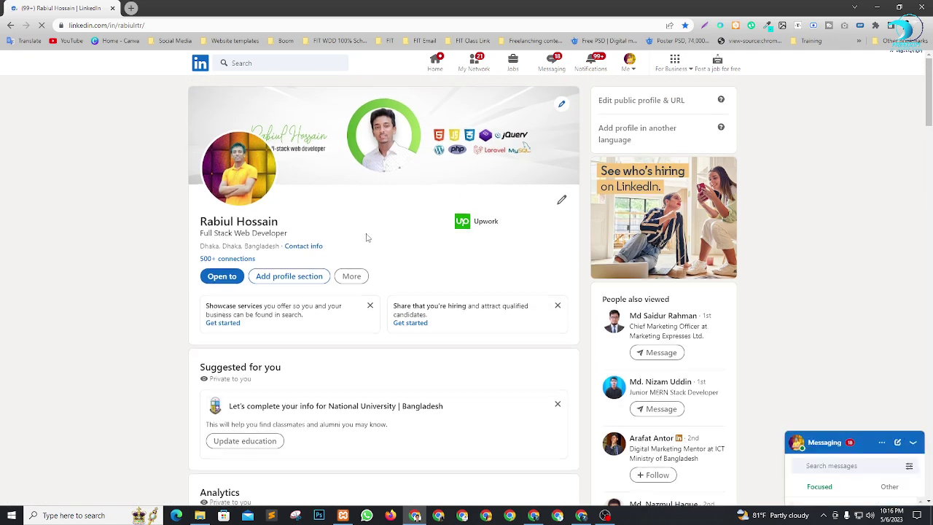
scroll(367, 238, down, 5)
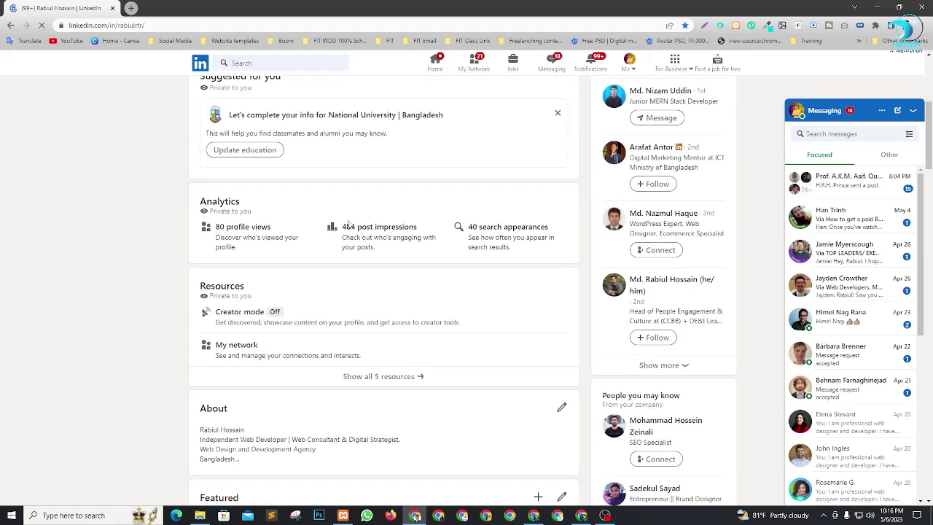
scroll(349, 224, down, 3)
click(552, 267)
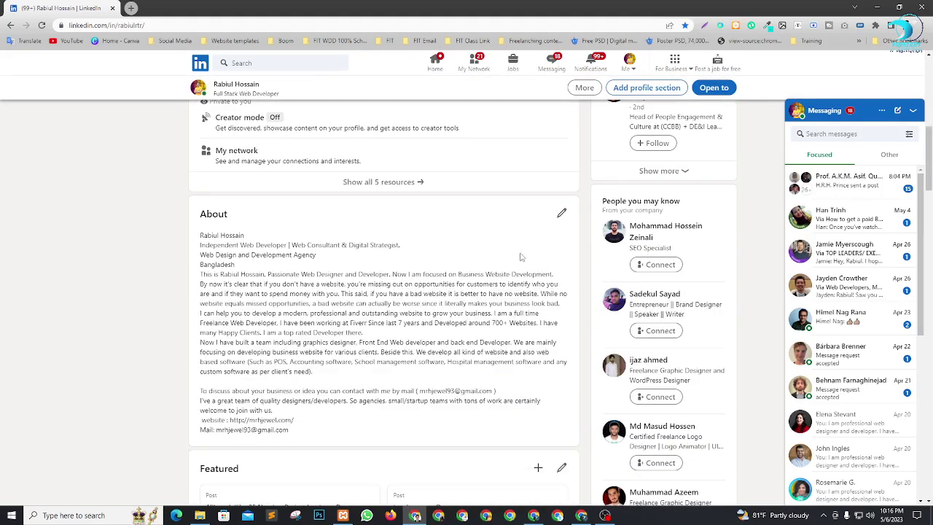
drag(201, 235, 365, 334)
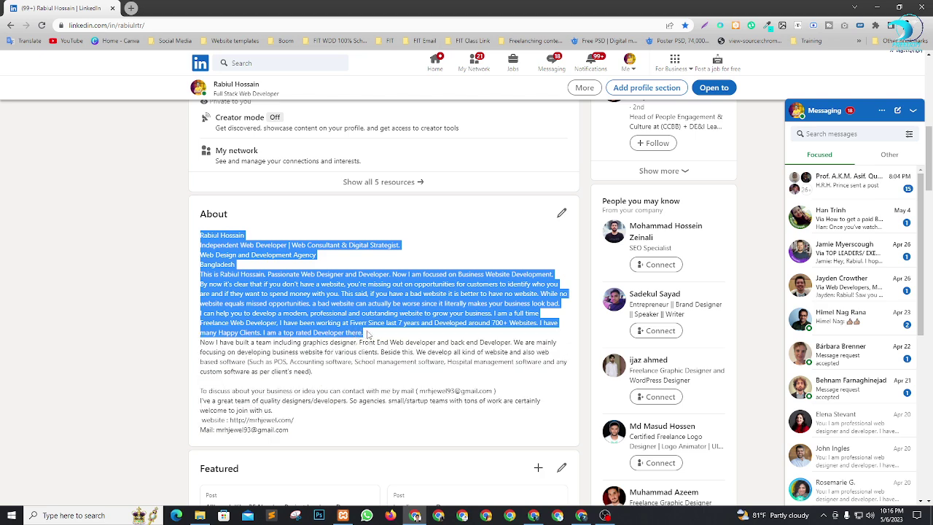
key(alt+Tab)
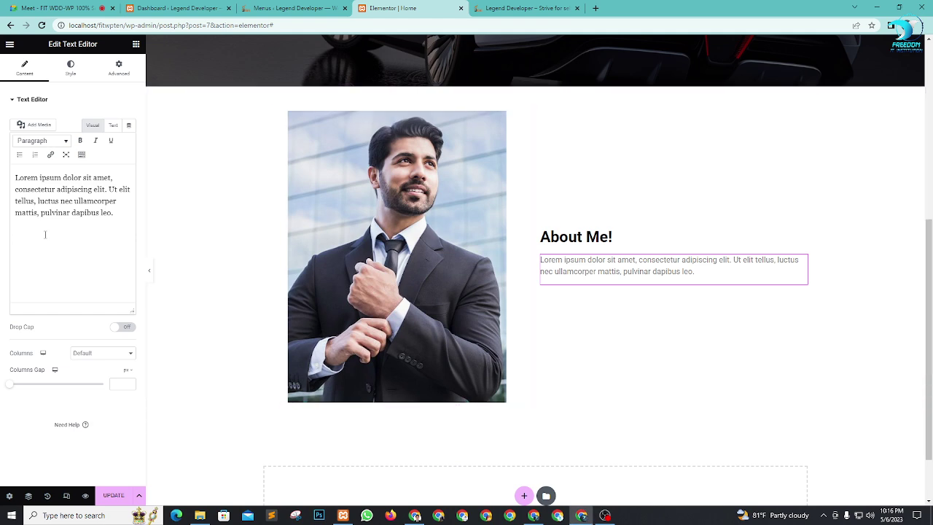
click(45, 234)
Step: Replace the placeholder paragraph with the copied About text
key(ctrl+a)
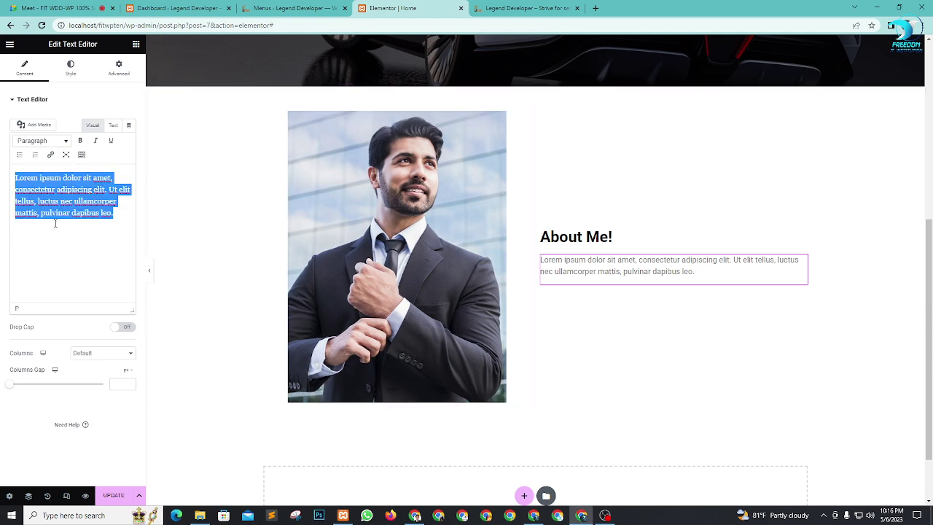
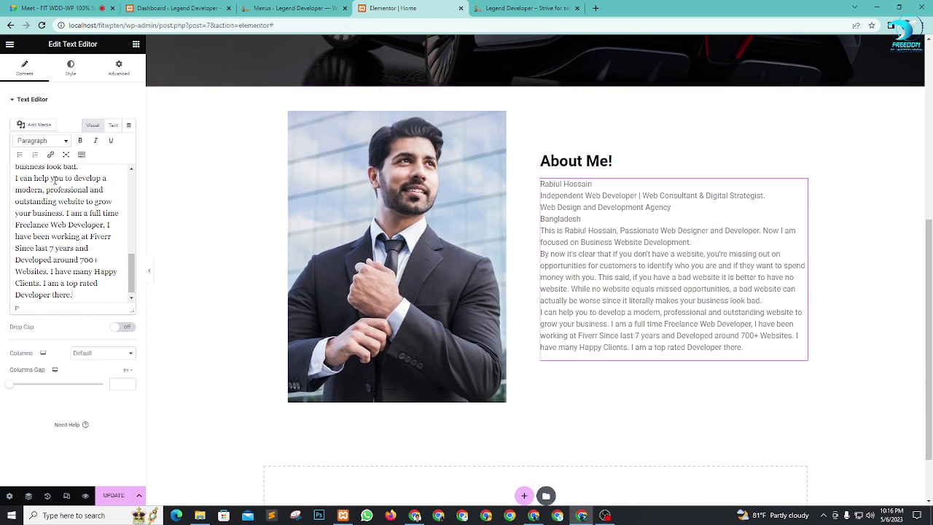
click(113, 124)
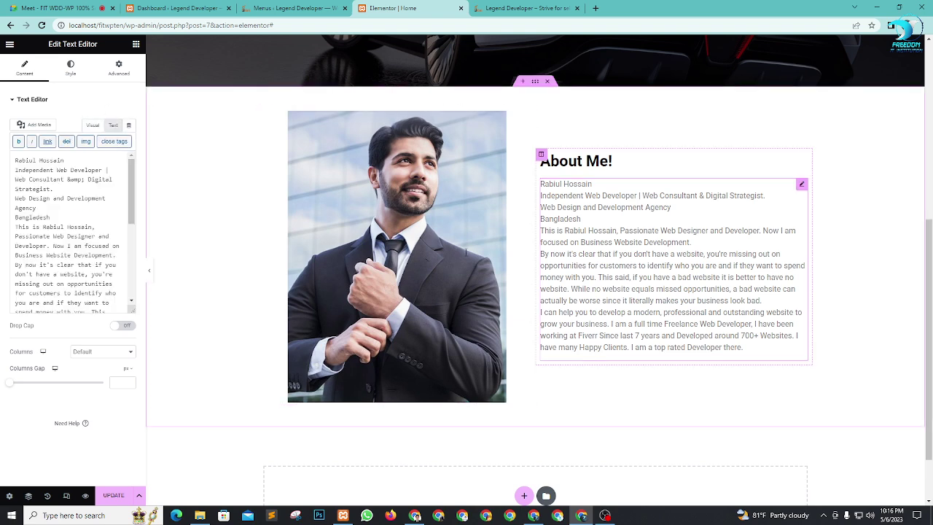
scroll(87, 265, down, 5)
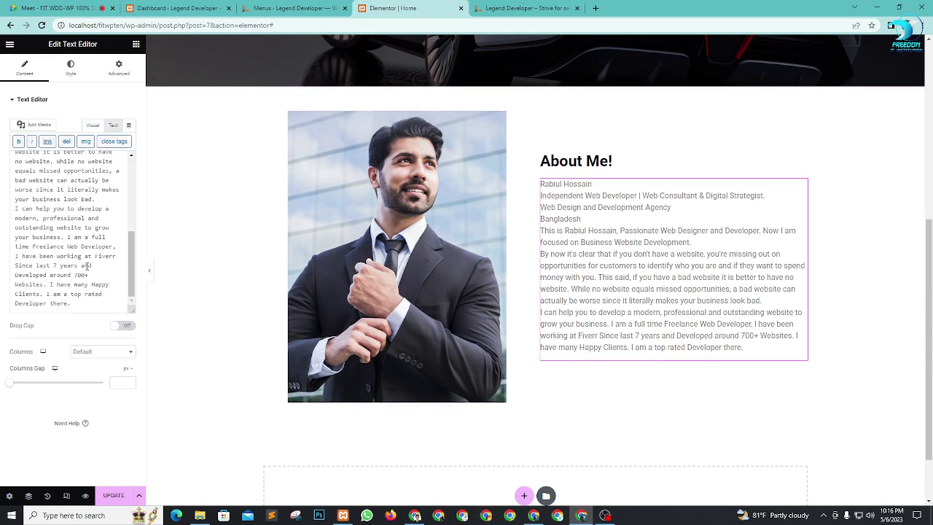
scroll(87, 265, up, 5)
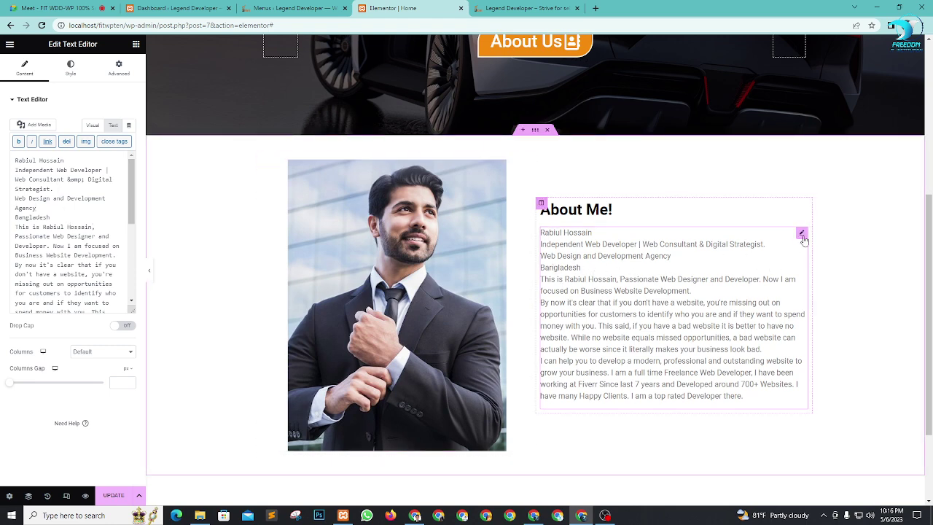
Step: Duplicate the text widget, trim the copy after the Bangladesh line, then delete that copy
right_click(803, 239)
click(829, 260)
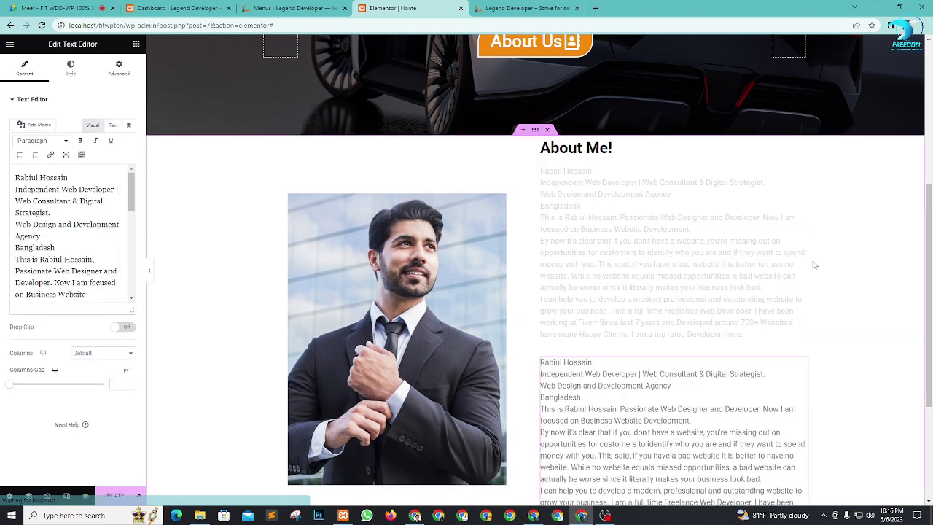
scroll(645, 277, down, 2)
scroll(653, 304, up, 1)
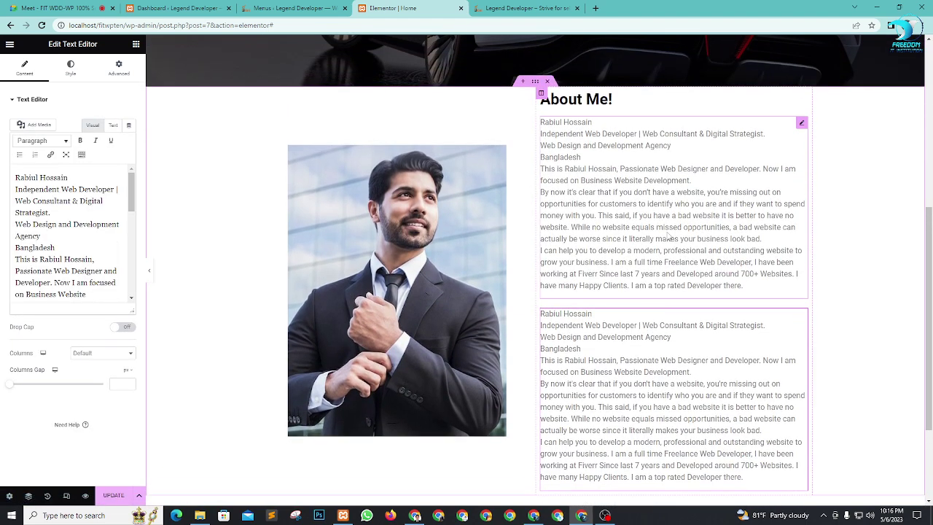
click(585, 161)
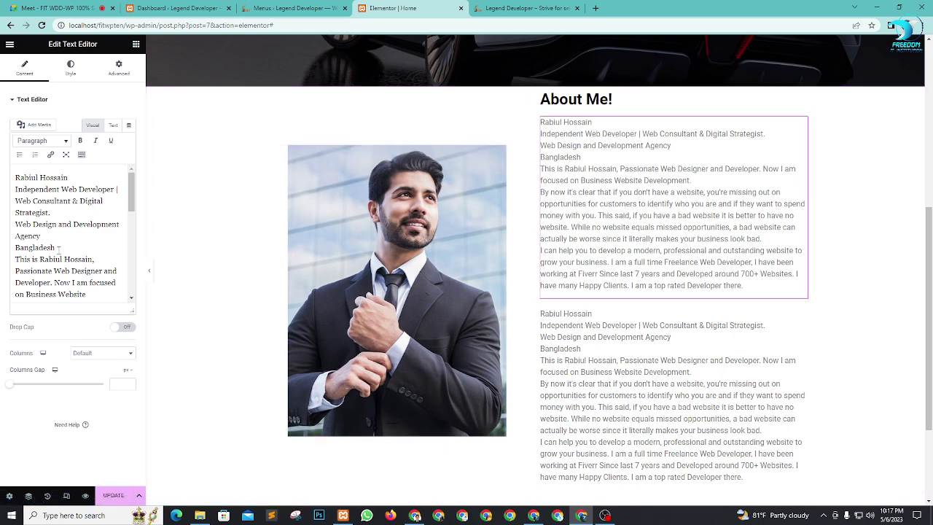
drag(59, 250, 145, 337)
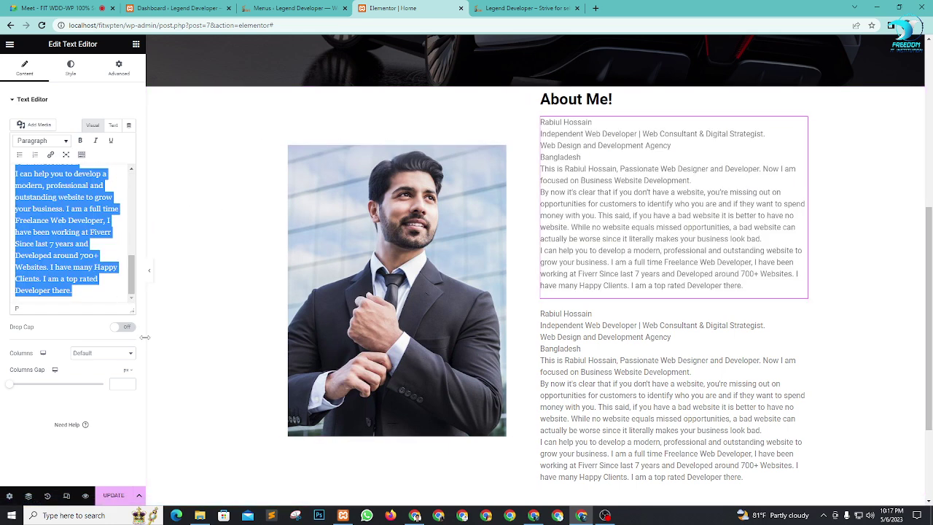
key(BackSpace)
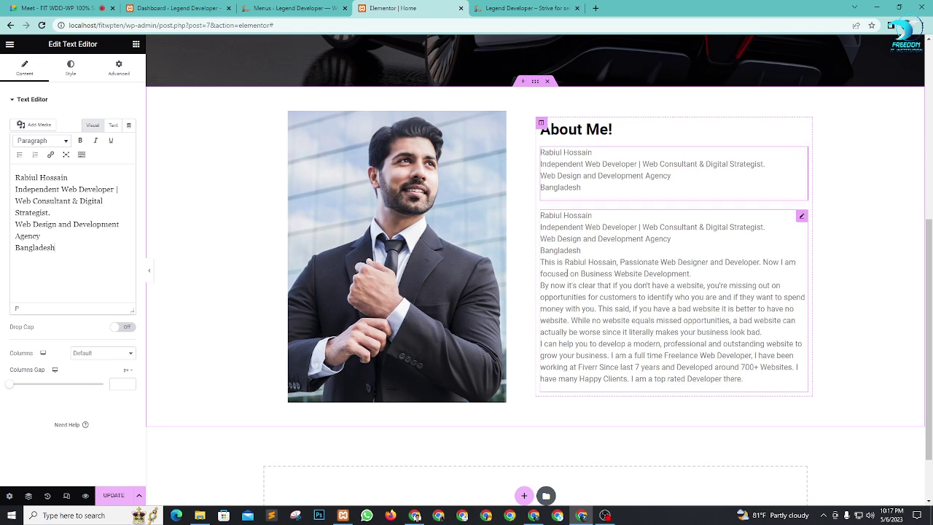
click(625, 273)
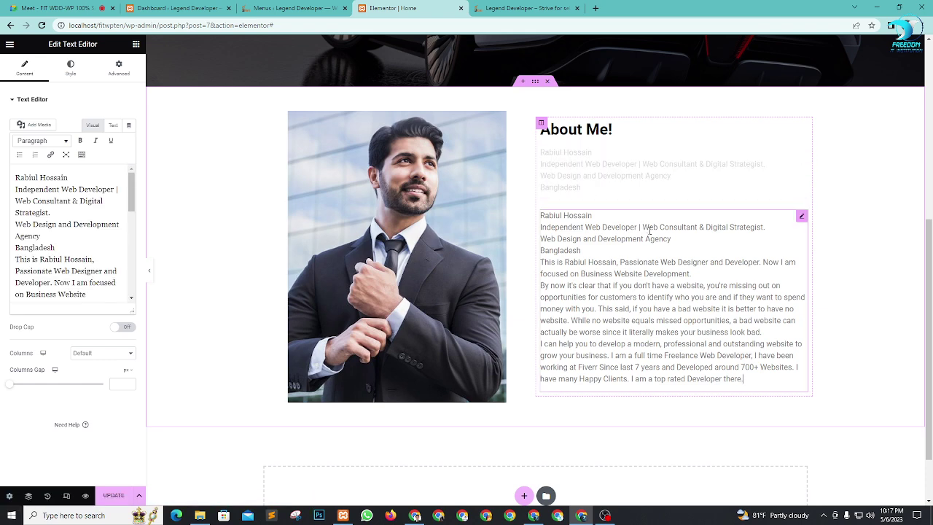
click(619, 175)
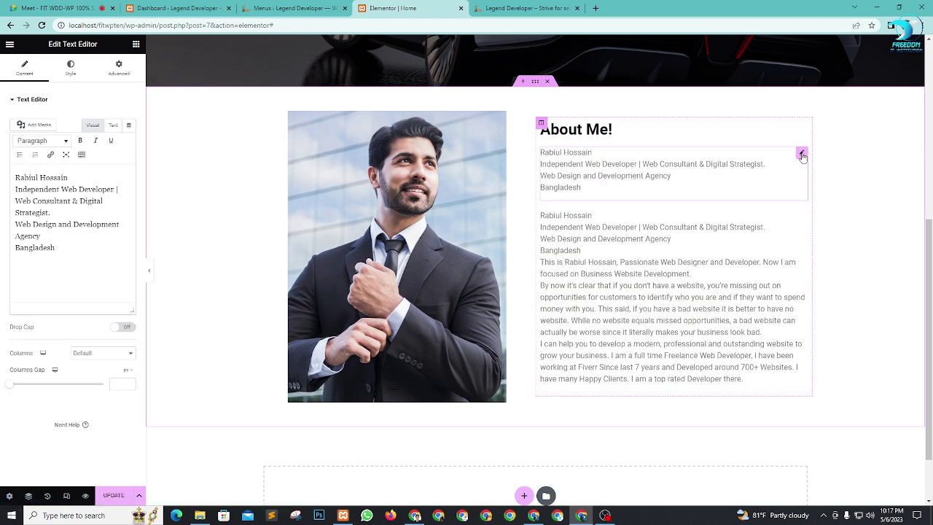
key(Delete)
Step: Add blank lines after 'Bangladesh' and after 'look bad.' to separate the paragraphs
click(567, 291)
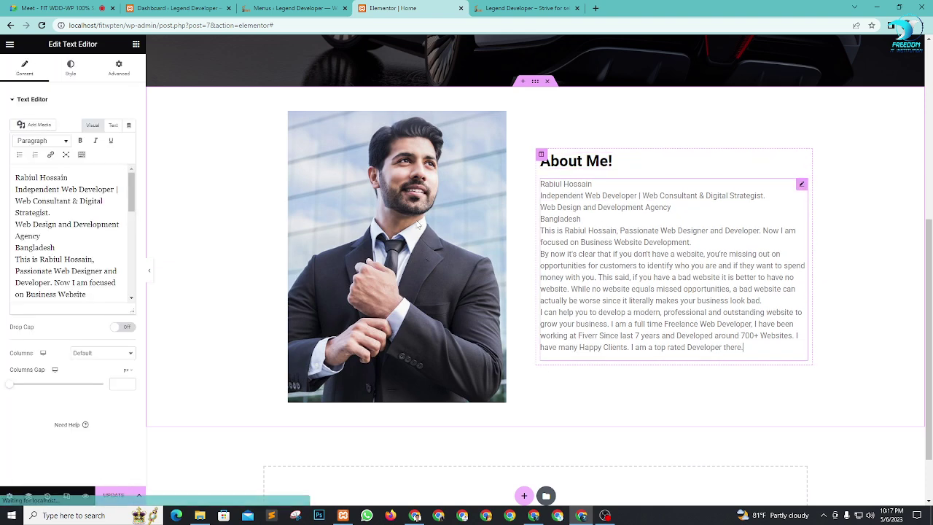
click(591, 219)
key(Return)
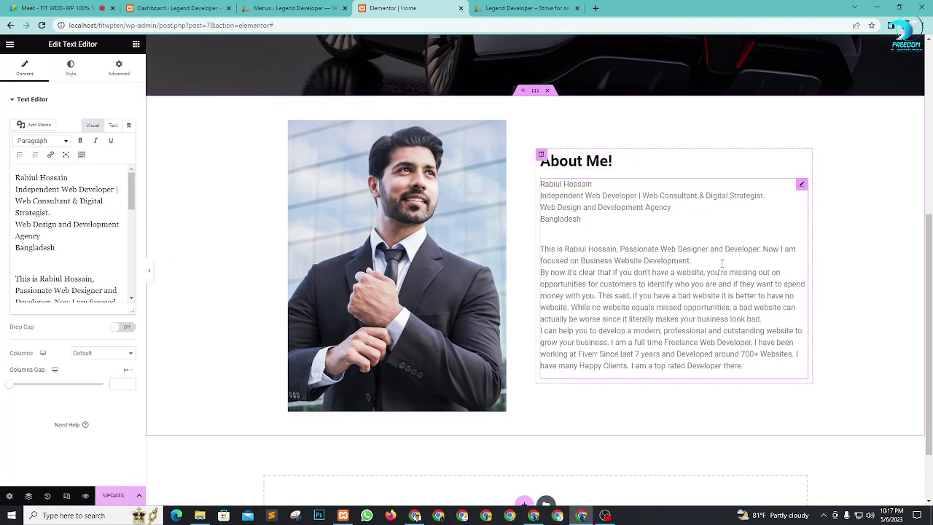
click(763, 319)
key(Return)
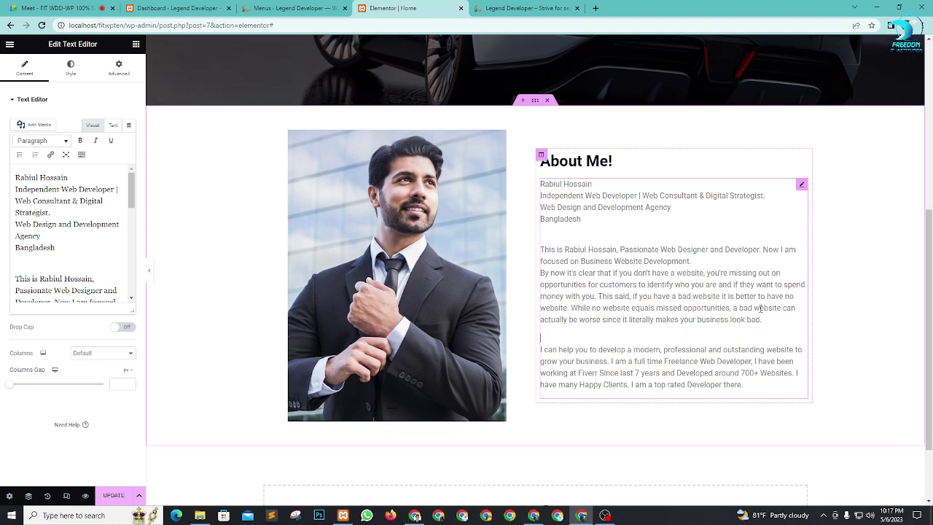
scroll(612, 232, down, 1)
scroll(655, 255, up, 1)
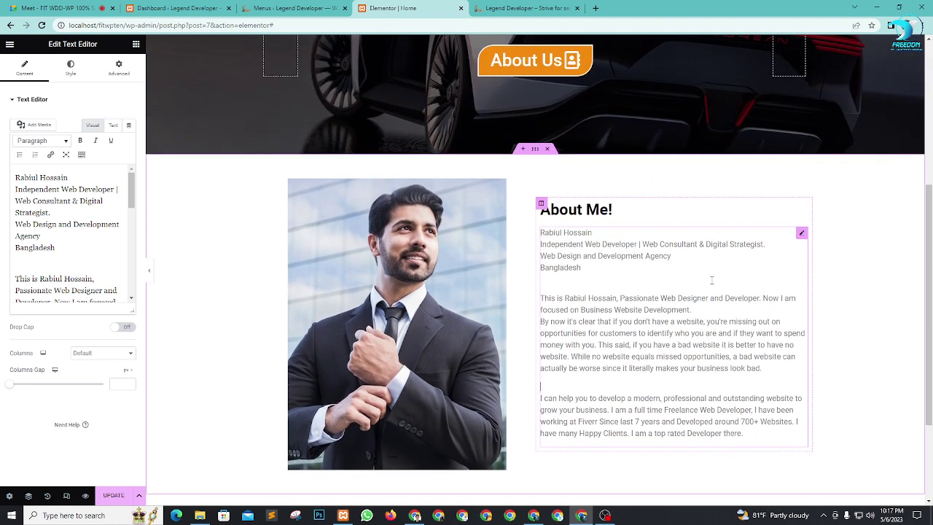
Step: Set the About Me paragraph's alignment to Justified
click(801, 232)
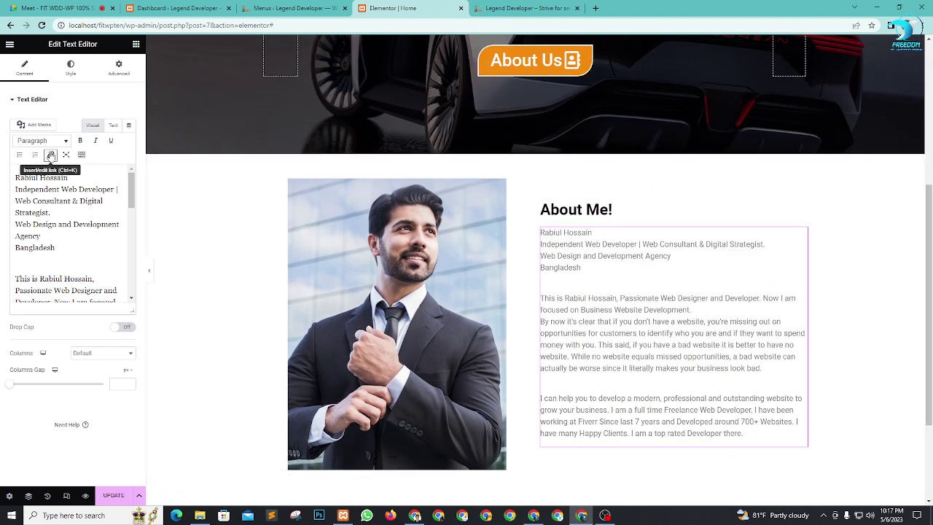
click(73, 71)
click(129, 121)
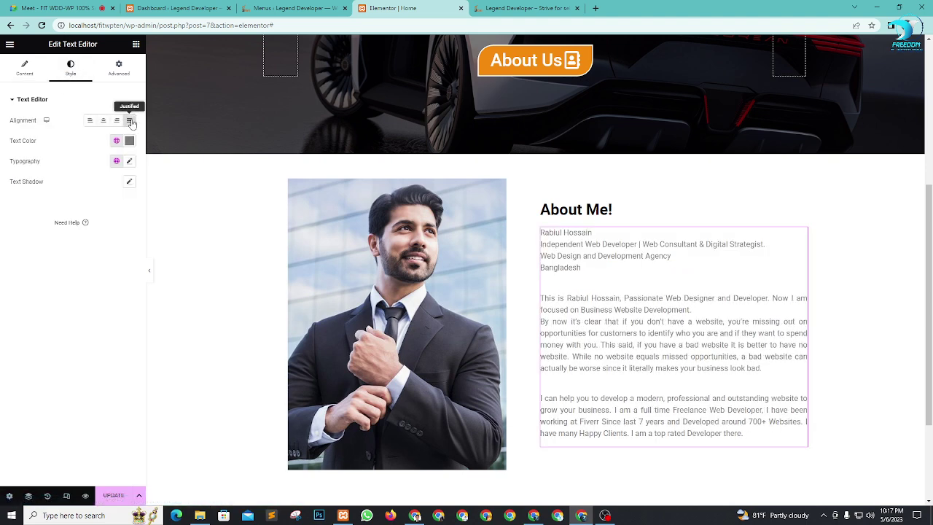
scroll(739, 308, down, 2)
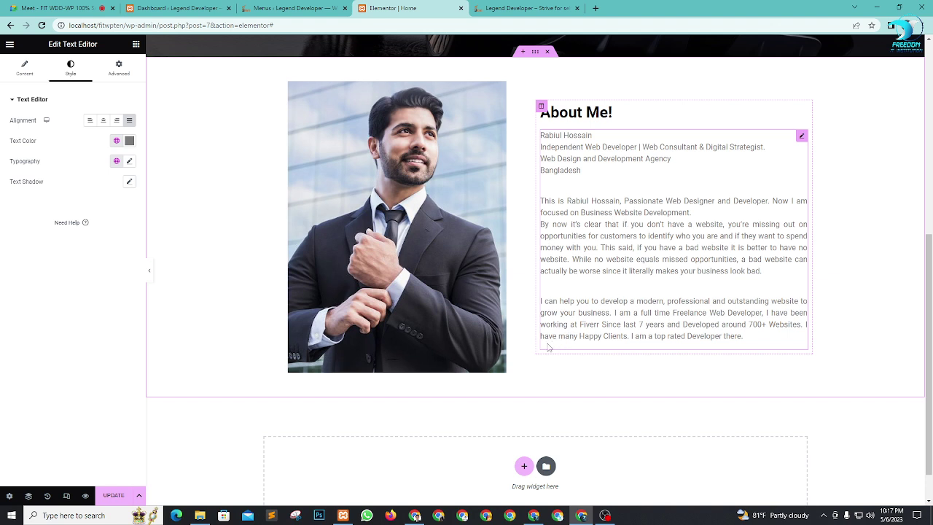
click(135, 44)
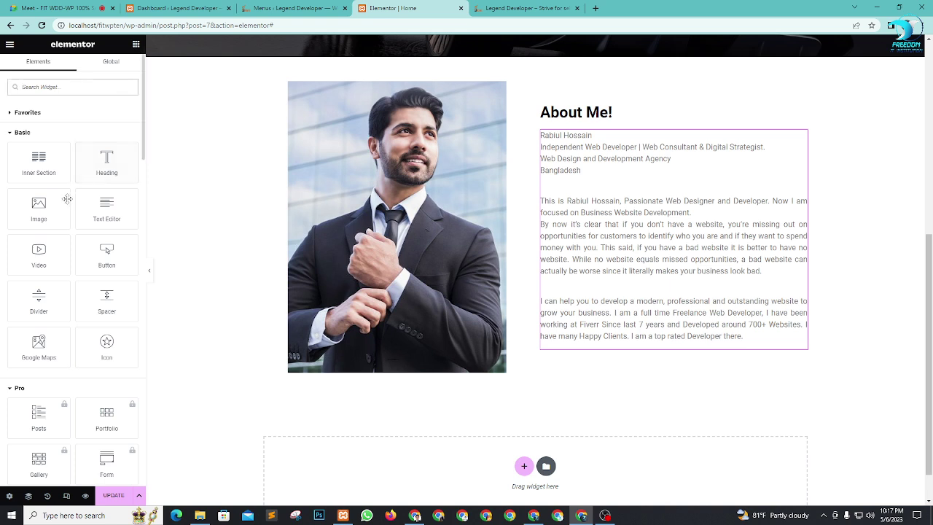
Step: Add a 'Contact Me' button below the About Me text, linked to 'contact'
drag(102, 254, 615, 339)
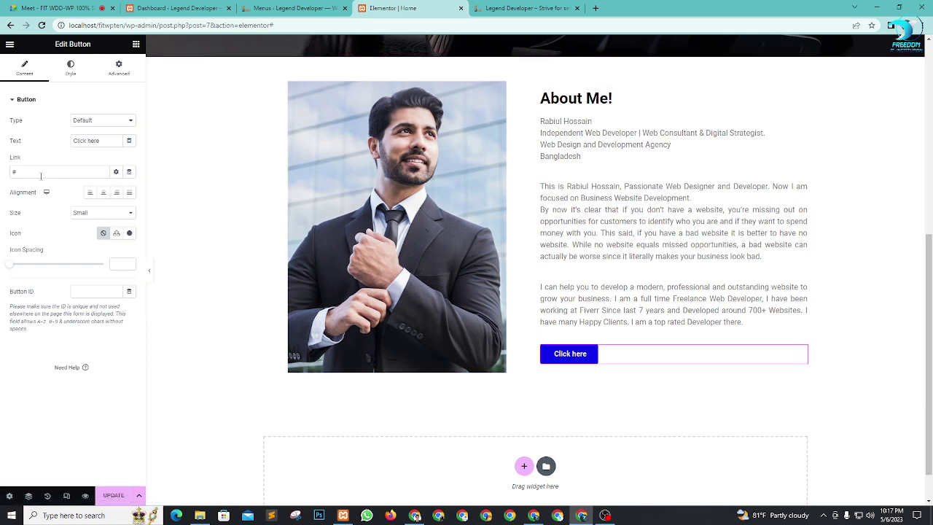
drag(108, 140, 29, 142)
text(ContaCT)
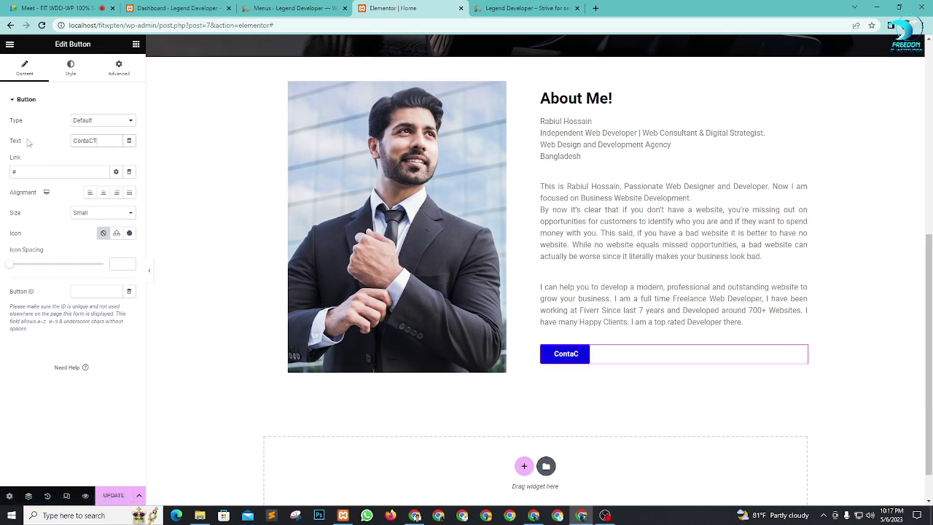
key(BackSpace)
key(BackSpace)
text(ct Me)
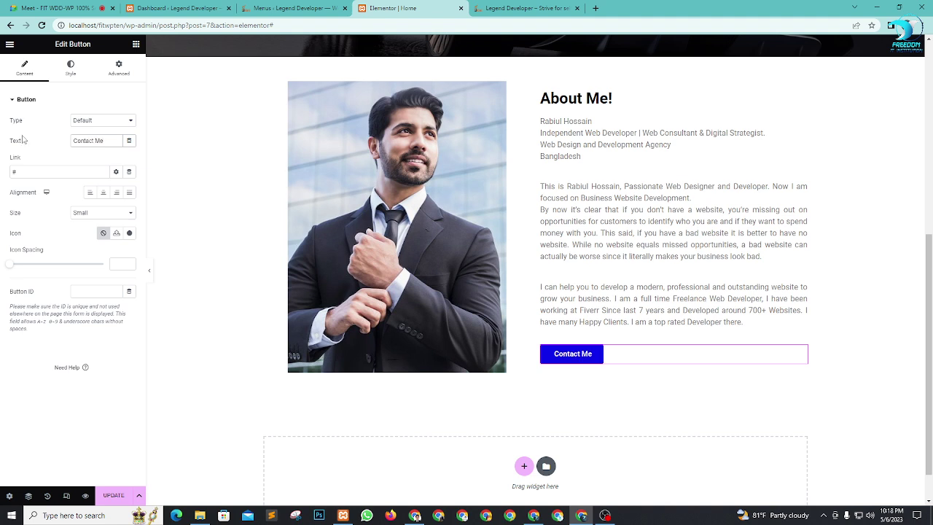
click(54, 173)
text(contact)
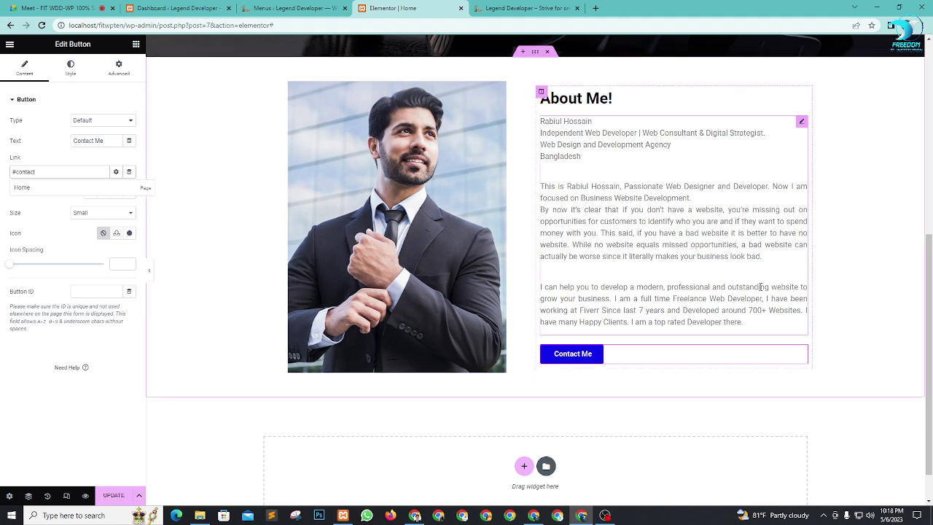
scroll(760, 287, up, 1)
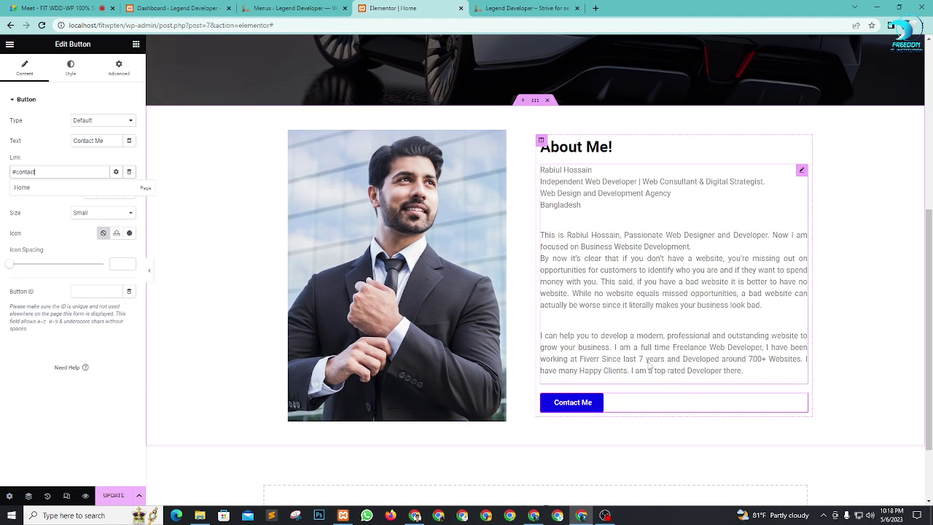
Step: Make the button the orange Secondary colour with 23 px, 700-weight bold text
click(71, 67)
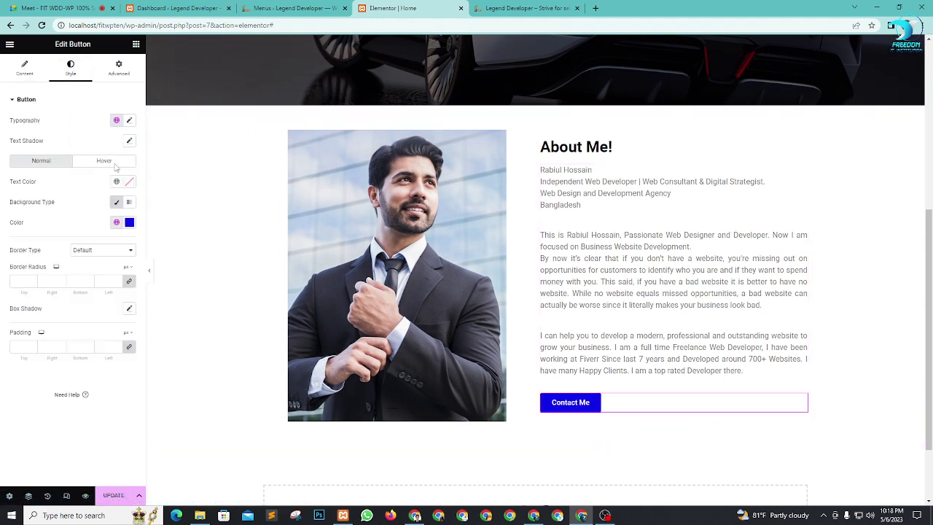
click(116, 223)
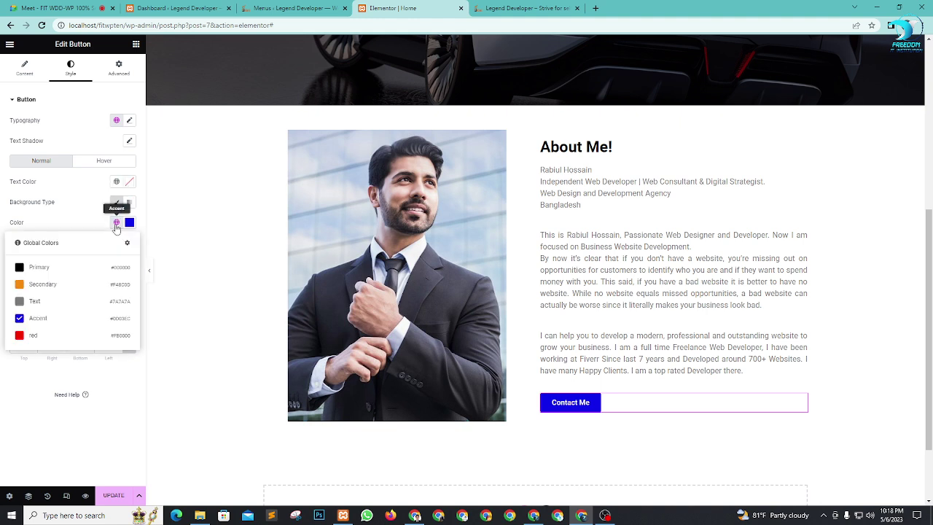
click(32, 285)
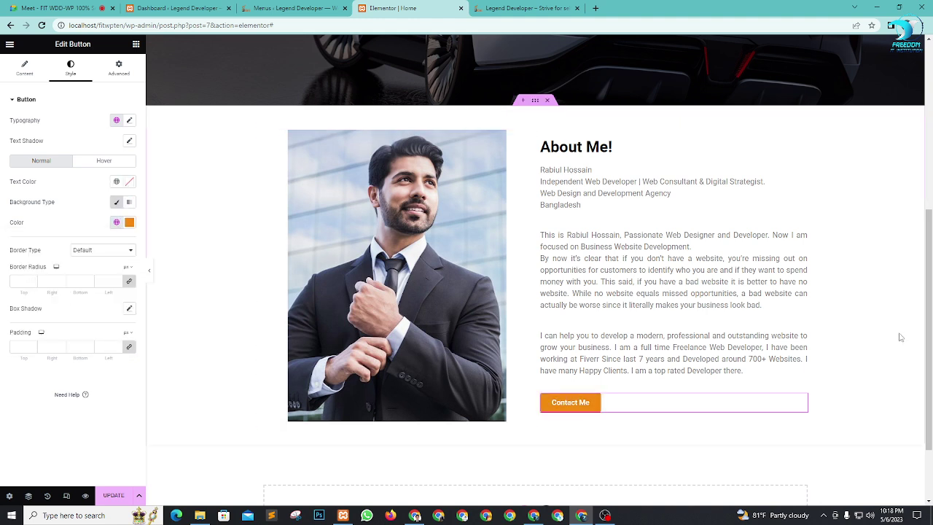
click(130, 121)
drag(20, 202, 26, 204)
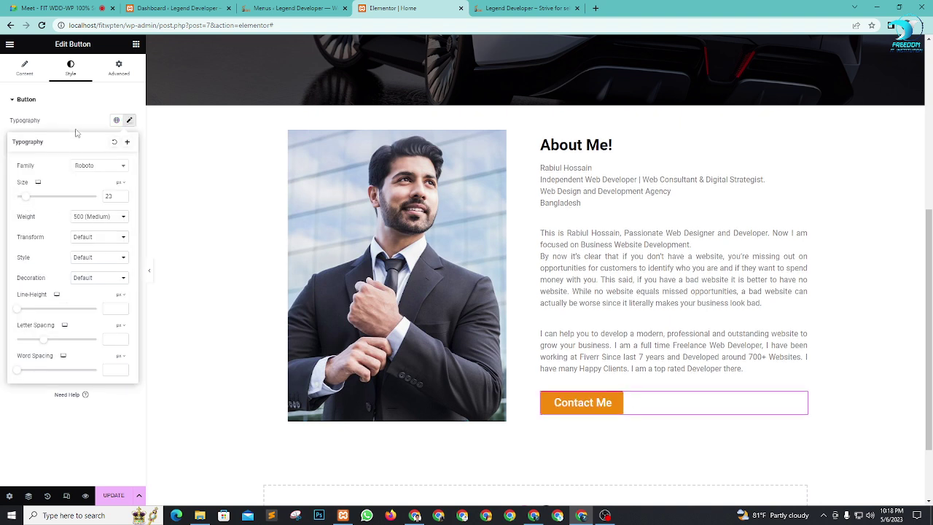
click(93, 217)
click(92, 273)
click(104, 427)
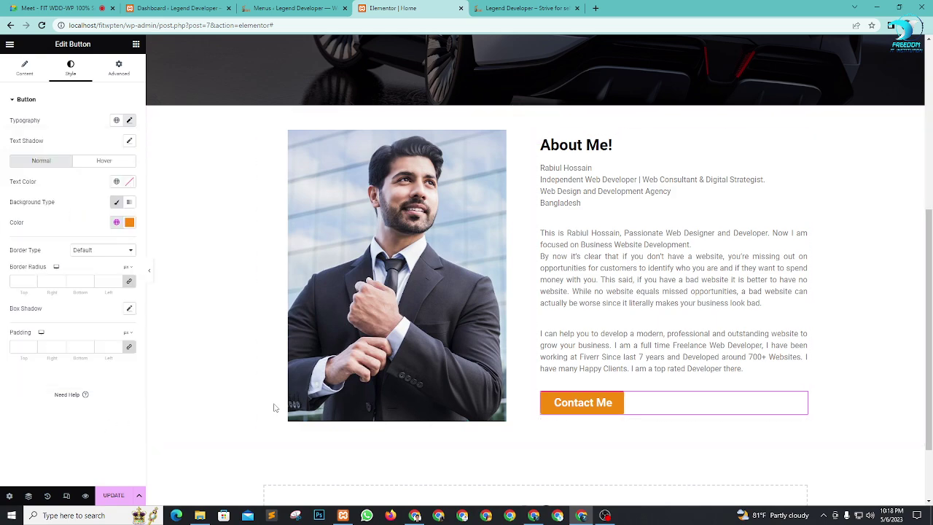
Step: Save the page with Ctrl+S
scroll(274, 407, up, 5)
scroll(615, 238, down, 5)
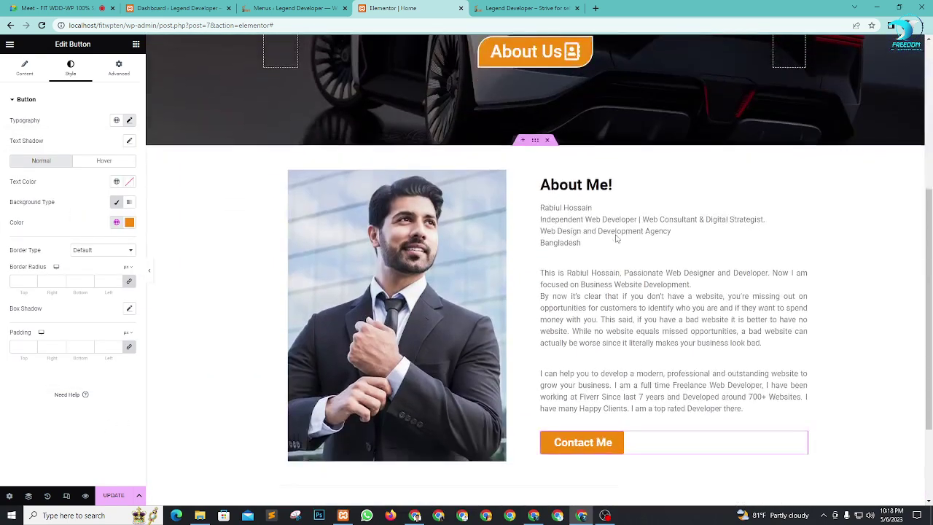
scroll(616, 239, down, 2)
key(ctrl+s)
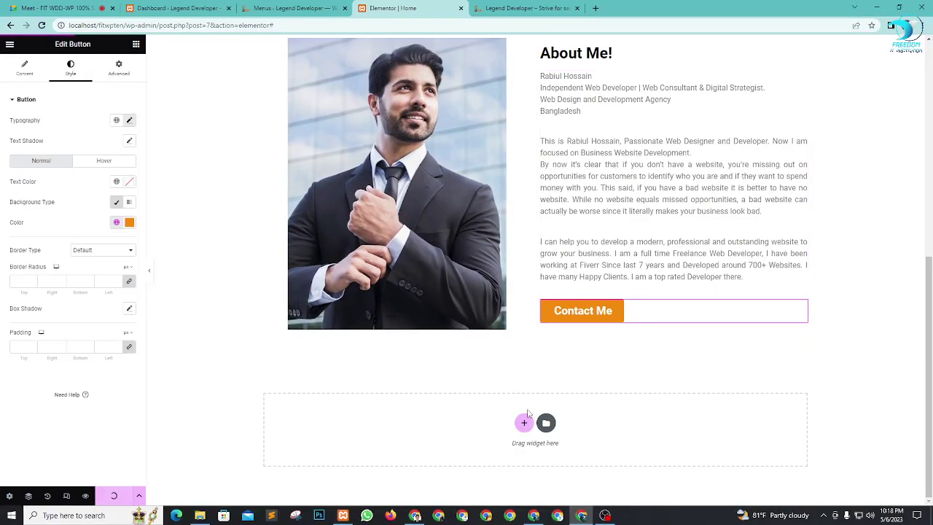
scroll(672, 285, up, 6)
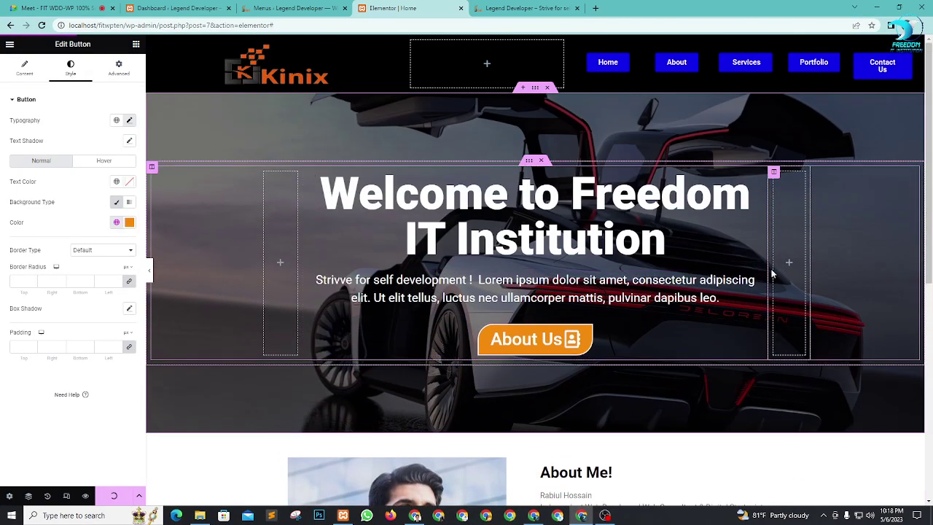
click(512, 7)
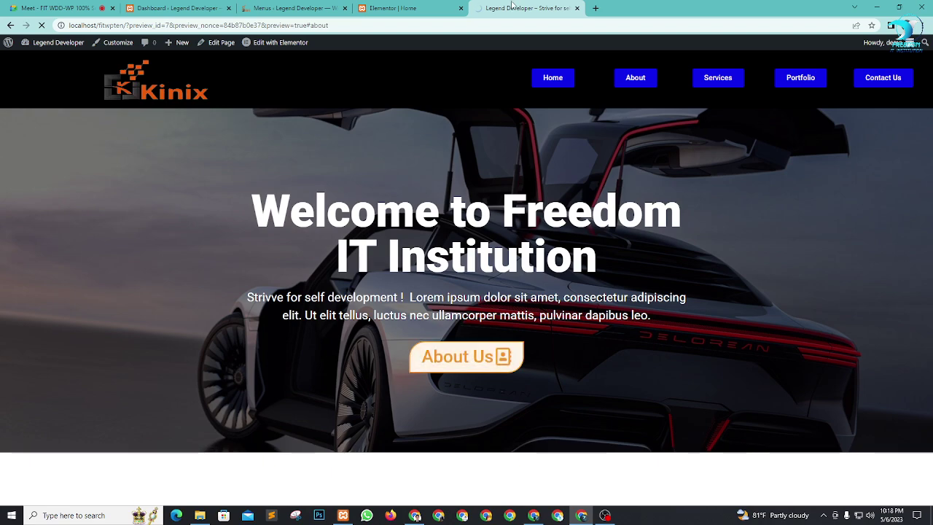
scroll(572, 278, down, 3)
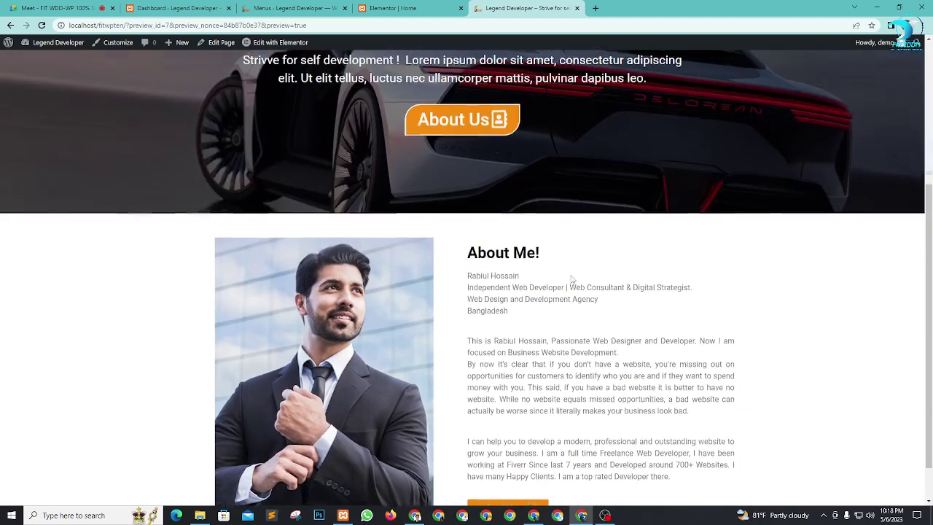
scroll(601, 388, up, 4)
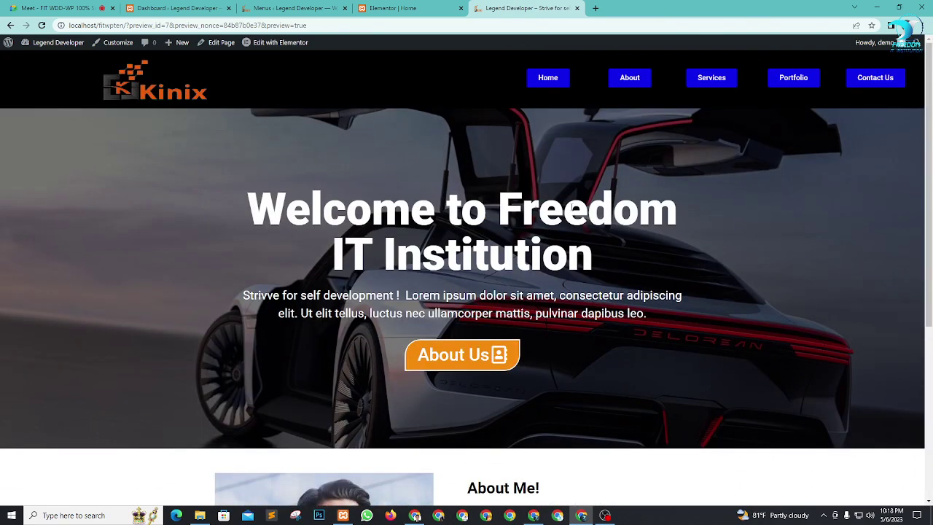
scroll(839, 209, down, 4)
scroll(760, 236, up, 4)
click(548, 78)
click(627, 77)
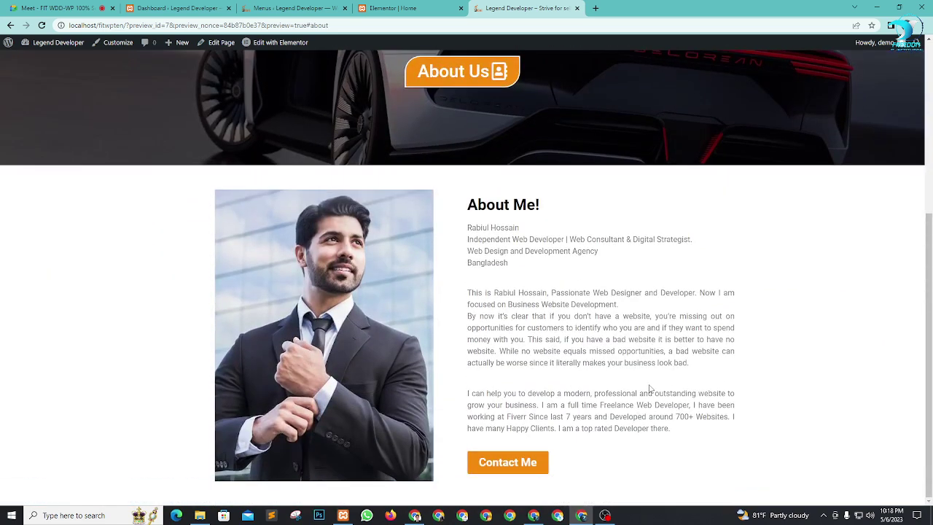
scroll(652, 384, up, 4)
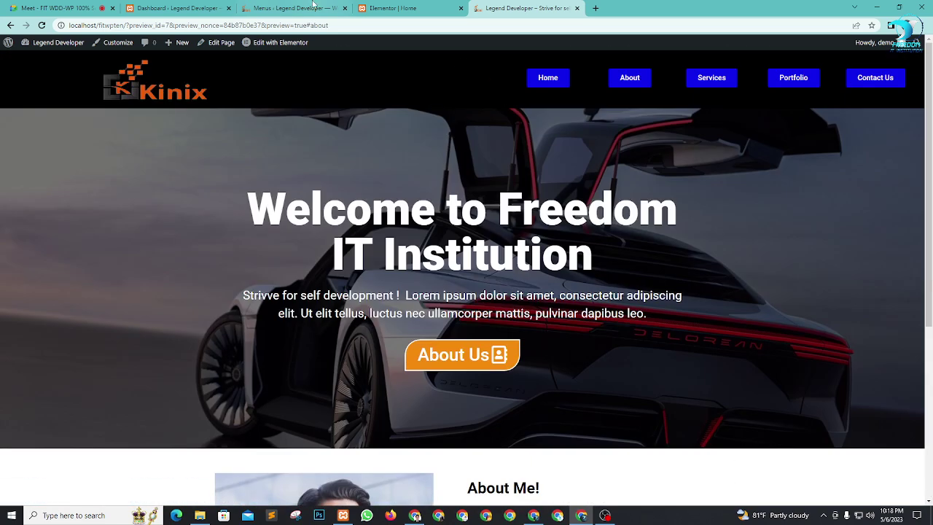
click(392, 8)
scroll(726, 204, down, 3)
Step: Add a new section with three equal columns in the empty area below About Me
scroll(727, 203, down, 4)
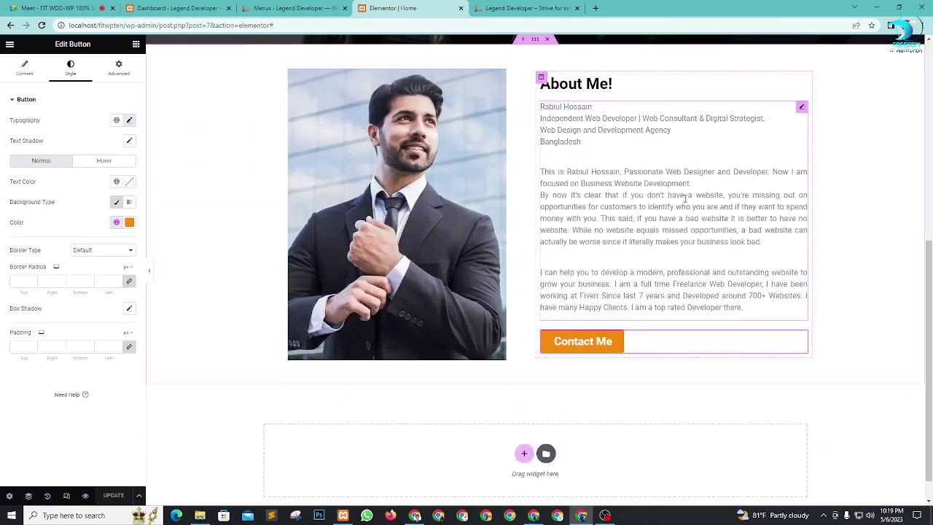
scroll(581, 286, up, 5)
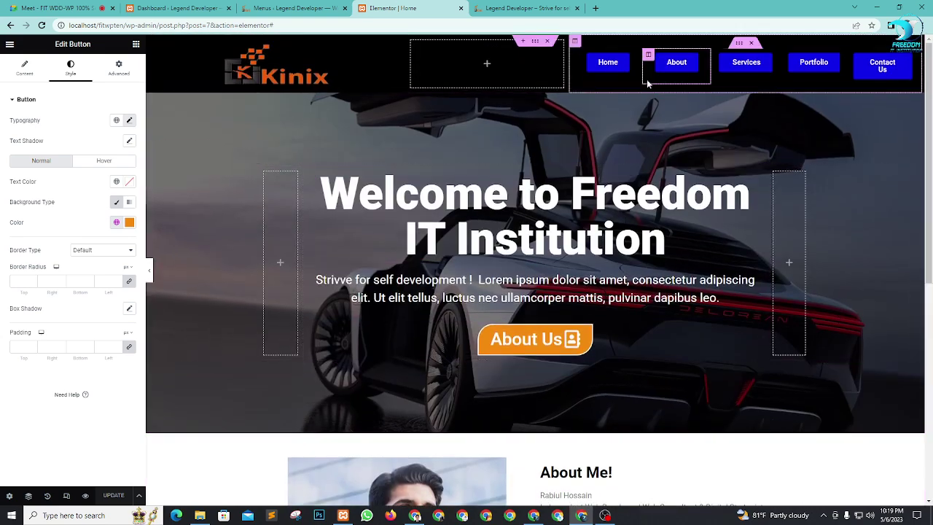
scroll(578, 406, down, 5)
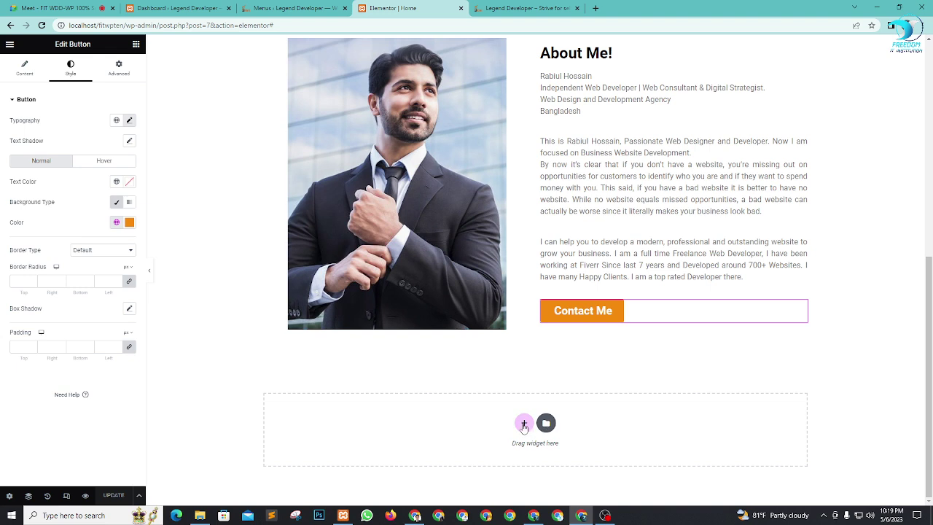
click(528, 423)
scroll(862, 329, down, 1)
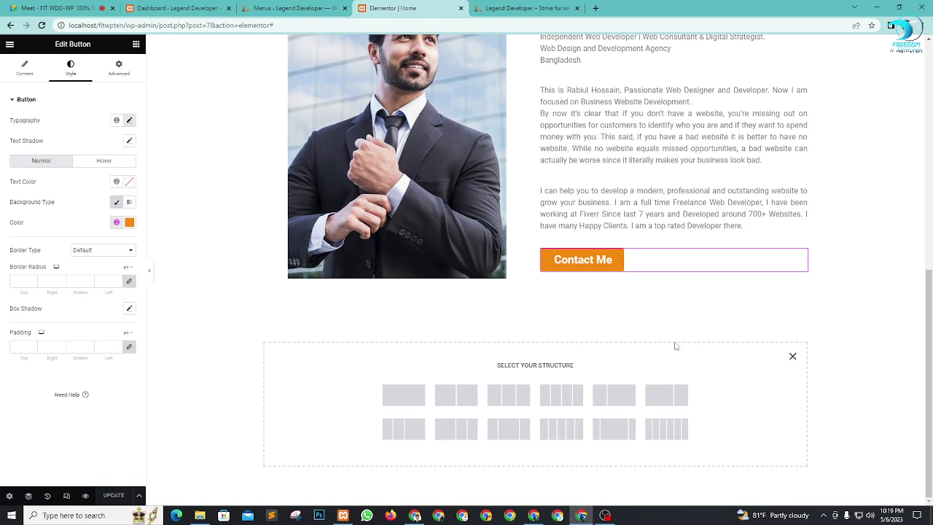
click(507, 395)
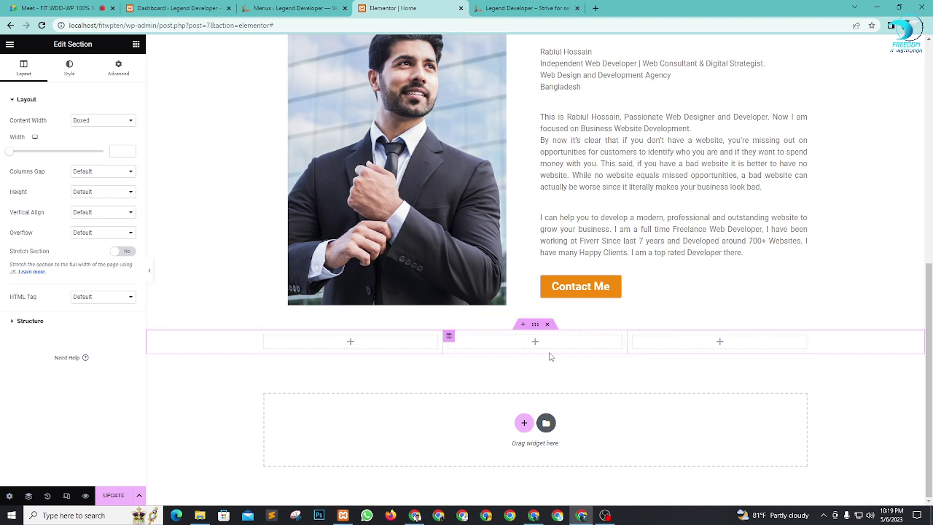
Step: Keep the section content width boxed and give it a 500 px minimum height
click(113, 120)
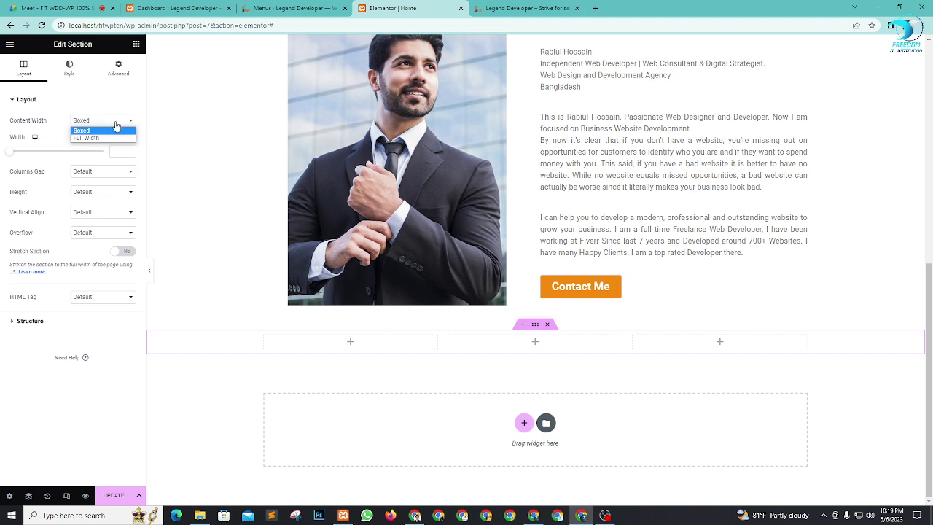
click(113, 127)
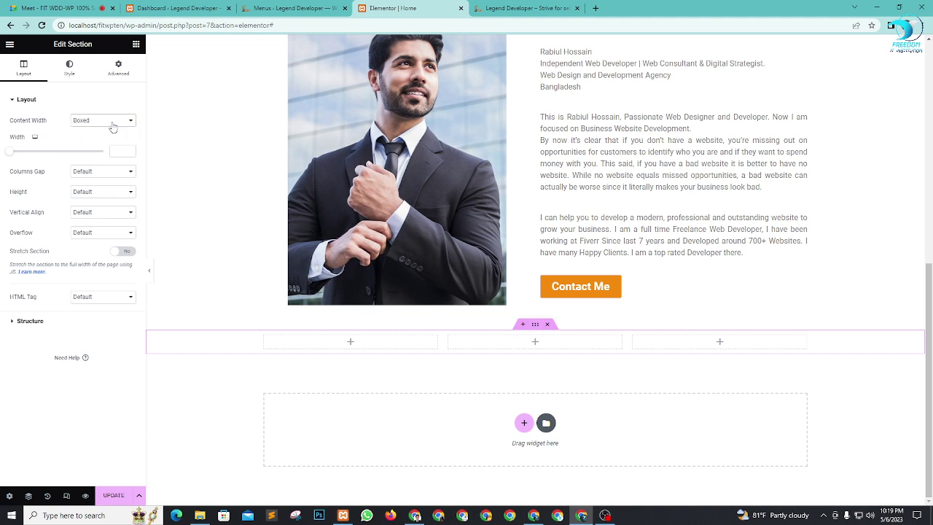
click(96, 191)
click(100, 219)
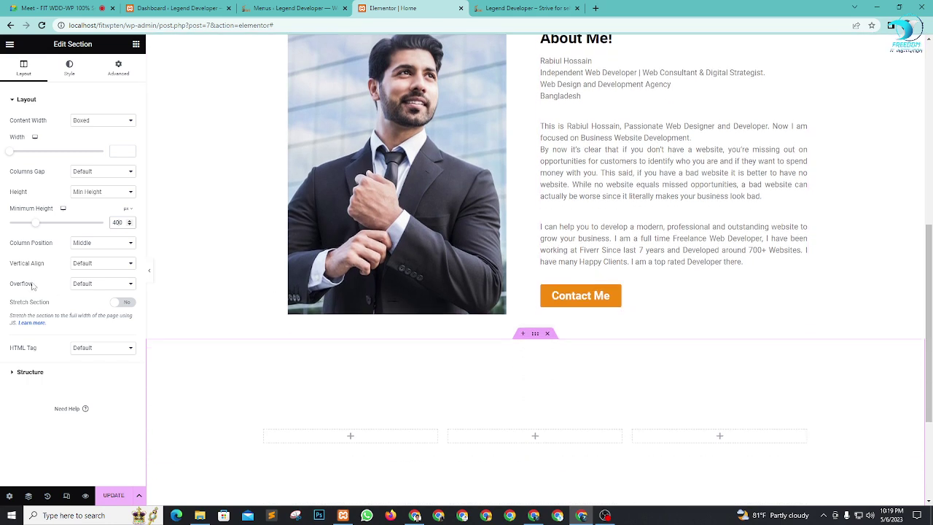
scroll(562, 292, down, 2)
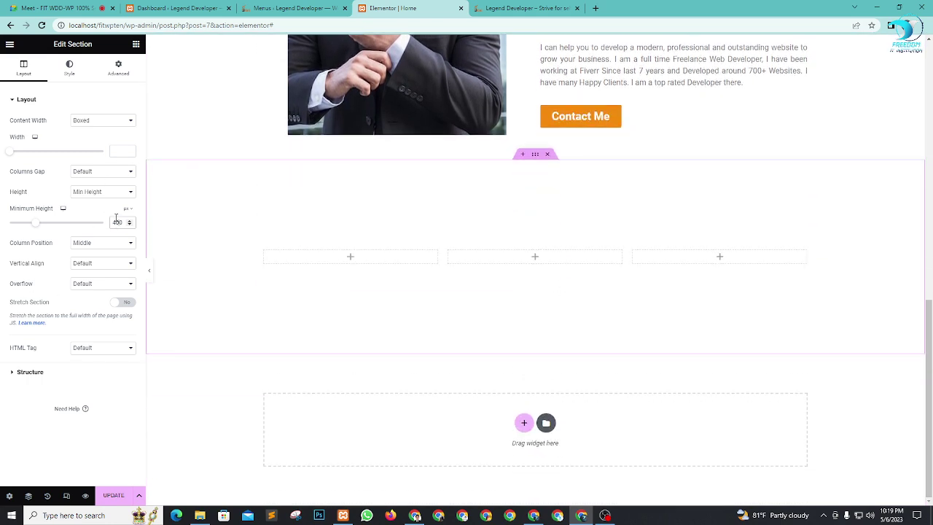
key(BackSpace)
text(5)
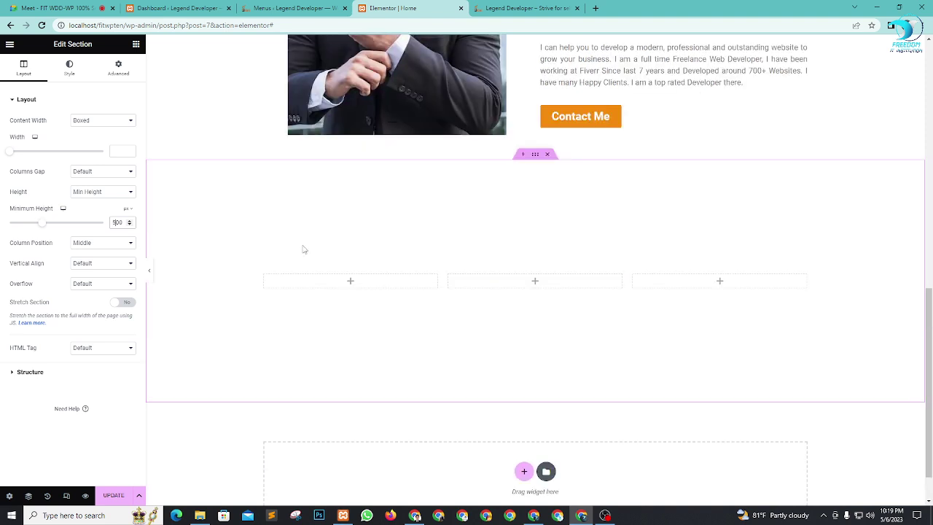
scroll(686, 227, down, 1)
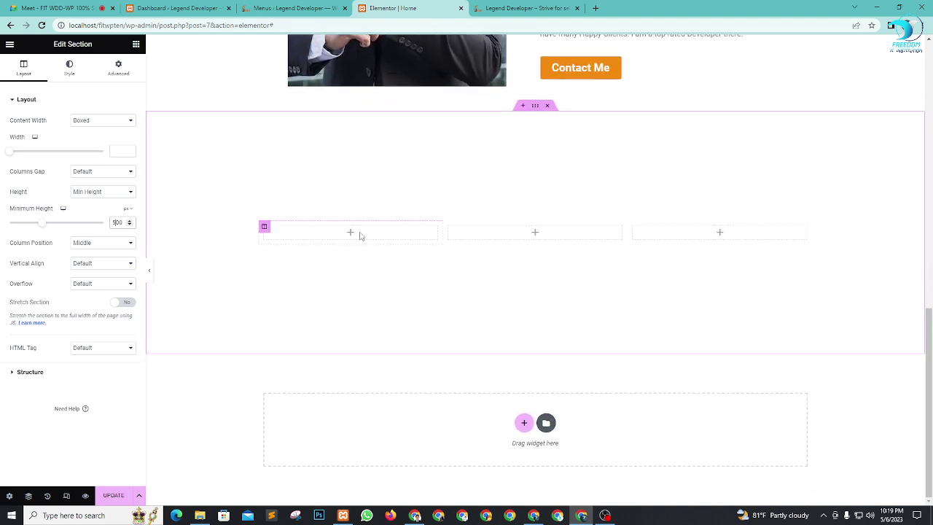
click(136, 45)
Step: Drop an icon widget into the left column and filter its Icon Library to Font Awesome - Solid
scroll(91, 226, down, 1)
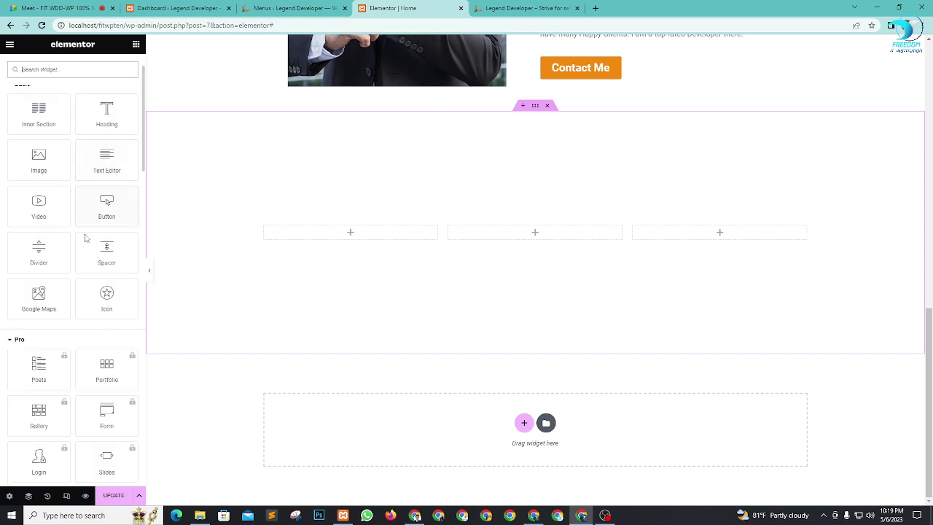
drag(105, 299, 358, 237)
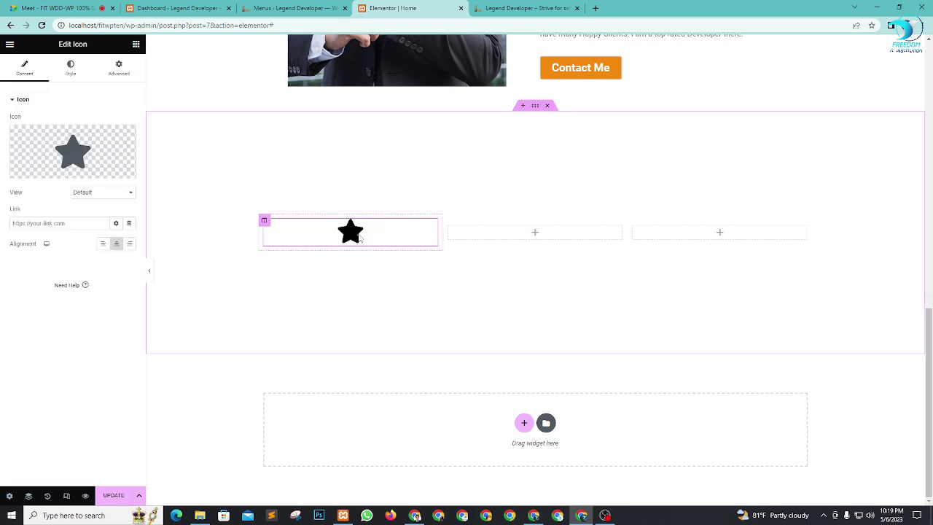
click(94, 166)
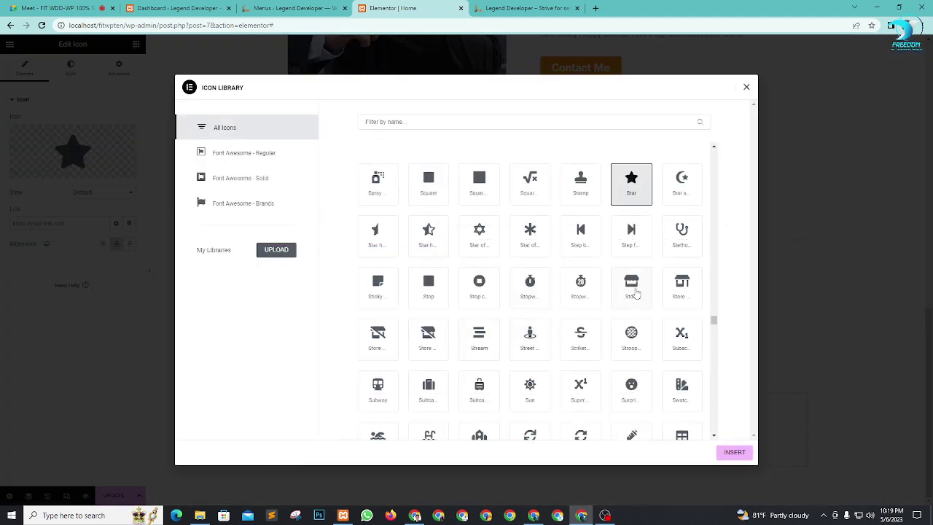
scroll(633, 292, down, 2)
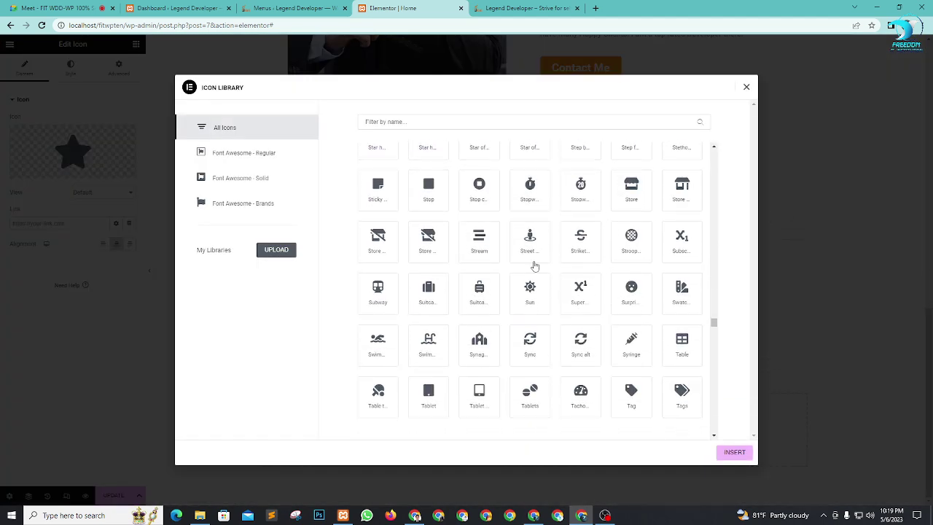
scroll(474, 211, up, 3)
click(434, 121)
text(design)
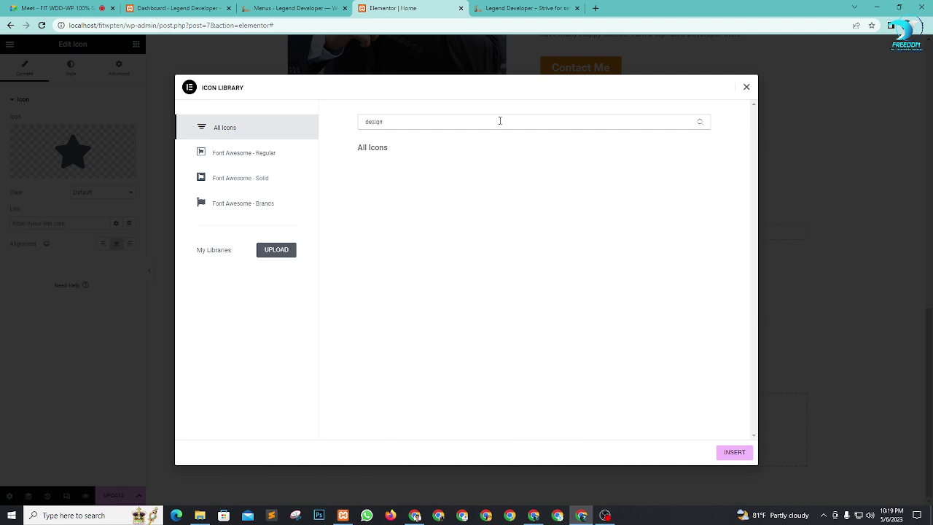
click(302, 154)
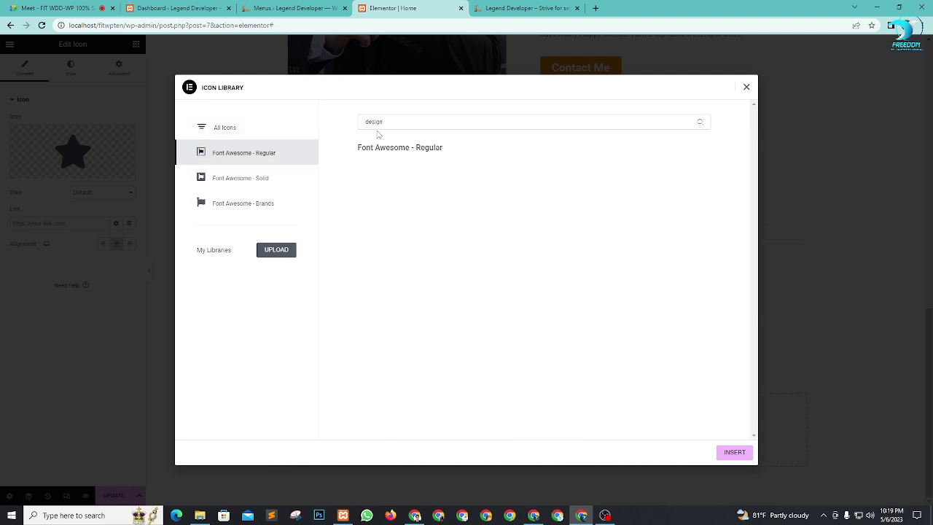
click(260, 182)
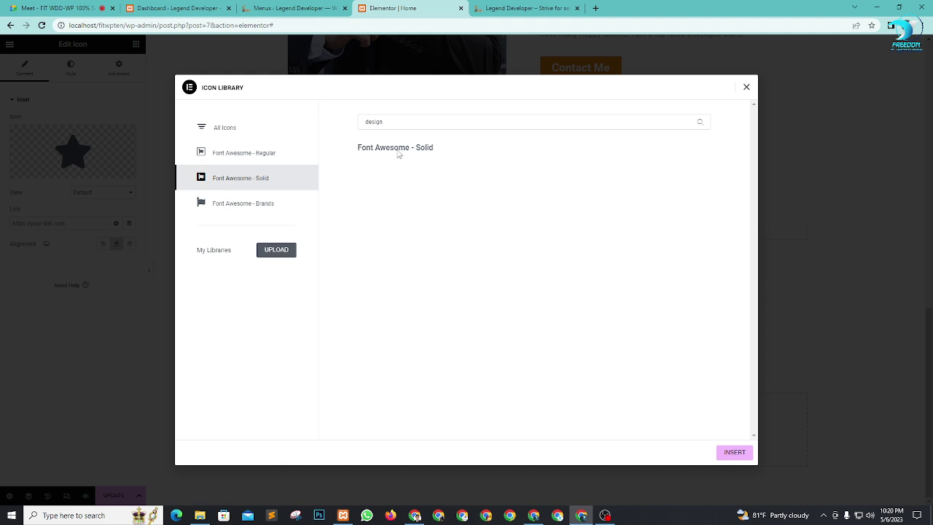
Step: Search 'we' and insert the solid Broadcast Tower icon
click(436, 124)
key(BackSpace)
key(BackSpace)
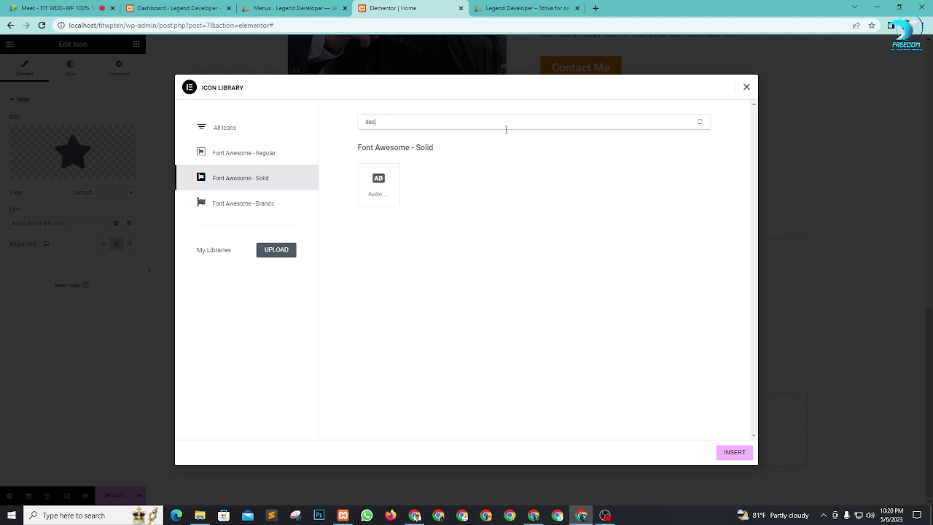
key(BackSpace)
text(wweb)
key(BackSpace)
key(BackSpace)
key(BackSpace)
text(eb)
key(BackSpace)
click(364, 186)
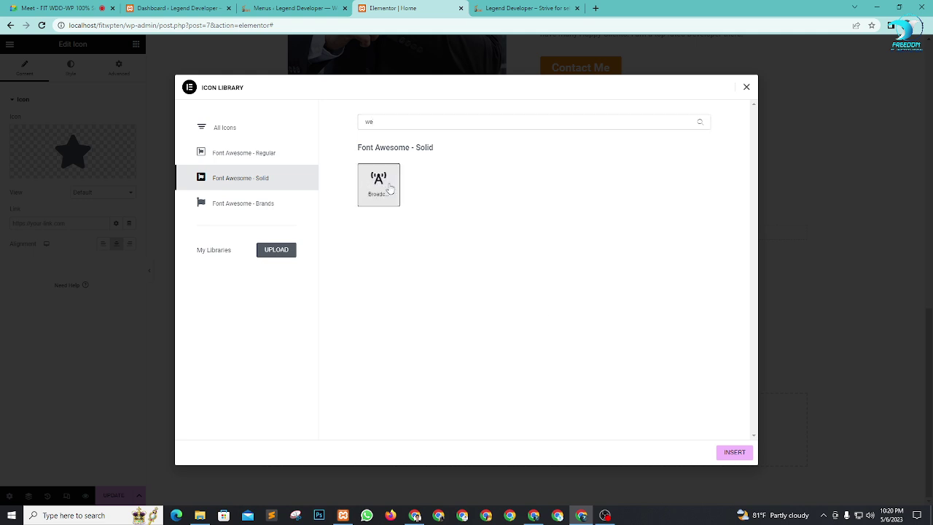
click(734, 452)
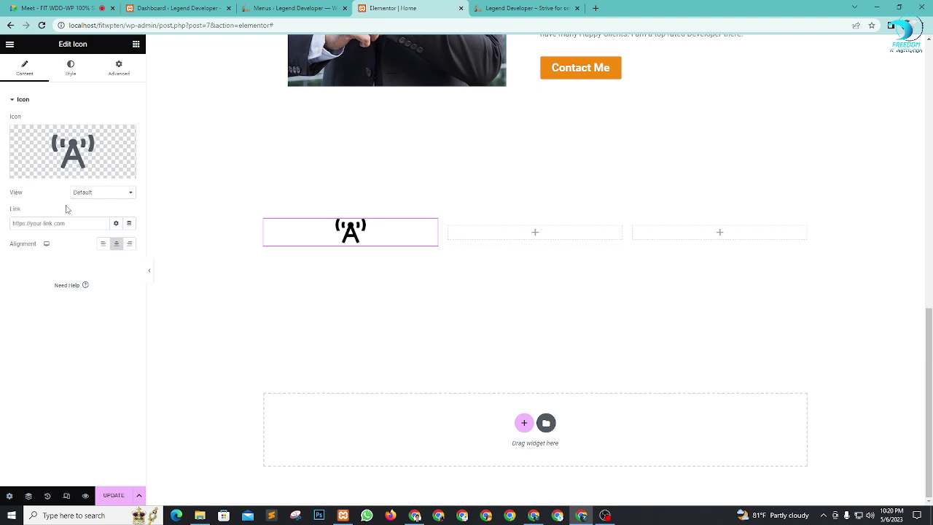
Step: Set the icon view to Stacked with a Circle shape
click(85, 194)
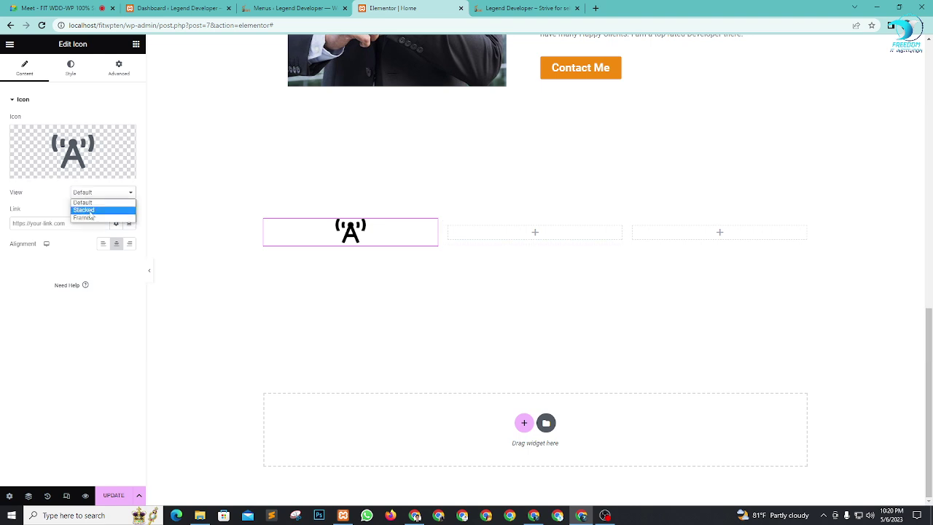
click(89, 211)
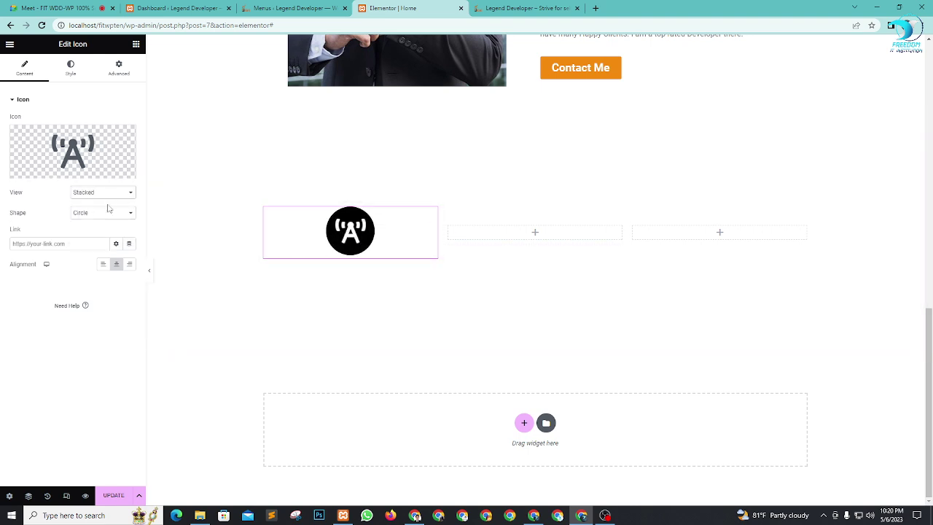
click(108, 211)
click(102, 231)
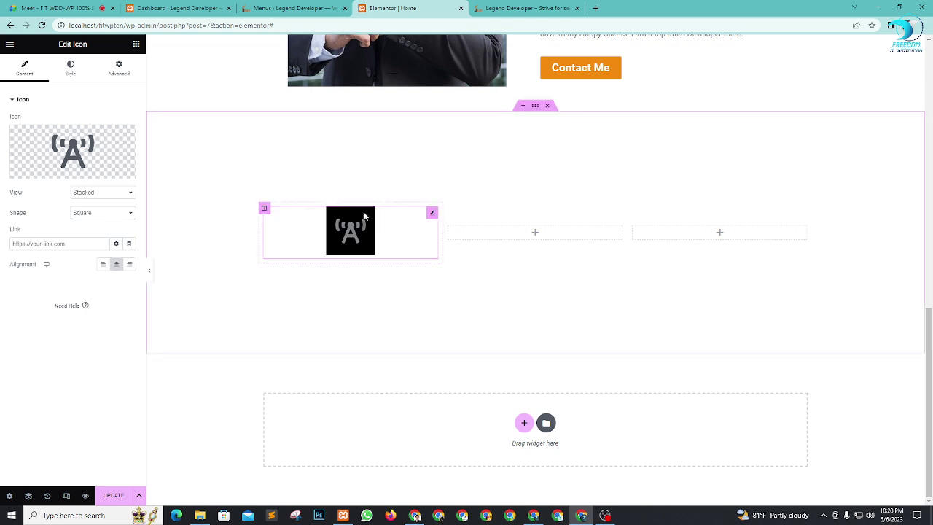
click(98, 213)
click(110, 226)
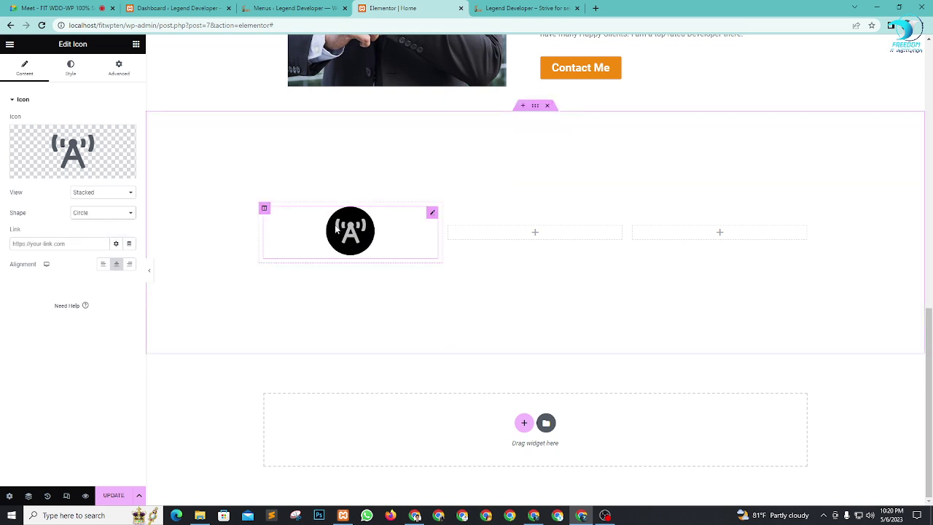
Step: Make the icon circle the orange Secondary colour
click(70, 70)
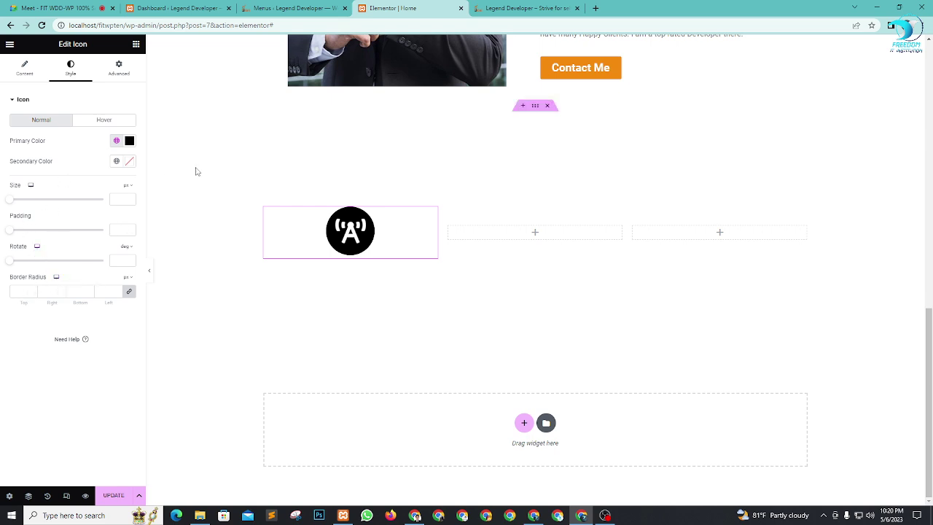
click(116, 141)
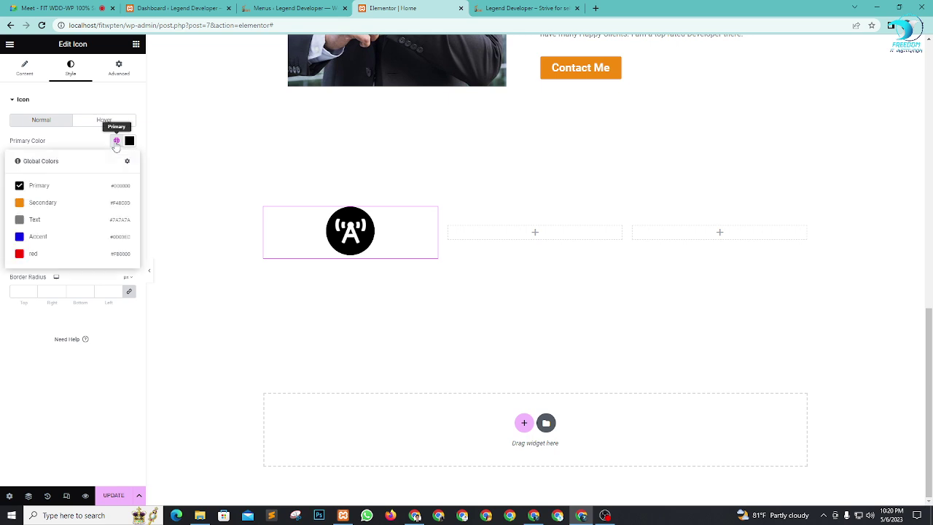
click(42, 202)
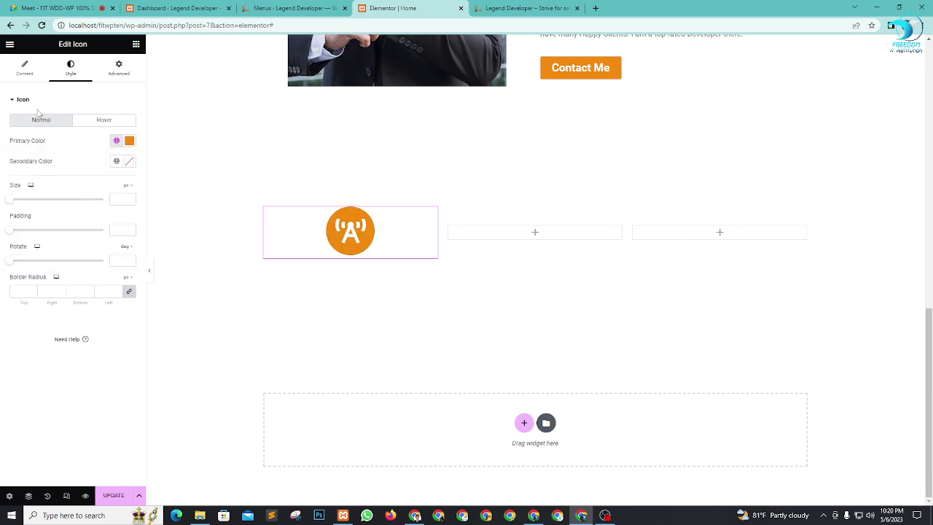
Step: Set the hover colours to a black Primary circle with an orange Secondary symbol
click(99, 120)
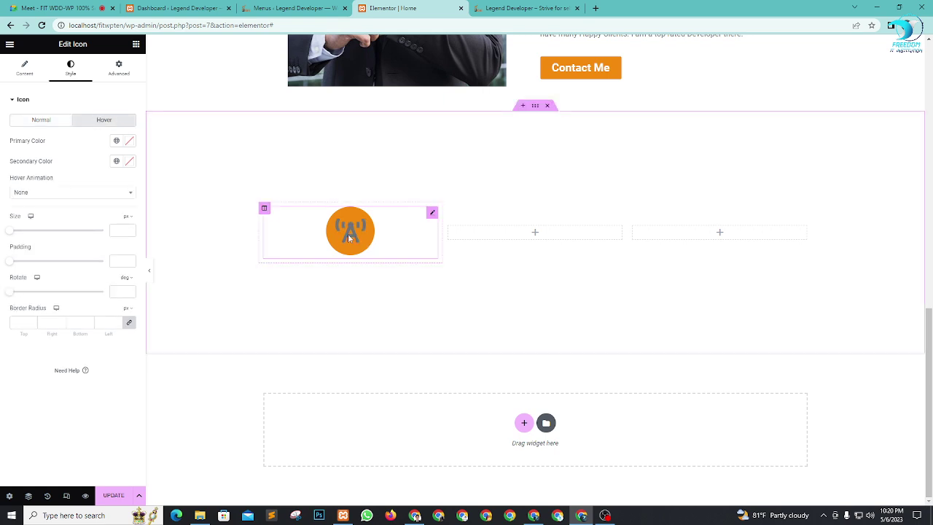
click(117, 140)
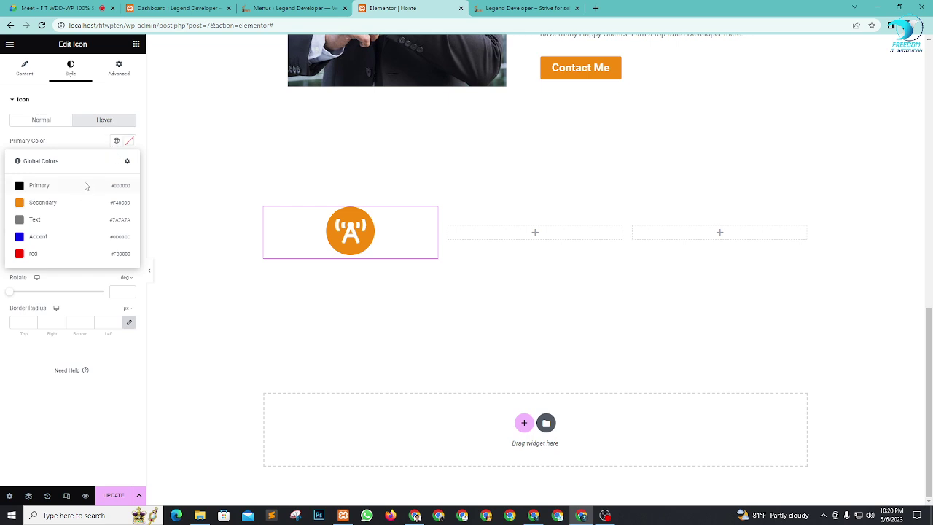
click(85, 185)
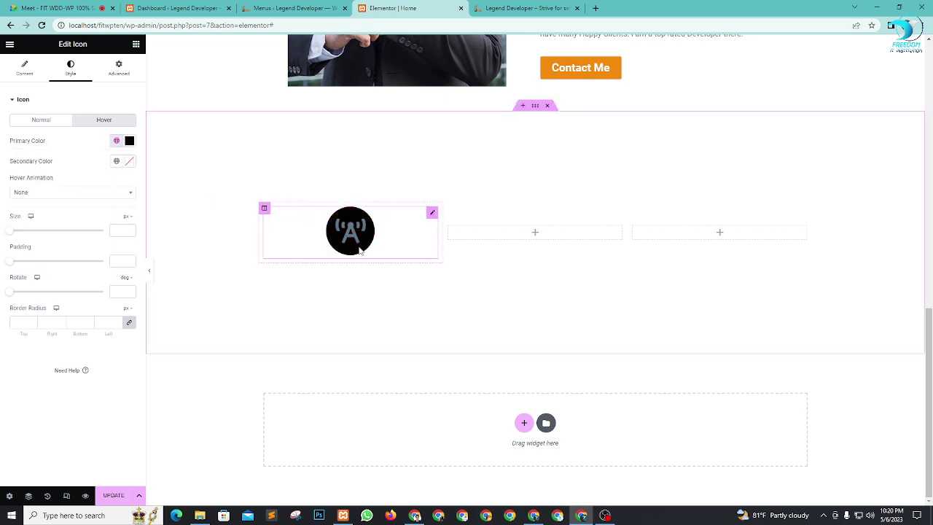
click(116, 161)
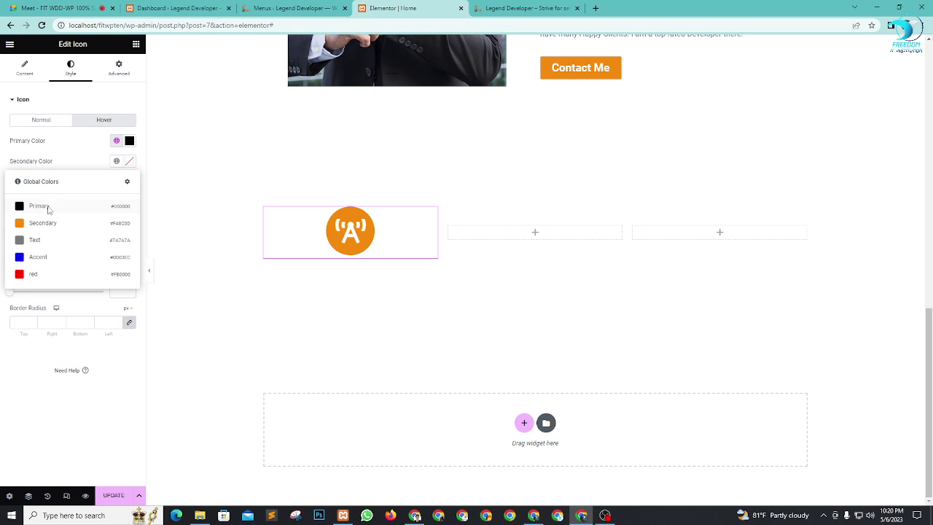
click(49, 209)
click(117, 161)
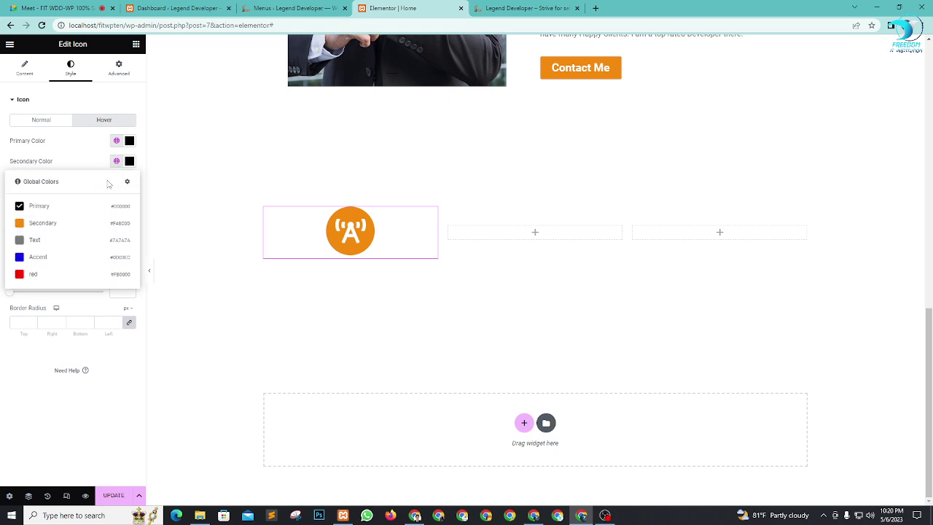
click(41, 226)
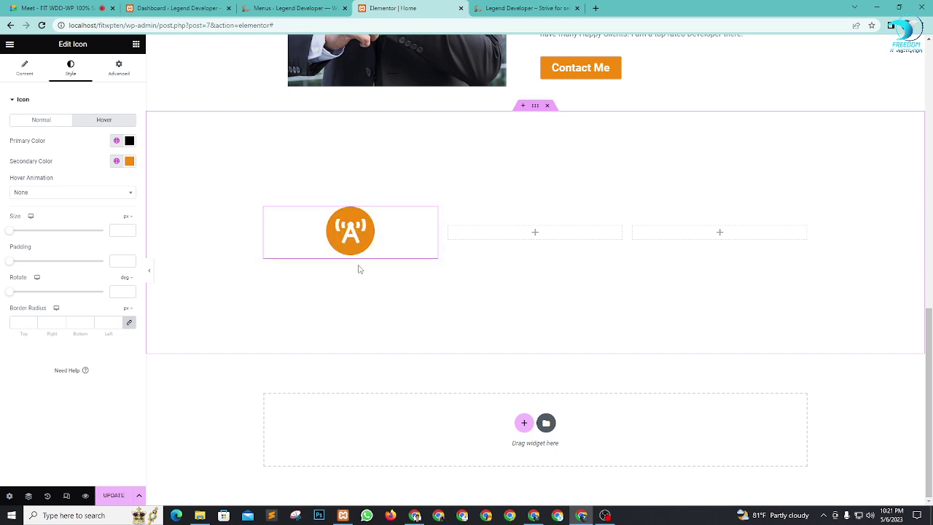
Step: Make the normal-state symbol black Primary on the orange circle
click(51, 121)
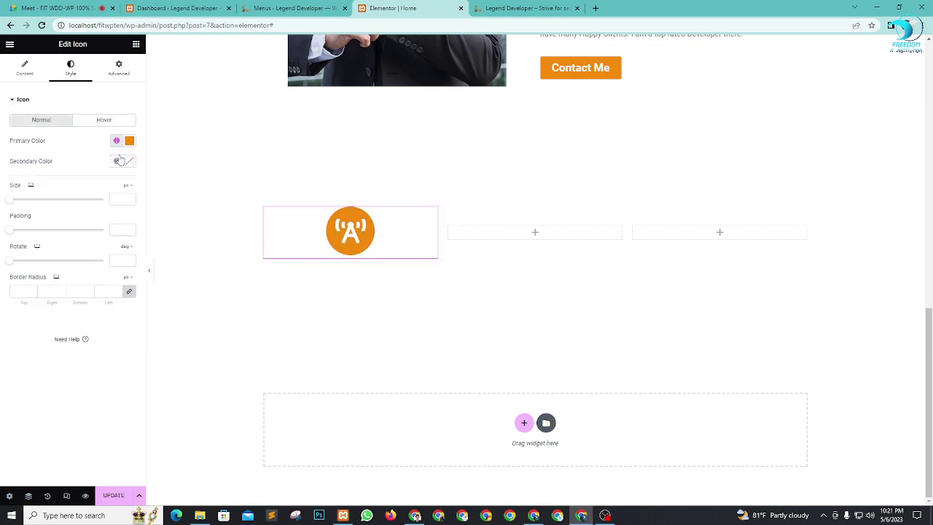
click(117, 160)
click(31, 211)
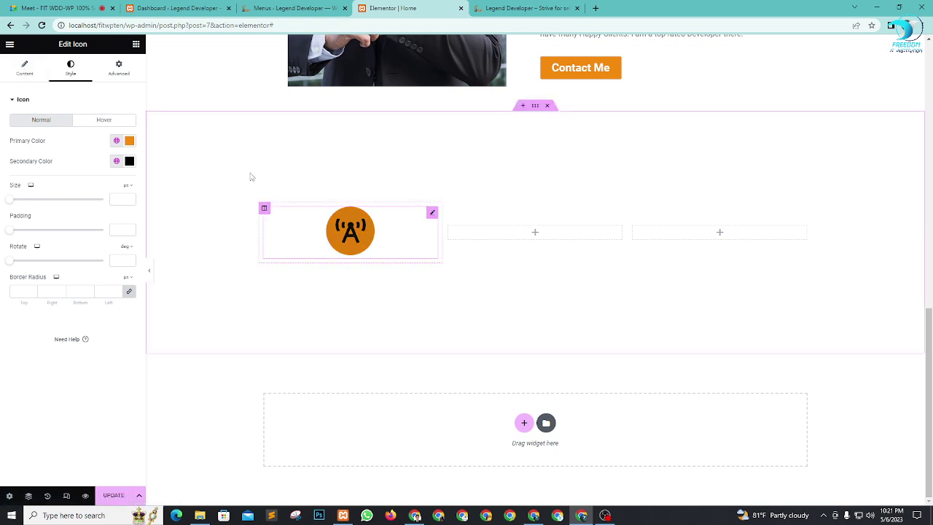
Step: Switch to the Google Meet call, mute a participant for everyone, and return to Elementor
click(11, 6)
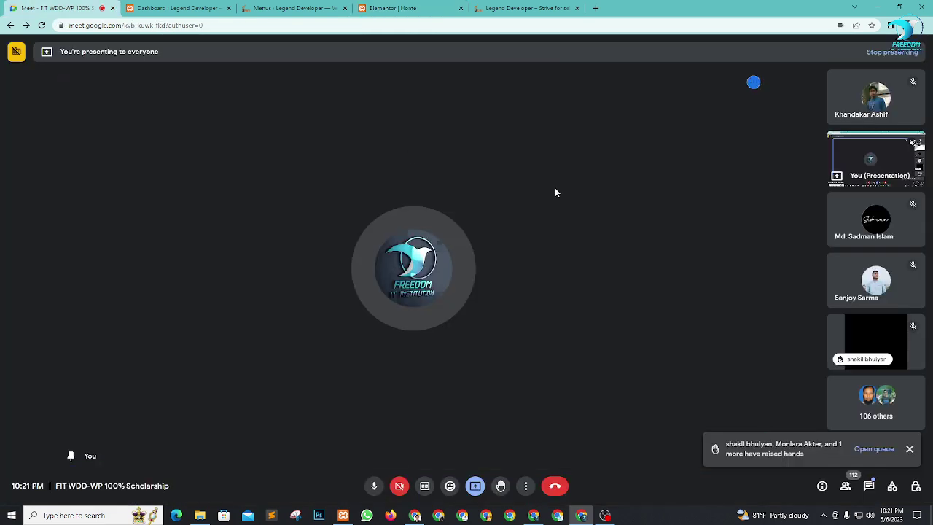
click(876, 219)
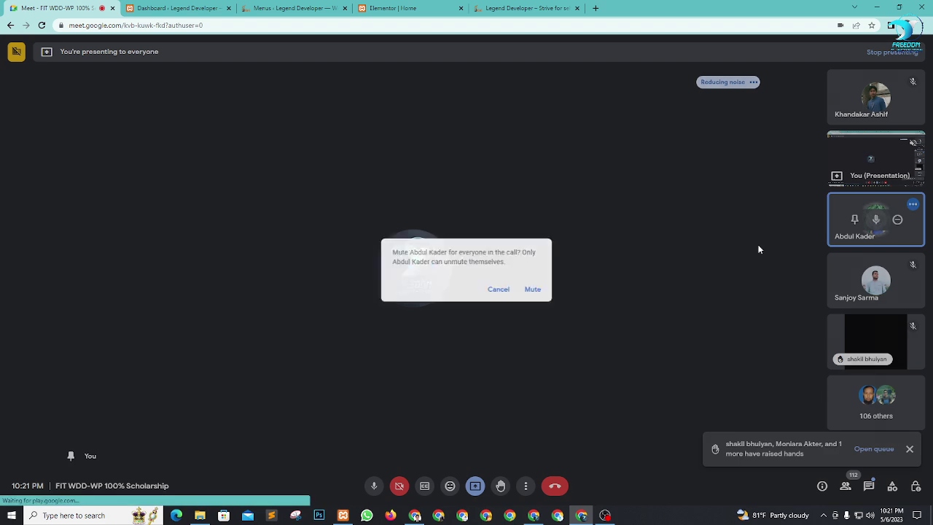
click(536, 291)
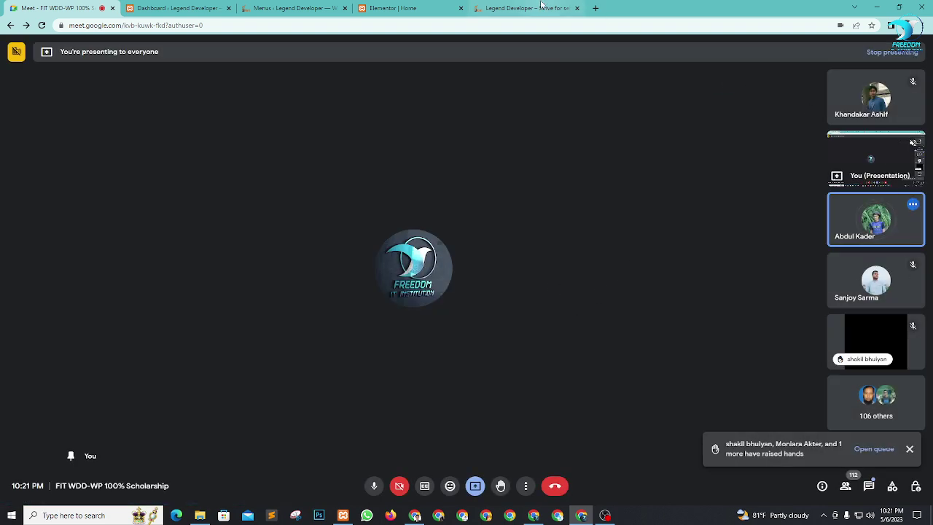
click(390, 8)
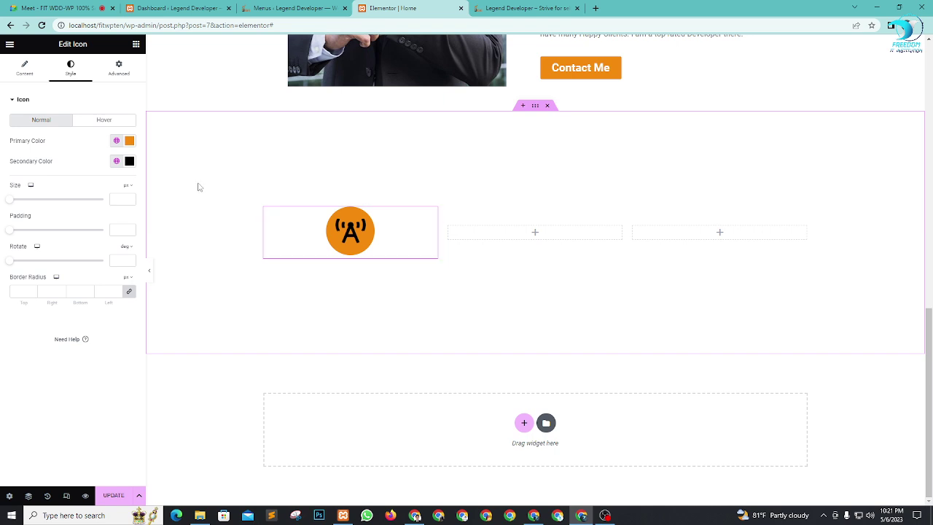
Step: Shrink the icon to size 29 and add a centred 'Web Design' heading beneath it
drag(12, 202, 21, 202)
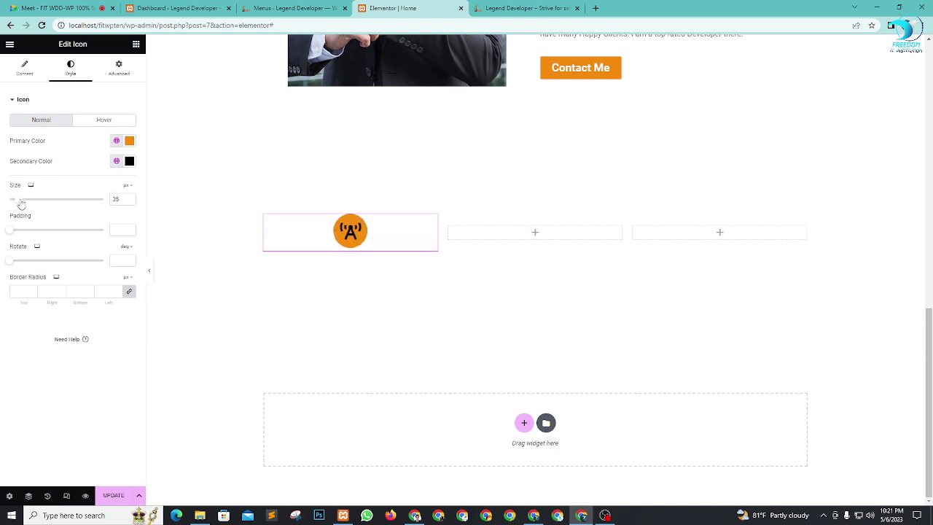
click(137, 44)
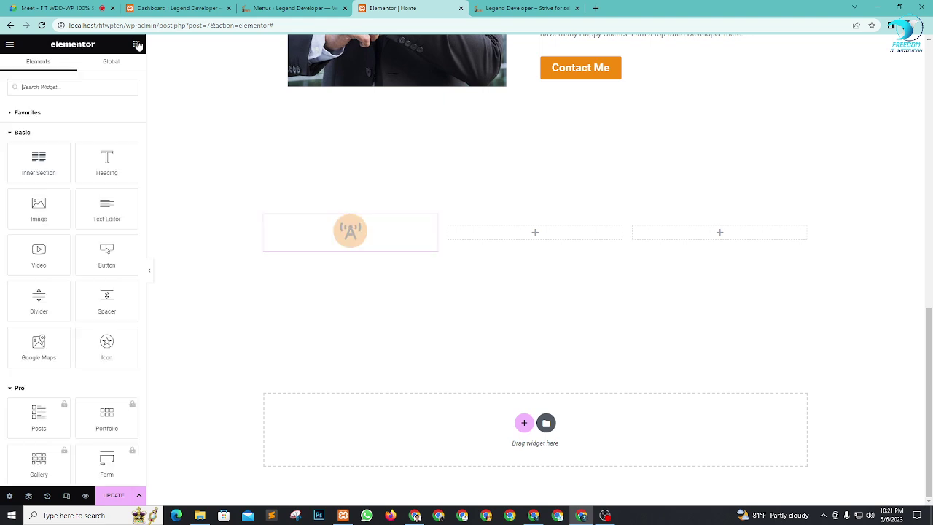
drag(106, 161, 358, 258)
drag(90, 131, 2, 129)
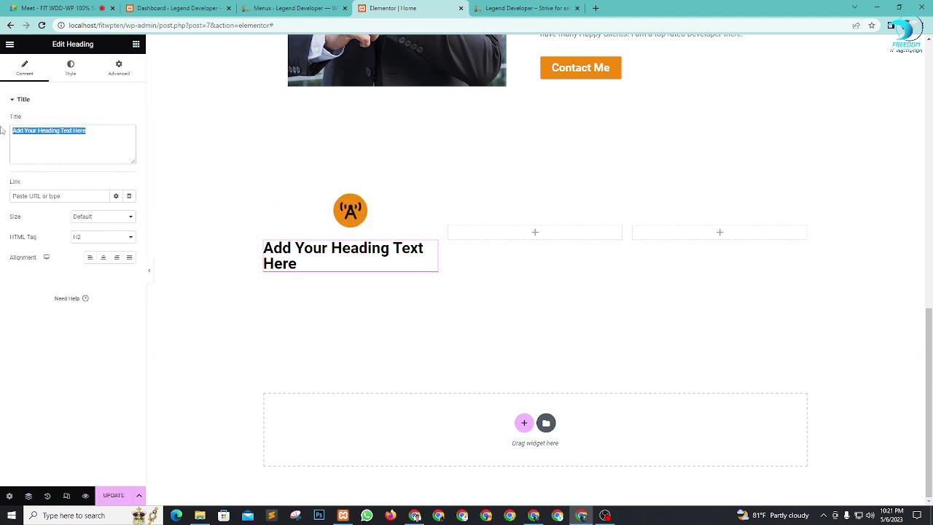
text(Web D)
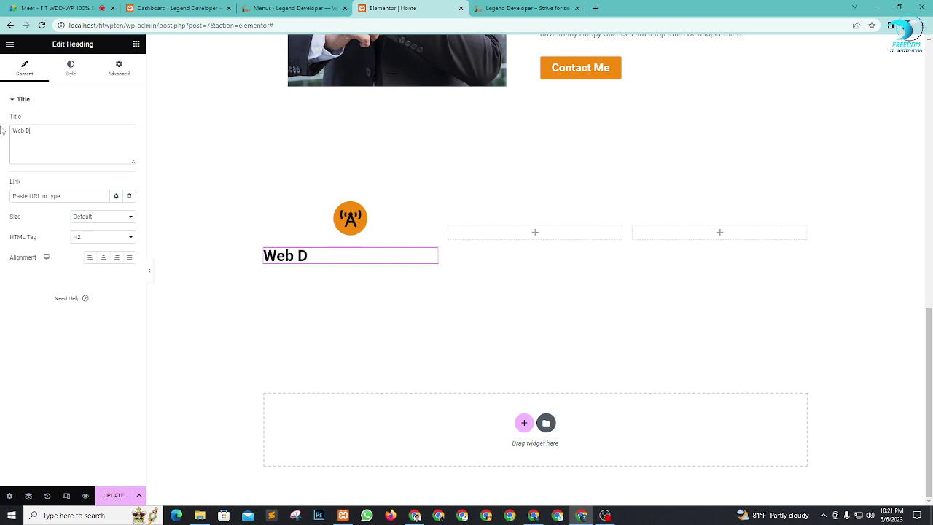
text(esign)
click(102, 257)
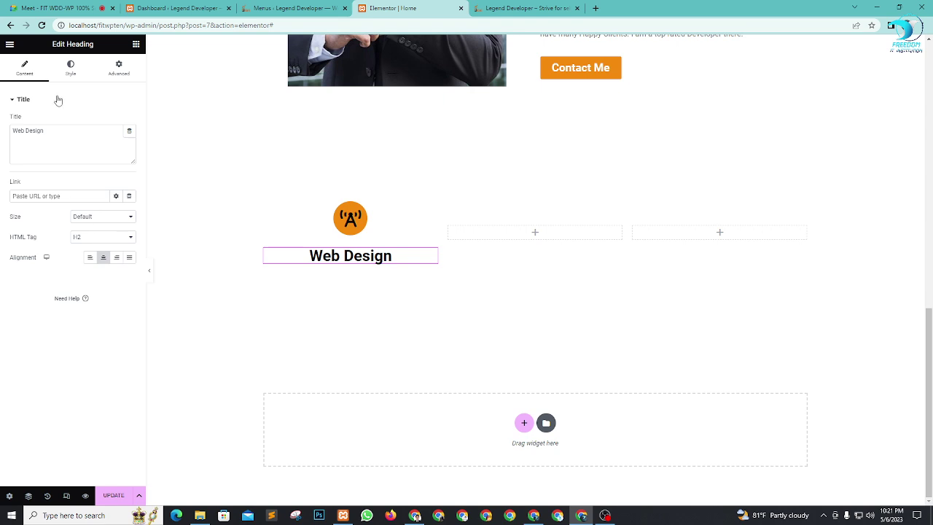
Step: Set the Web Design heading to 30 px with Medium (500) weight
click(71, 69)
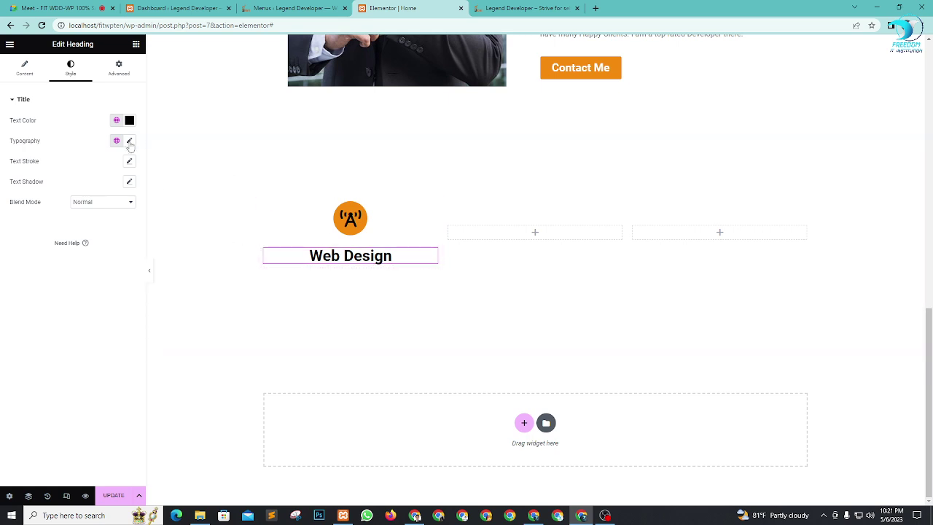
click(130, 141)
click(20, 217)
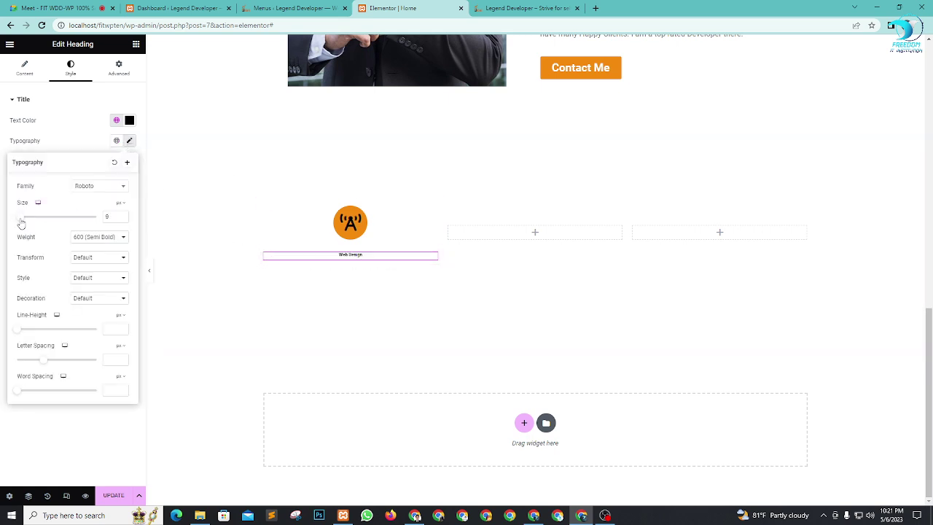
drag(21, 222, 31, 227)
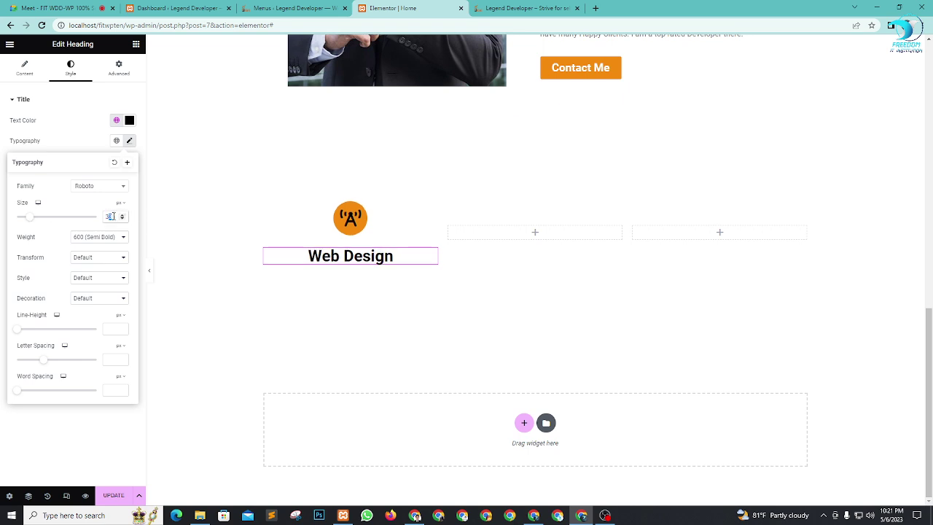
text(30)
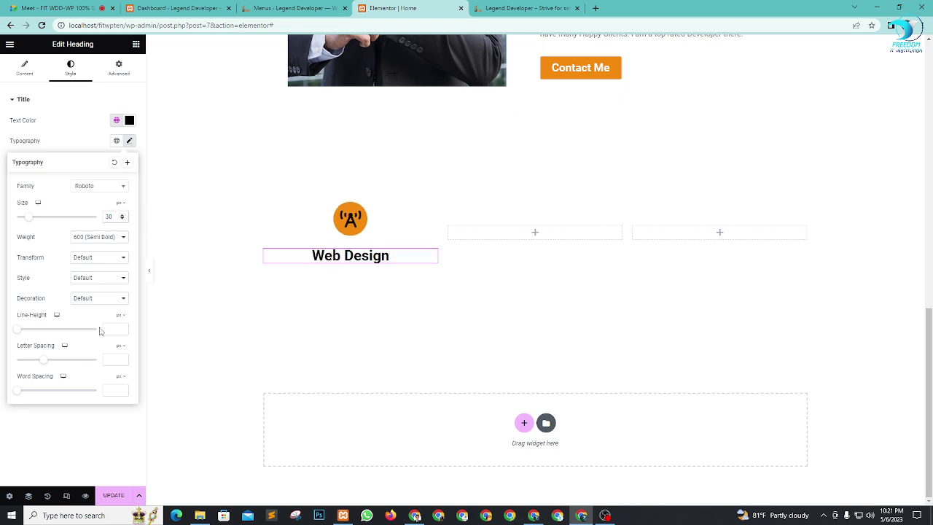
click(102, 259)
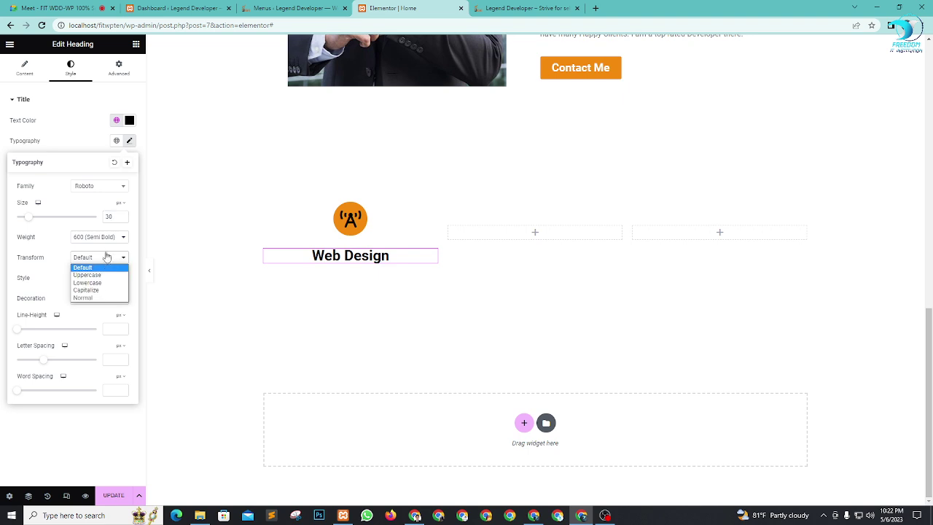
click(109, 240)
click(92, 270)
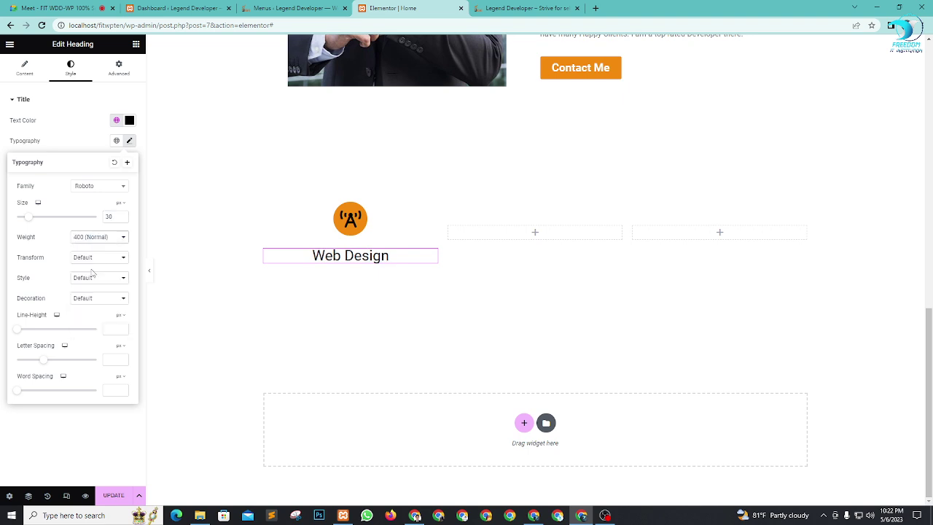
click(98, 239)
click(93, 279)
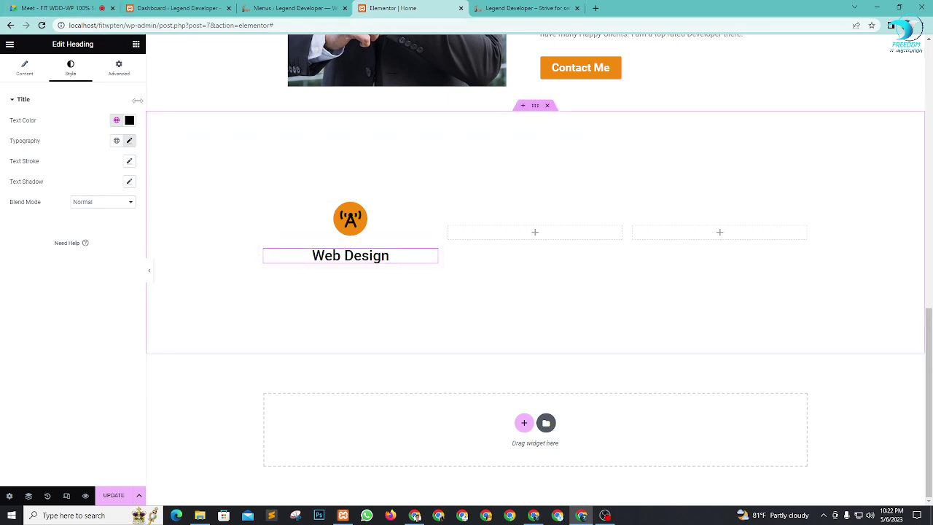
Step: Add a Text Editor widget below the Web Design heading
click(137, 44)
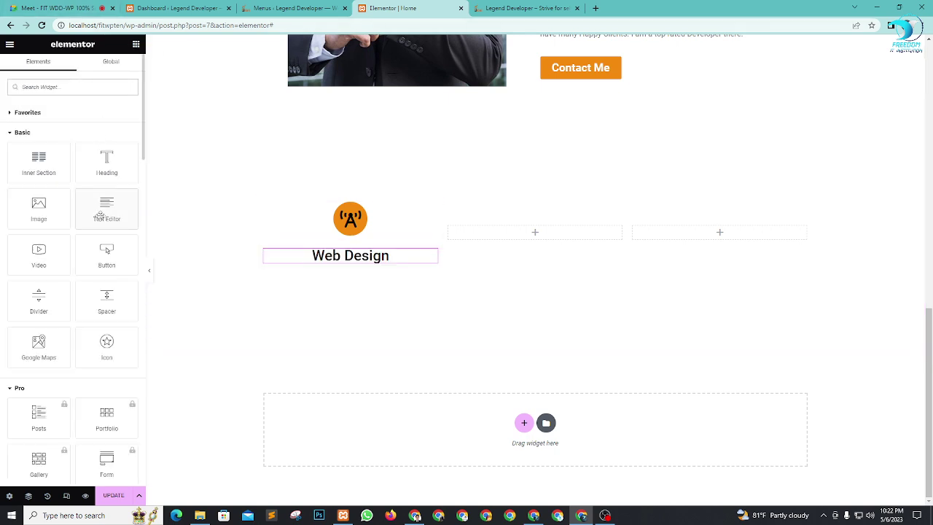
drag(104, 206, 337, 255)
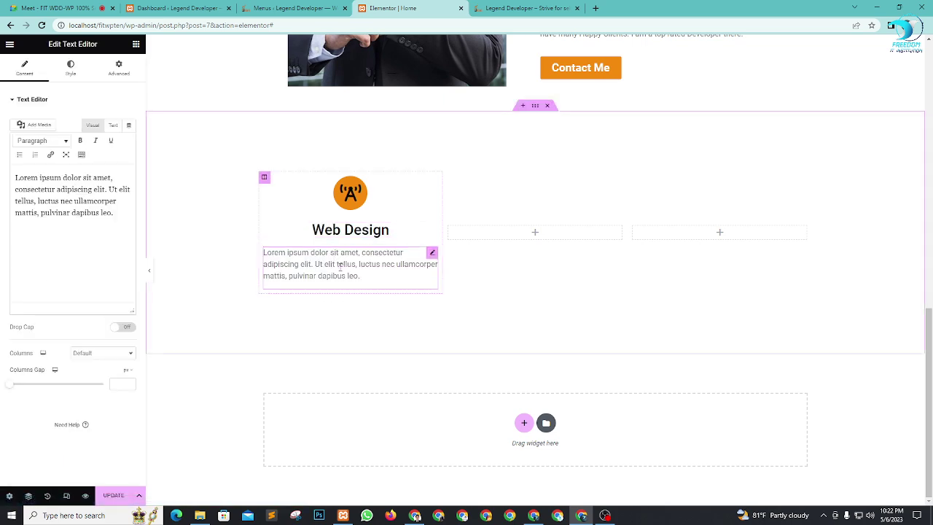
key(alt+Tab)
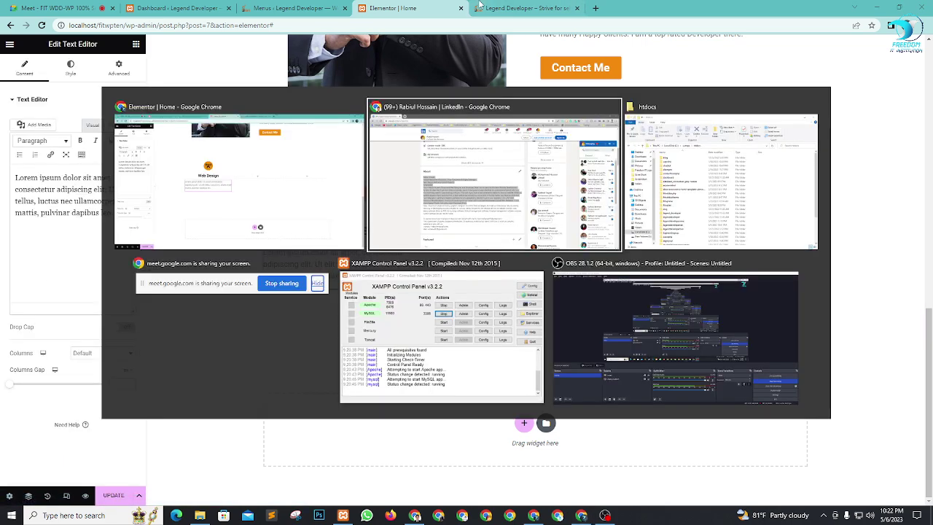
Step: Copy the 'I have built a team' paragraph from the LinkedIn About section, then return to Elementor
click(406, 306)
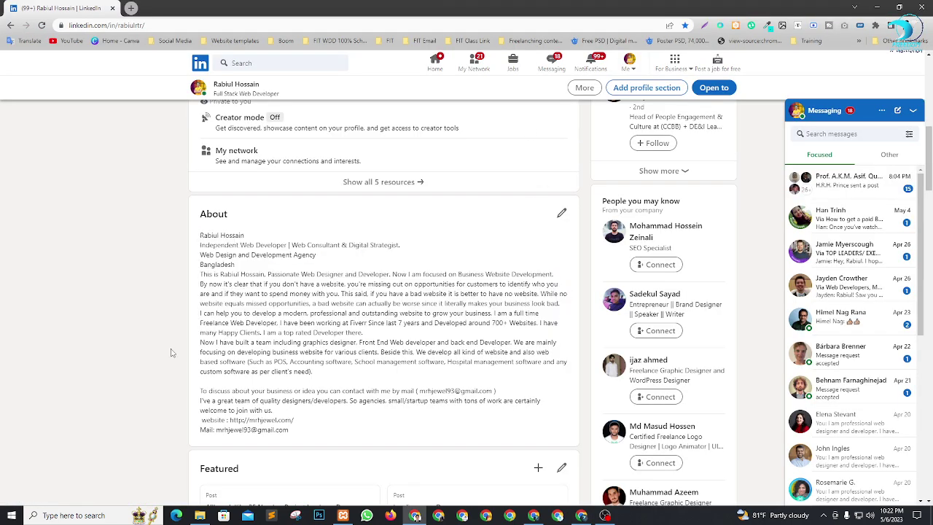
drag(215, 343, 320, 372)
key(ctrl+c)
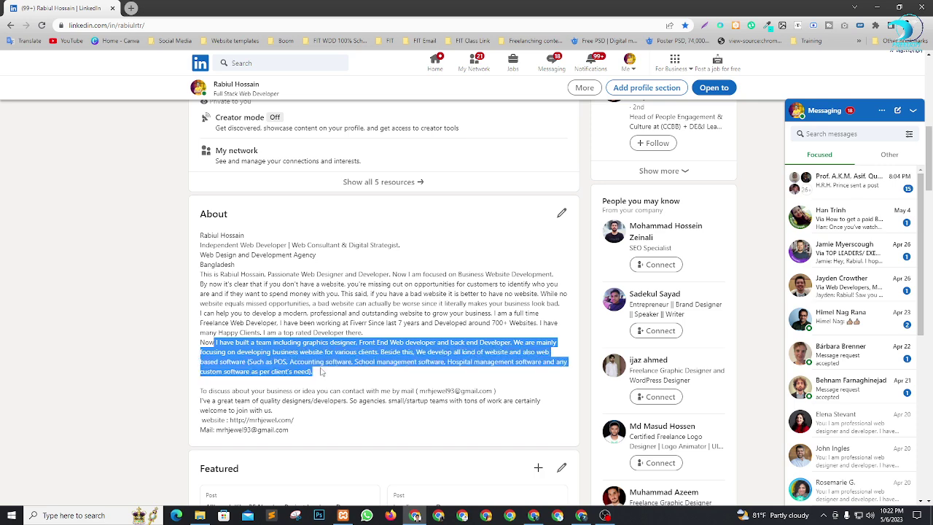
right_click(322, 365)
click(346, 374)
key(alt+Tab)
Step: Replace the placeholder with the pasted team paragraph, ending it with a period after 'POS'
click(77, 222)
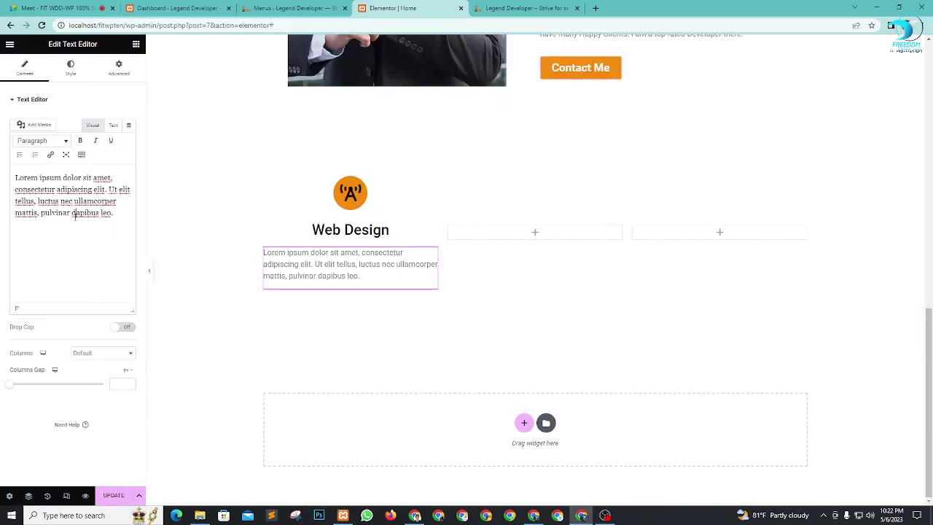
key(ctrl+a)
key(ctrl+v)
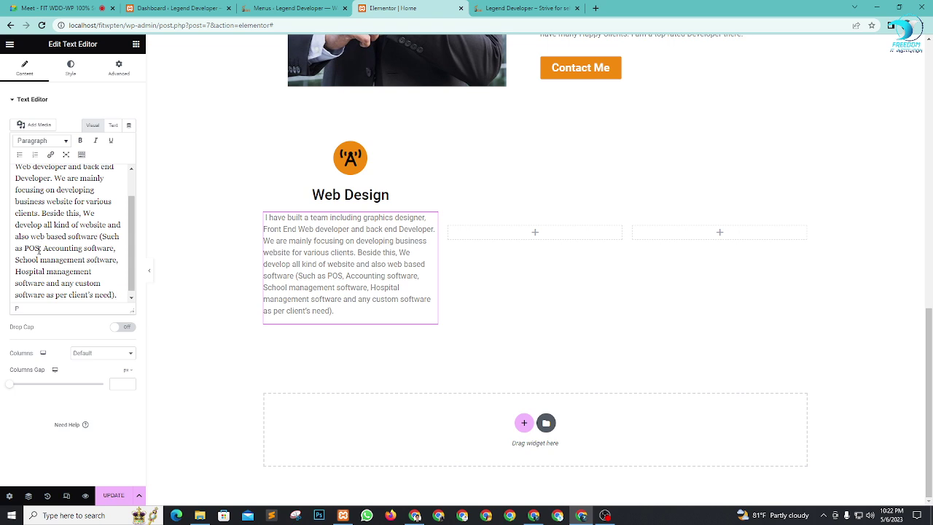
drag(39, 247, 146, 304)
text(.)
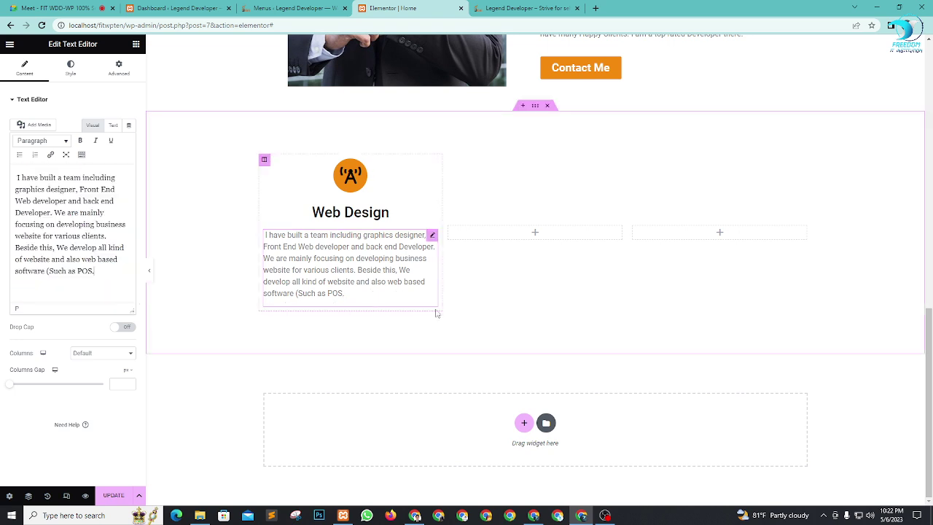
Step: Centre the paragraph and set its text colour to black #000000
click(70, 65)
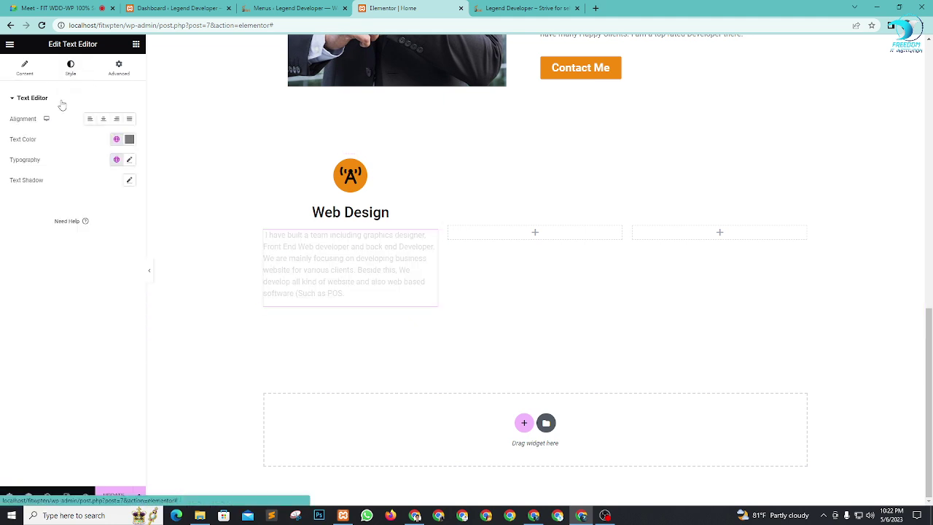
click(104, 121)
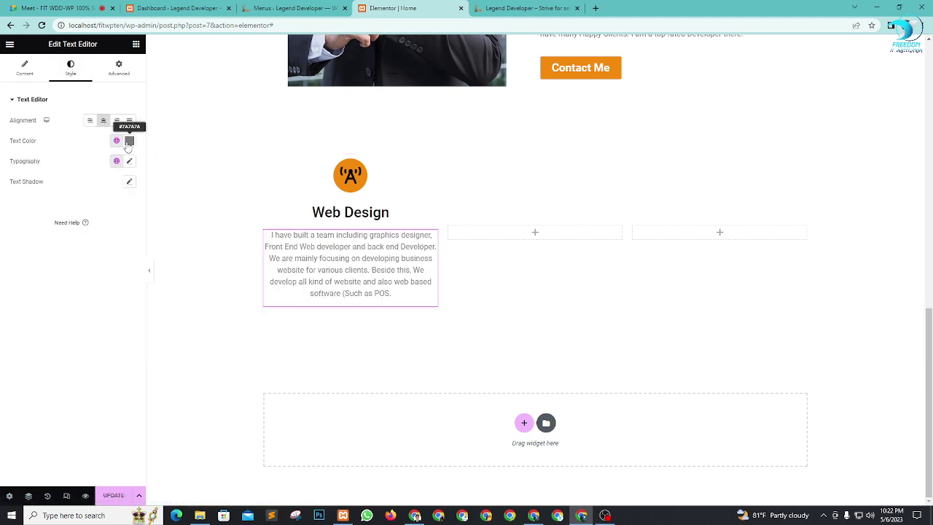
click(116, 141)
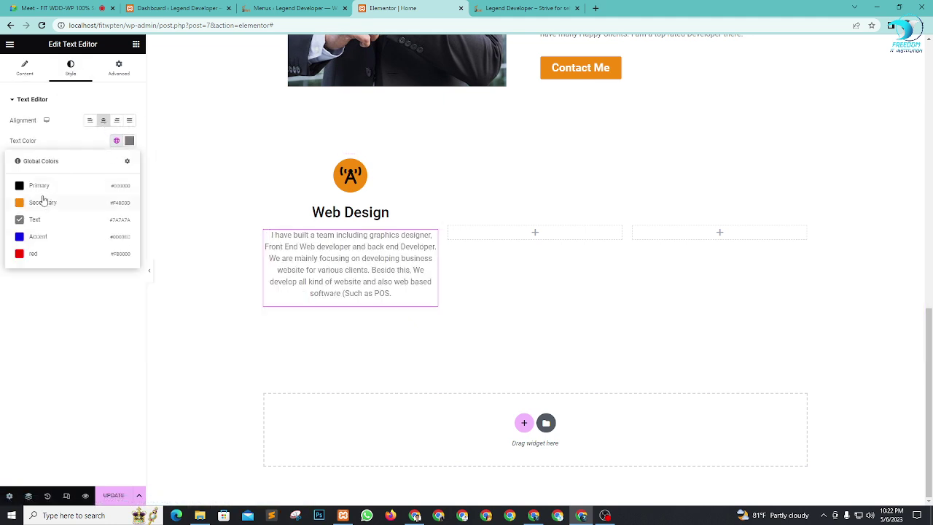
click(129, 141)
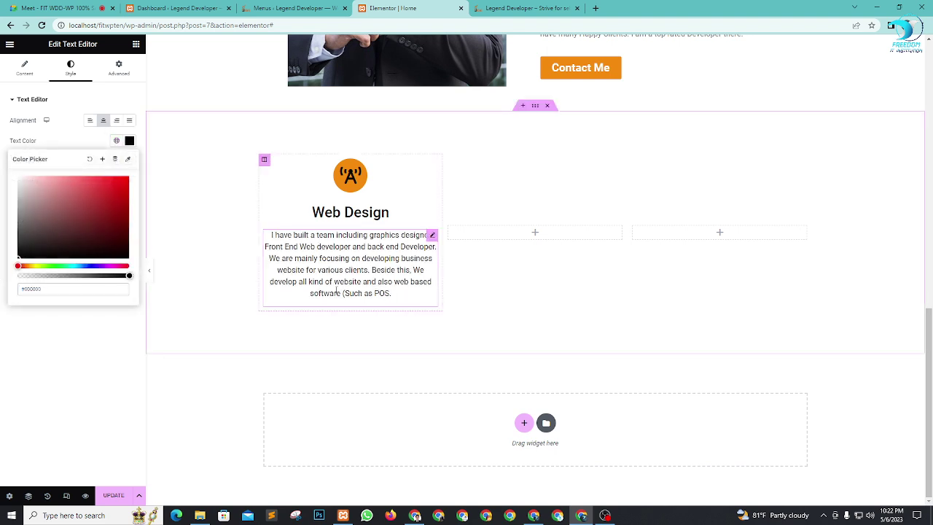
click(43, 354)
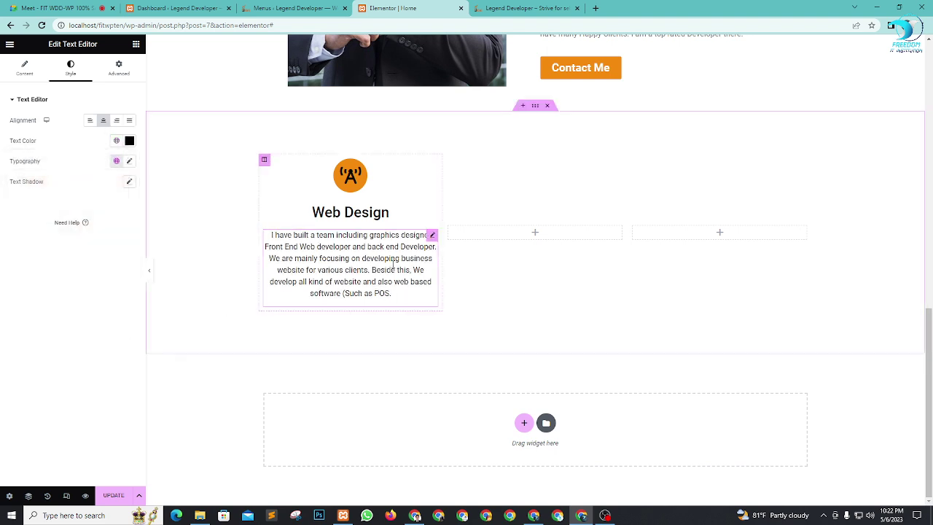
Step: Add a centred button labelled 'Buy Now' below the Web Design paragraph
click(136, 45)
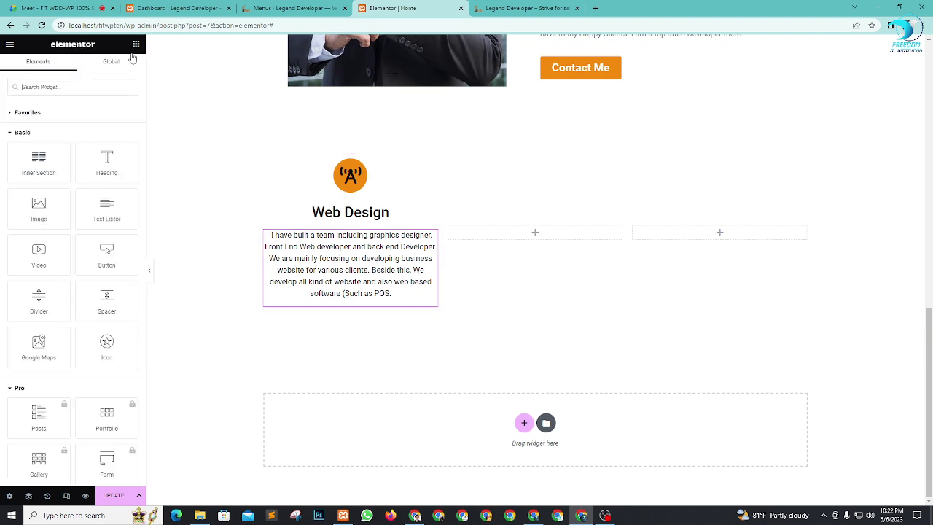
drag(107, 253, 377, 291)
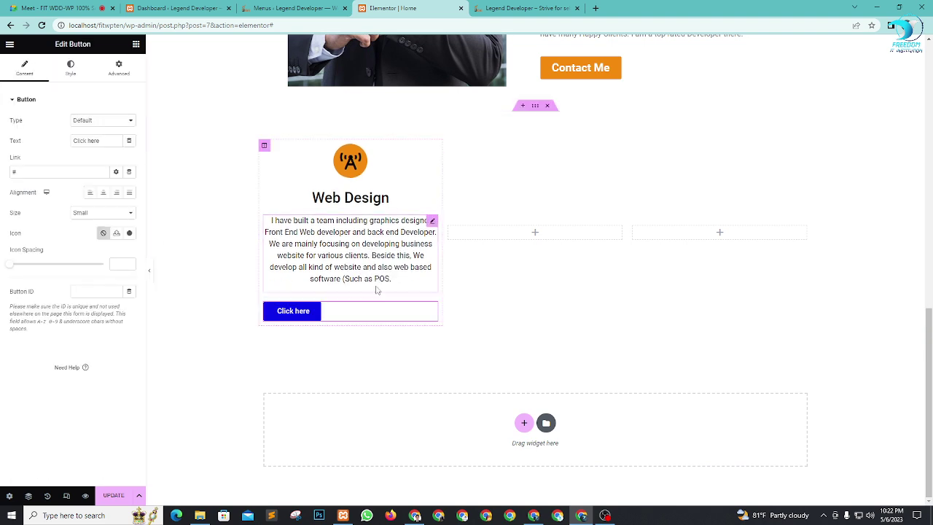
click(103, 192)
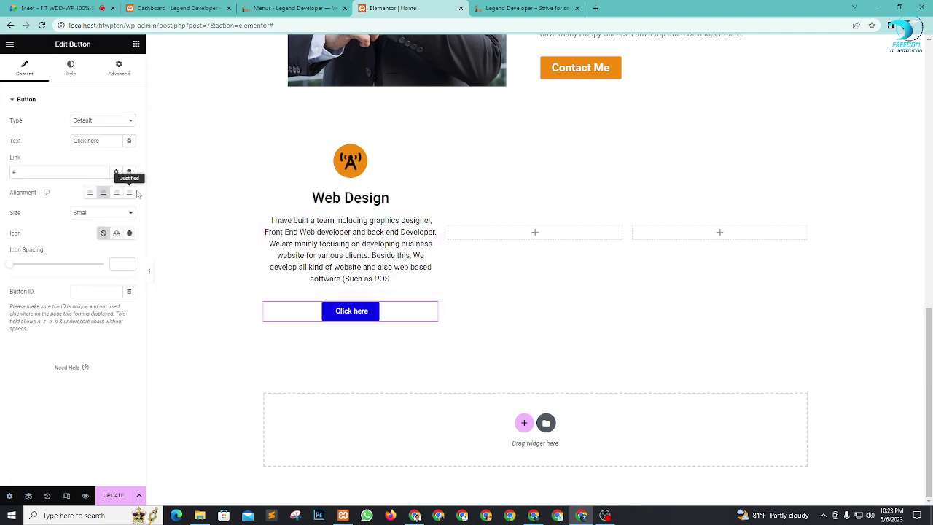
drag(107, 141, 2, 144)
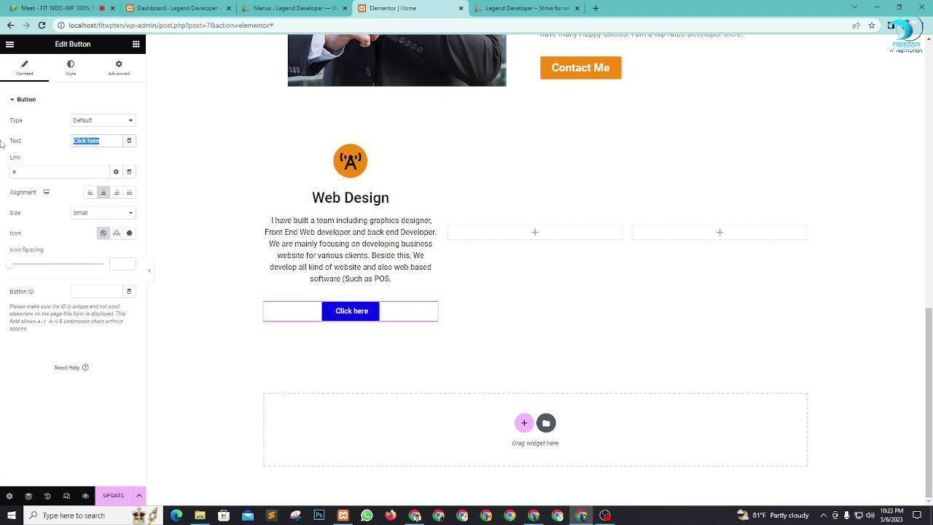
text(Buy)
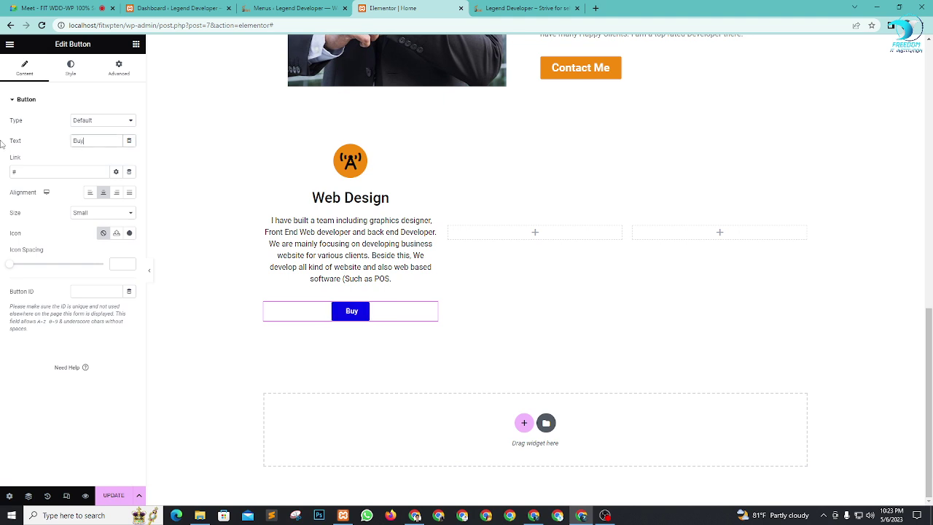
text( Now)
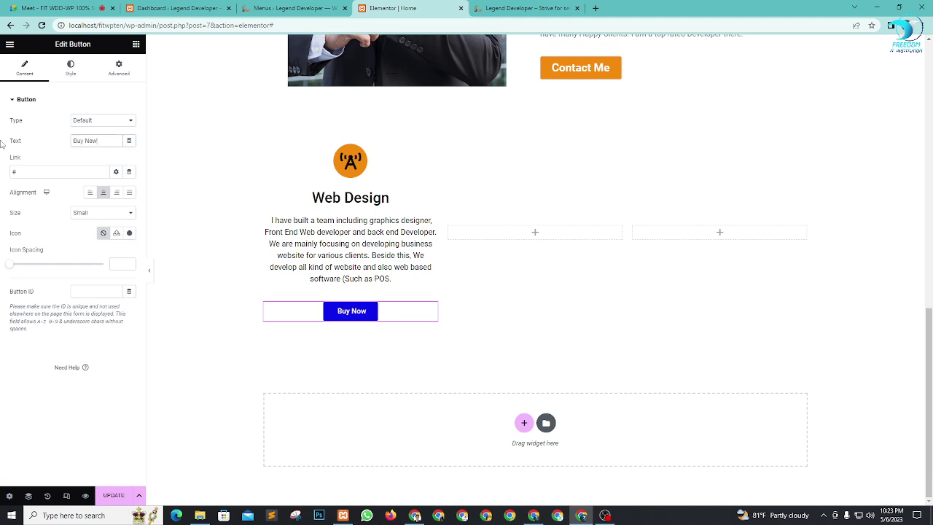
Step: Give the Buy Now button the orange Secondary background colour
click(70, 68)
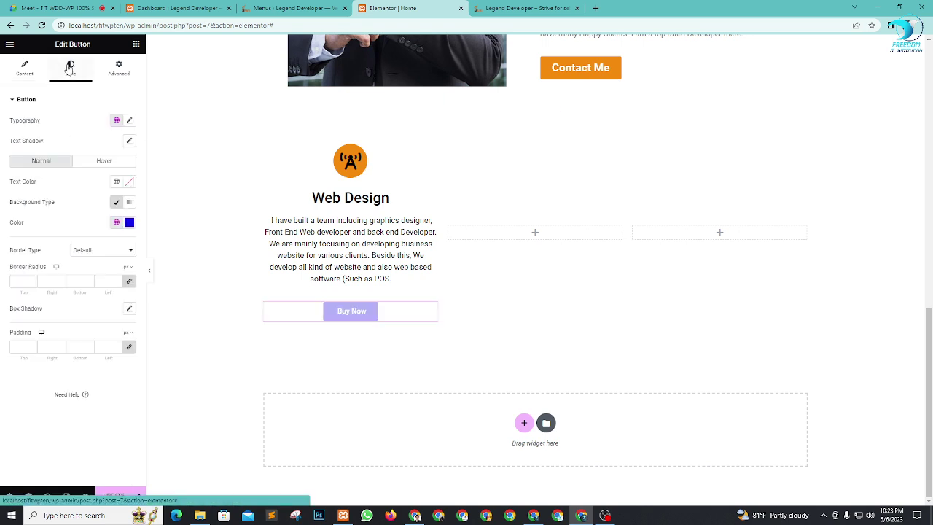
click(116, 222)
click(44, 286)
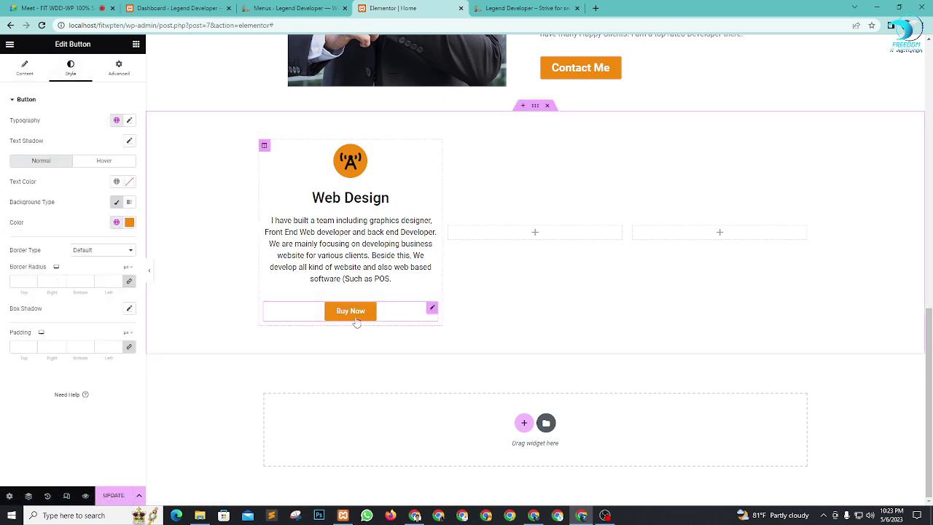
click(23, 73)
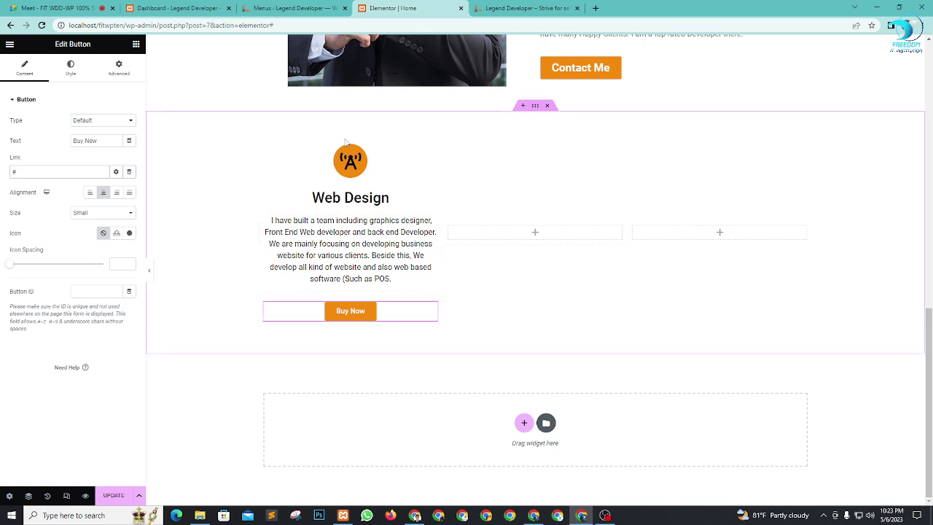
Step: Give the Web Design column a solid border in the orange Secondary colour
click(265, 147)
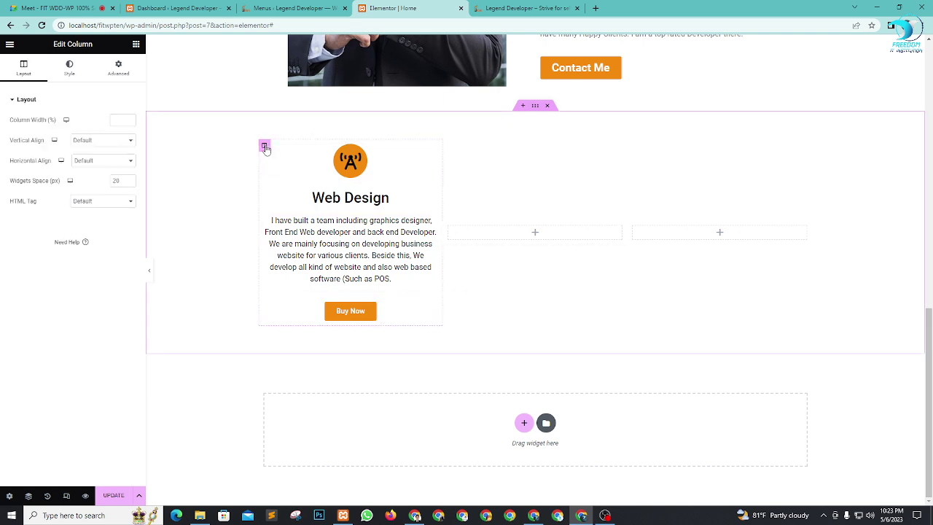
click(68, 68)
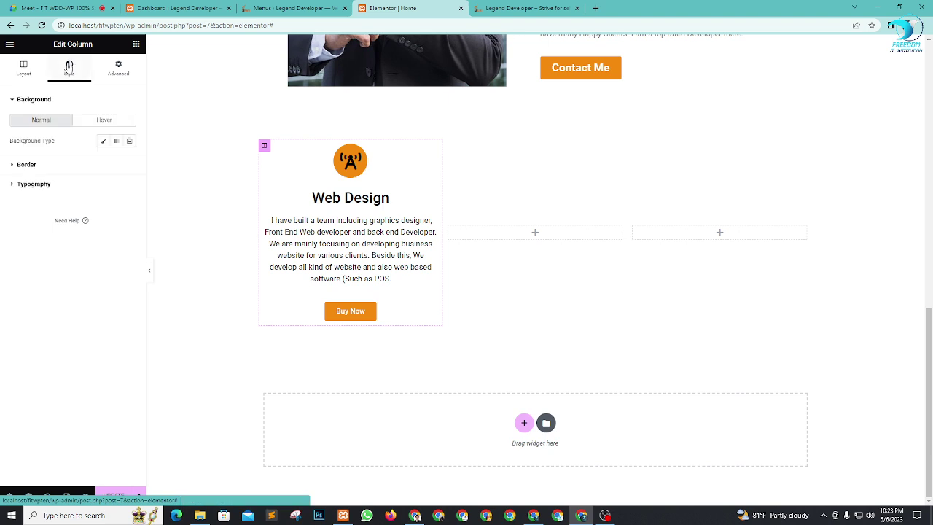
click(60, 165)
click(105, 161)
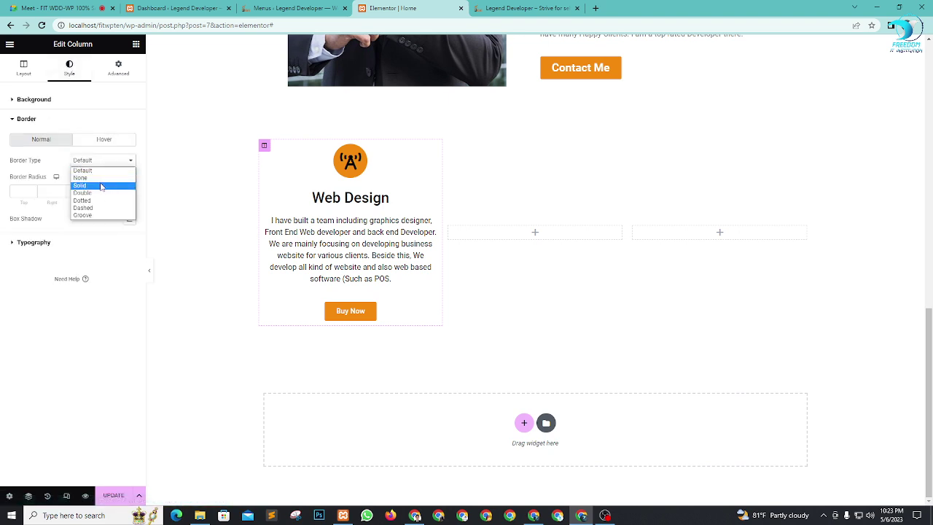
click(100, 186)
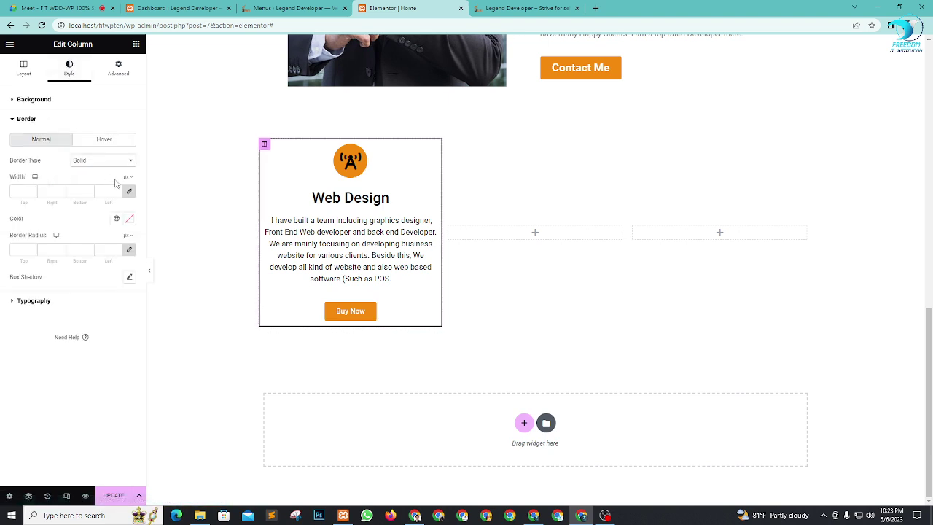
click(117, 219)
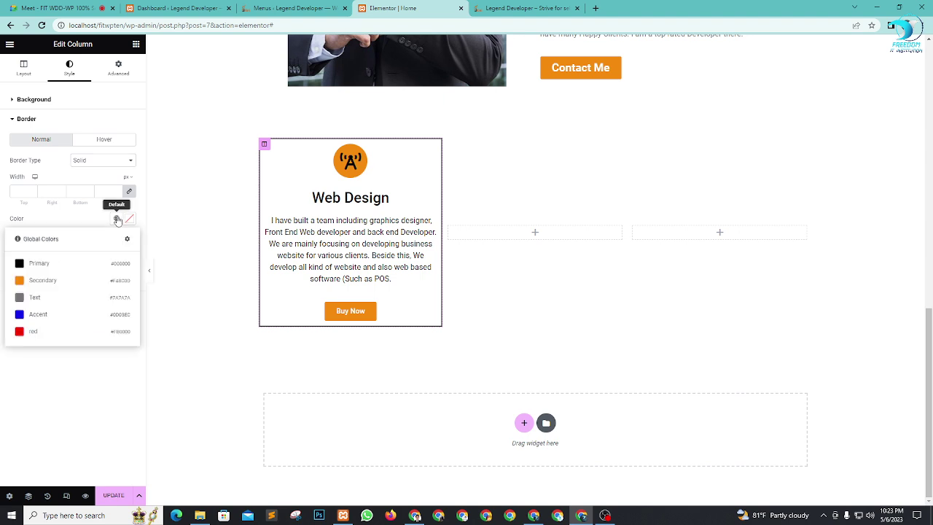
click(43, 282)
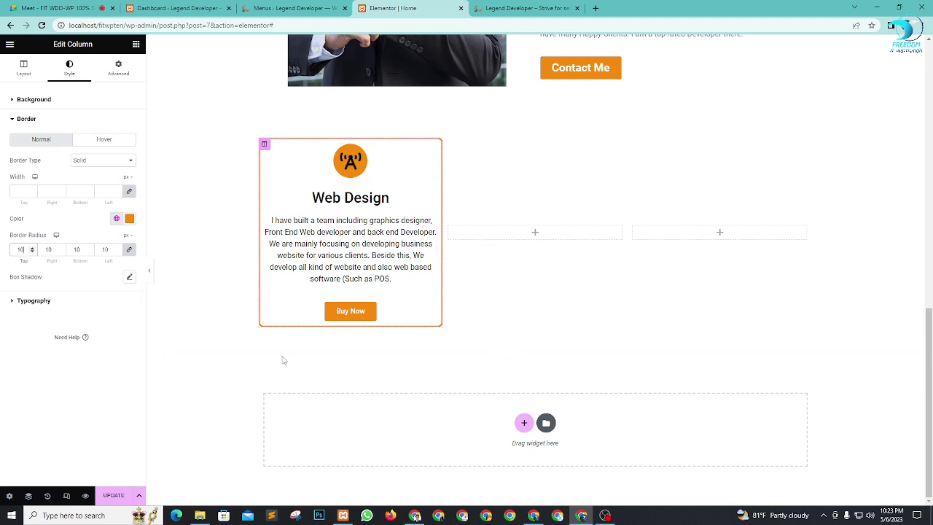
Step: Round the Buy Now button's corners with a border radius of 10
click(431, 308)
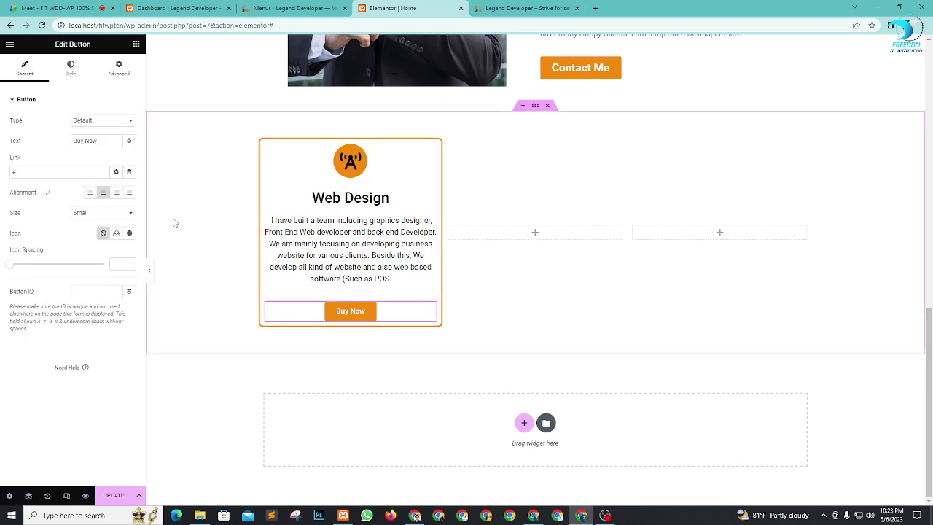
click(72, 71)
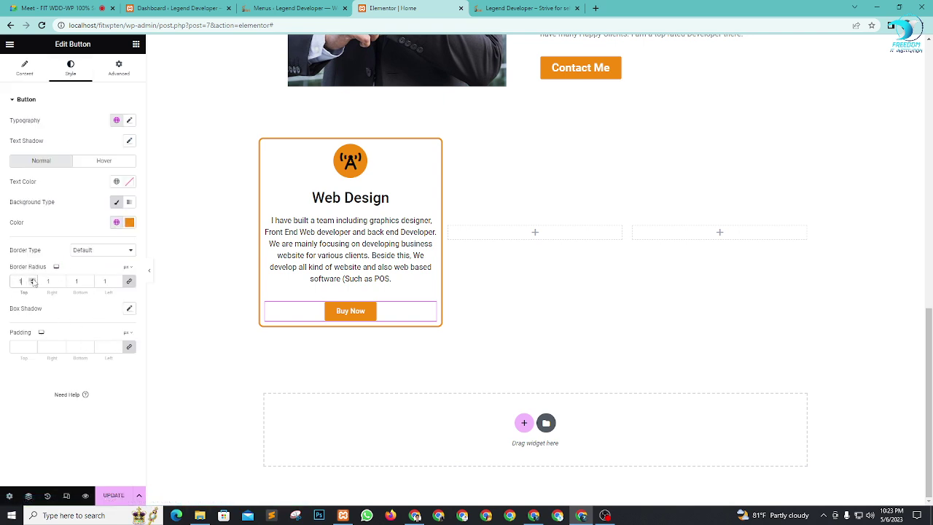
click(32, 280)
Step: Duplicate the orange-bordered service card column twice to make three cards
right_click(266, 146)
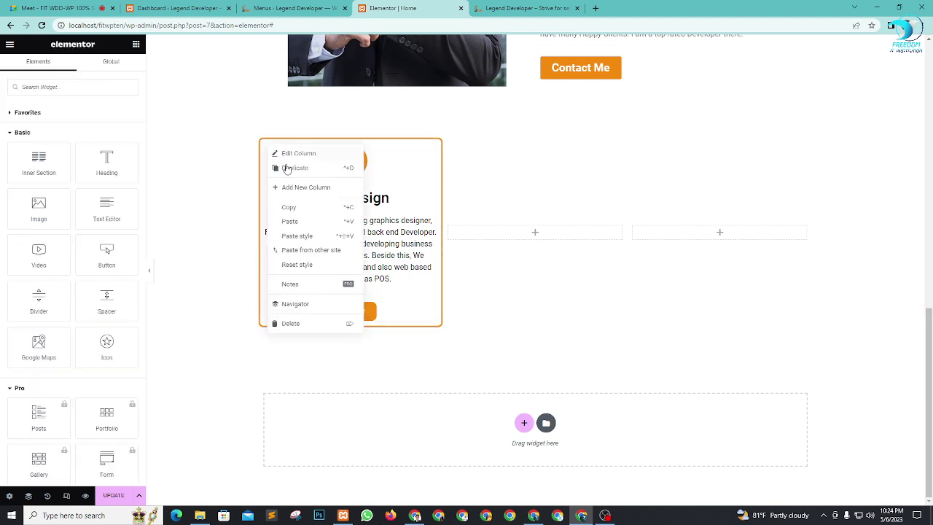
click(292, 169)
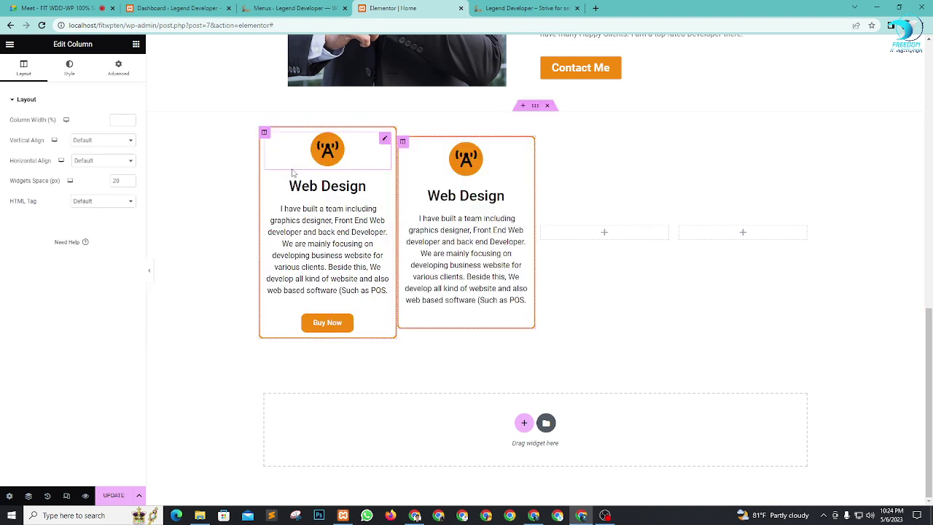
right_click(404, 133)
click(432, 156)
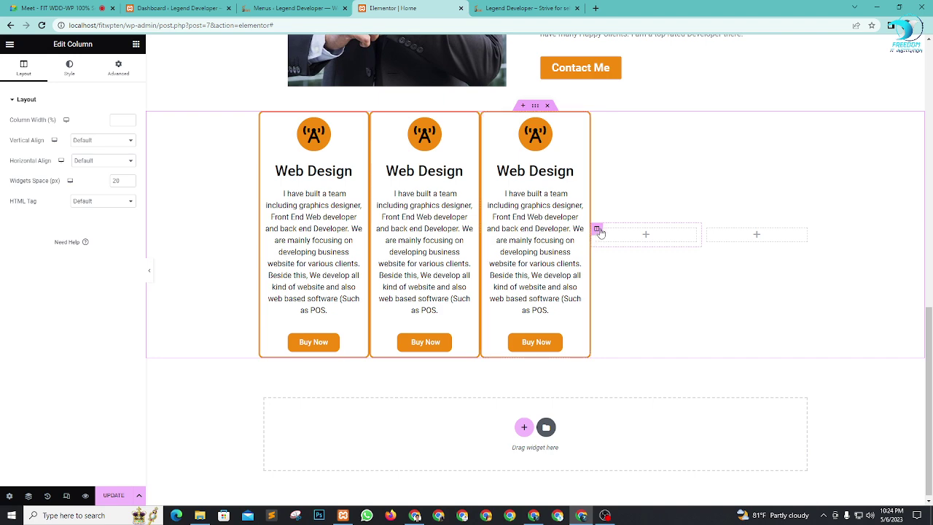
Step: Delete the two leftover empty columns so the cards fill the row
key(Delete)
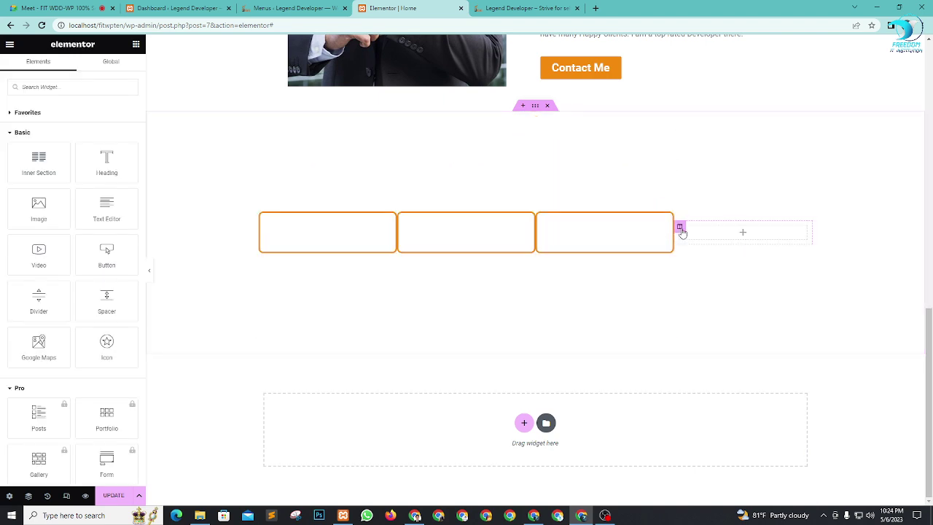
click(679, 228)
key(Delete)
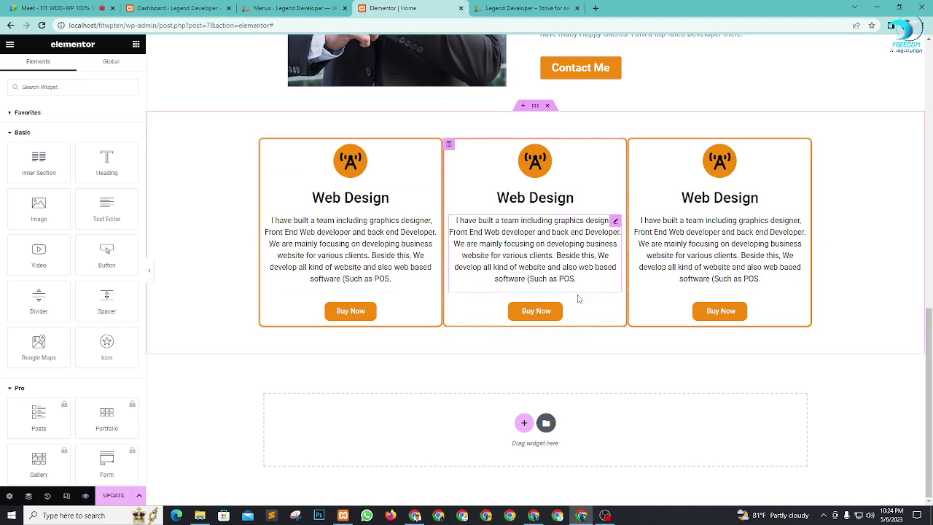
Step: Try dragging a Heading widget onto the page above the service cards
scroll(829, 260, up, 2)
scroll(843, 256, down, 2)
scroll(640, 281, up, 2)
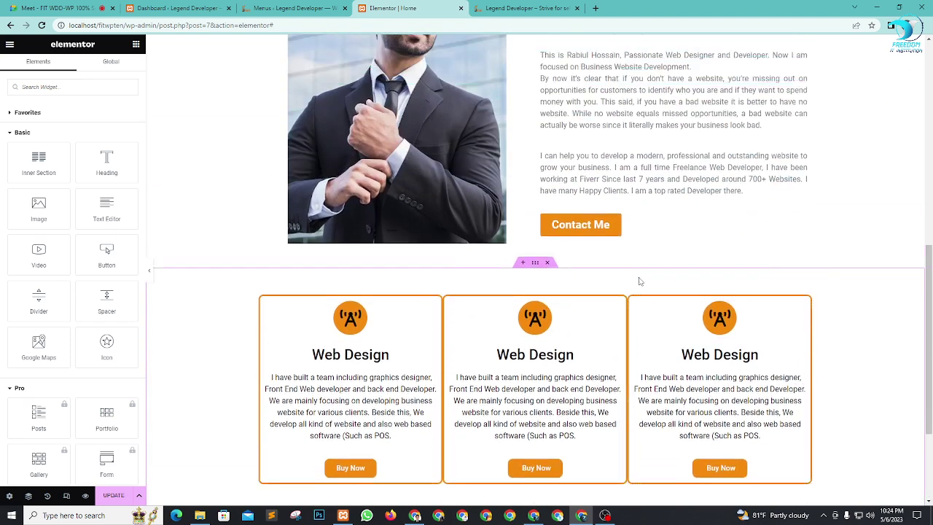
scroll(640, 281, down, 1)
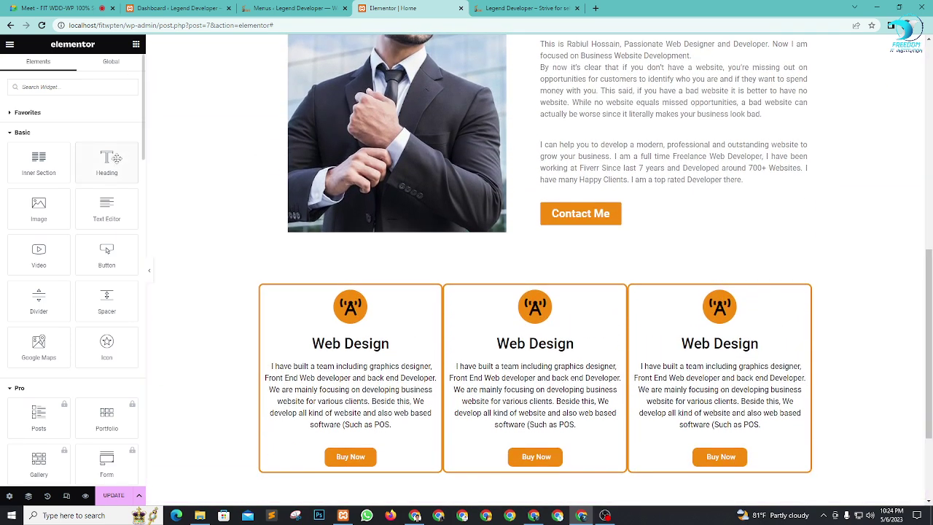
drag(116, 159, 135, 142)
scroll(585, 360, down, 2)
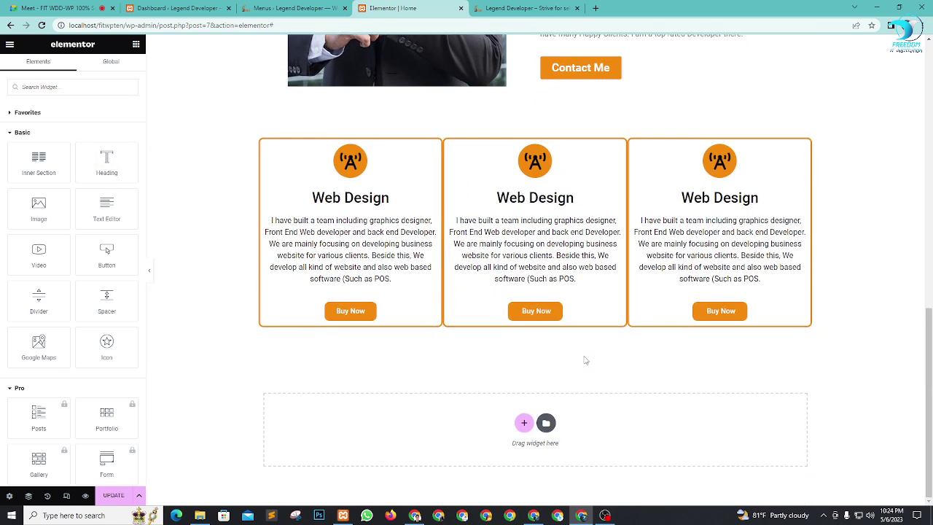
scroll(585, 360, up, 2)
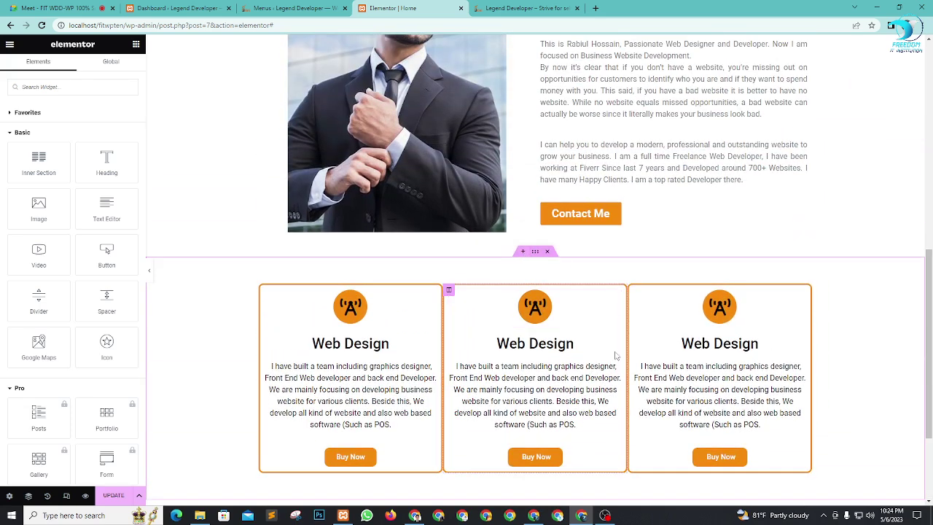
scroll(524, 257, down, 2)
scroll(521, 206, up, 1)
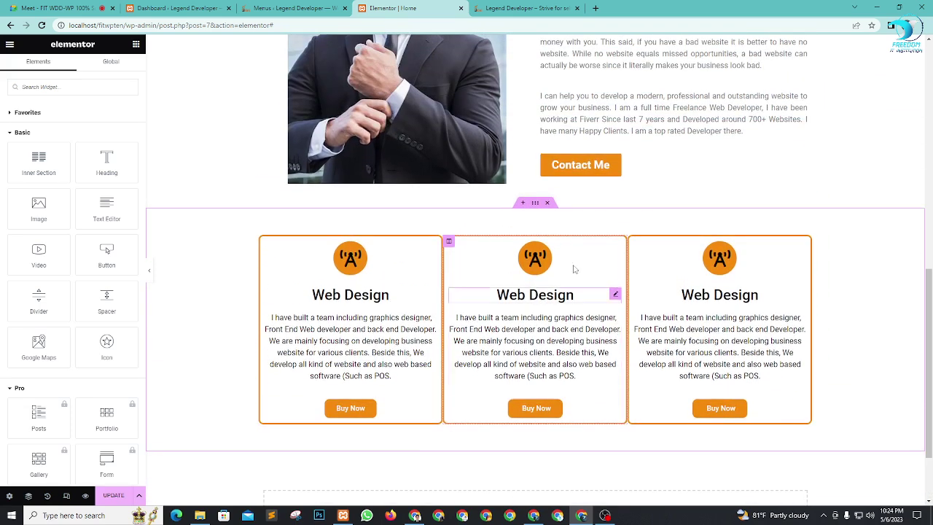
Step: Add a one-column section above the cards and drop a Heading widget into it
click(521, 204)
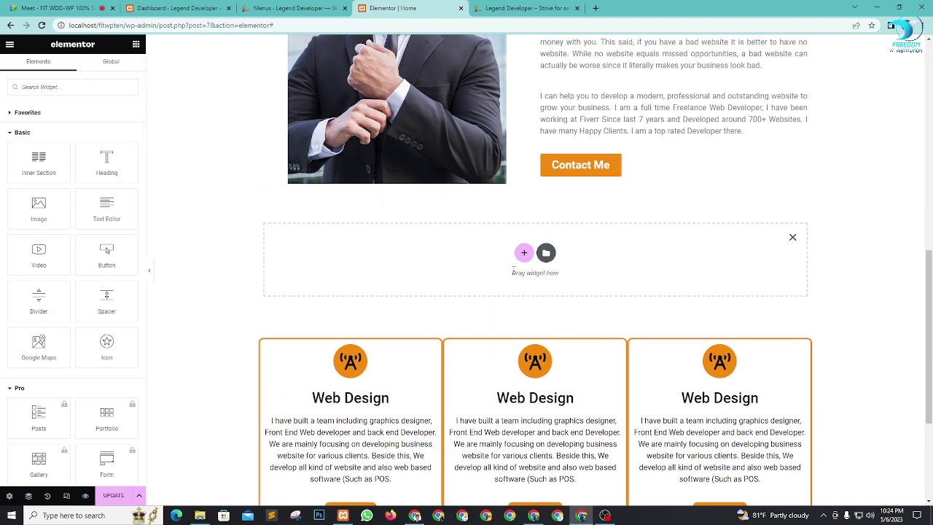
click(524, 254)
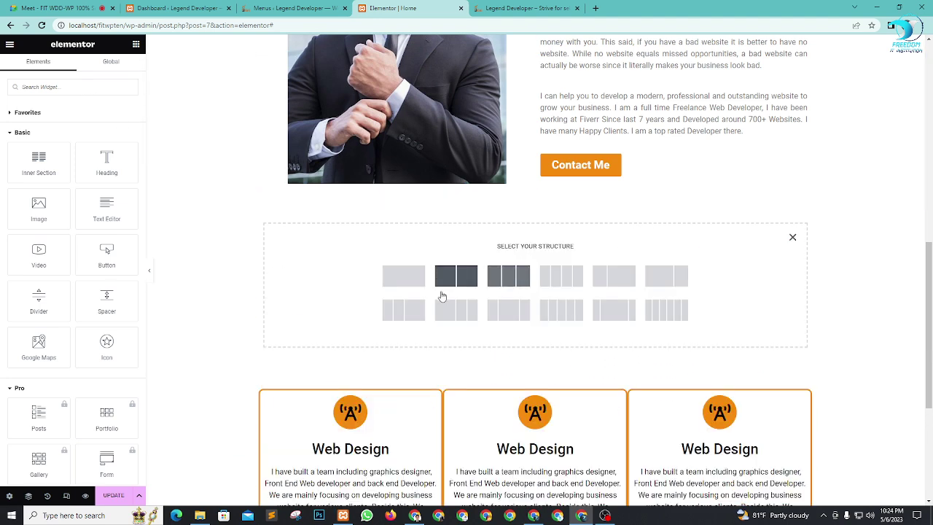
click(397, 280)
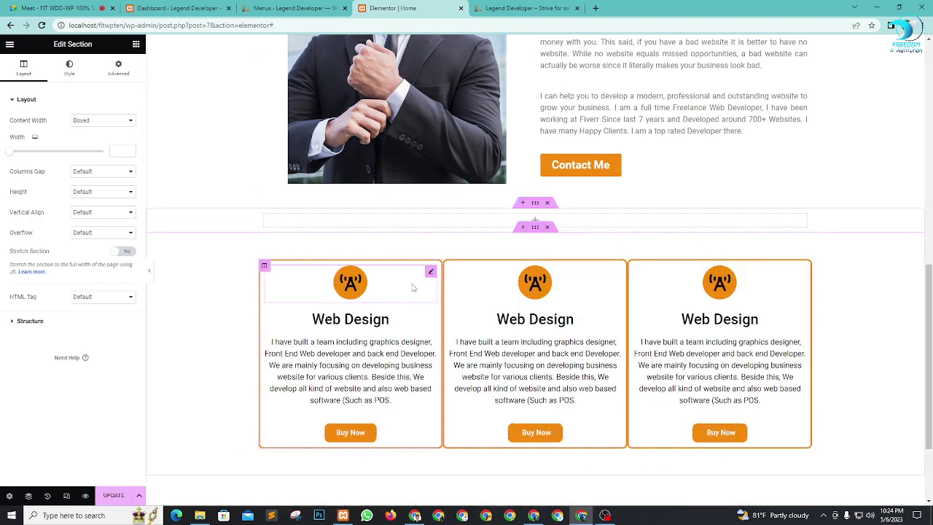
click(136, 46)
drag(110, 157, 539, 231)
Step: Title the heading 'Our Services', centre it, and set typography to size 63, weight 600
drag(97, 127, 3, 130)
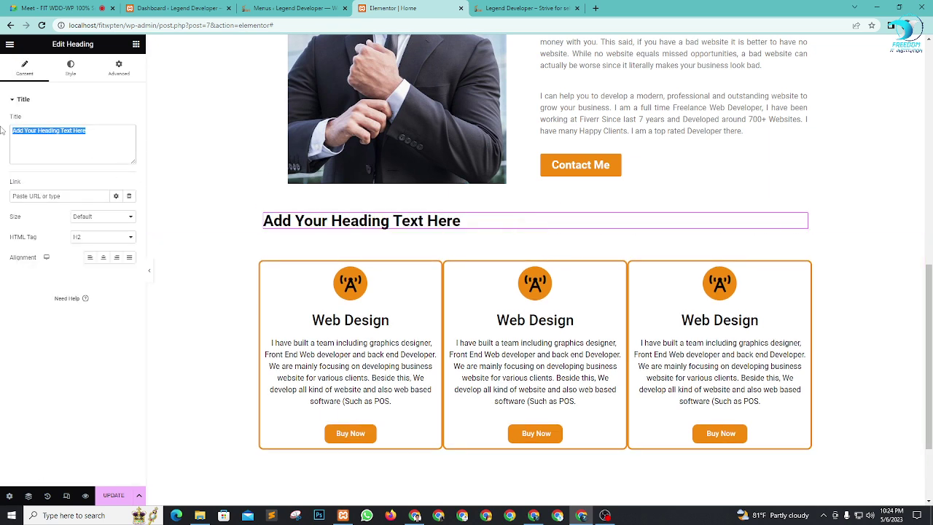
text(Our Services)
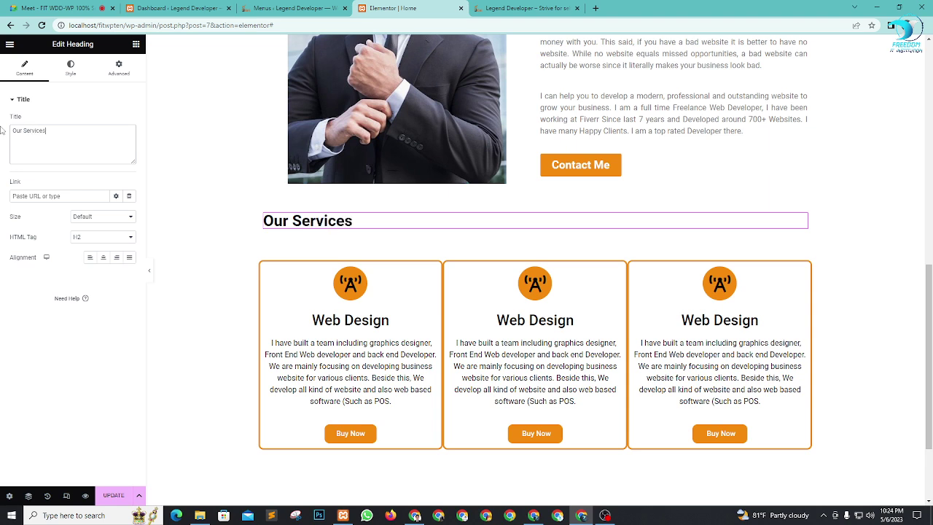
click(106, 260)
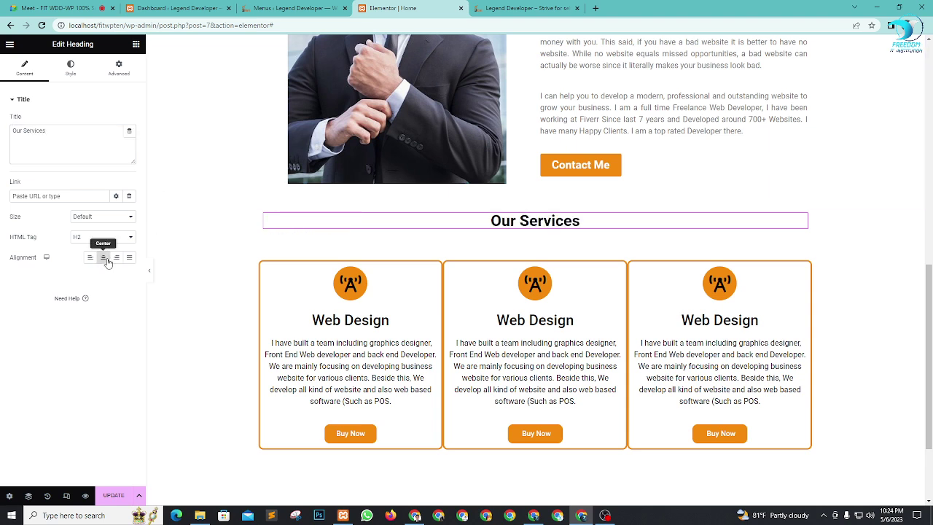
click(71, 70)
click(129, 141)
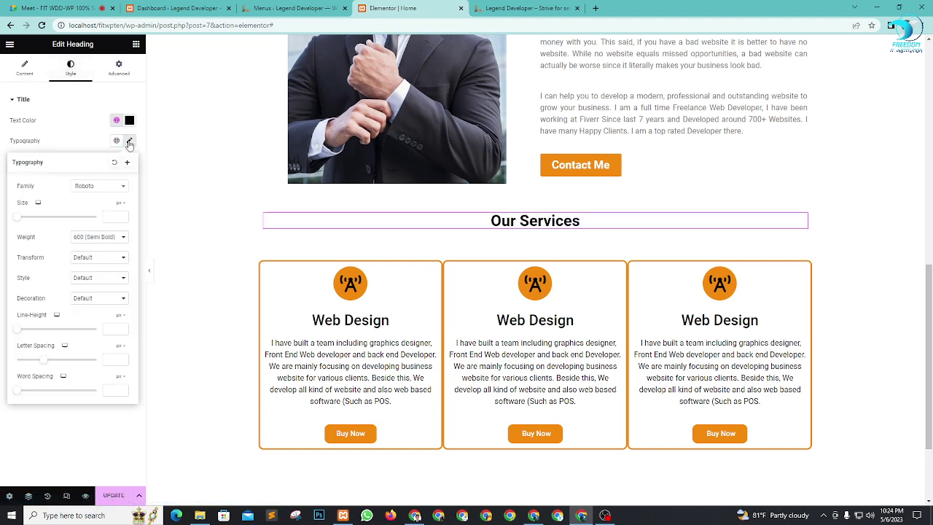
drag(21, 222, 43, 226)
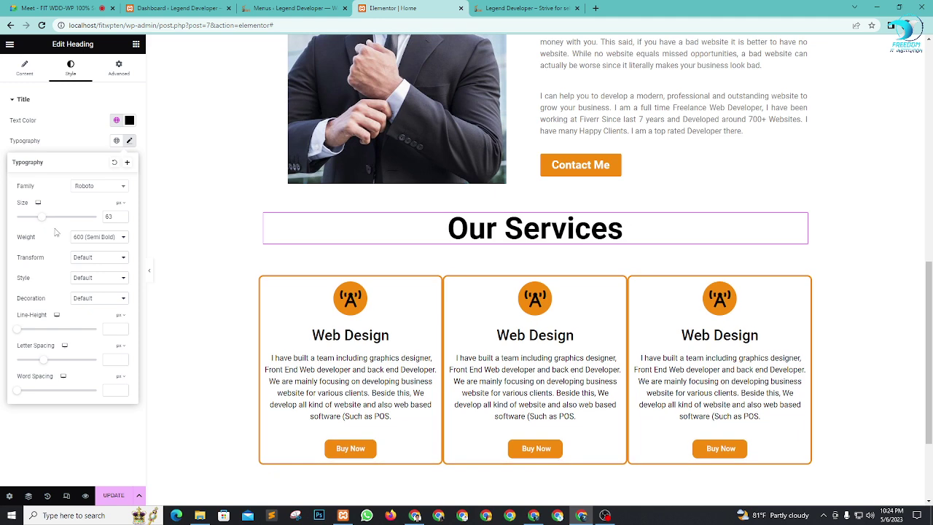
click(95, 238)
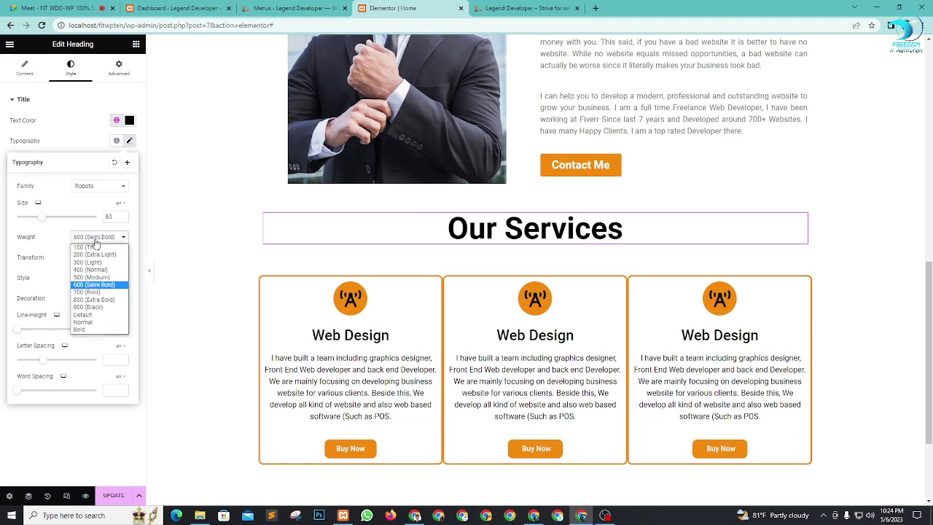
click(46, 239)
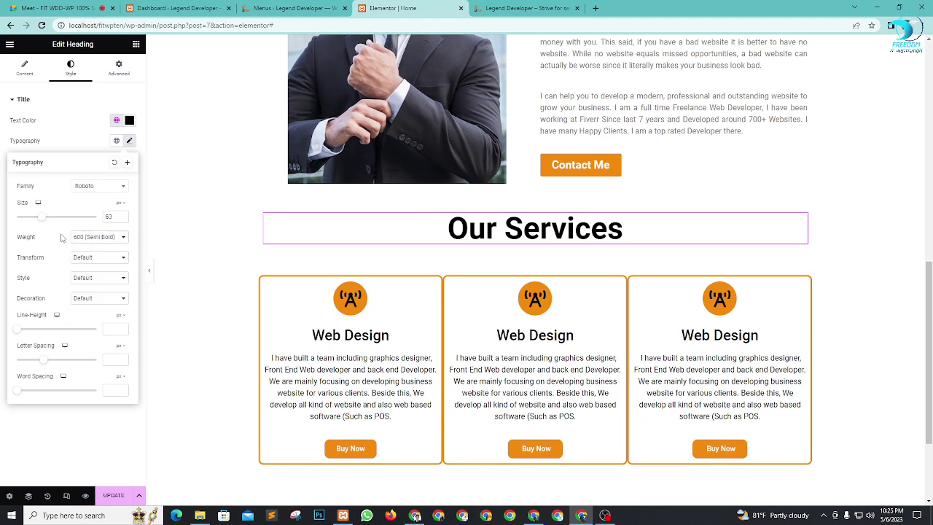
Step: Review the new heading above the cards and save the page with UPDATE
scroll(700, 288, up, 3)
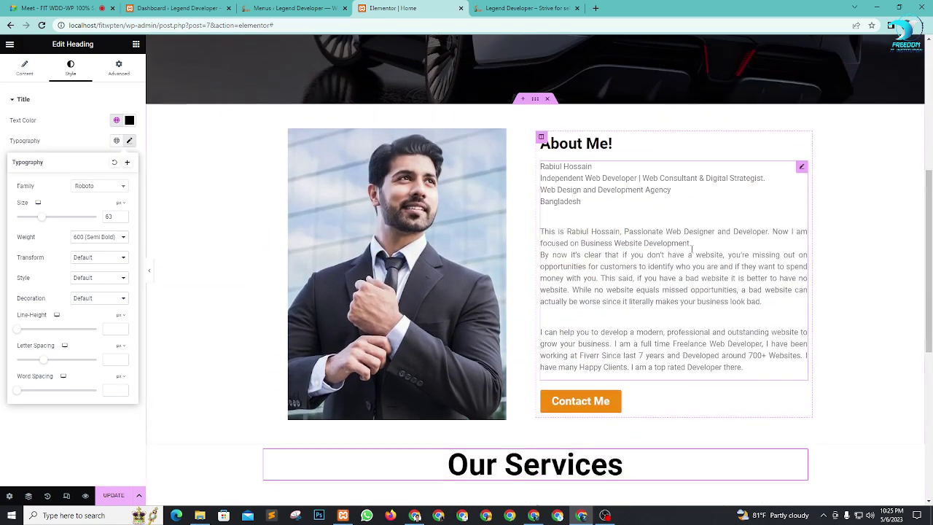
scroll(714, 290, down, 5)
scroll(714, 290, up, 4)
scroll(689, 263, down, 3)
scroll(690, 261, up, 2)
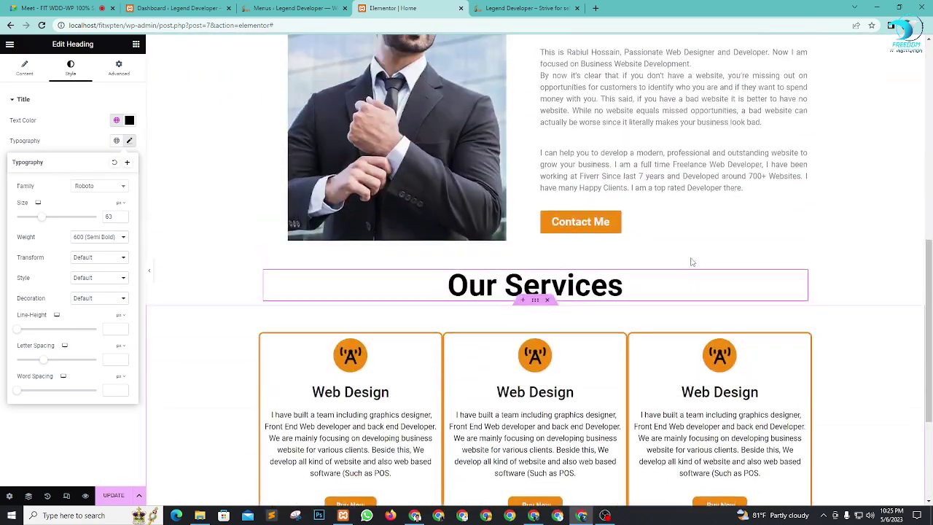
scroll(719, 266, up, 3)
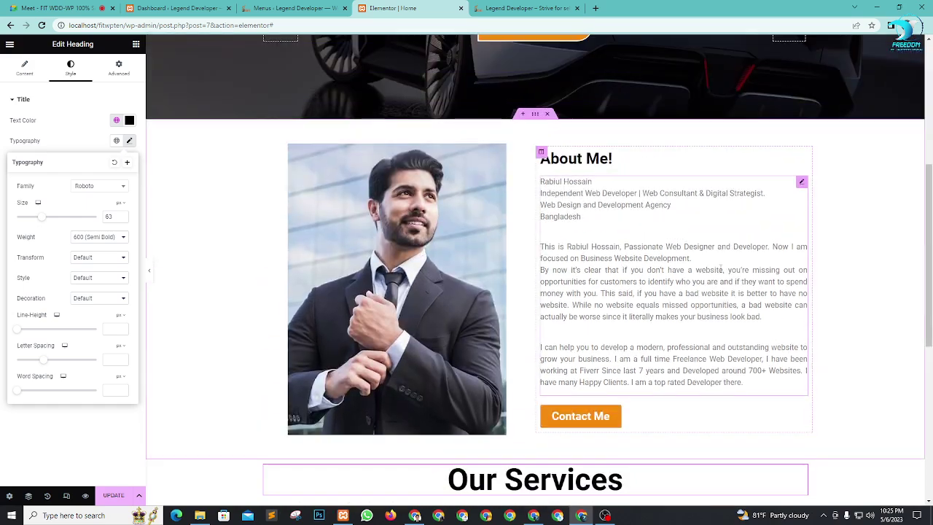
scroll(720, 266, down, 2)
scroll(719, 271, up, 2)
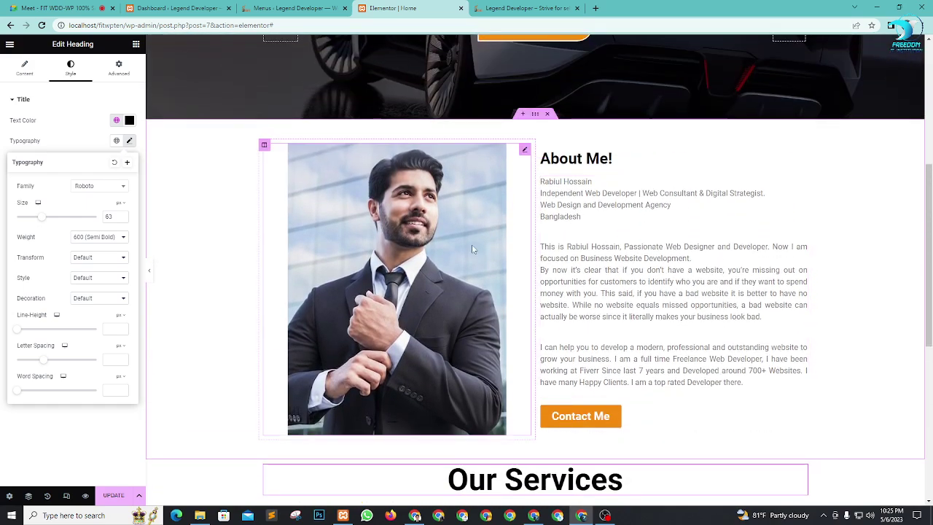
scroll(711, 363, down, 3)
scroll(711, 363, down, 4)
scroll(381, 328, up, 3)
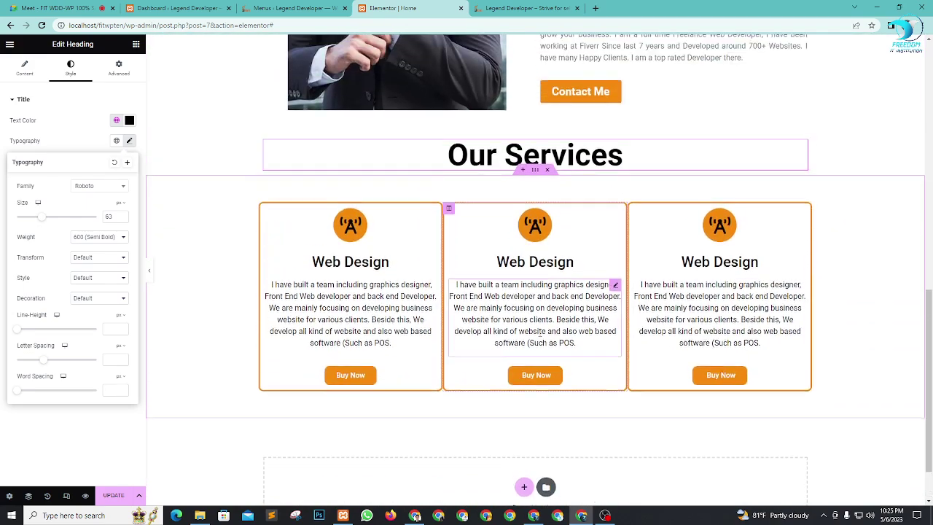
click(113, 495)
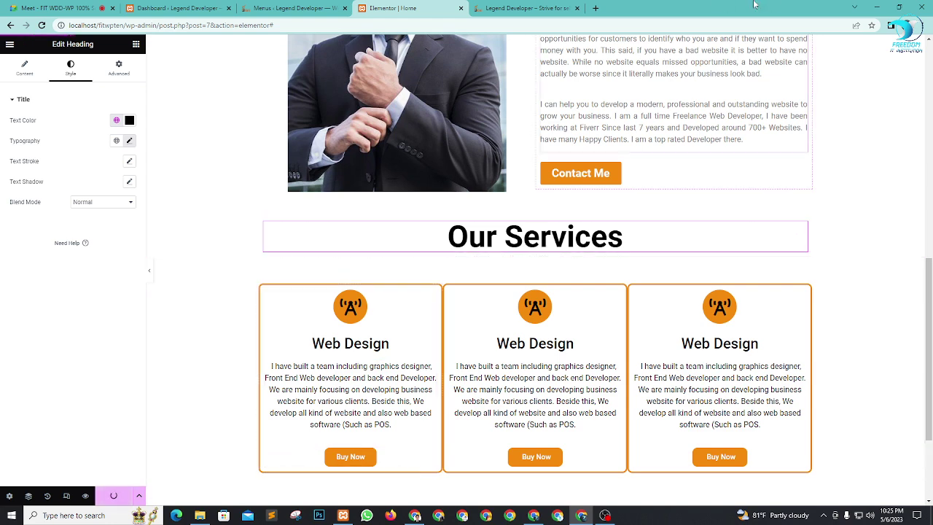
Step: Check the Our Services heading and three cards in the live site preview
click(521, 8)
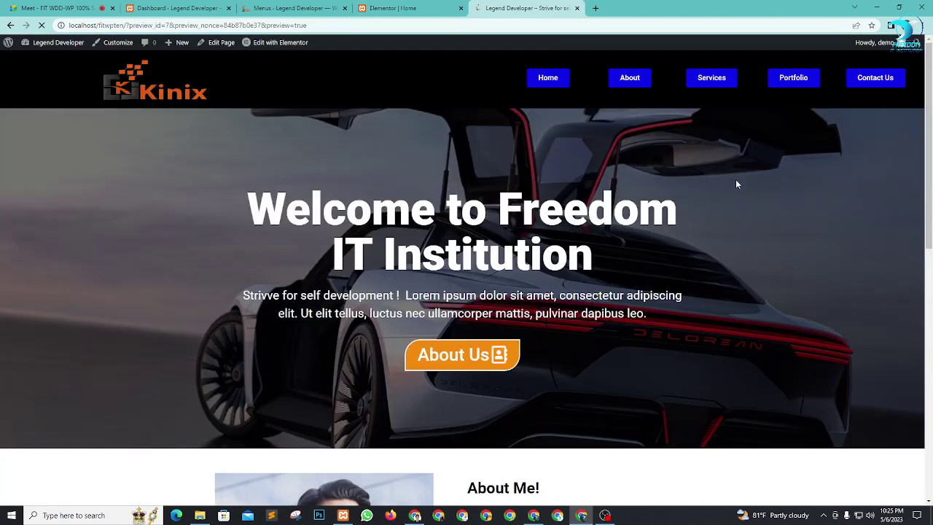
scroll(391, 129, down, 7)
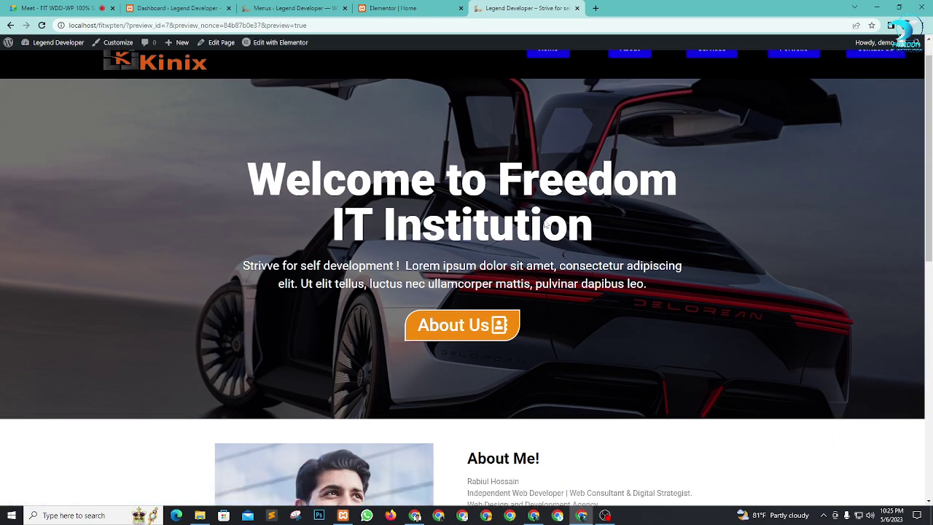
scroll(559, 224, up, 5)
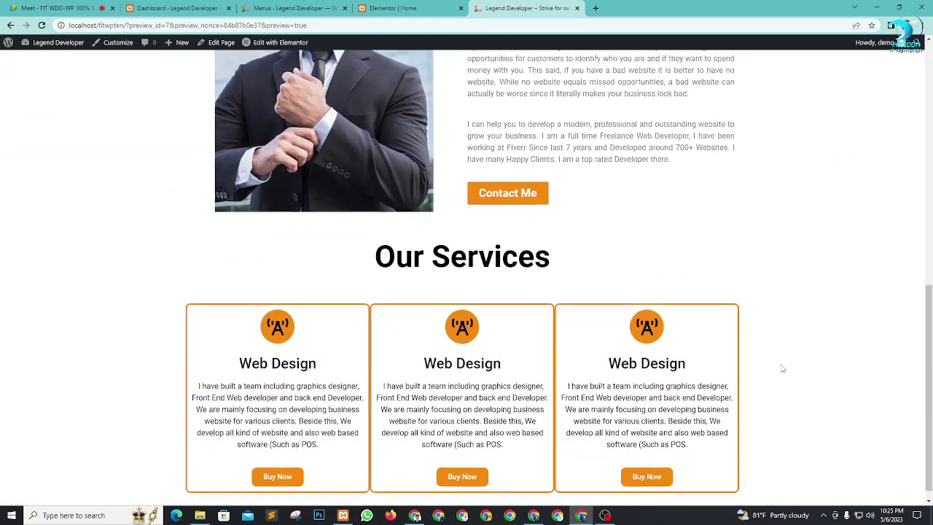
scroll(559, 224, down, 4)
scroll(673, 208, up, 7)
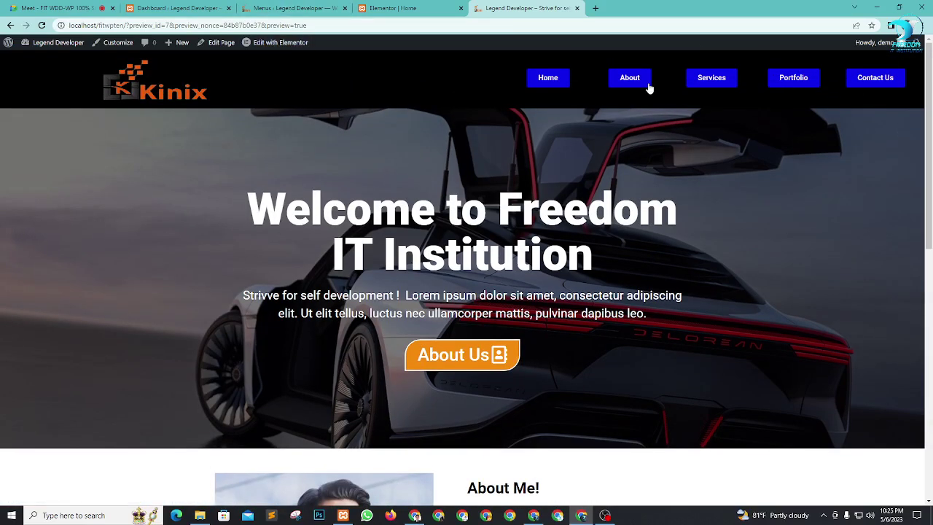
Step: Switch between the editor, the Google Meet call and the preview, scrolling the preview again
click(392, 8)
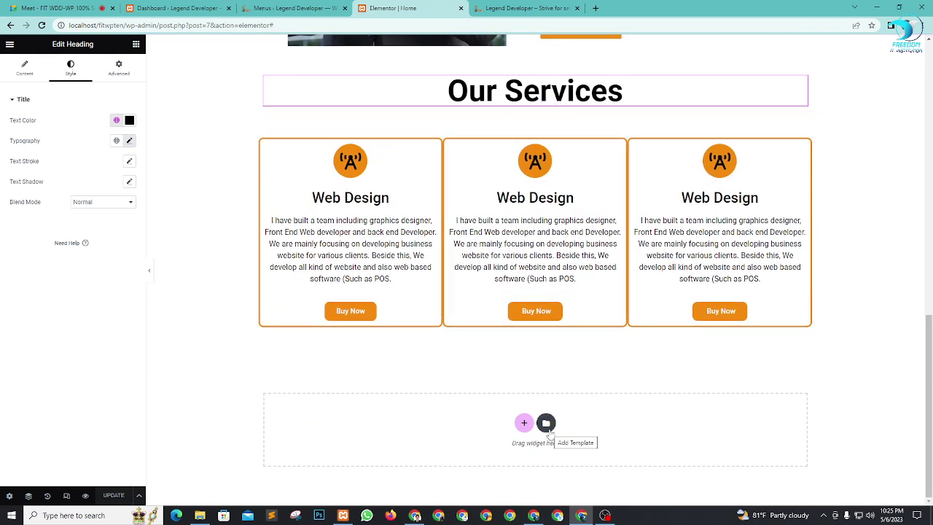
click(525, 8)
click(88, 8)
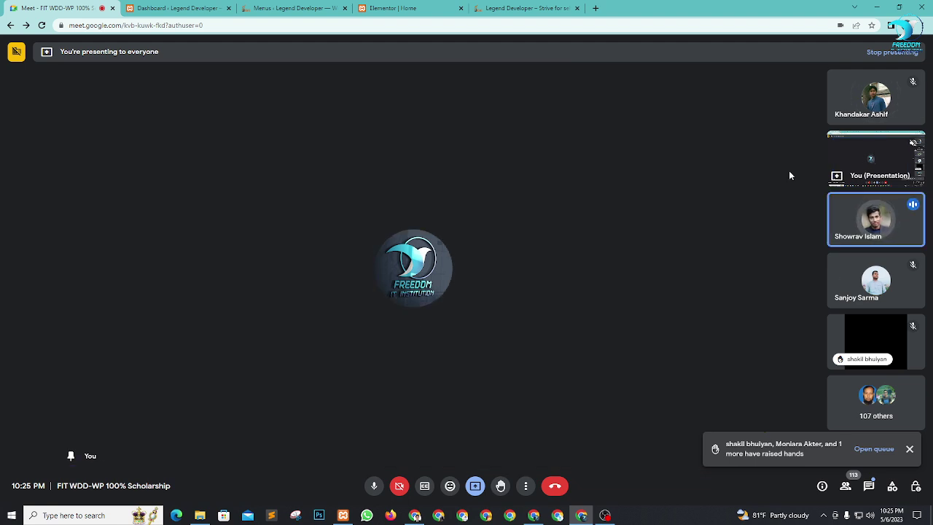
click(500, 7)
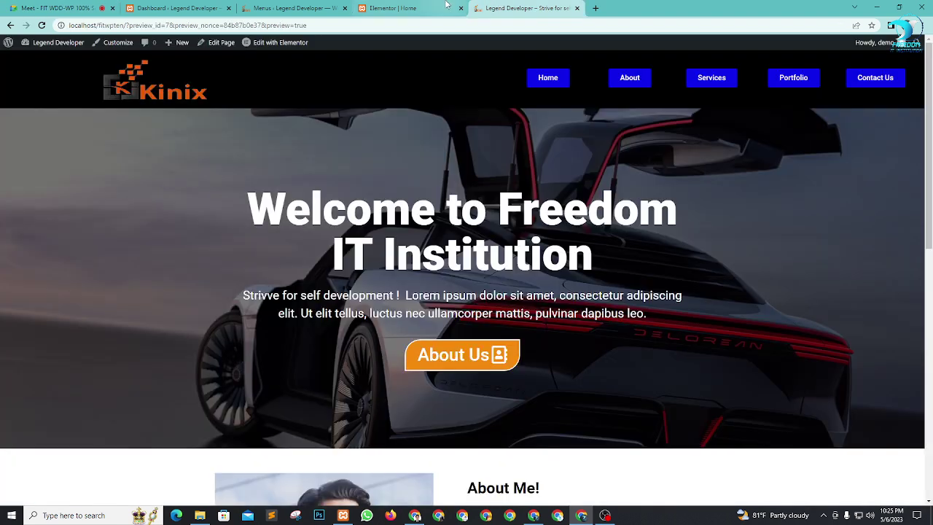
scroll(663, 184, down, 6)
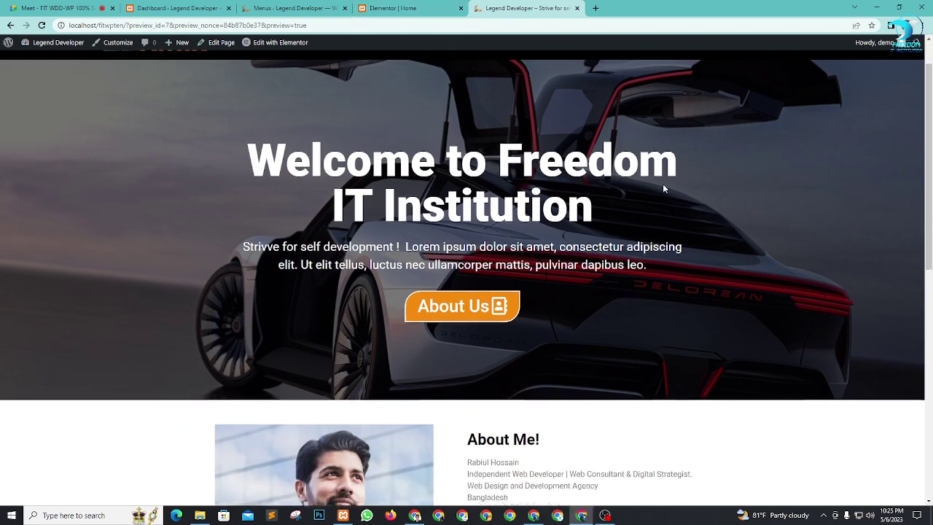
scroll(669, 219, down, 1)
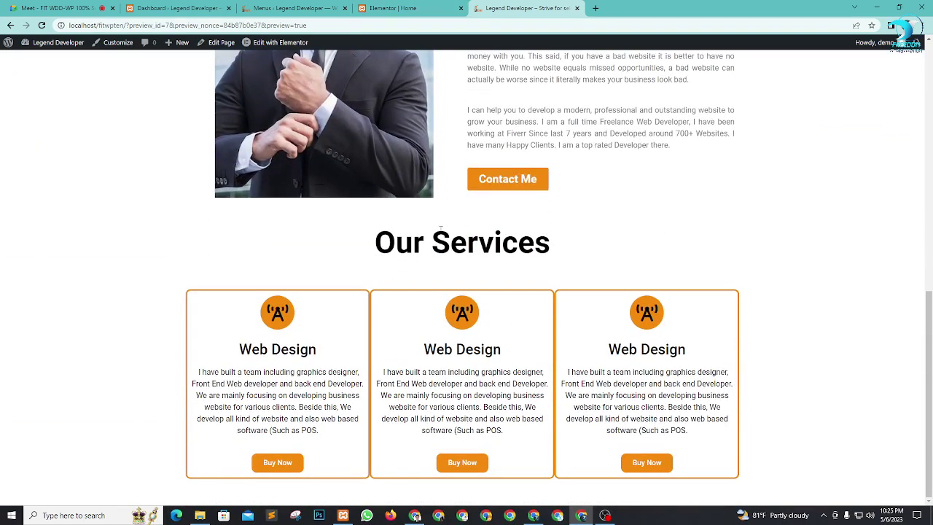
Step: Back in Elementor, select the first service card's column
click(430, 8)
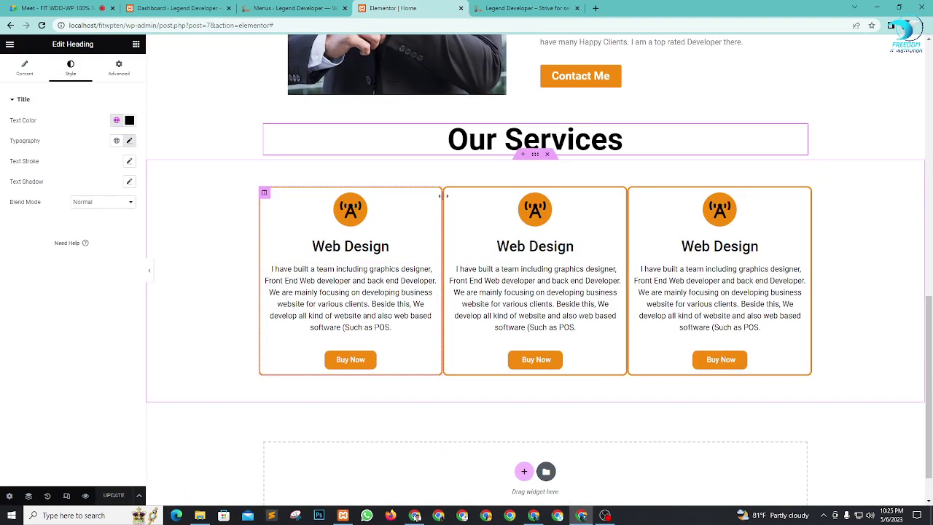
click(264, 194)
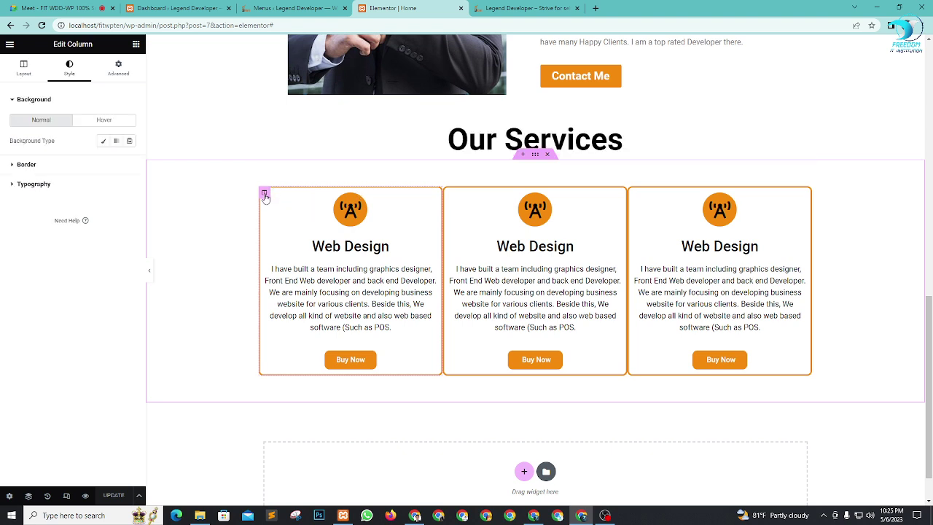
key(ctrl+1)
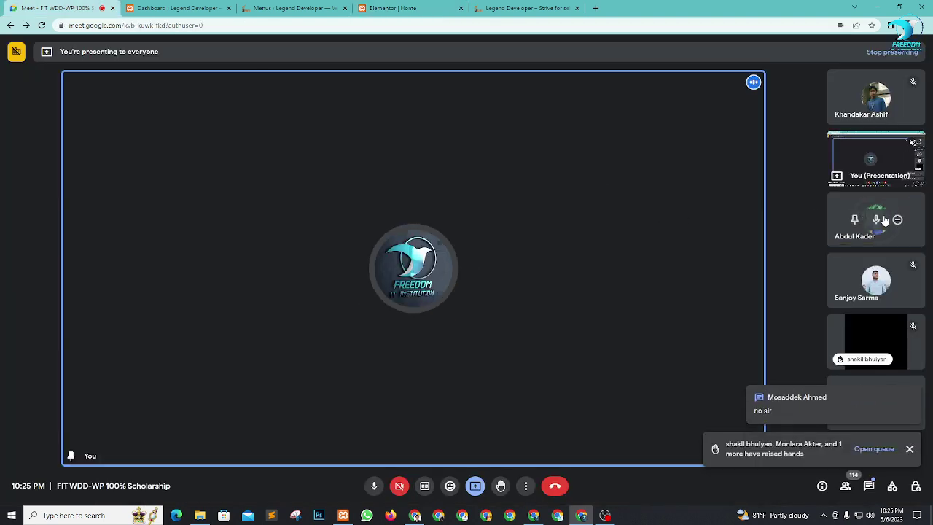
Step: Mute a participant for everyone in the Google Meet call
click(877, 221)
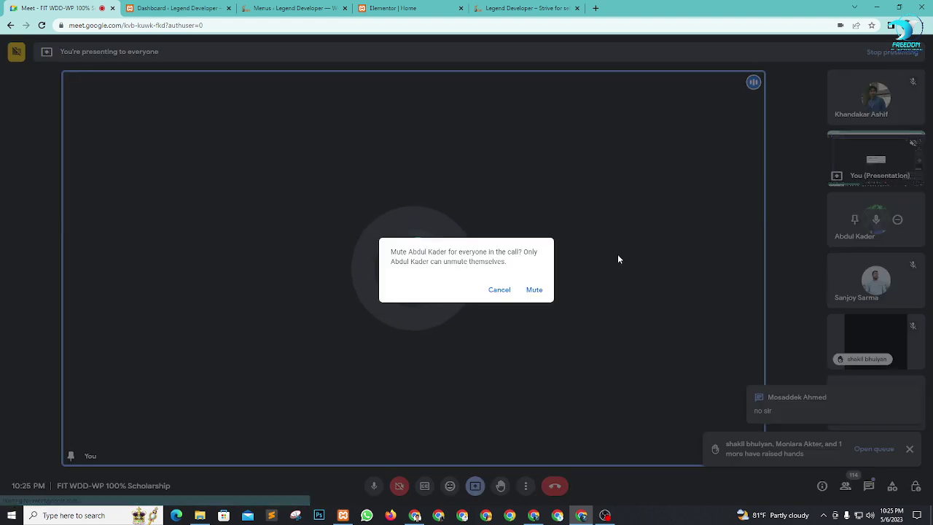
click(539, 288)
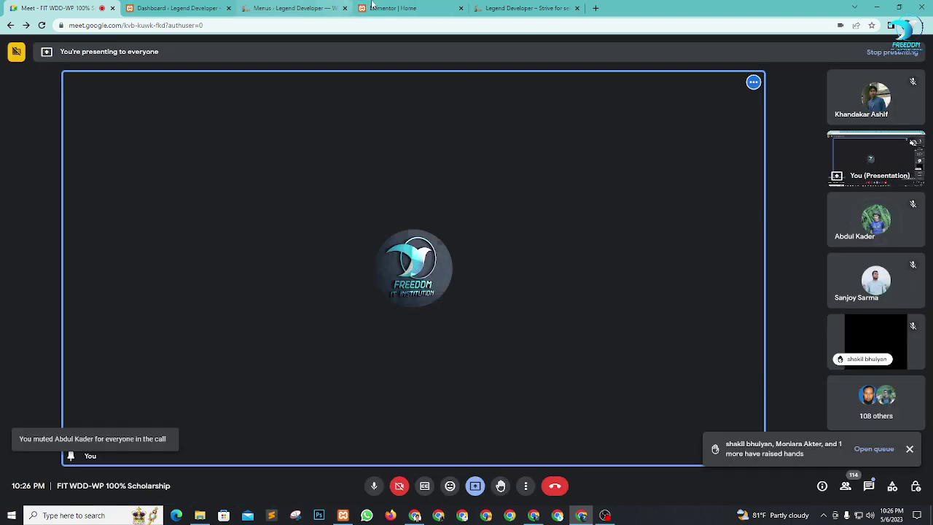
click(412, 10)
Step: Return to Elementor and show the first column's Layout settings, including Column Width
click(58, 8)
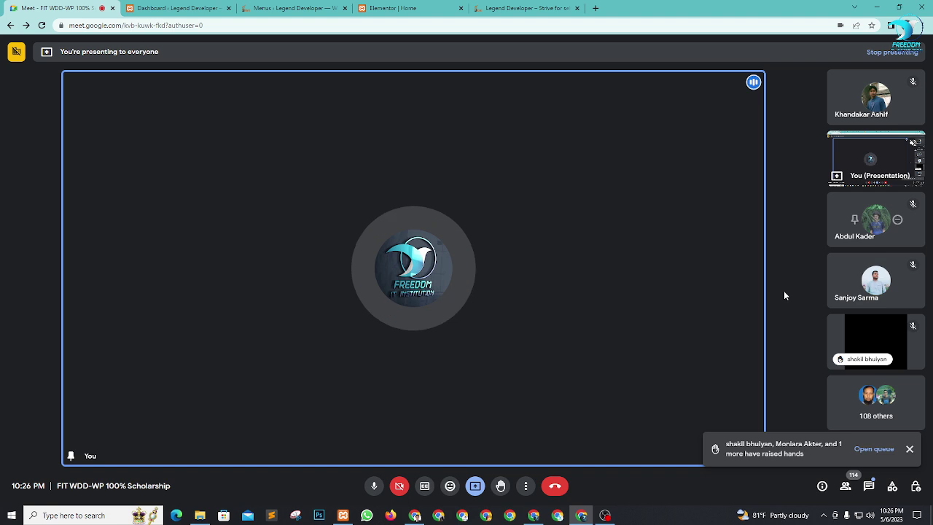
click(436, 6)
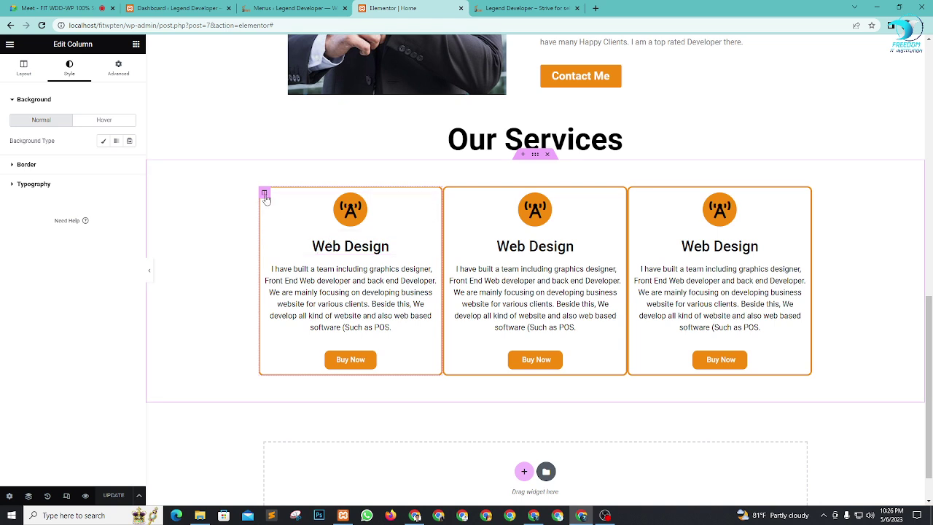
click(19, 72)
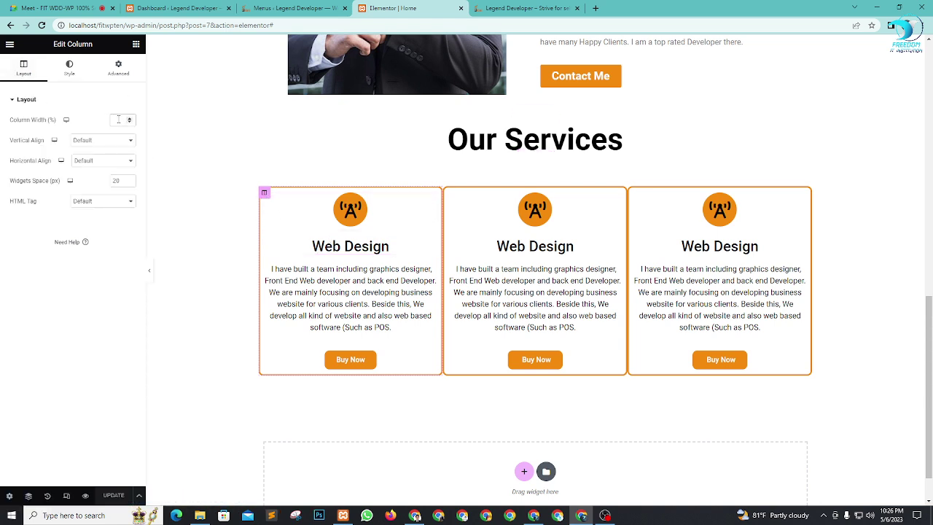
Step: Set Column Width to 30 for the first and second service card columns
click(119, 120)
text(30)
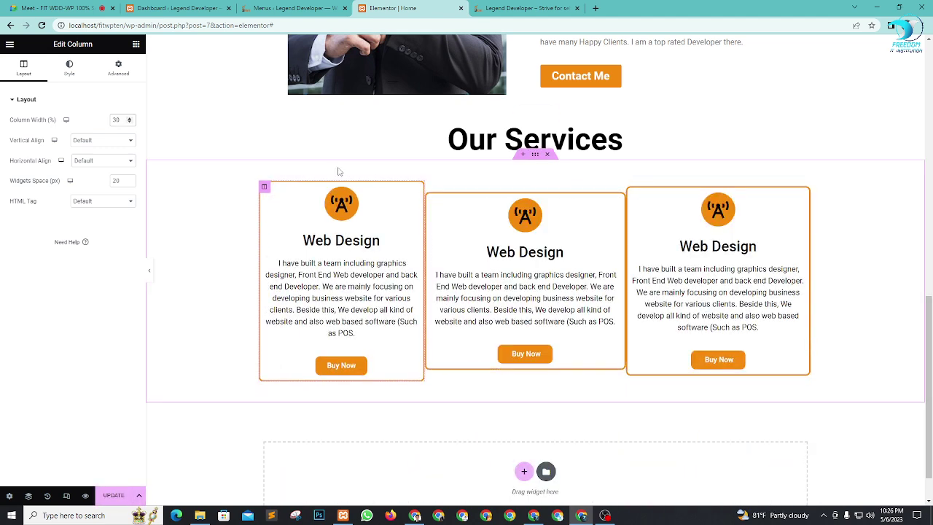
click(430, 198)
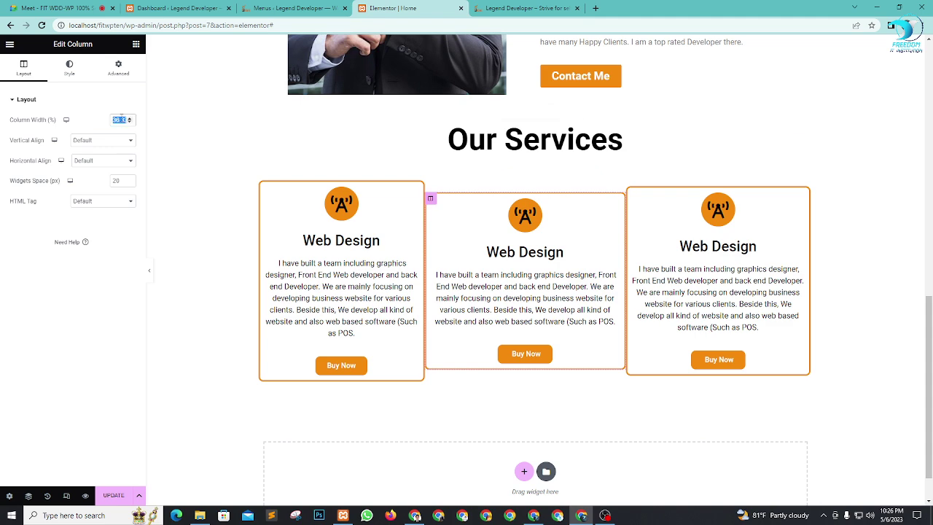
text(30)
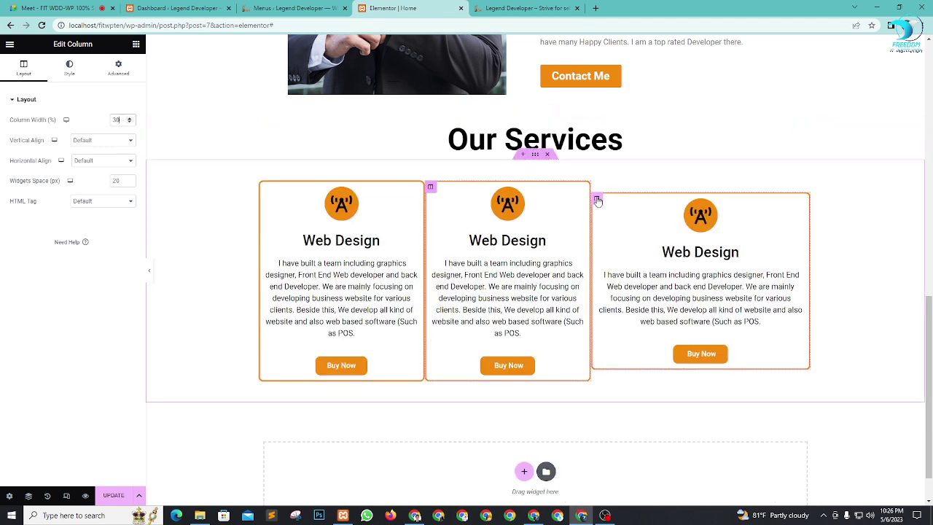
Step: Add an empty column after the cards, duplicate it, and move one between the first two cards
click(597, 201)
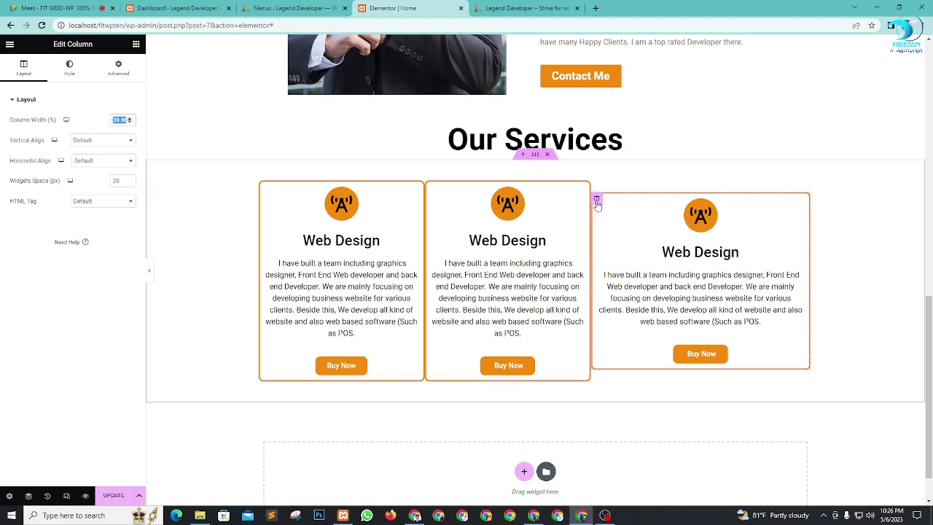
right_click(596, 199)
click(624, 246)
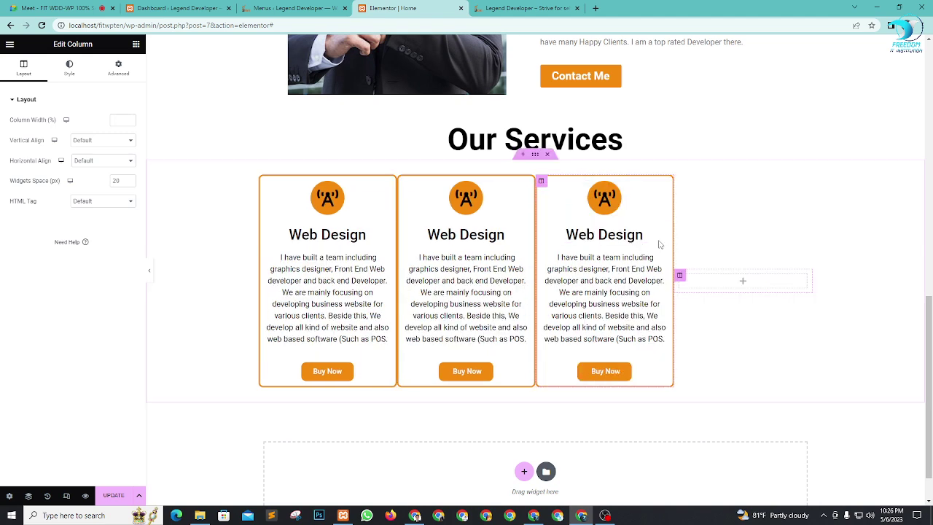
right_click(679, 276)
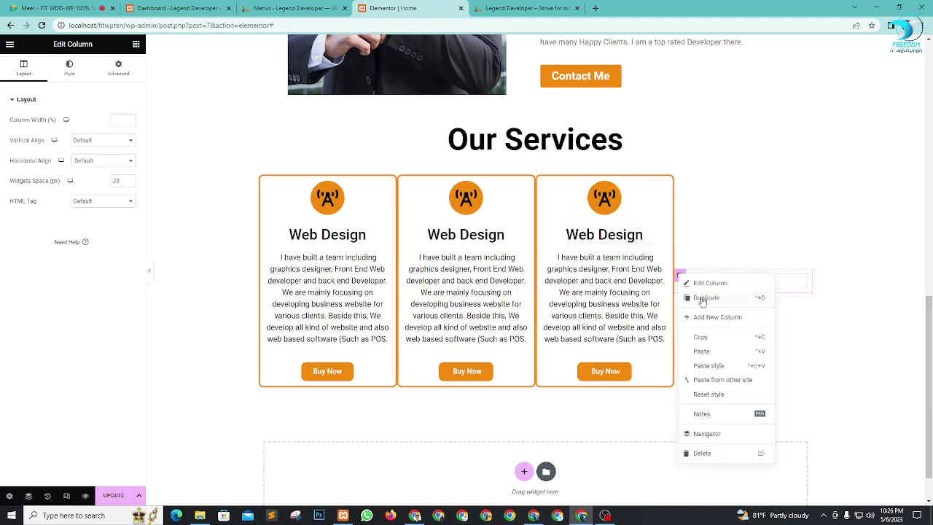
click(702, 299)
drag(598, 277, 611, 259)
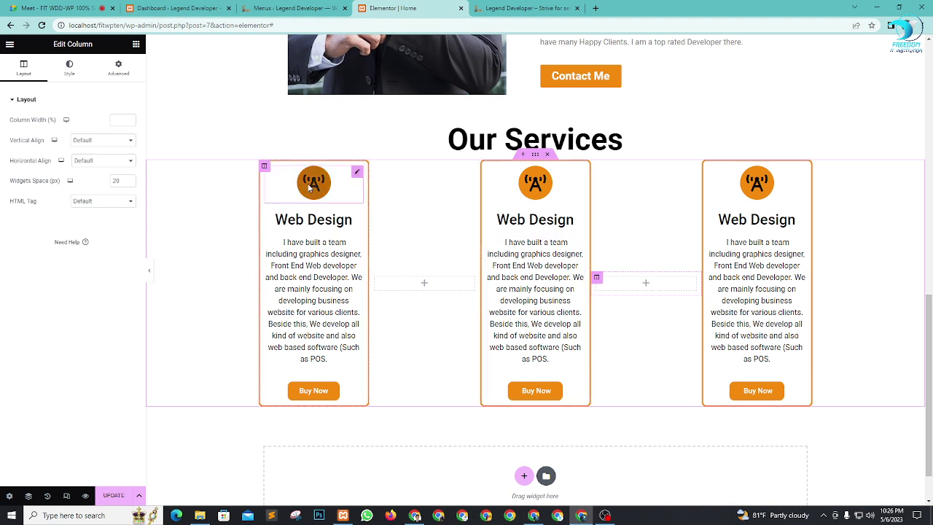
Step: Set the first card's width to 30 and the spacer column to 5, then save with UPDATE
click(119, 115)
text(30)
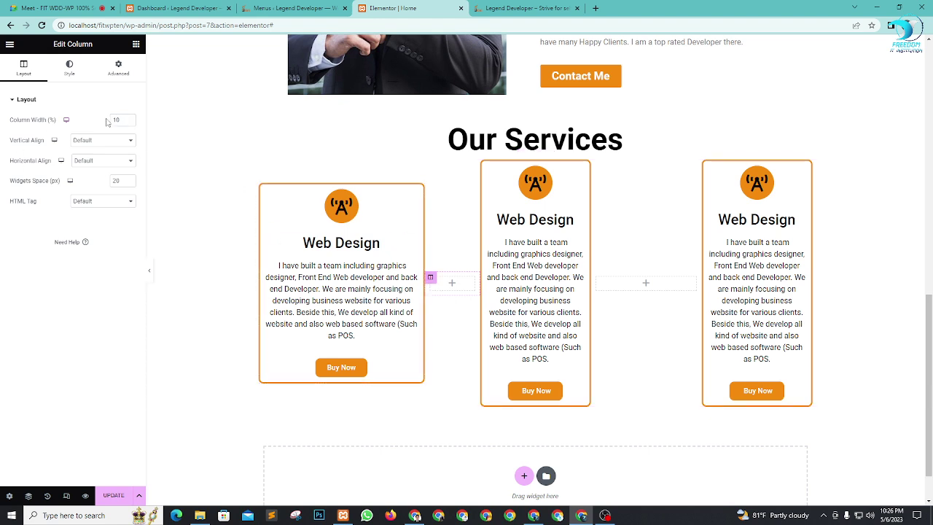
text(25)
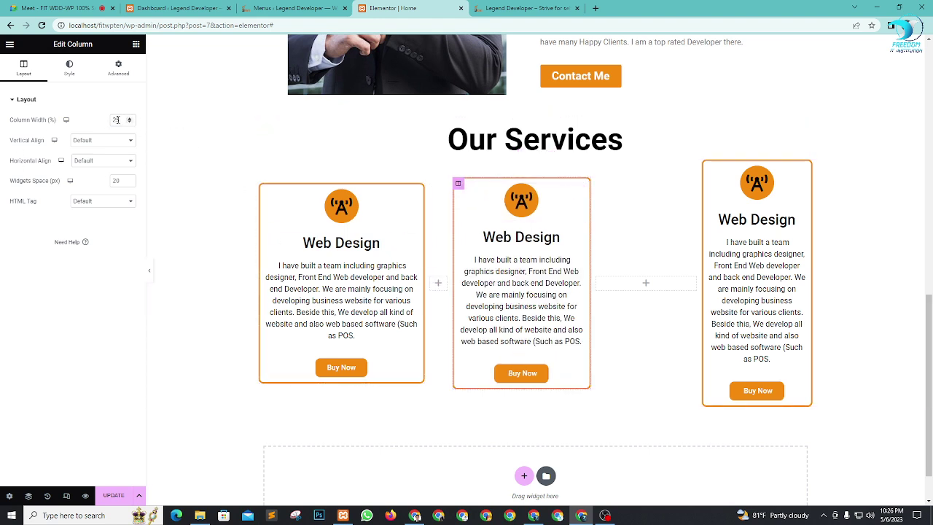
text(30)
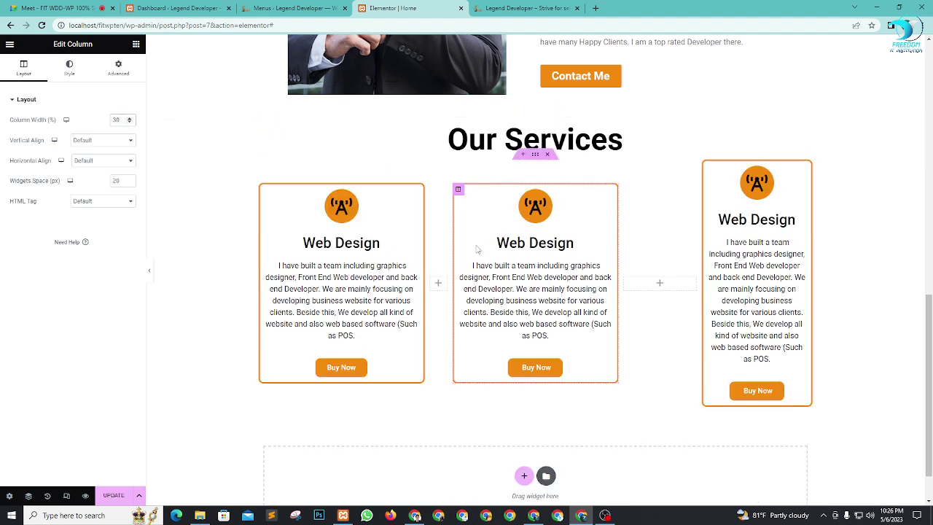
click(626, 278)
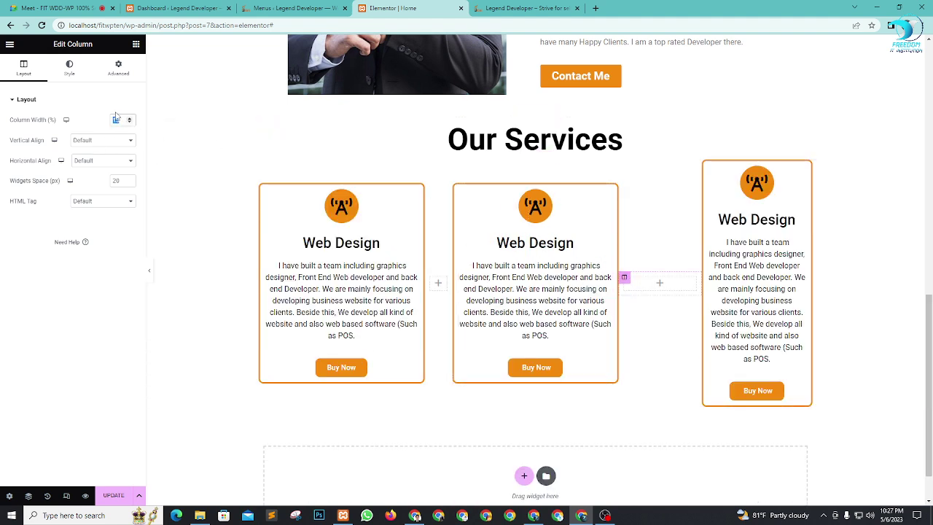
text(5)
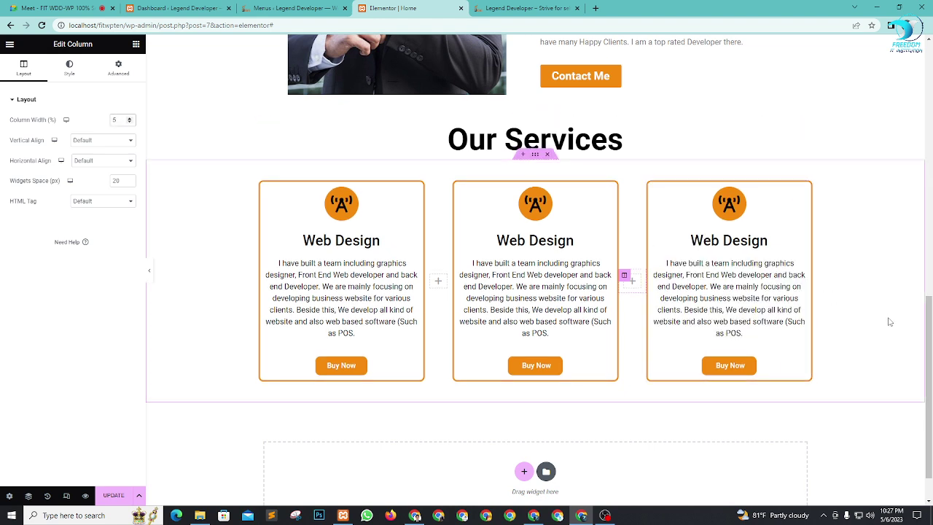
click(113, 495)
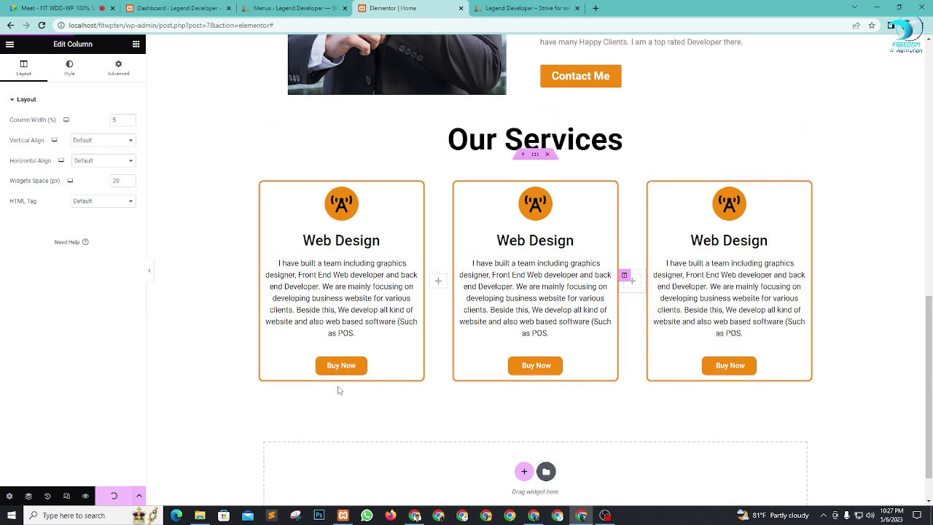
scroll(616, 332, down, 1)
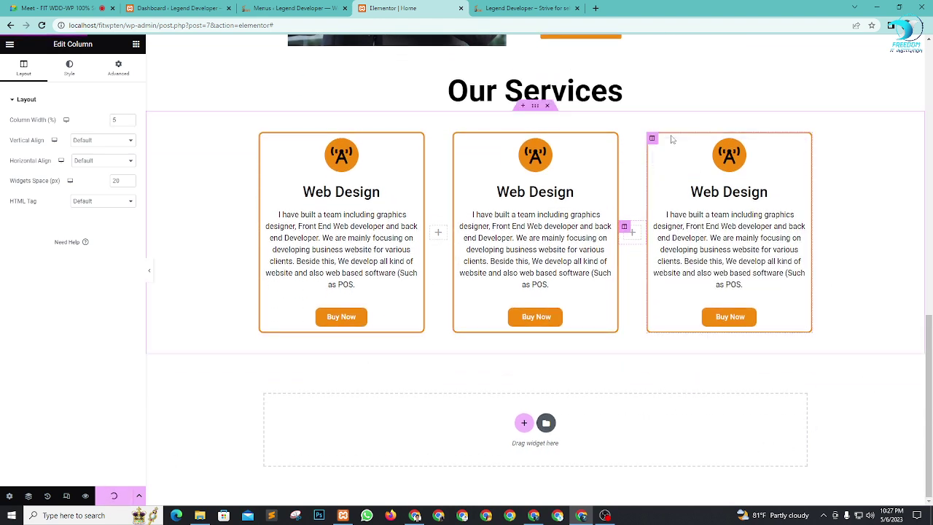
click(523, 7)
key(F5)
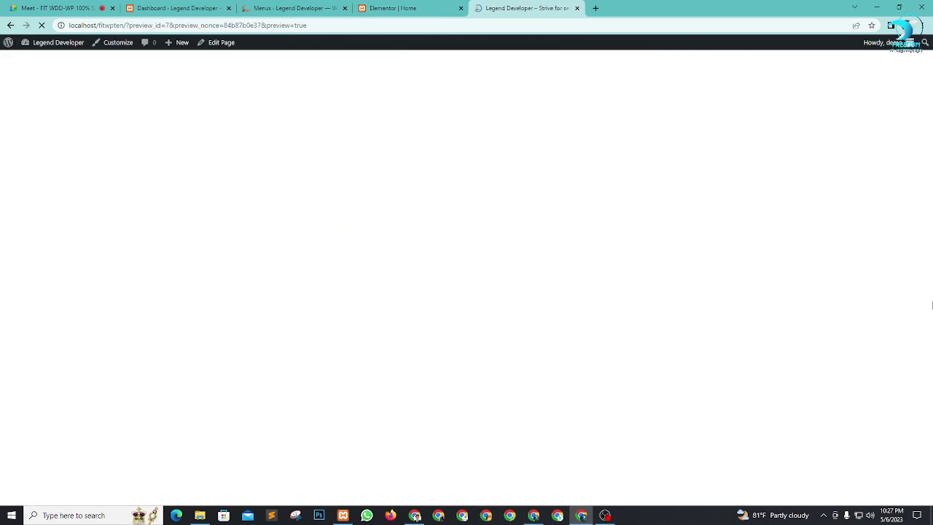
scroll(817, 332, down, 4)
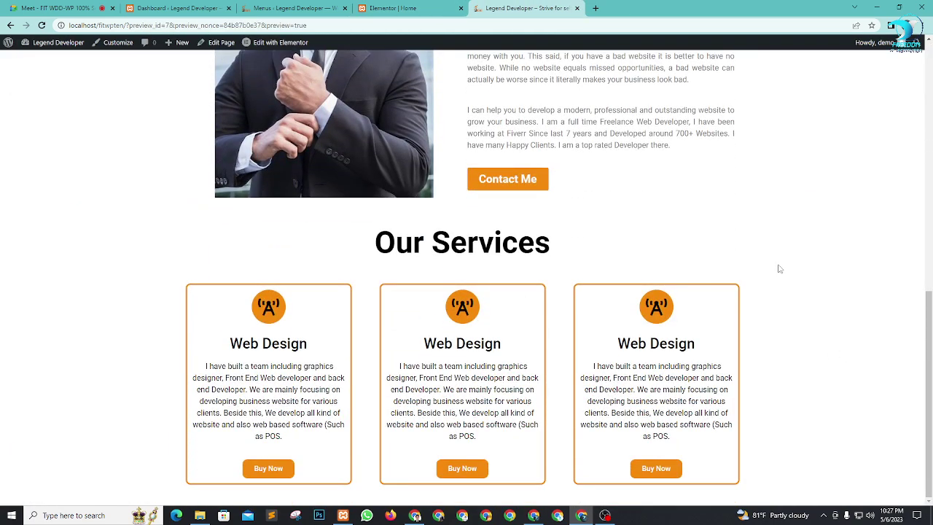
click(392, 8)
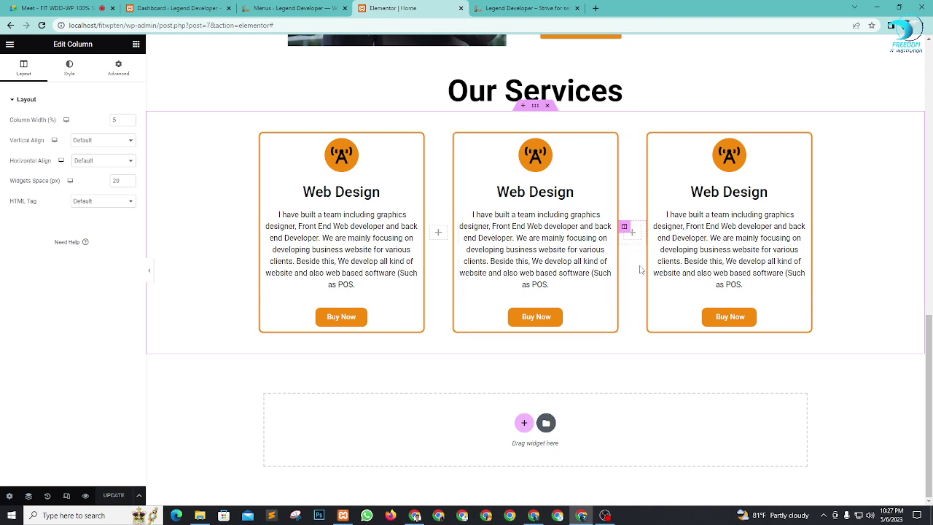
Step: Add a new empty section below the Our Services section
click(552, 7)
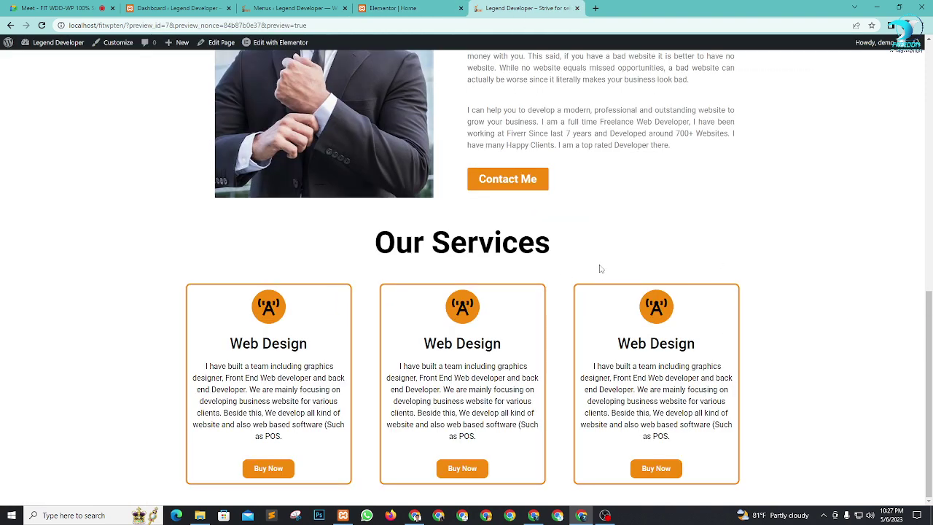
click(384, 6)
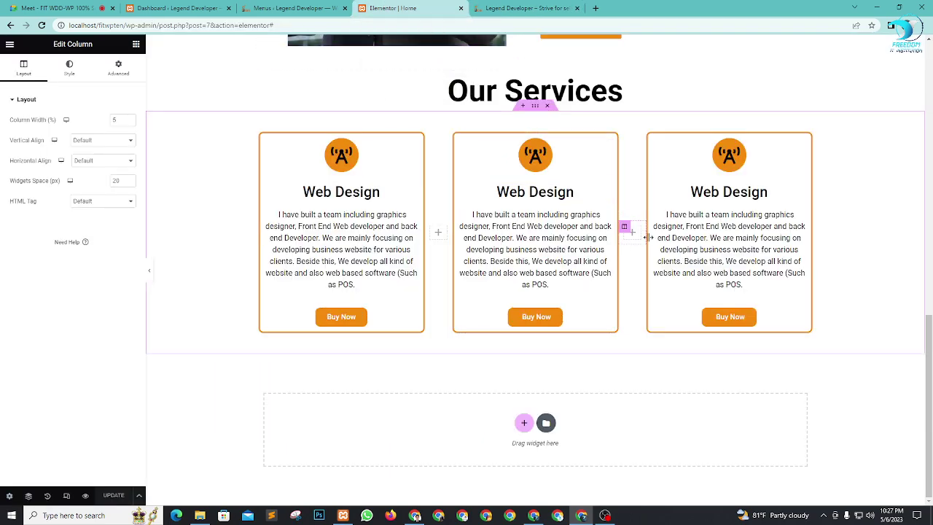
scroll(646, 237, up, 8)
scroll(658, 270, down, 4)
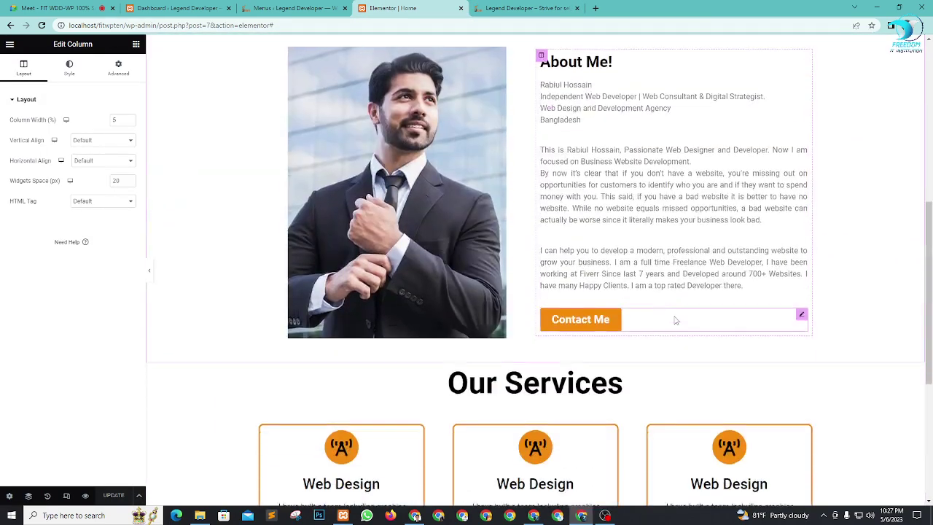
scroll(676, 321, down, 4)
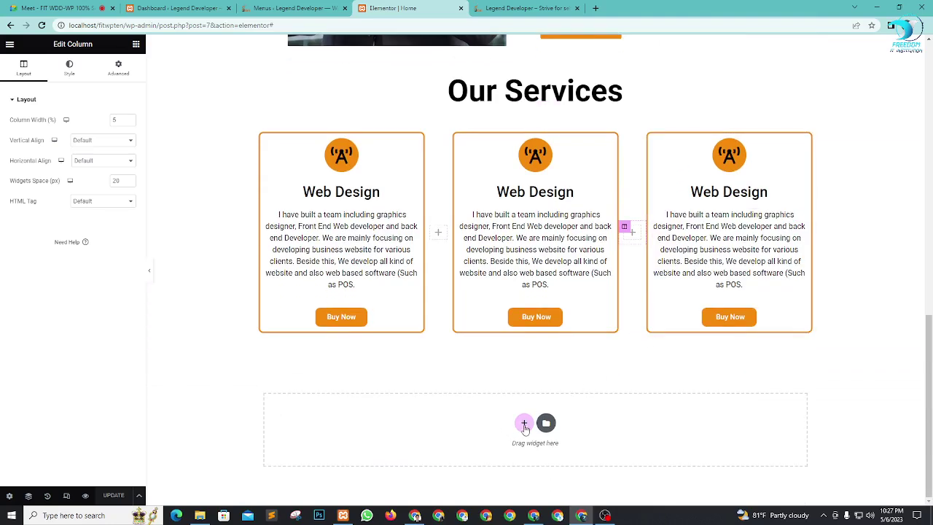
click(524, 425)
scroll(641, 335, down, 1)
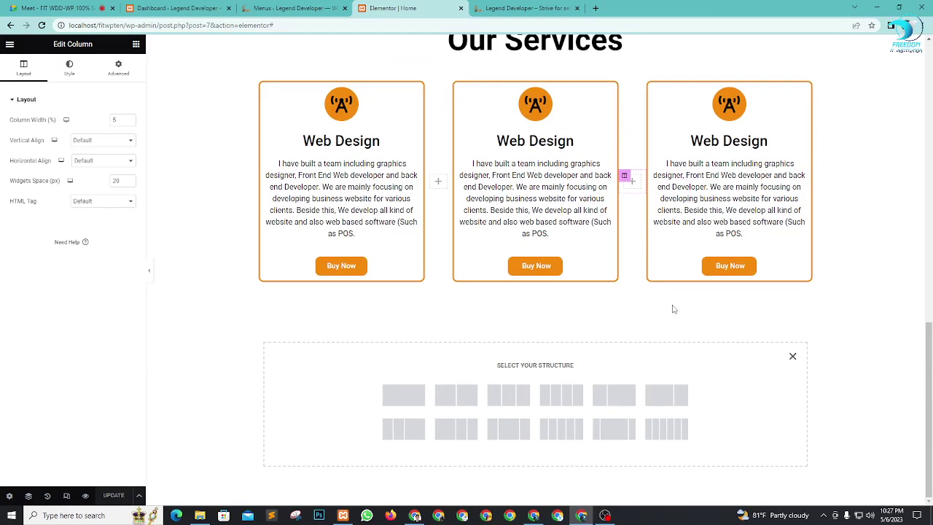
Step: Review the Kinix home page in live preview, ending at the top
click(525, 8)
scroll(574, 107, up, 5)
scroll(574, 106, up, 3)
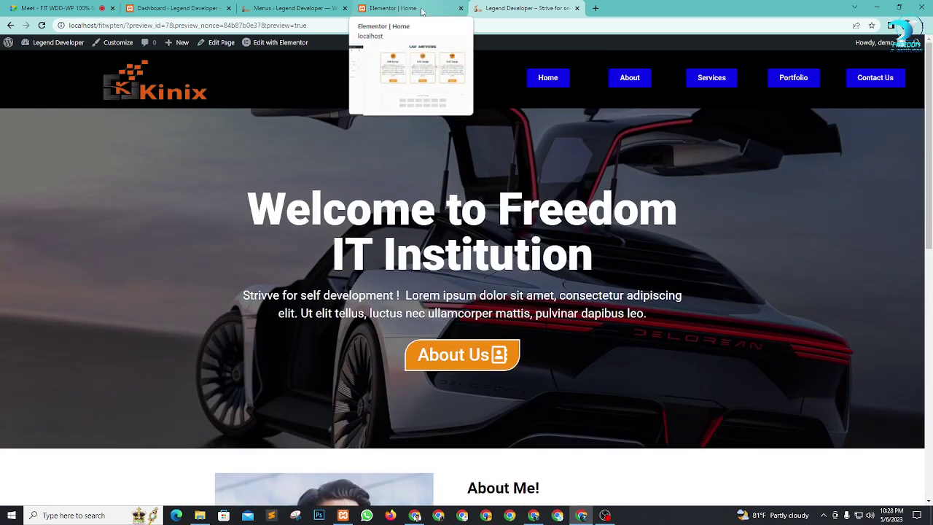
scroll(744, 209, down, 3)
scroll(743, 207, down, 5)
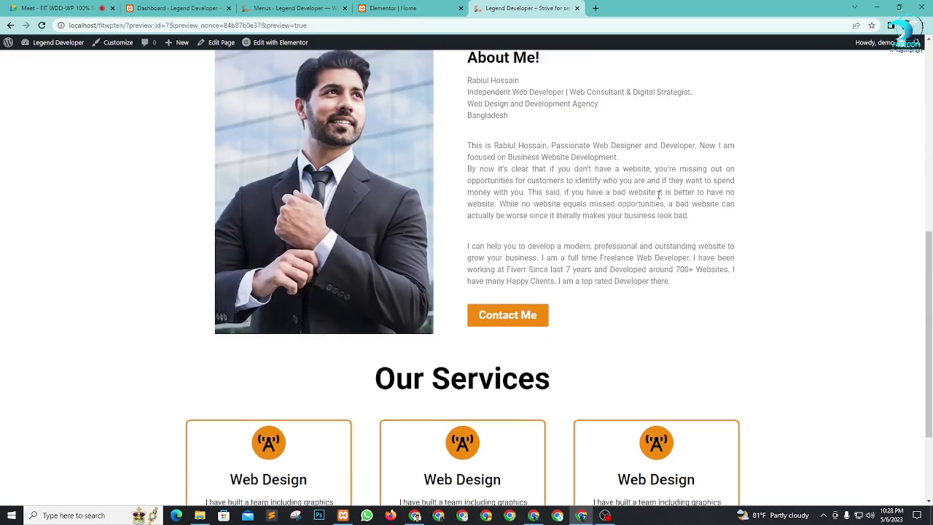
scroll(755, 395, up, 8)
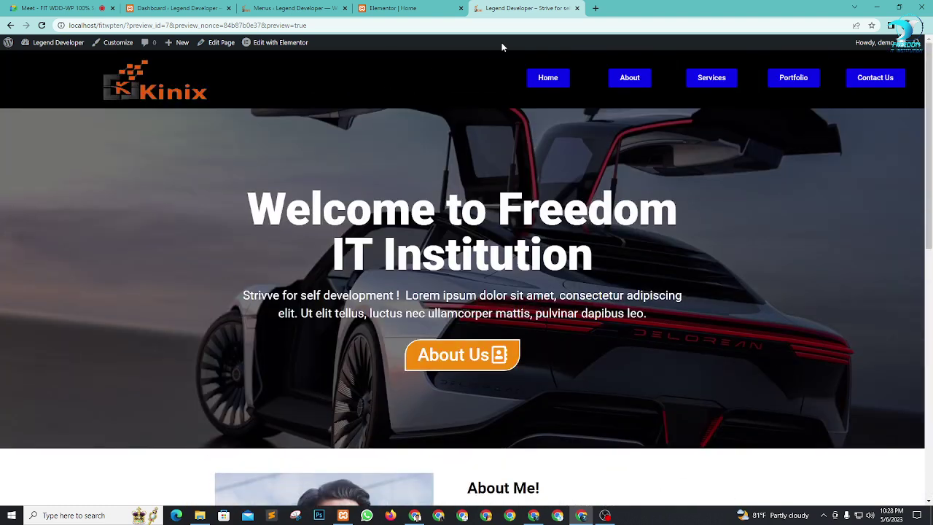
Step: Try the header's About and Services links on the live page, then go back to the editor
click(59, 8)
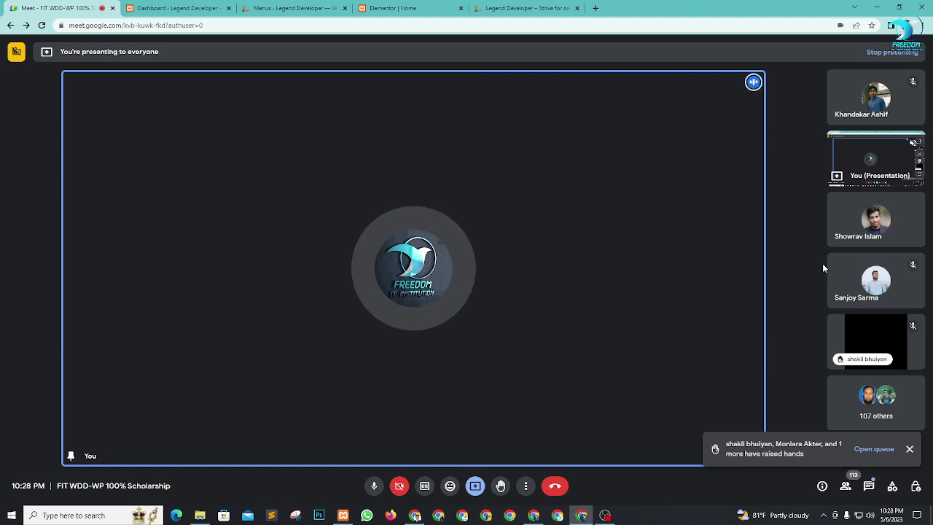
click(503, 8)
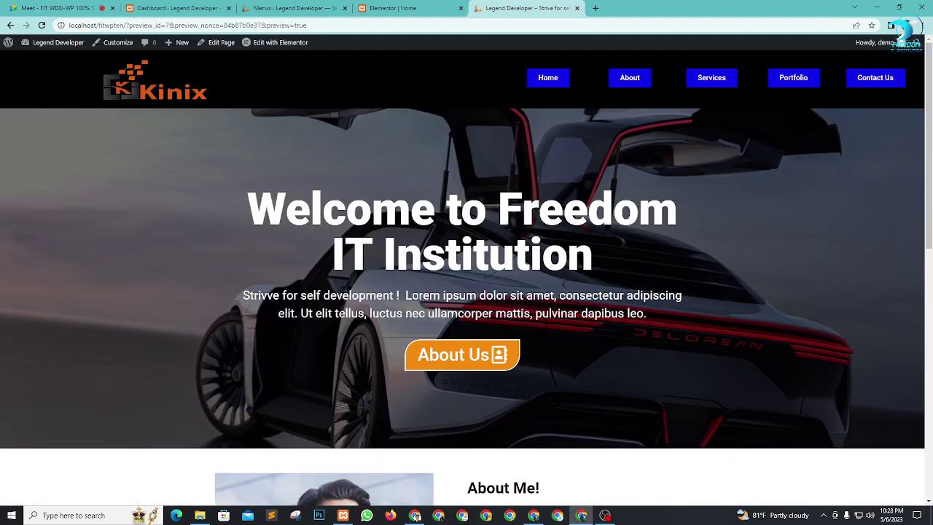
scroll(585, 264, down, 8)
scroll(491, 223, up, 3)
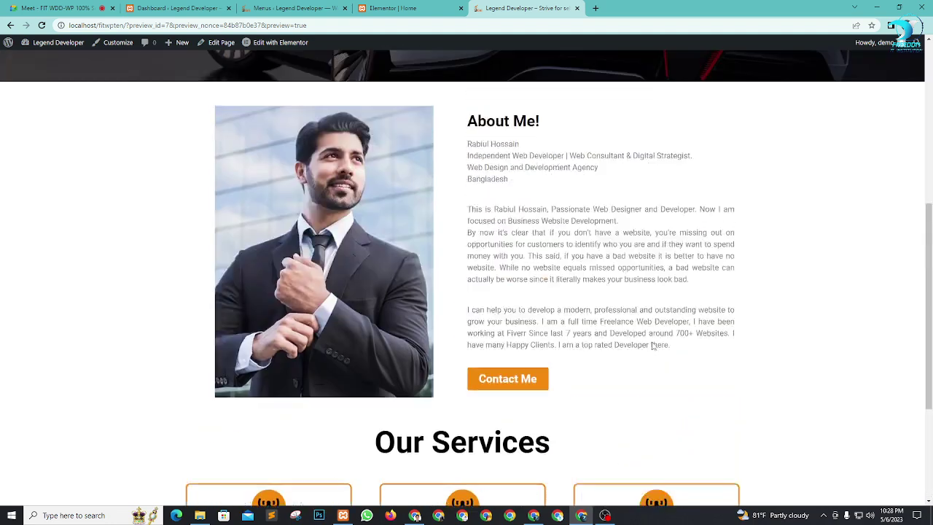
scroll(653, 346, up, 5)
click(626, 86)
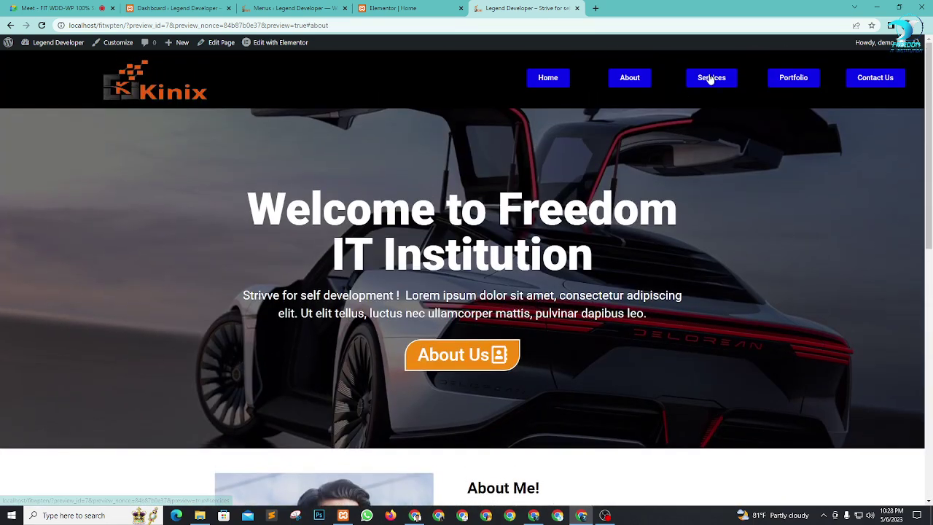
click(711, 79)
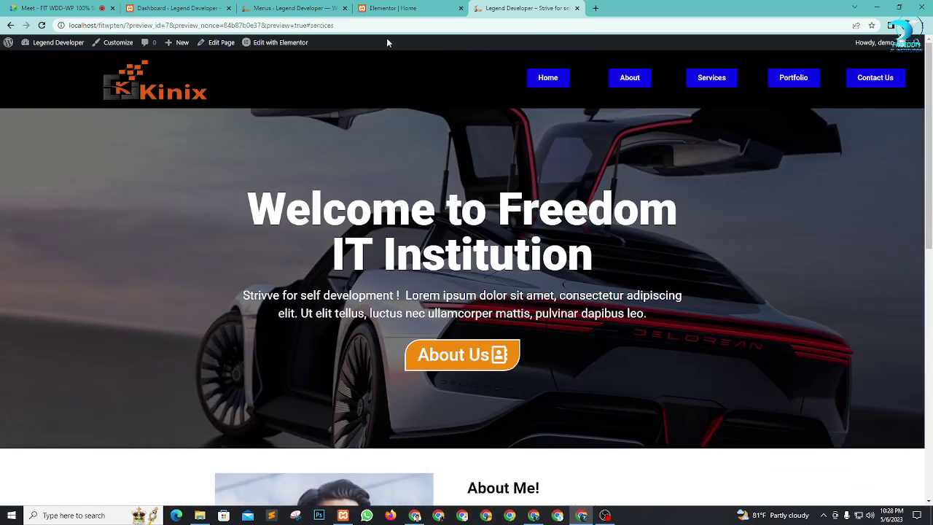
click(385, 9)
scroll(774, 386, up, 15)
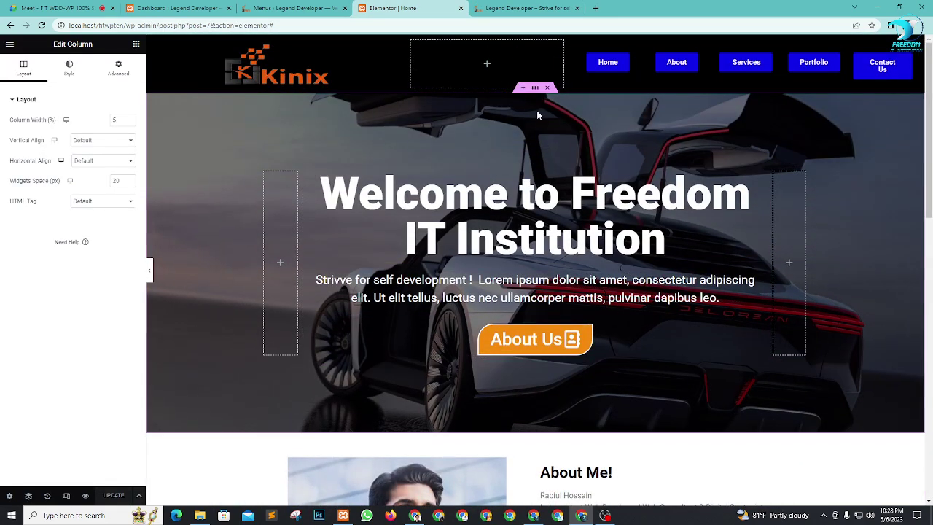
Step: Give the Welcome hero section the CSS ID home and save the page
click(535, 88)
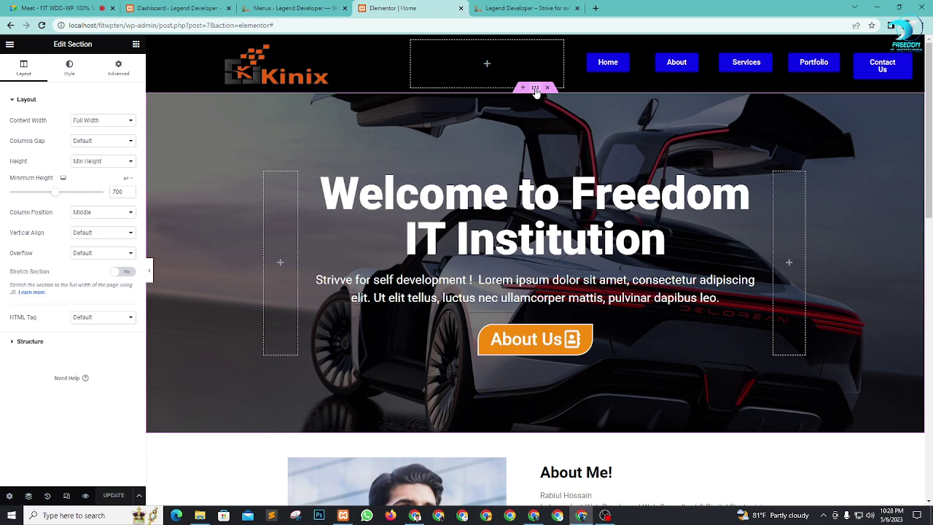
click(121, 67)
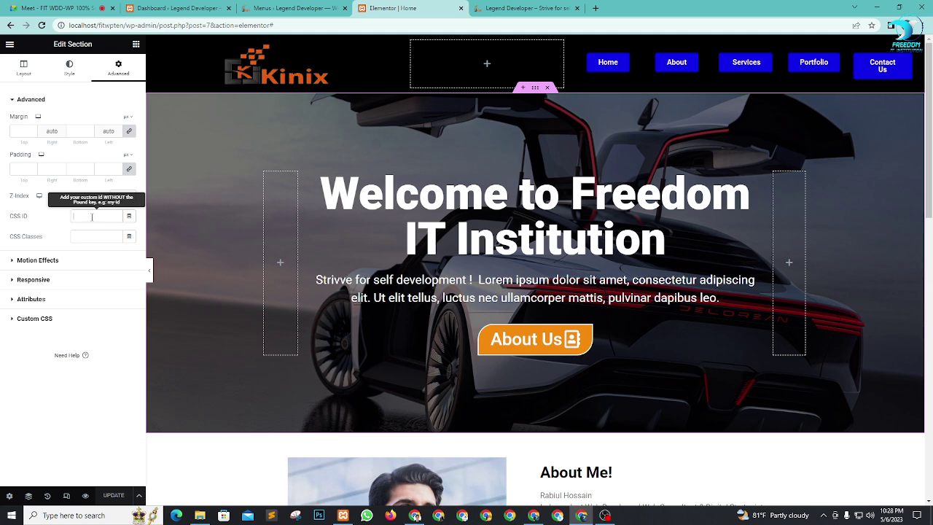
text(home)
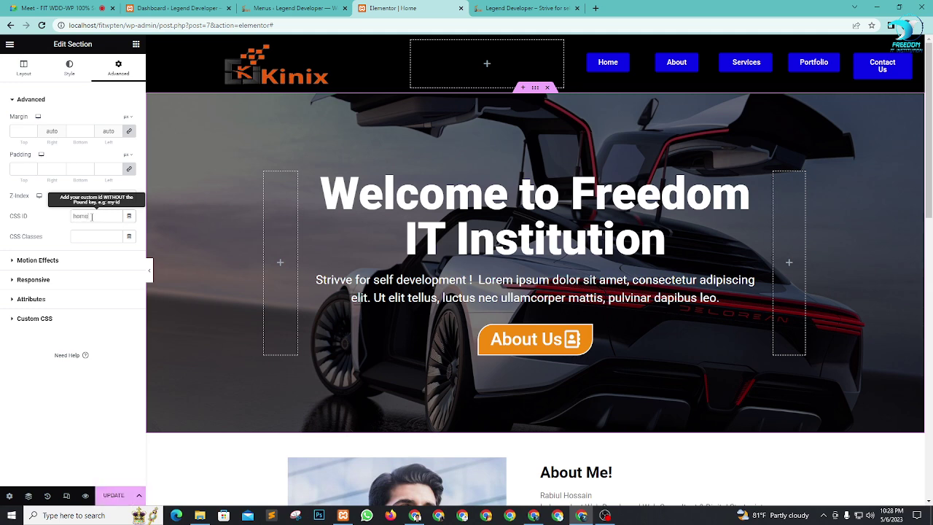
click(115, 495)
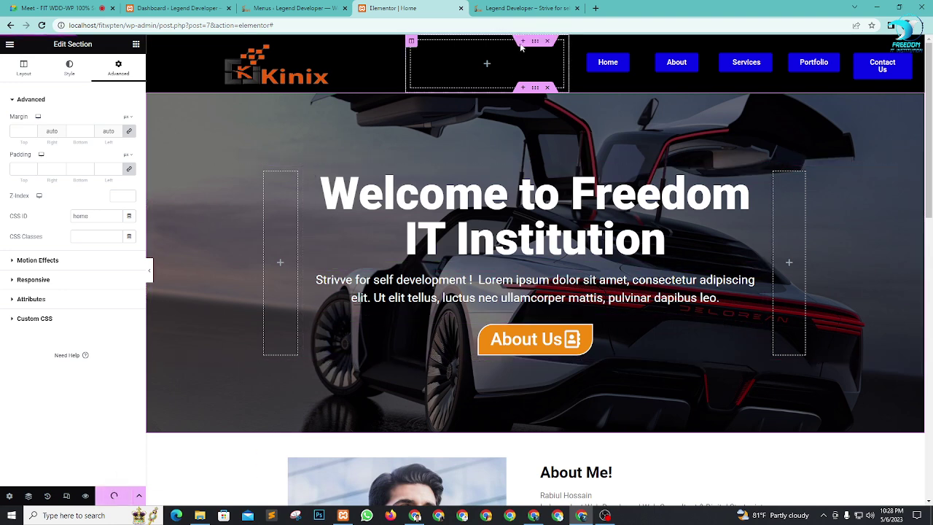
Step: Check in the live preview that the Home link jumps to the hero
click(540, 6)
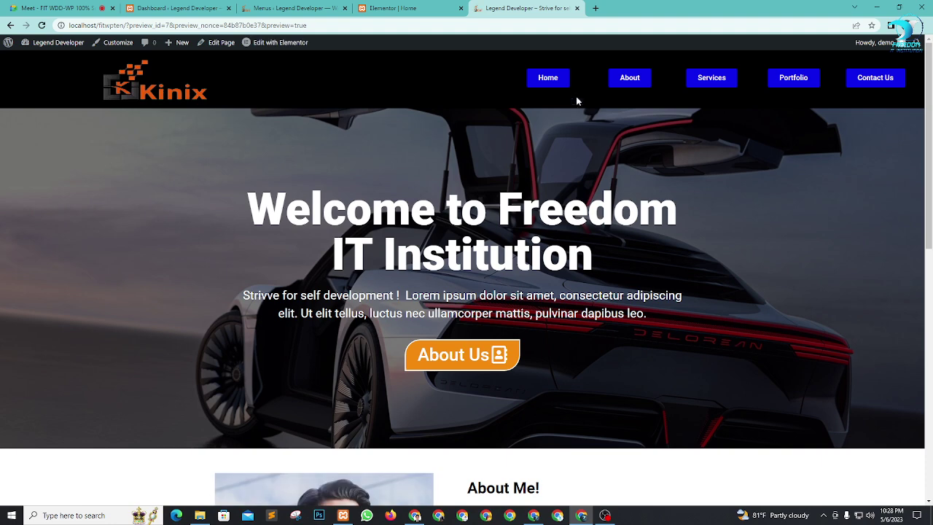
click(559, 78)
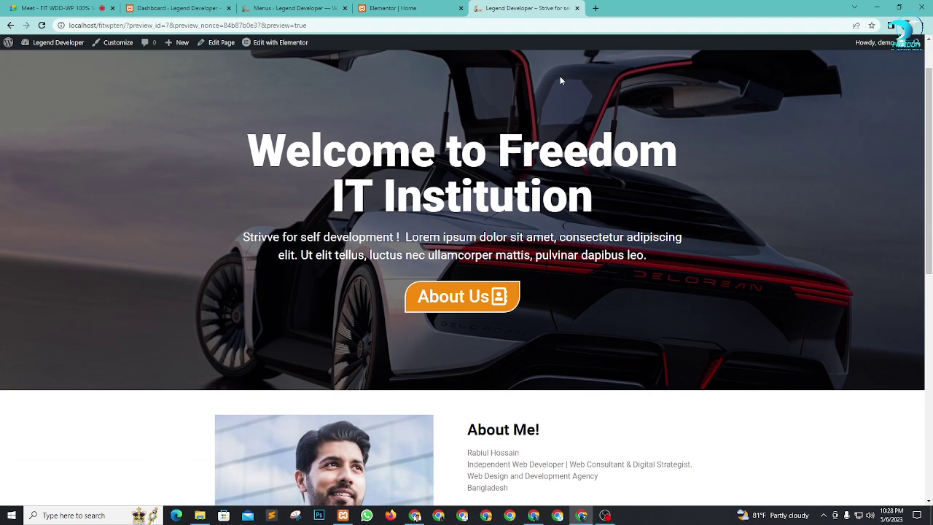
scroll(623, 38, up, 1)
click(545, 78)
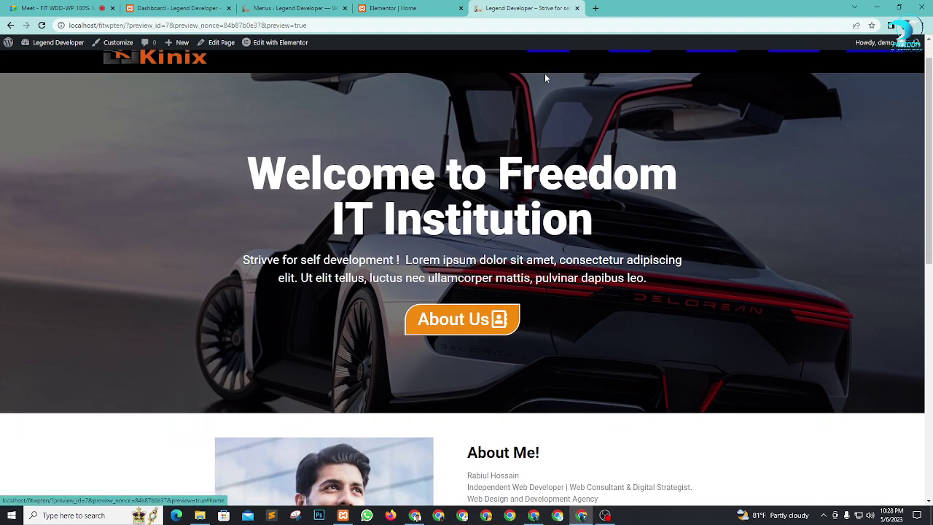
click(394, 8)
scroll(536, 140, down, 4)
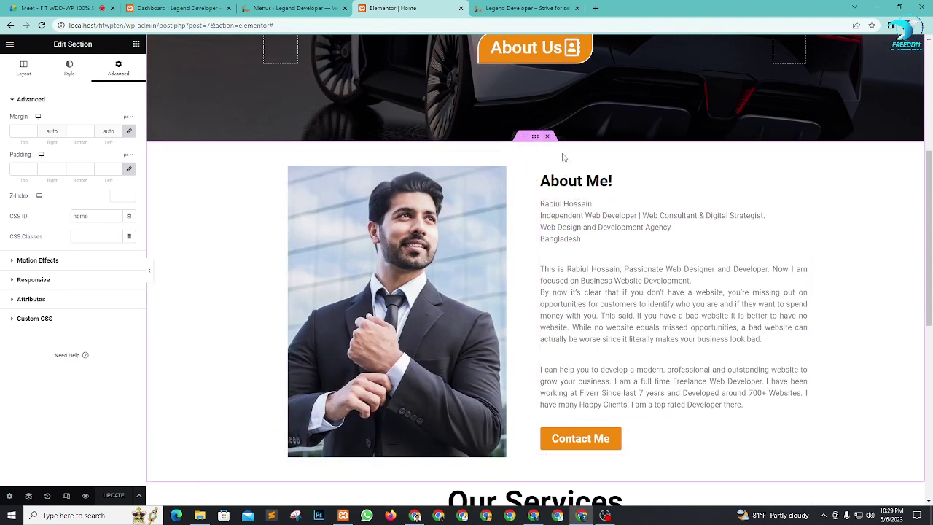
Step: Set the About Me section's CSS ID to about and save the page
click(535, 137)
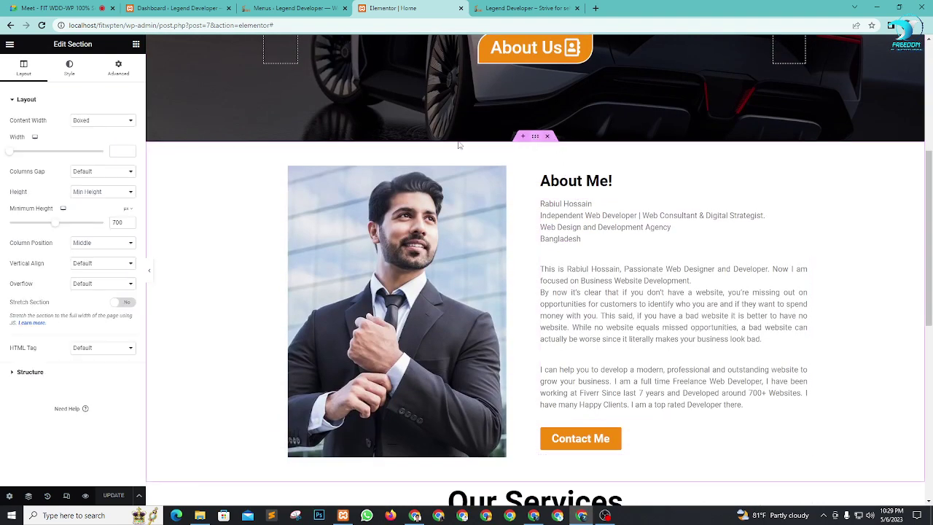
click(118, 70)
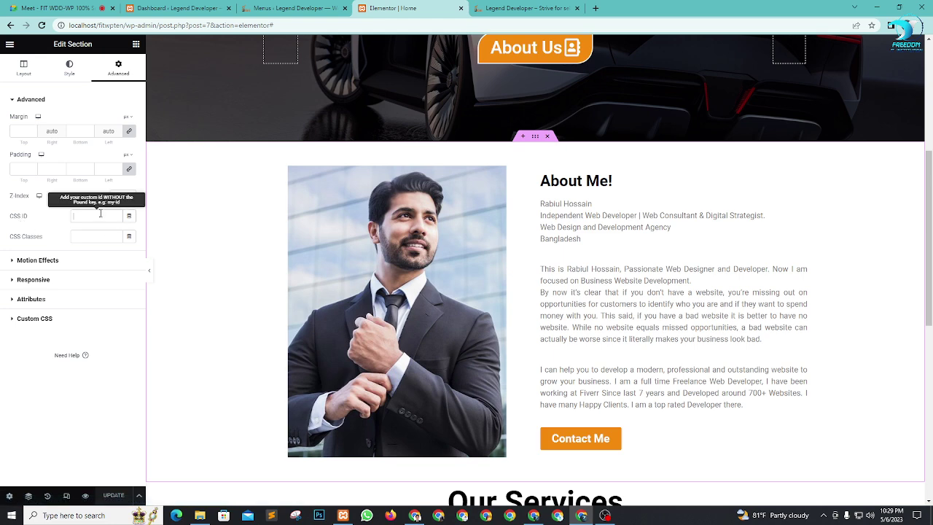
text(about)
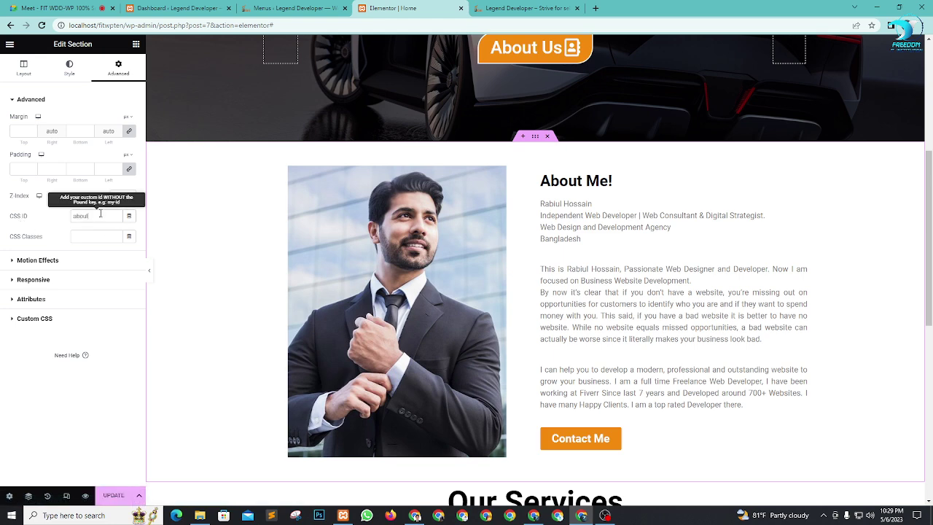
click(114, 496)
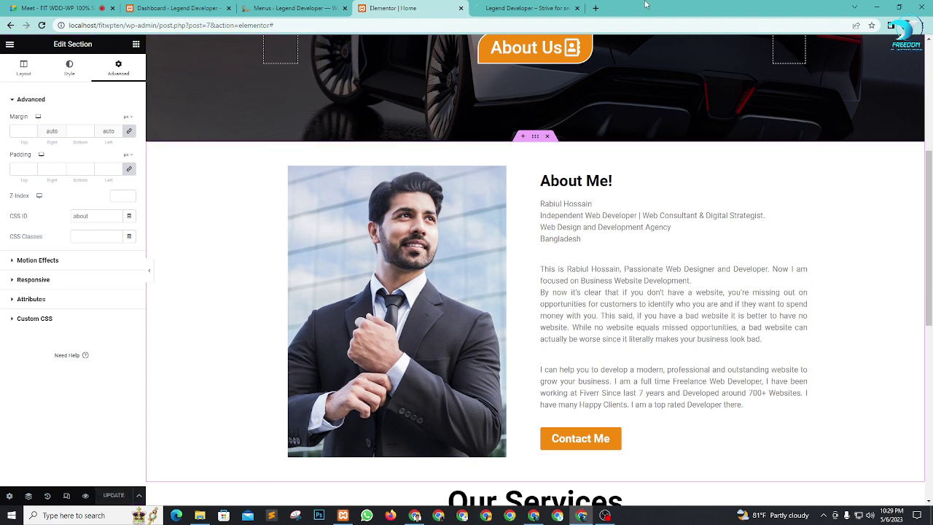
Step: Reload the preview and confirm the About link jumps to About Me
click(529, 8)
key(F5)
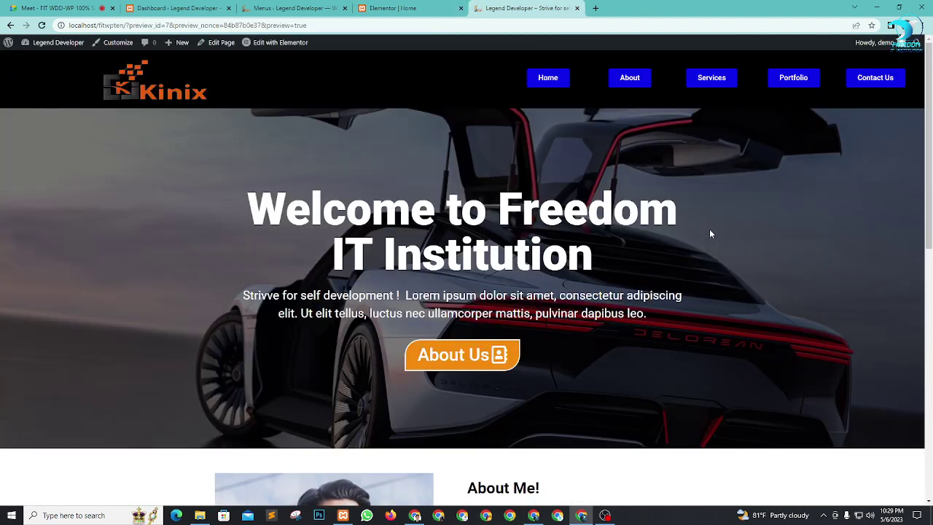
click(628, 77)
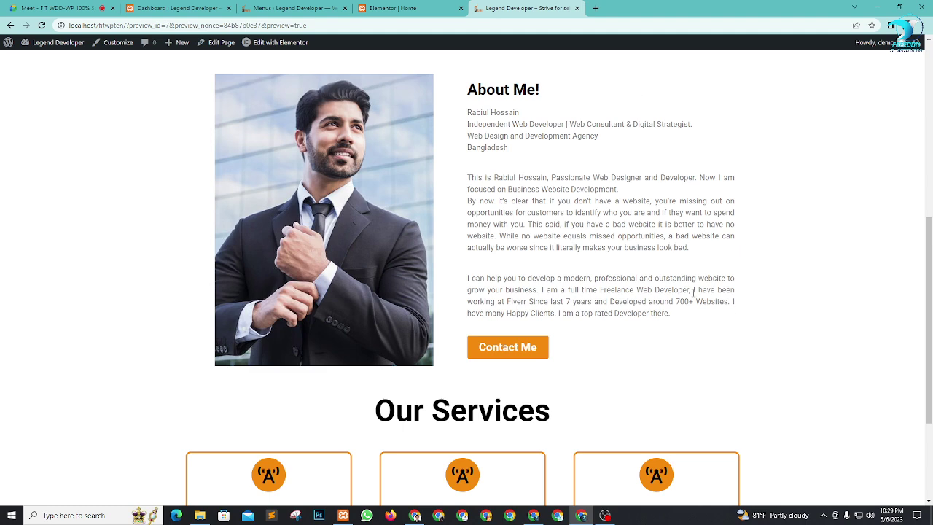
click(393, 8)
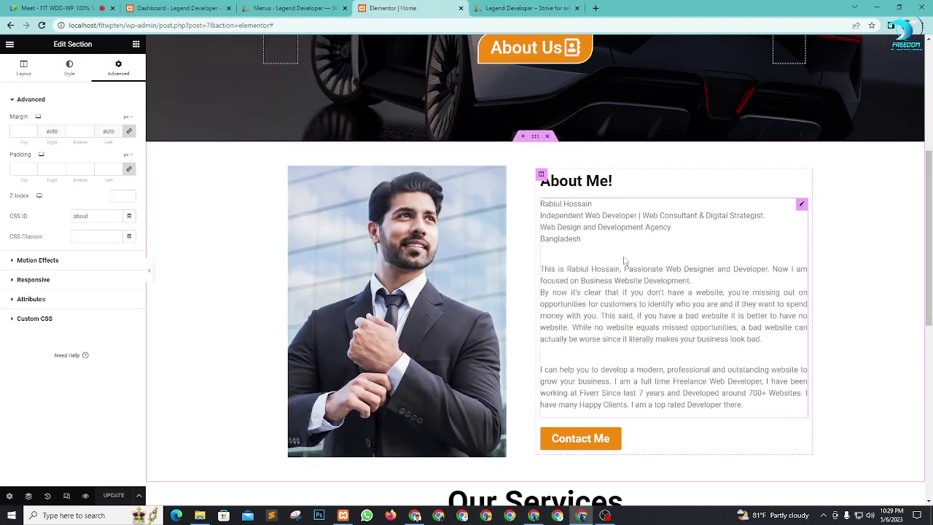
scroll(462, 209, down, 5)
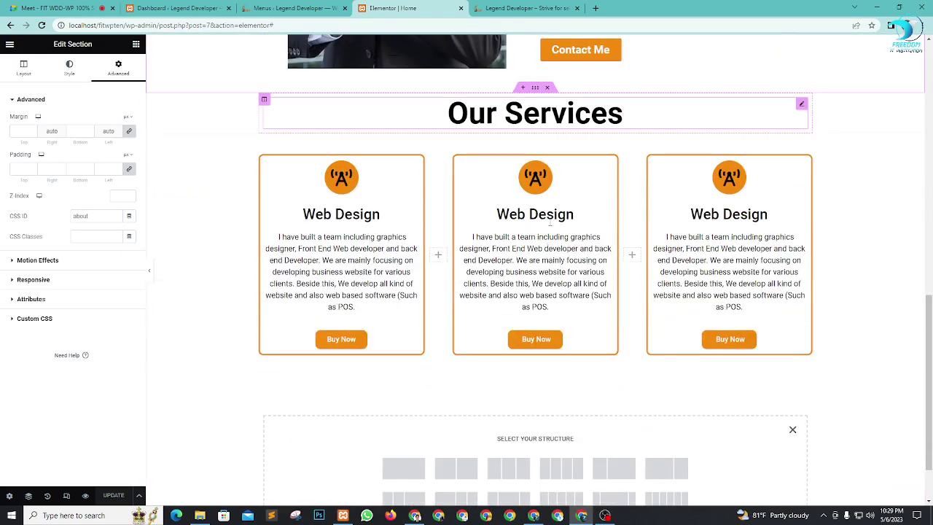
Step: Enter services in the Our Services section's Advanced CSS ID field
click(535, 89)
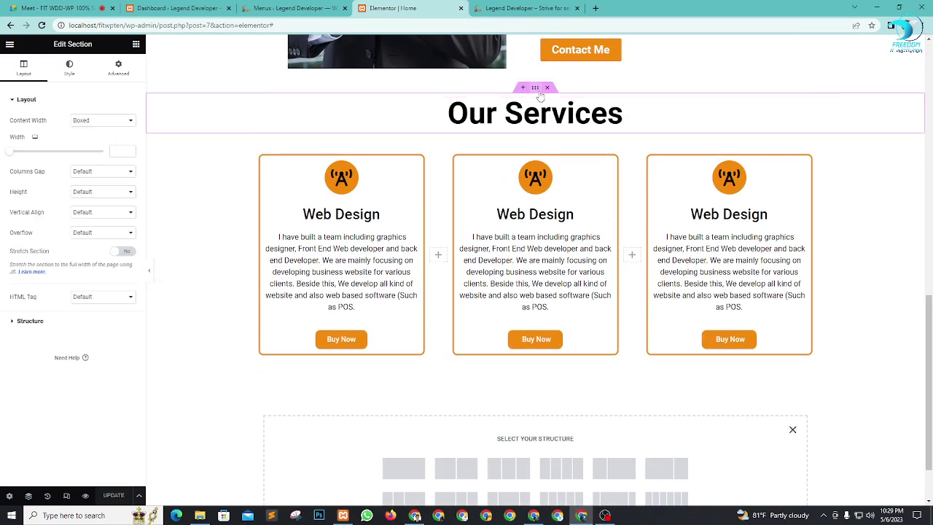
click(118, 69)
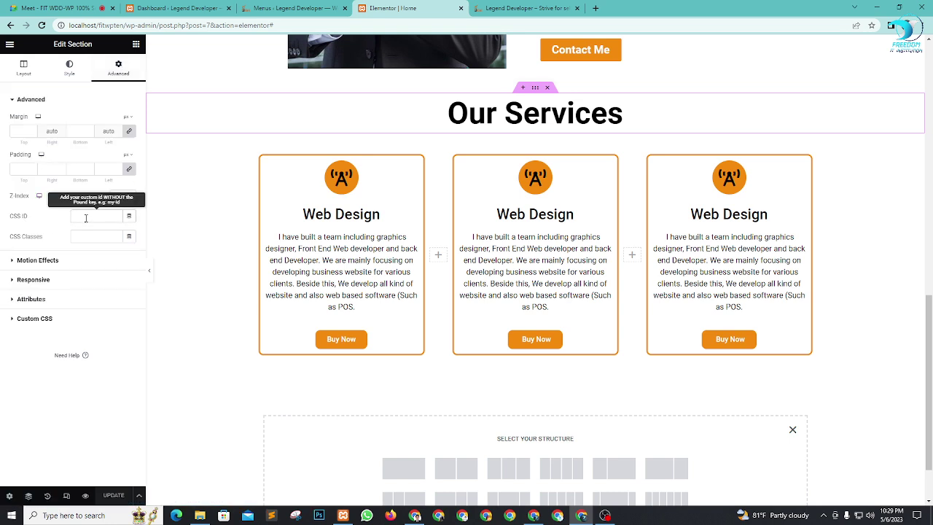
text(sd)
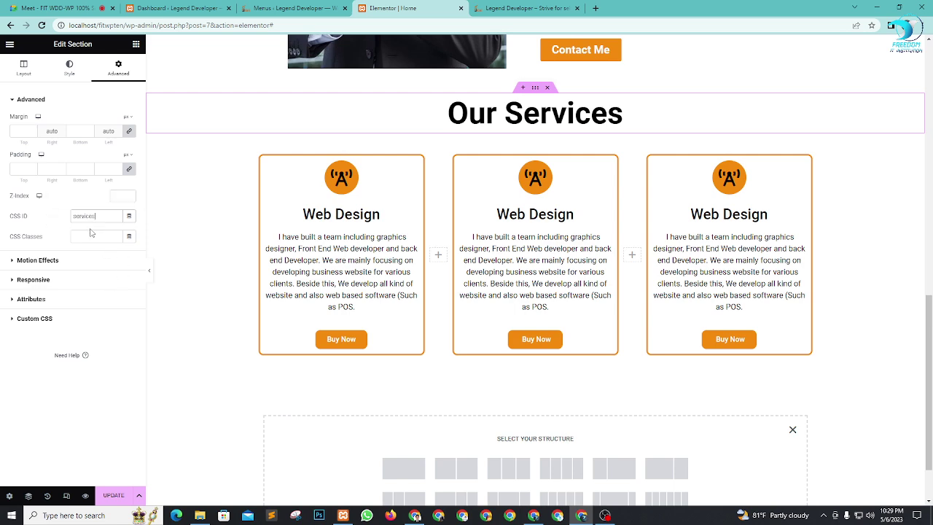
Step: Inspect the Services and About Us items in the Main Menu and save the menu
click(290, 8)
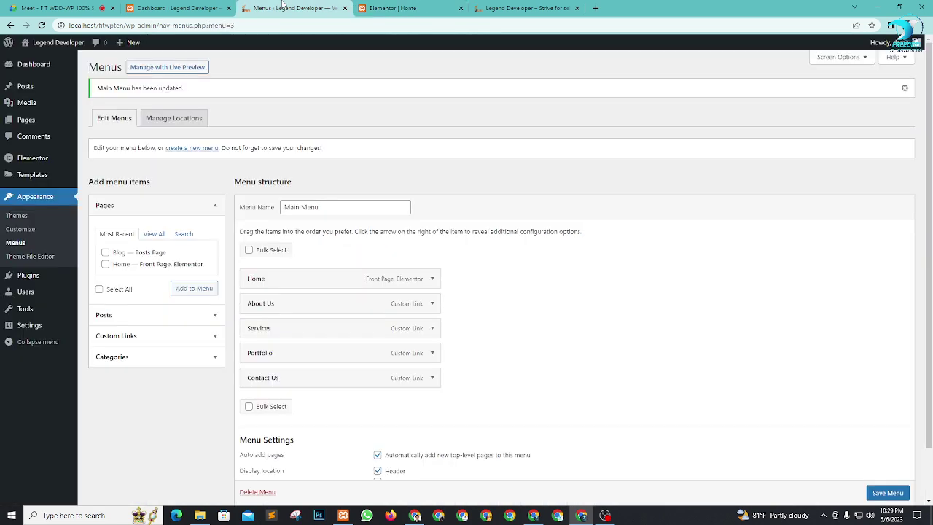
scroll(332, 333, down, 2)
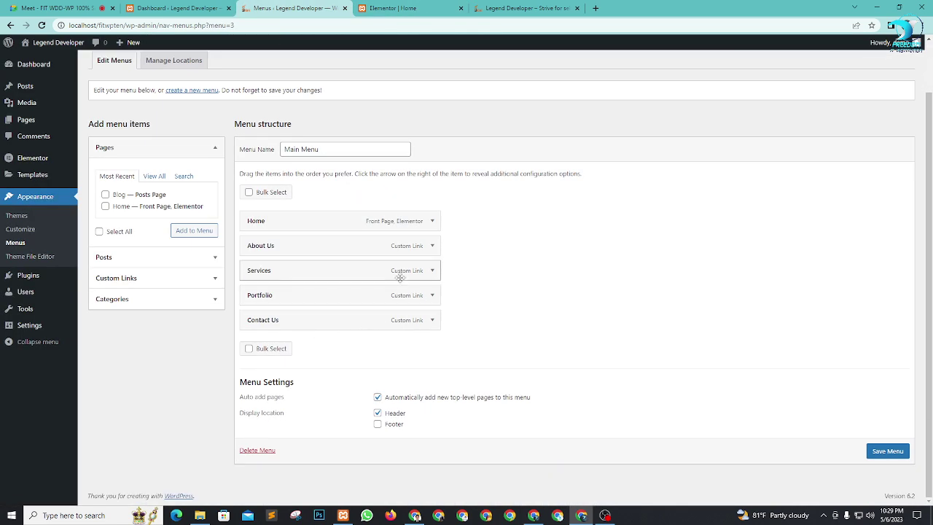
click(432, 270)
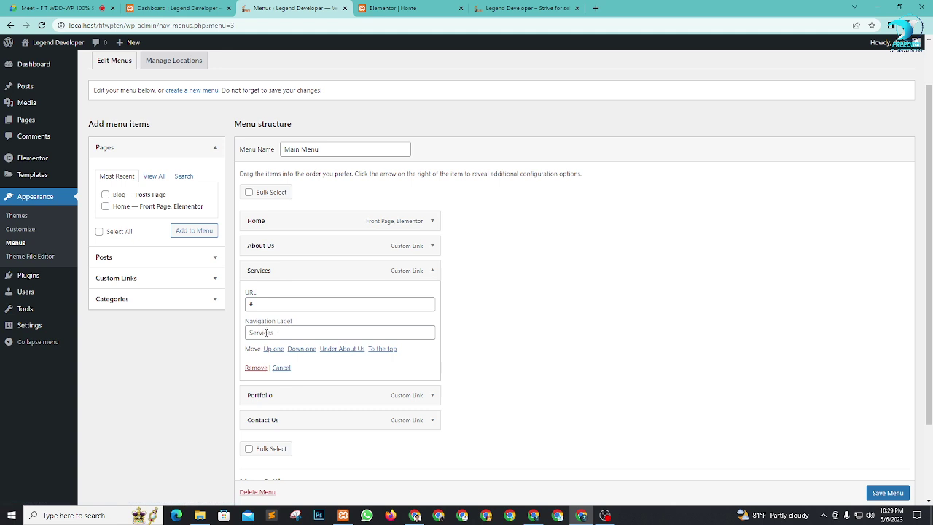
double_click(266, 333)
click(281, 332)
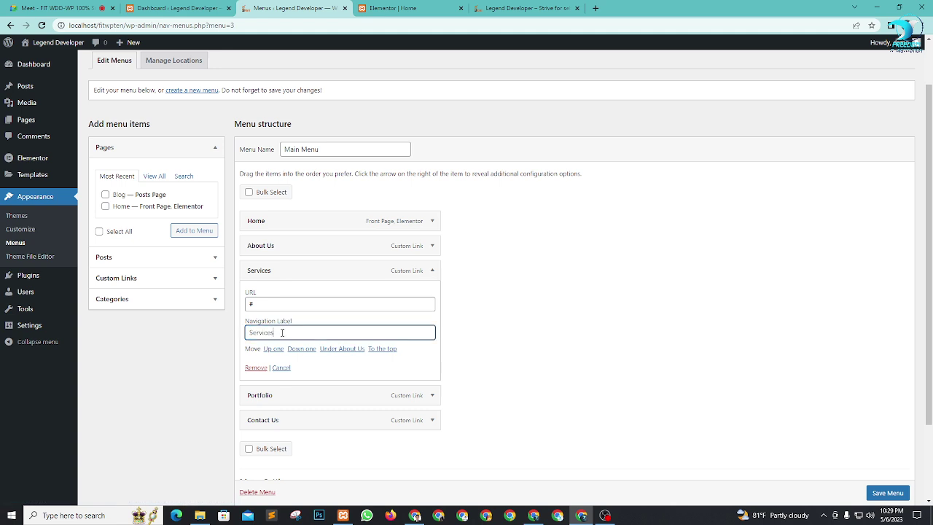
click(432, 246)
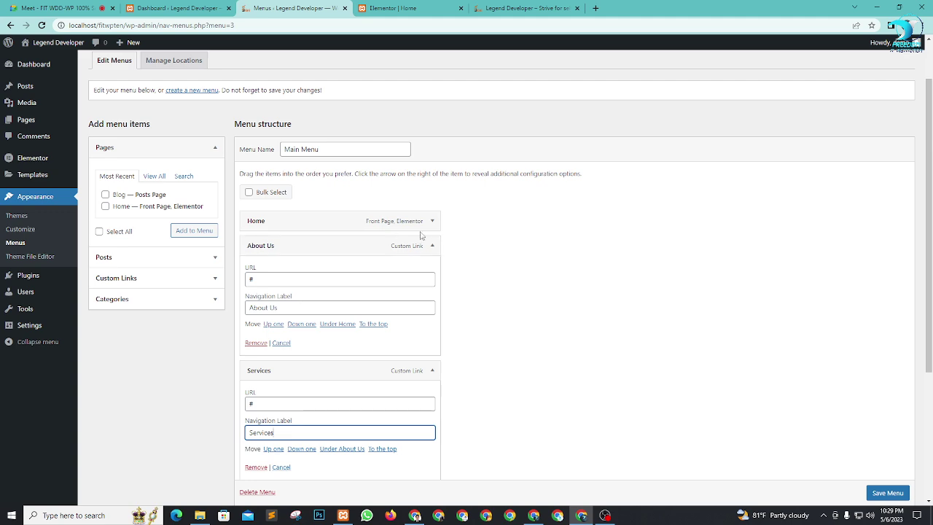
scroll(398, 298, down, 2)
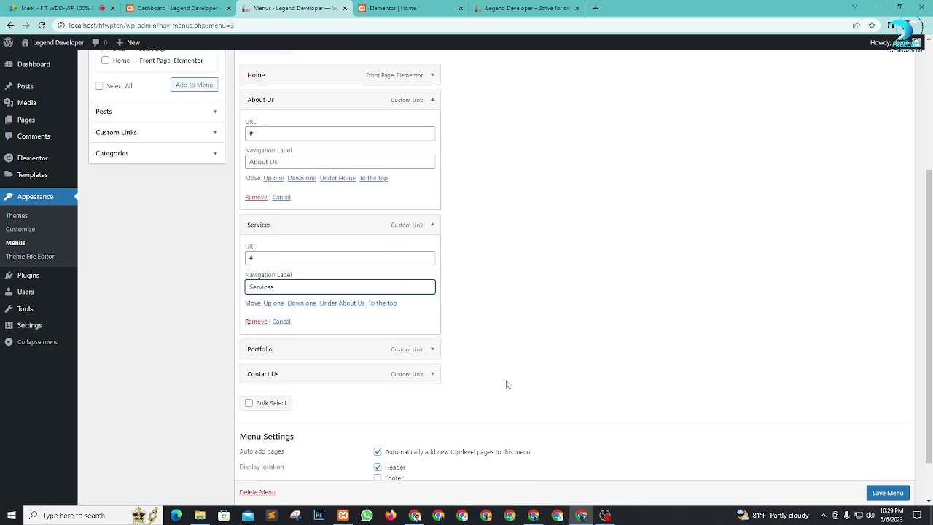
click(882, 498)
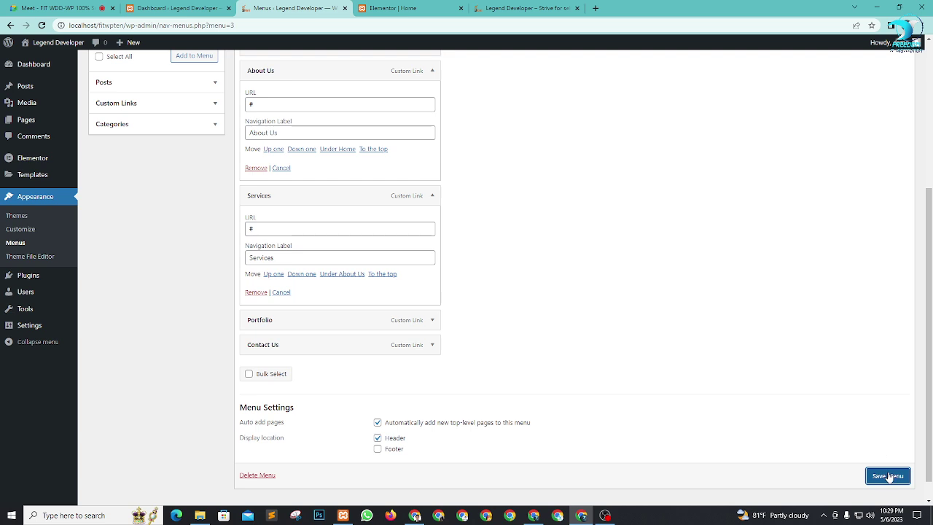
click(888, 475)
click(402, 8)
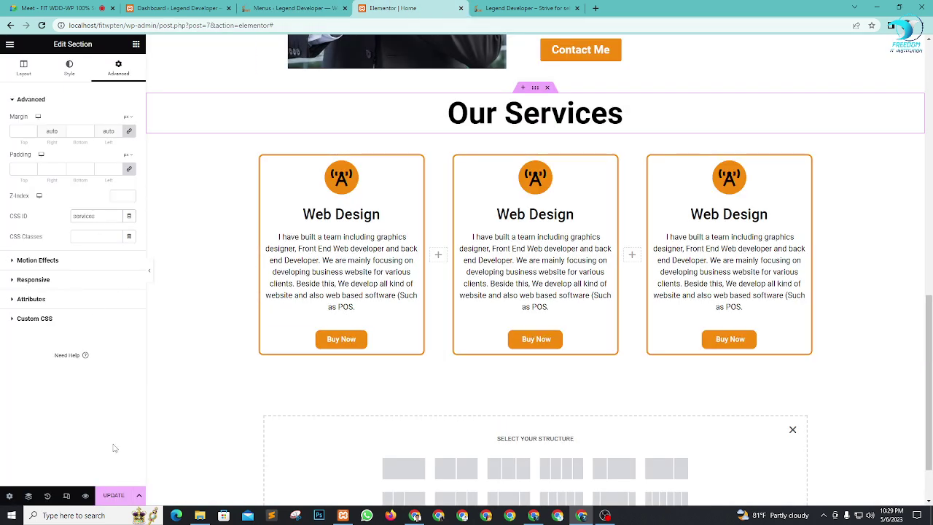
Step: Save the page and test the header's Services link in preview
click(113, 495)
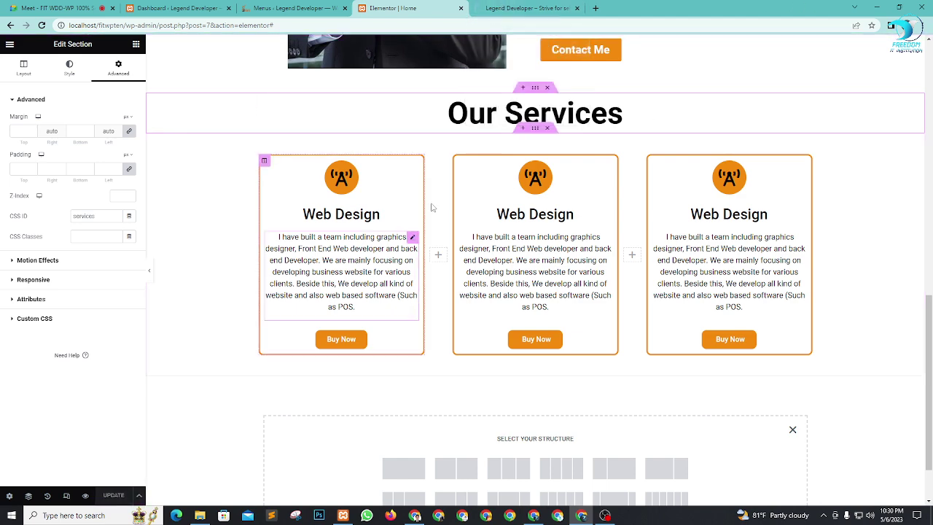
click(496, 7)
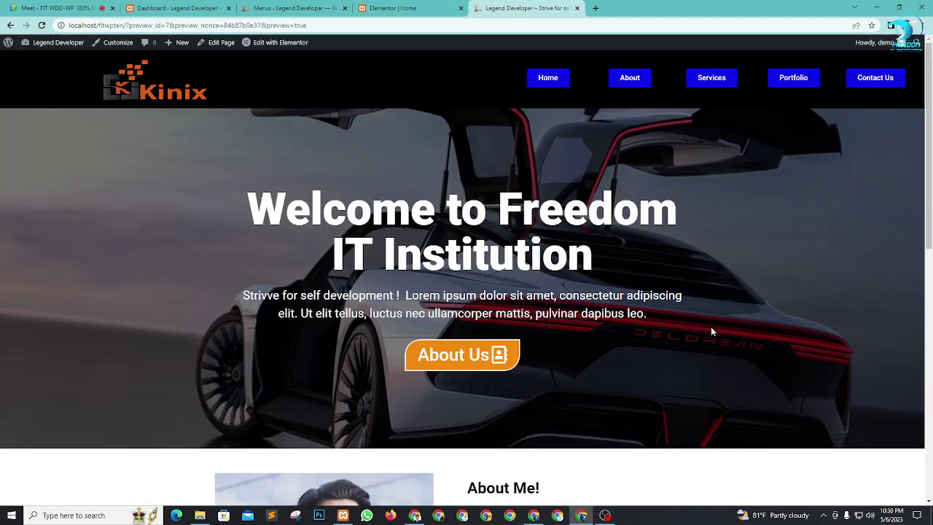
click(723, 79)
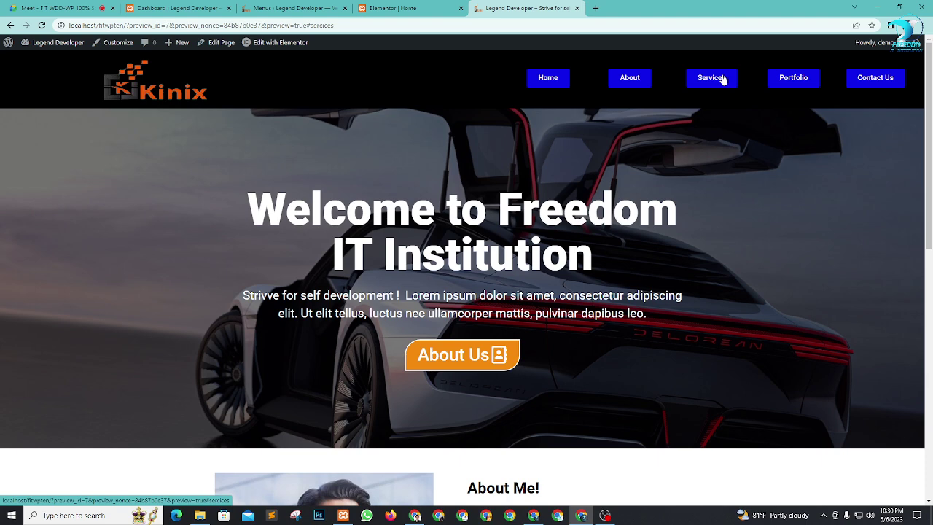
click(408, 8)
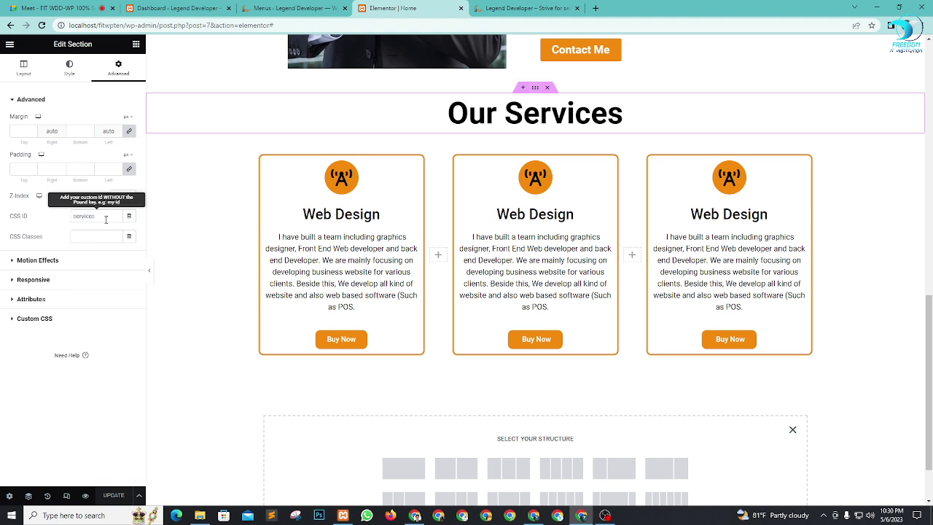
Step: Shorten the Our Services CSS ID to service and save the page
key(BackSpace)
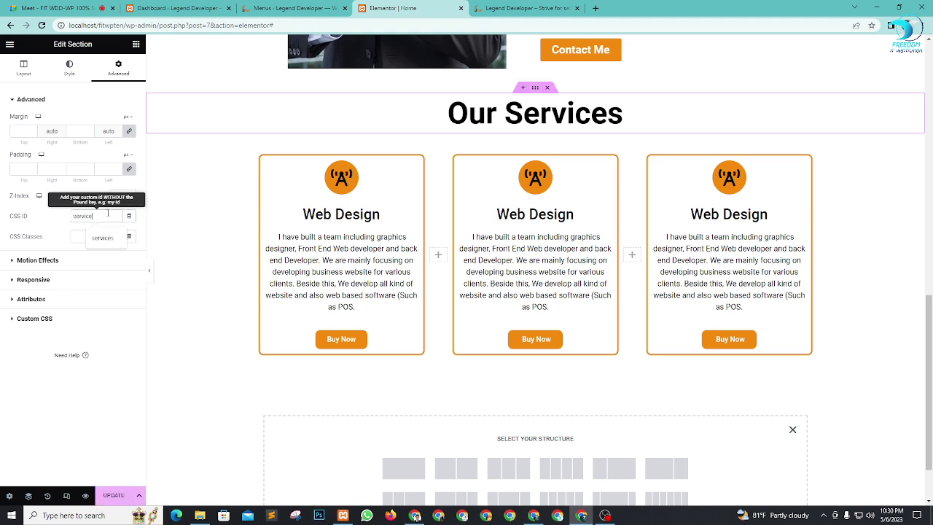
click(61, 221)
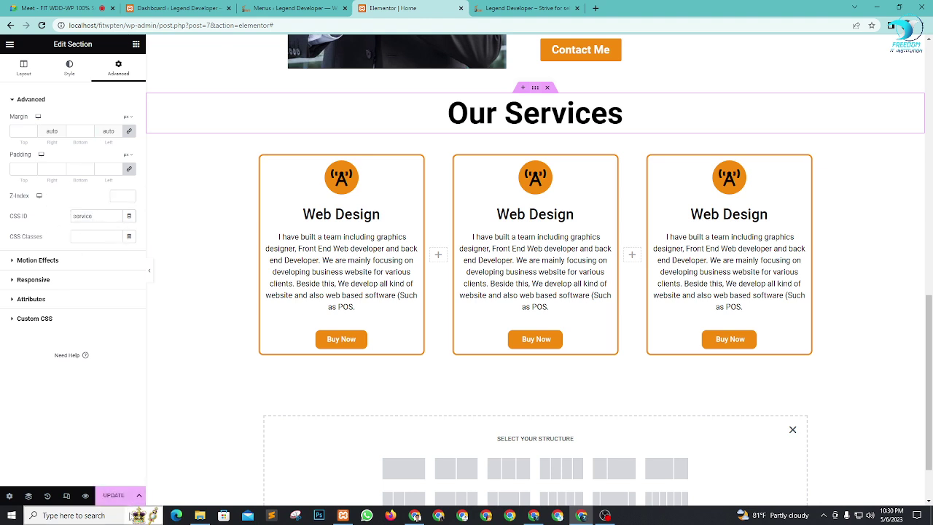
click(113, 495)
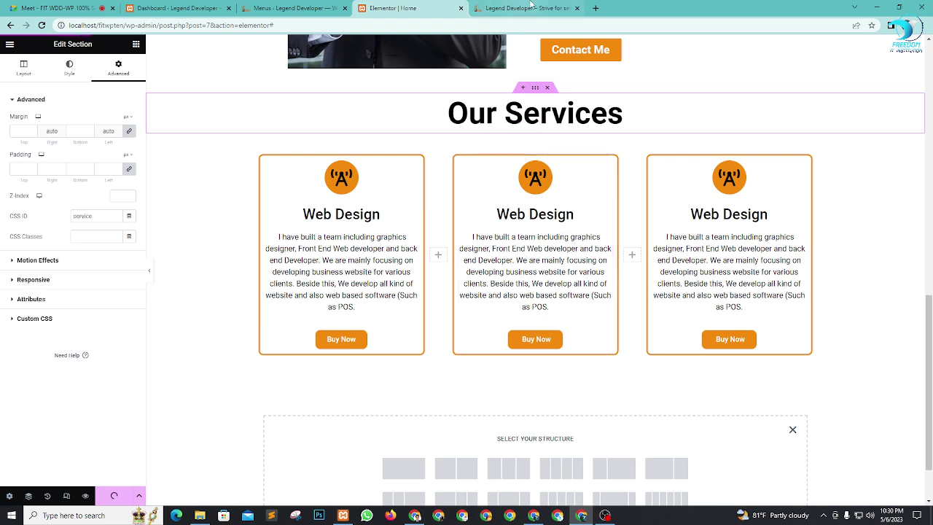
click(531, 8)
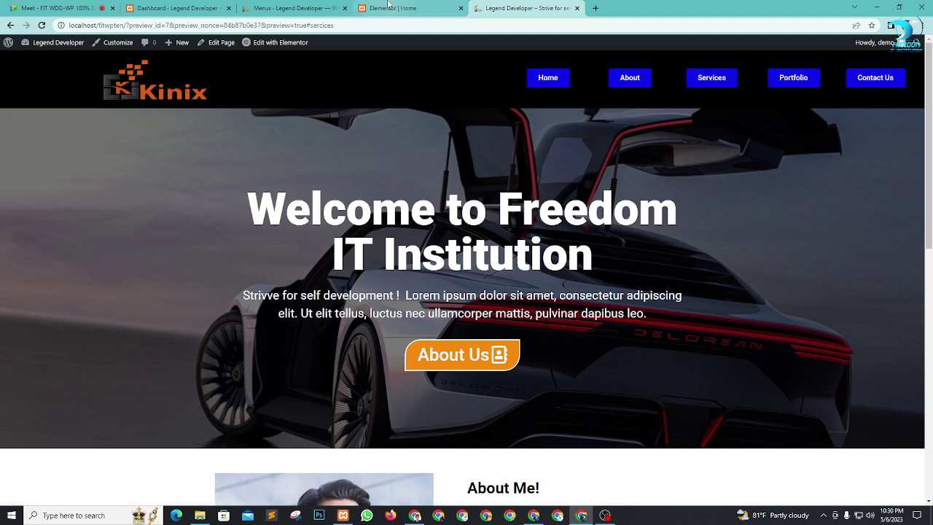
click(360, 7)
Step: Set the About Us menu item's URL to #about
click(295, 8)
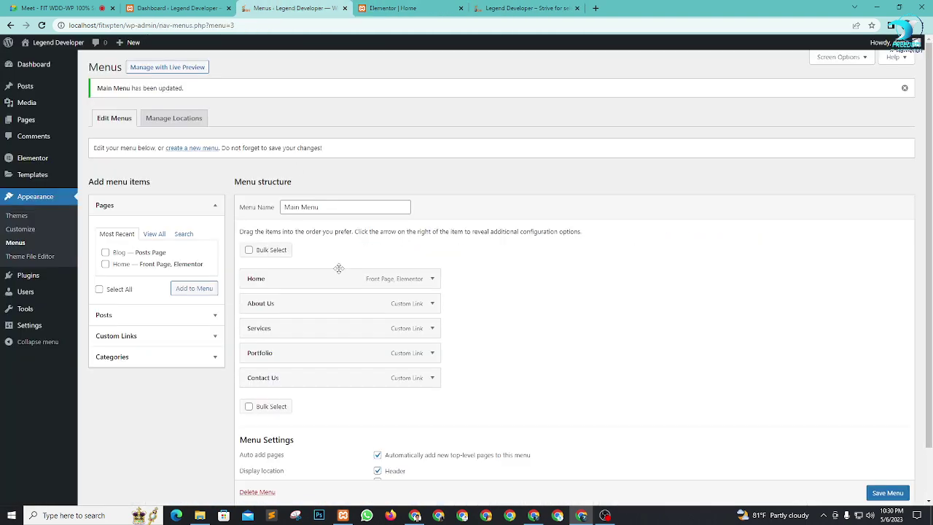
click(433, 305)
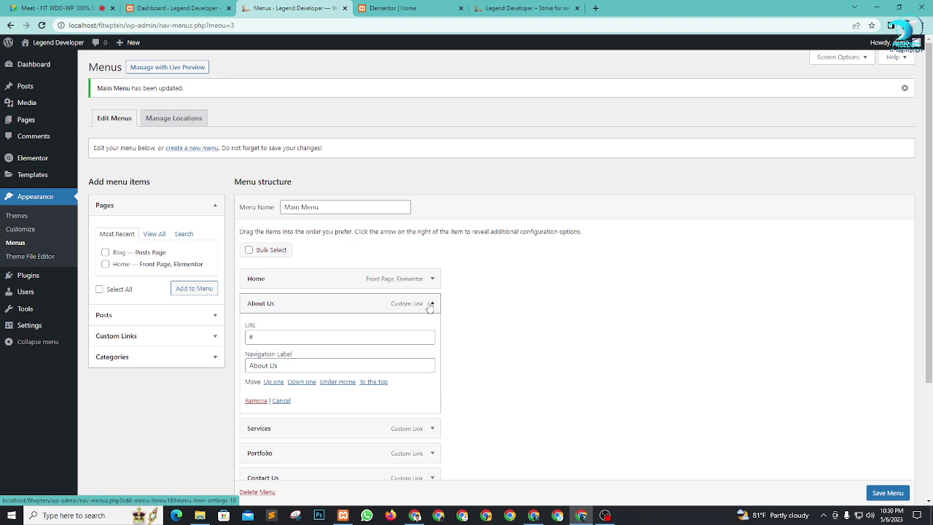
click(431, 304)
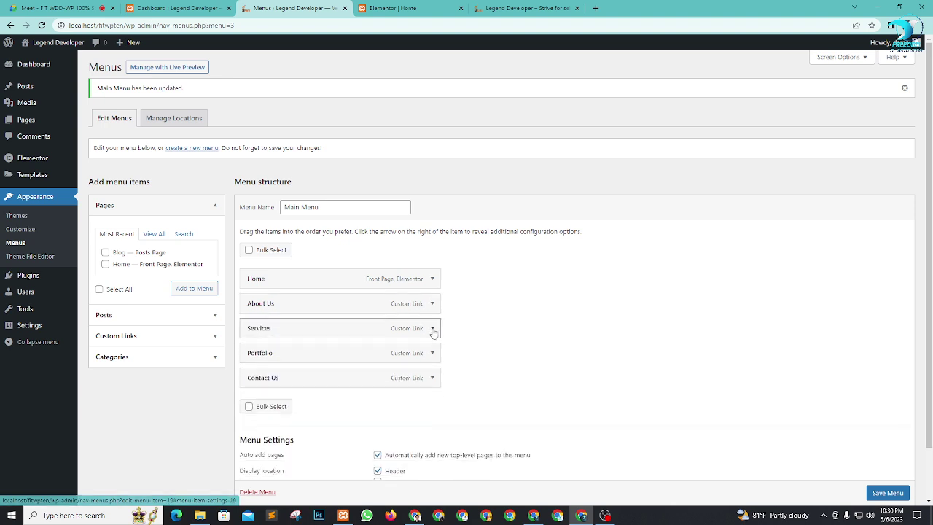
click(434, 329)
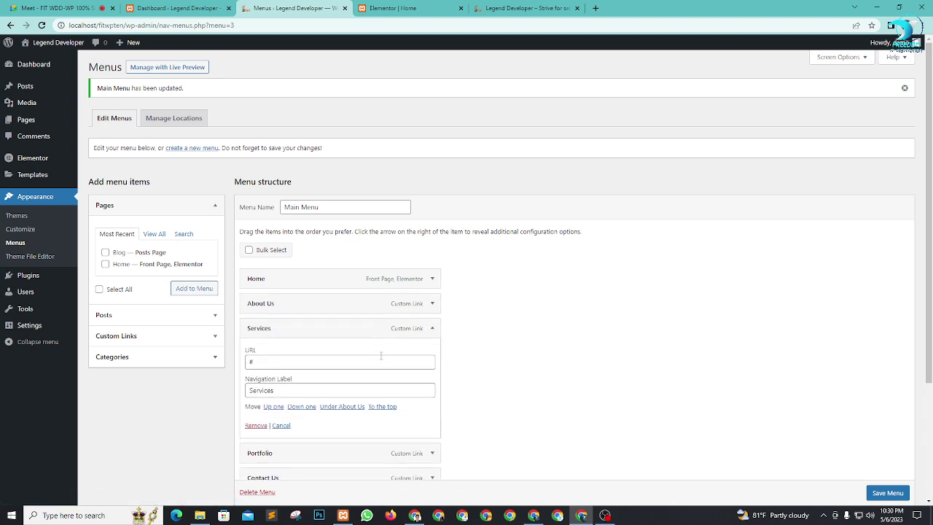
click(433, 304)
click(262, 337)
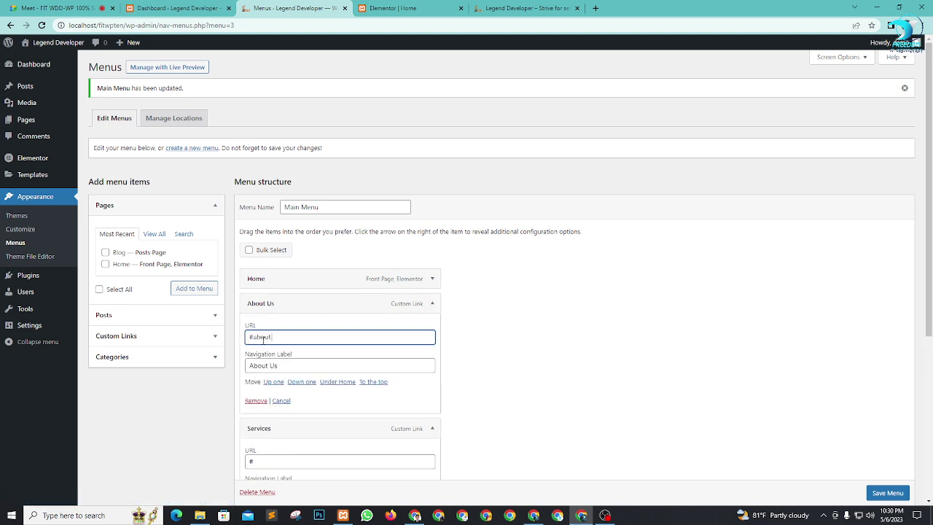
click(432, 303)
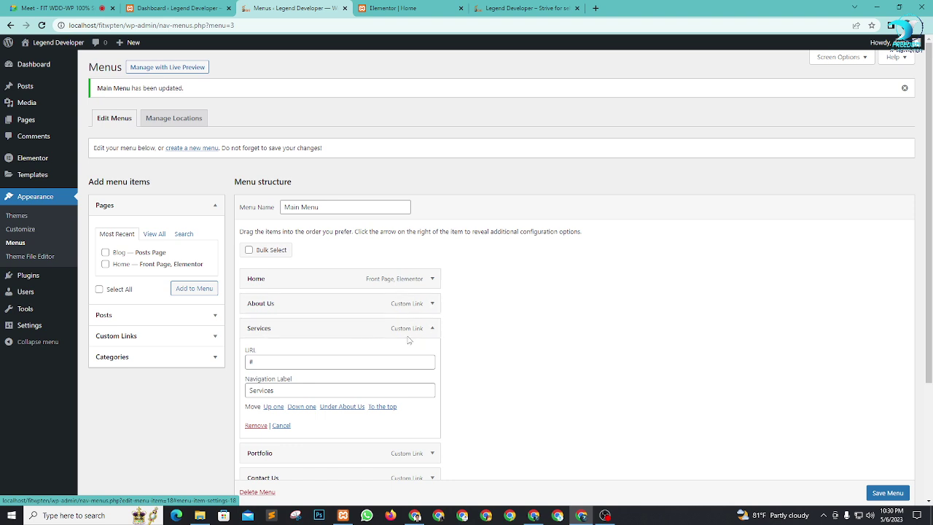
Step: Set the Services menu item's URL to #services and save the Main Menu
click(356, 360)
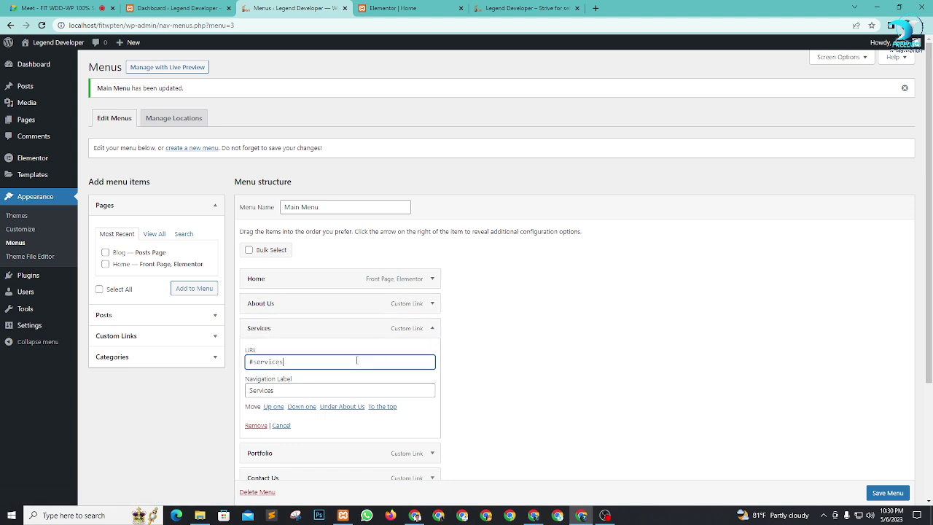
double_click(271, 361)
click(318, 361)
scroll(373, 493, down, 2)
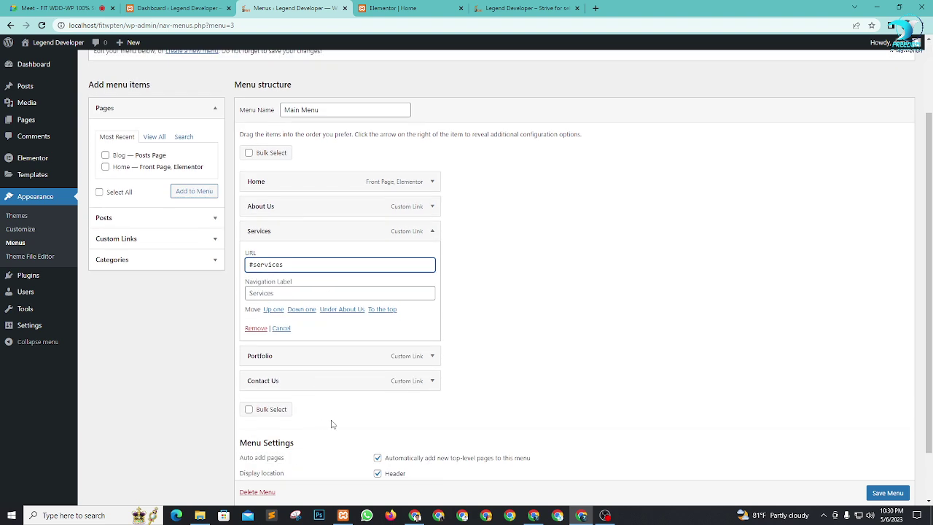
click(435, 231)
click(878, 453)
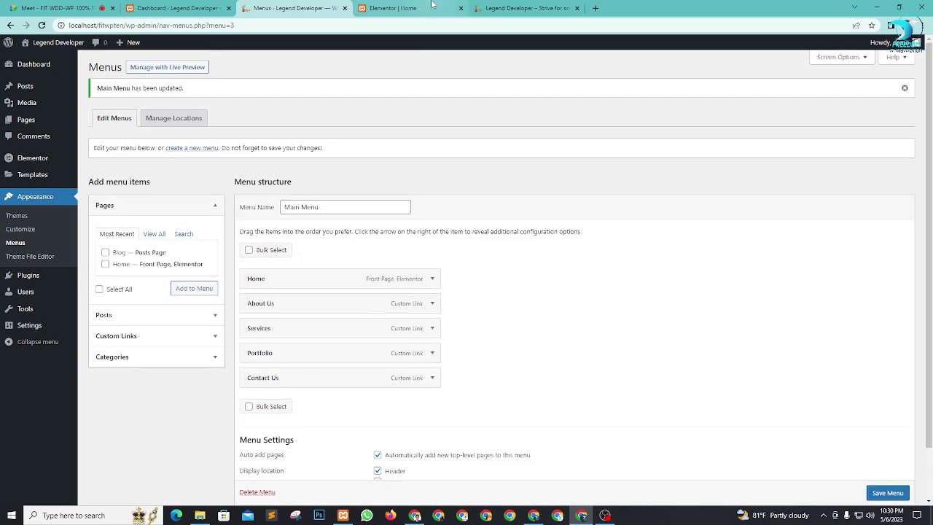
click(393, 8)
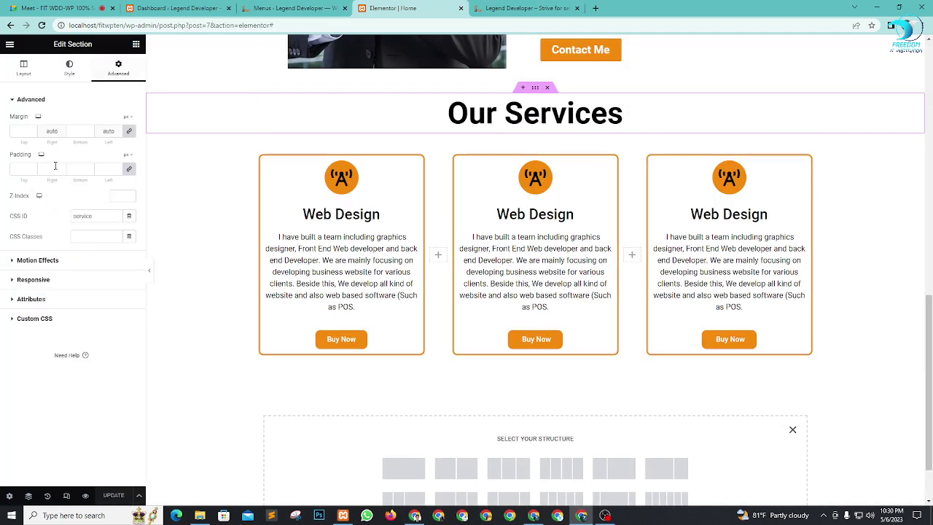
Step: Replace the CSS ID service with services and save the page
double_click(82, 216)
key(Down)
key(Down)
key(Return)
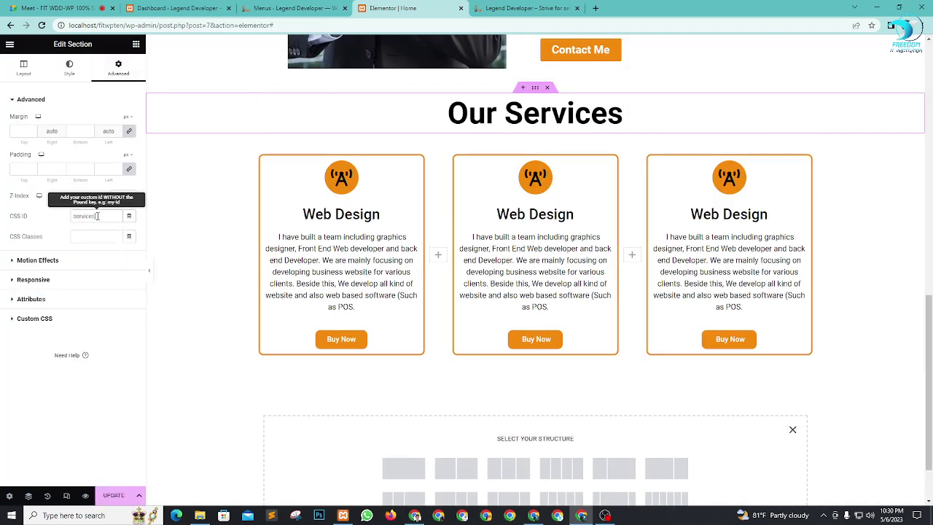
click(108, 495)
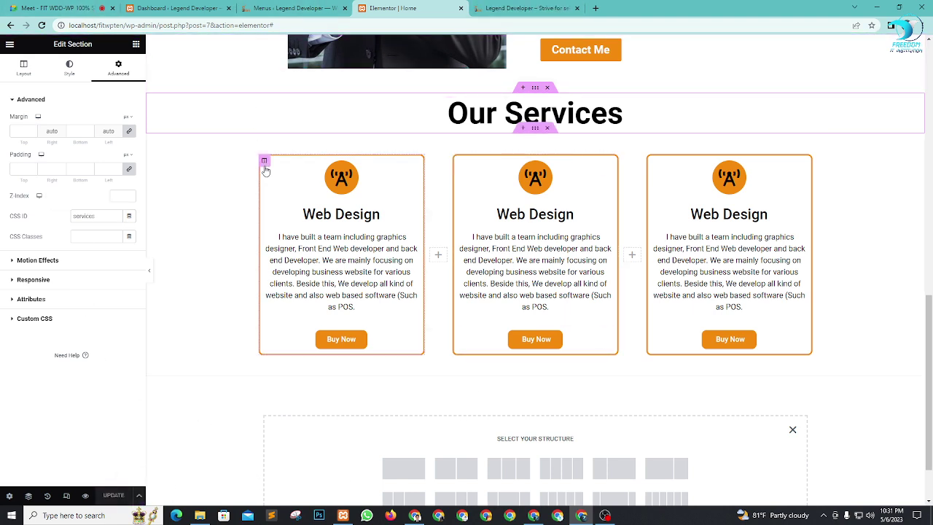
Step: Verify in the preview that About and Services jump to their sections
click(519, 6)
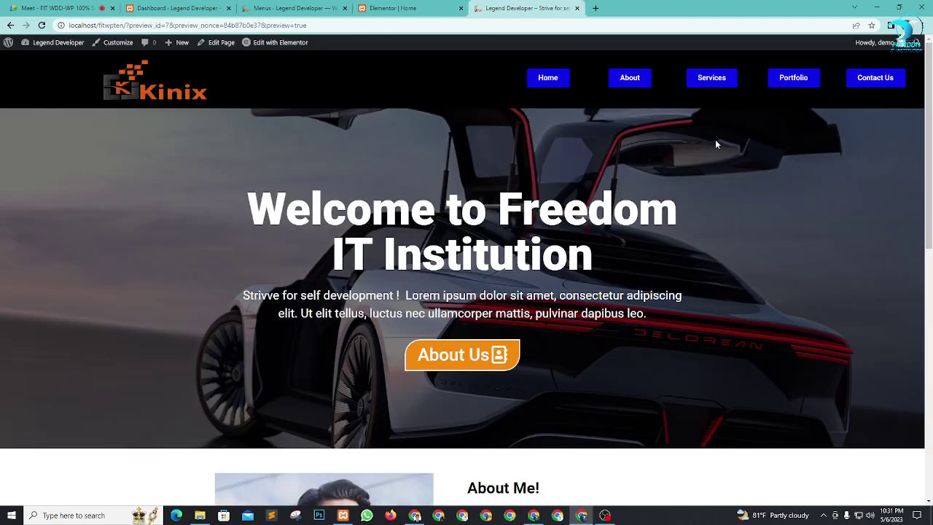
click(639, 80)
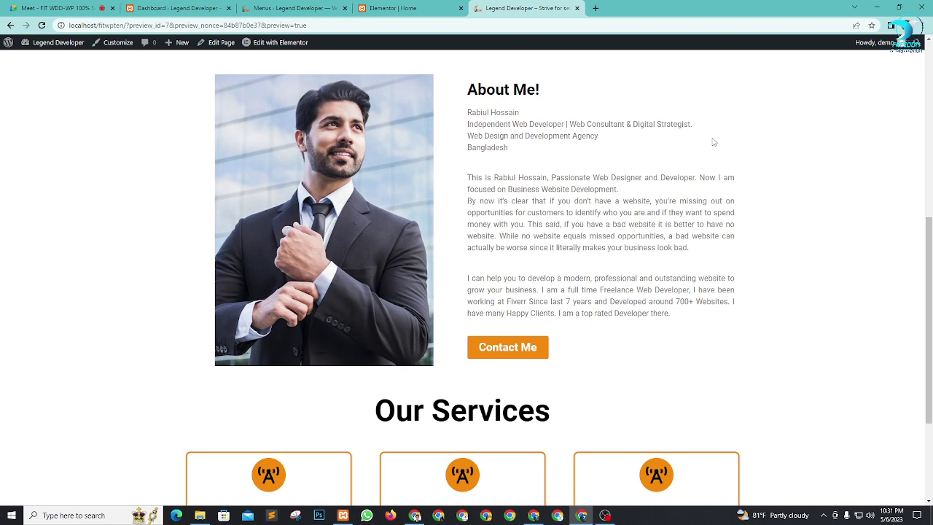
scroll(721, 168, up, 5)
click(712, 78)
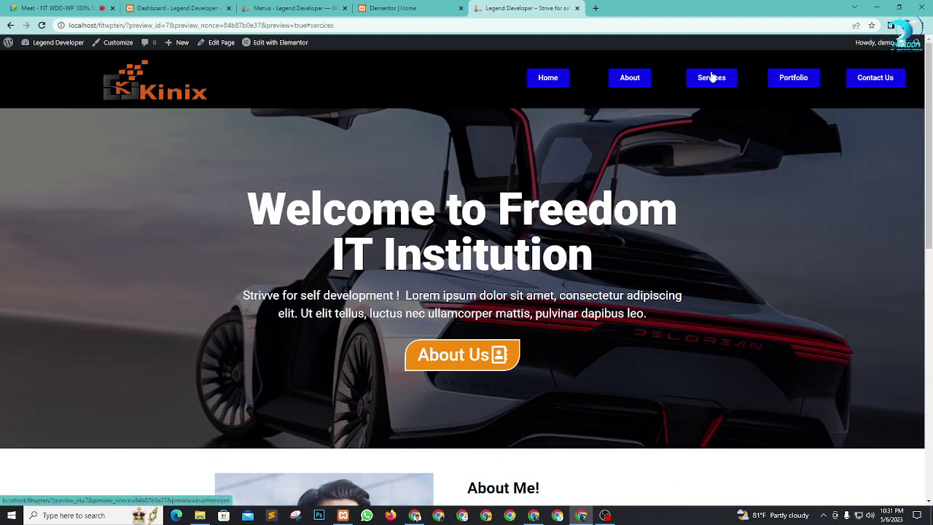
click(547, 79)
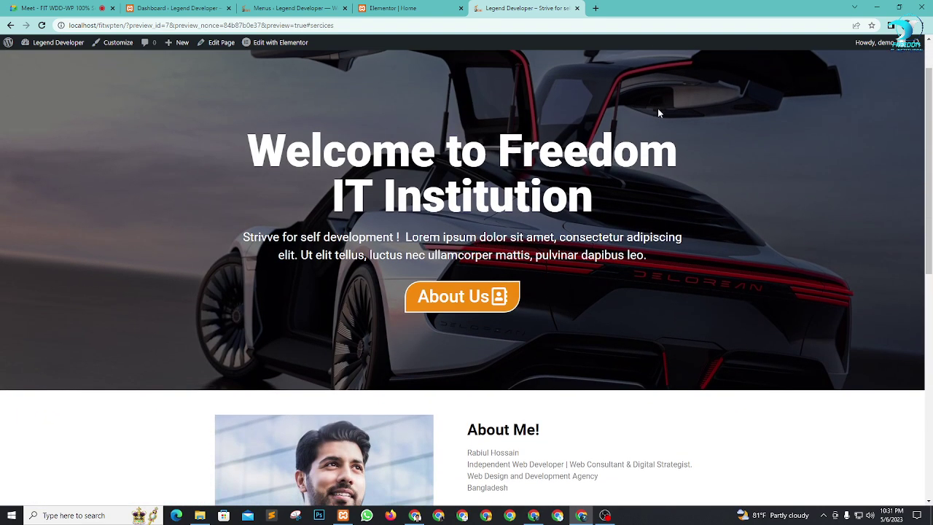
scroll(657, 111, up, 1)
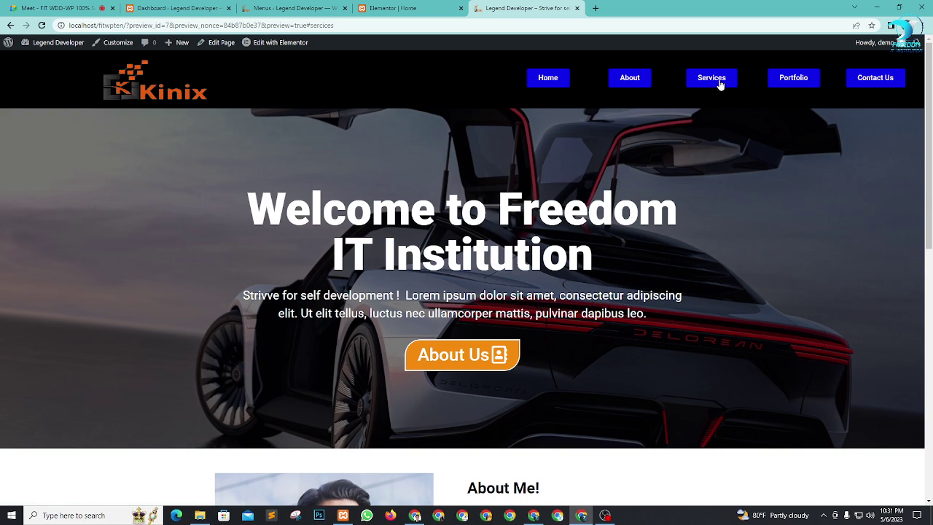
scroll(454, 276, down, 7)
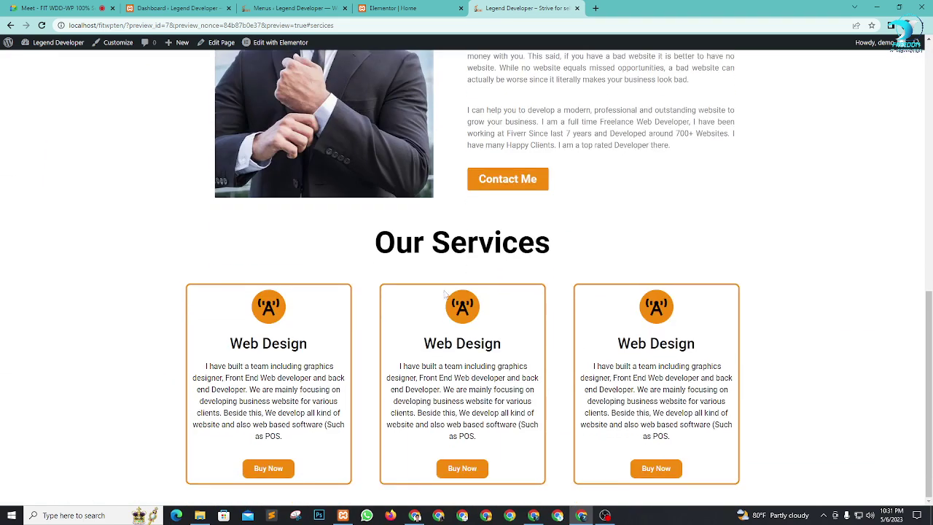
Step: Select the Our Services section and look over its CSS ID settings
click(448, 8)
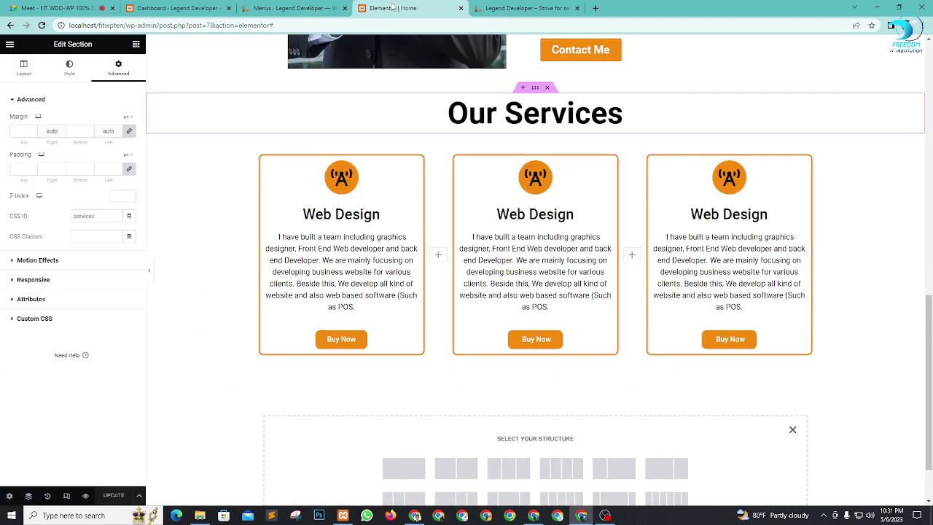
scroll(502, 320, up, 2)
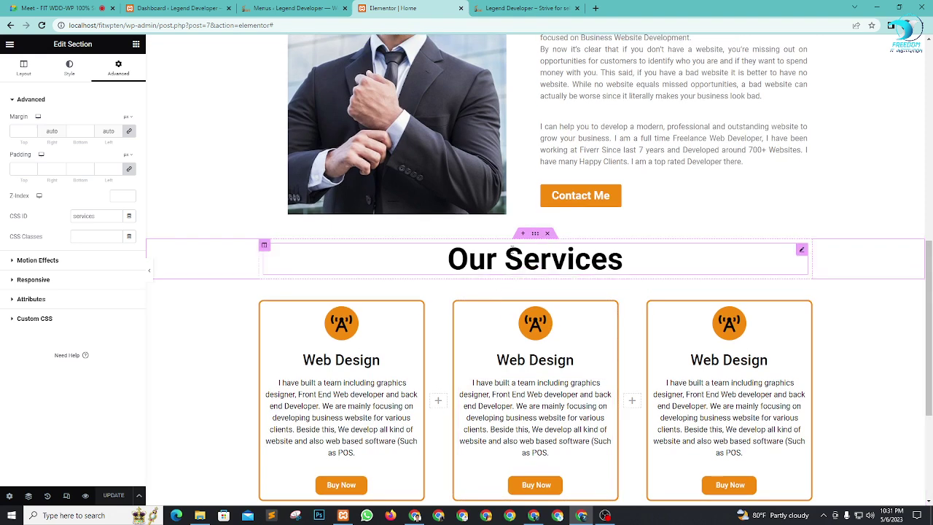
click(535, 278)
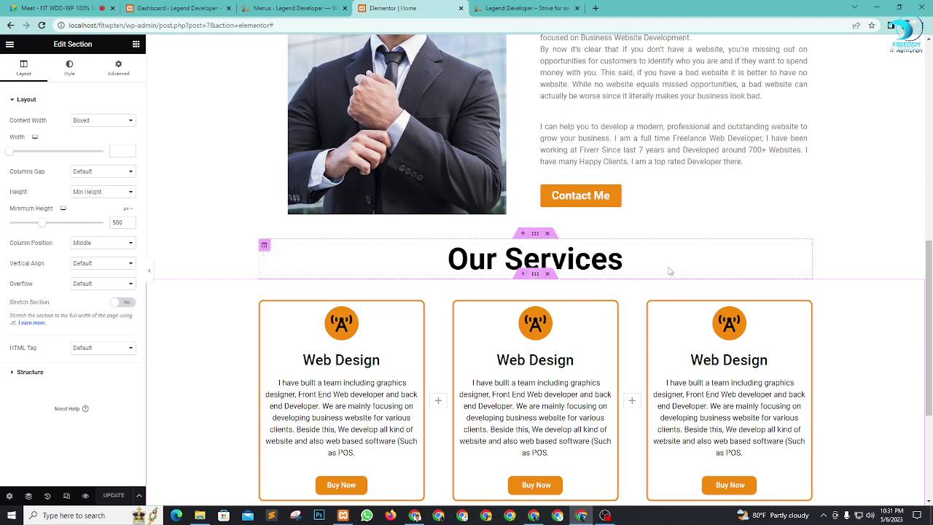
scroll(539, 282, up, 1)
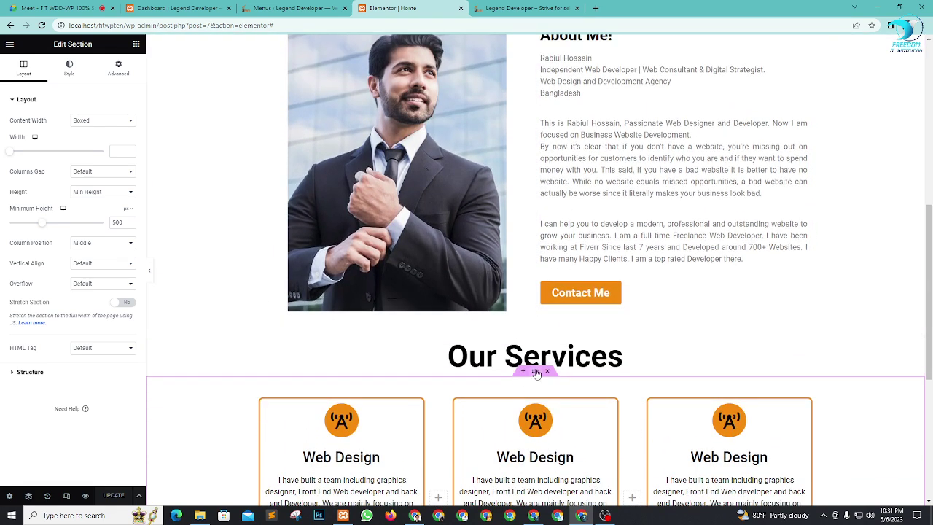
click(116, 69)
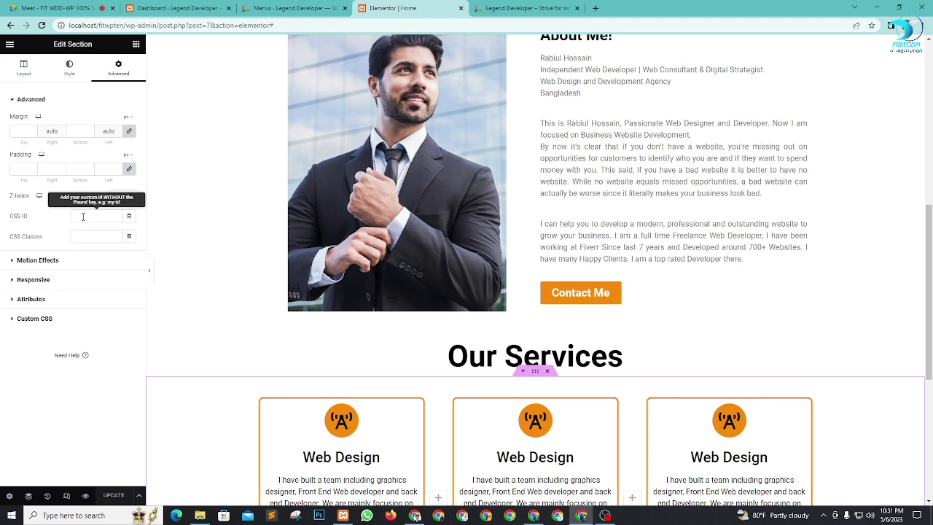
scroll(580, 250, up, 3)
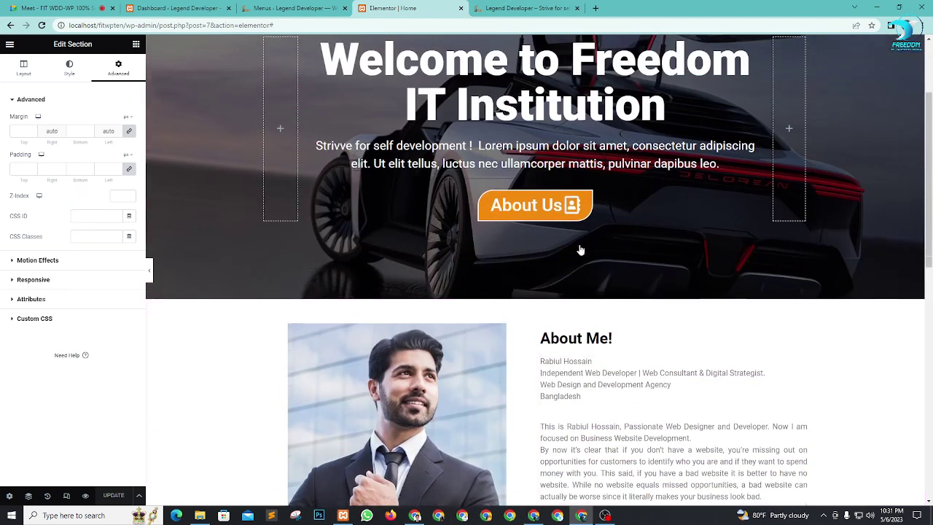
scroll(580, 250, up, 2)
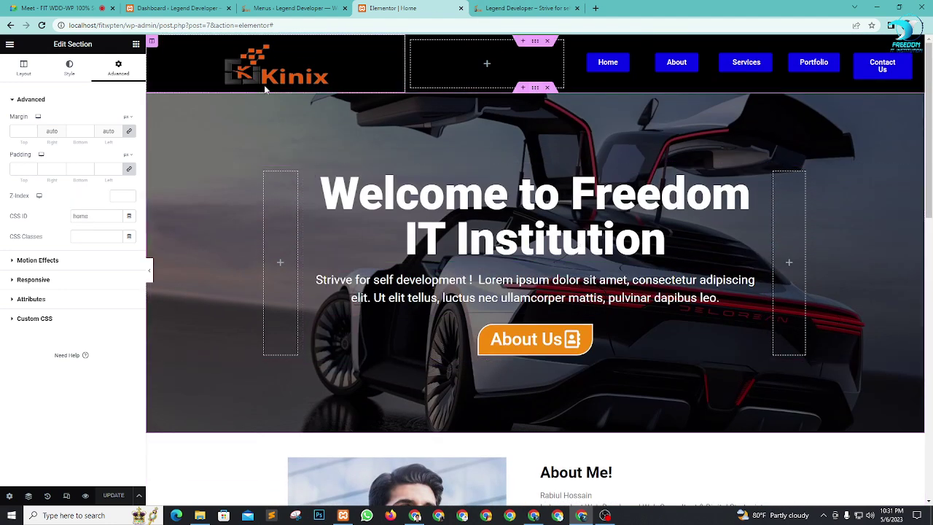
scroll(516, 152, down, 3)
Step: Give the service cards section below the heading the CSS ID services and save
click(534, 139)
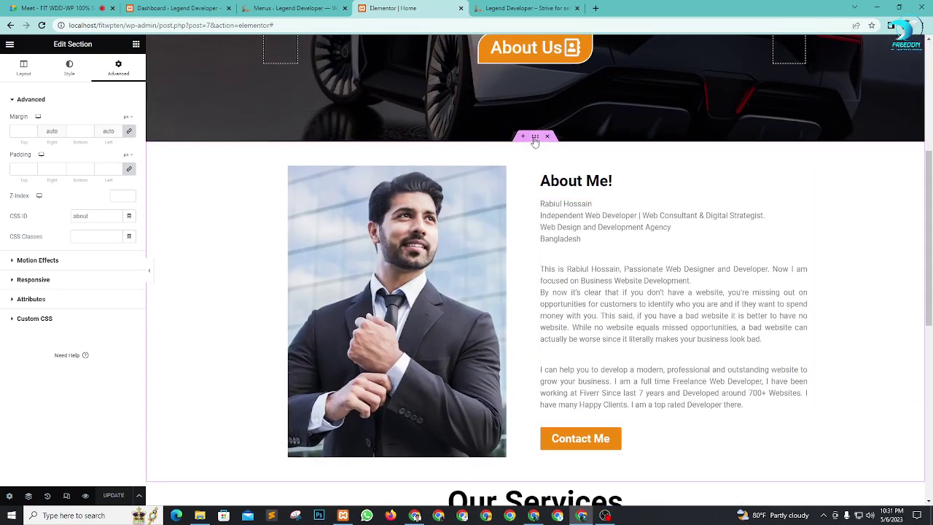
scroll(534, 143, down, 6)
scroll(535, 164, up, 2)
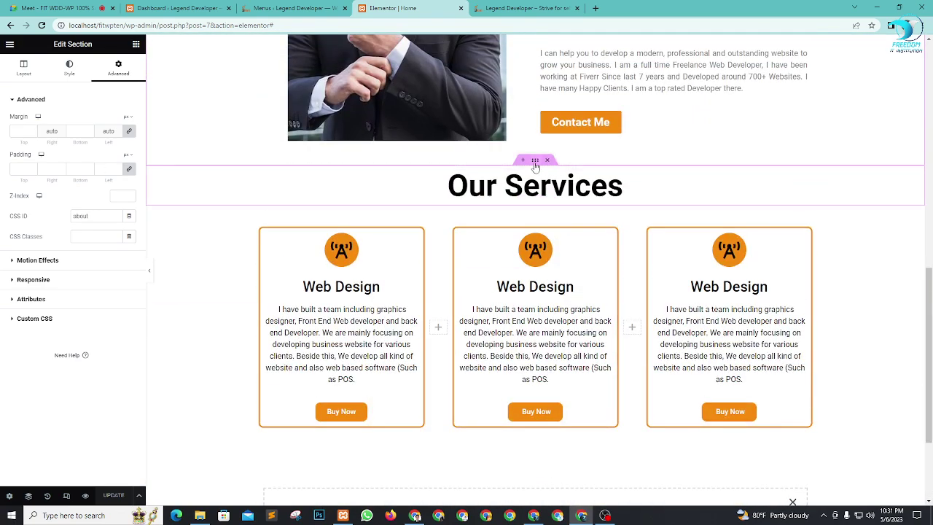
click(535, 162)
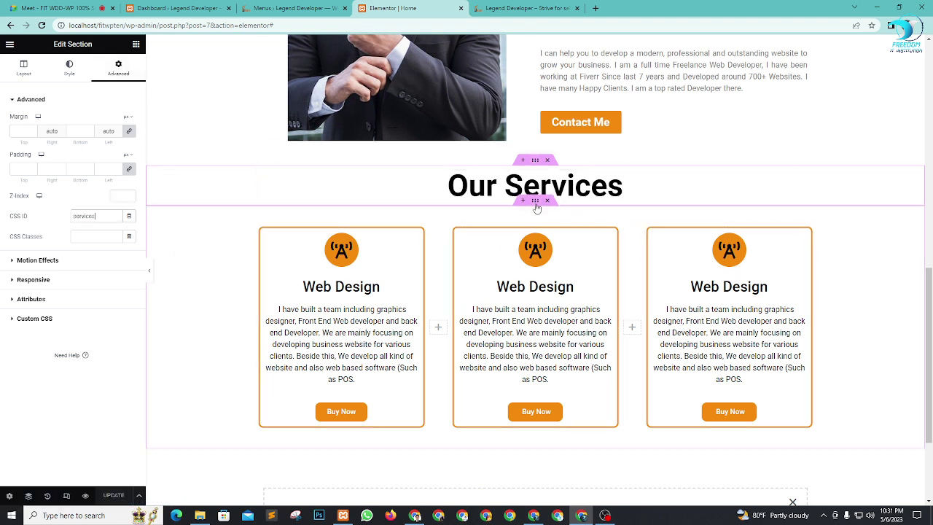
click(535, 200)
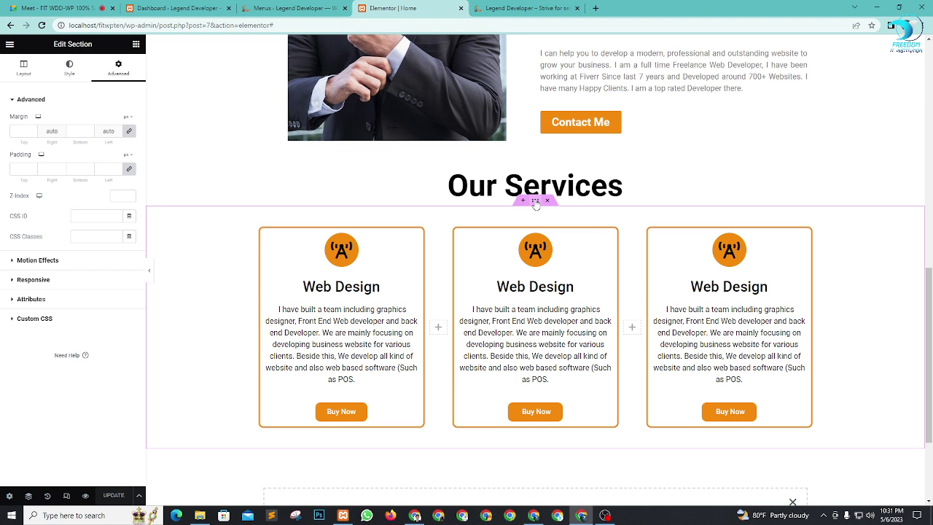
click(102, 216)
text(services)
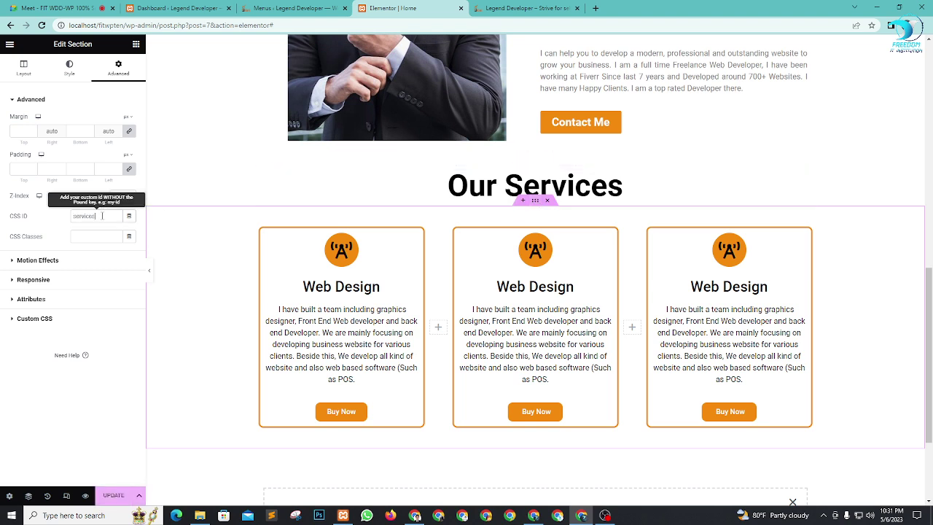
click(113, 495)
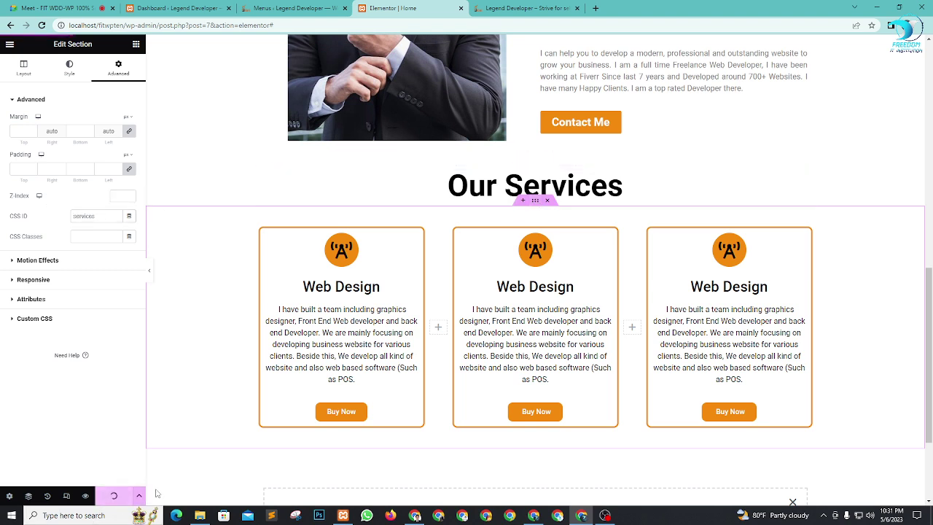
Step: Test the About and Home links in the live preview
click(518, 8)
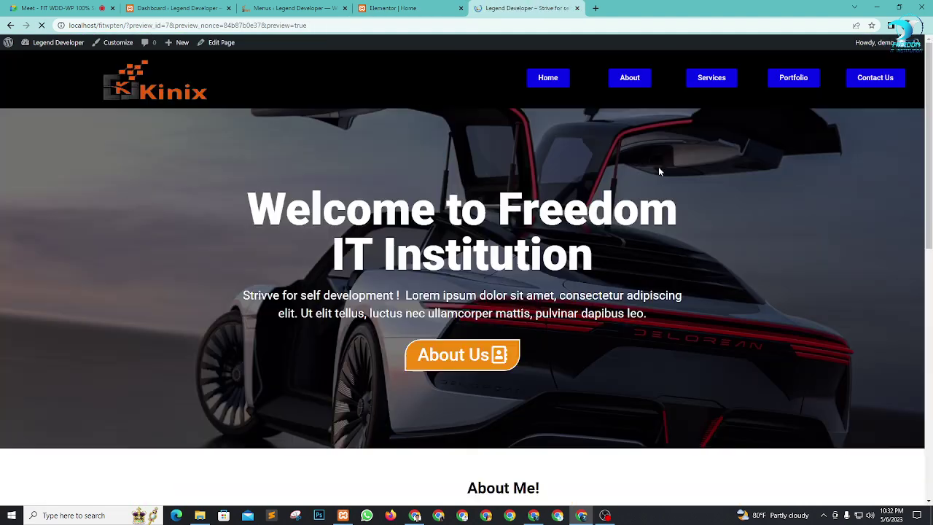
click(627, 77)
scroll(734, 250, up, 6)
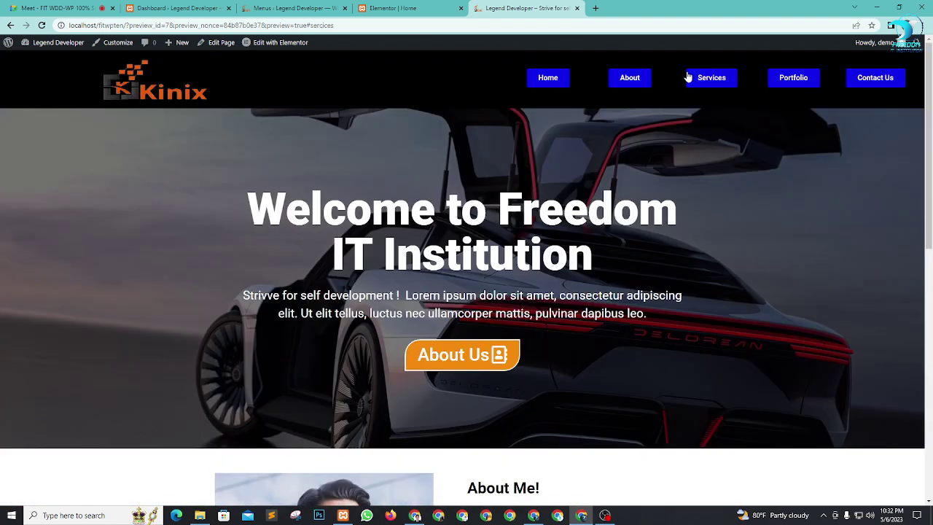
click(539, 79)
click(393, 8)
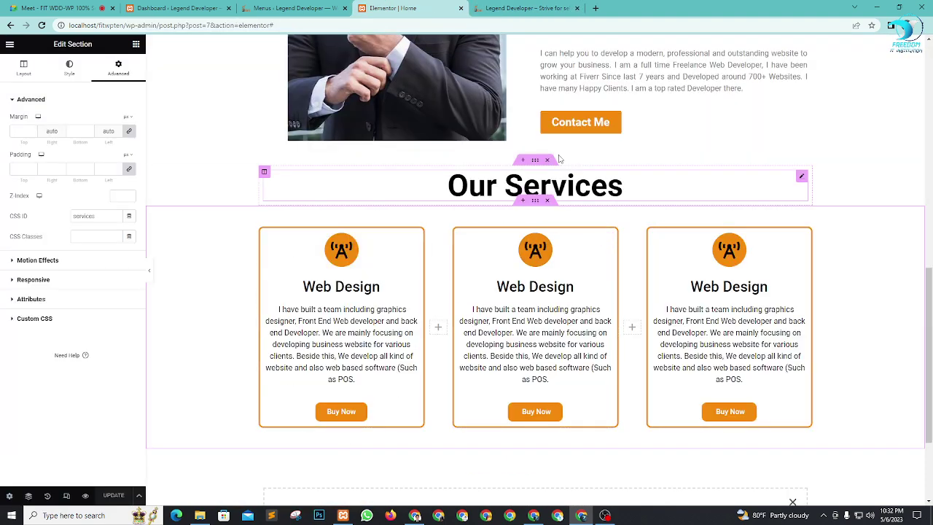
click(292, 8)
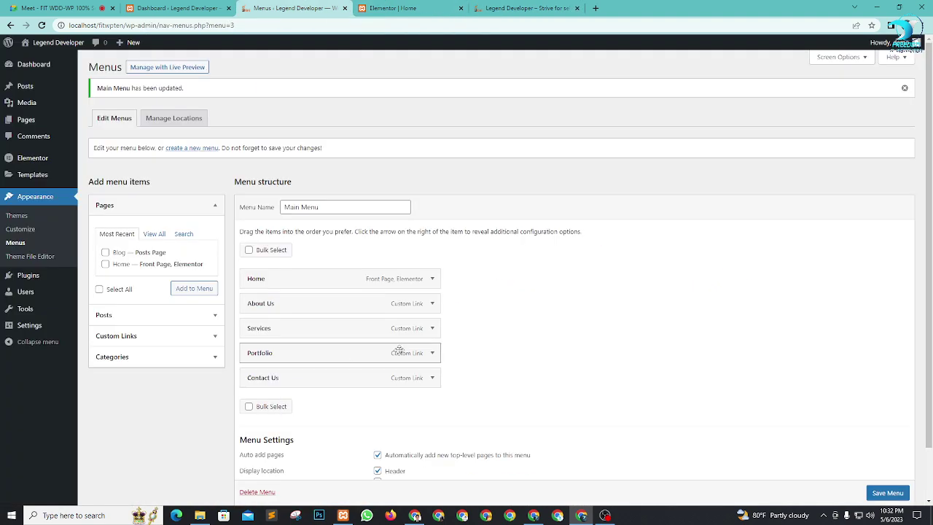
Step: Save the Main Menu and review the Home and About Us menu items' links
scroll(588, 325, down, 1)
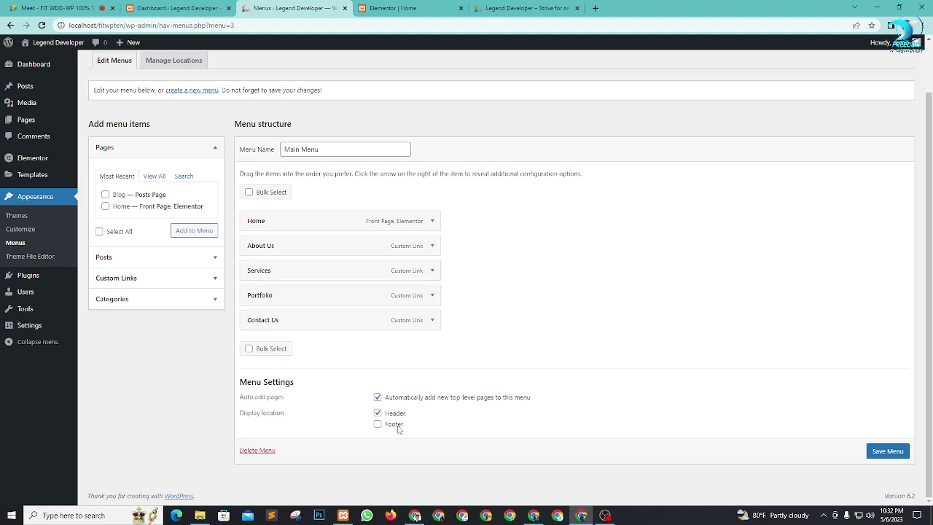
click(889, 451)
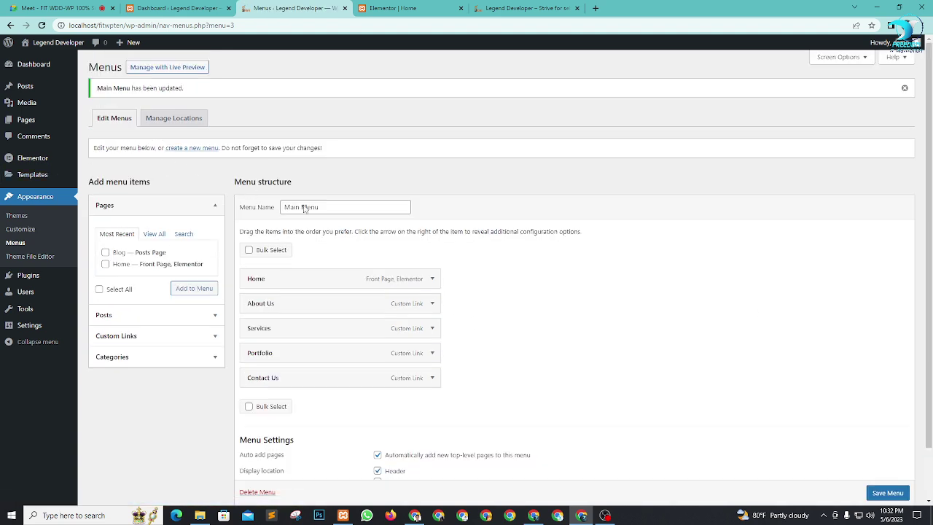
scroll(459, 325, down, 1)
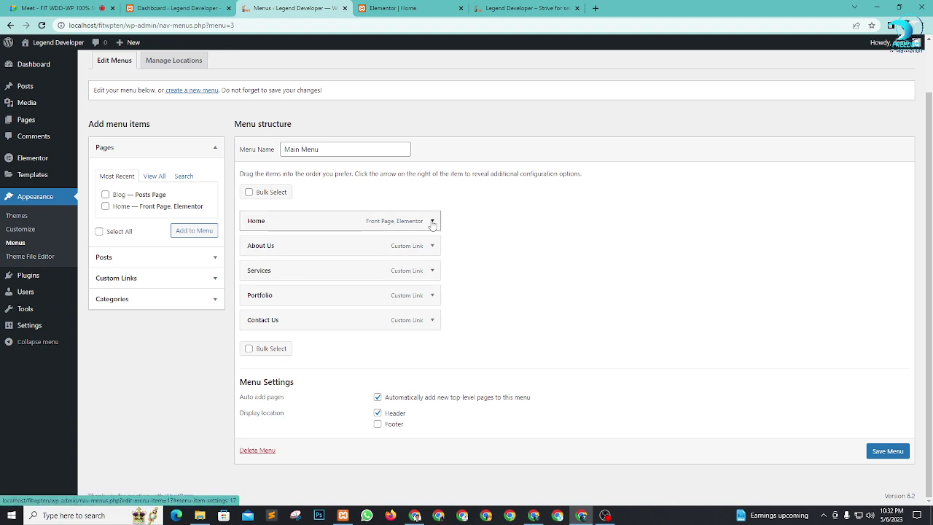
click(432, 223)
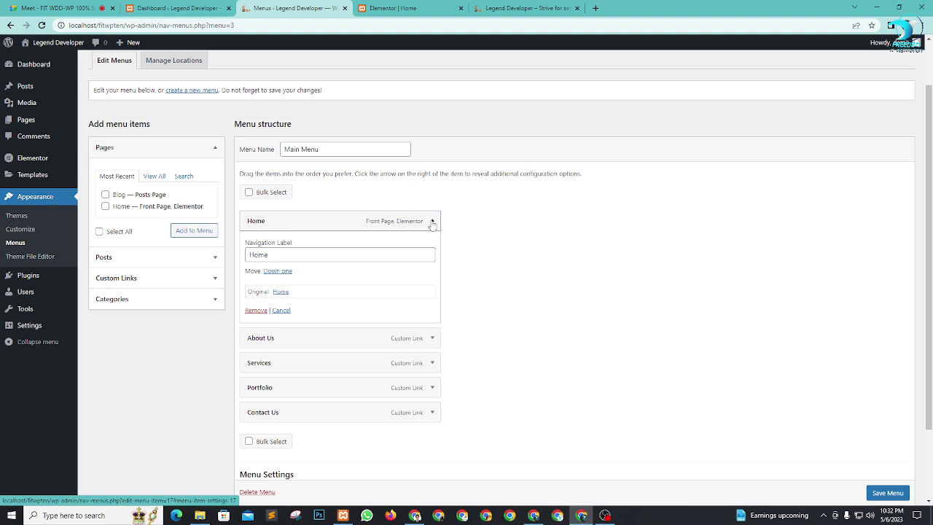
click(432, 222)
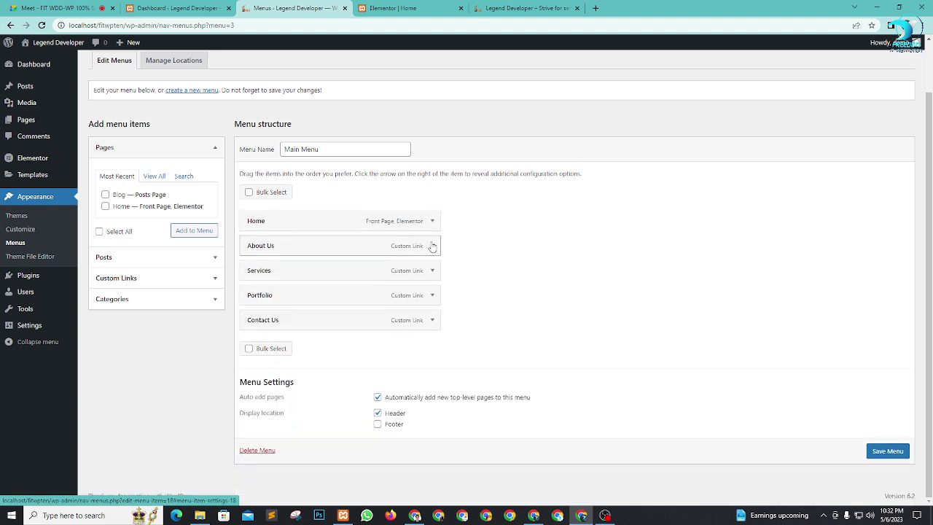
click(432, 247)
click(432, 247)
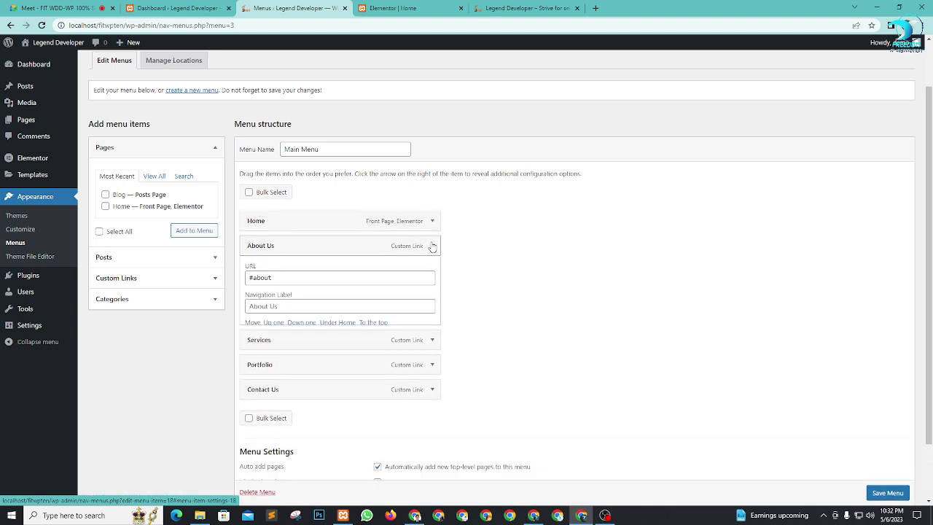
Step: Confirm the Services menu item links to #services, re-save the menu, and return to Elementor
click(432, 270)
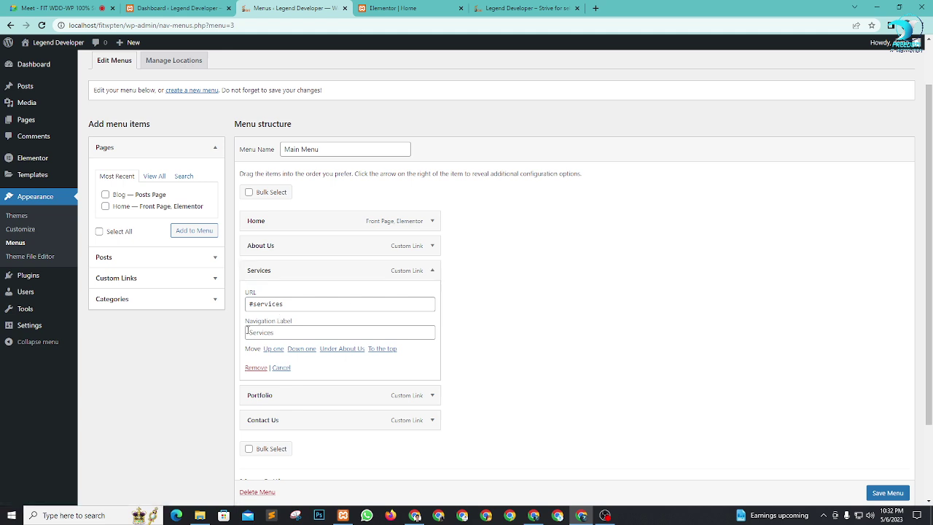
click(287, 333)
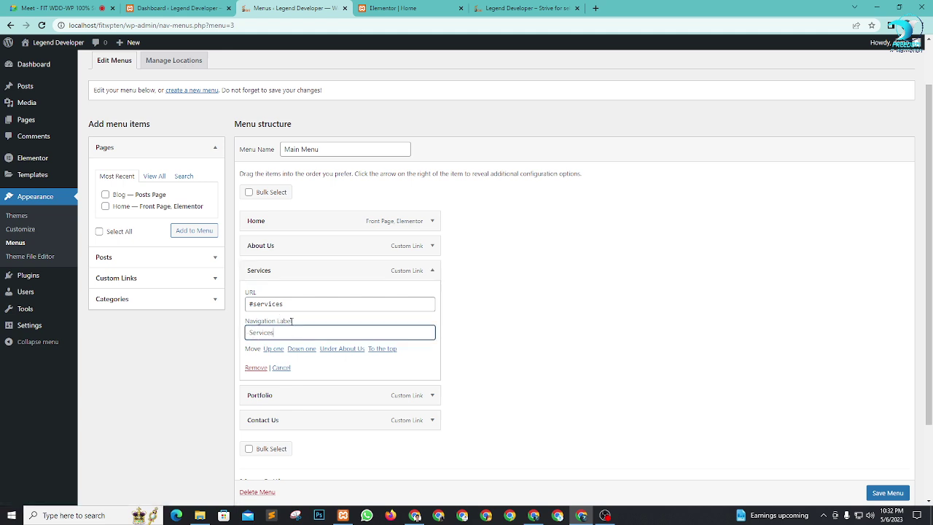
double_click(269, 304)
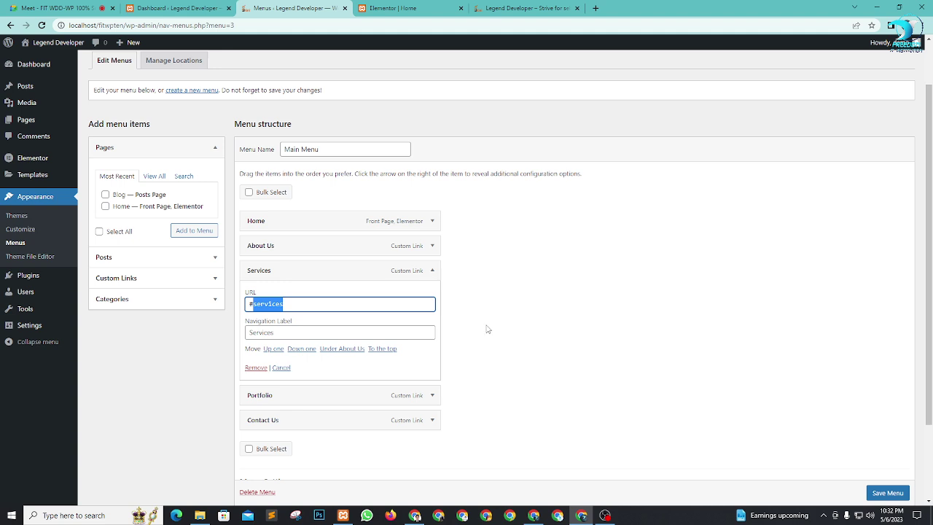
click(509, 332)
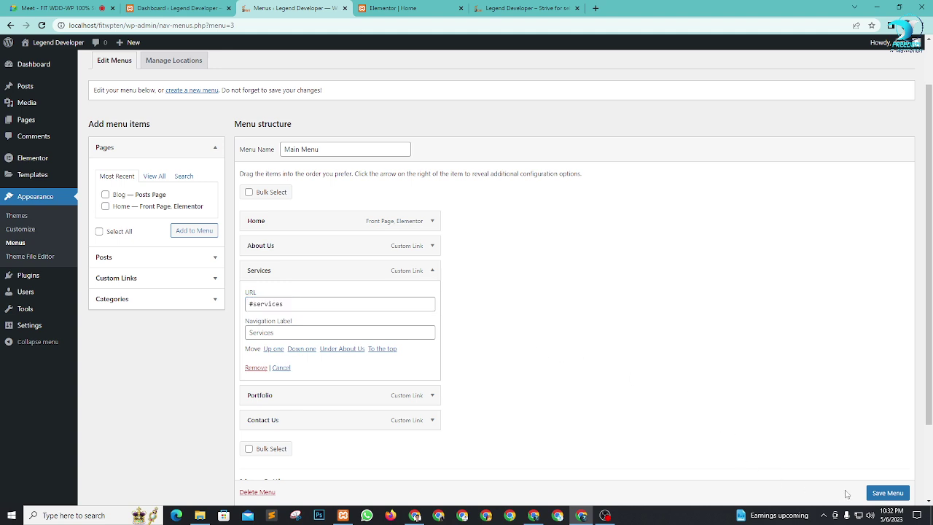
scroll(882, 493, down, 1)
click(886, 493)
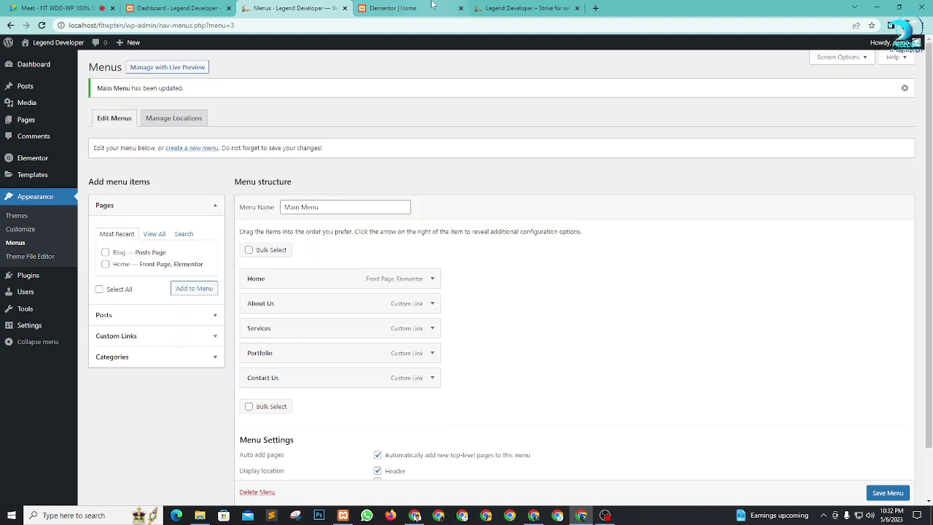
click(431, 5)
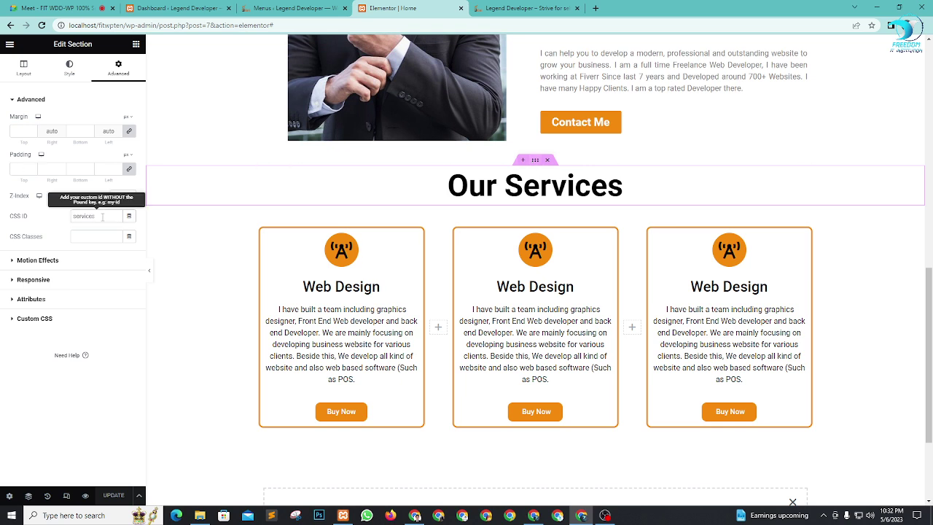
Step: Delete 'services' from the Our Services section's CSS ID and save with Ctrl+S
drag(103, 216, 7, 215)
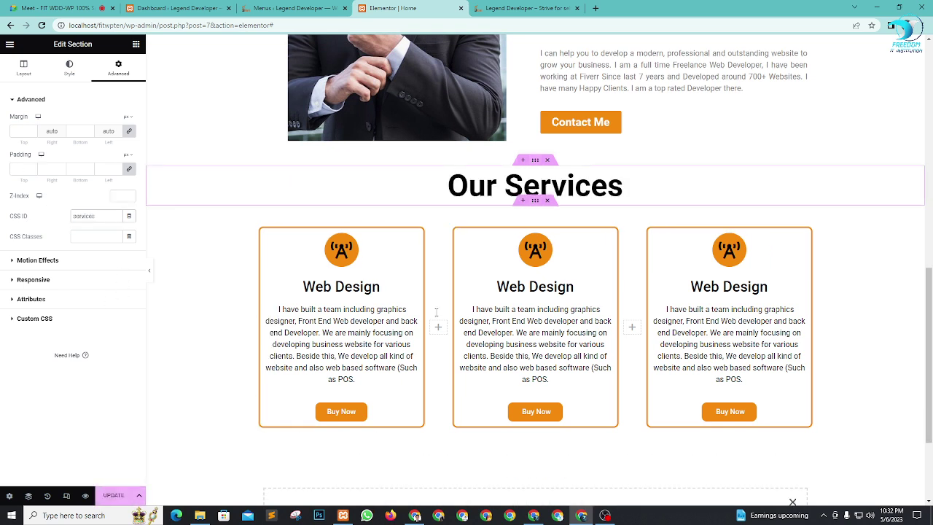
click(113, 495)
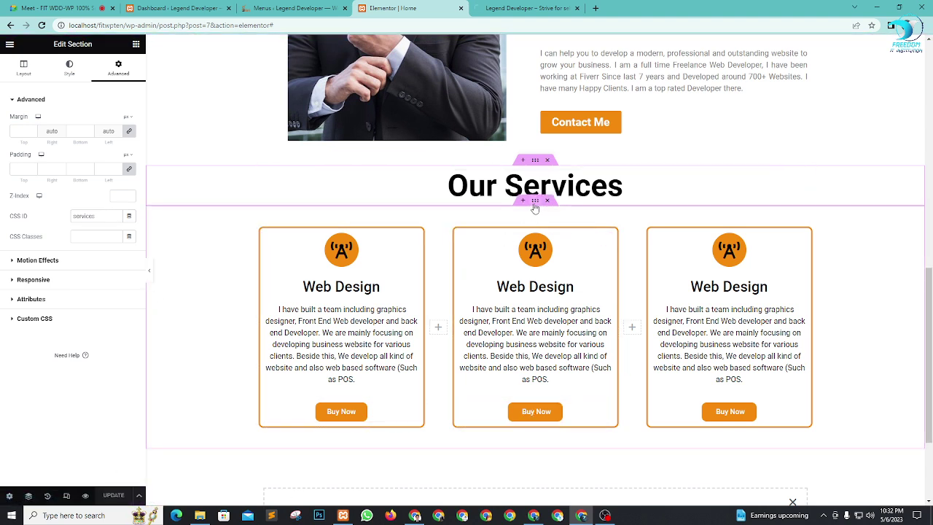
drag(97, 216, 30, 216)
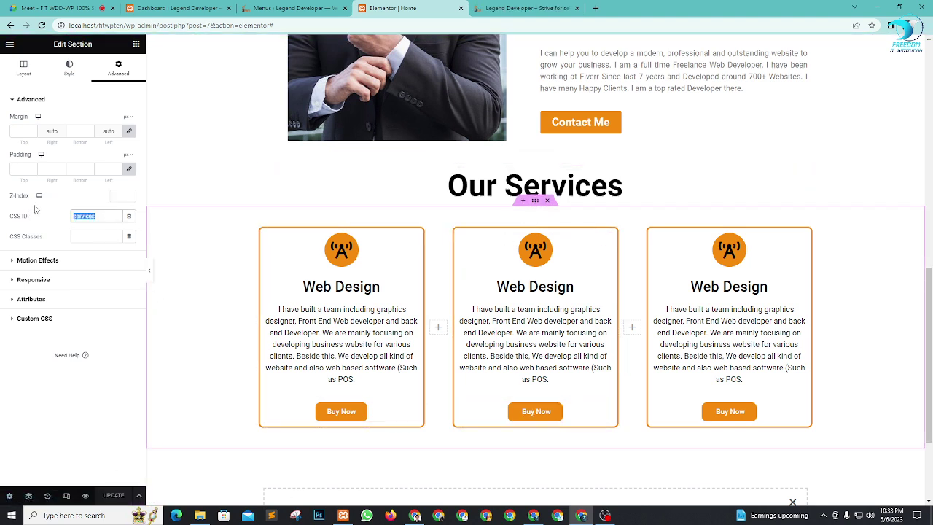
key(BackSpace)
key(ctrl+s)
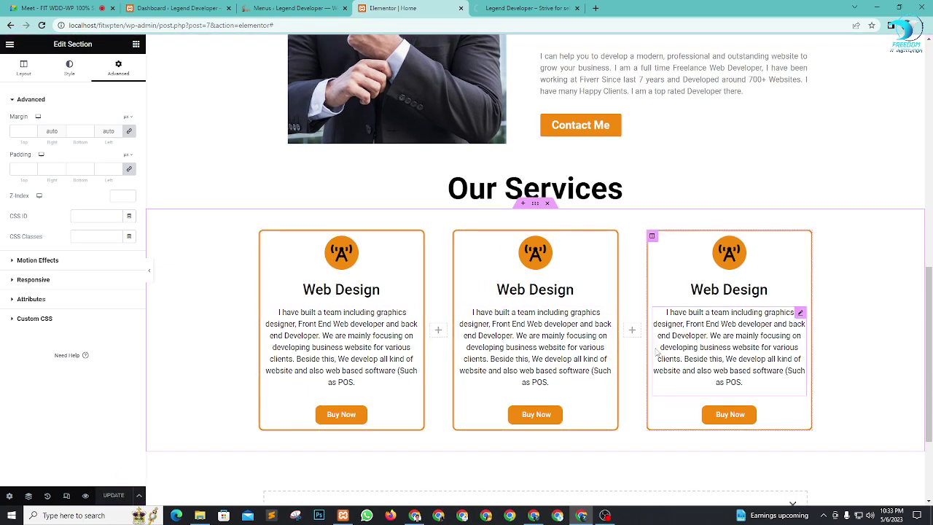
scroll(656, 352, up, 10)
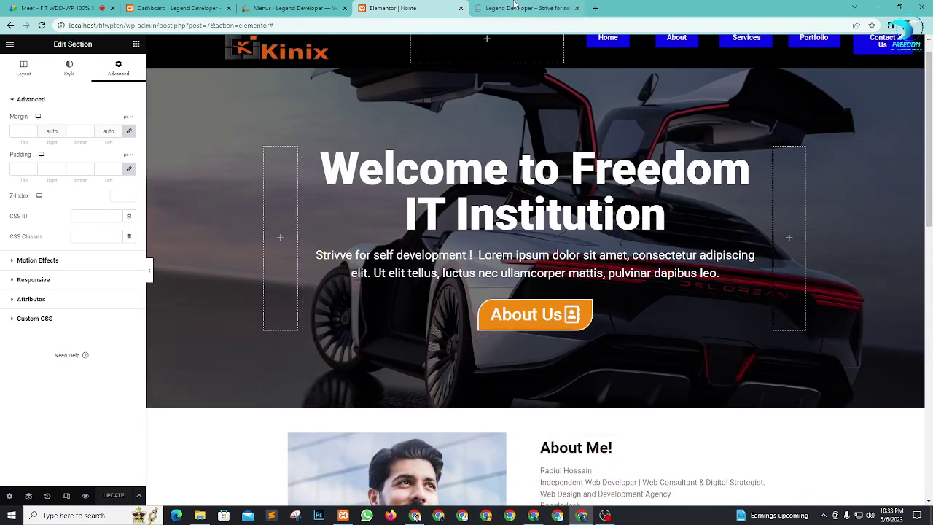
click(514, 7)
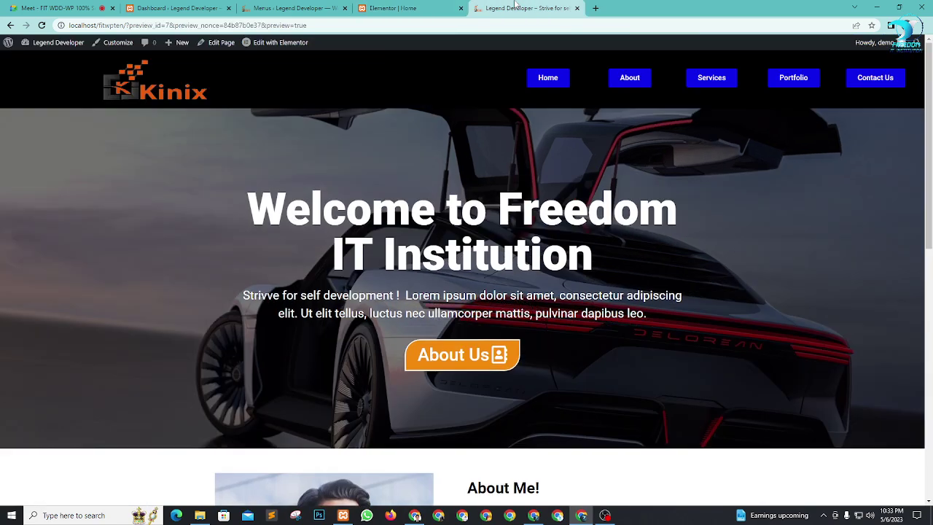
Step: Test the Home and About header links on the site preview
click(550, 80)
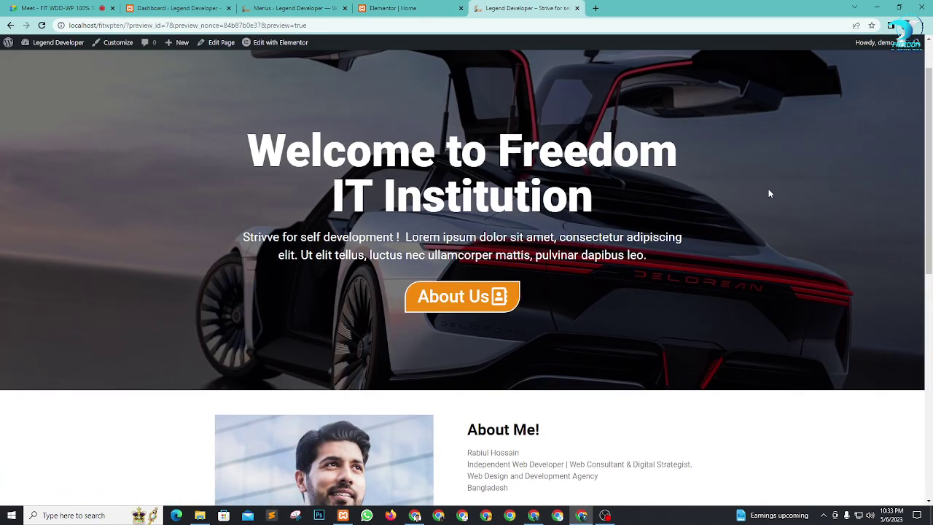
scroll(765, 187, up, 1)
click(630, 77)
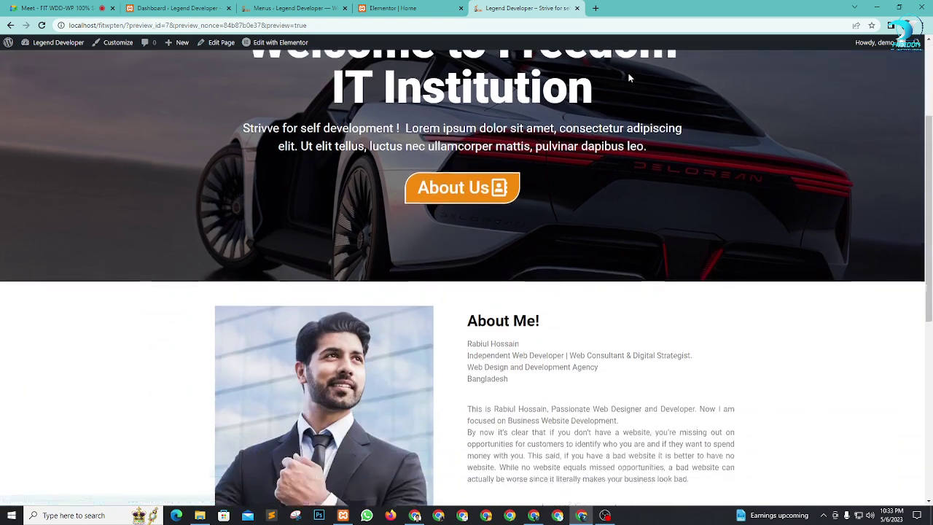
scroll(708, 247, up, 6)
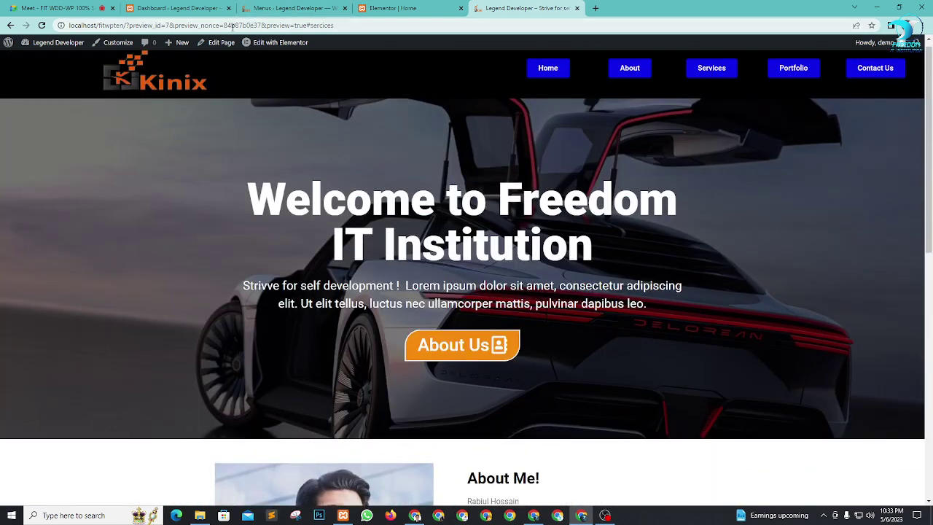
Step: Open the live site from the WordPress dashboard in a new tab, moved to the end
click(421, 7)
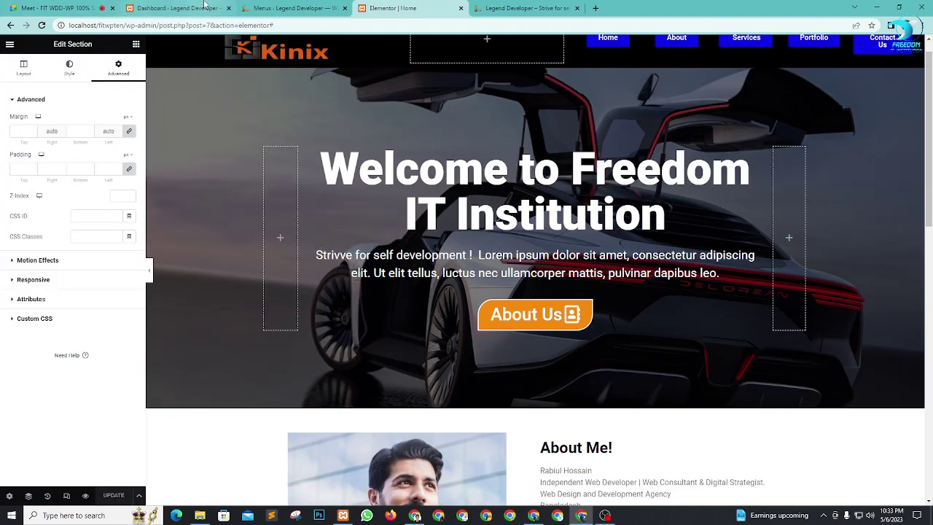
click(295, 7)
click(199, 7)
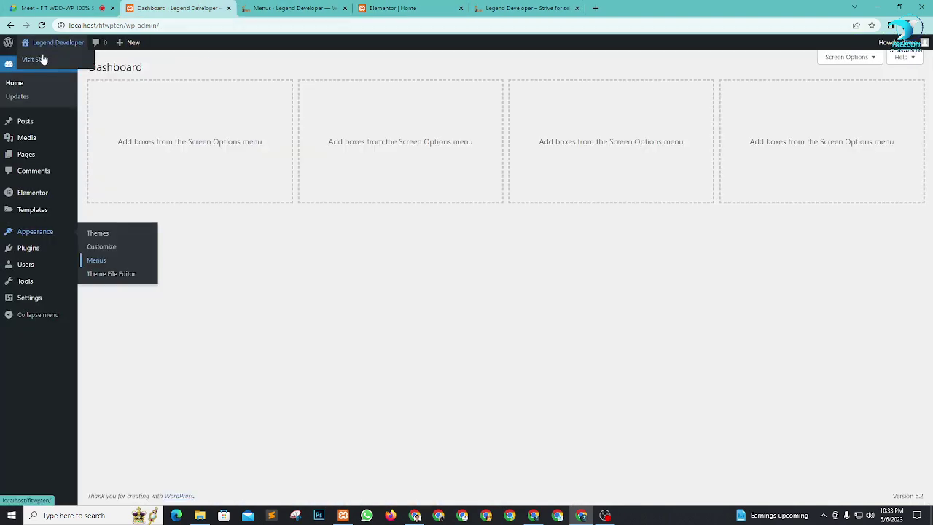
right_click(40, 58)
click(65, 67)
drag(286, 9, 672, 15)
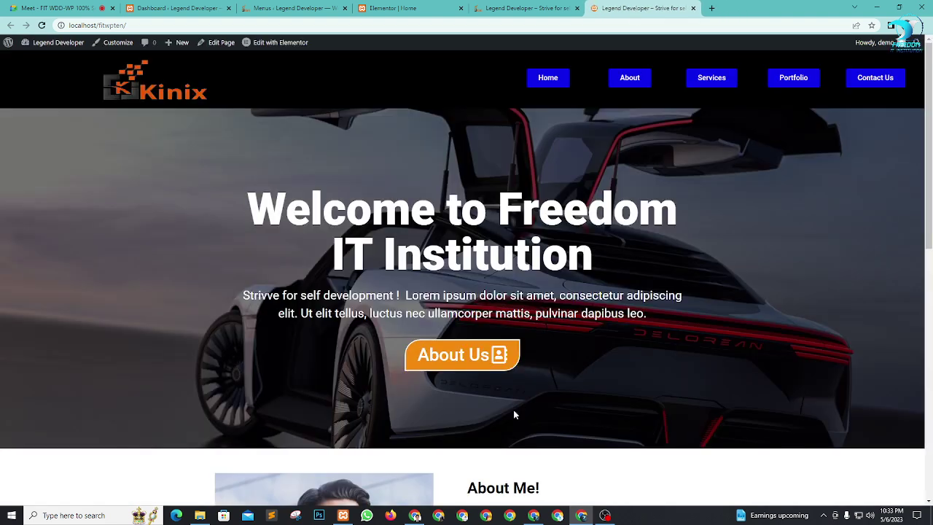
Step: Copy the site address and start a new Incognito window
click(153, 25)
key(ctrl+c)
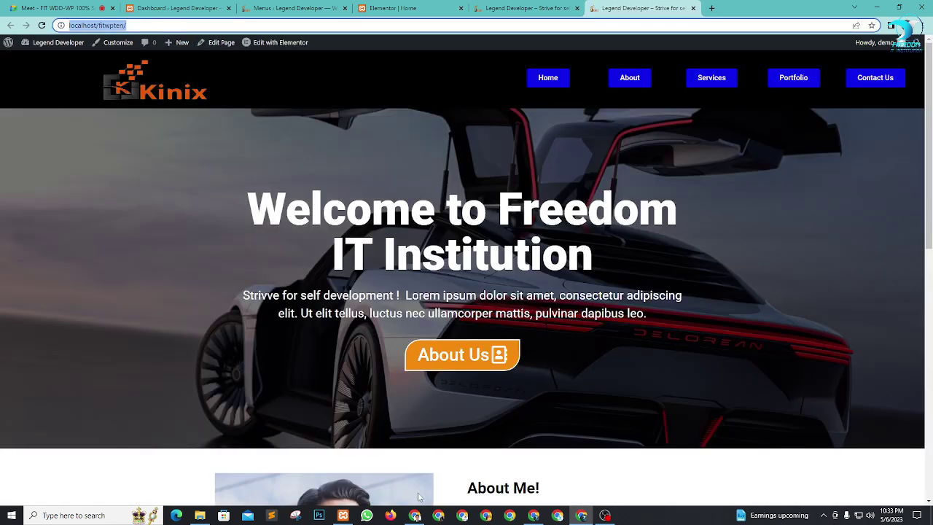
click(920, 26)
click(831, 59)
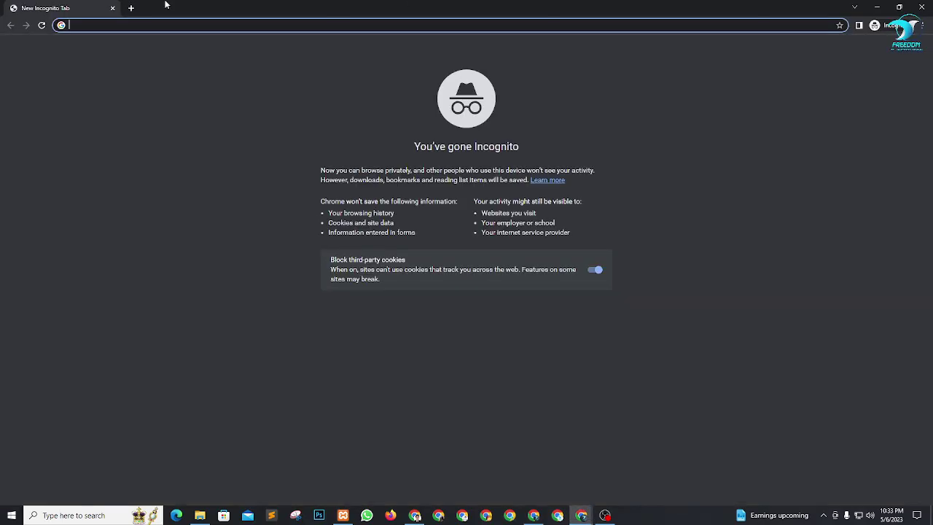
Step: Load the copied site address in the Incognito window
key(ctrl+v)
key(Return)
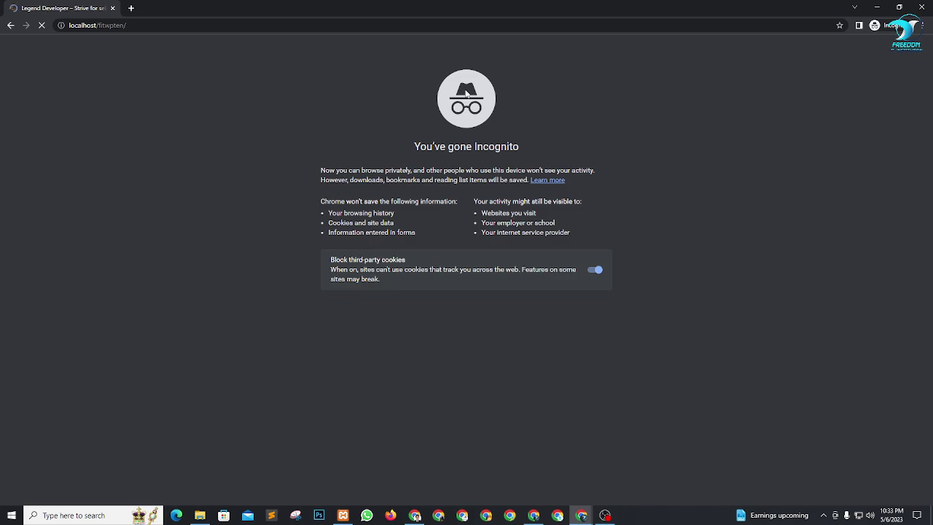
scroll(583, 197, down, 2)
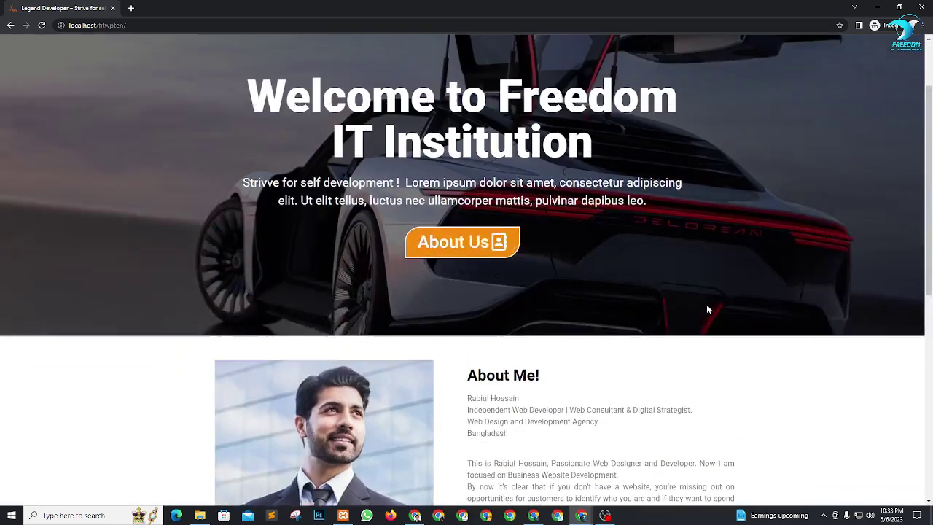
scroll(677, 183, up, 2)
Step: Test the About, Services and Home header links on the live site repeatedly
click(631, 62)
scroll(761, 226, up, 4)
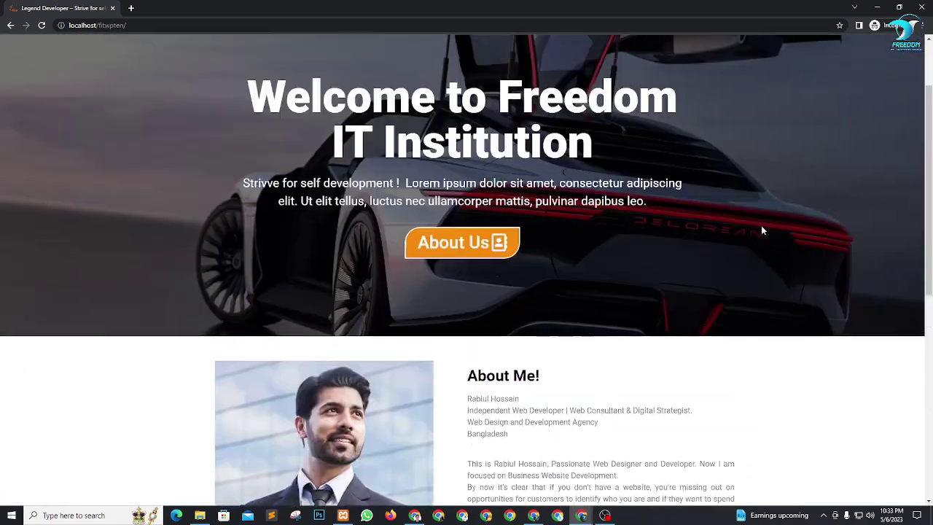
scroll(802, 221, up, 1)
click(706, 66)
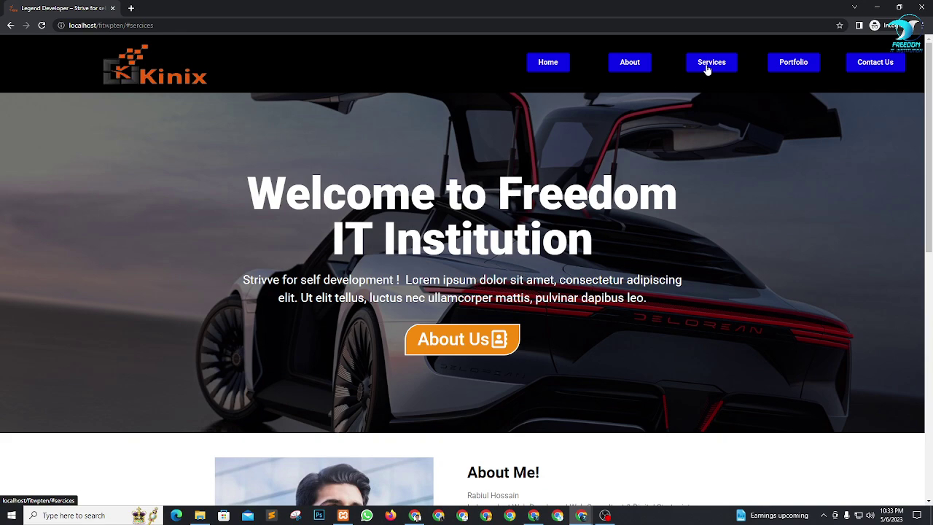
click(628, 63)
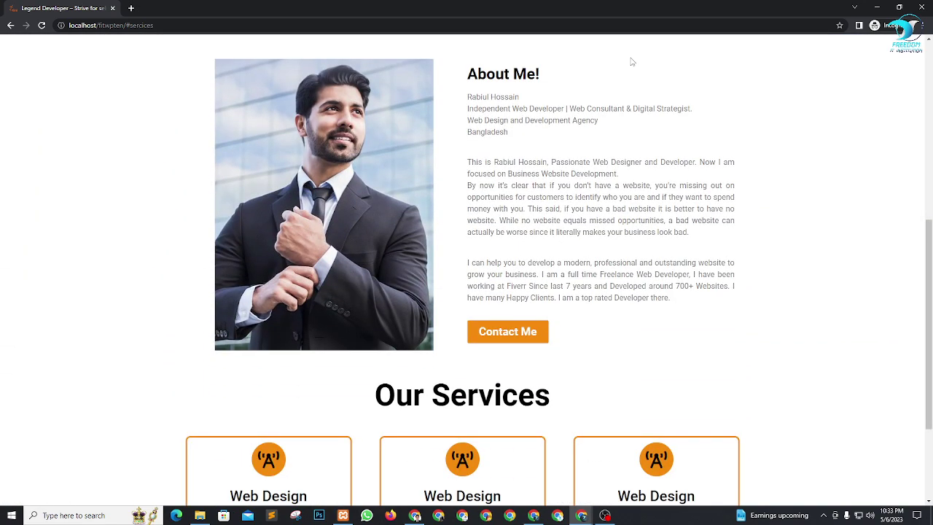
scroll(641, 117, up, 5)
click(636, 55)
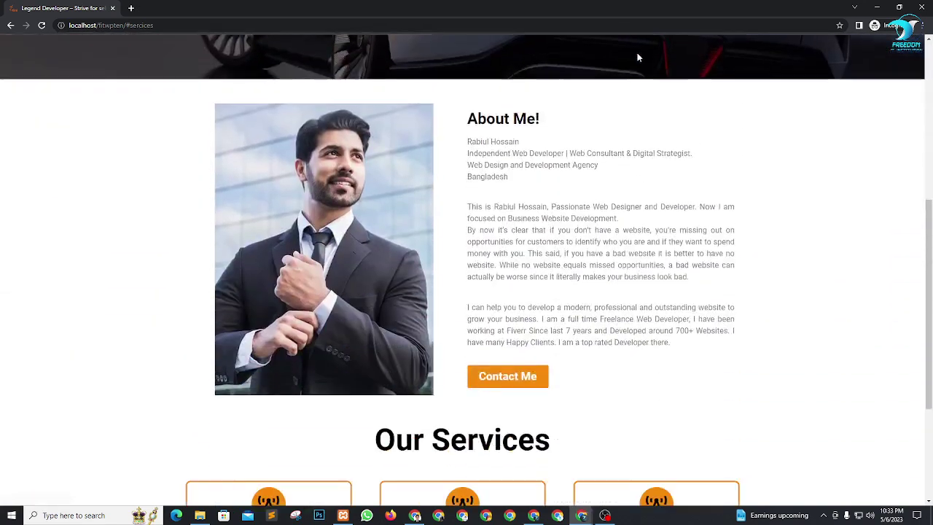
scroll(707, 117, up, 5)
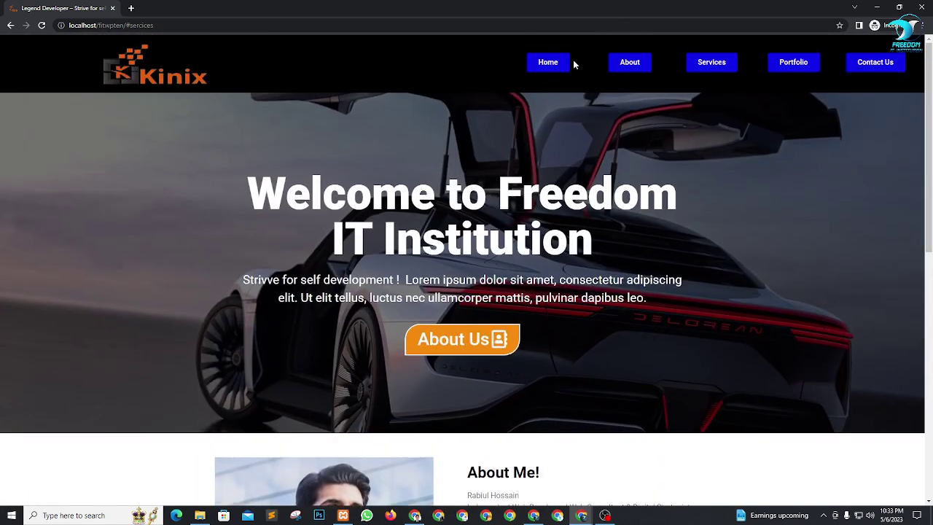
click(546, 64)
scroll(630, 177, up, 2)
click(550, 63)
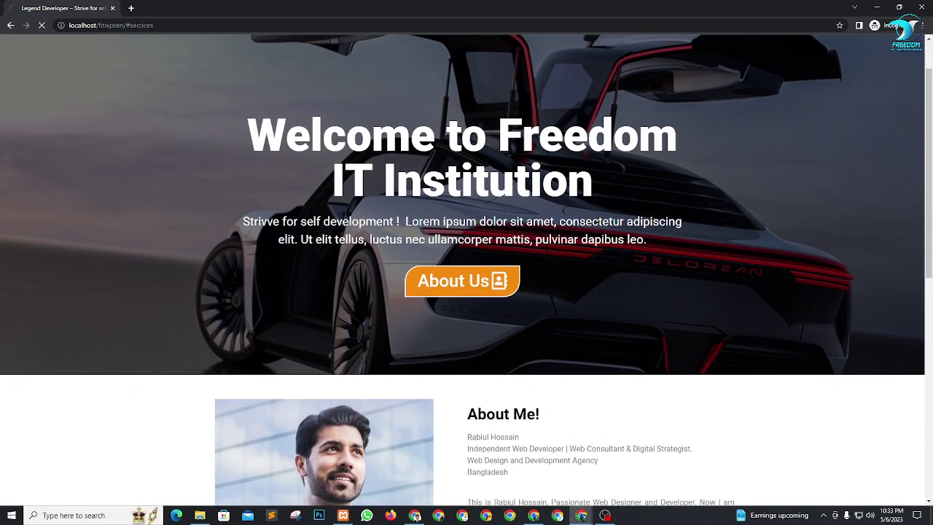
scroll(670, 204, up, 1)
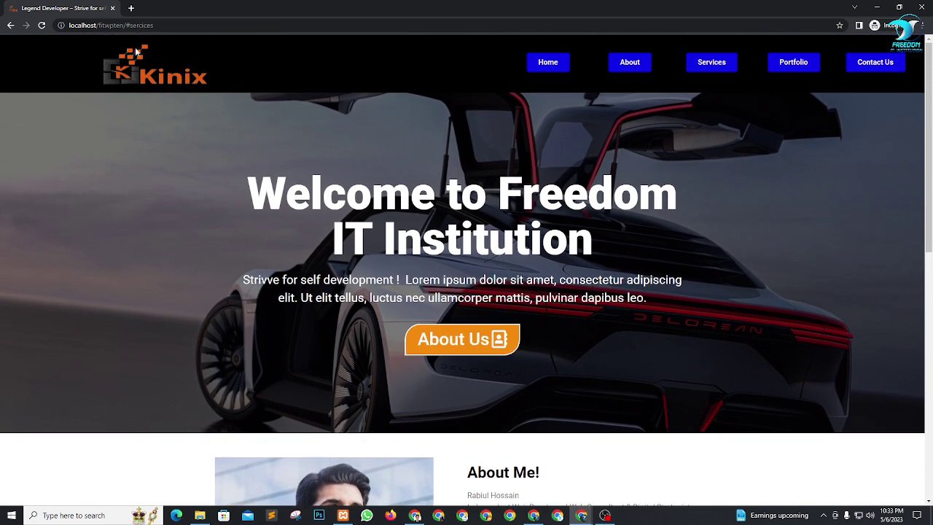
click(559, 64)
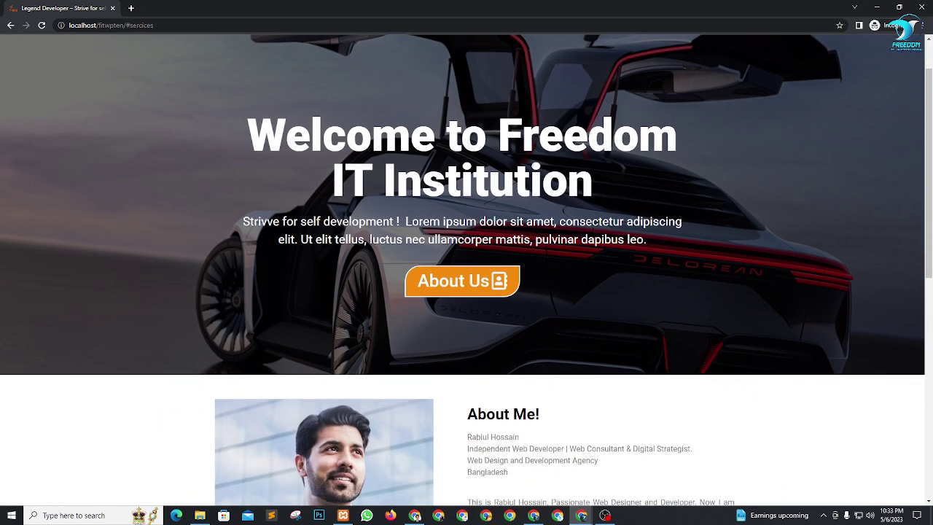
scroll(373, 44, up, 1)
Step: Strip the misspelled #sercices anchor from the address, reload, and retest About and Services
drag(155, 25, 126, 25)
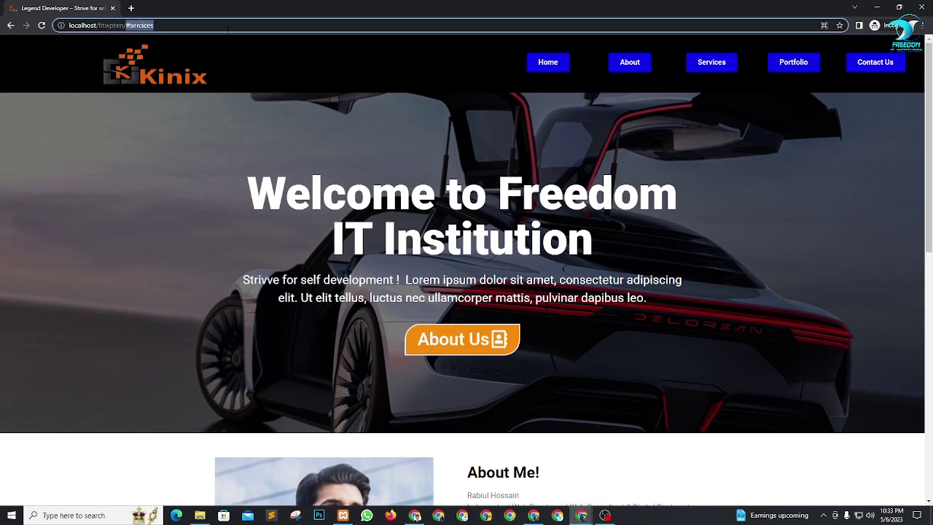
key(BackSpace)
key(Return)
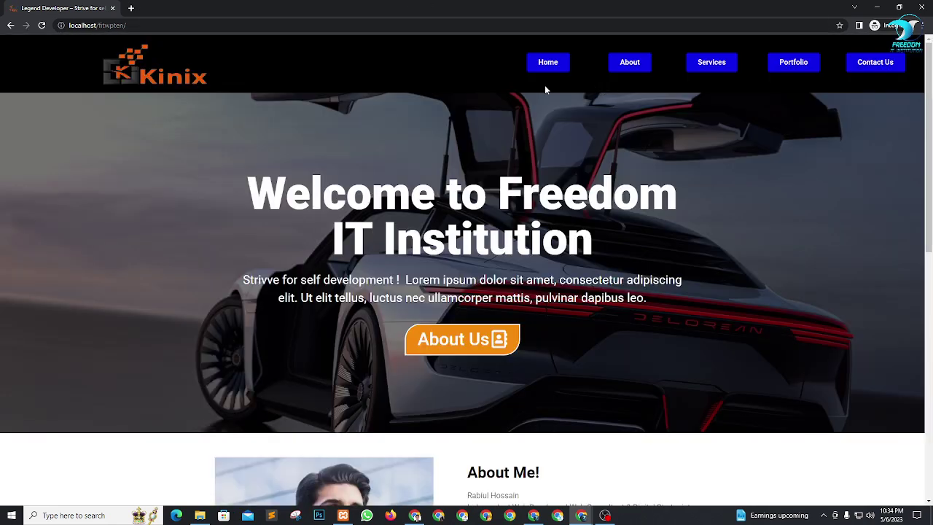
click(627, 64)
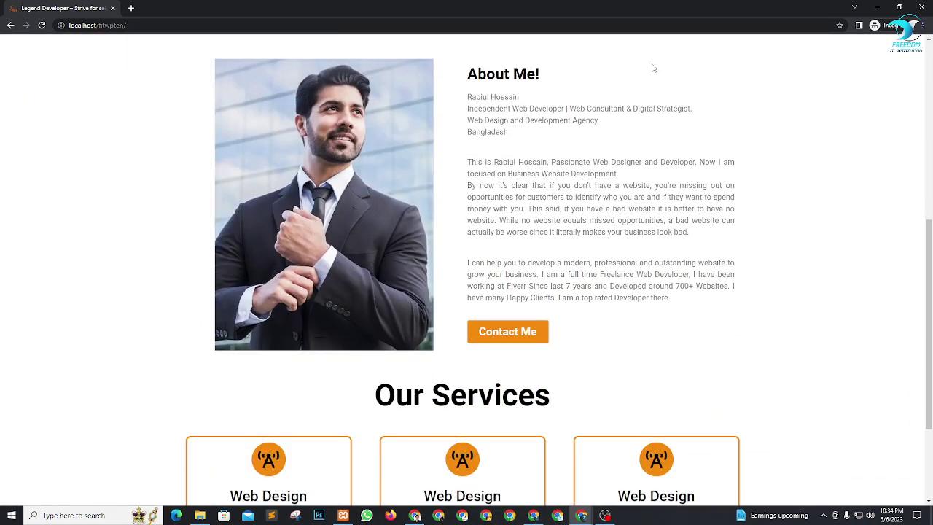
scroll(652, 66, up, 6)
click(712, 63)
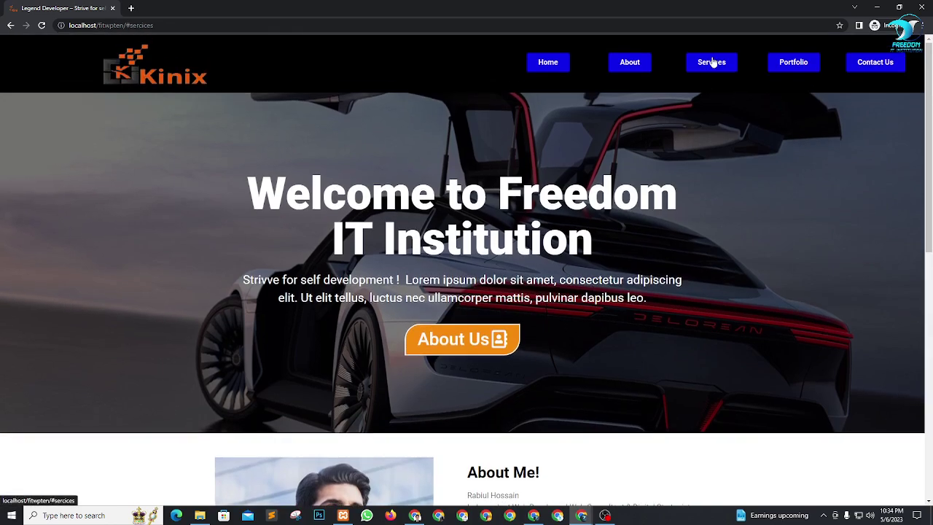
click(632, 66)
scroll(657, 67, up, 7)
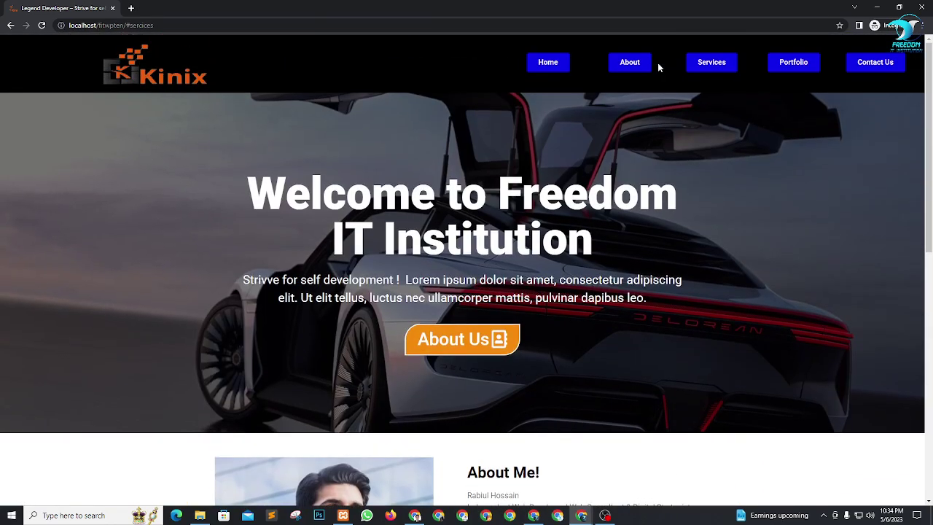
key(alt+Tab)
Step: Compare the About Us menu item's link with the Home header button's link in Elementor
click(248, 6)
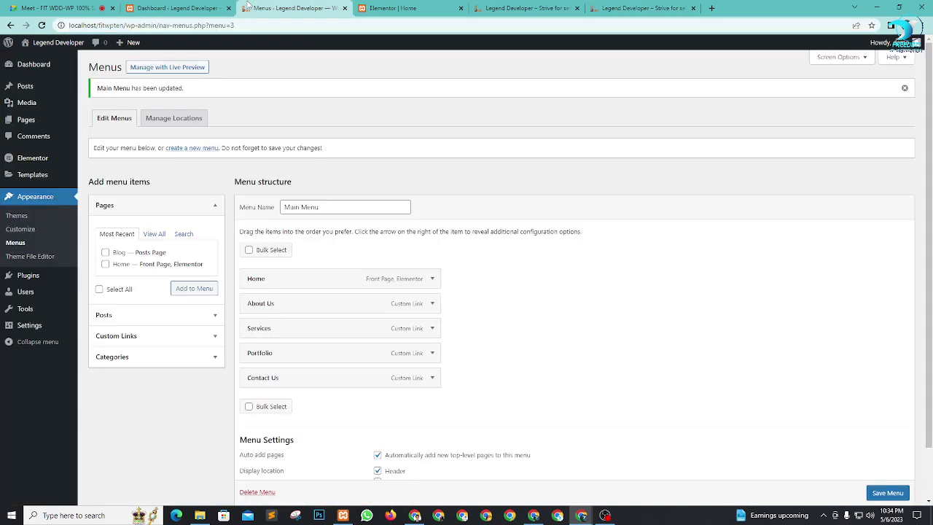
click(432, 305)
click(432, 304)
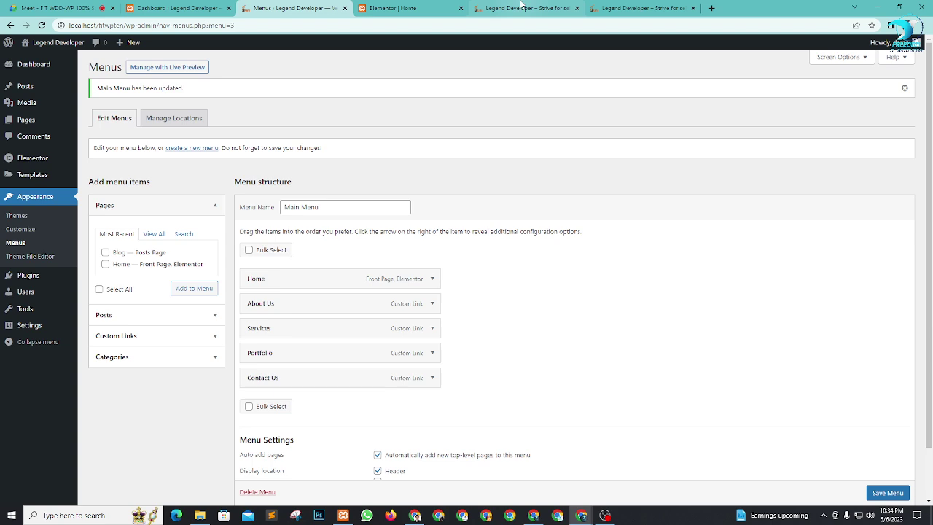
click(521, 7)
click(421, 7)
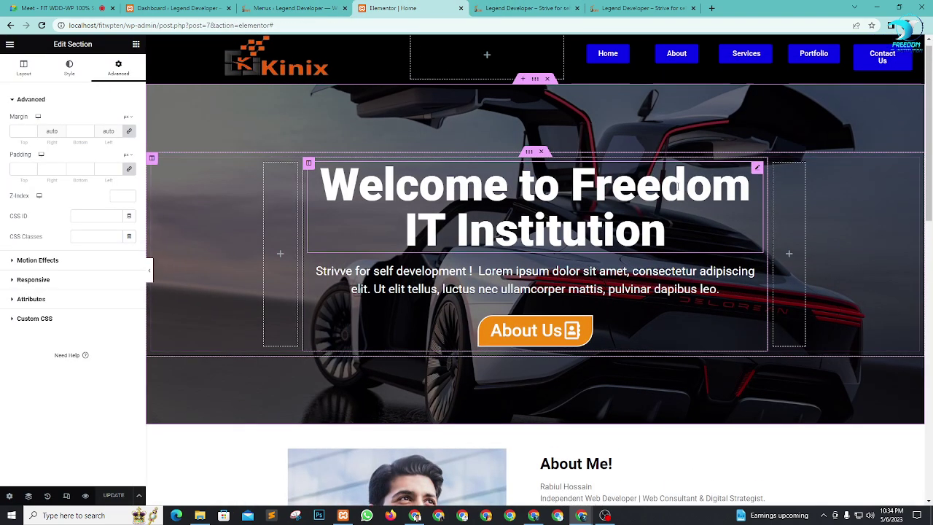
click(607, 61)
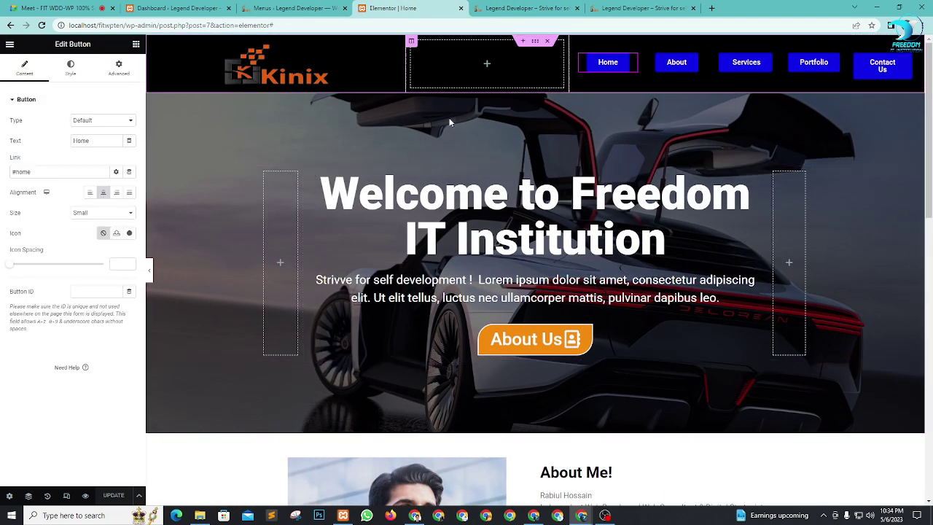
click(39, 173)
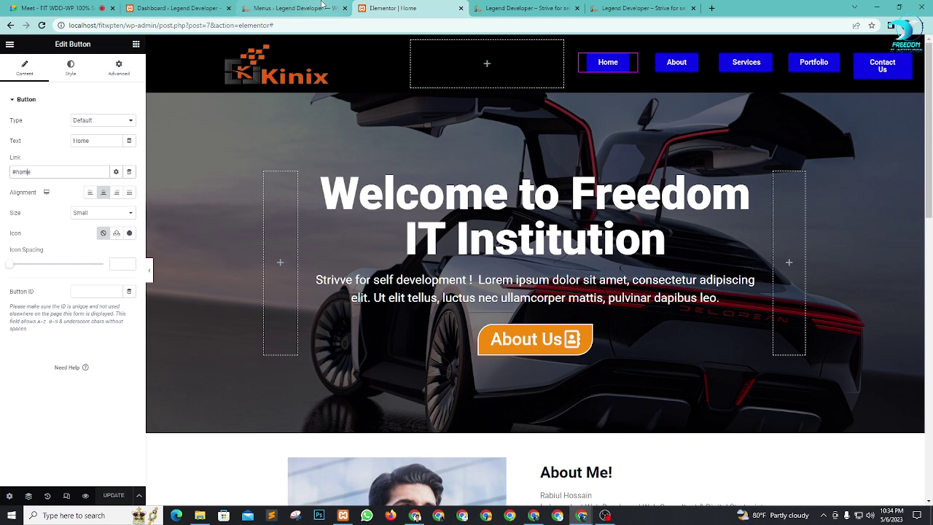
click(322, 8)
scroll(644, 312, down, 1)
scroll(643, 312, up, 1)
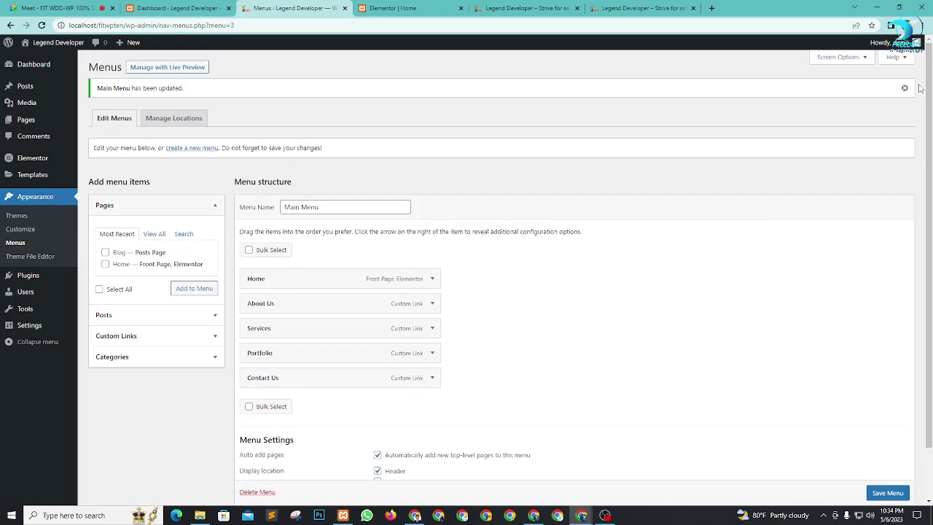
click(421, 7)
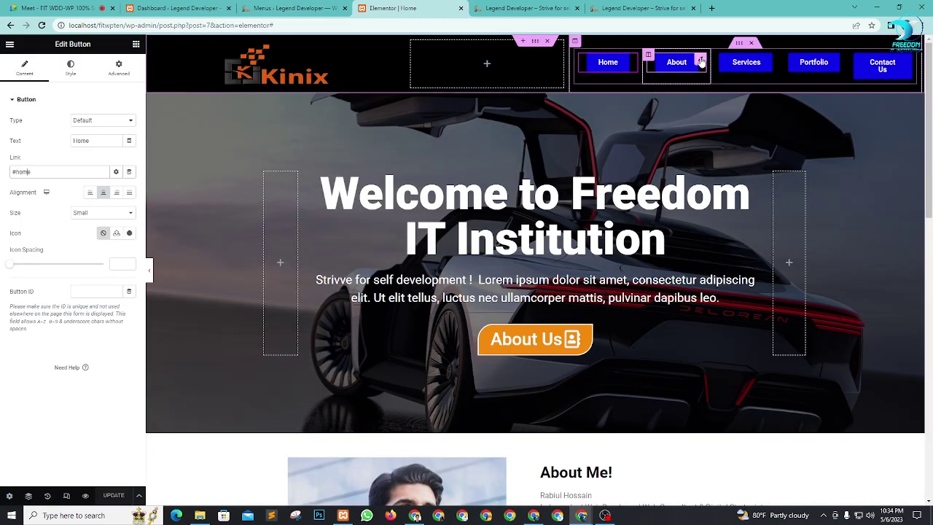
Step: Change the Services header button's link to #services and update the page
click(676, 62)
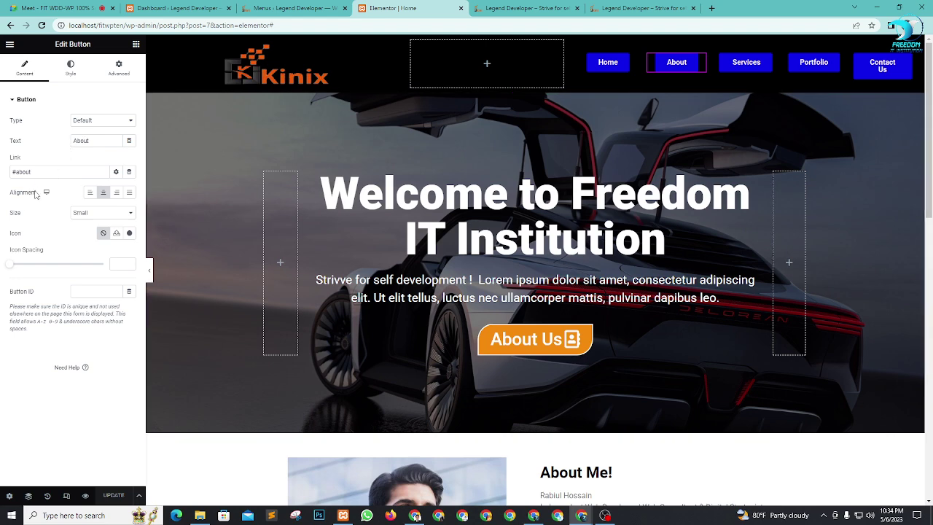
click(772, 63)
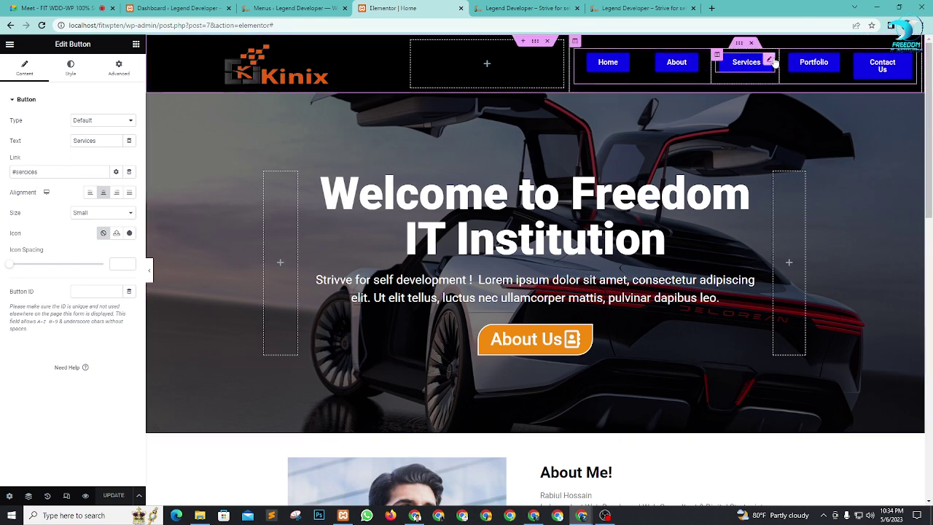
click(42, 171)
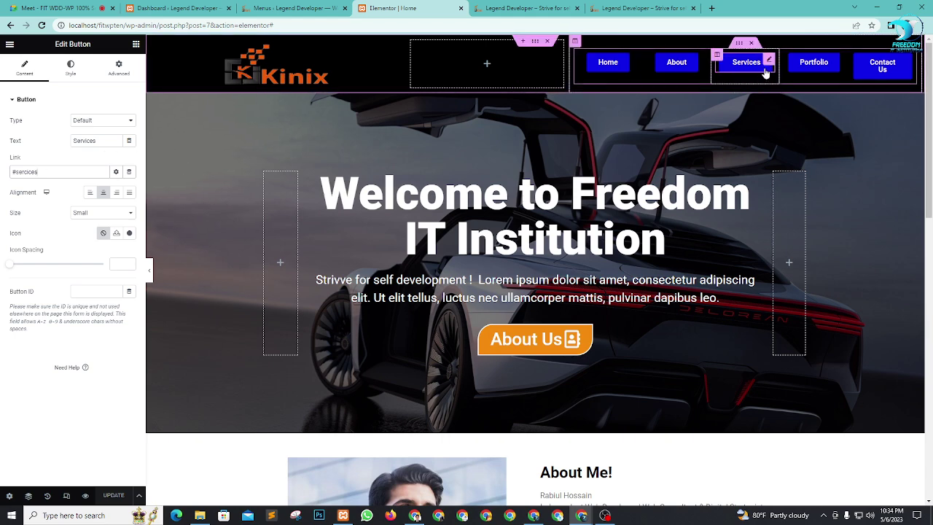
double_click(24, 171)
text(http://localhost/fitwpten/)
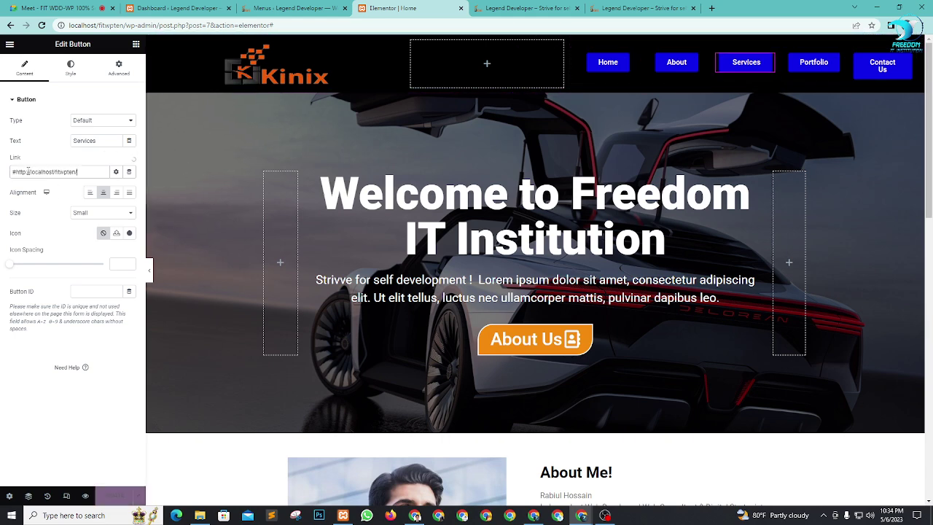
drag(77, 172, 15, 170)
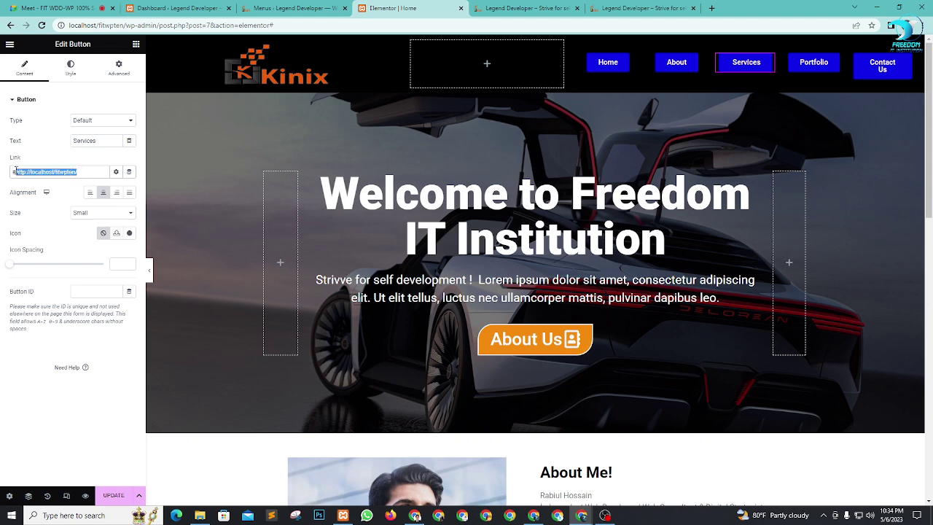
key(BackSpace)
text(services)
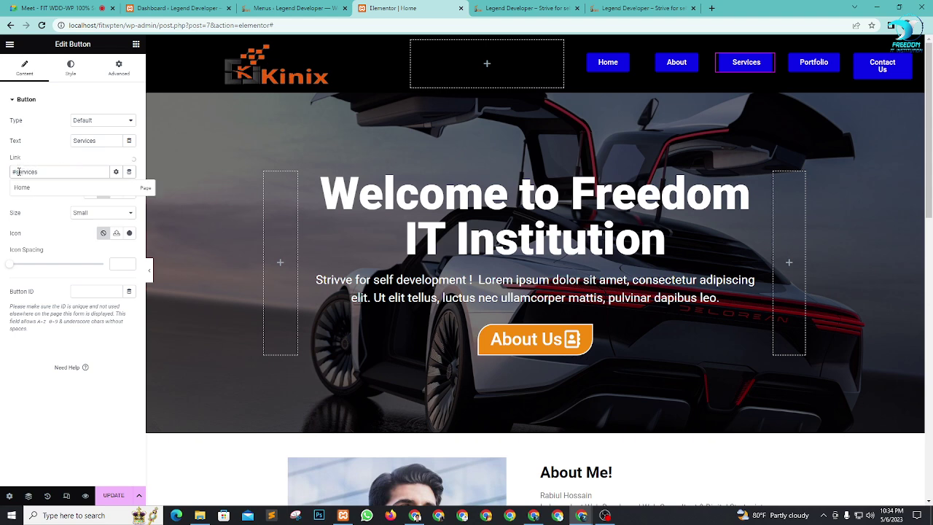
double_click(68, 173)
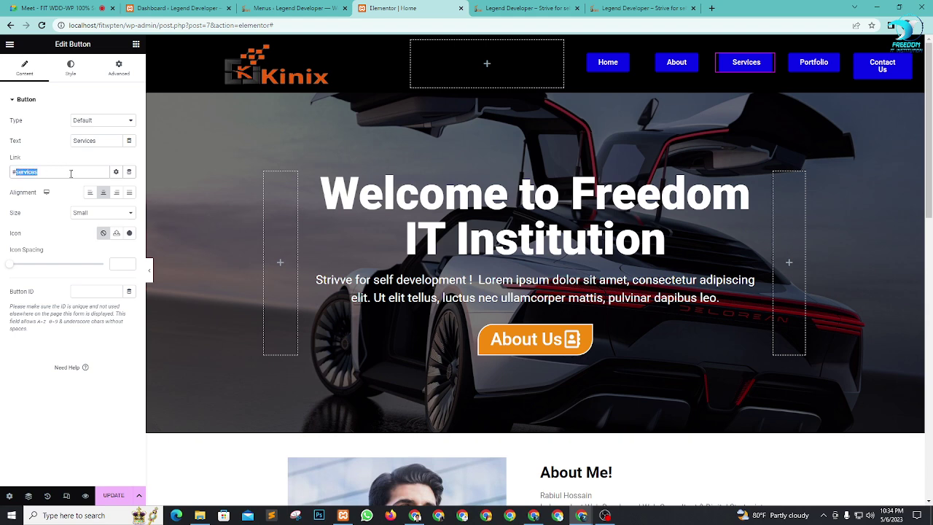
click(113, 495)
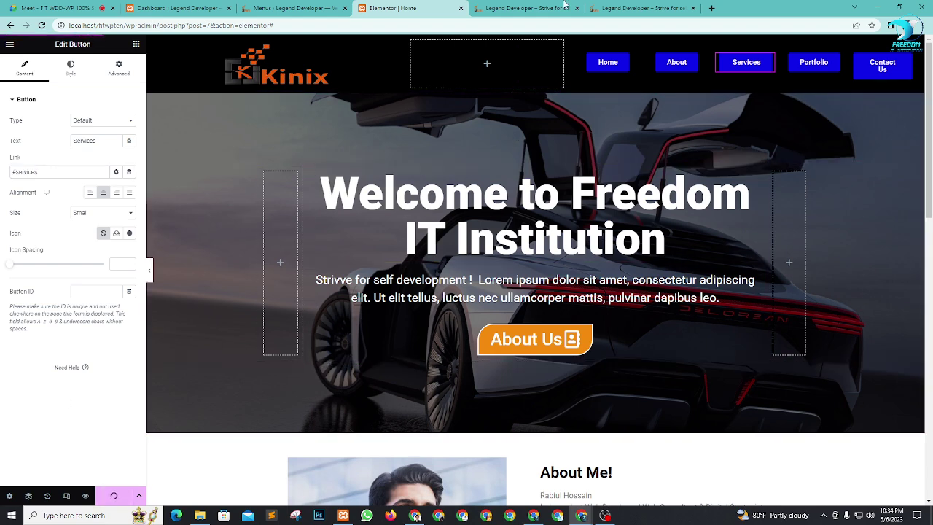
Step: Test that Home, About and Services header links scroll correctly in the preview
click(537, 9)
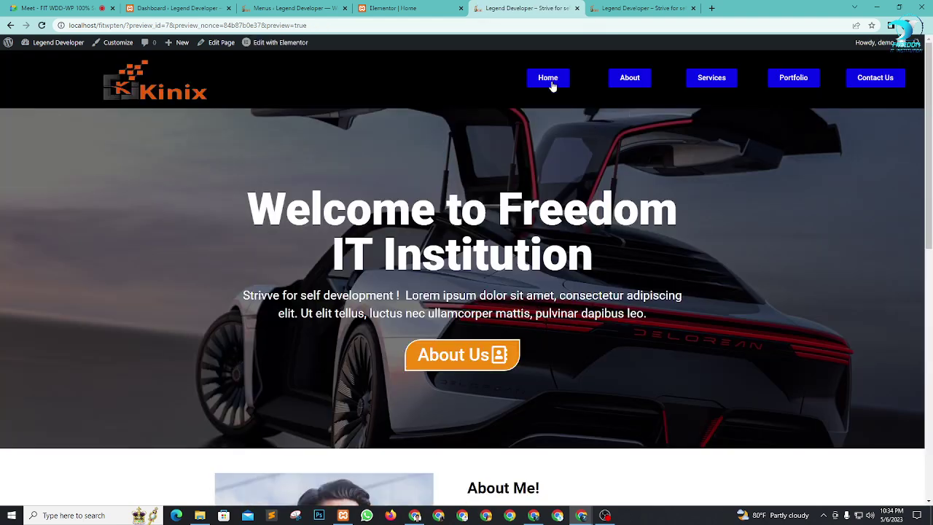
click(552, 86)
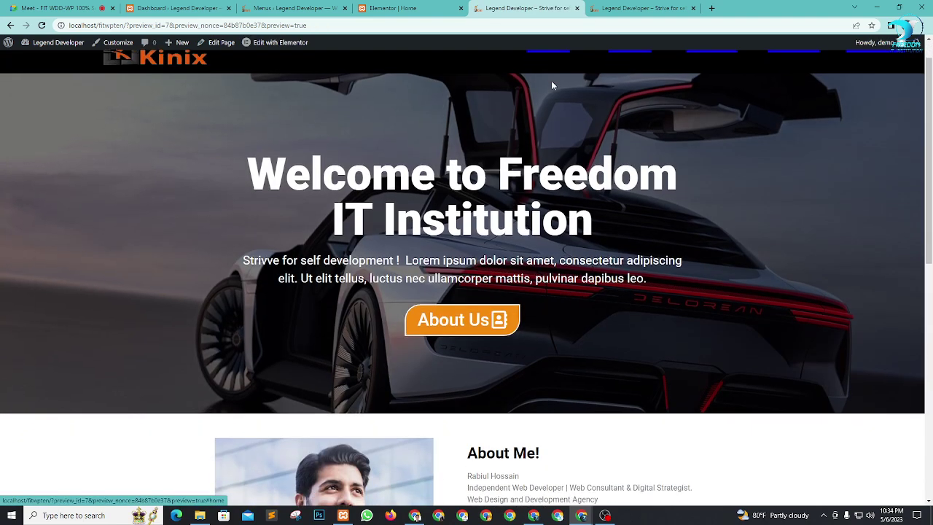
scroll(552, 86, up, 2)
click(635, 82)
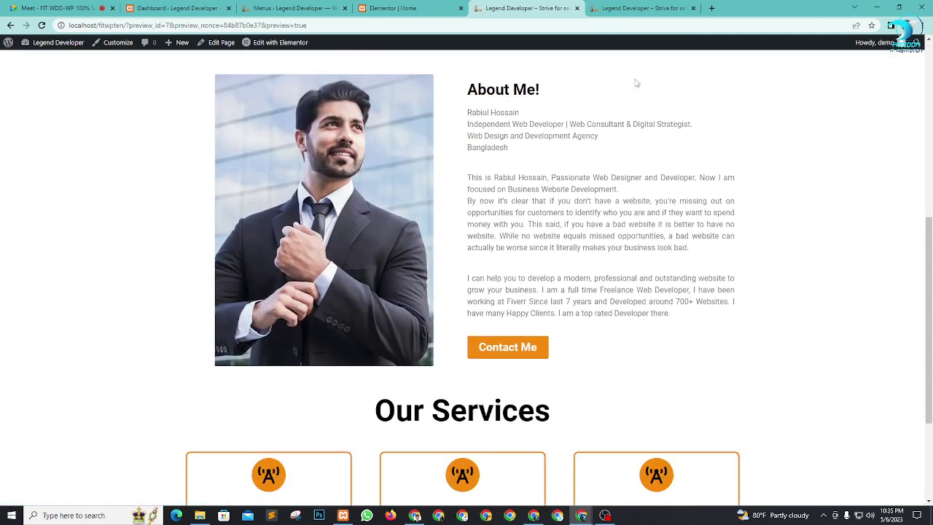
scroll(634, 78, up, 5)
click(712, 78)
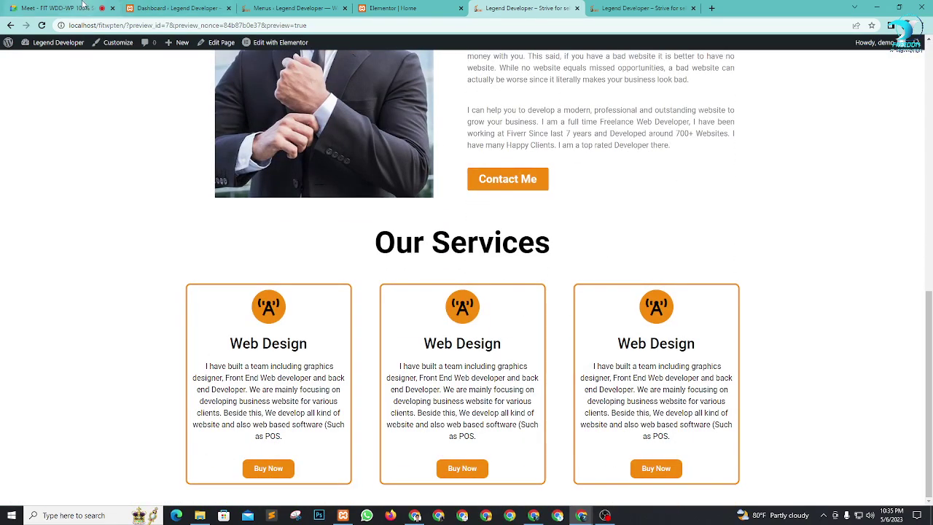
Step: Admit a waiting participant to the video call, then return to the Elementor editor
key(ctrl+1)
click(561, 90)
key(ctrl+5)
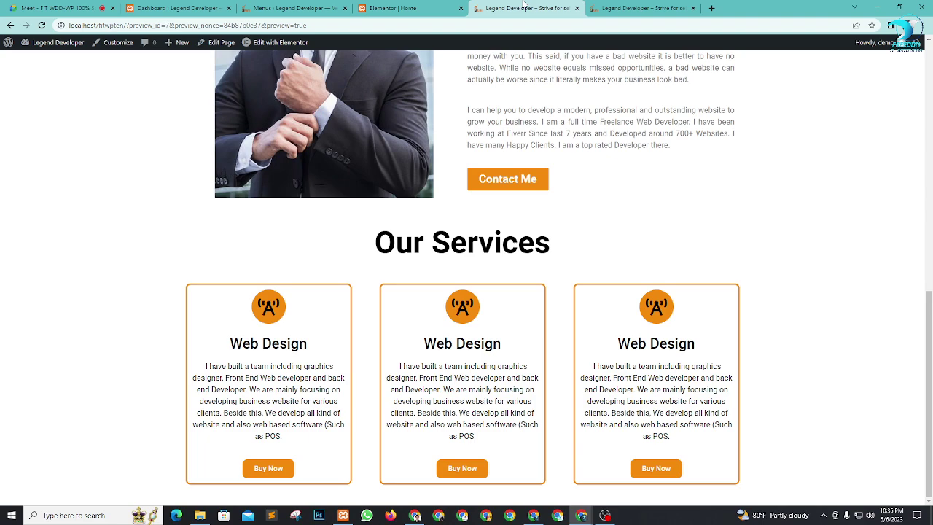
scroll(676, 244, up, 10)
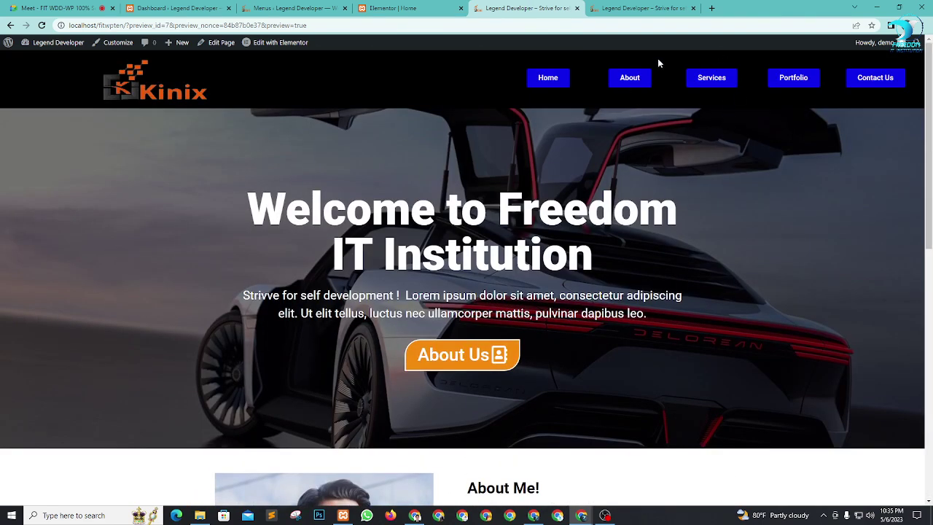
click(435, 8)
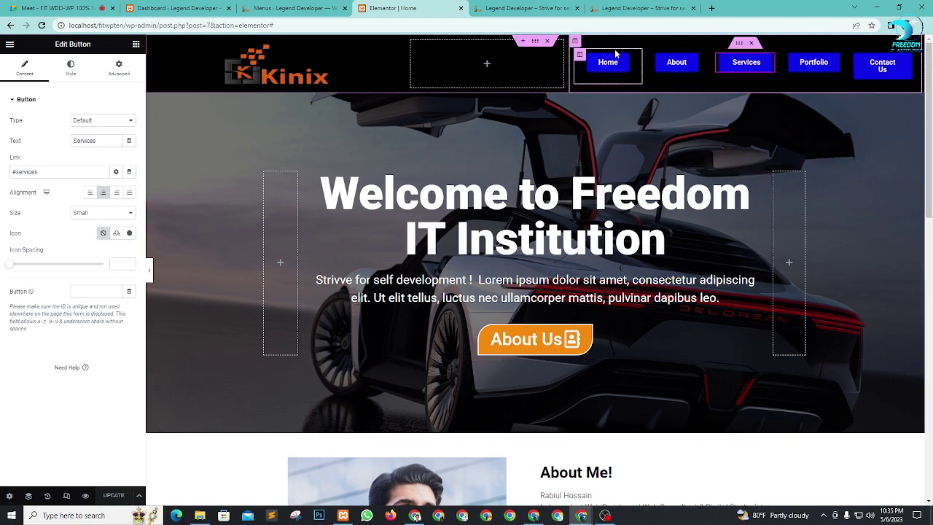
Step: Review the links on the Home, About, Services, Portfolio and Contact Us header buttons
click(632, 63)
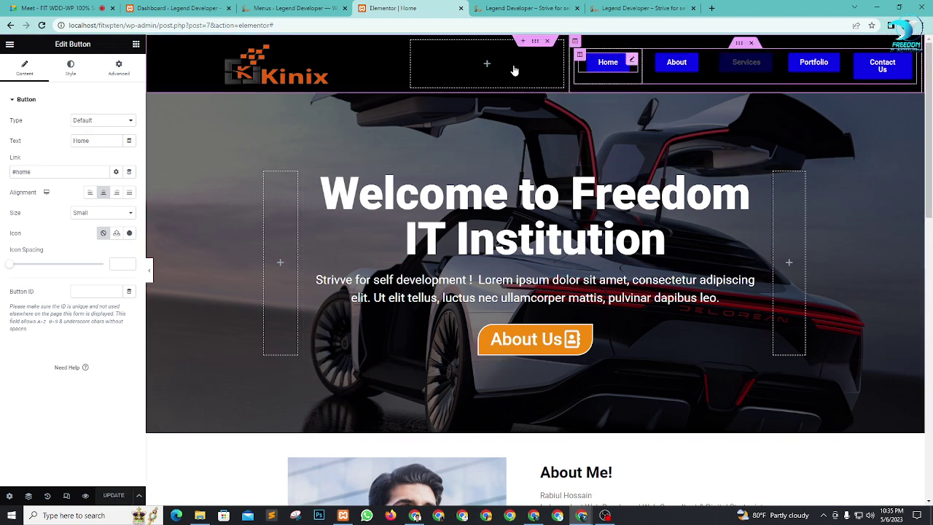
click(700, 63)
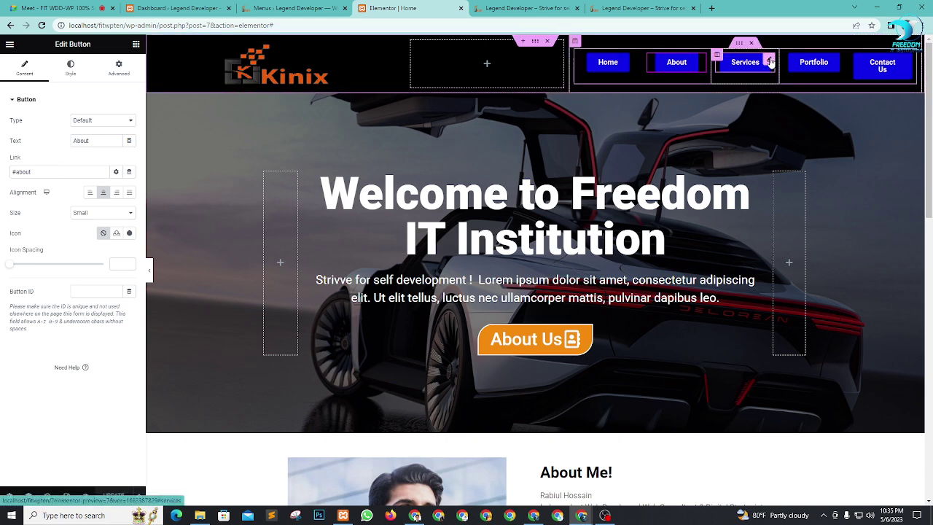
click(769, 64)
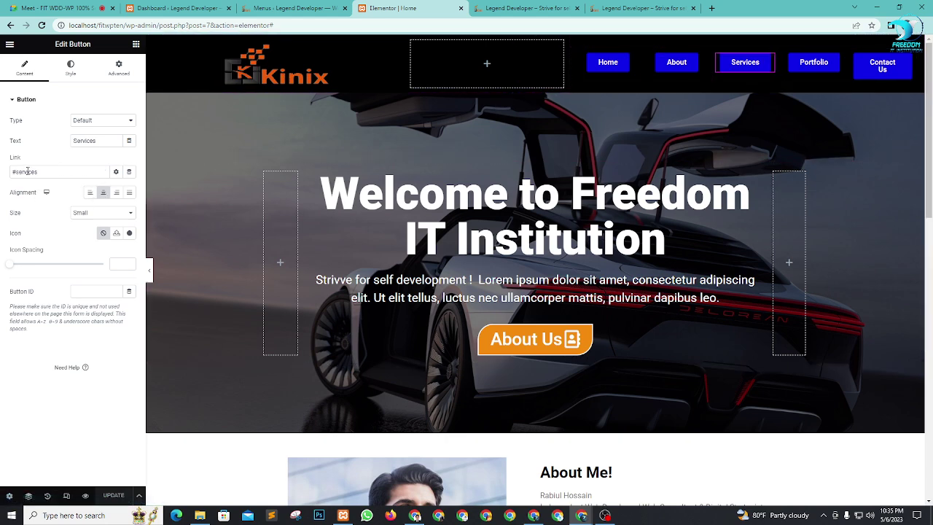
click(838, 61)
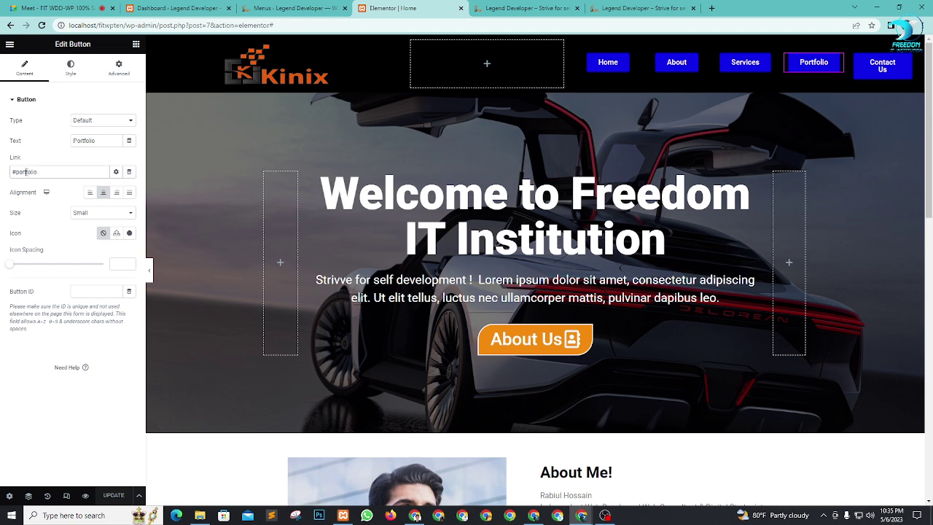
click(907, 62)
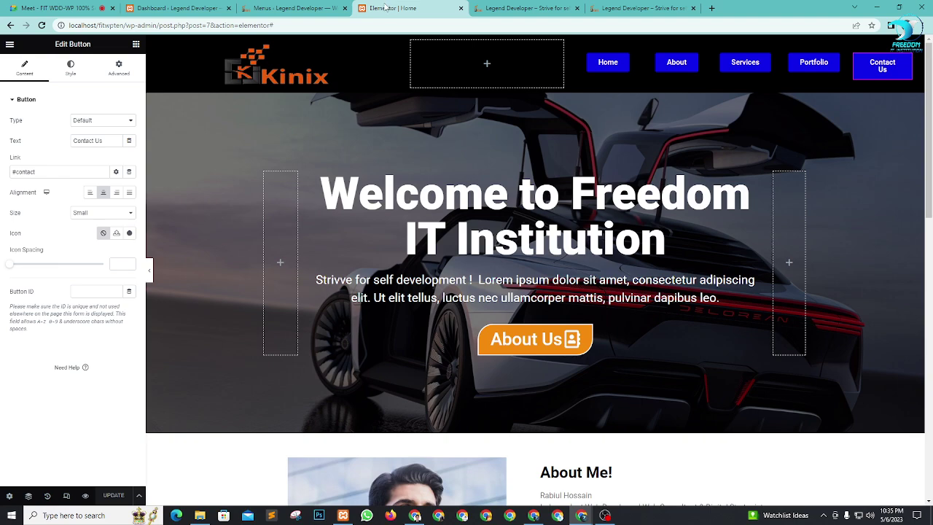
Step: Add a single-column section below Our Services with Min Height set to 750 px
scroll(549, 316, down, 10)
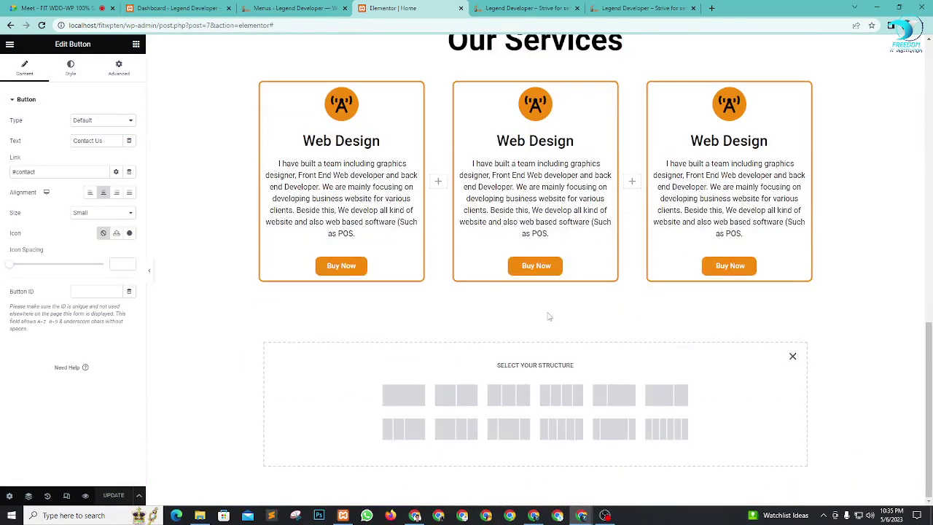
click(403, 395)
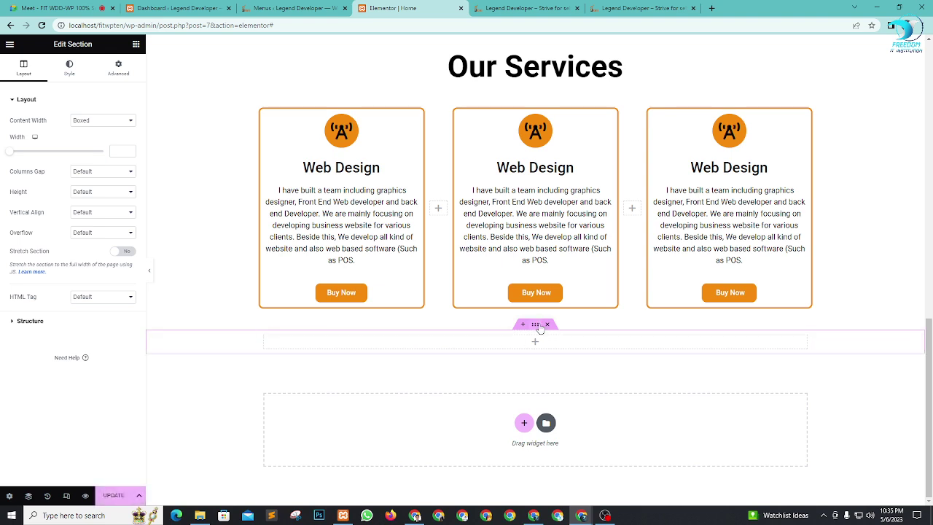
click(92, 193)
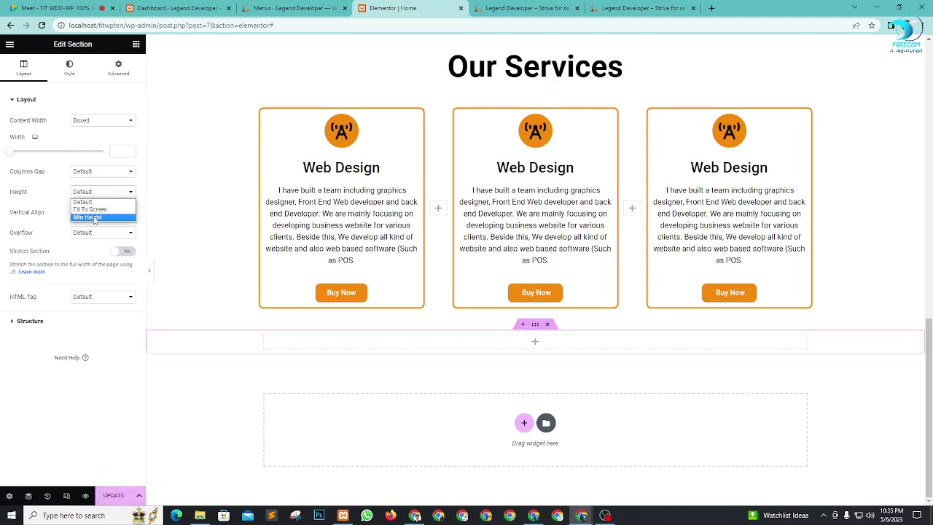
click(91, 209)
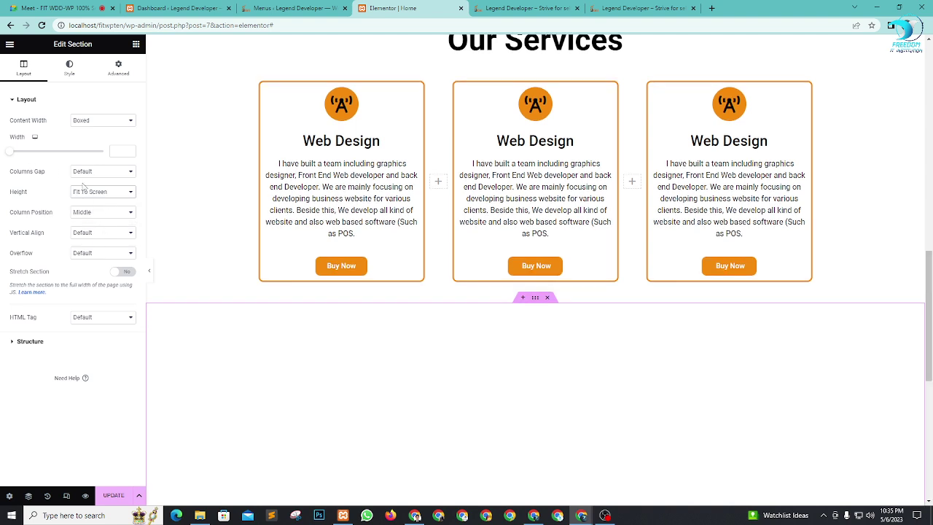
click(104, 193)
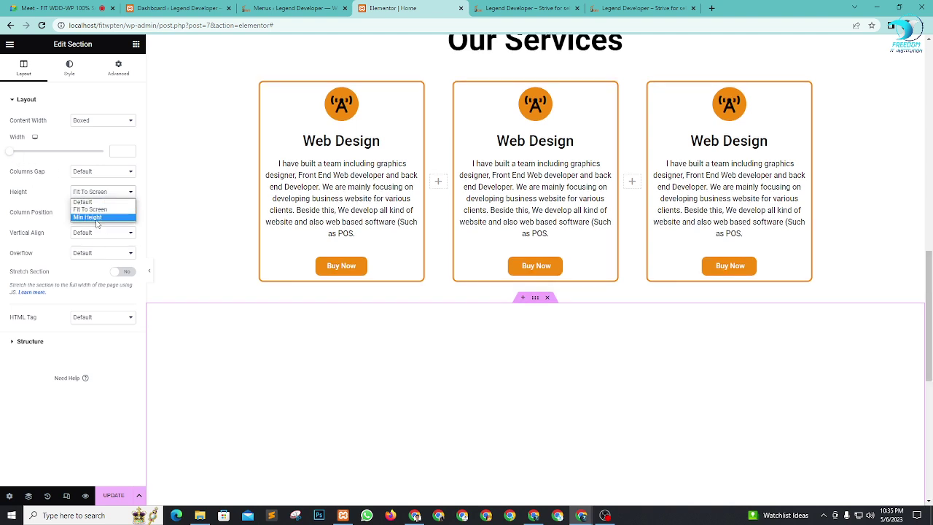
click(95, 213)
drag(37, 228, 52, 229)
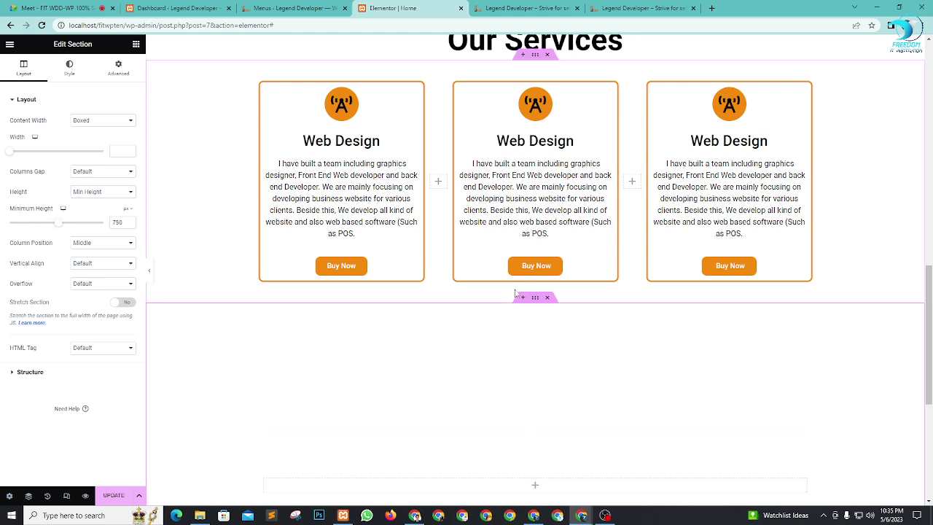
scroll(581, 292, down, 3)
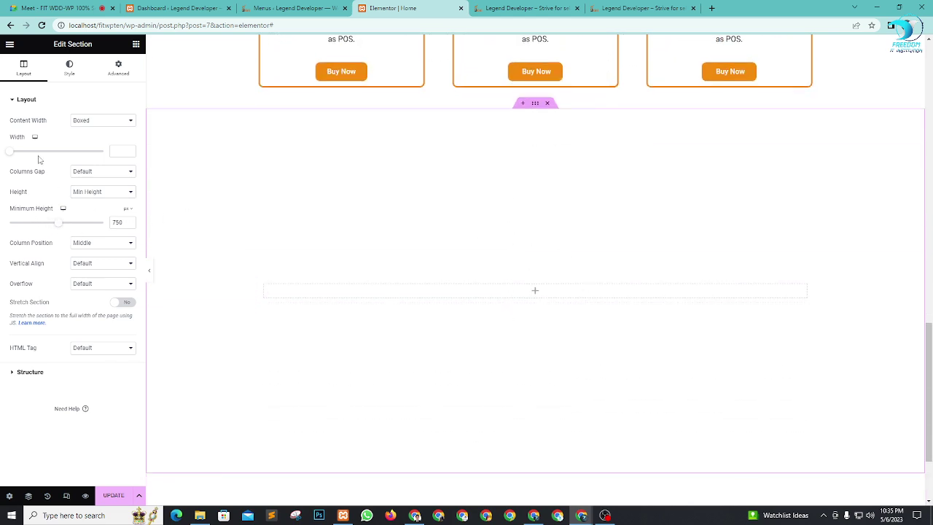
Step: Place a centred heading reading Portfolio in the new section
click(134, 45)
drag(106, 161, 553, 285)
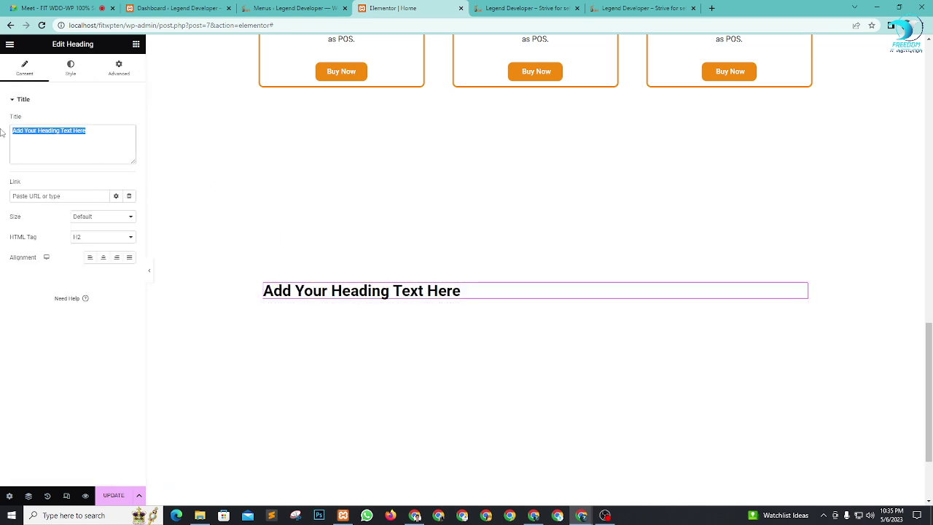
text(Pr)
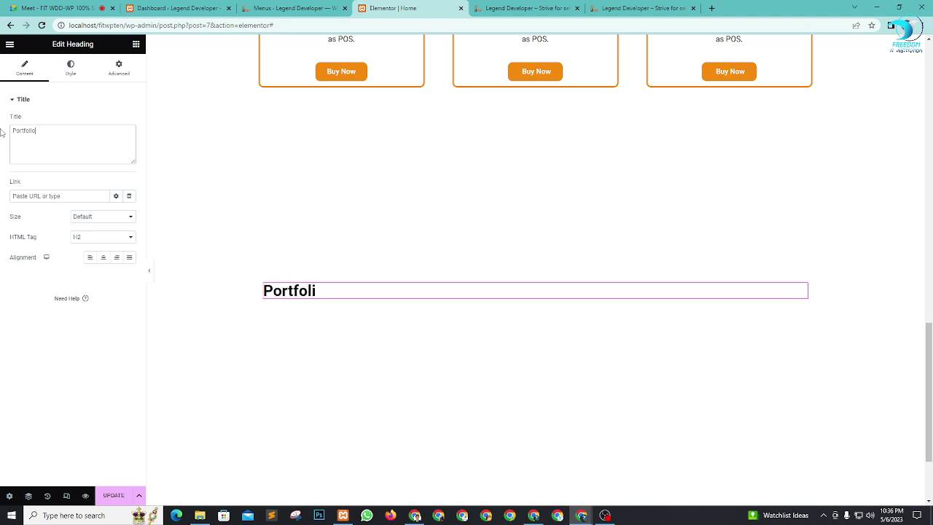
click(103, 260)
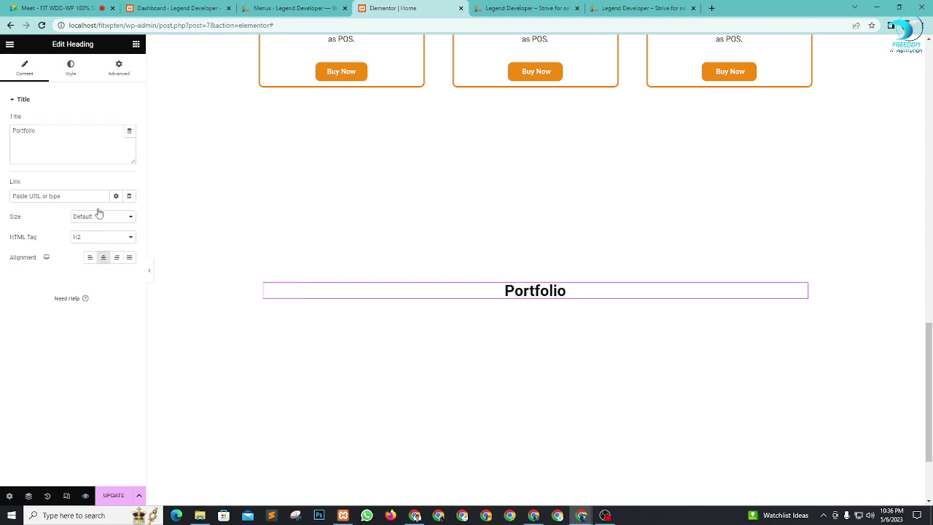
Step: Set the Portfolio heading's typography size to 98 and colour it global orange
click(70, 69)
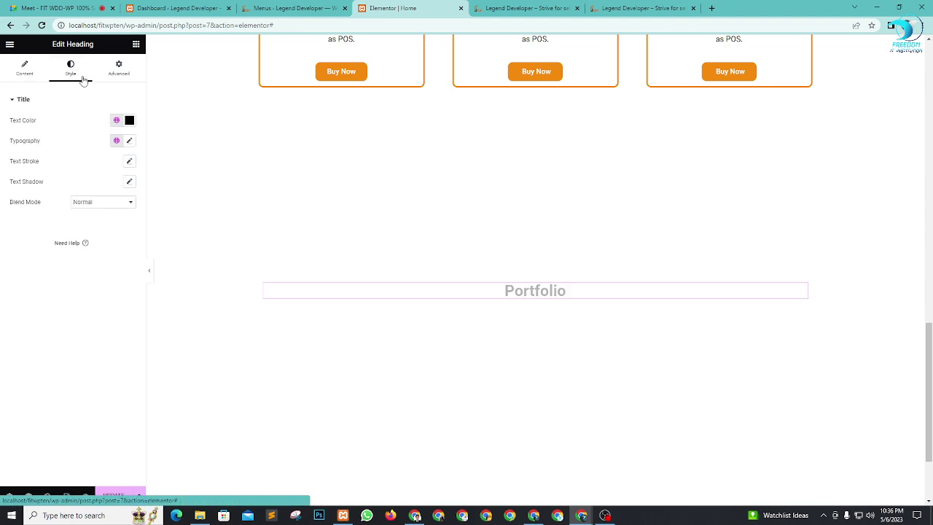
click(129, 142)
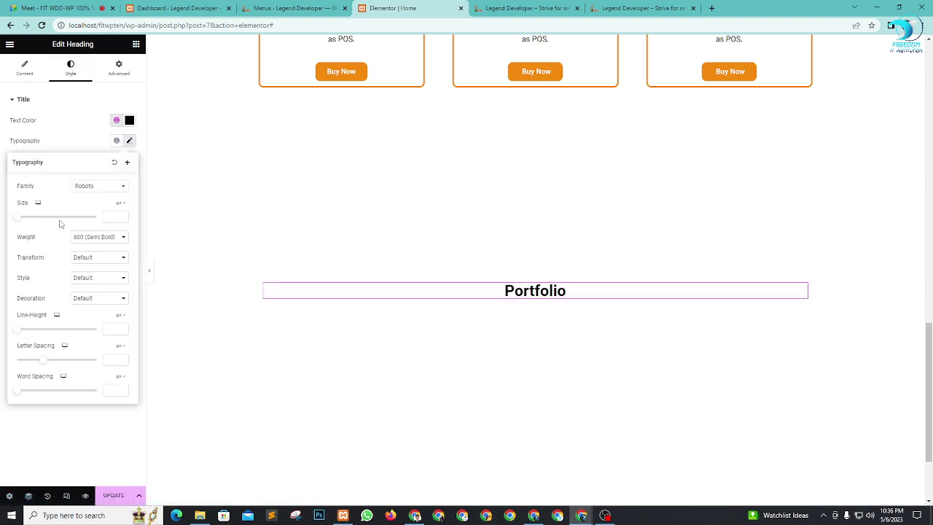
drag(18, 222, 57, 223)
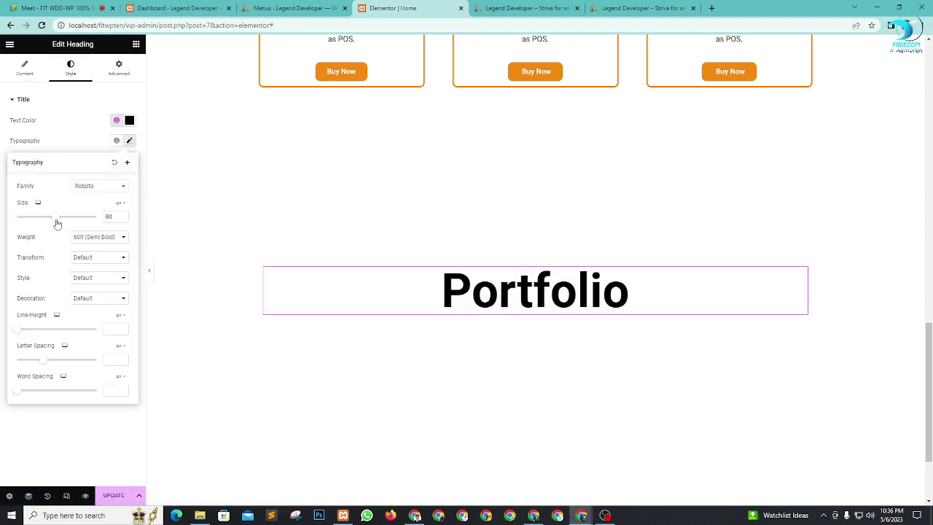
click(117, 121)
click(51, 182)
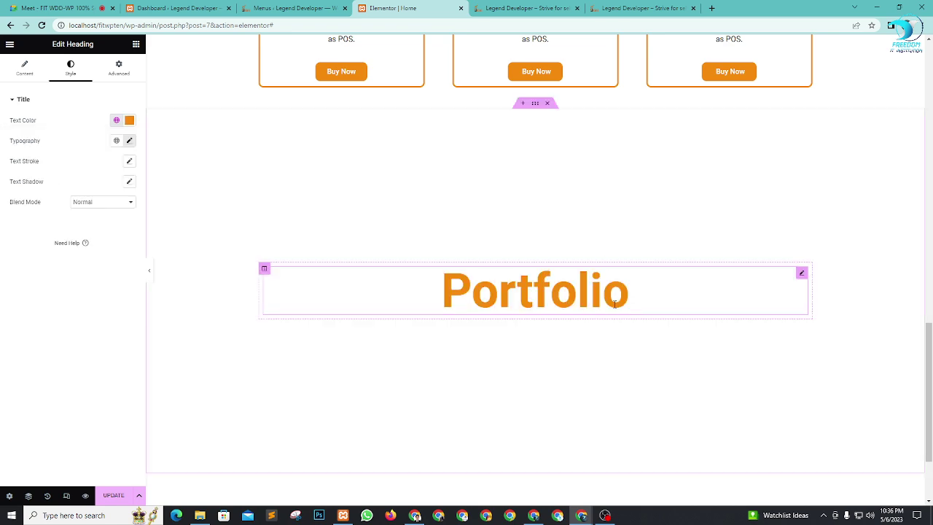
scroll(643, 316, down, 2)
scroll(552, 360, up, 3)
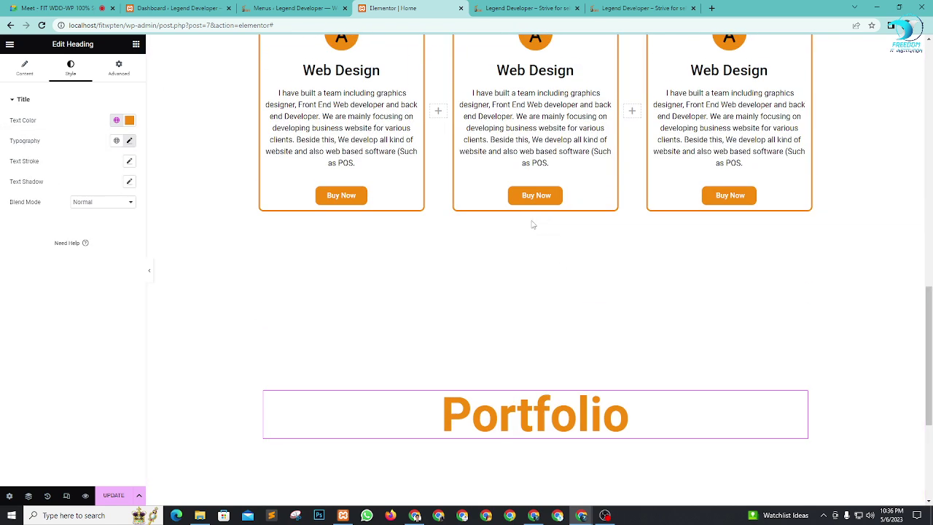
Step: Duplicate the Portfolio section and retitle the copy's heading 'Contact Us'
right_click(536, 228)
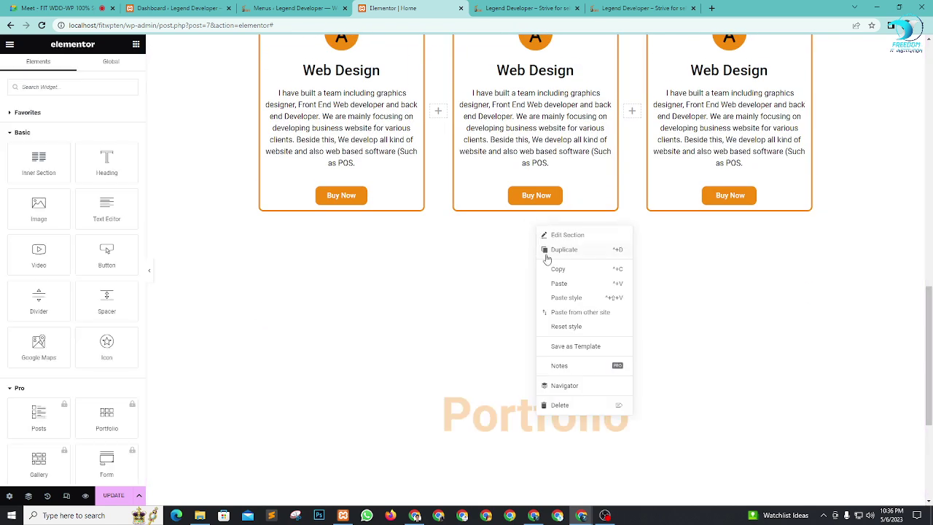
click(547, 253)
scroll(590, 259, down, 10)
scroll(563, 294, down, 1)
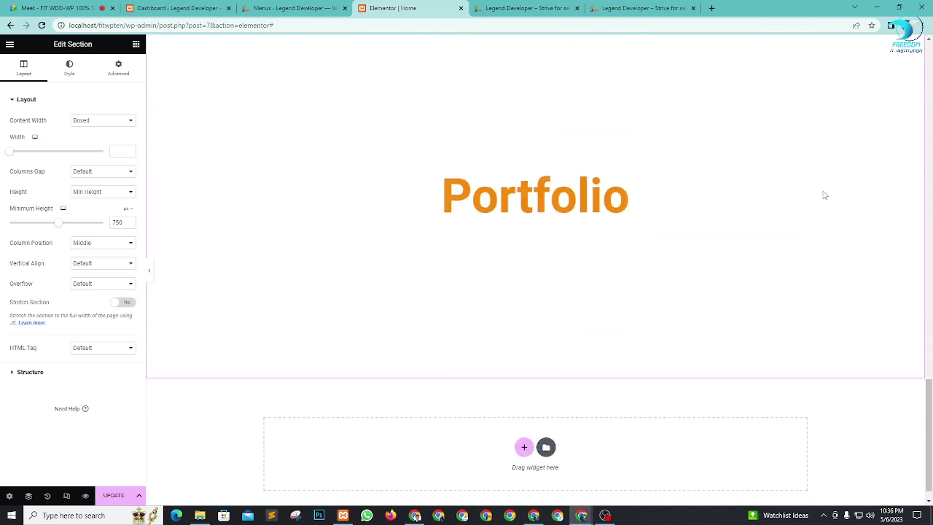
click(802, 179)
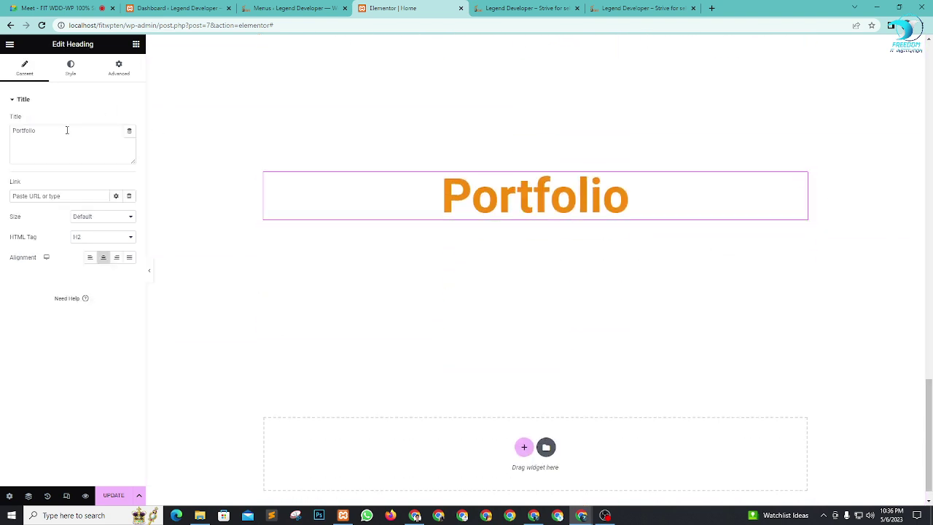
text(Contact)
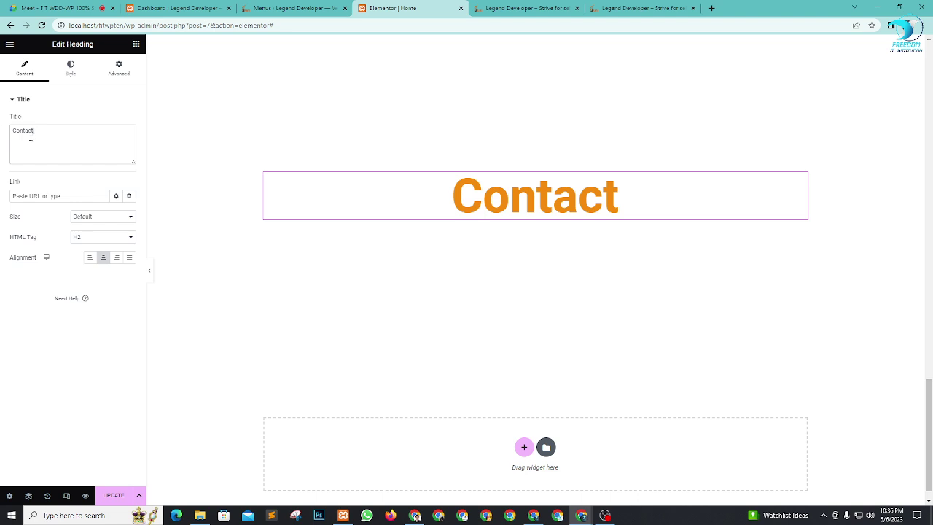
text( O)
key(BackSpace)
text(Us)
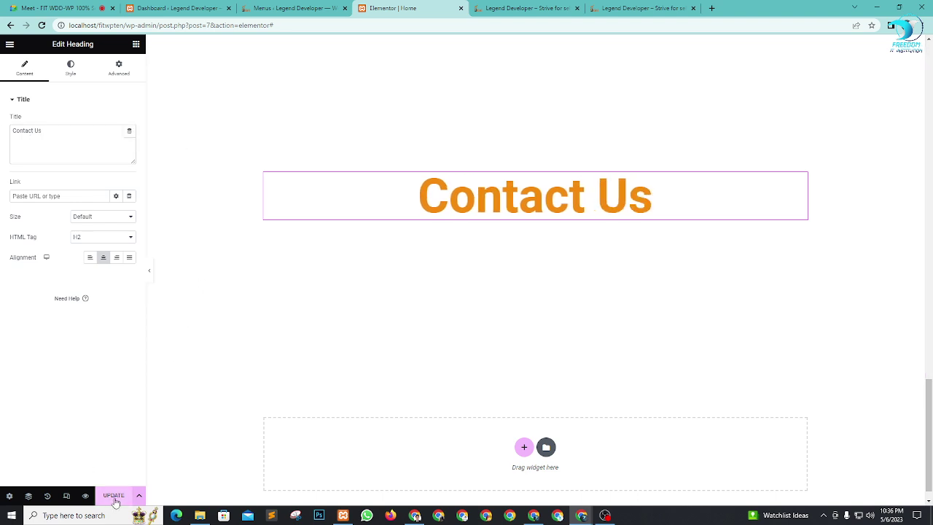
scroll(651, 346, up, 15)
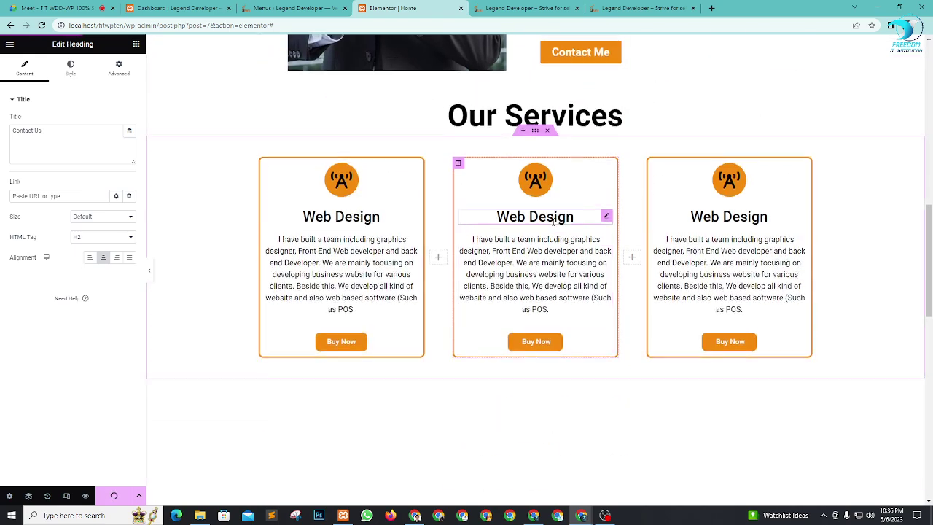
Step: Select the Our Services heading section and adjust its height in the Layout settings
scroll(566, 195, up, 4)
scroll(583, 240, down, 9)
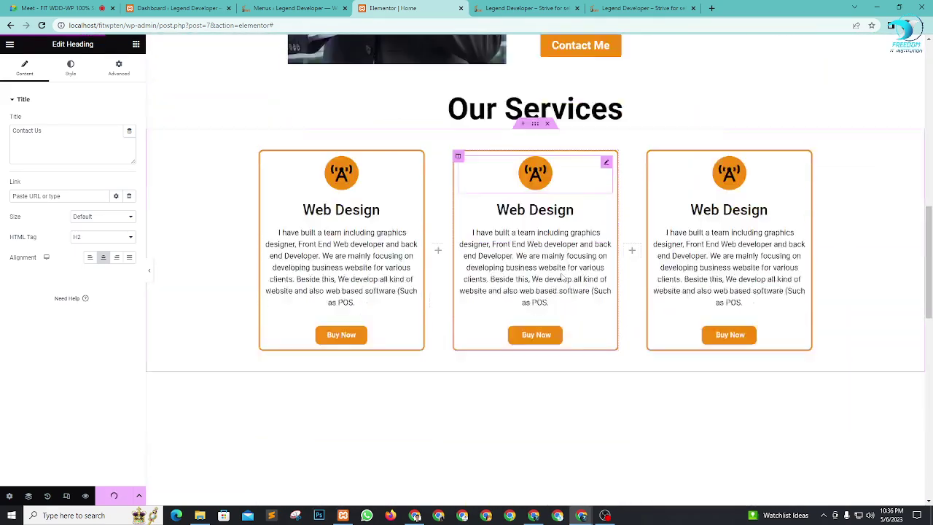
scroll(611, 294, up, 1)
scroll(611, 294, up, 1)
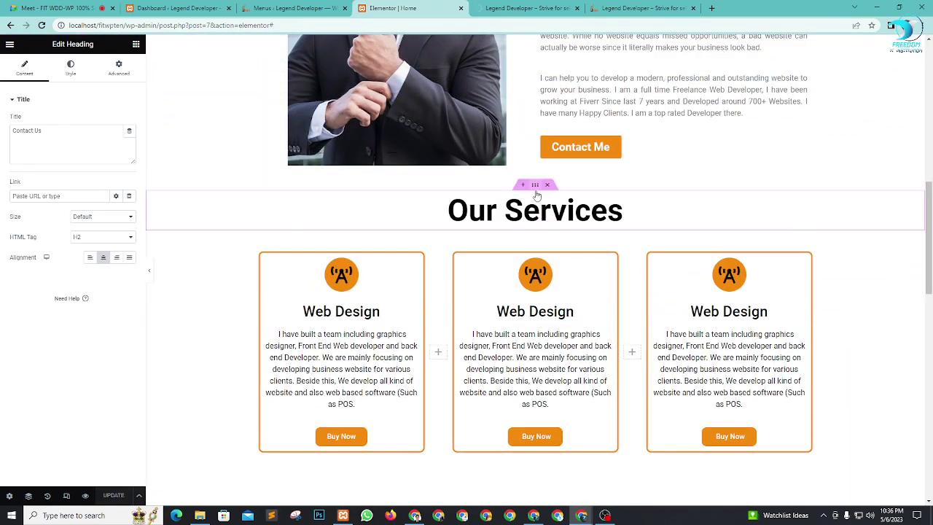
click(534, 227)
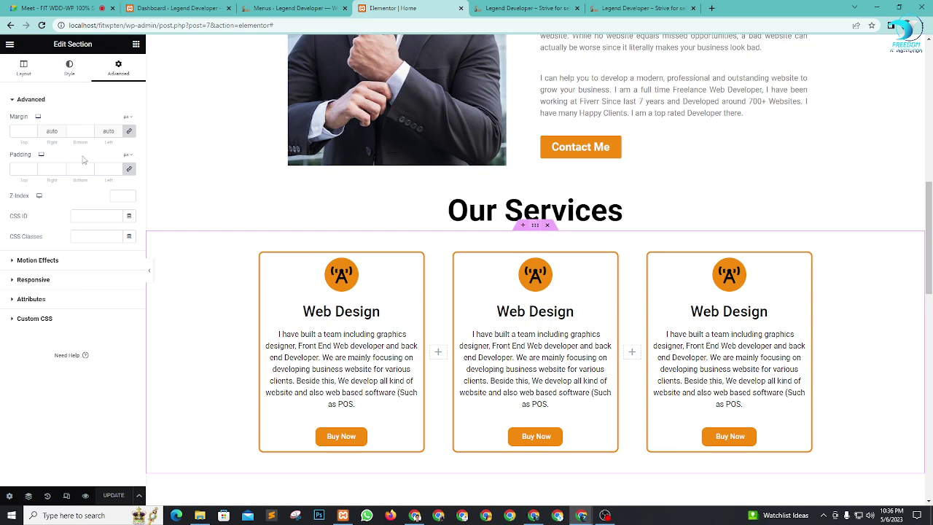
click(22, 70)
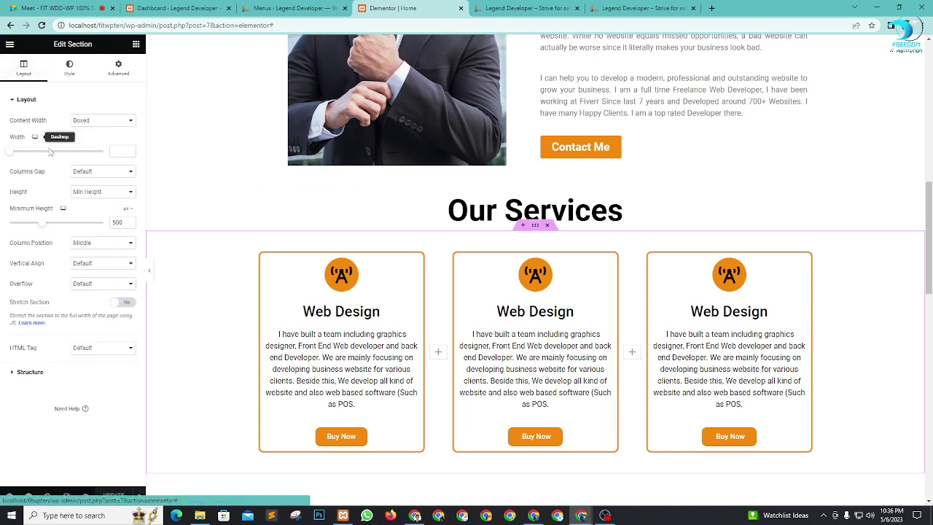
drag(43, 226, 54, 228)
scroll(729, 218, down, 2)
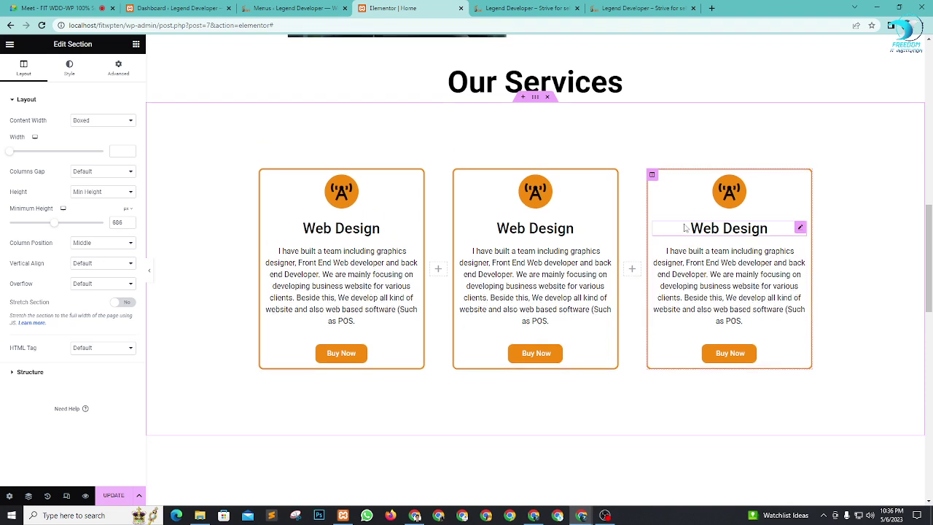
scroll(532, 102, up, 1)
Step: Switch the section's Height to Min Height and set Minimum Height to 80 px
click(534, 87)
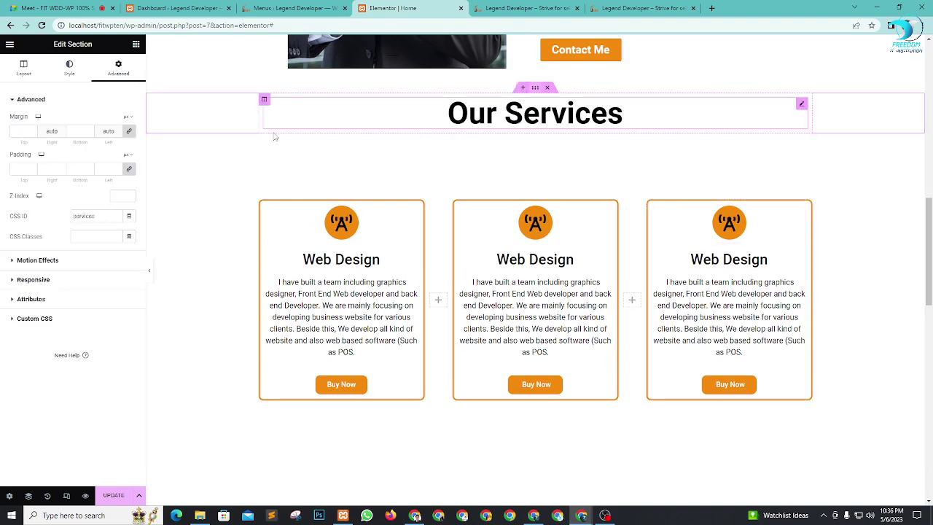
click(30, 69)
click(103, 194)
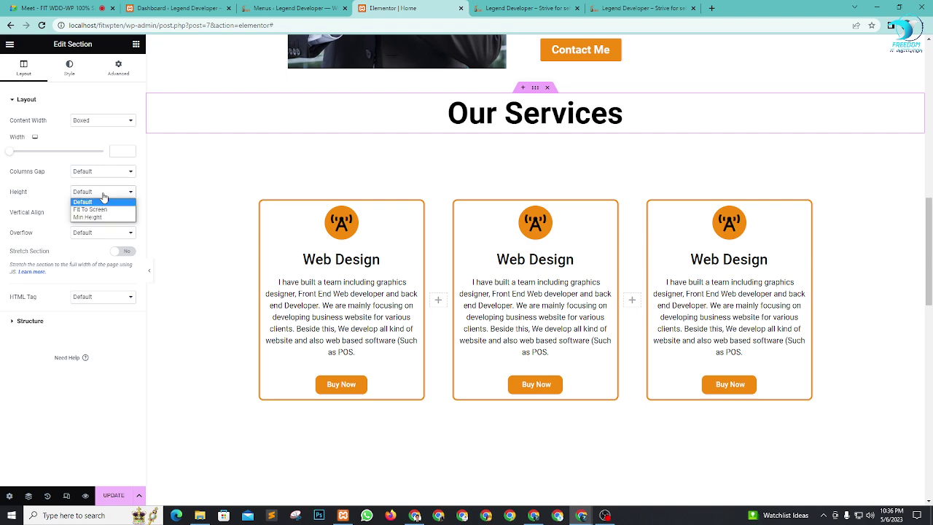
click(90, 218)
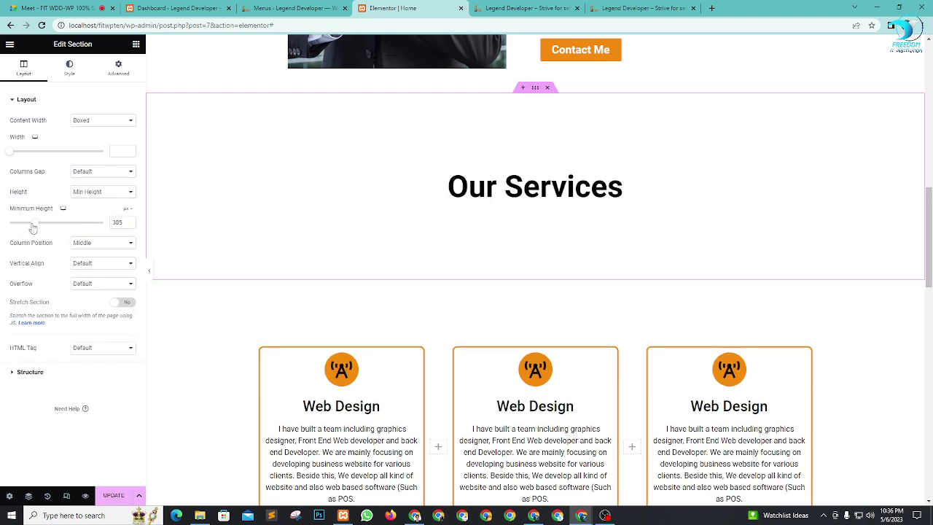
drag(34, 228, 15, 224)
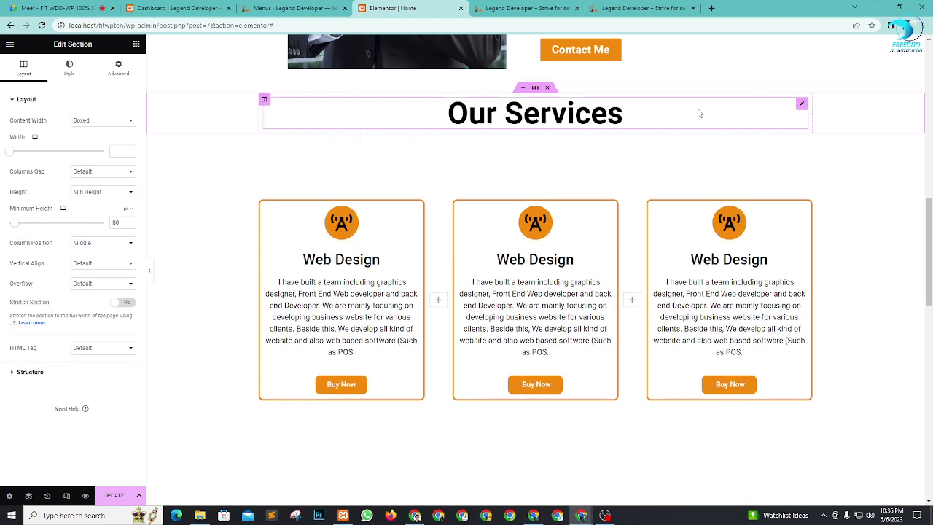
Step: Raise the Our Services heading's top margin and give the cards section a 500 px minimum height
click(801, 105)
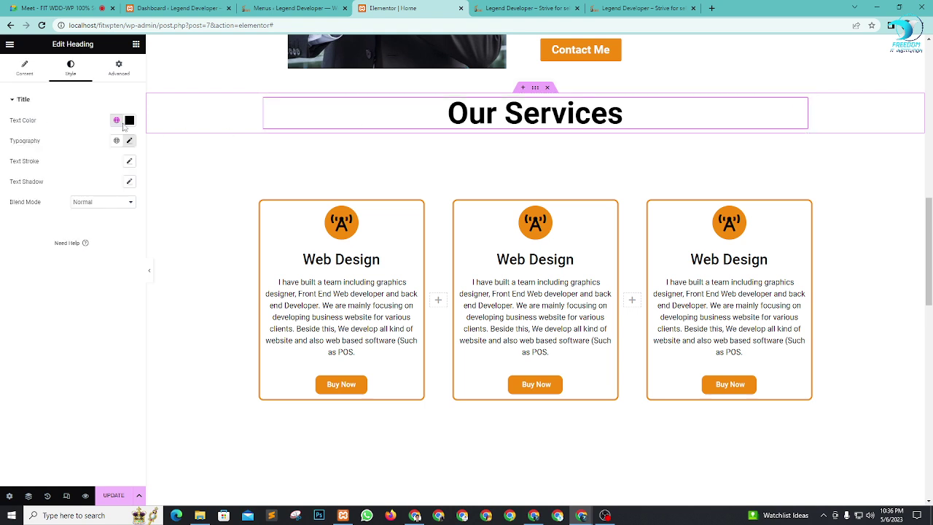
click(119, 70)
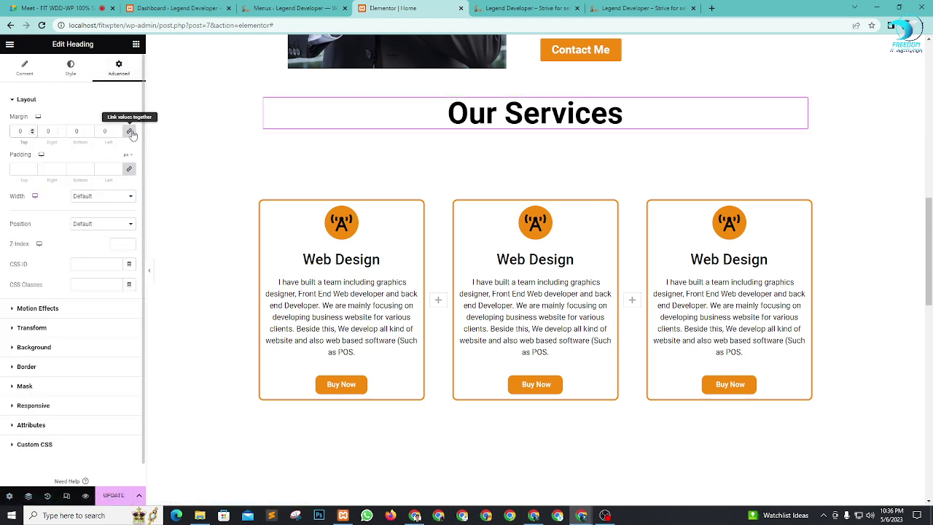
click(32, 131)
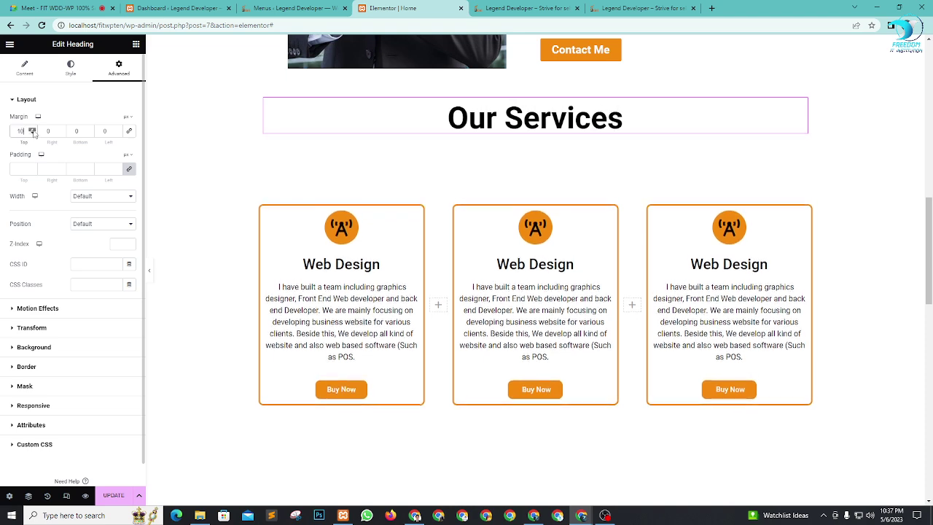
drag(32, 131, 32, 131)
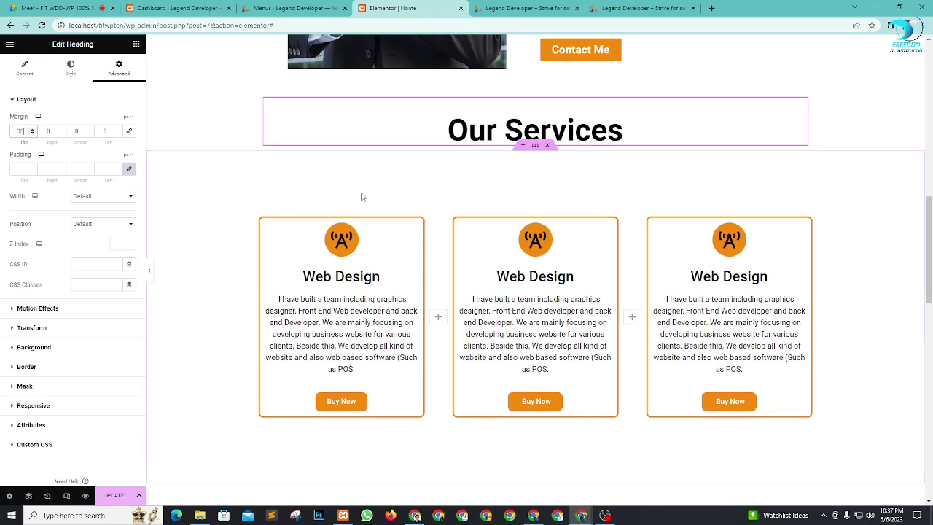
click(534, 148)
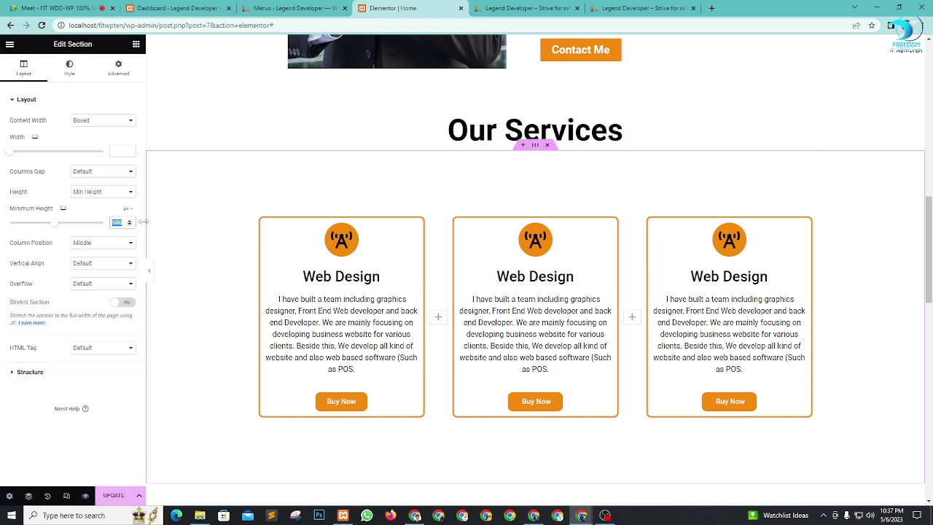
text(50)
text(0)
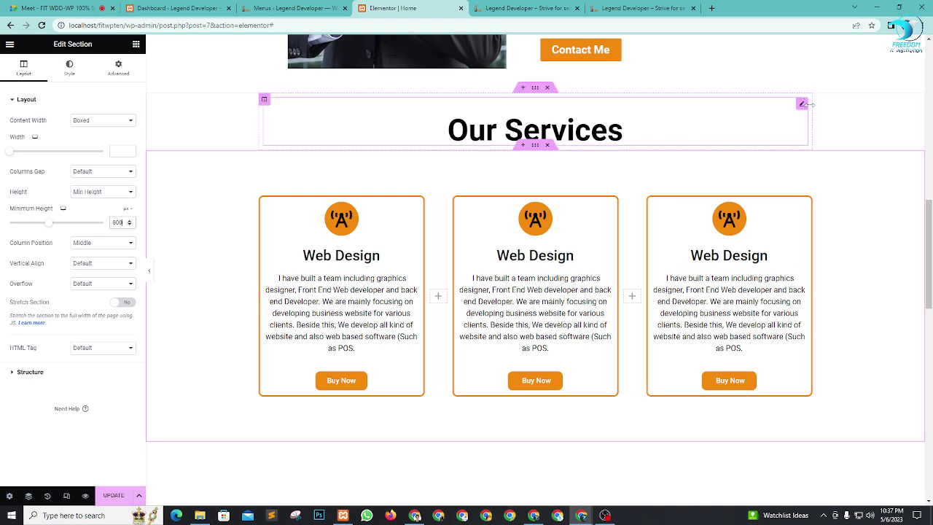
Step: Set the heading's top margin to 59 px and save the page with UPDATE
click(656, 110)
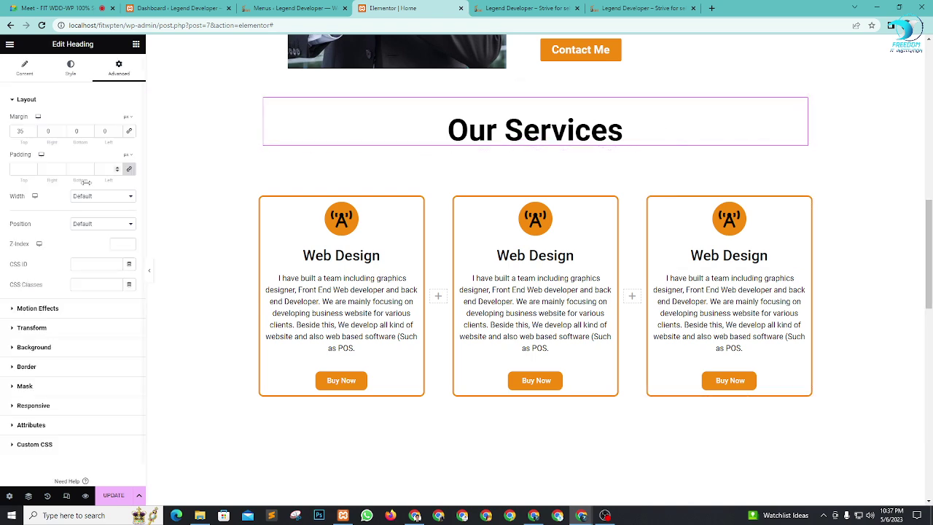
click(32, 129)
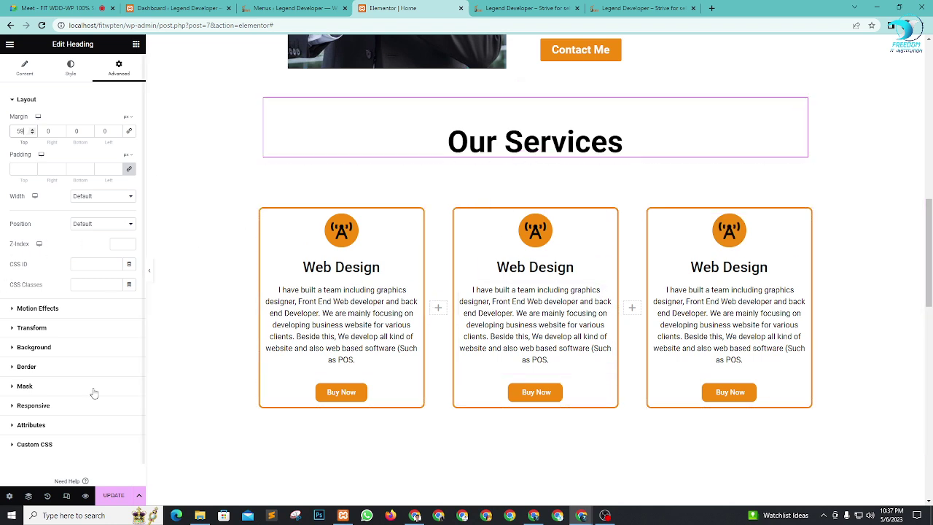
click(113, 495)
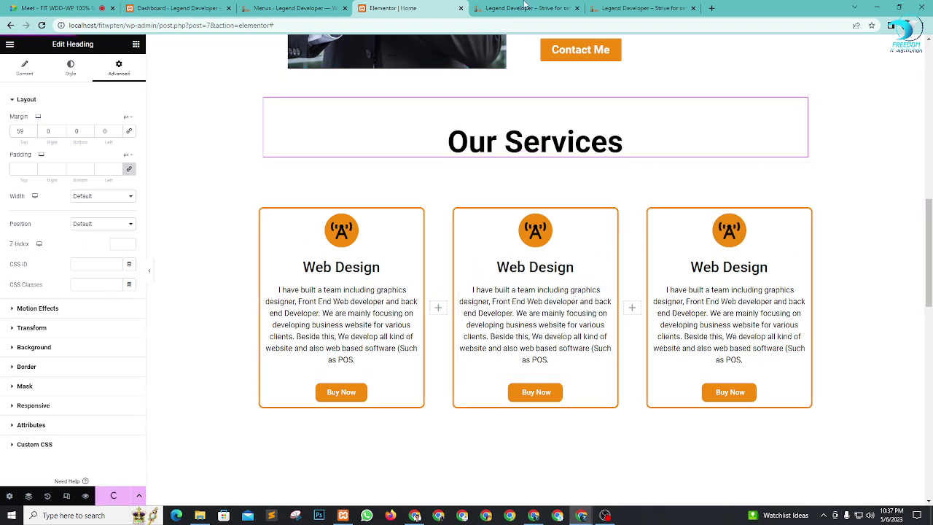
scroll(510, 291, down, 5)
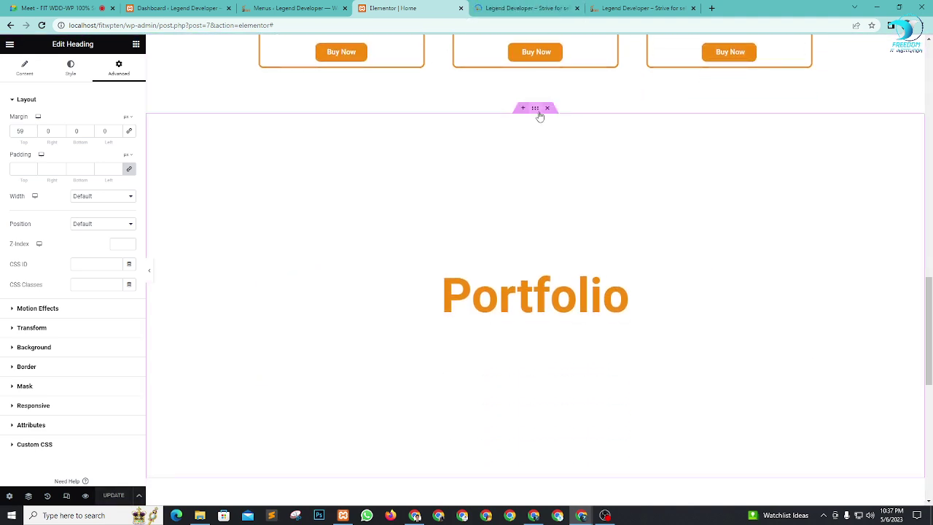
click(539, 114)
Step: Give the Portfolio section the CSS ID 'portfolio' and save the page
click(115, 73)
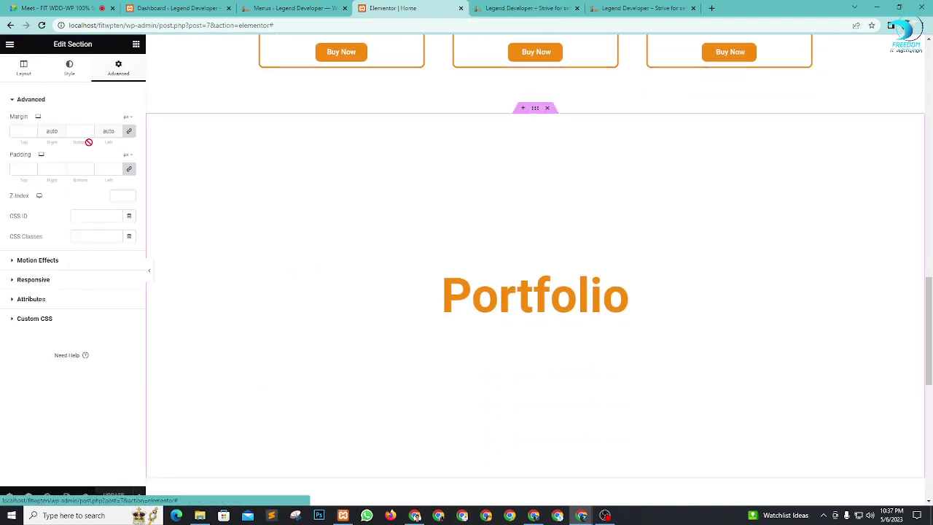
click(99, 213)
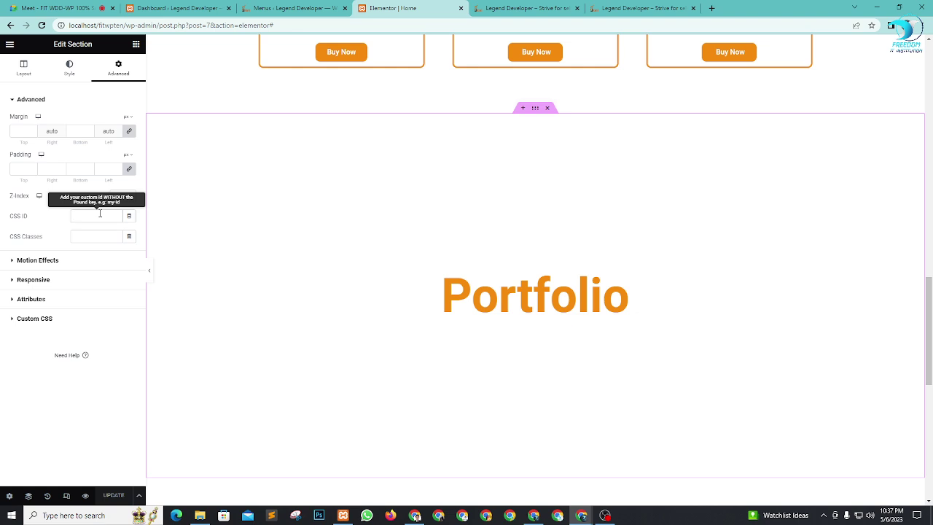
text(portfolio)
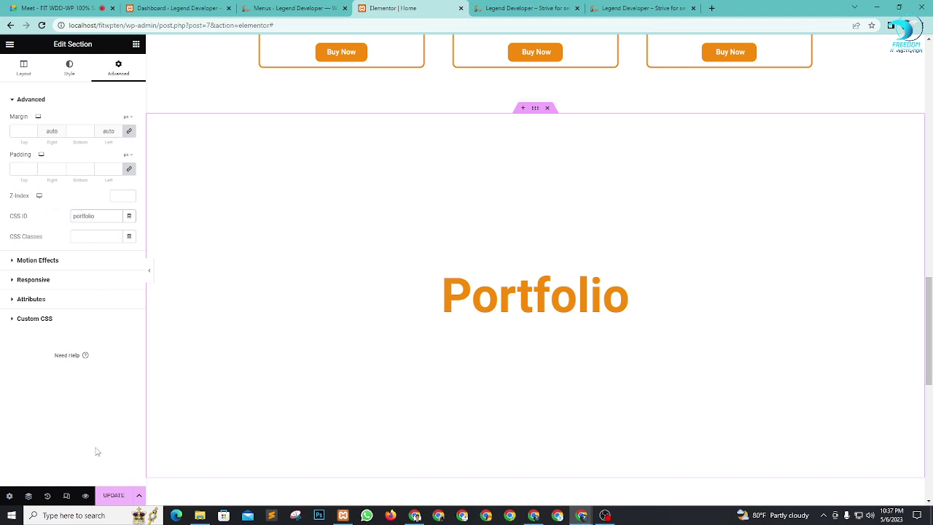
click(111, 495)
scroll(620, 235, down, 5)
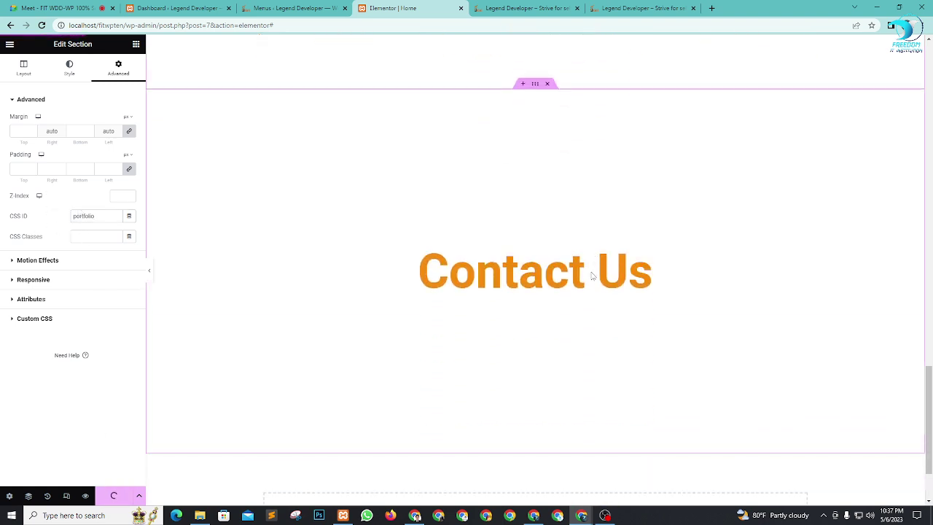
Step: Give the Contact Us section the CSS ID 'contact' and open the live page preview
click(536, 87)
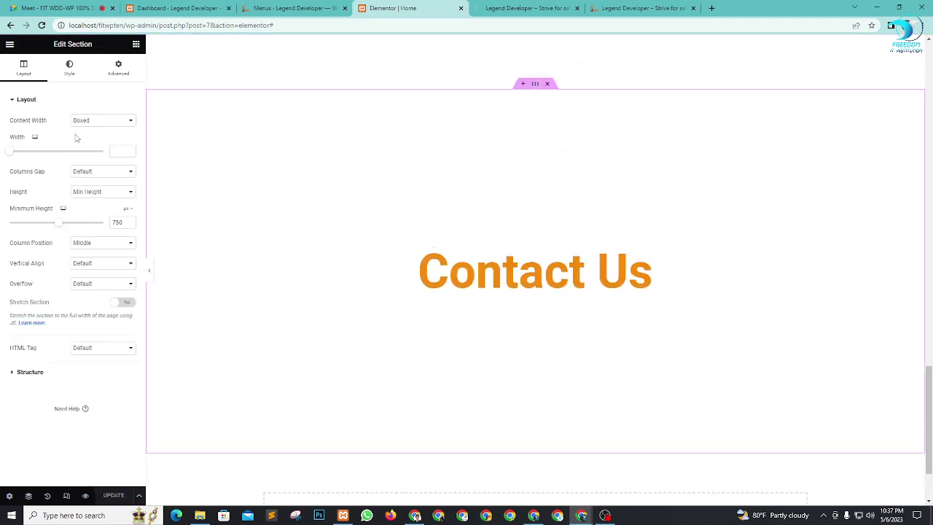
click(118, 67)
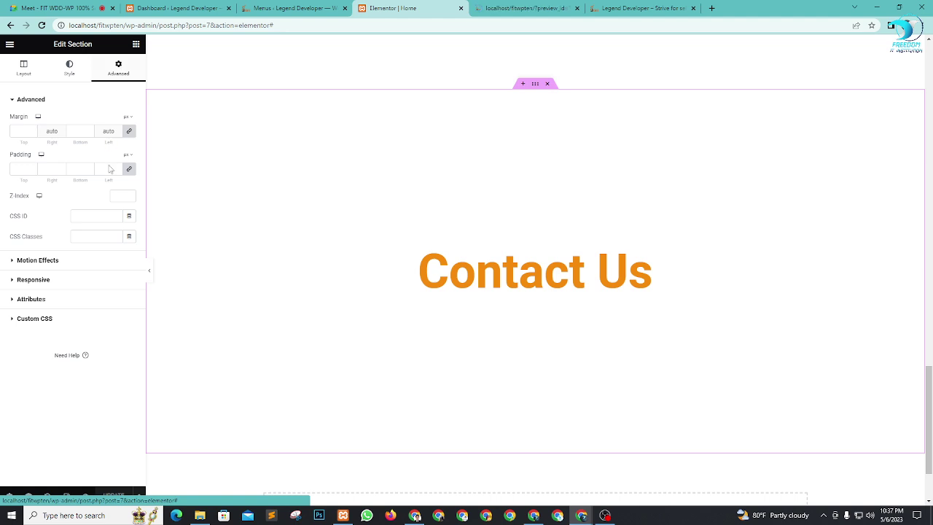
click(100, 216)
text(contact)
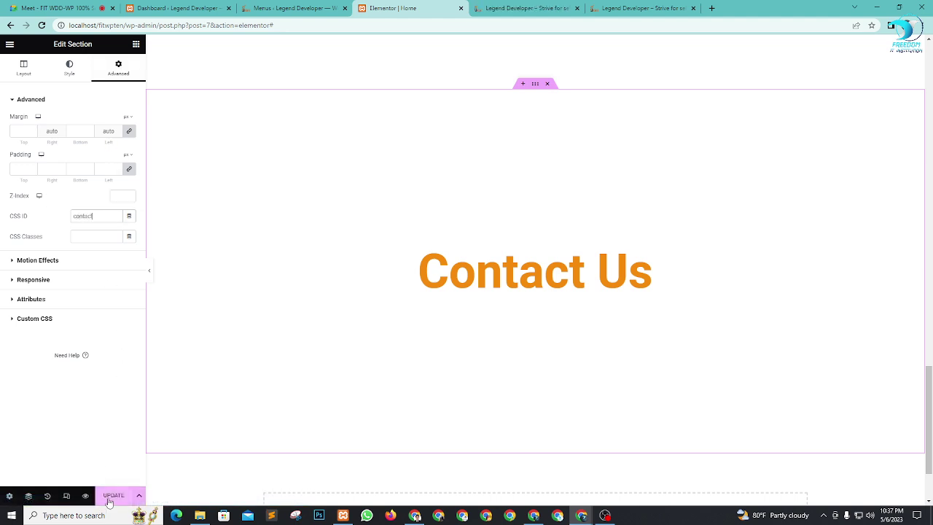
scroll(600, 336, up, 10)
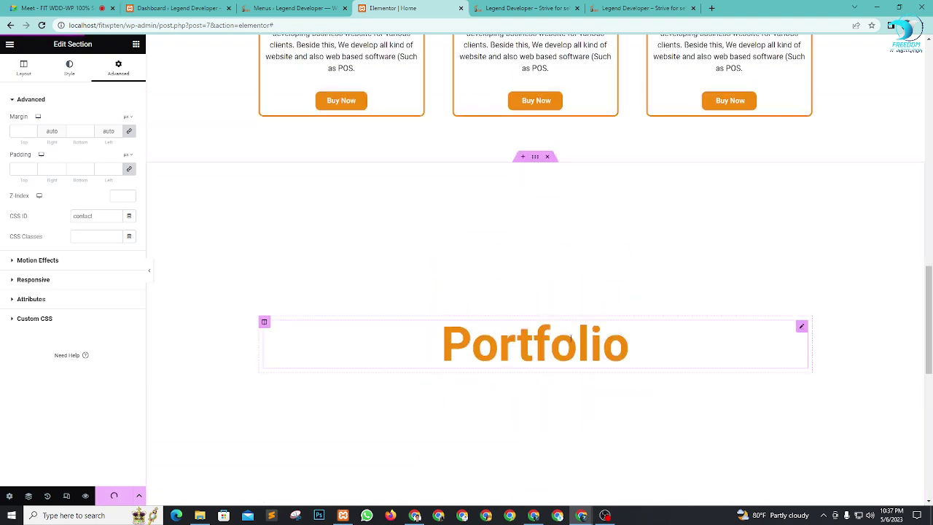
scroll(571, 342, up, 6)
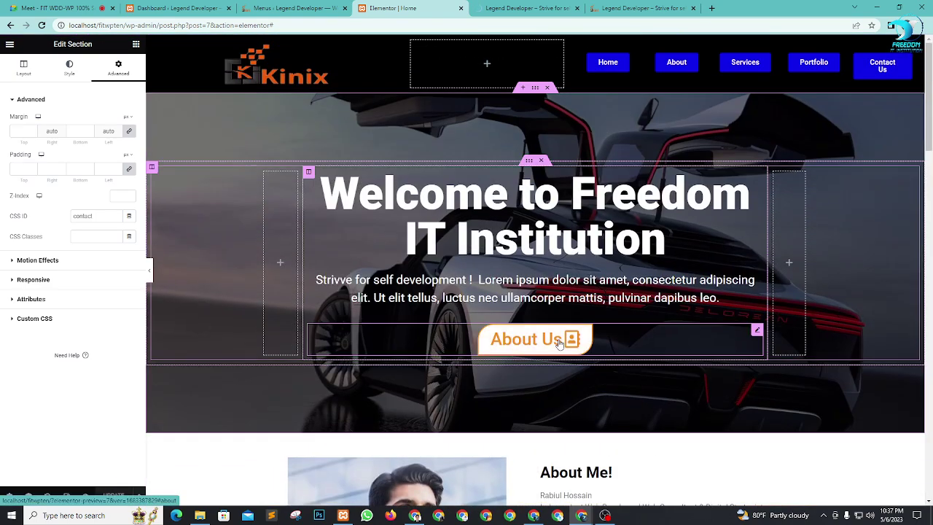
click(534, 10)
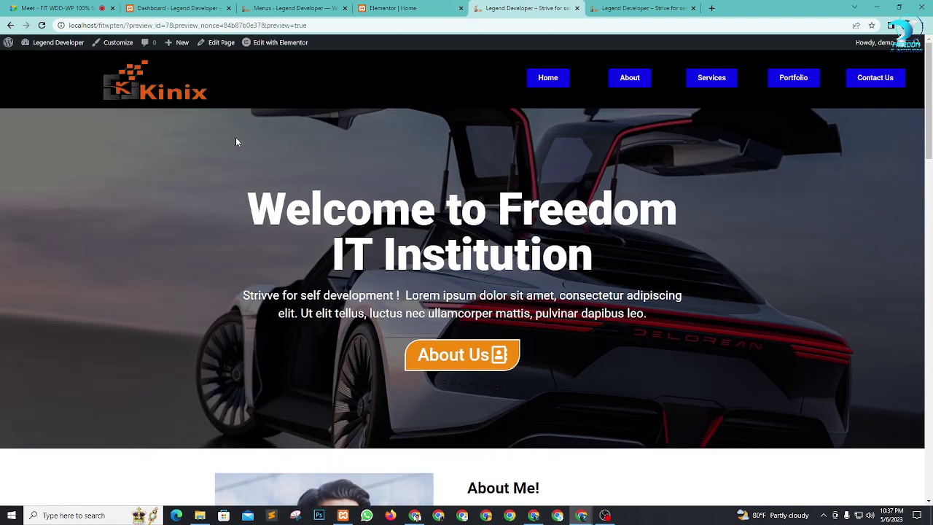
Step: Test the live page's Services, Portfolio and Contact Us header links, then return to Google Meet
scroll(542, 79, down, 1)
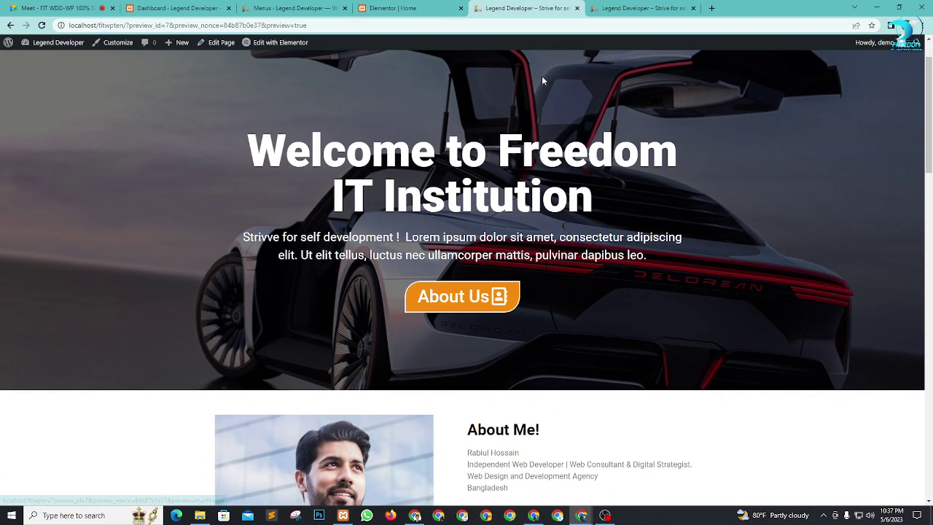
scroll(541, 76, up, 1)
scroll(626, 76, down, 5)
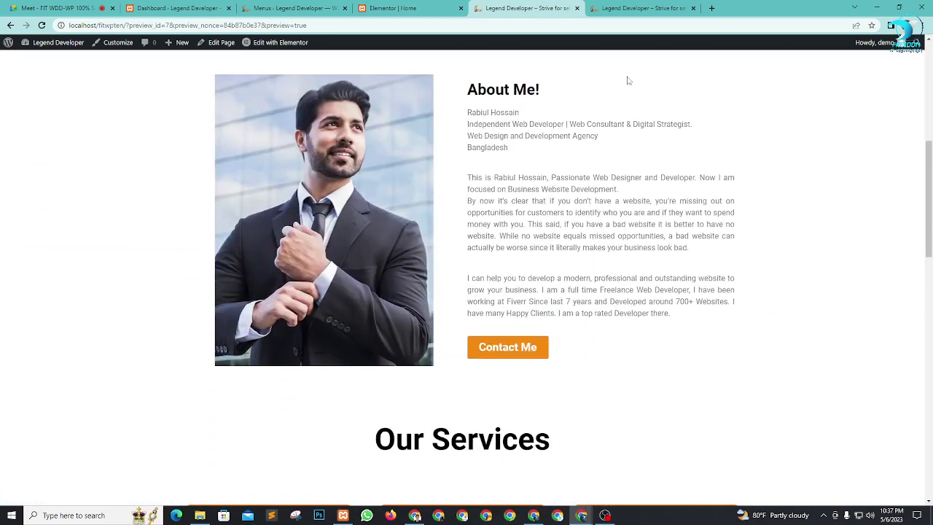
scroll(627, 76, up, 5)
click(716, 86)
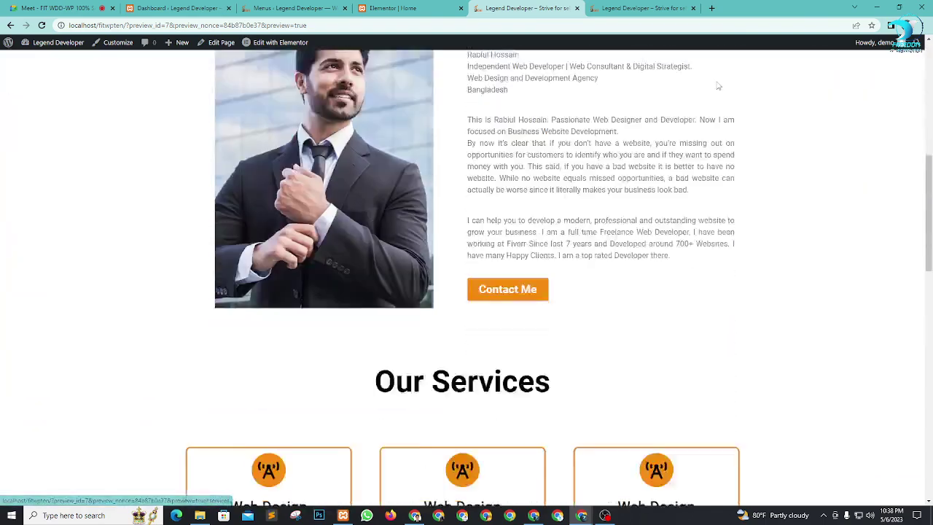
scroll(809, 218, up, 5)
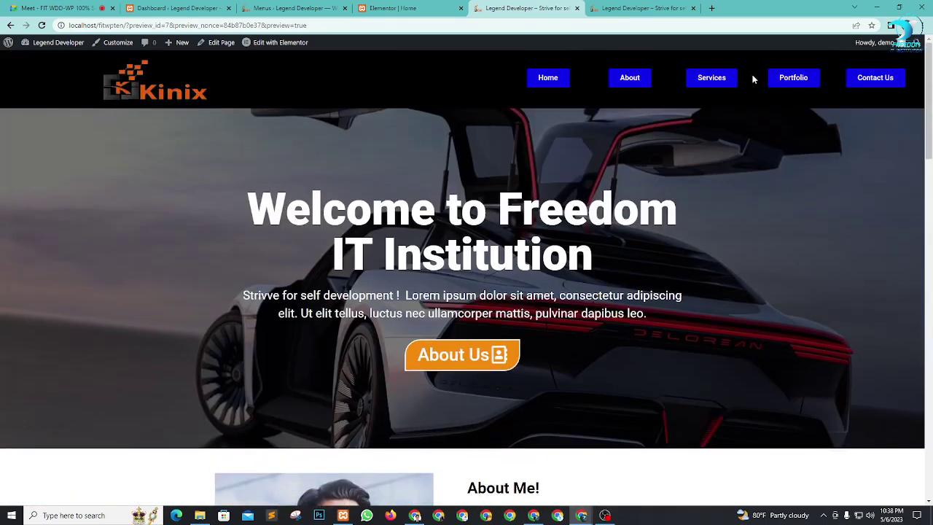
click(787, 83)
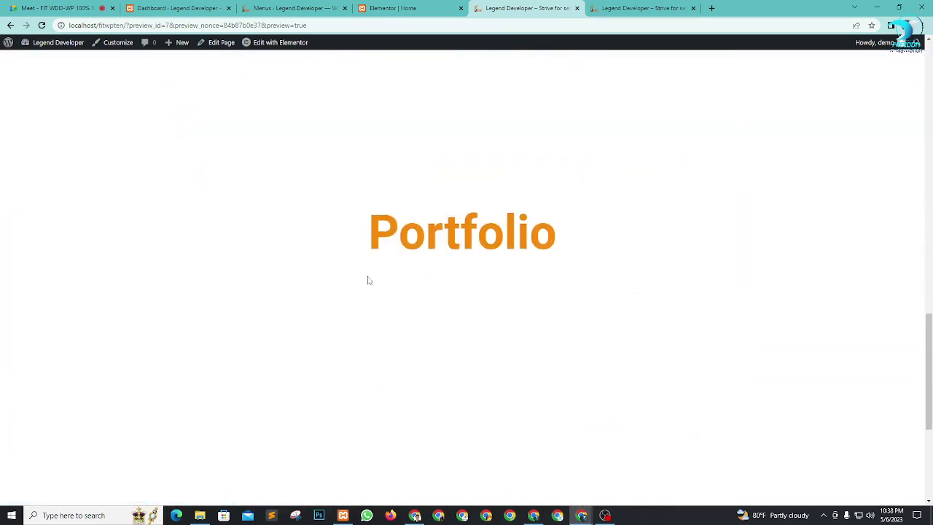
scroll(867, 306, up, 10)
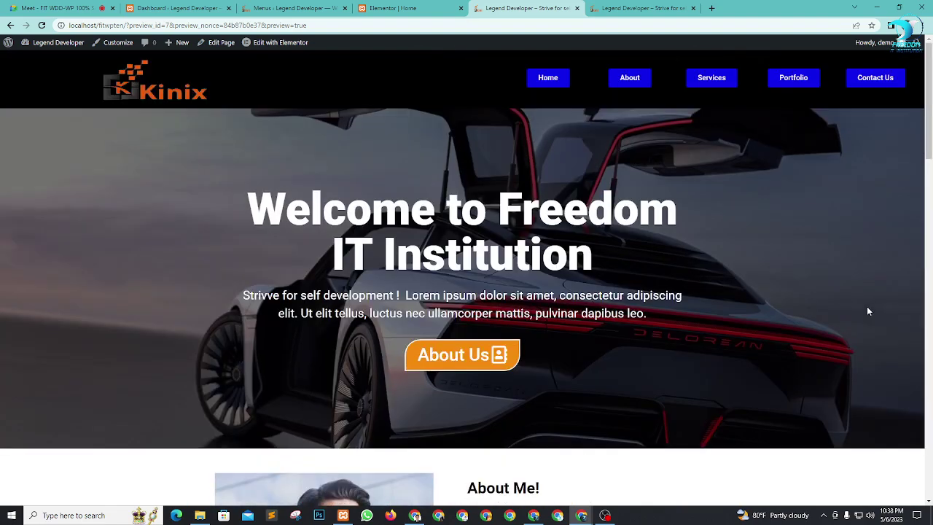
click(863, 81)
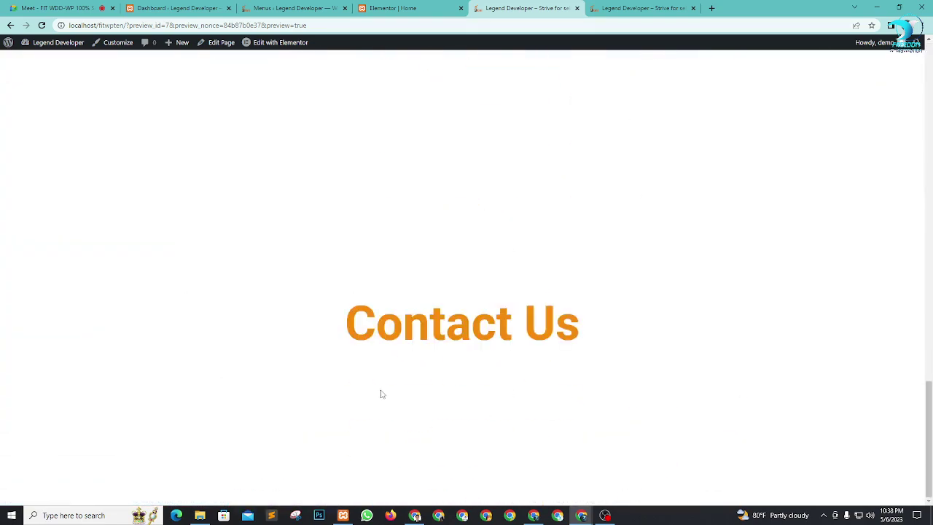
click(14, 11)
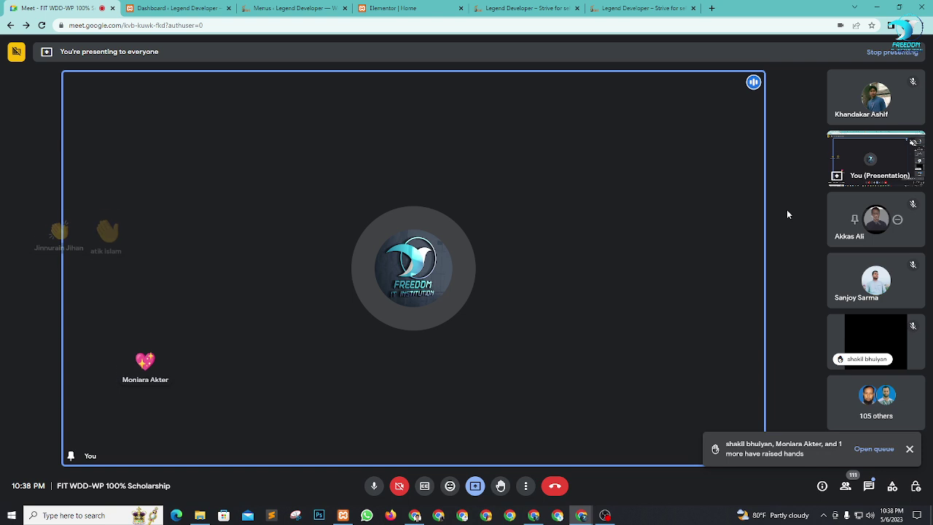
Step: Review the raised hands in the People panel and use Lower all to clear them
click(873, 448)
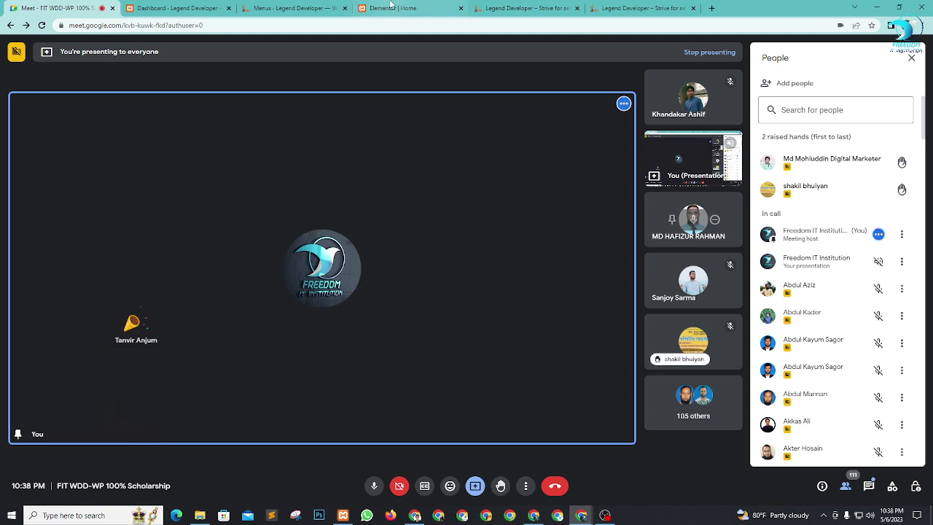
mouse_move(410, 10)
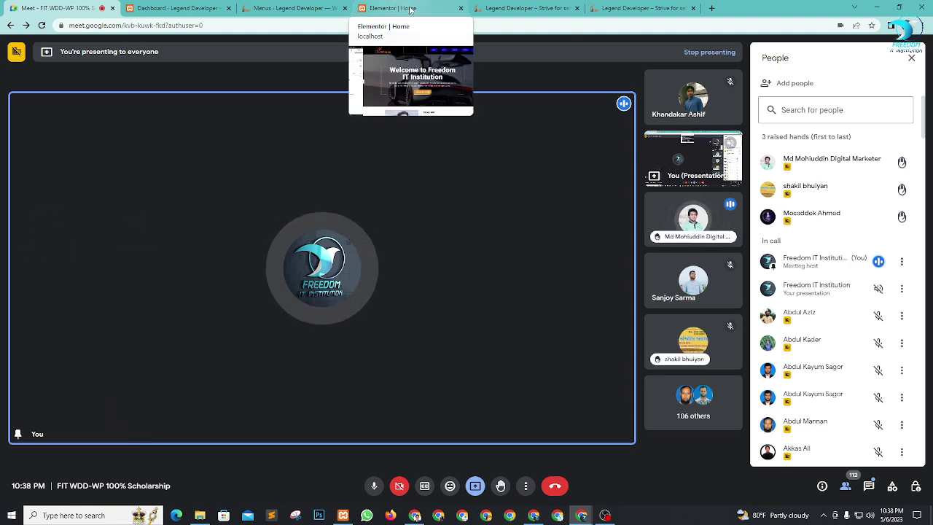
click(410, 9)
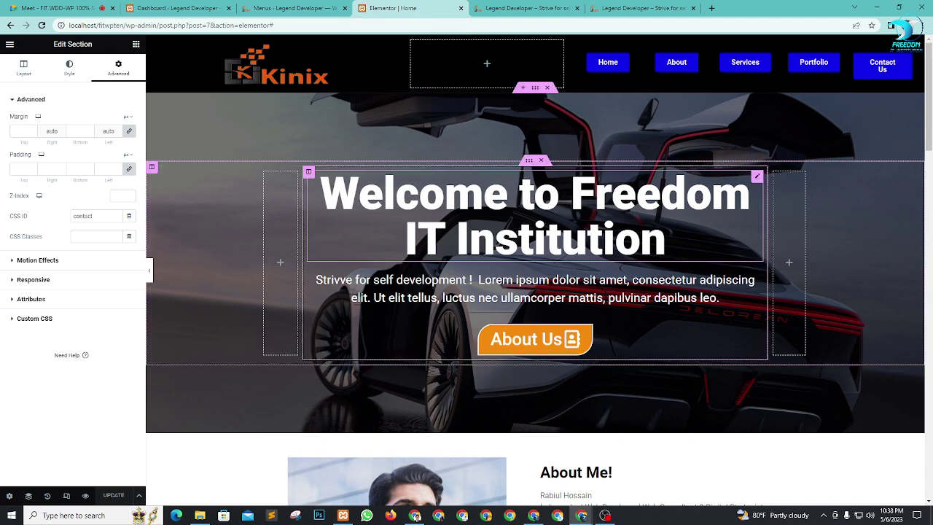
click(80, 6)
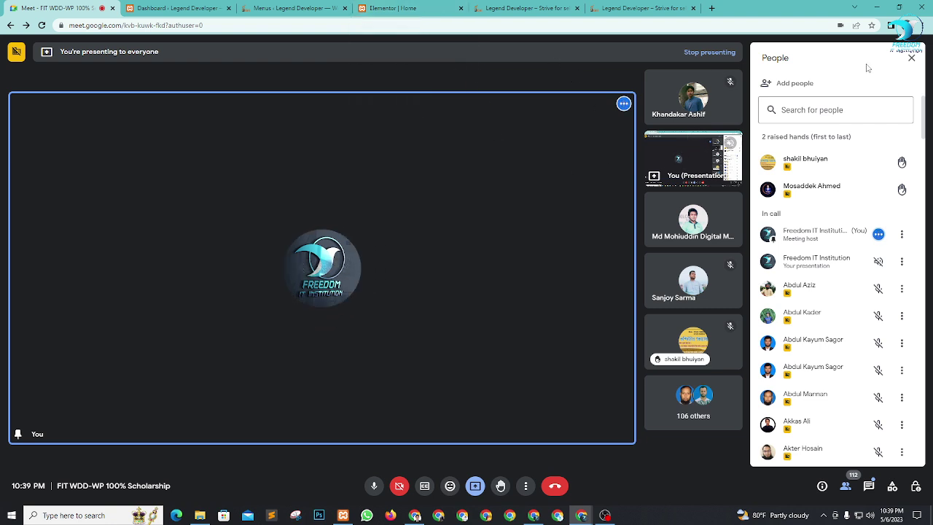
mouse_move(844, 145)
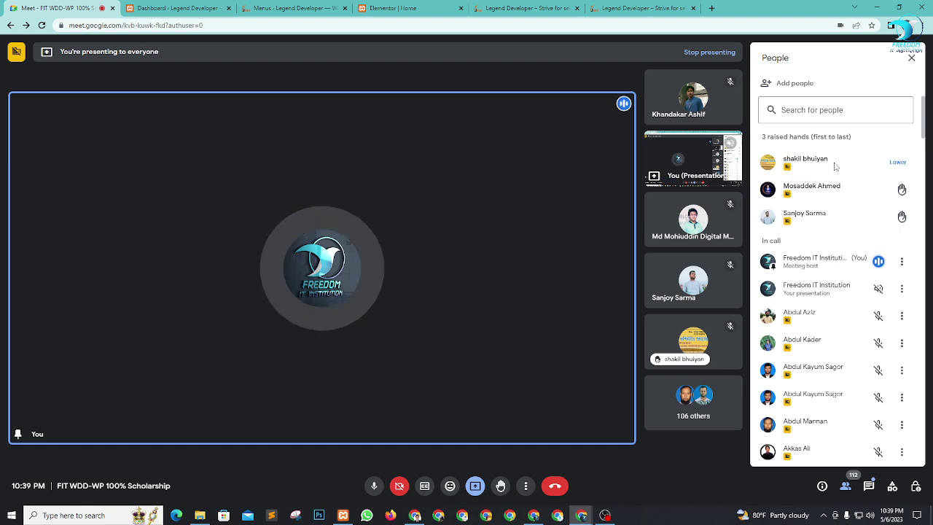
click(419, 7)
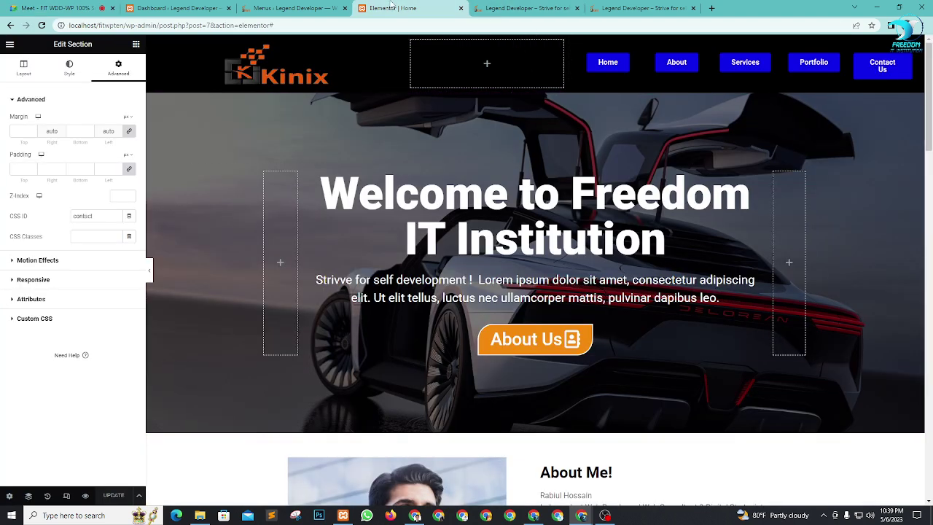
click(66, 7)
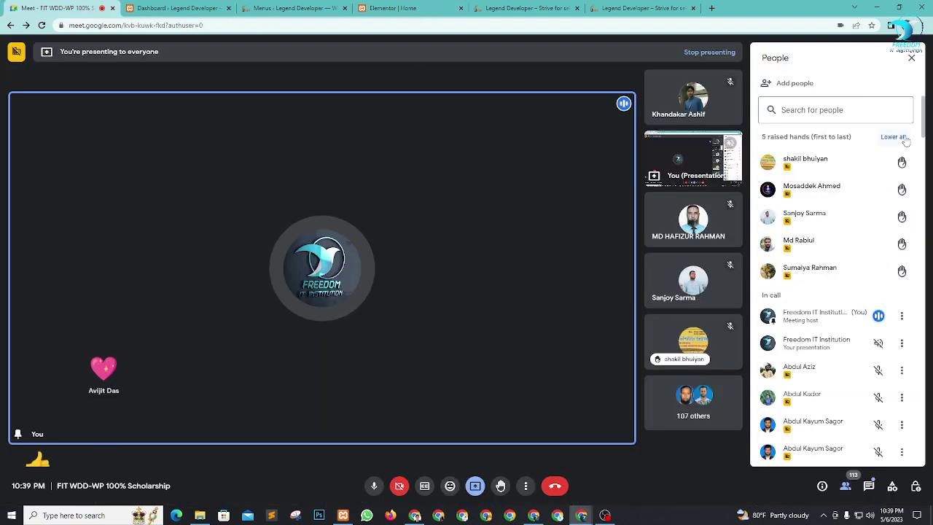
click(903, 139)
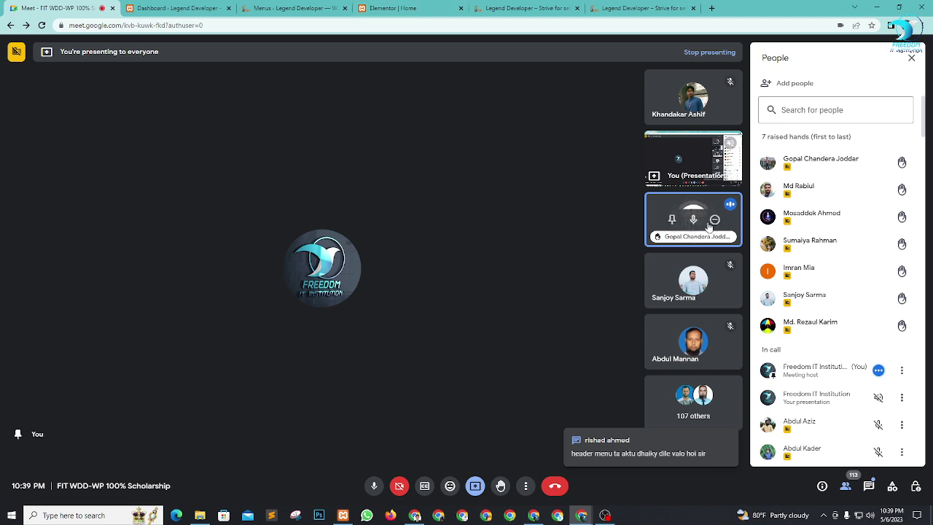
Step: Cancel removing a participant, mute them for everyone, then go back to the Elementor editor
click(714, 220)
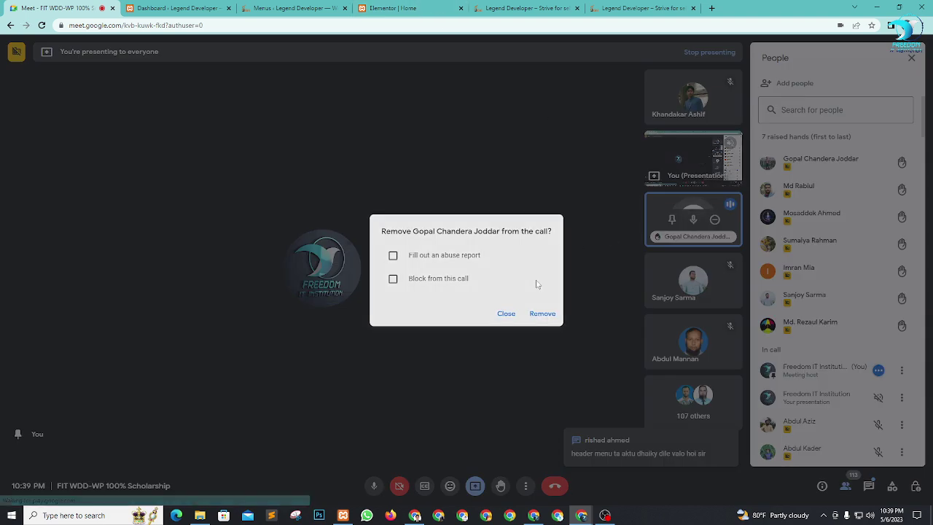
click(504, 316)
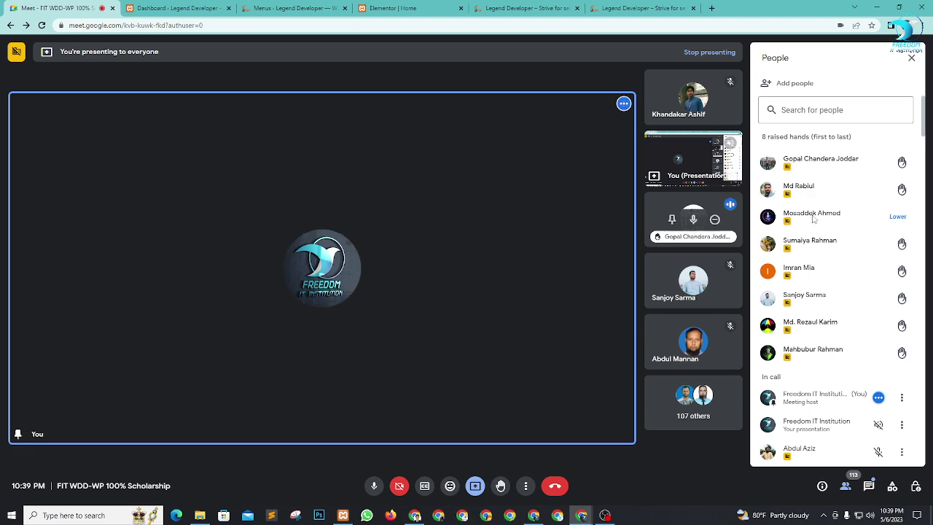
click(693, 219)
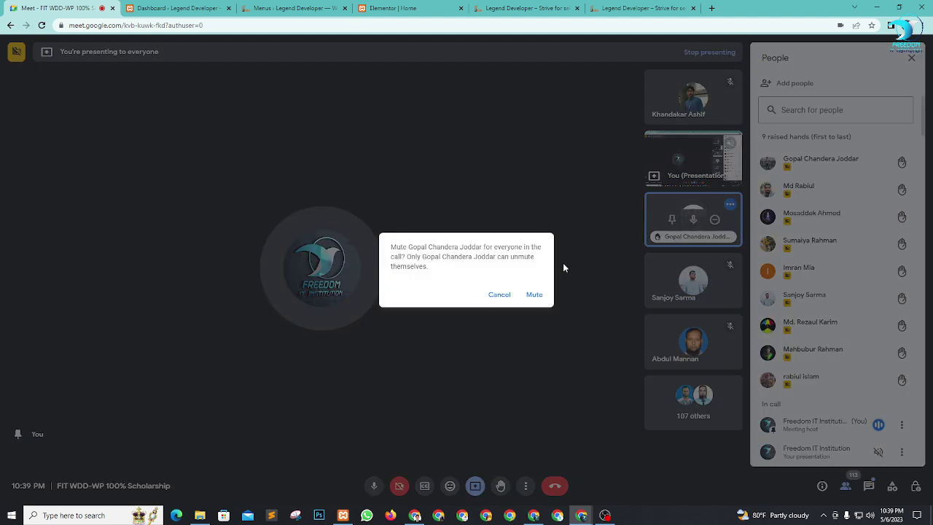
click(534, 294)
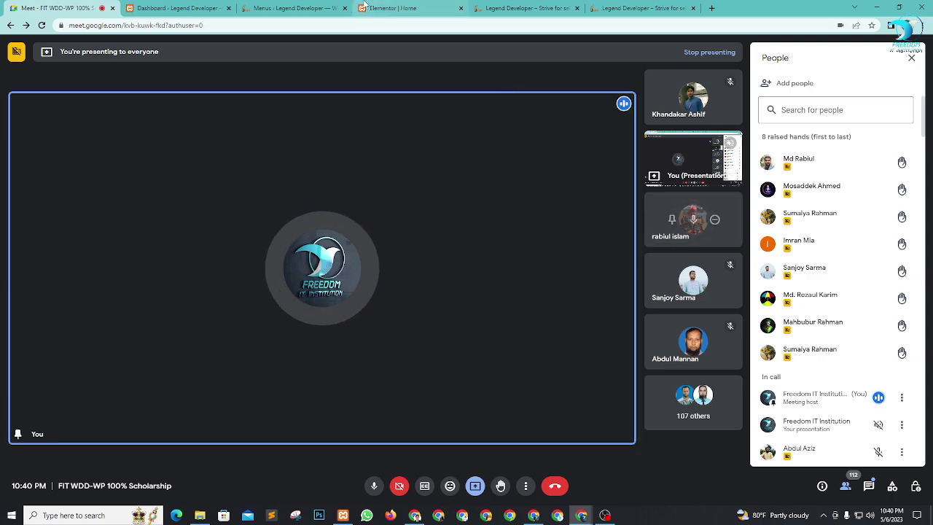
click(387, 9)
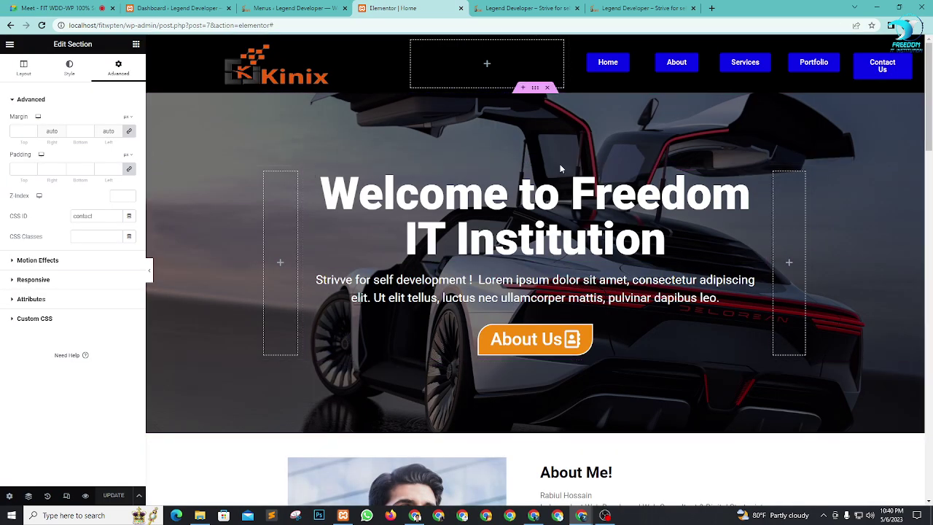
scroll(495, 324, down, 5)
scroll(605, 337, down, 15)
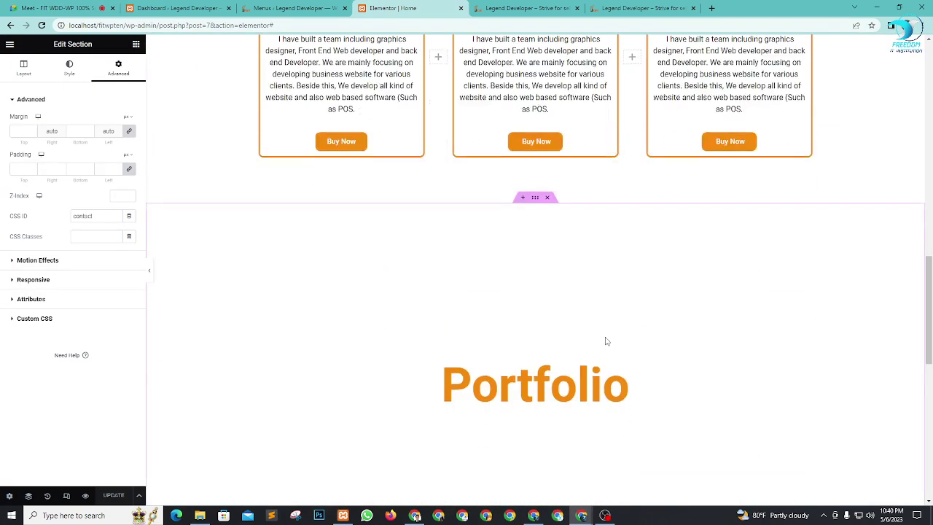
scroll(596, 345, up, 10)
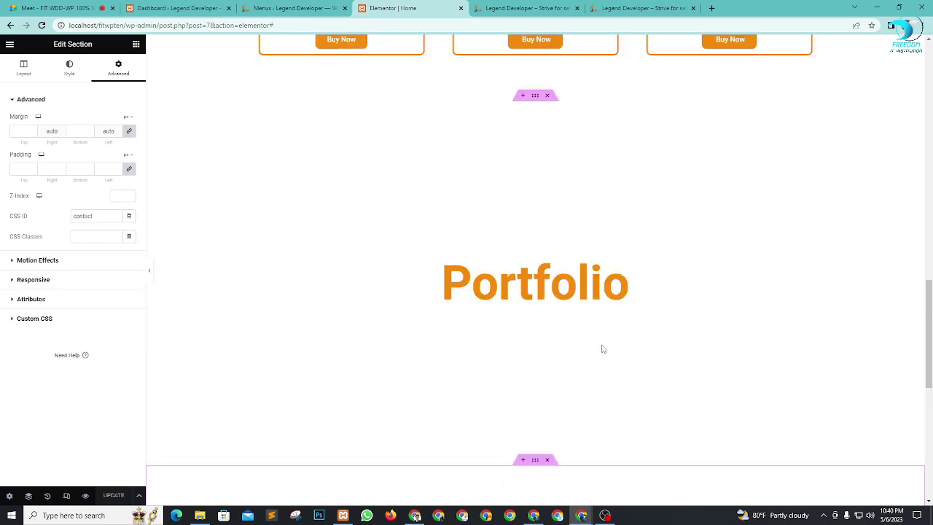
scroll(616, 335, up, 10)
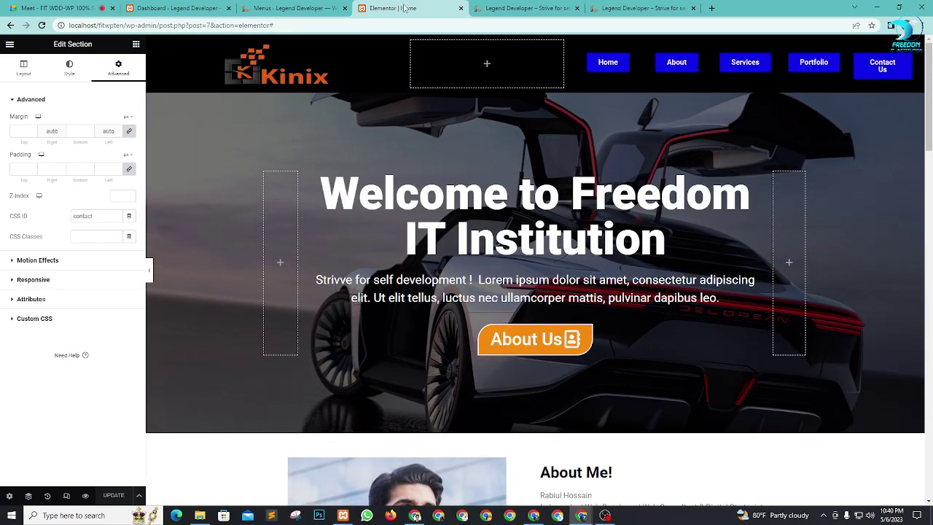
click(44, 8)
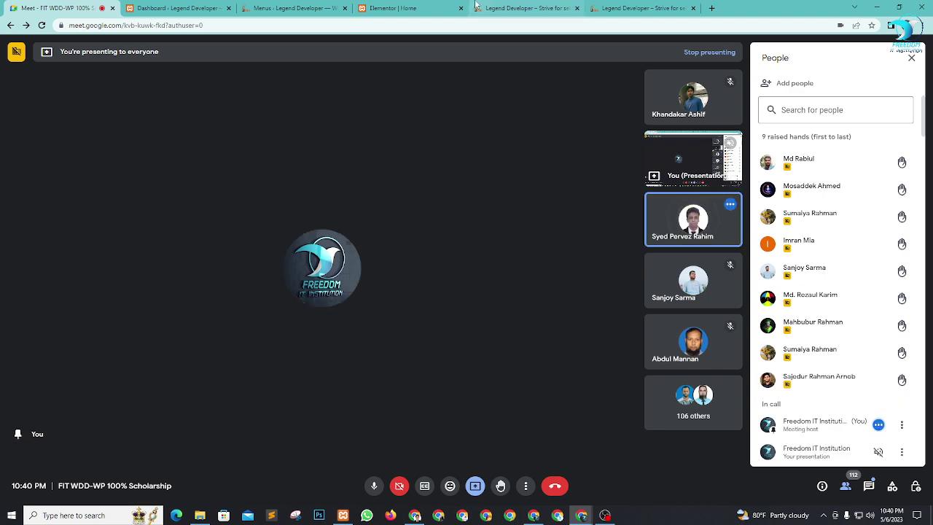
click(500, 8)
scroll(541, 248, up, 20)
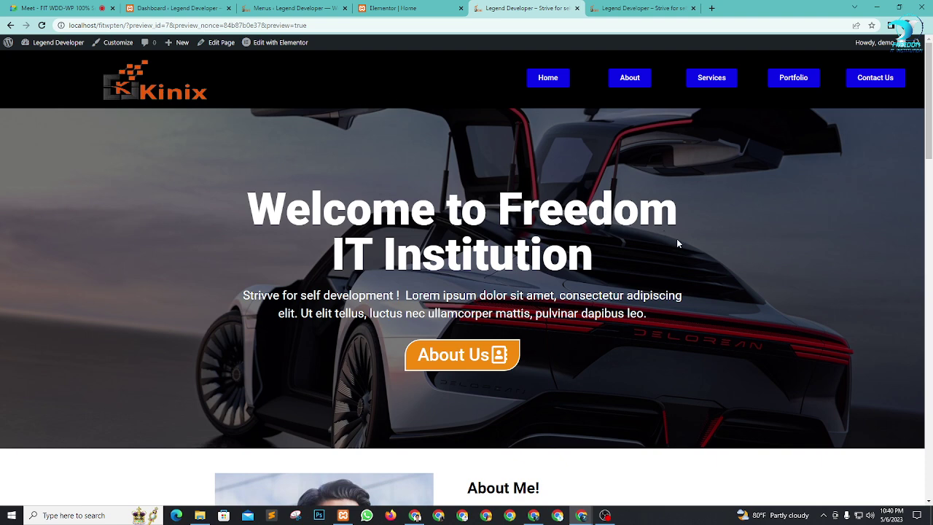
click(439, 6)
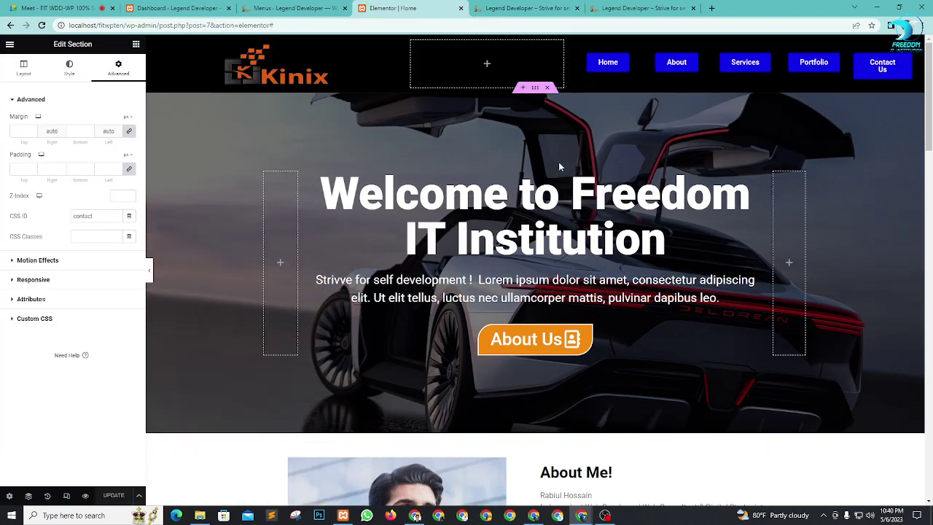
click(508, 6)
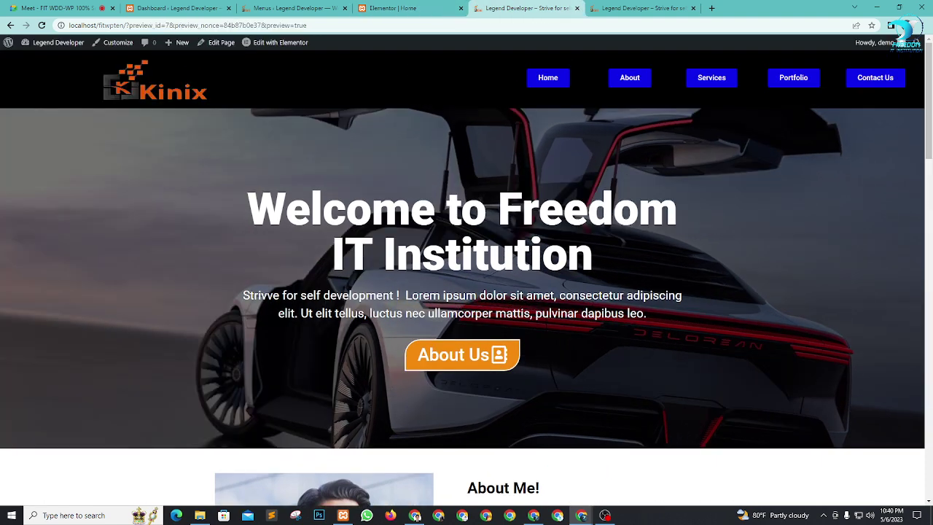
click(42, 6)
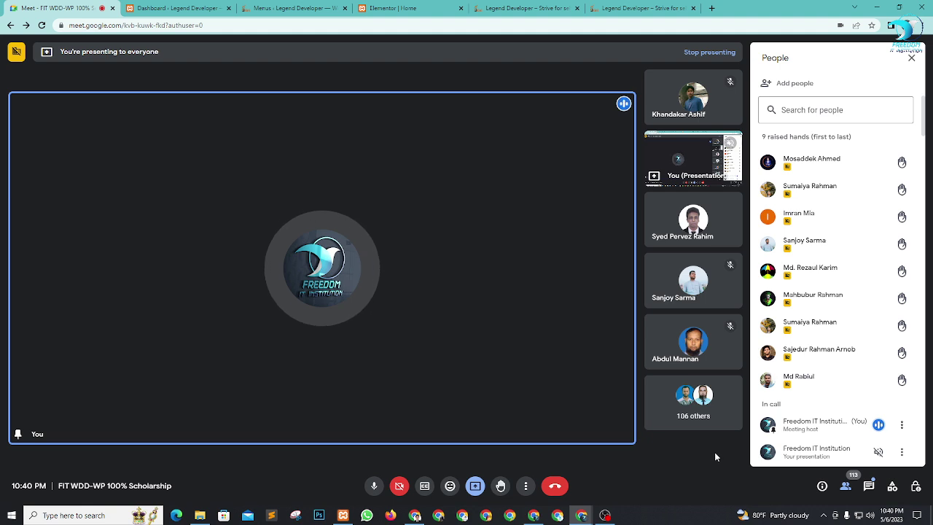
click(199, 516)
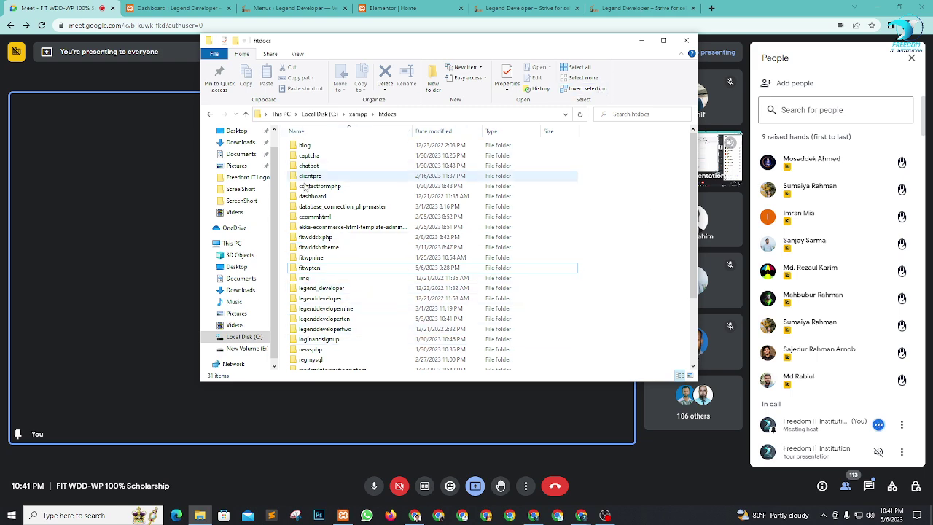
click(246, 349)
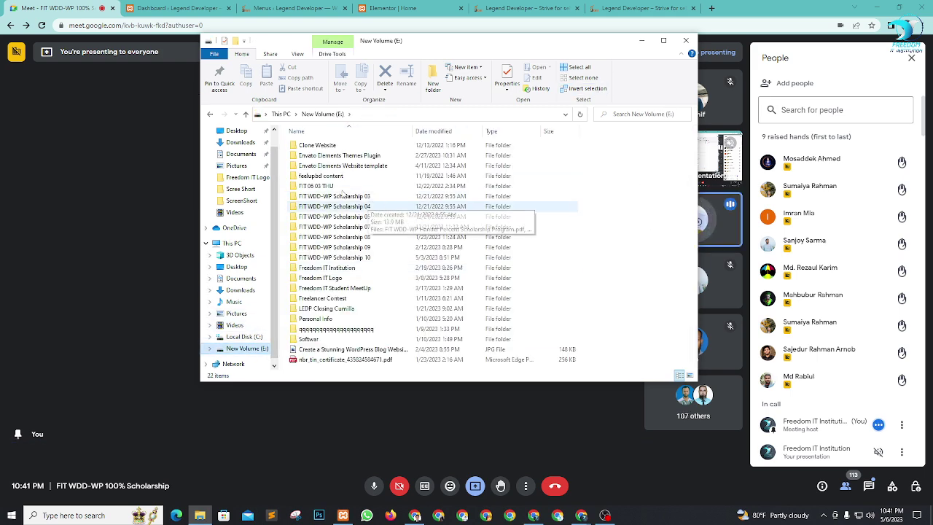
double_click(347, 166)
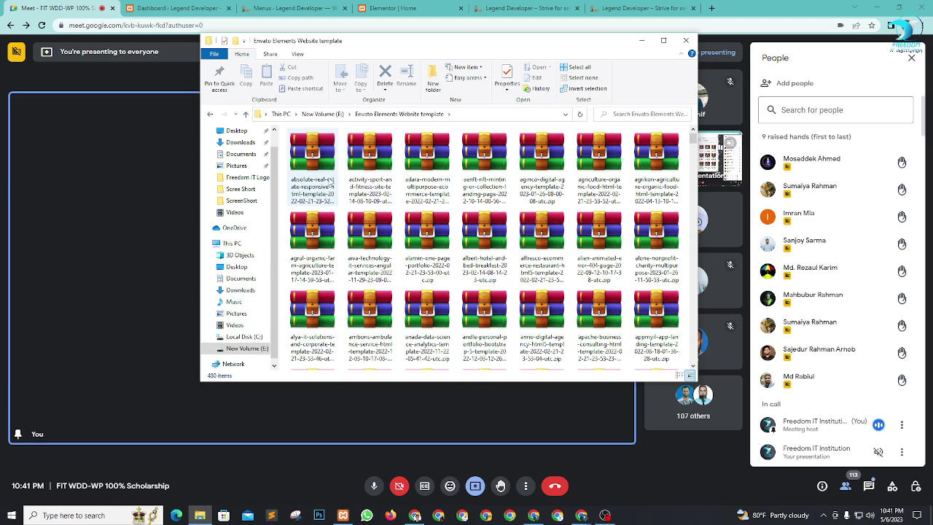
scroll(356, 219, down, 3)
scroll(359, 235, down, 5)
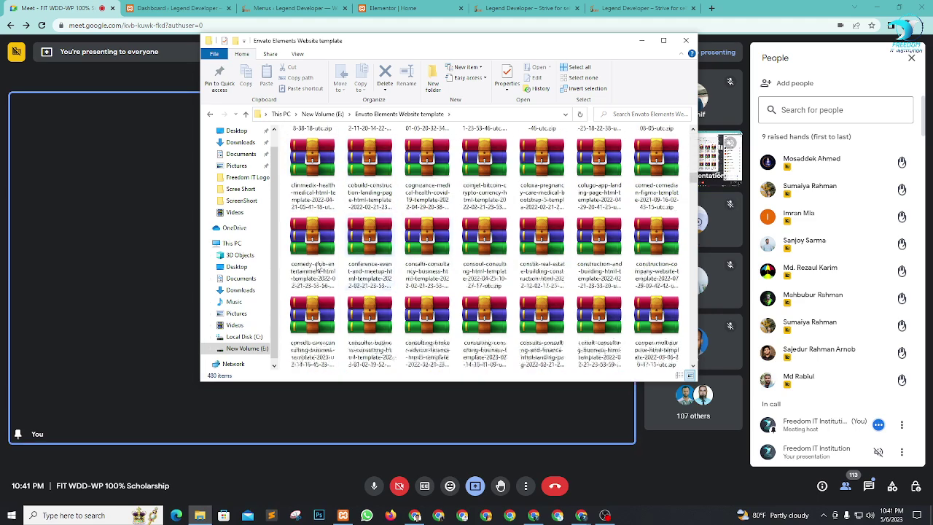
scroll(241, 218, down, 1)
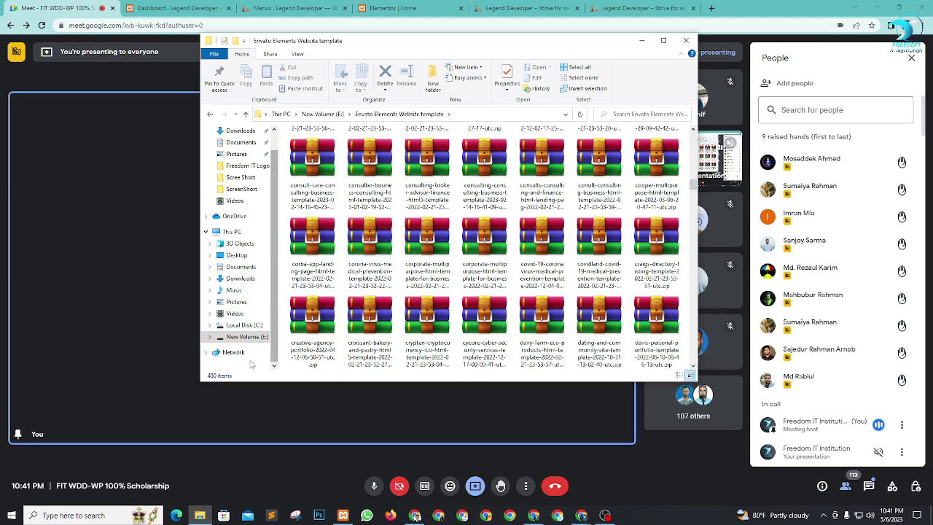
click(245, 114)
double_click(329, 155)
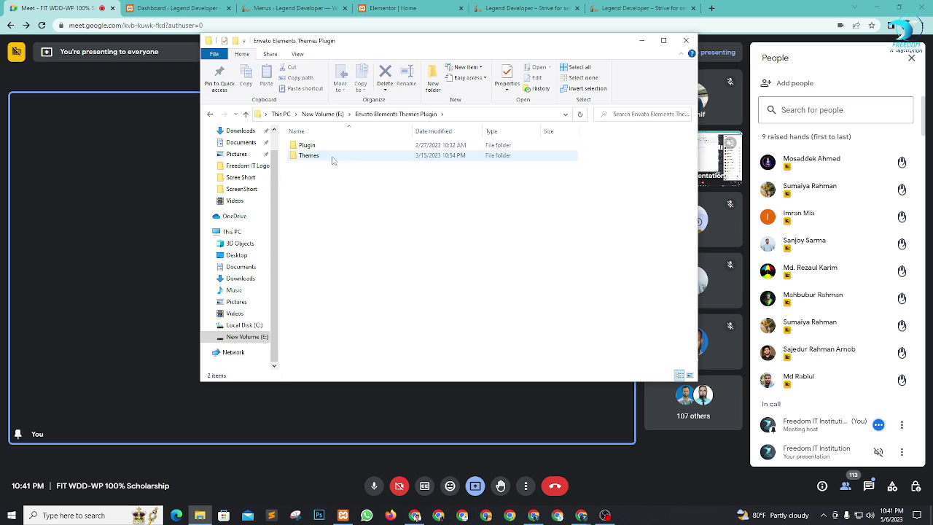
double_click(323, 157)
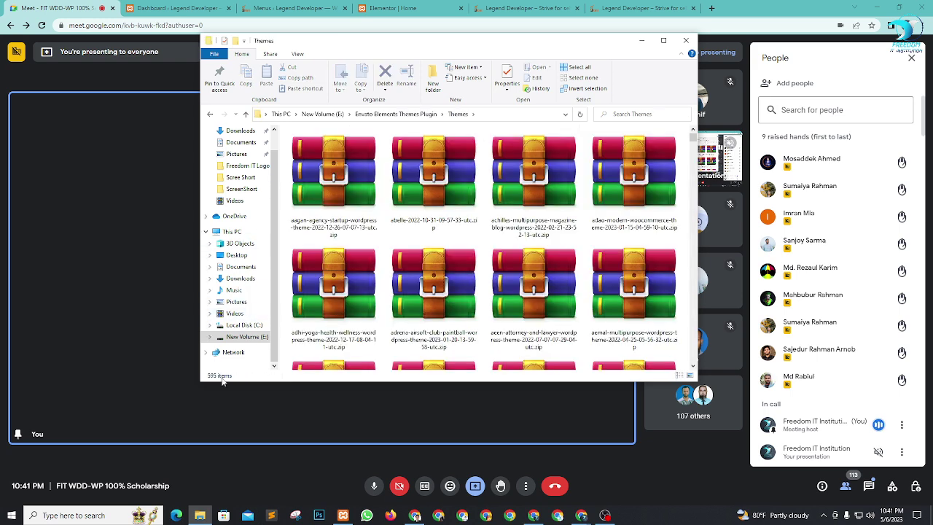
click(683, 40)
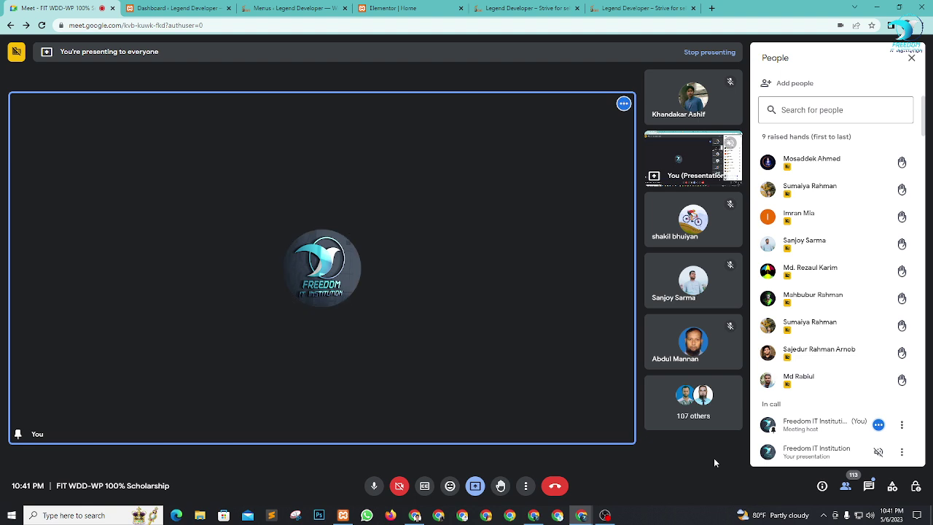
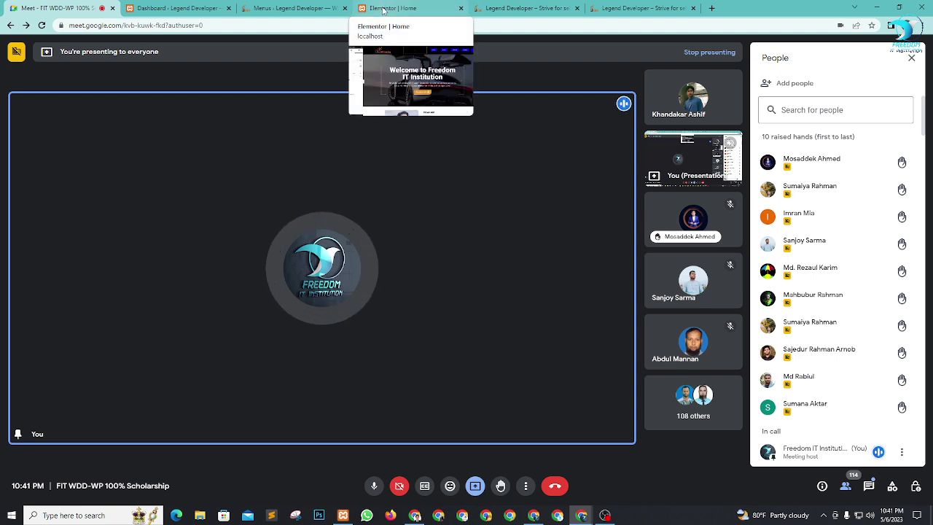
Step: Return to the Elementor Home editor and scroll the preview down past Our Services to Portfolio
click(306, 8)
click(420, 9)
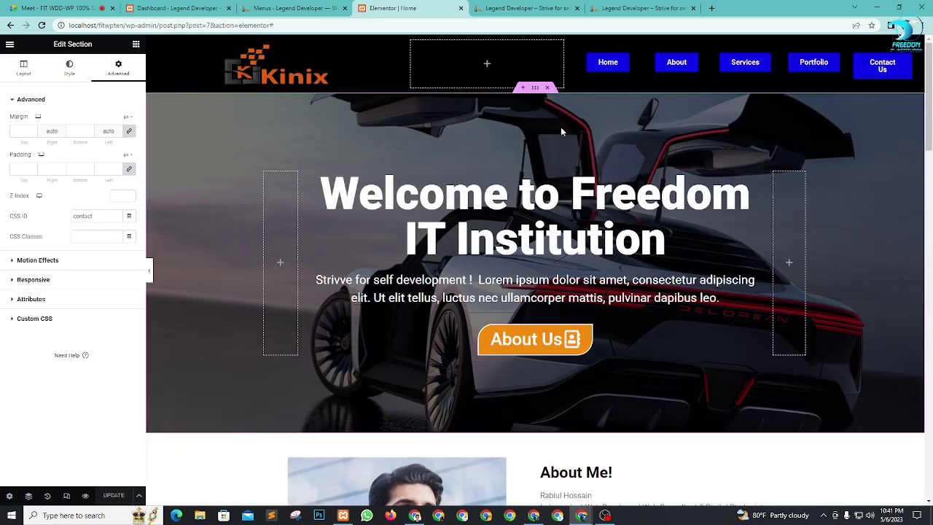
scroll(596, 211, down, 8)
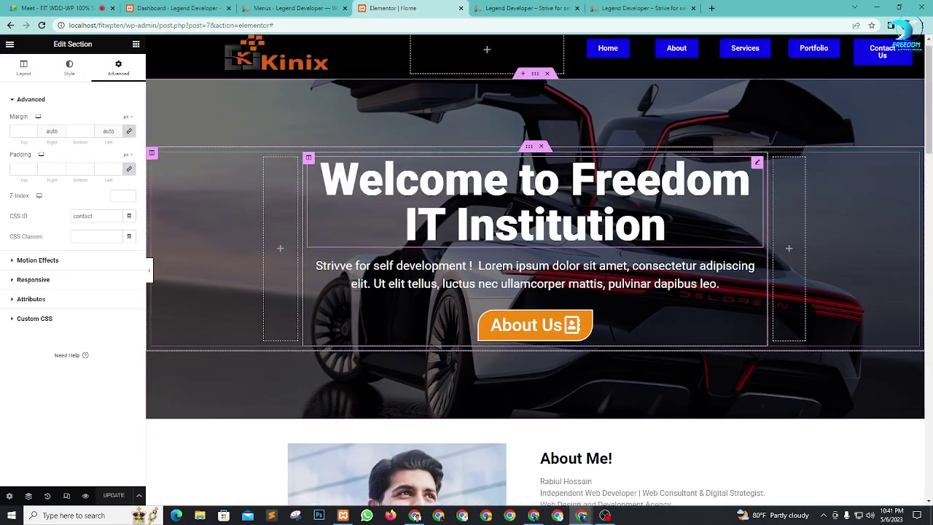
scroll(595, 211, down, 4)
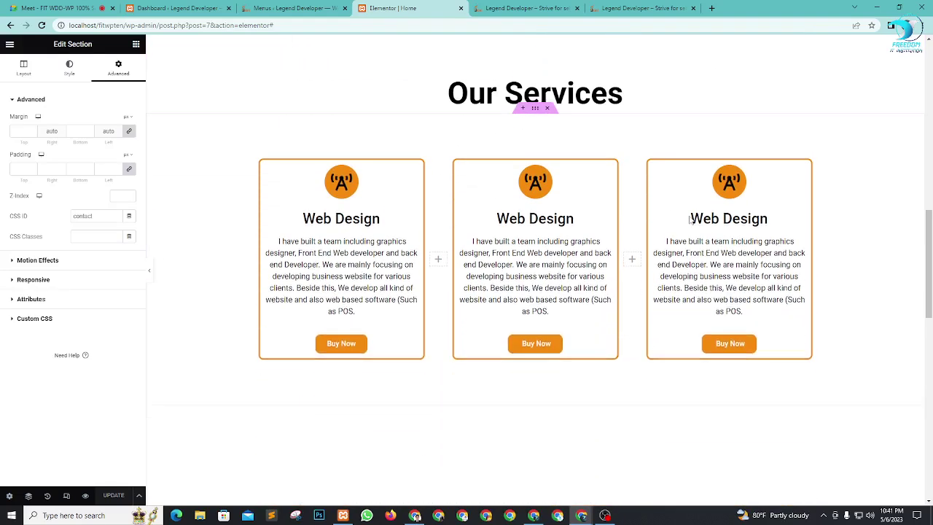
scroll(851, 239, up, 3)
scroll(853, 233, down, 1)
scroll(853, 232, down, 6)
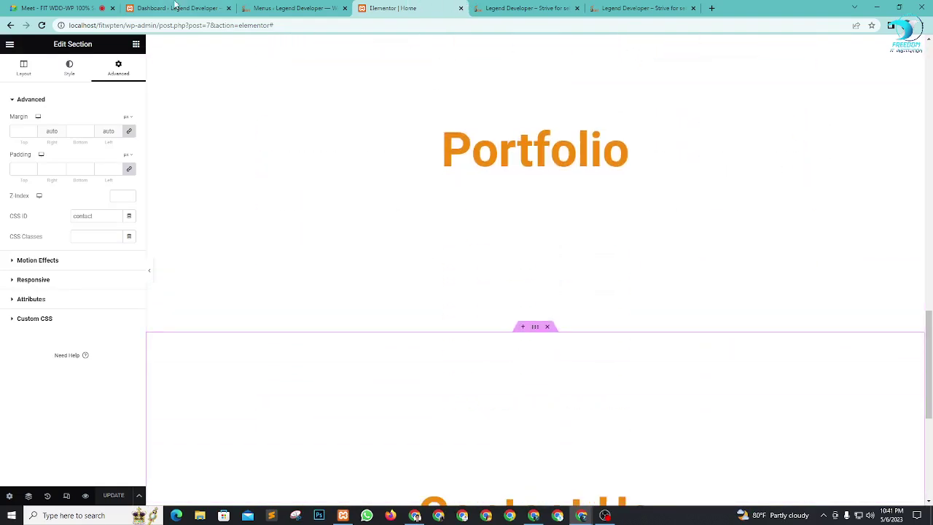
Step: In Google Meet, close and reopen the People panel and scroll through the participants
click(6, 6)
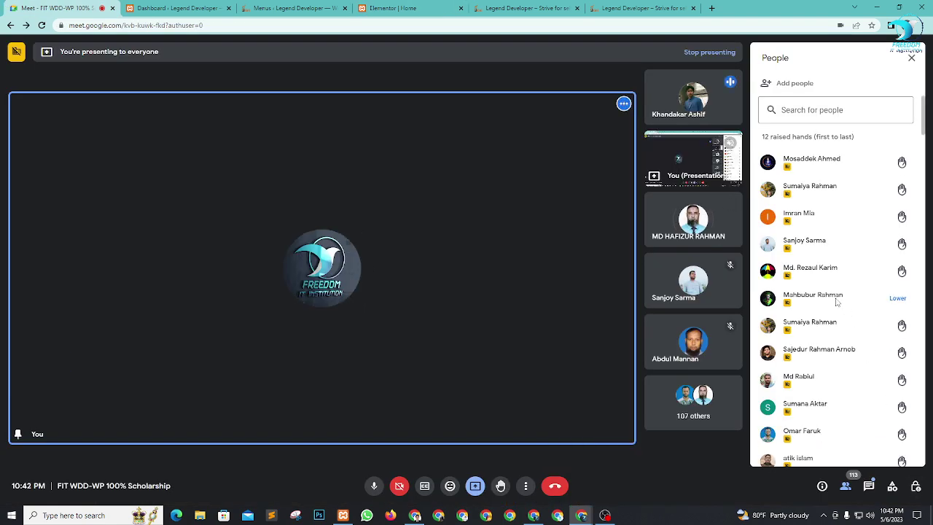
click(845, 485)
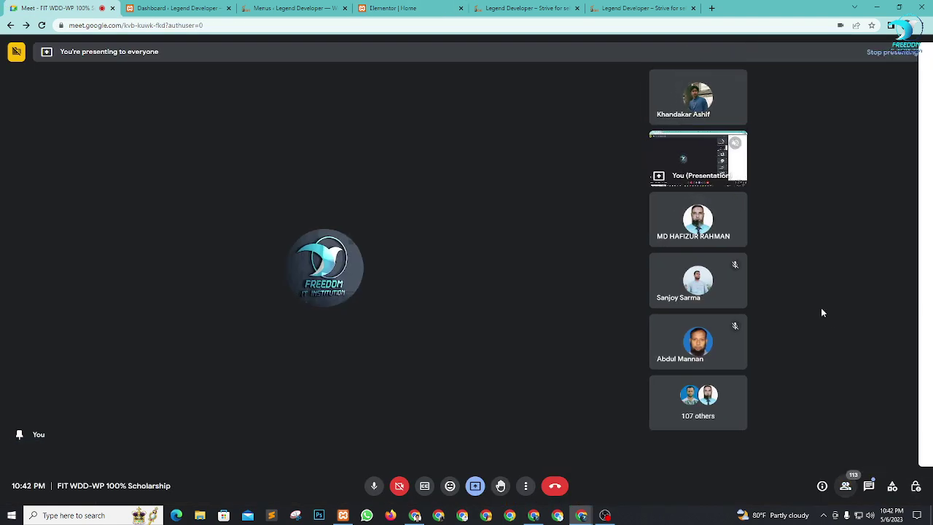
click(845, 485)
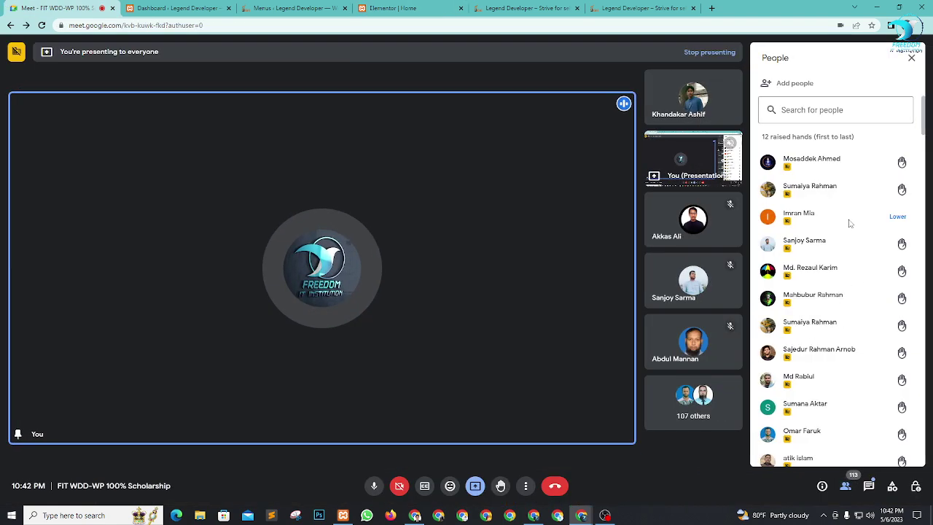
scroll(838, 244, down, 2)
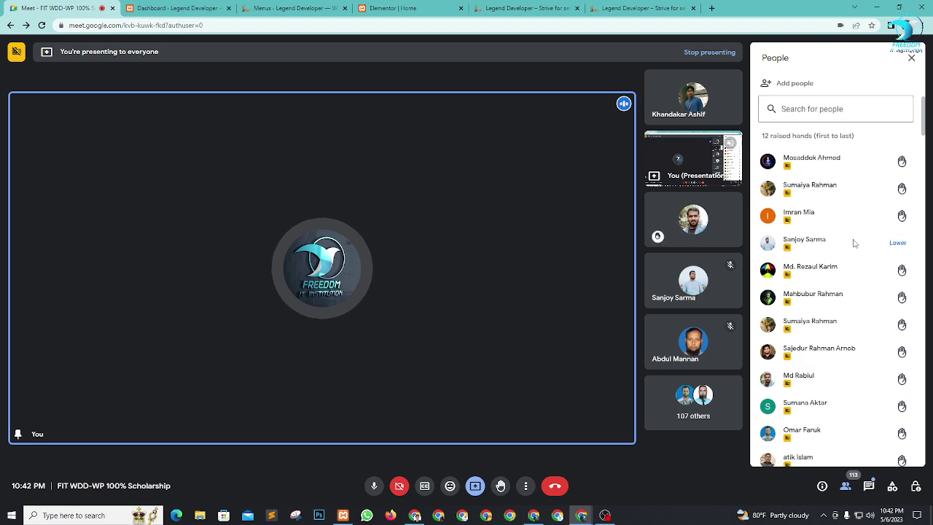
scroll(816, 246, down, 3)
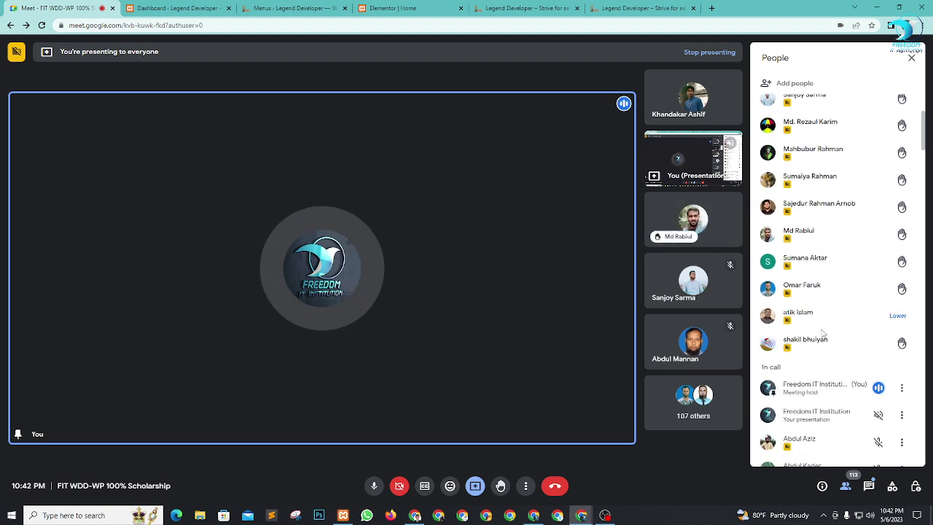
scroll(831, 278, down, 2)
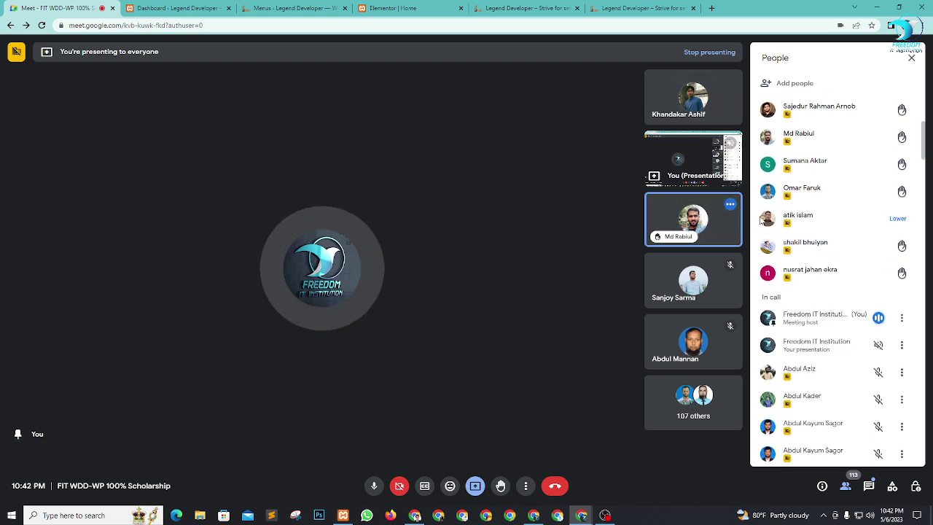
Step: Remove one participant from the call, then go back to the Elementor editor
mouse_move(713, 229)
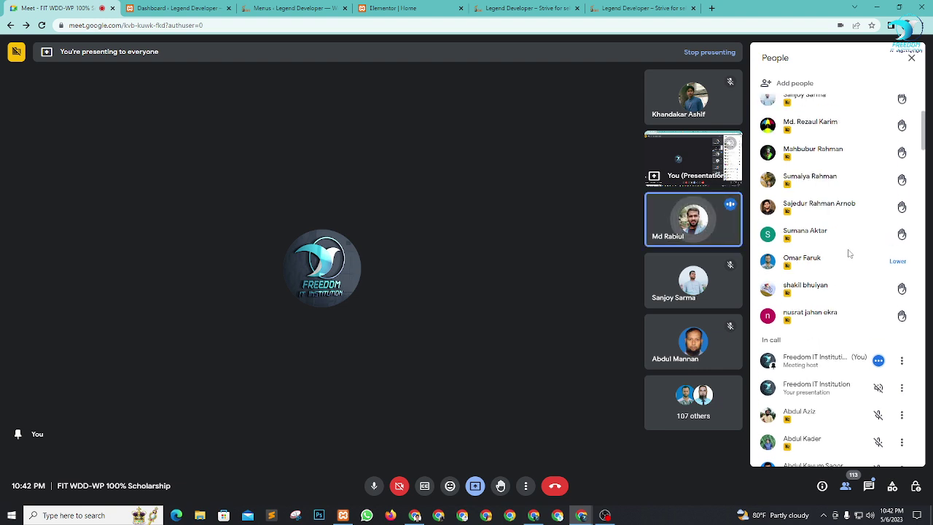
scroll(849, 251, up, 3)
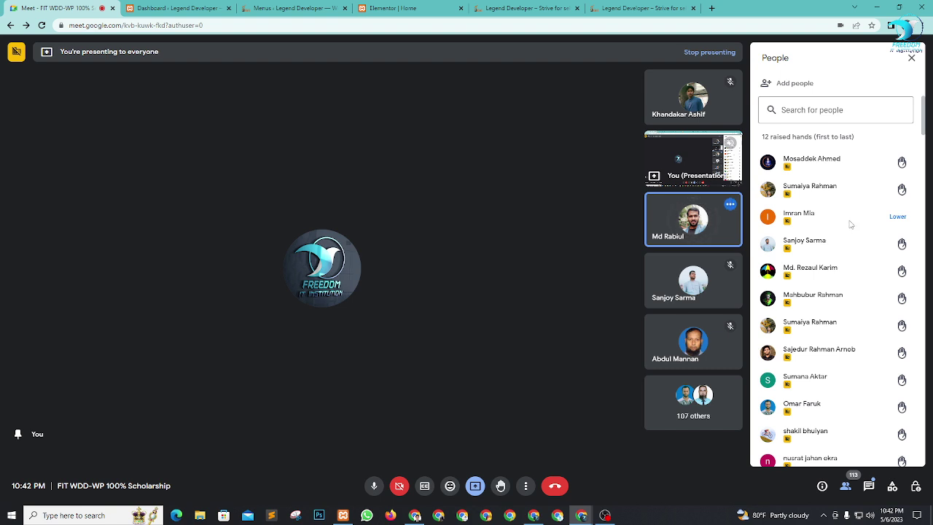
click(715, 218)
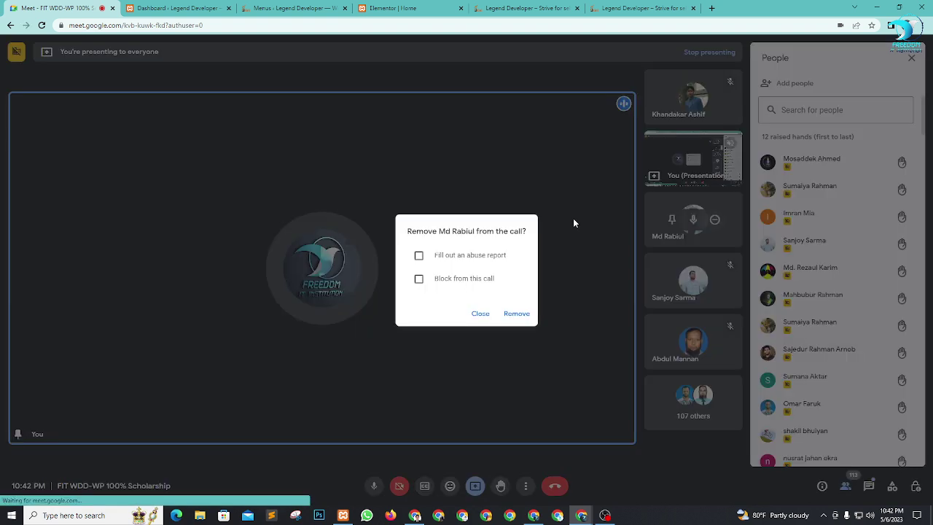
click(514, 314)
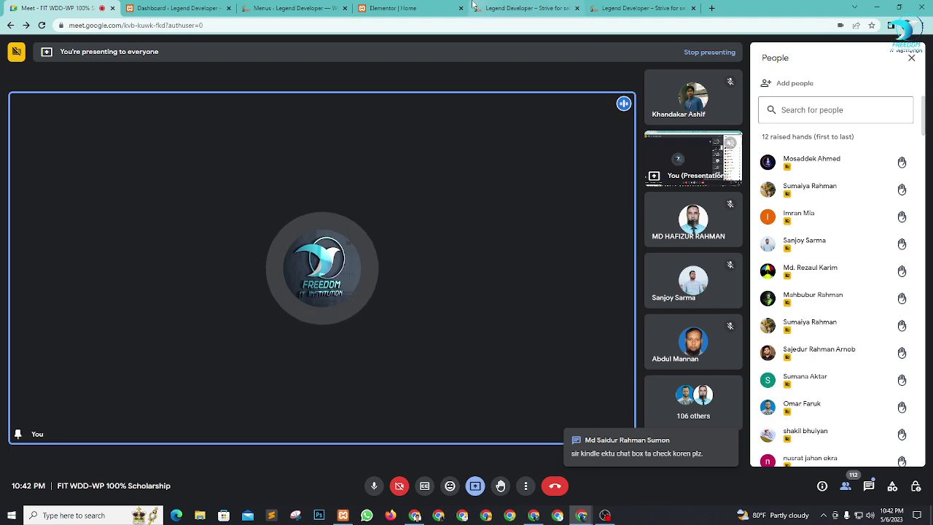
click(394, 8)
scroll(516, 162, up, 4)
Step: Scroll the Elementor preview back up to the black Kinix header, then return to the Meet call
scroll(515, 162, up, 4)
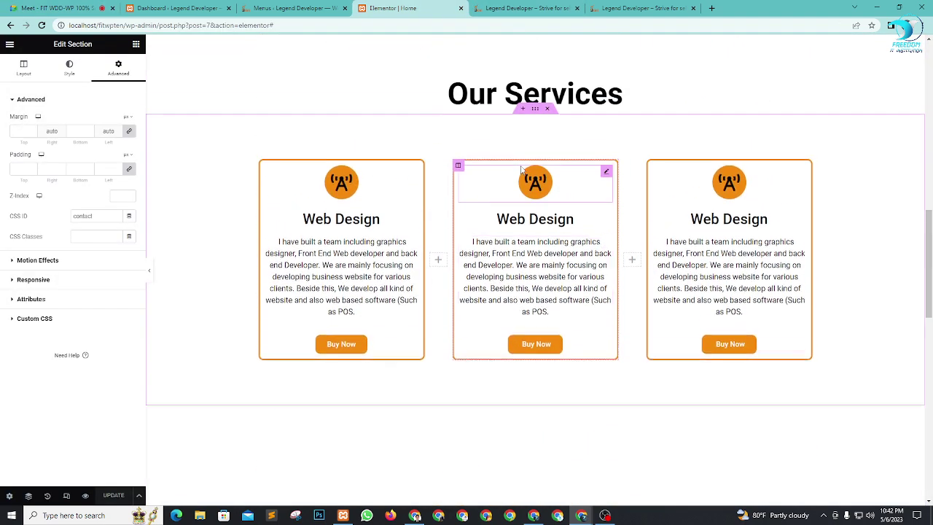
scroll(590, 159, up, 6)
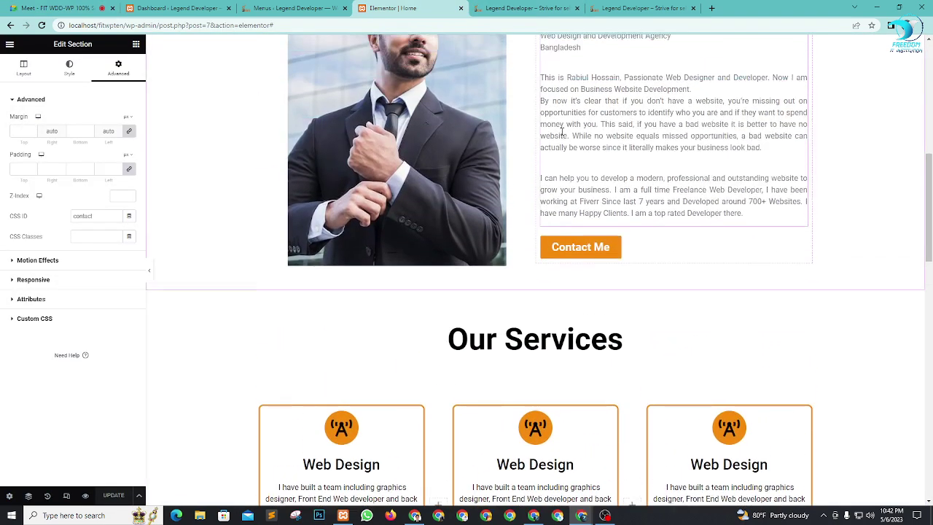
scroll(592, 235, up, 1)
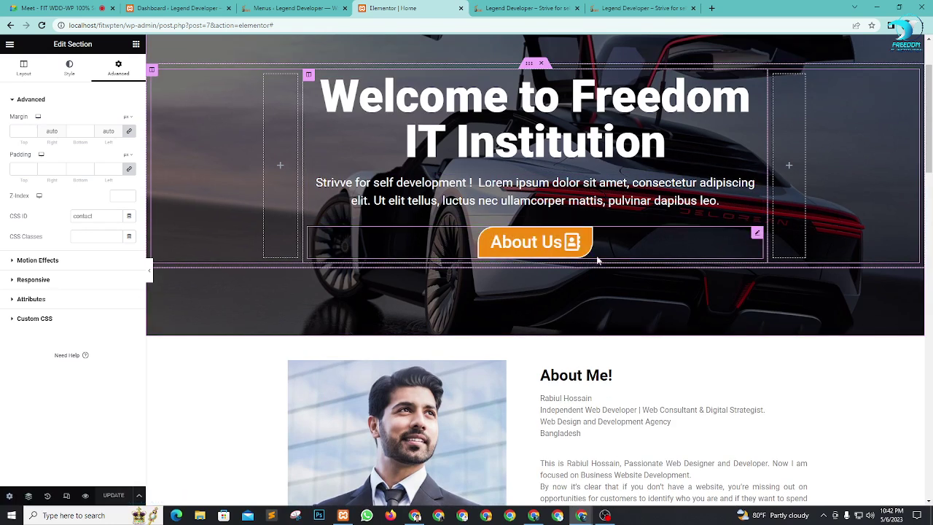
scroll(584, 265, up, 1)
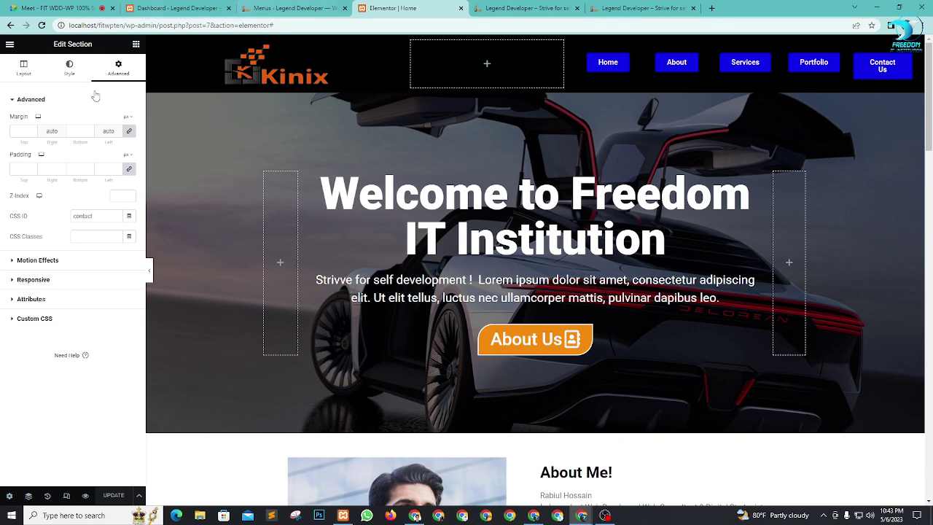
click(73, 8)
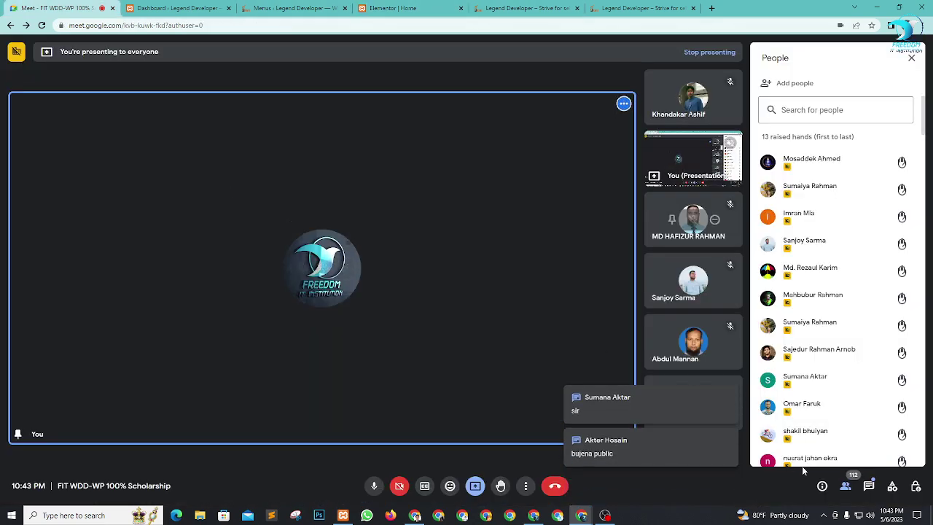
Step: Admit the waiting person into the call and close the People panel
scroll(856, 279, down, 2)
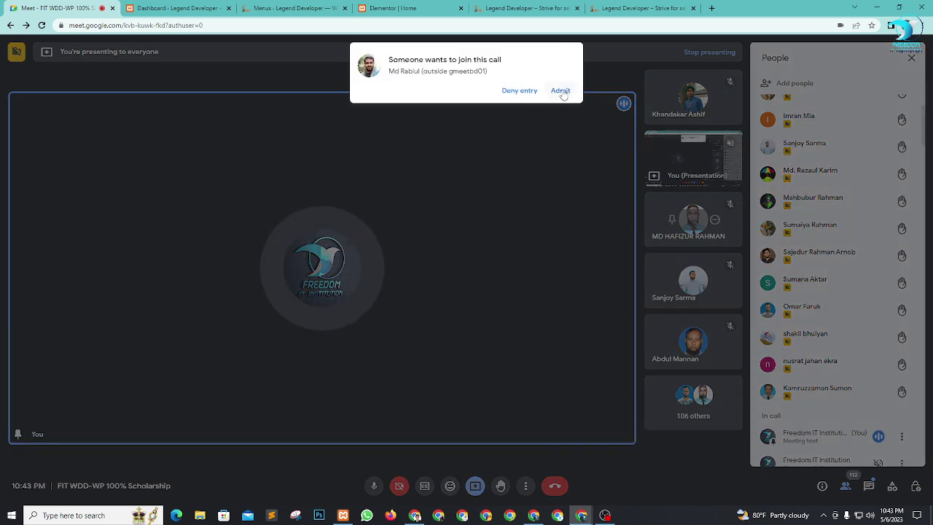
click(562, 93)
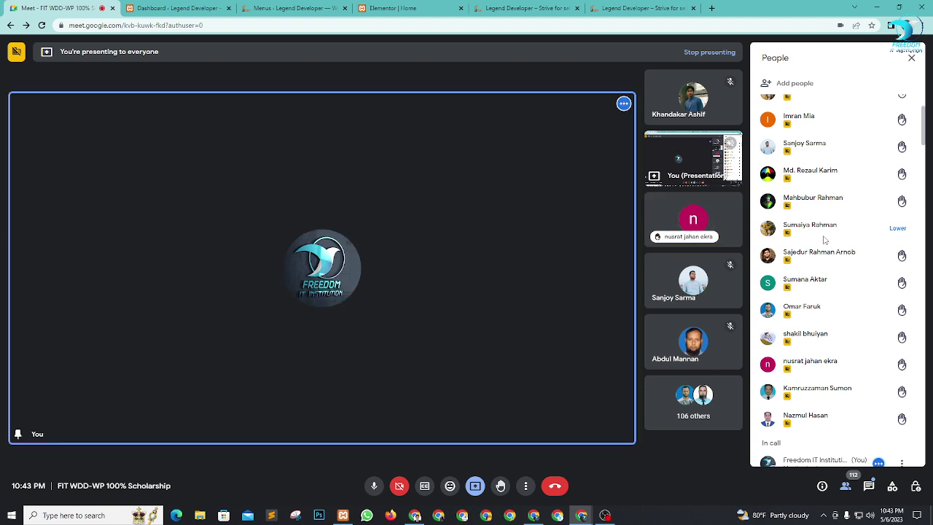
click(911, 58)
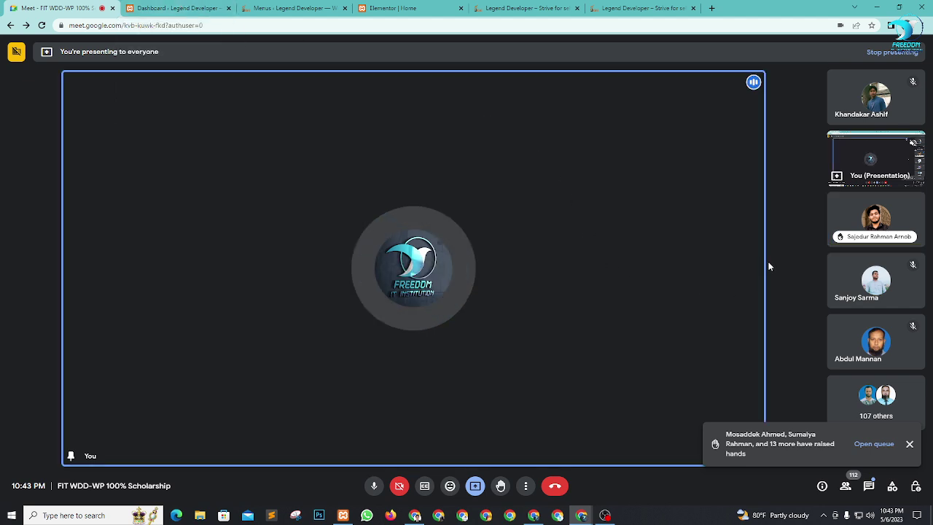
Step: Move between the Dashboard, Elementor and Meet tabs, dismissing a stray context menu, and settle on the WordPress Dashboard
click(205, 7)
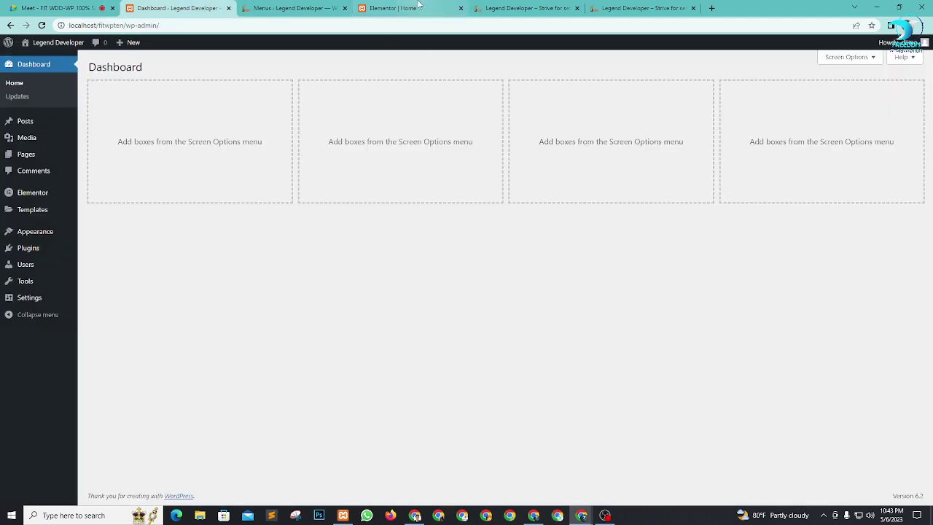
click(394, 8)
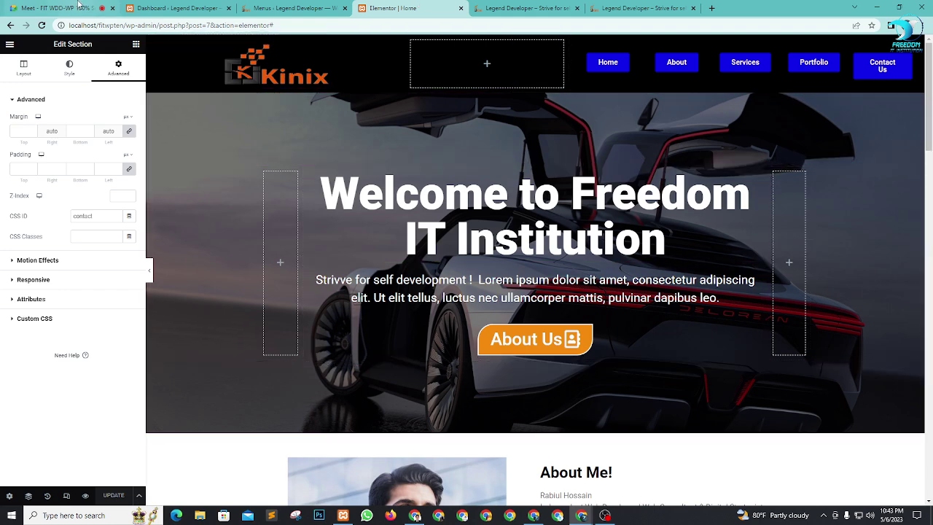
click(81, 7)
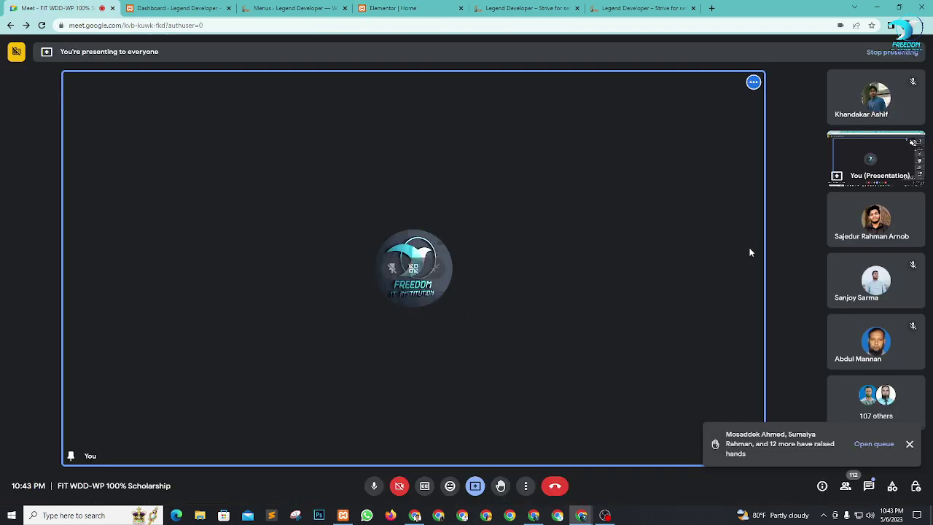
right_click(799, 274)
click(792, 231)
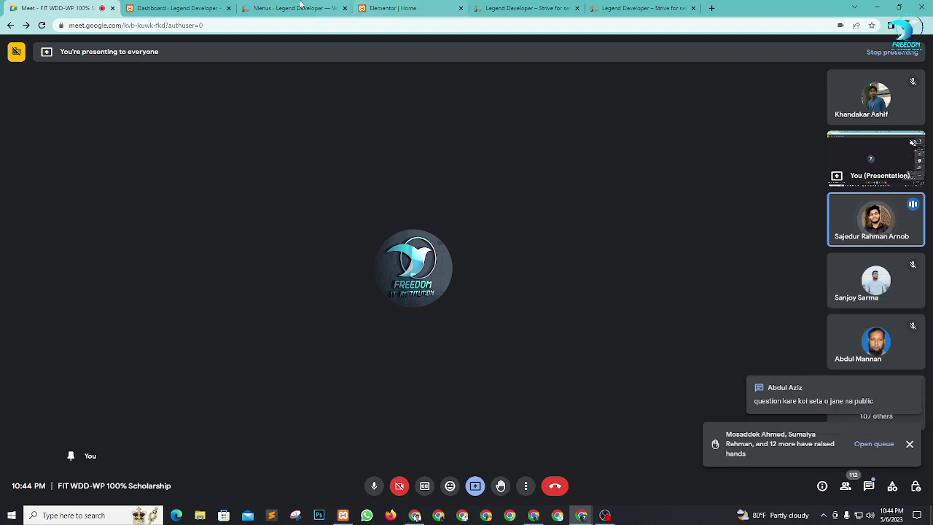
click(166, 6)
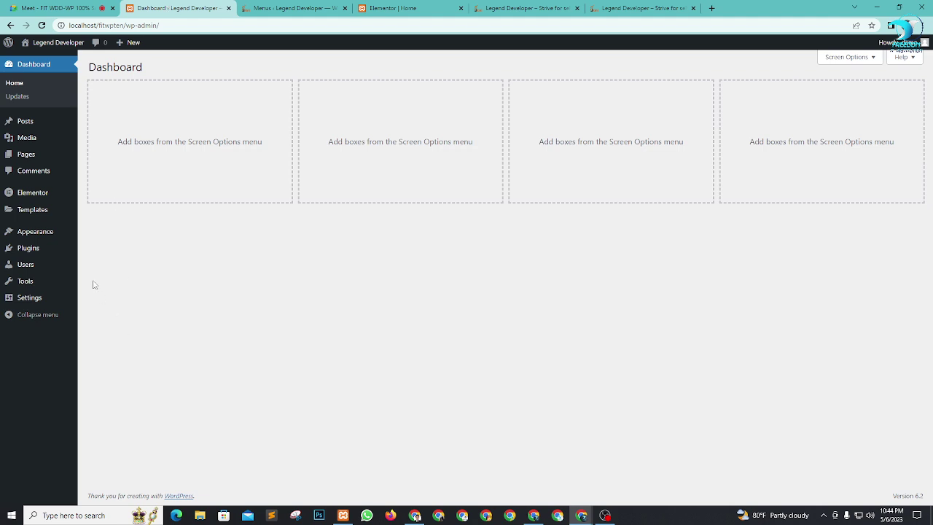
Step: Check the installed themes and plugins (only Elementor 3.12.2 active), then return to the Meet call
mouse_move(37, 242)
click(88, 239)
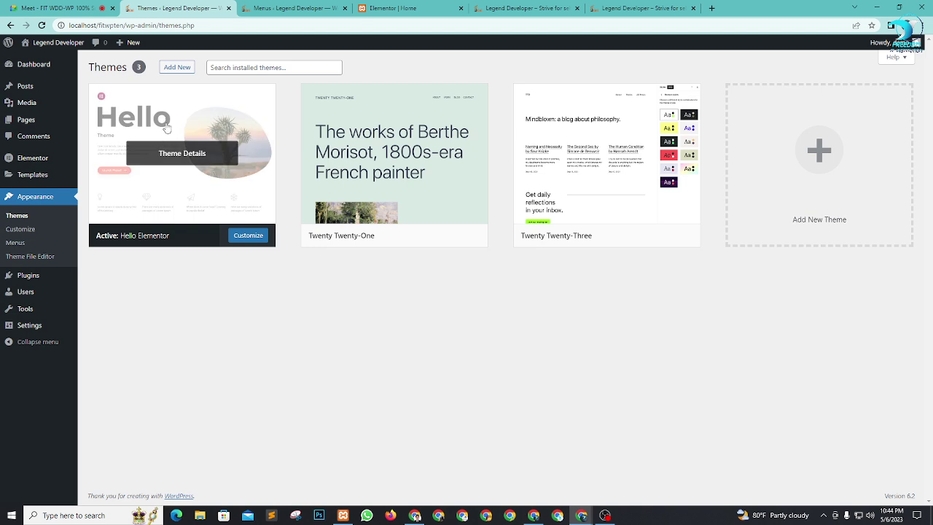
mouse_move(31, 276)
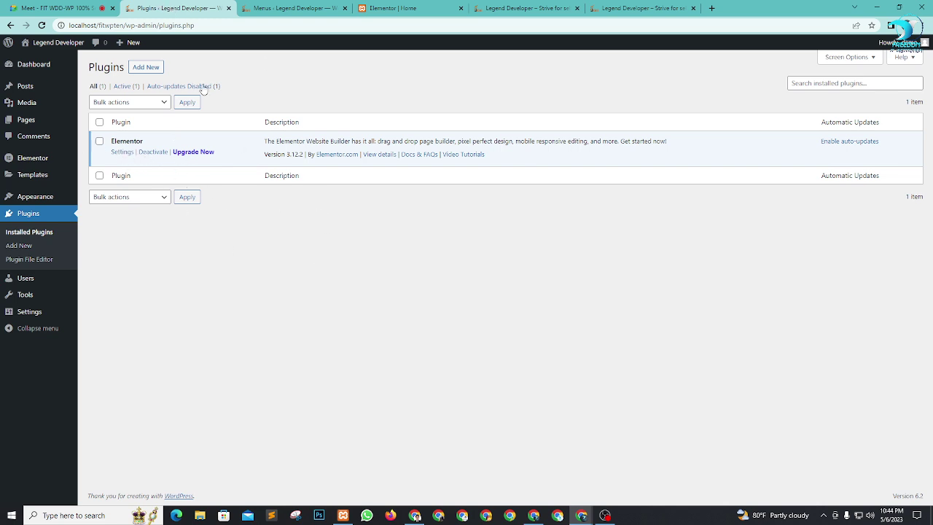
click(51, 5)
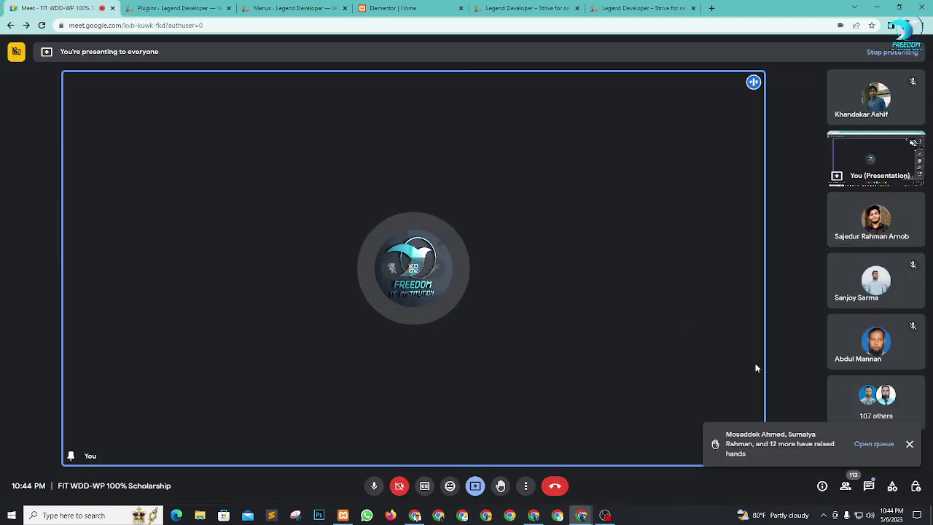
Step: Dismiss the Meet raised-hands notice and return to the Elementor Home editor at the Welcome hero
click(908, 444)
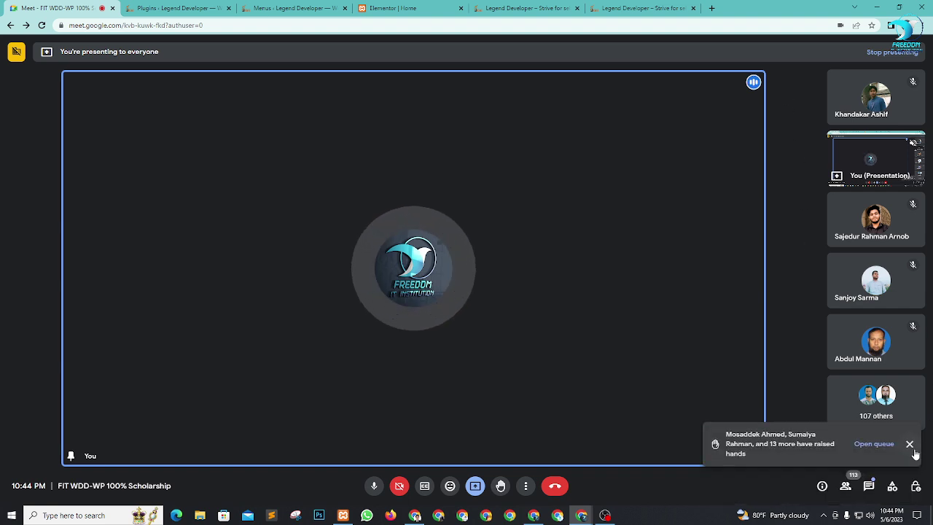
click(910, 444)
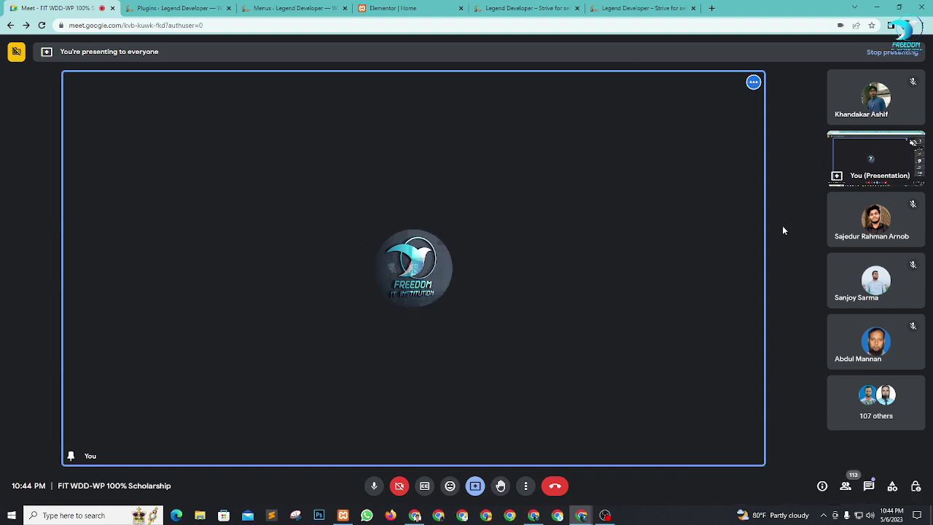
mouse_move(872, 339)
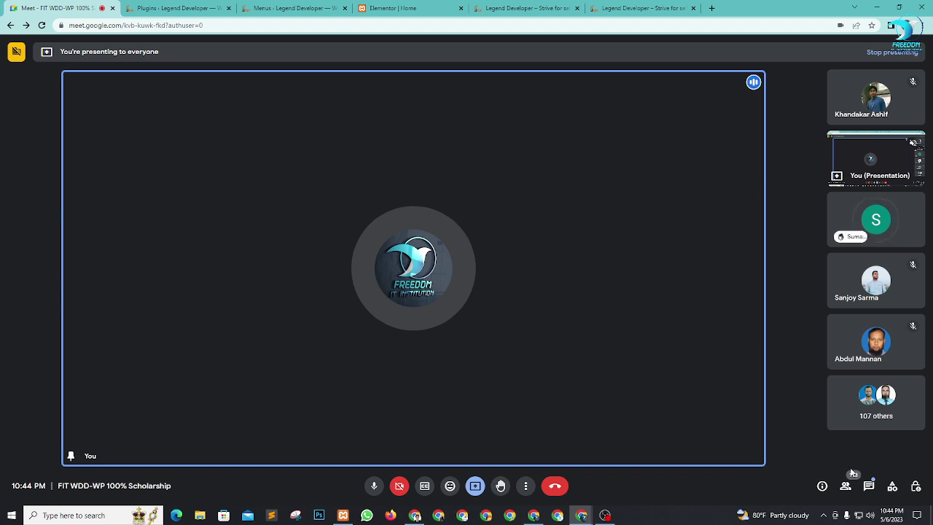
mouse_move(849, 249)
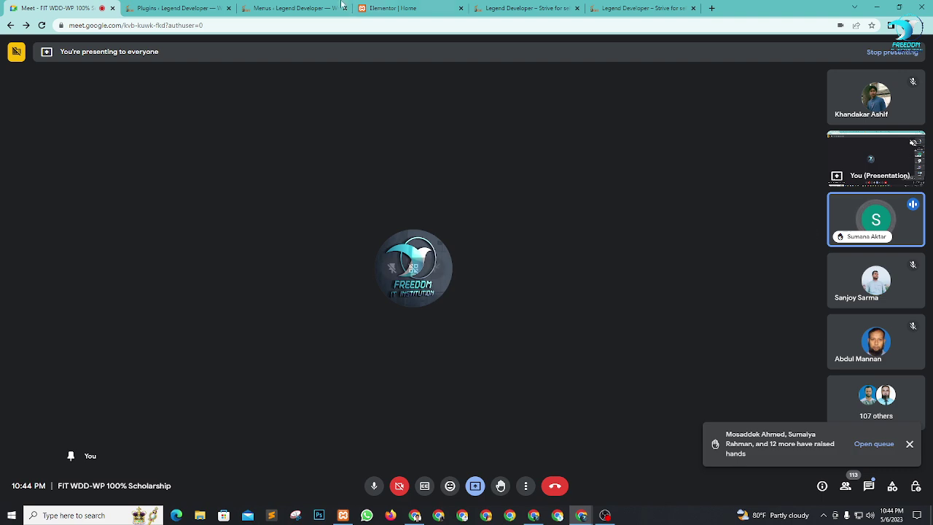
click(393, 8)
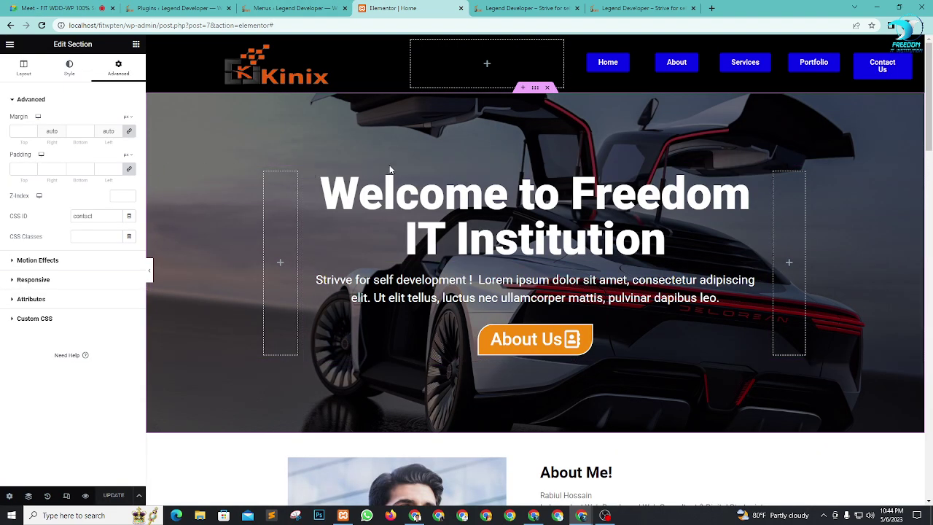
scroll(466, 218, down, 1)
scroll(620, 258, down, 3)
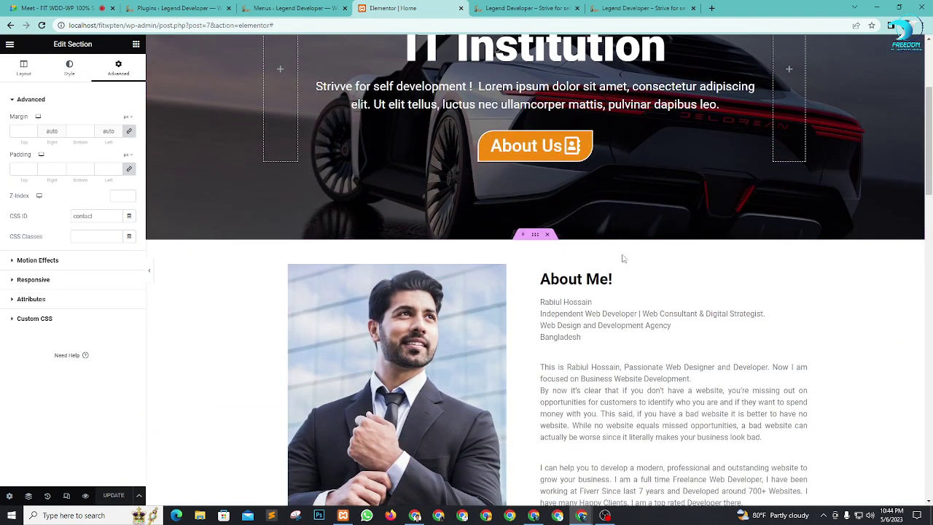
scroll(575, 253, up, 4)
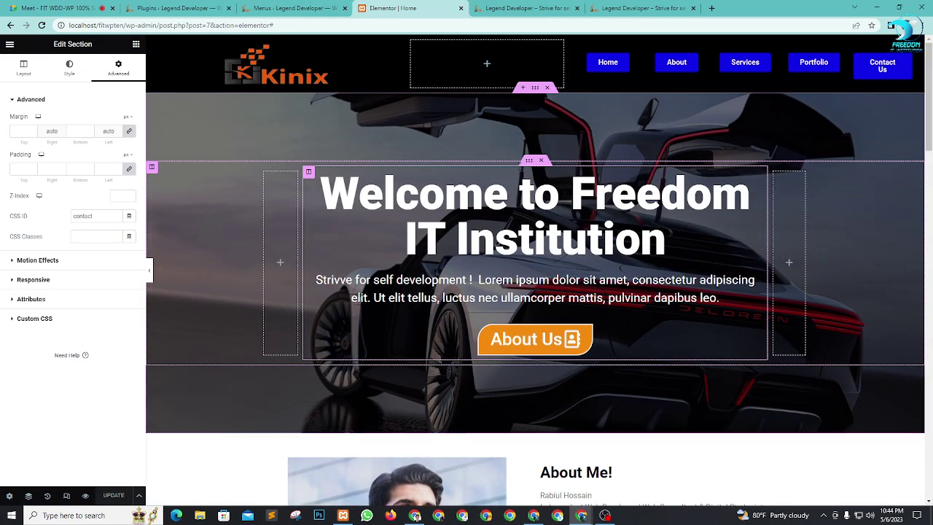
Step: Insert a one-column section above the hero with Full Width content and Min Height of about 568 px
click(523, 88)
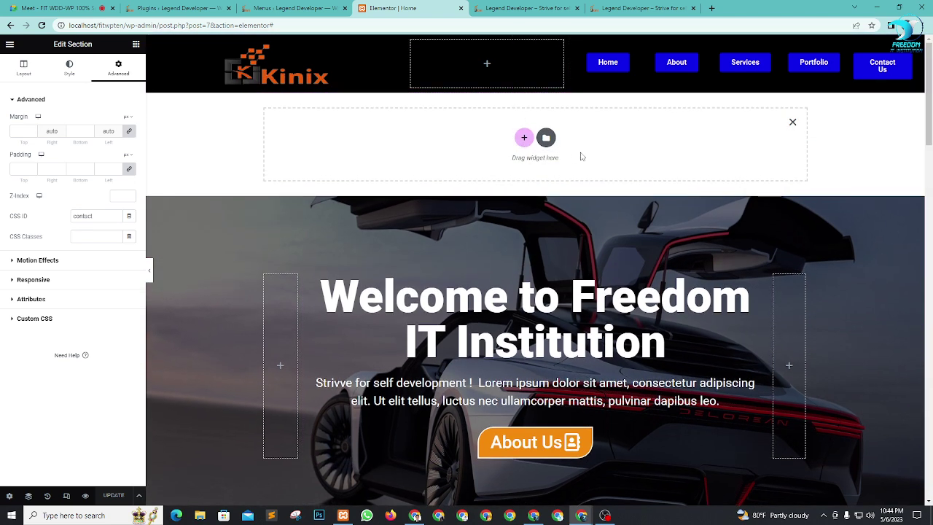
click(527, 137)
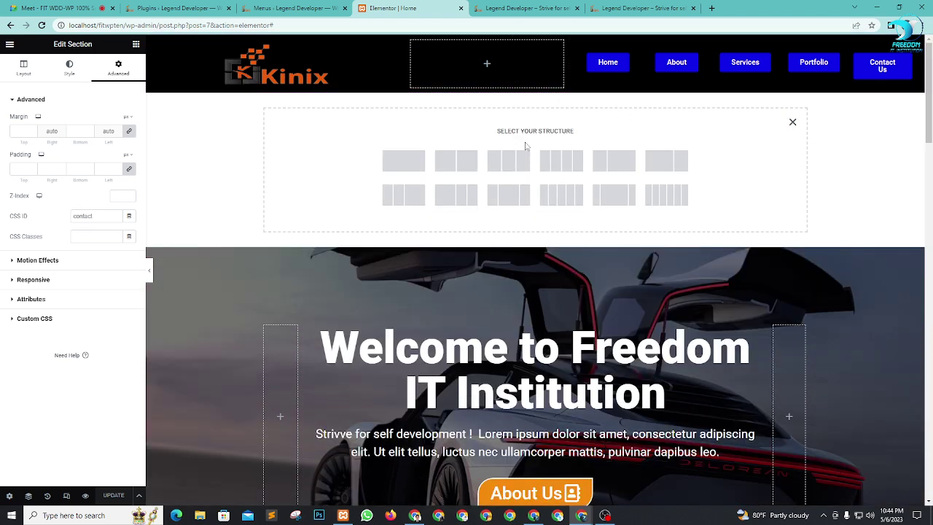
click(405, 161)
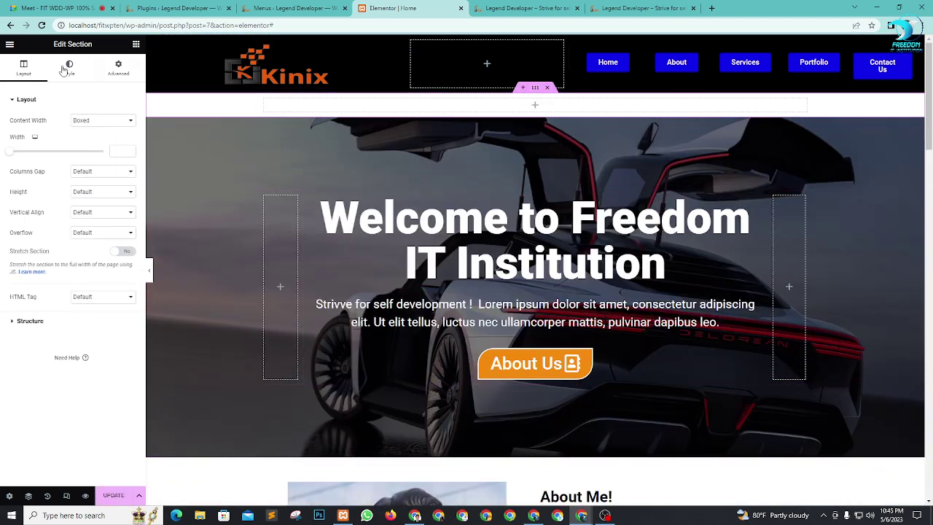
click(92, 122)
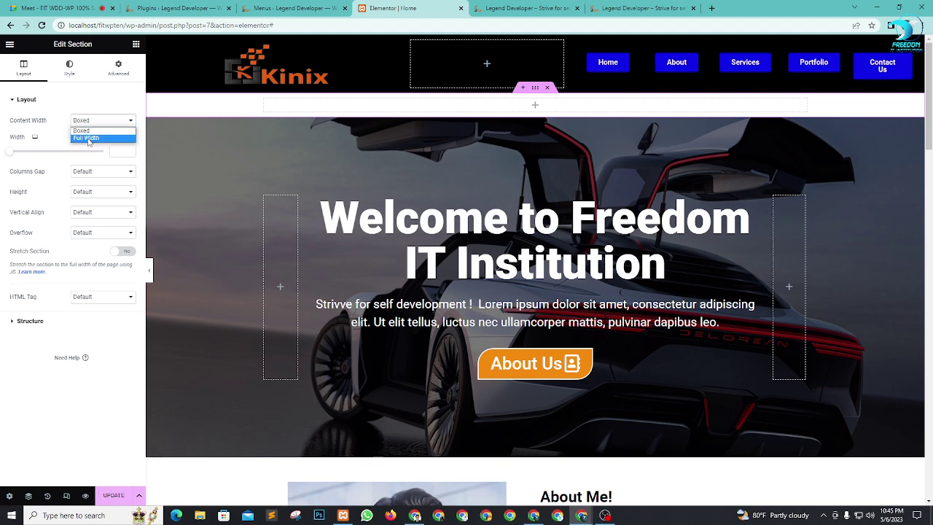
click(87, 140)
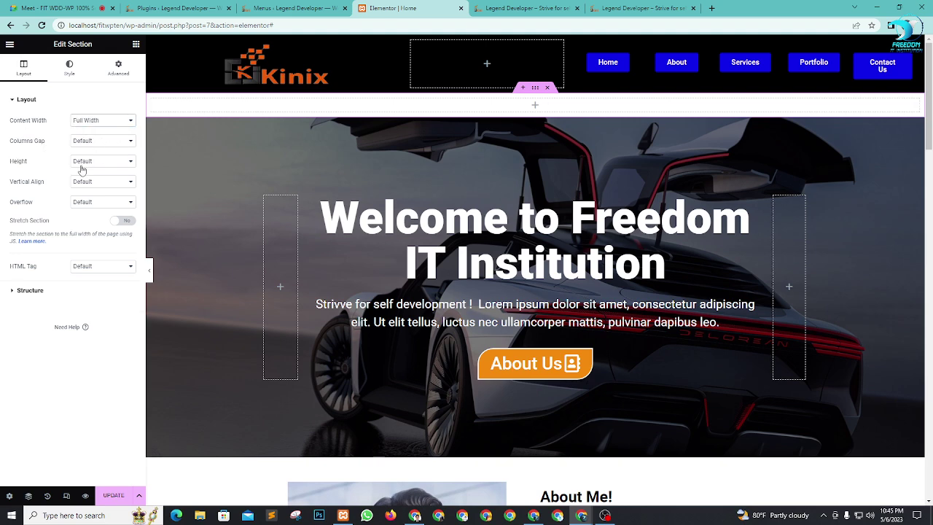
click(83, 162)
click(91, 189)
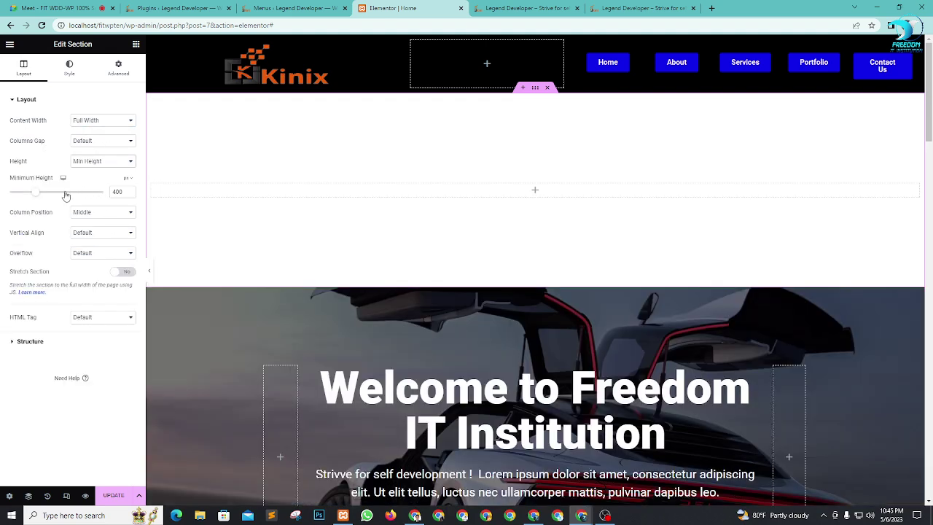
drag(35, 197, 52, 202)
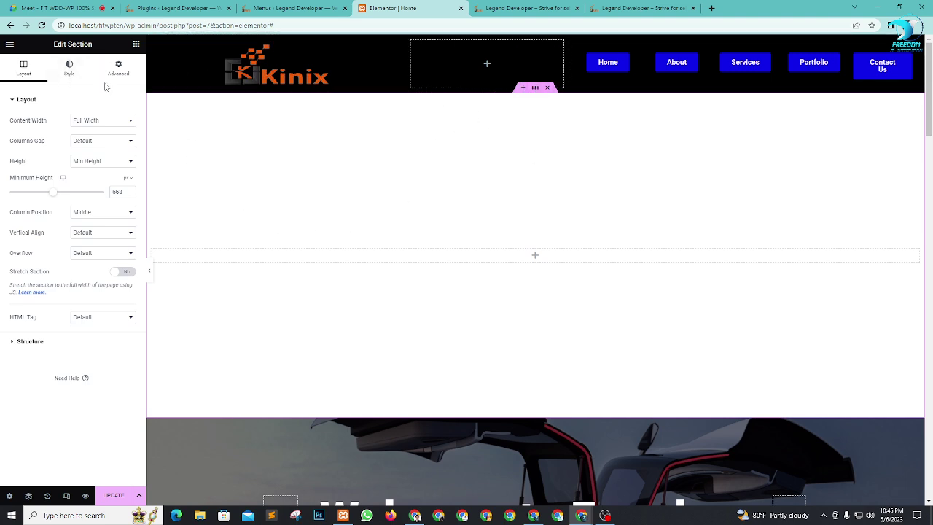
Step: Give the section a Classic background using the baby-in-pool photo
click(67, 70)
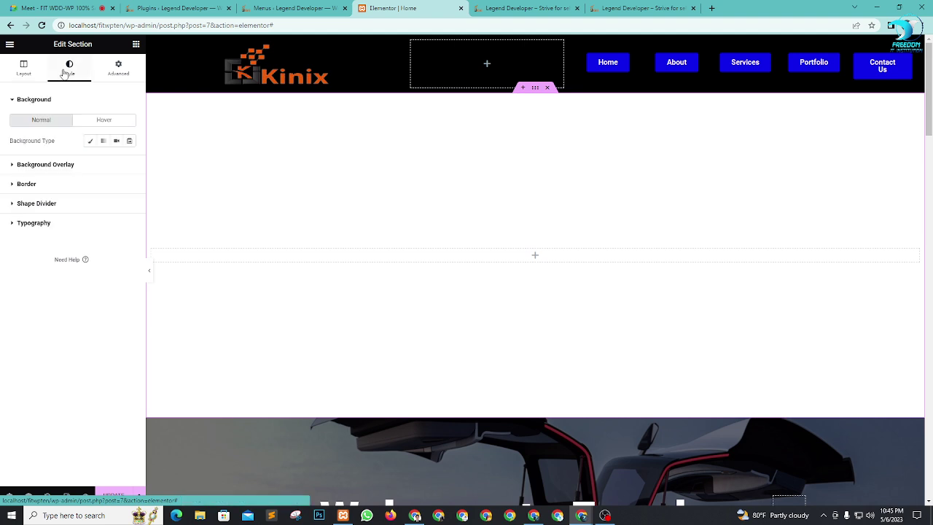
click(90, 141)
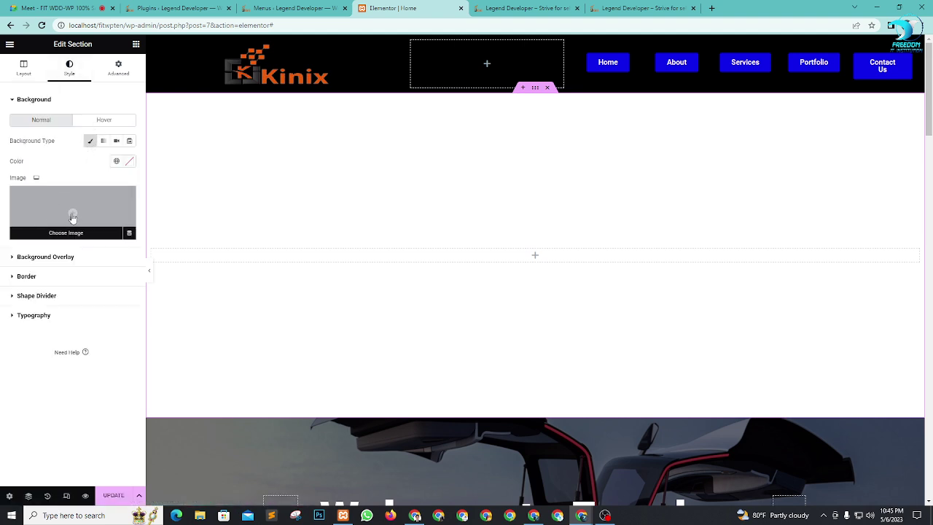
click(72, 212)
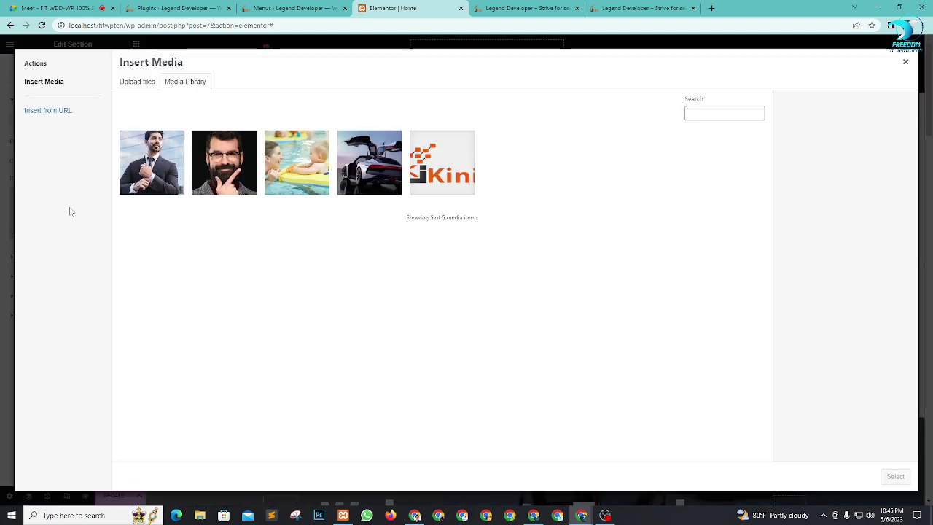
click(311, 171)
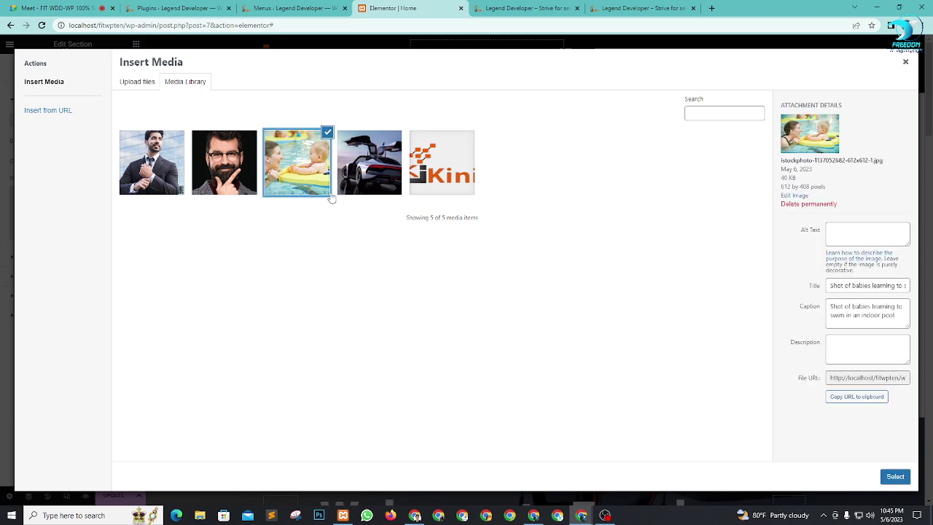
click(895, 476)
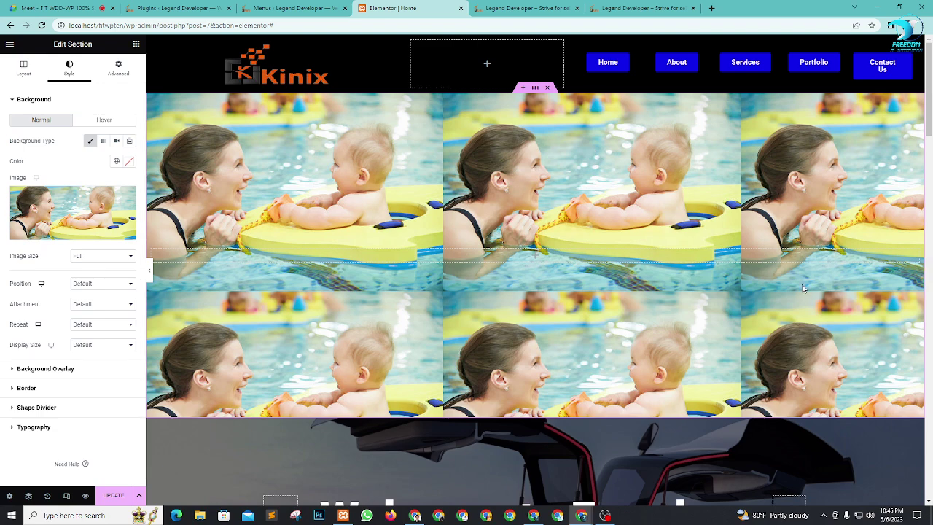
Step: Set the background image to Center Center position, No-repeat and Cover size
click(96, 289)
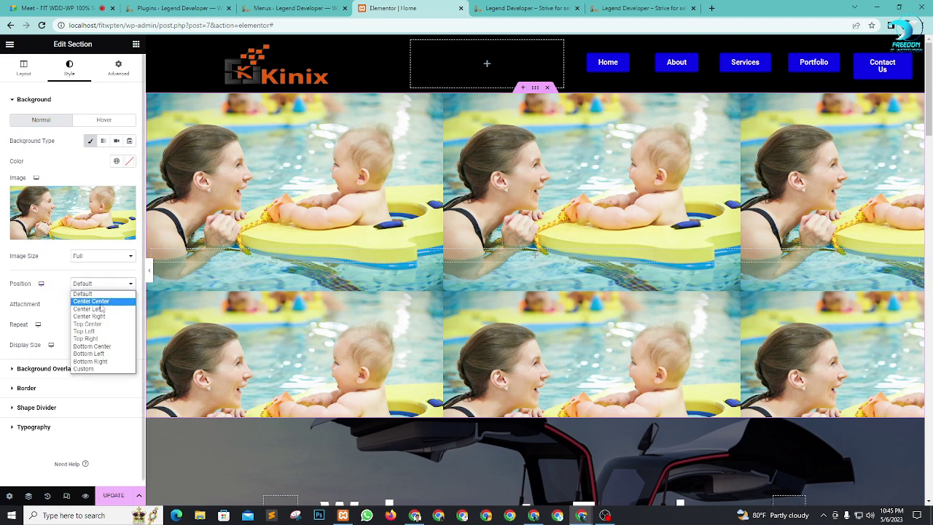
click(100, 302)
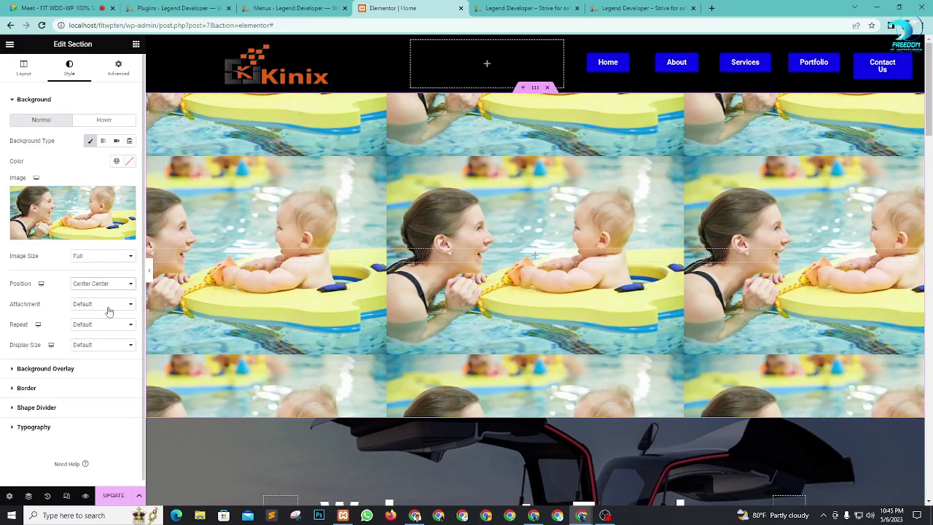
click(99, 330)
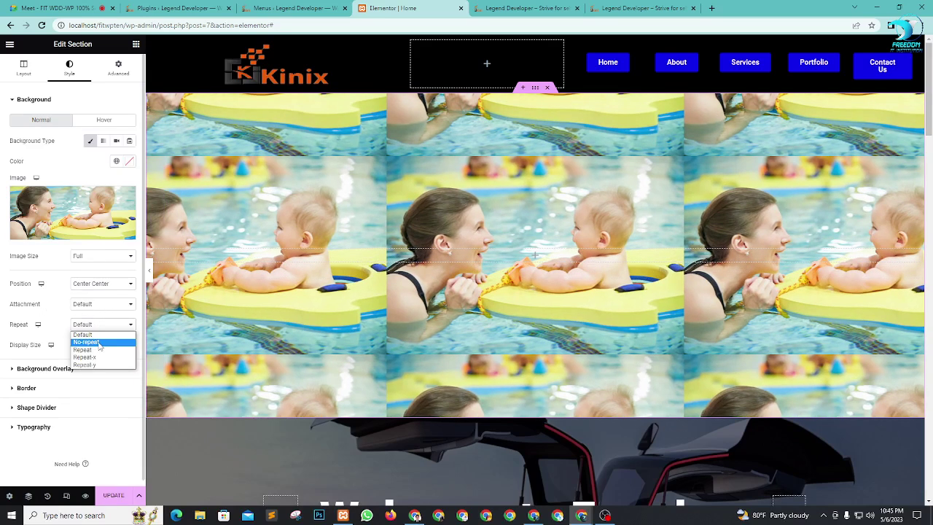
click(98, 340)
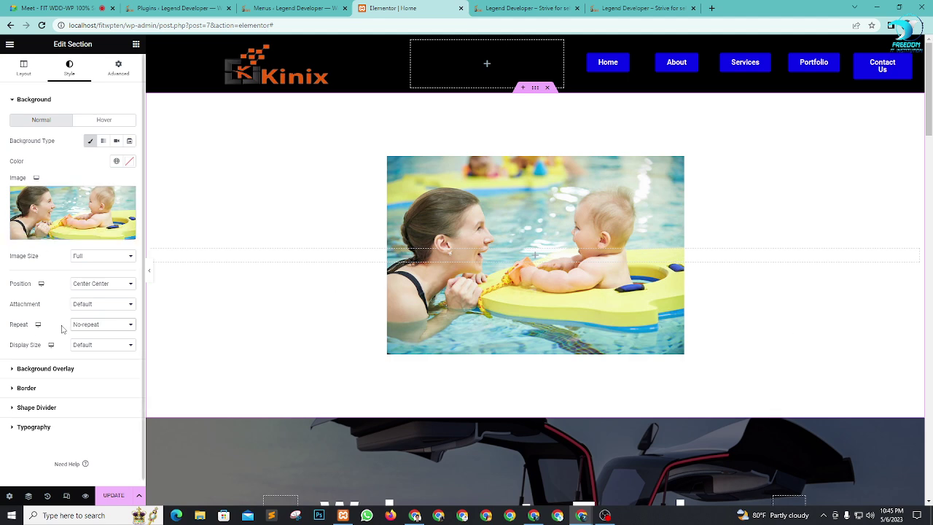
click(111, 345)
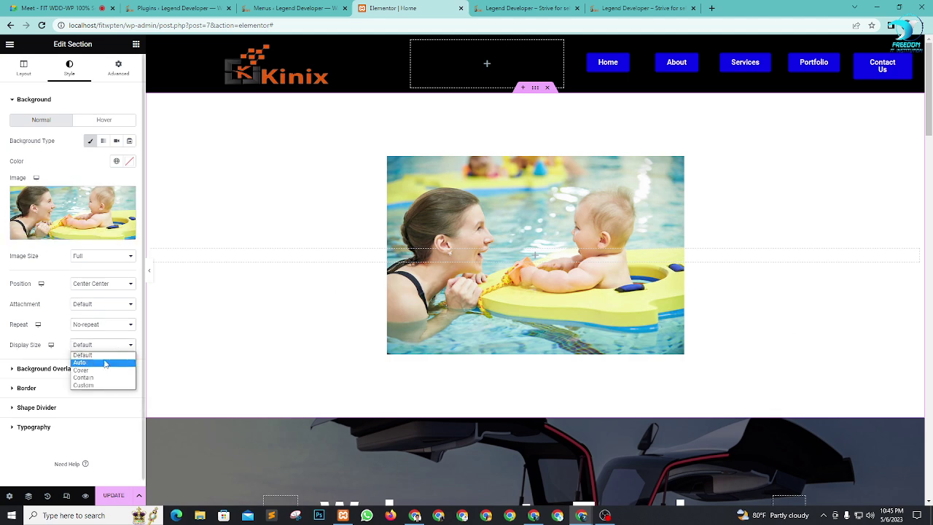
click(99, 374)
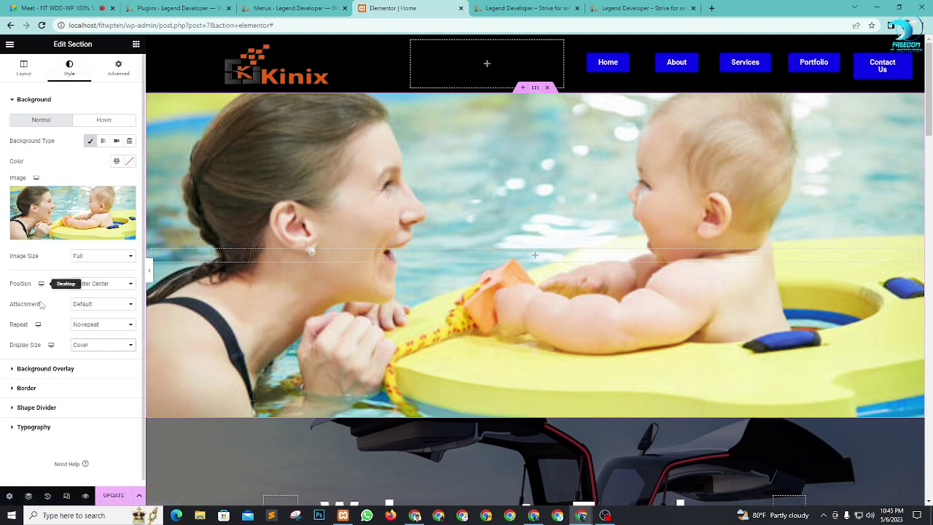
click(34, 370)
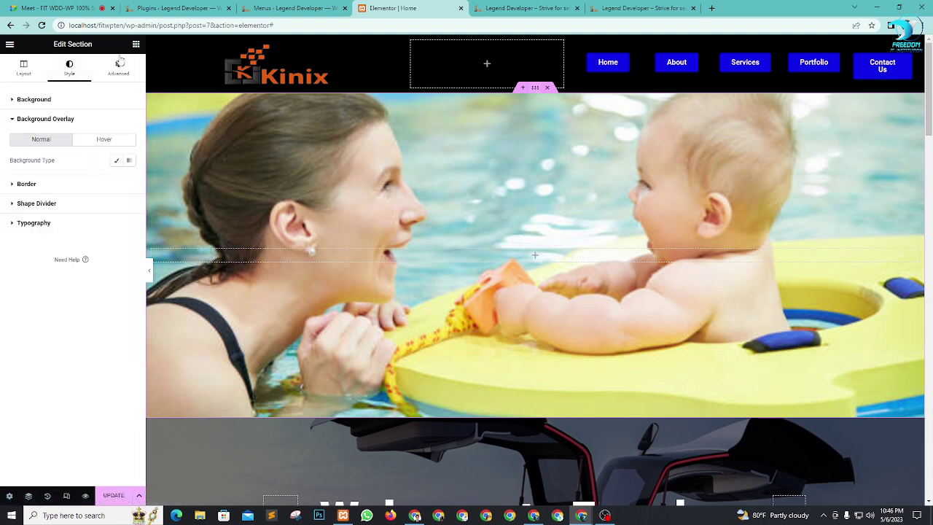
Step: Darken the pool photo with a classic black background overlay at 0.5 opacity
click(115, 162)
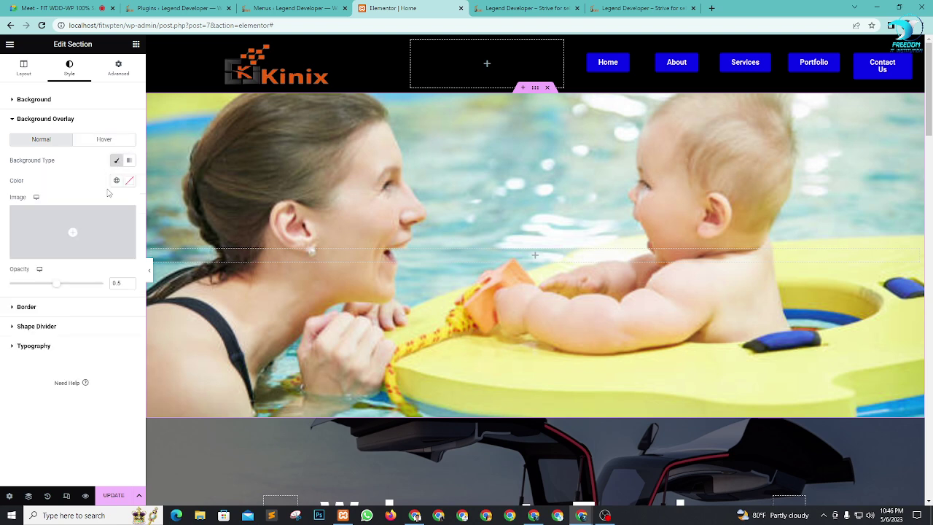
click(116, 180)
click(46, 243)
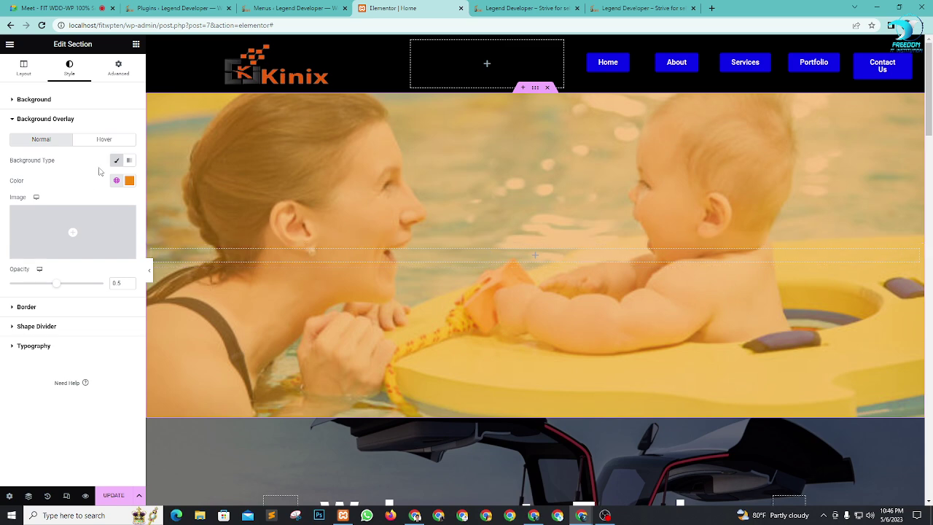
click(116, 180)
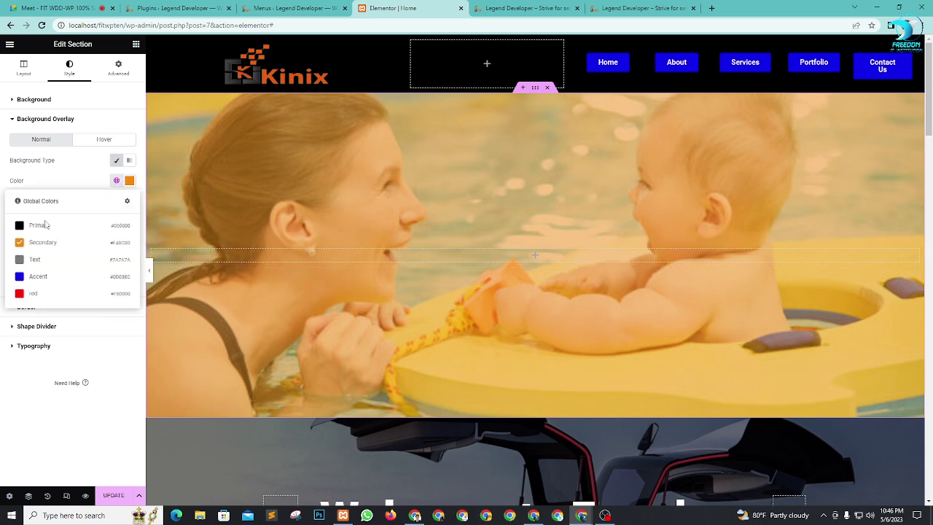
click(31, 277)
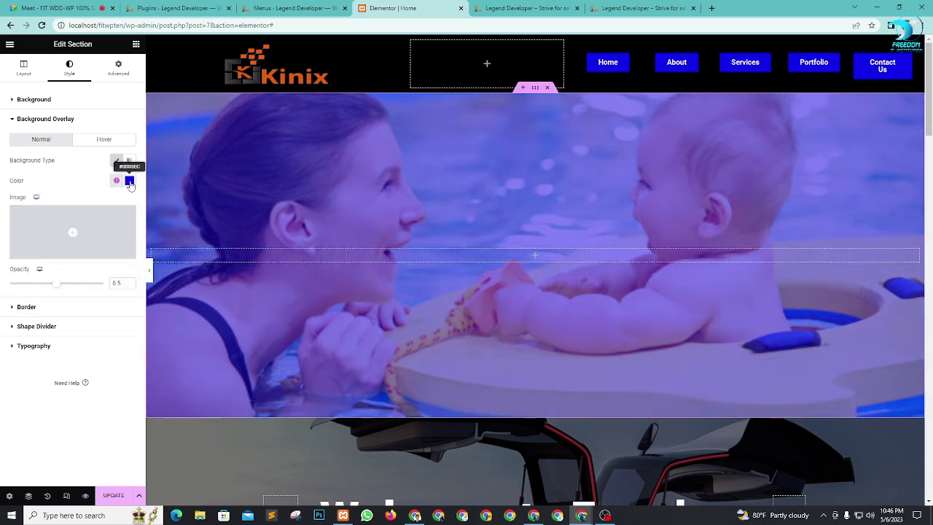
click(129, 182)
click(19, 297)
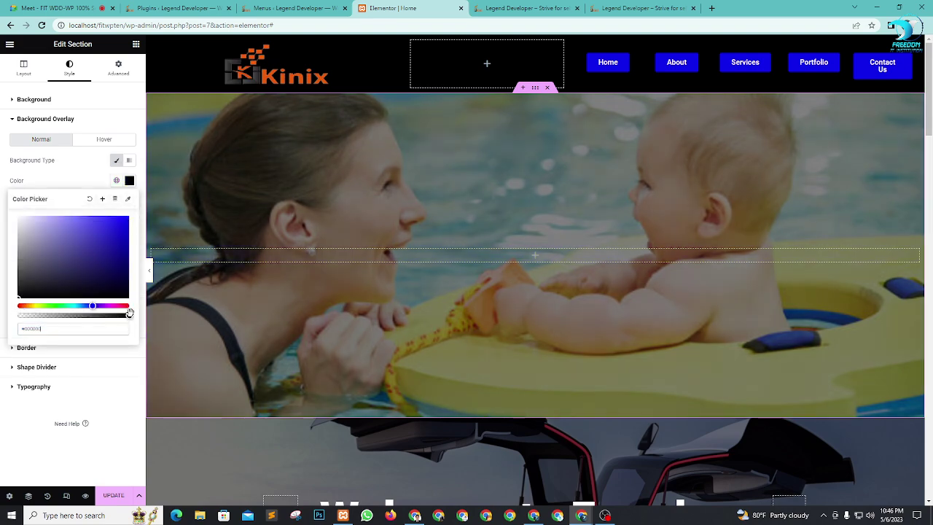
mouse_move(130, 312)
mouse_down()
mouse_move(40, 315)
mouse_move(131, 325)
mouse_up()
click(106, 419)
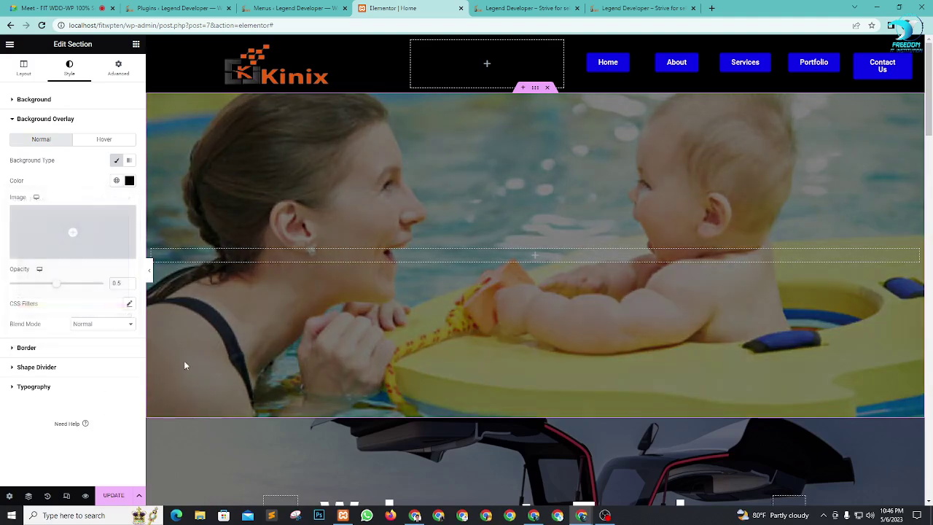
click(136, 43)
Step: Drop an Inner Section into the pool section and duplicate a column to get three columns
scroll(663, 213, down, 2)
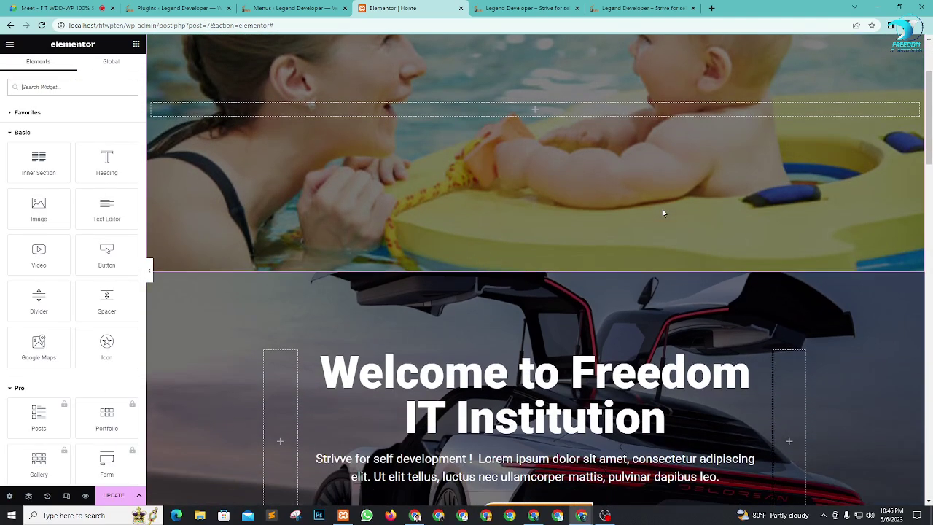
scroll(664, 213, down, 3)
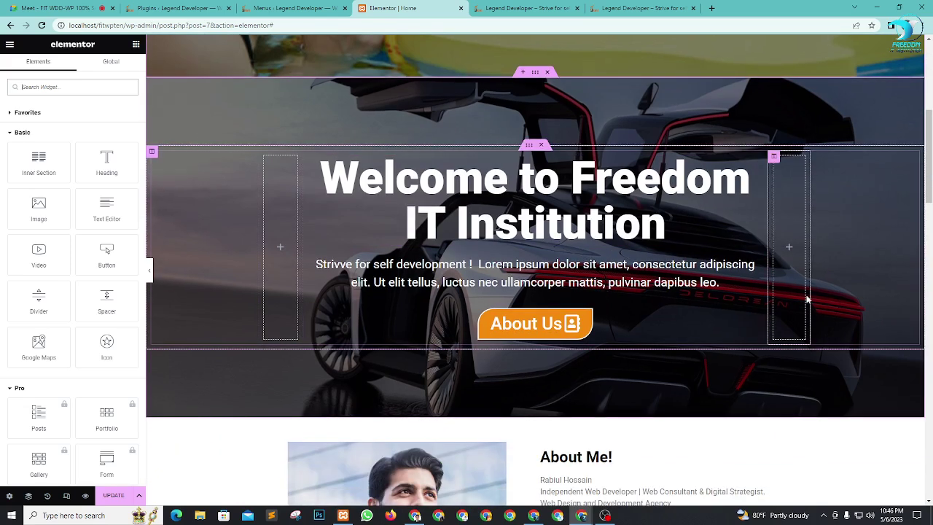
scroll(572, 247, up, 5)
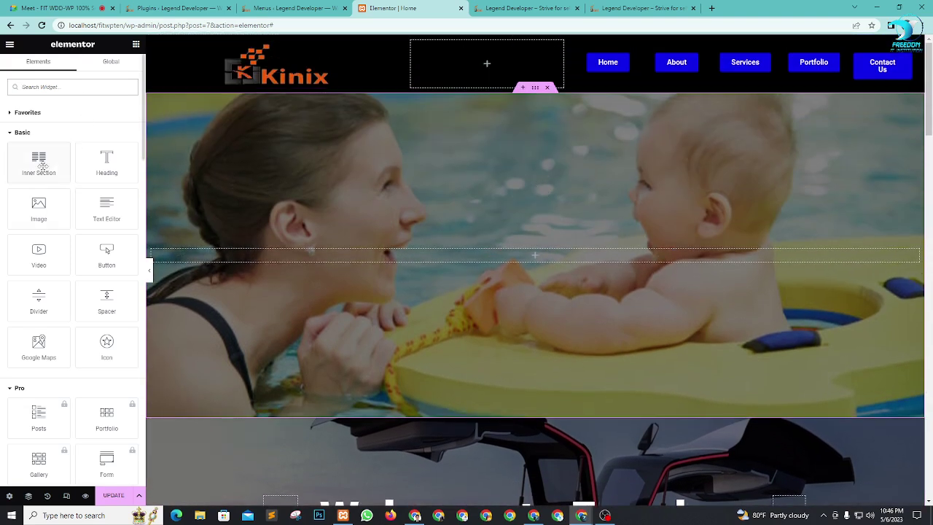
drag(42, 167, 588, 256)
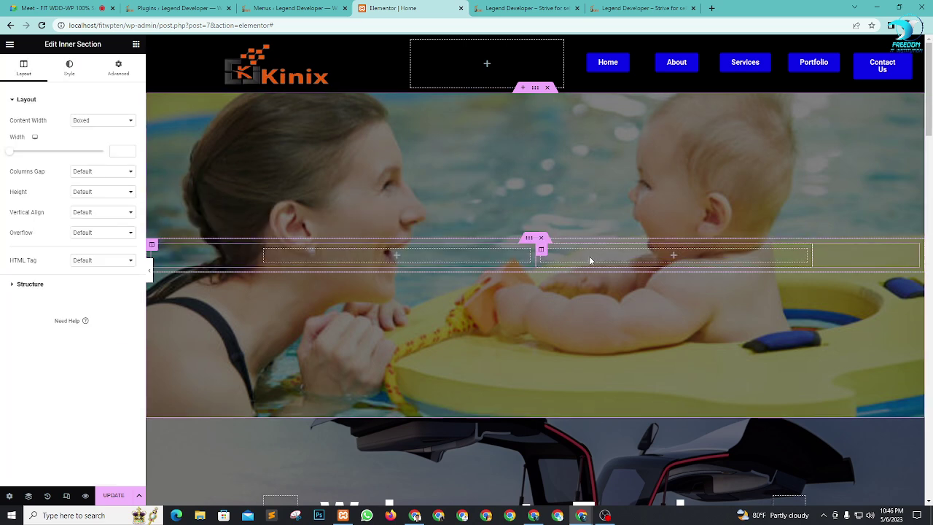
right_click(266, 253)
click(292, 278)
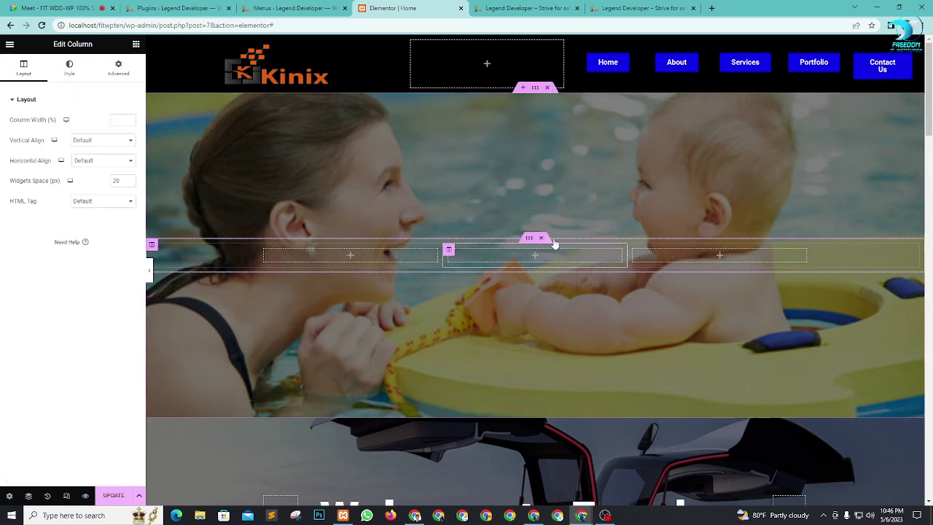
Step: Set the first column's width to 10% and the middle column's to 80%
click(264, 250)
click(118, 110)
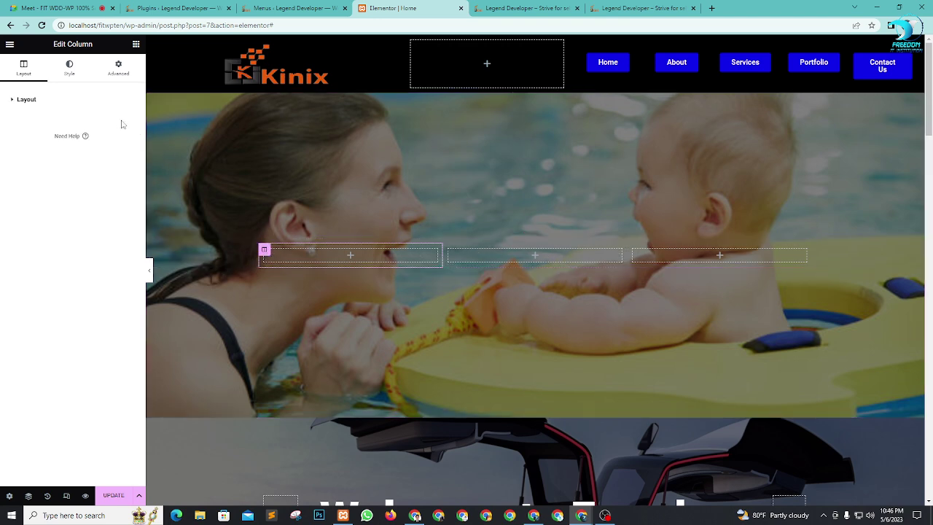
click(71, 107)
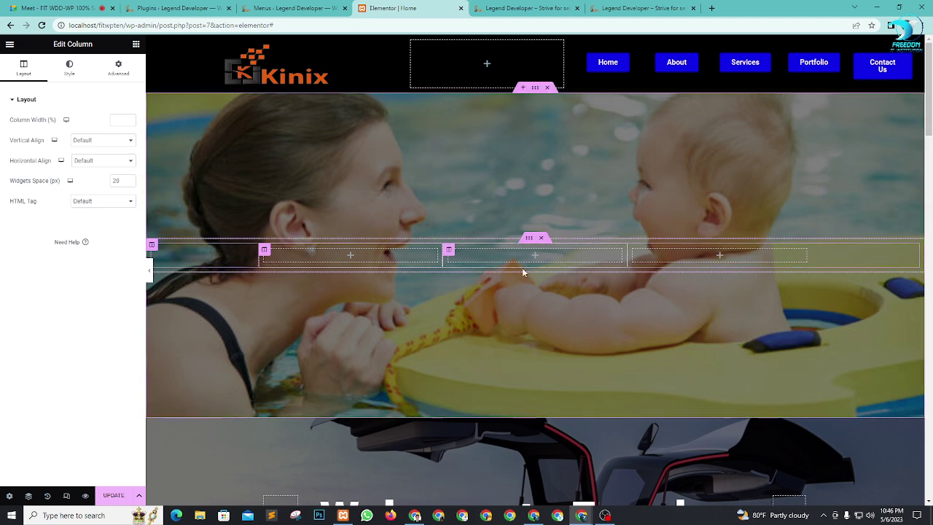
click(121, 118)
text(10)
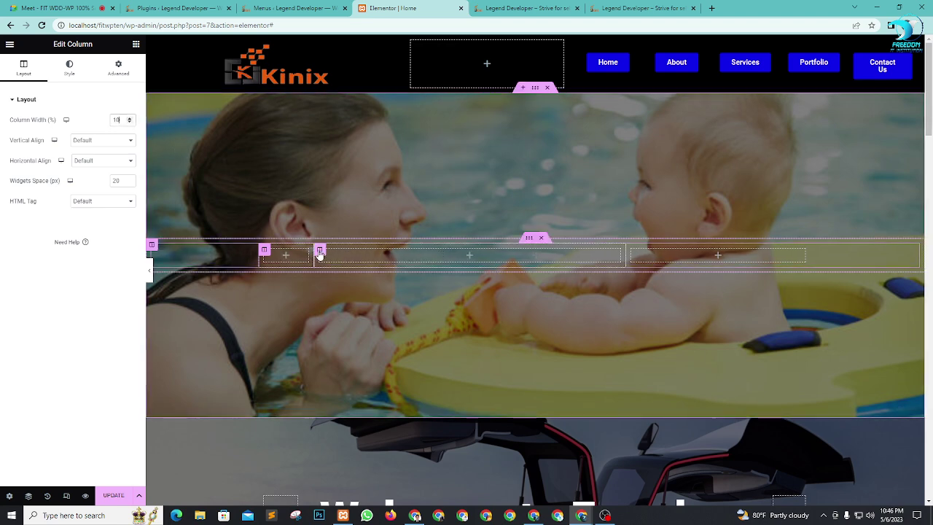
click(319, 251)
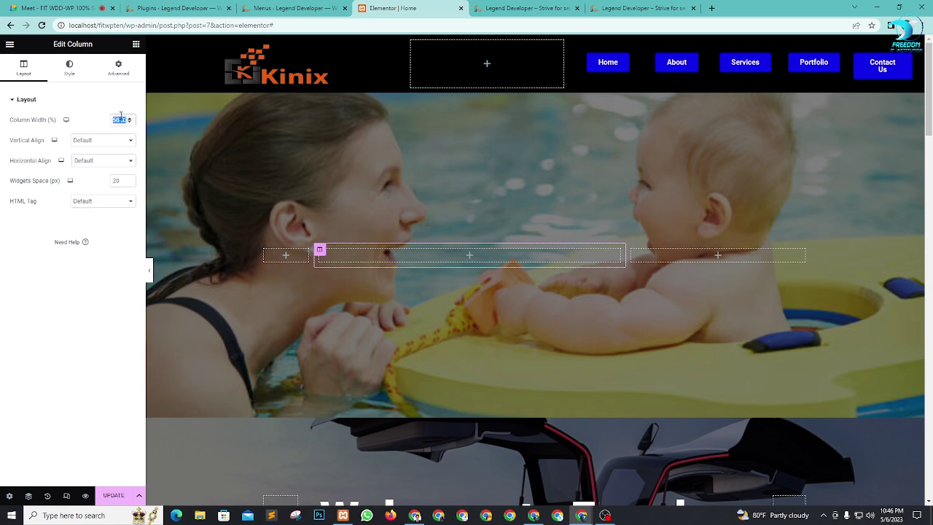
text(80)
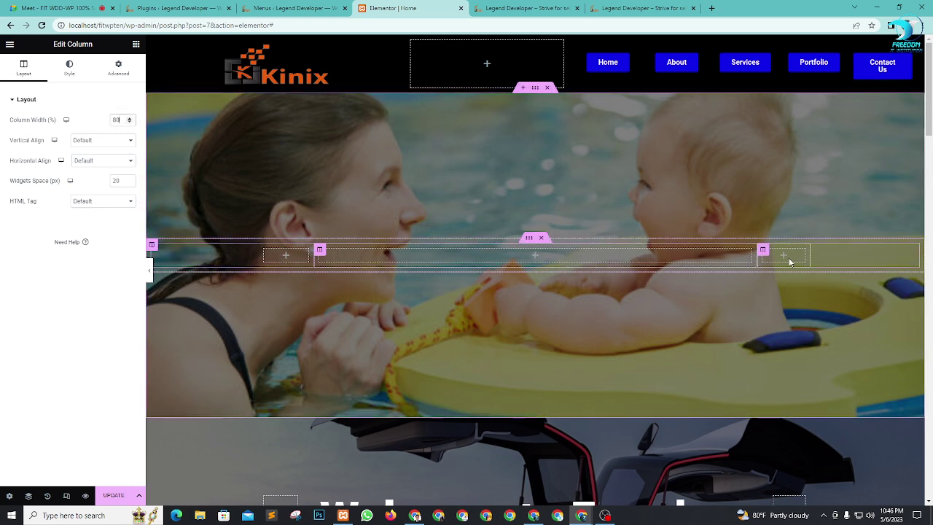
Step: Add a Heading widget to the middle column and select its default text
click(136, 45)
drag(103, 162, 501, 253)
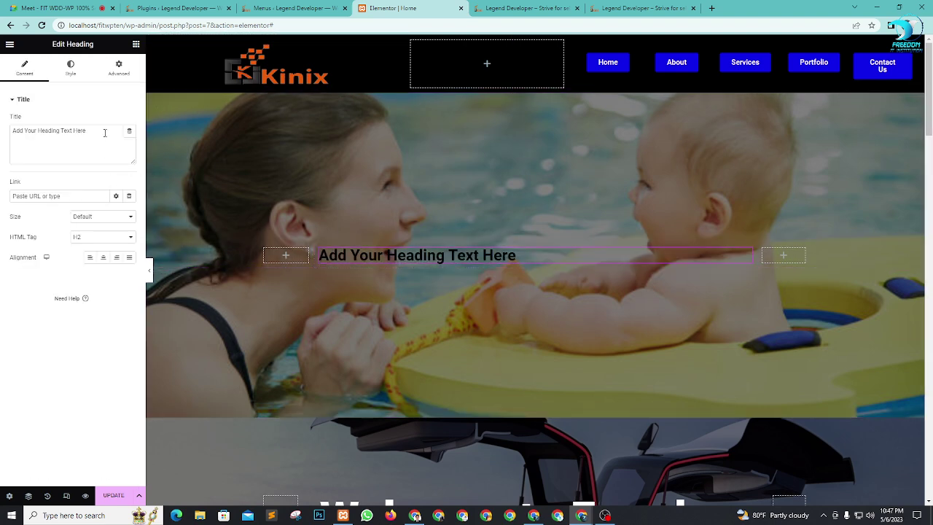
drag(105, 133, 5, 129)
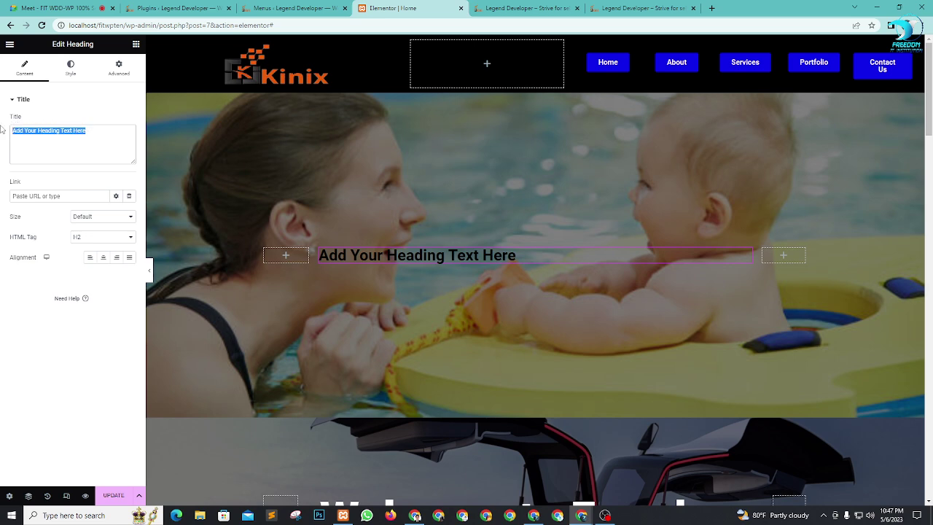
Step: Replace the heading text with 'Welcom To Boom & Cool' and centre it
click(26, 130)
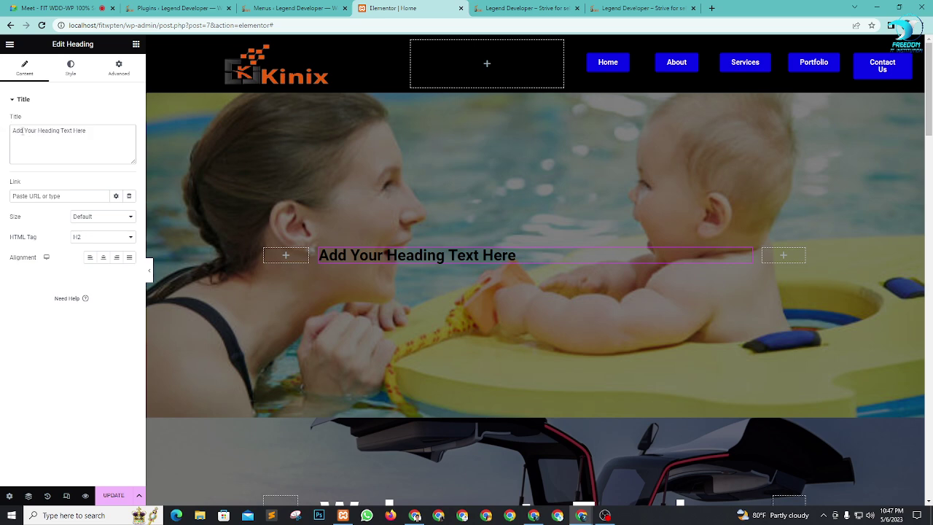
drag(37, 130, 2, 134)
key(ctrl+a)
text(Welcom)
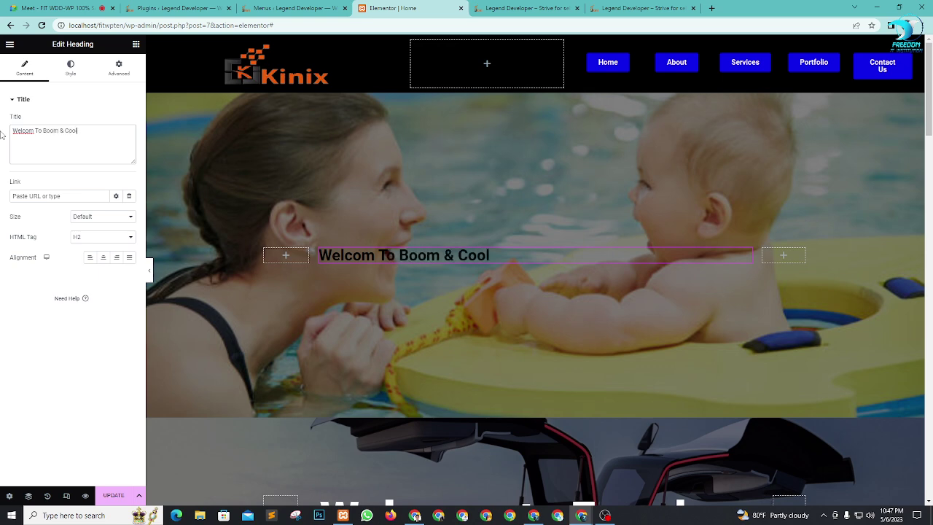
click(104, 258)
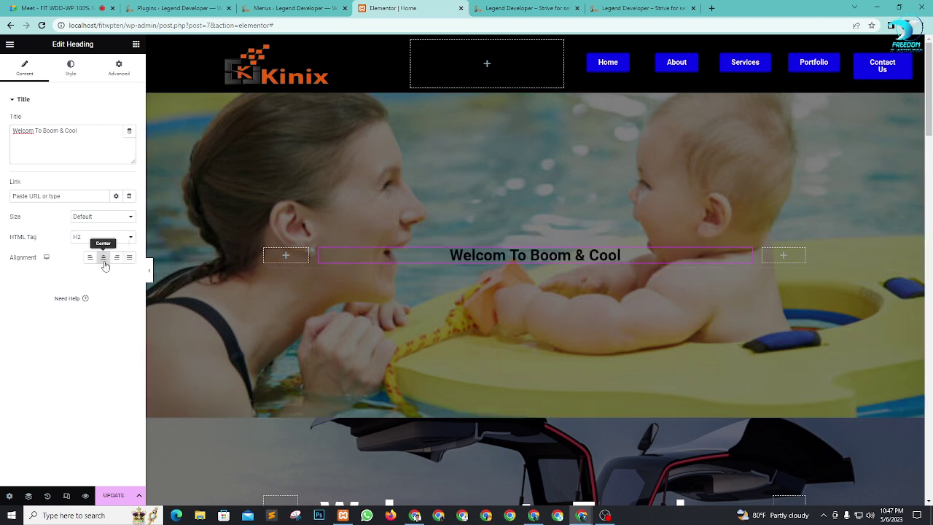
Step: Enlarge the heading font to size 79 and add a Text Editor block beneath it
click(74, 72)
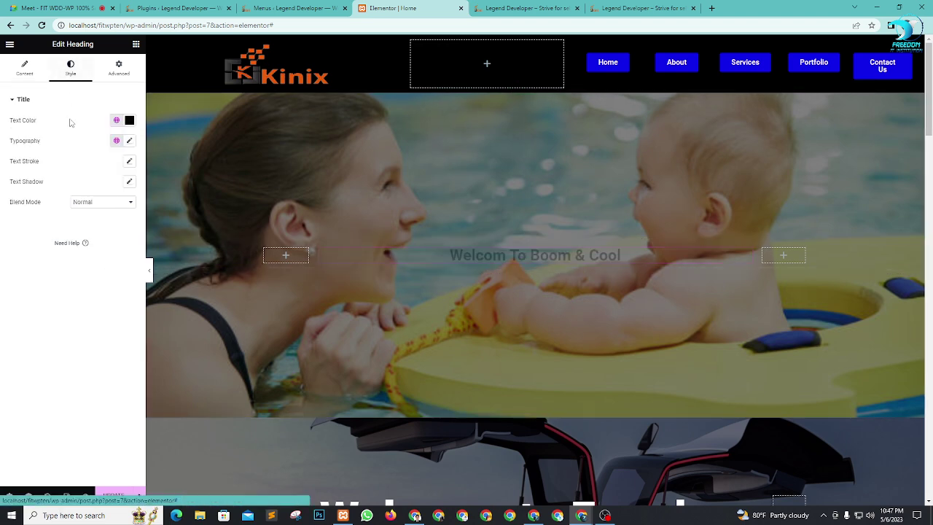
click(130, 140)
drag(17, 219, 47, 227)
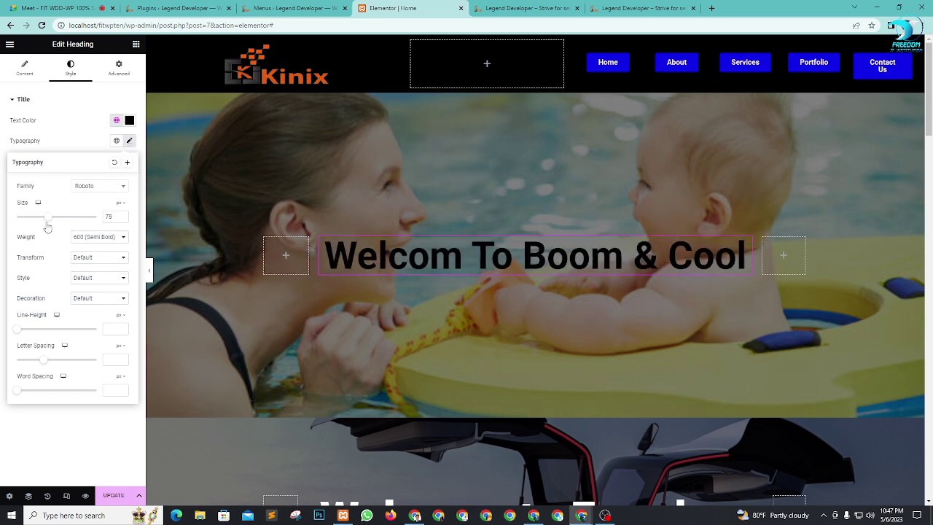
click(135, 46)
drag(106, 208, 569, 282)
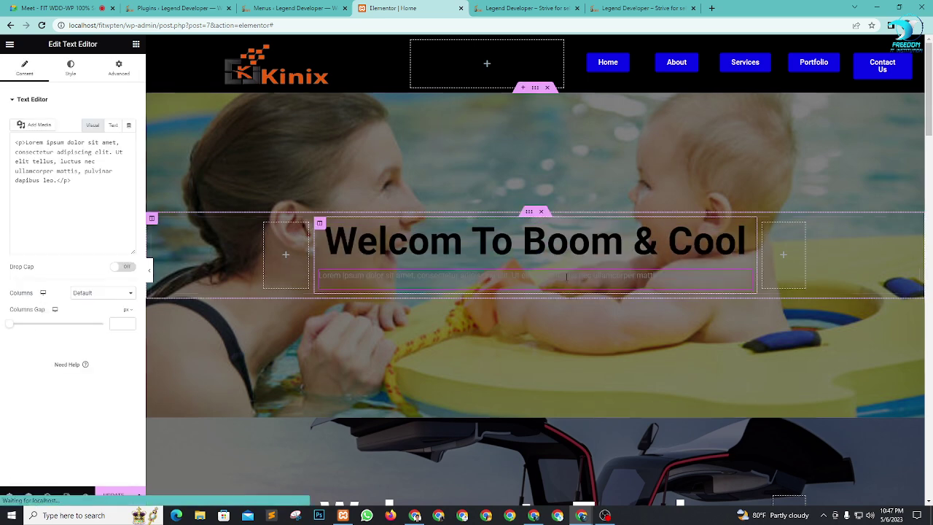
Step: Make the placeholder paragraph white (#FFFFFF), enlarge its font, and centre it
click(69, 73)
click(129, 141)
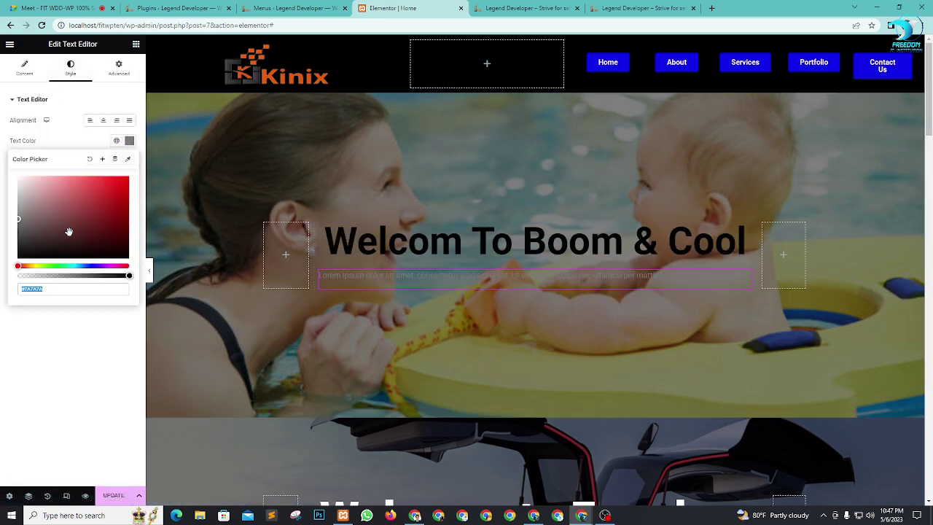
text(#FFFFFF)
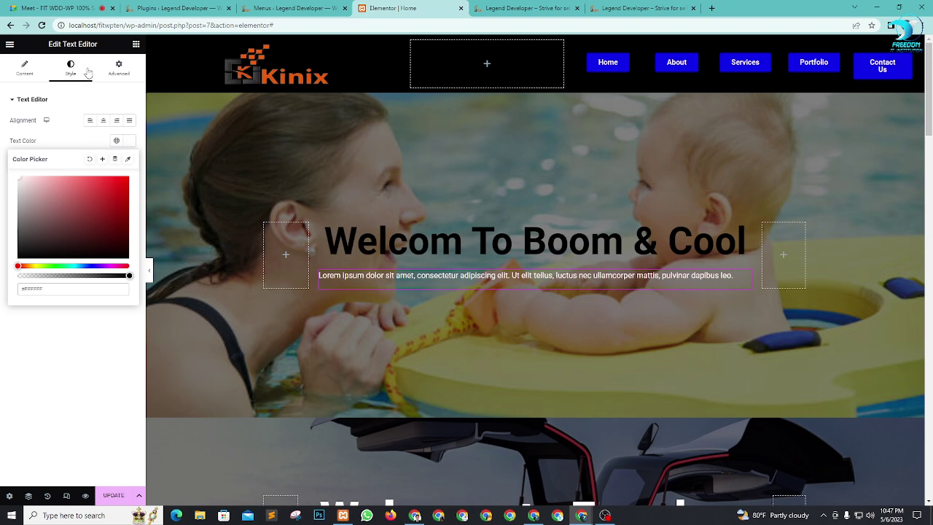
click(129, 141)
click(129, 161)
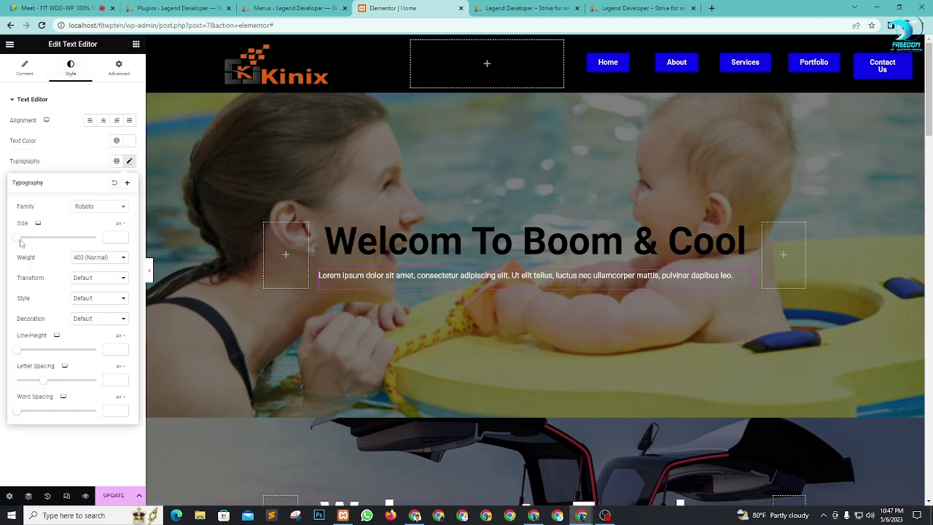
drag(21, 242, 26, 243)
click(102, 121)
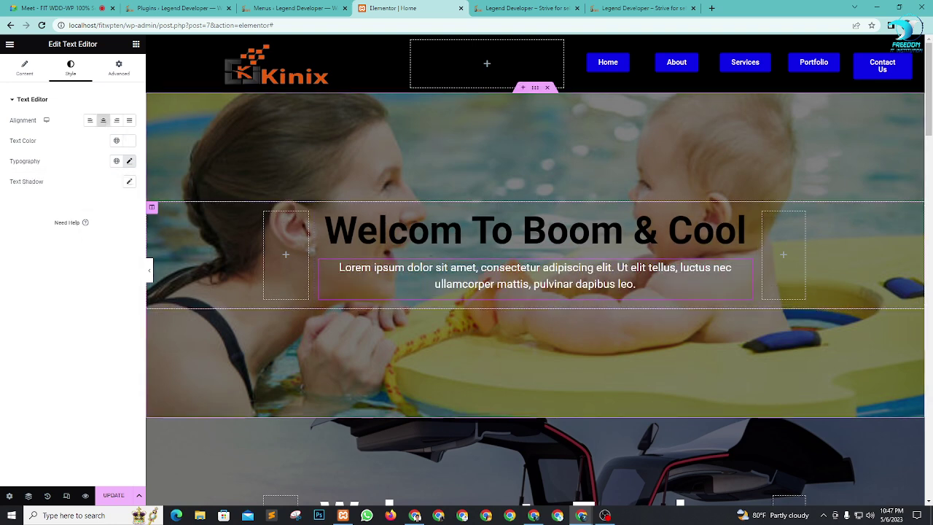
Step: Add a centre-aligned Click here Button widget below the paragraph
click(135, 43)
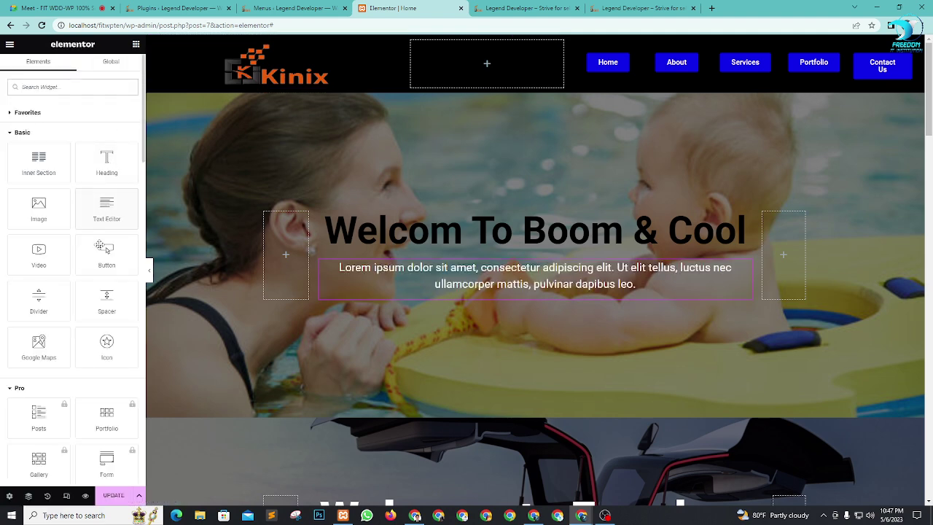
drag(106, 255, 468, 279)
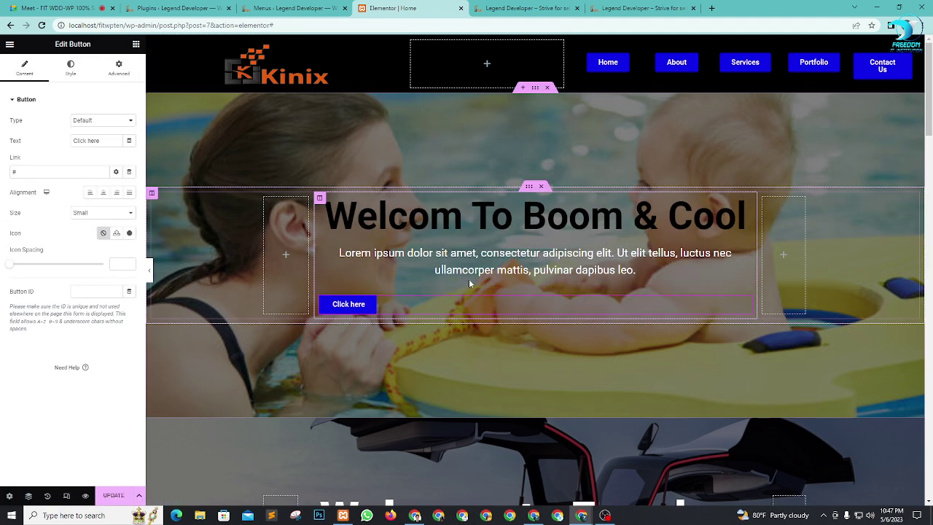
click(103, 194)
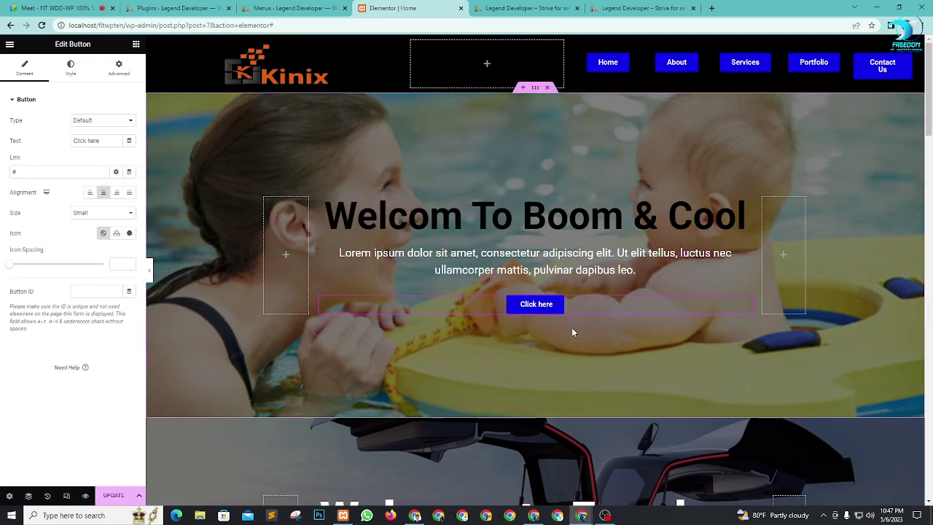
scroll(642, 309, down, 5)
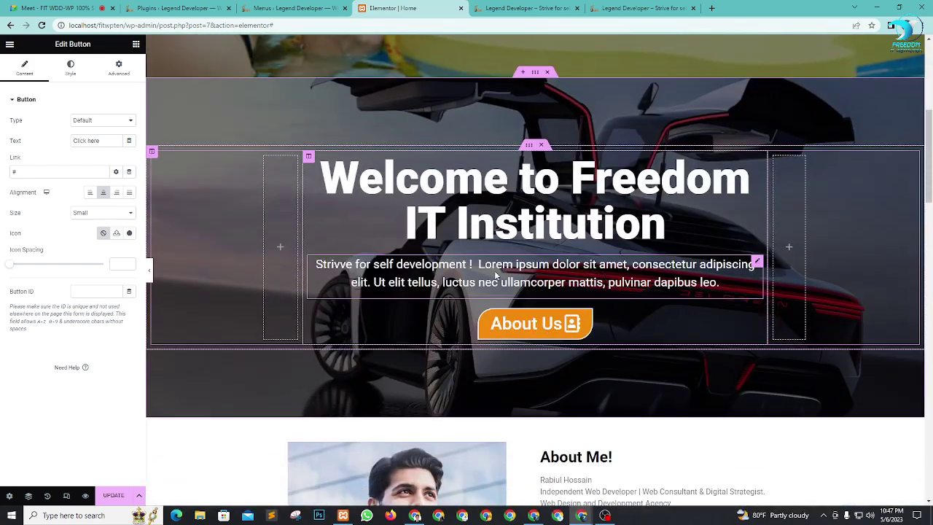
scroll(641, 291, down, 2)
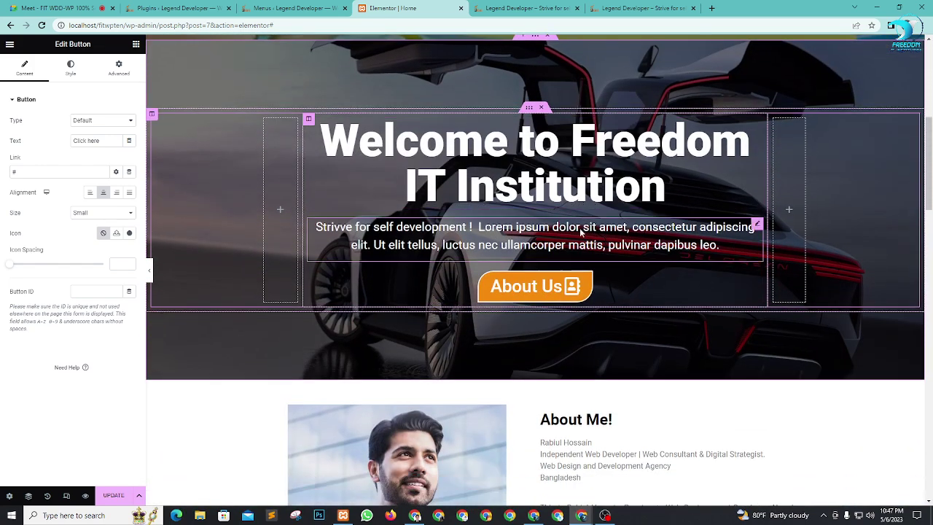
scroll(658, 134, up, 5)
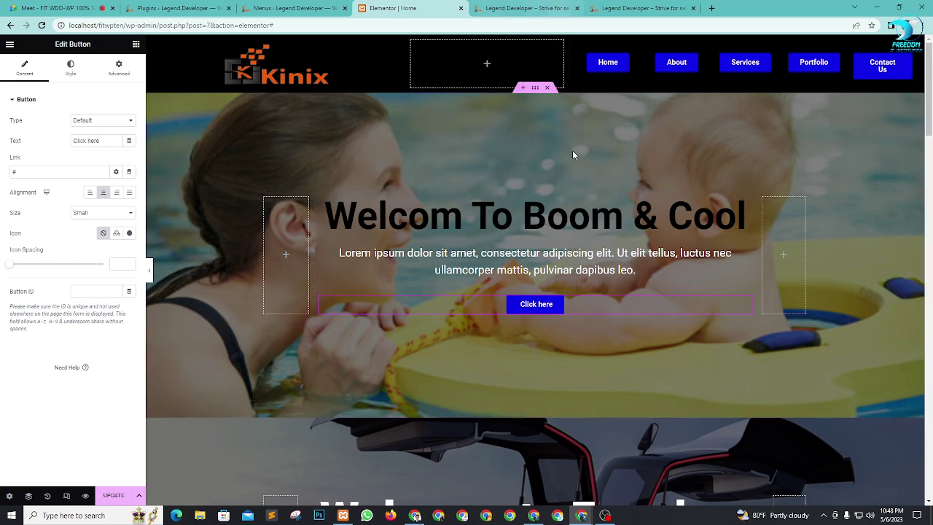
Step: Delete the pool-image section with the new hero, then go to the Google Meet tab
click(547, 88)
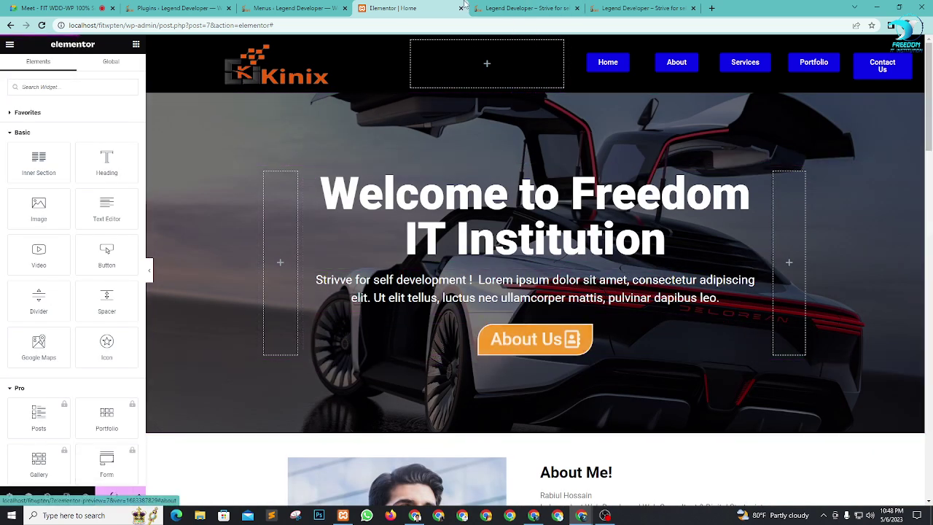
click(94, 5)
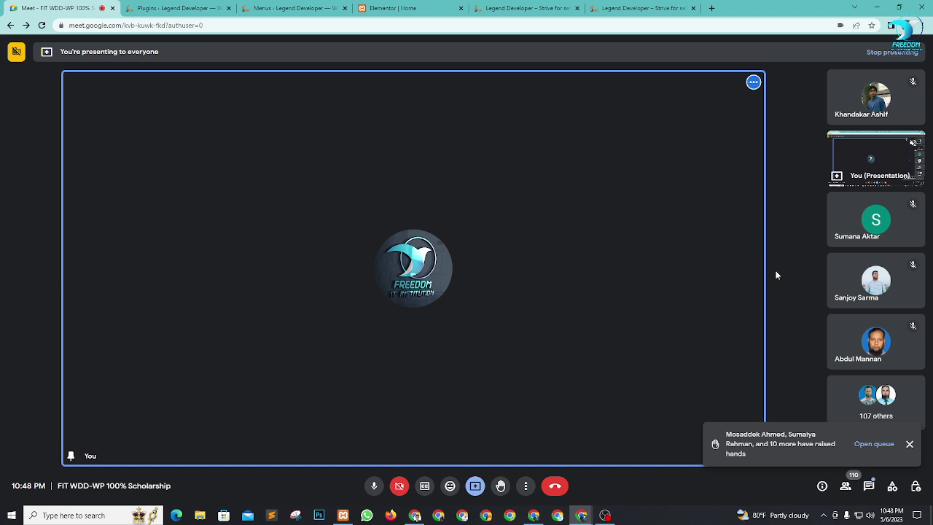
click(422, 7)
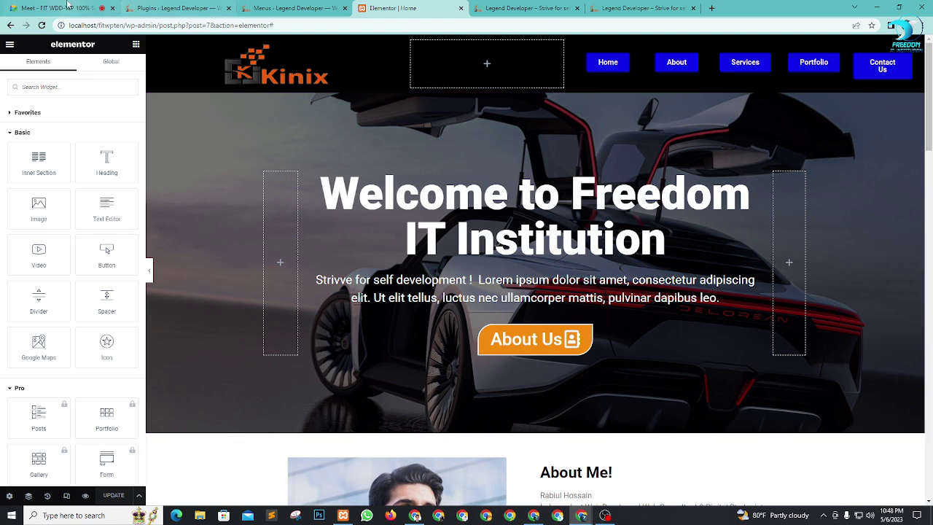
key(ctrl+1)
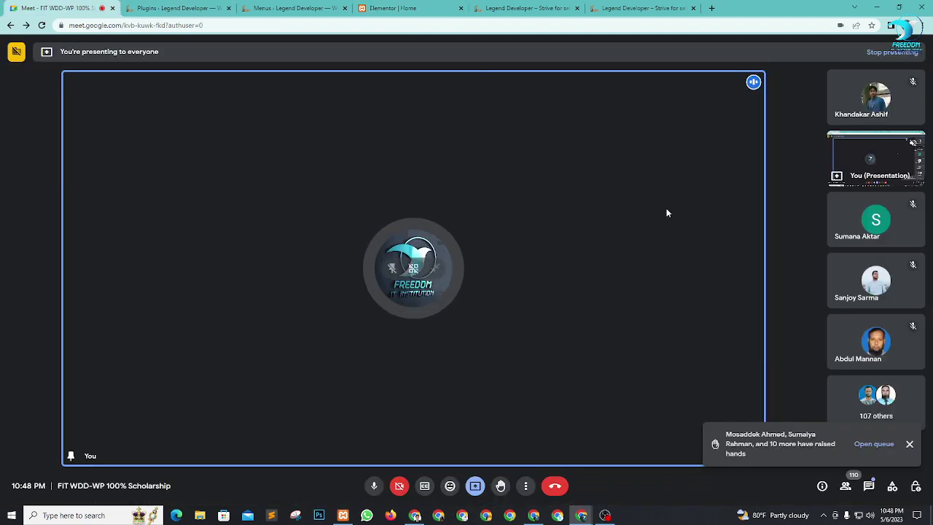
Step: Scroll the Elementor home page down to the Our Services cards, then return to Google Meet
click(468, 6)
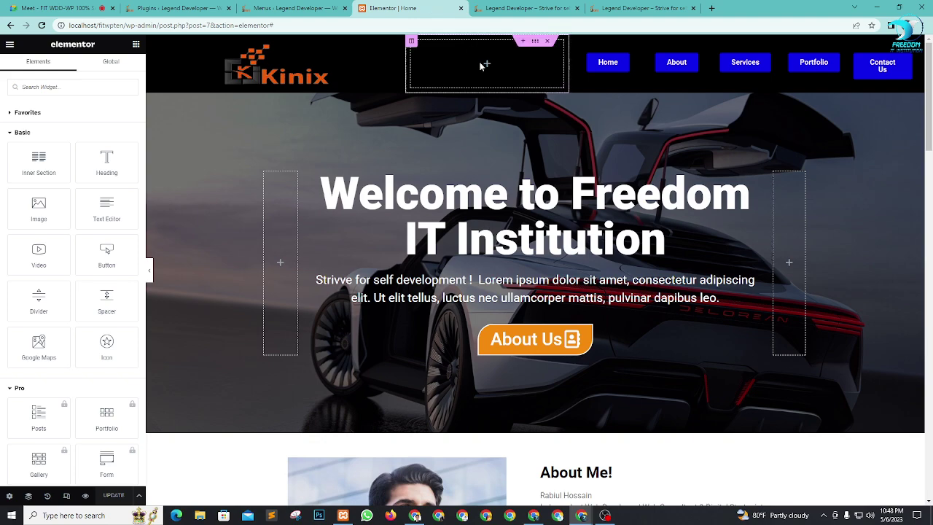
scroll(735, 250, down, 2)
scroll(735, 250, down, 5)
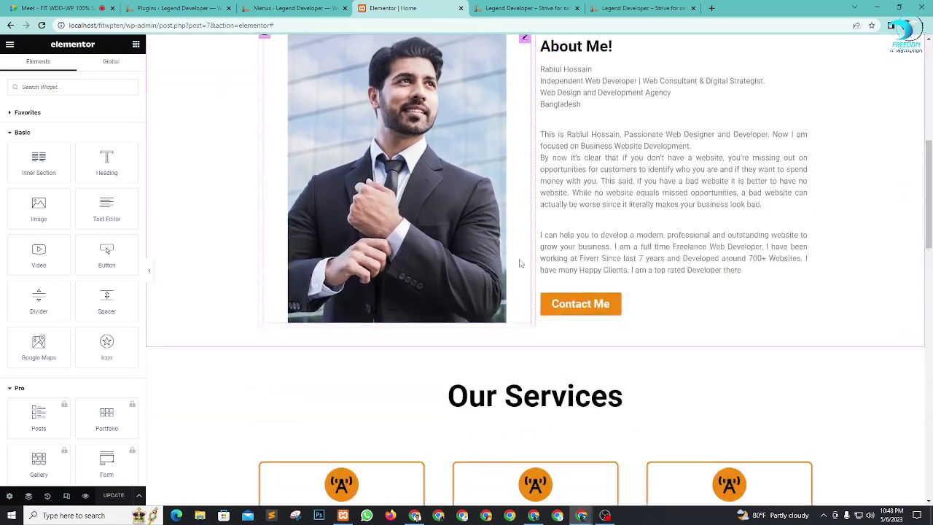
scroll(723, 240, up, 2)
scroll(723, 241, up, 5)
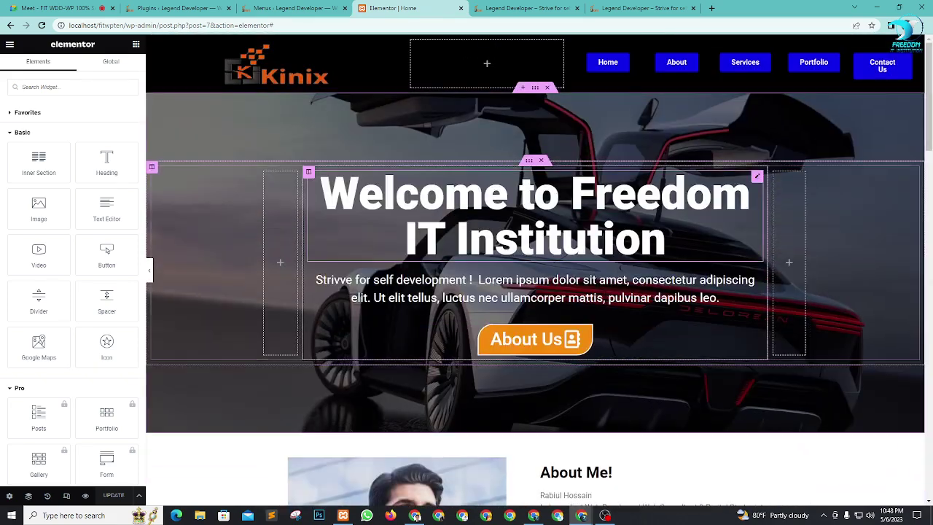
scroll(723, 242, down, 1)
scroll(723, 242, up, 1)
scroll(729, 340, up, 1)
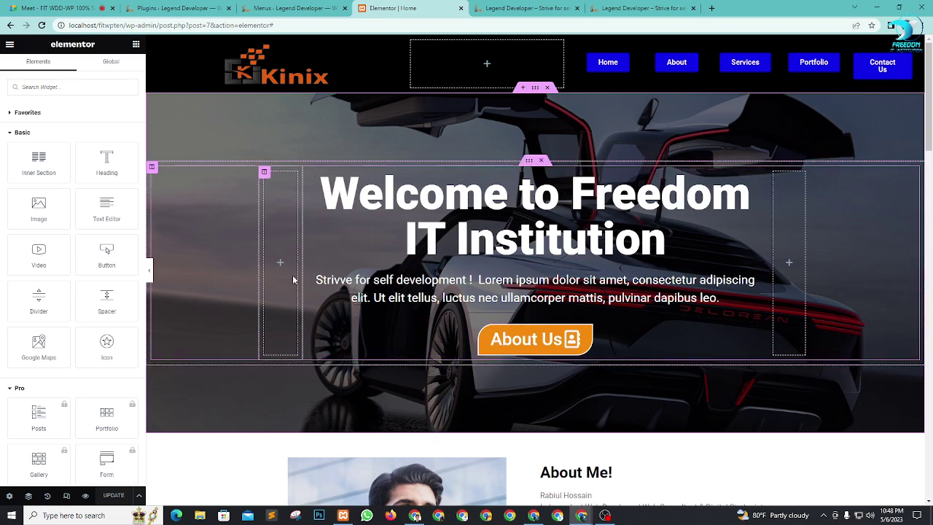
scroll(700, 357, down, 5)
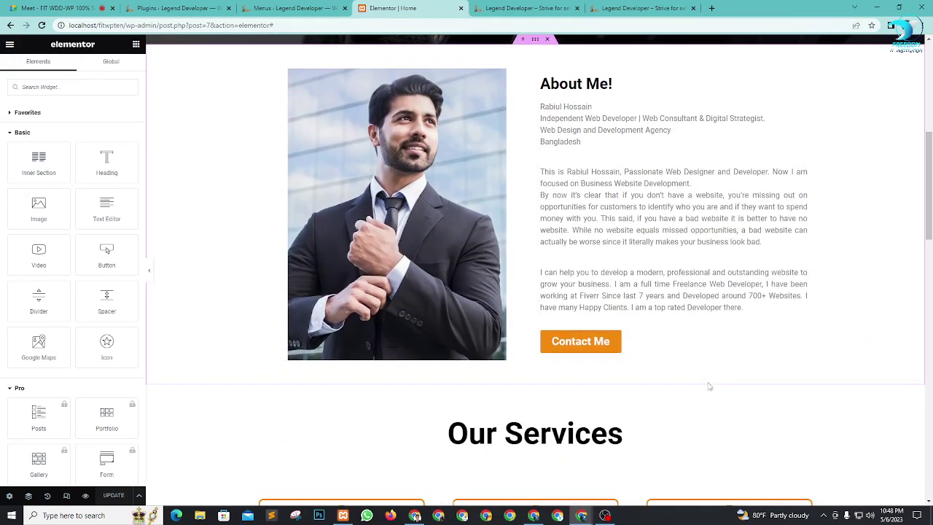
scroll(712, 355, down, 3)
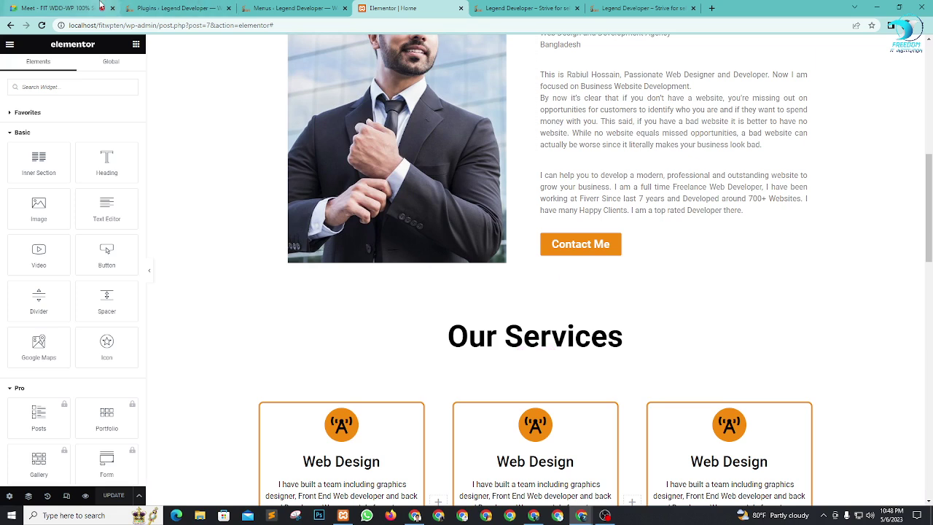
click(59, 8)
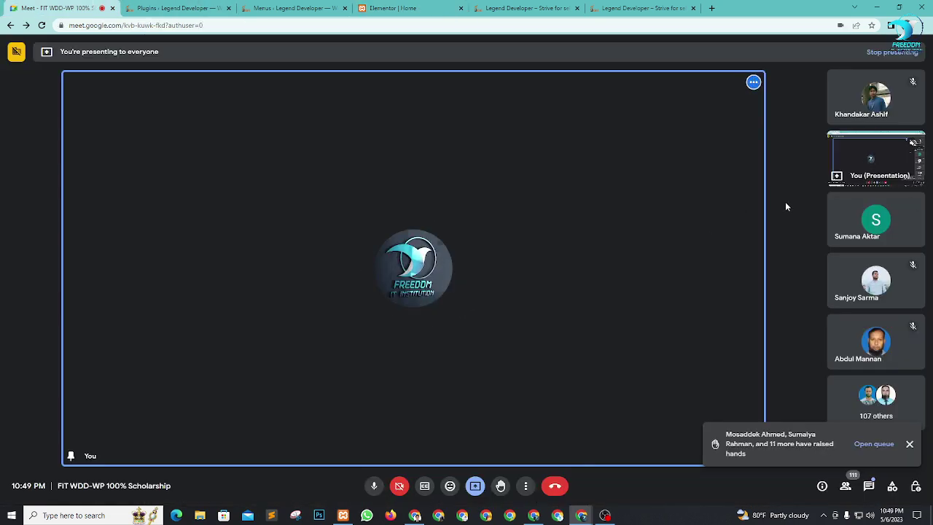
Step: Return to the Elementor Home editor scrolled to the Kinix header at the top
click(397, 8)
scroll(474, 58, up, 6)
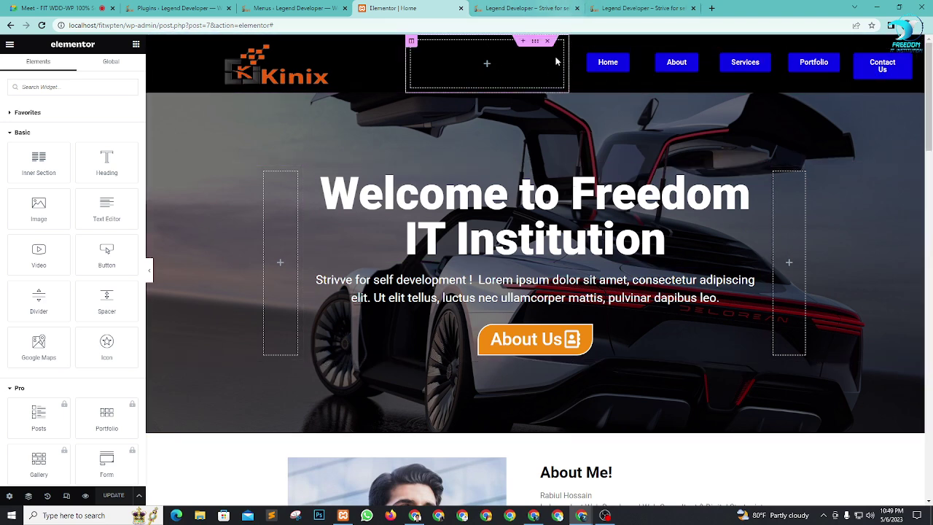
Step: Insert an empty section above the car hero, check the live preview, and open its structure choices
click(522, 89)
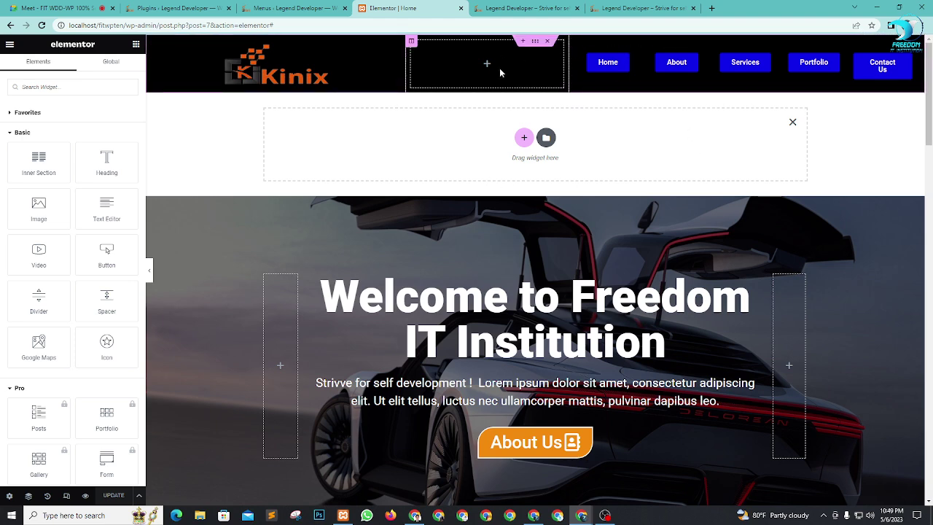
click(510, 8)
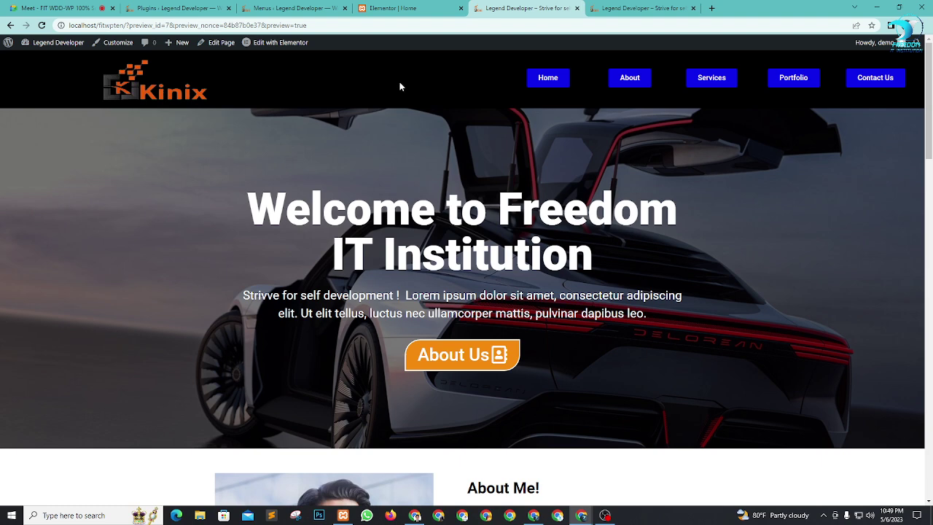
click(403, 8)
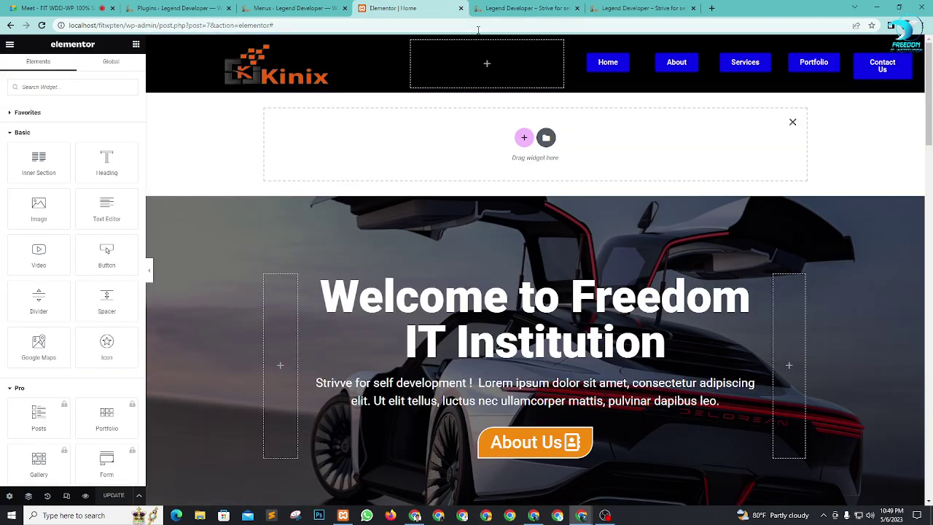
click(515, 8)
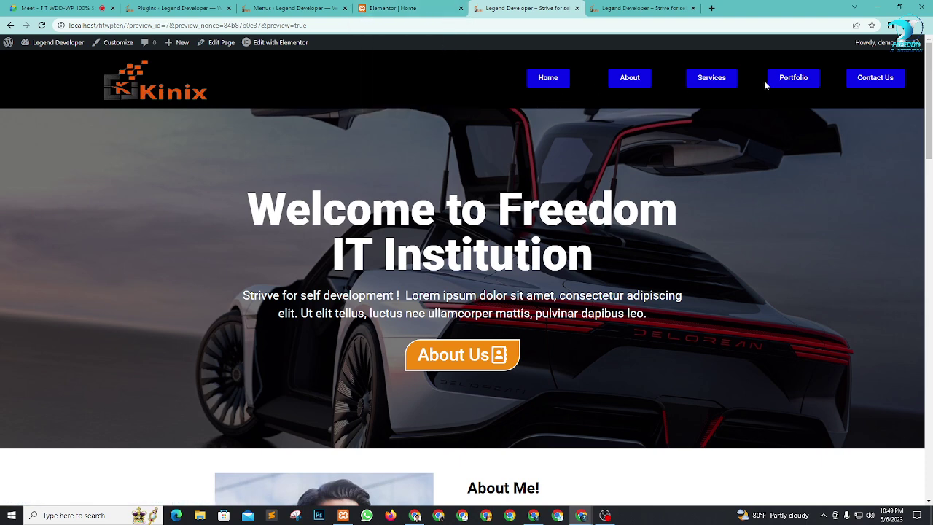
click(401, 6)
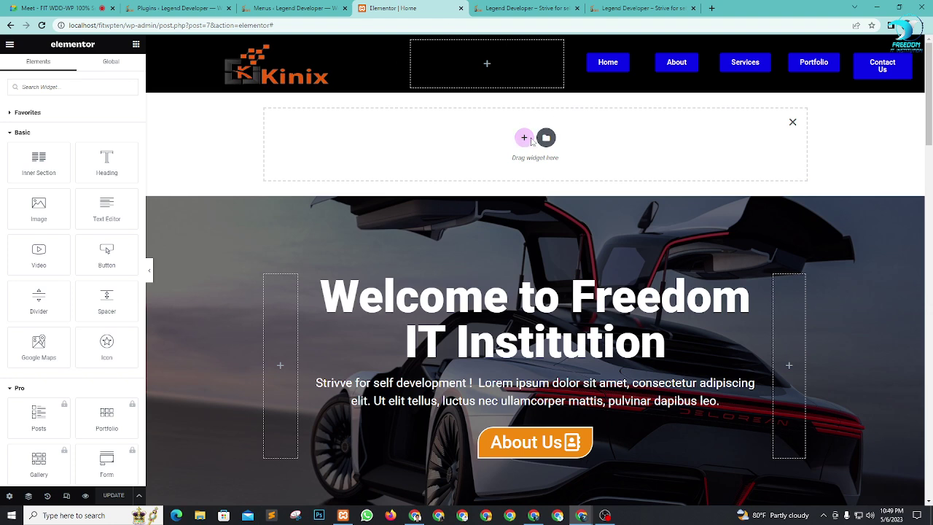
click(530, 139)
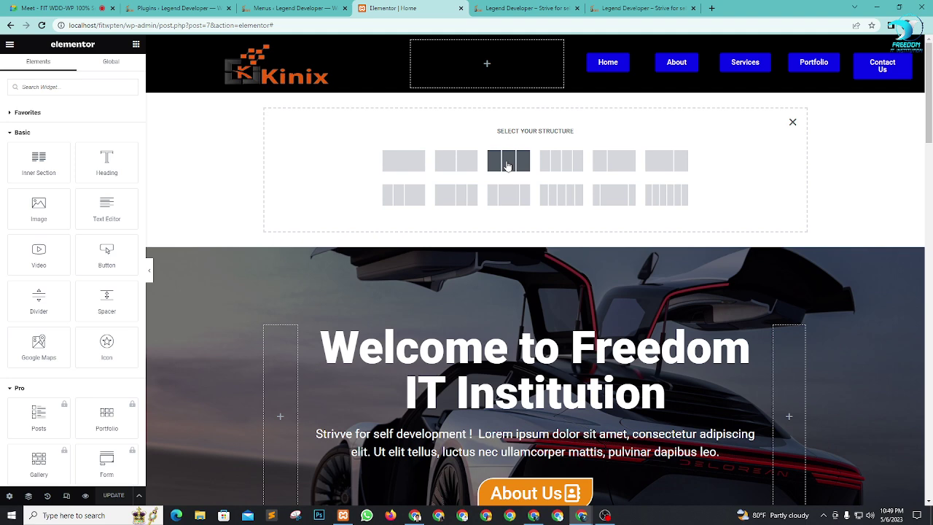
Step: Glance at the Meet call and the live Kinix preview, then come back to the editor
click(69, 5)
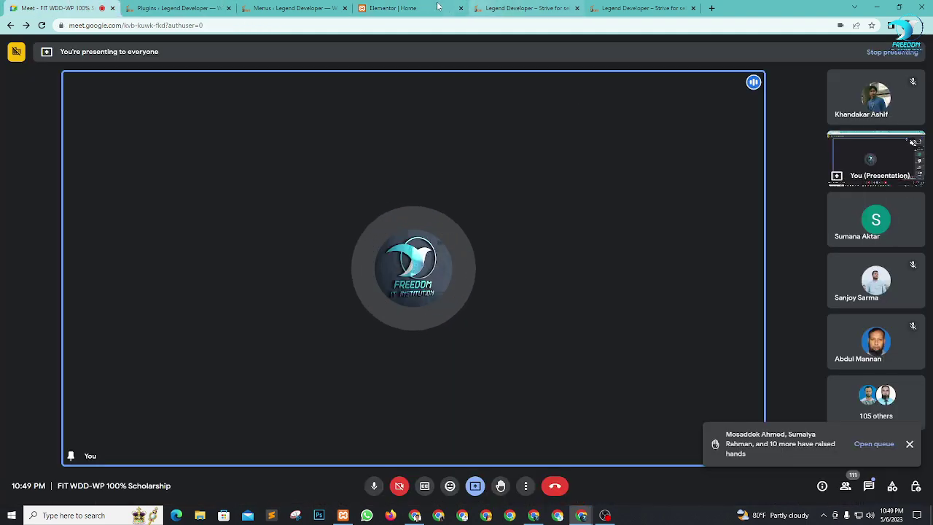
click(514, 8)
scroll(462, 338, down, 3)
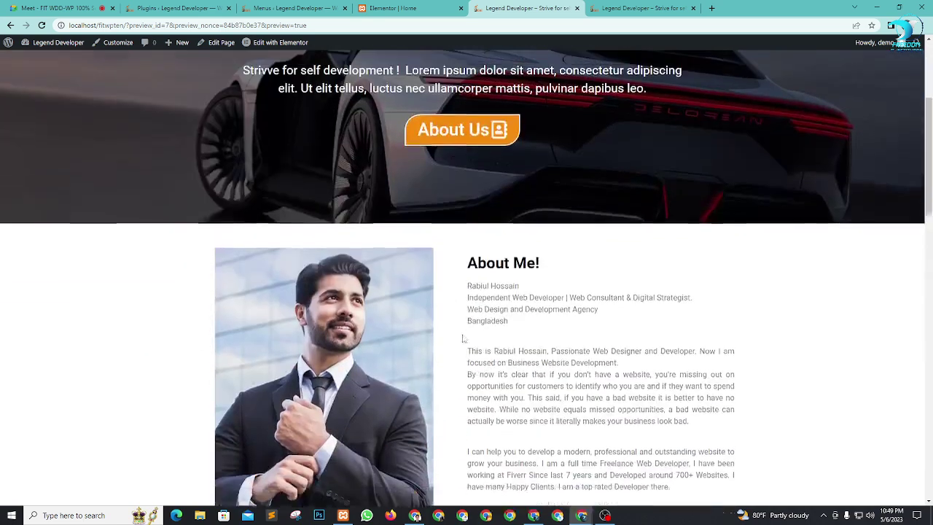
scroll(462, 337, up, 3)
click(420, 7)
scroll(412, 315, down, 1)
Step: Insert a three-column section above the hero with Full Width content width
scroll(412, 316, down, 3)
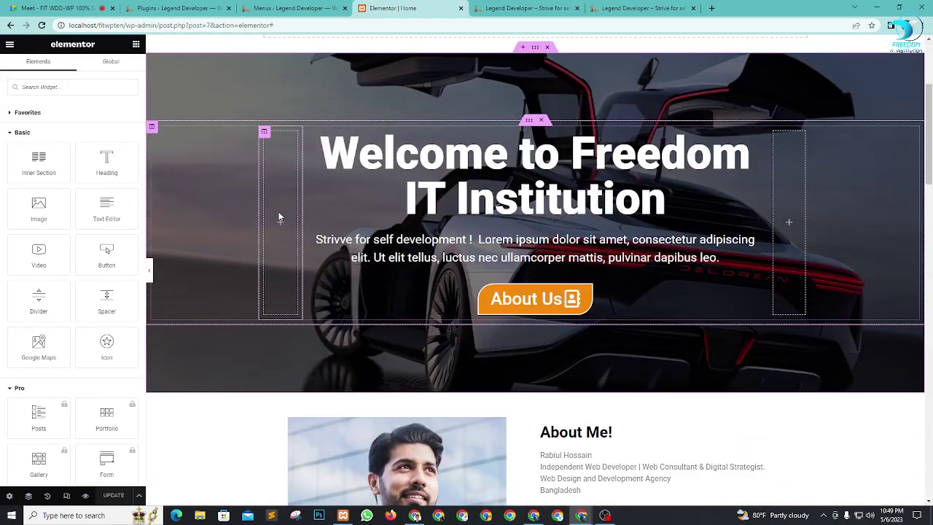
scroll(456, 158, up, 3)
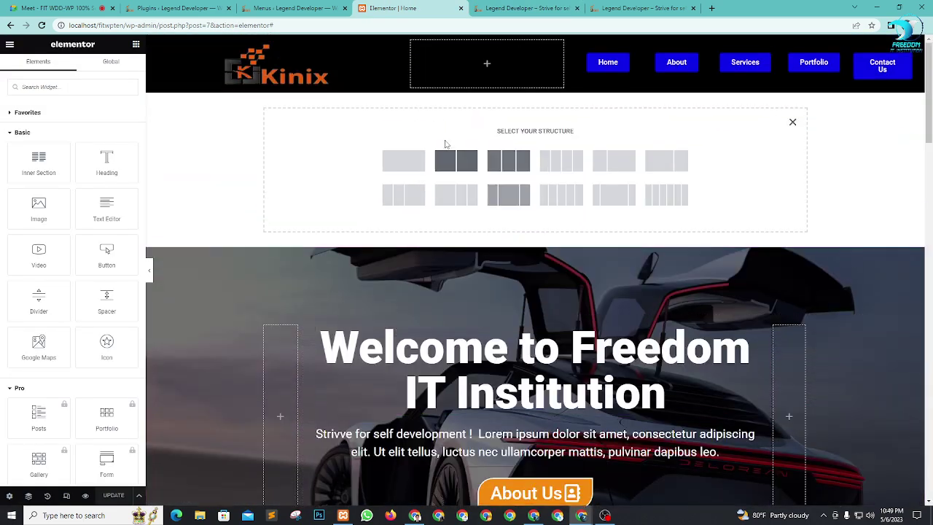
click(793, 123)
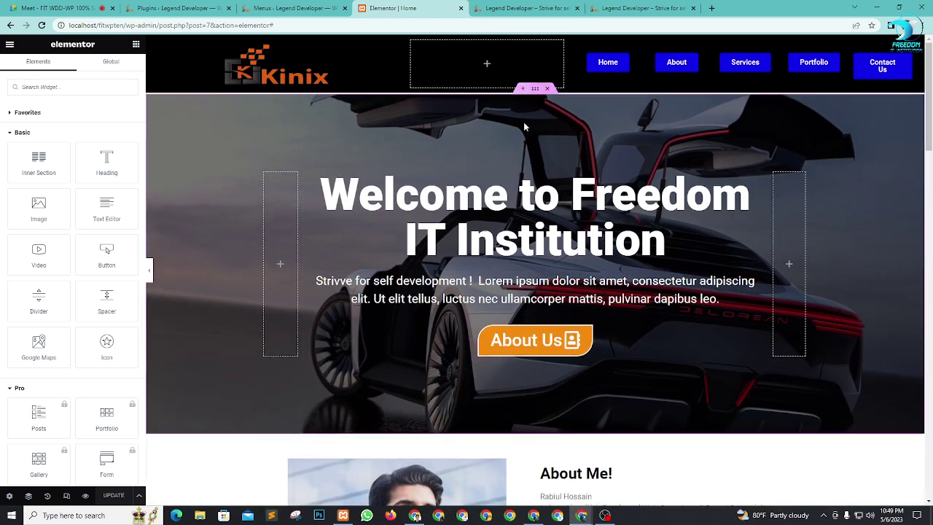
click(523, 87)
click(524, 140)
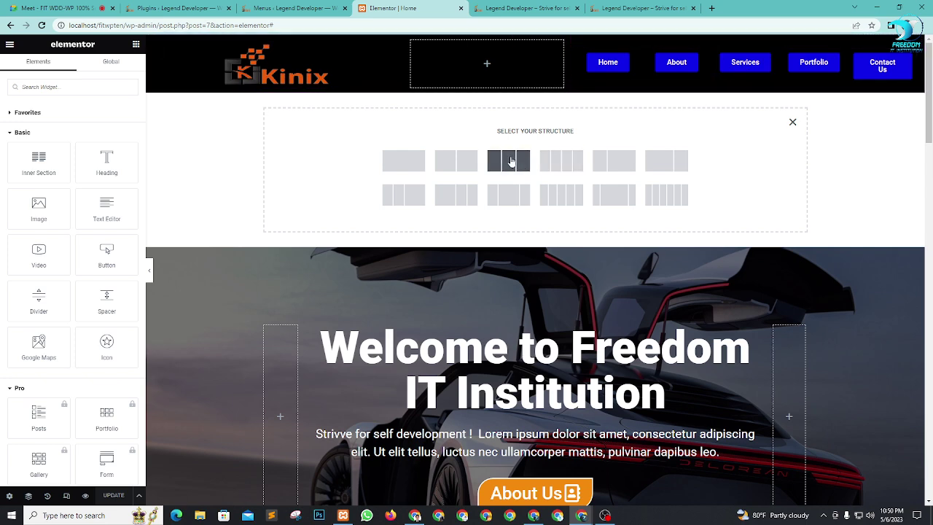
click(507, 159)
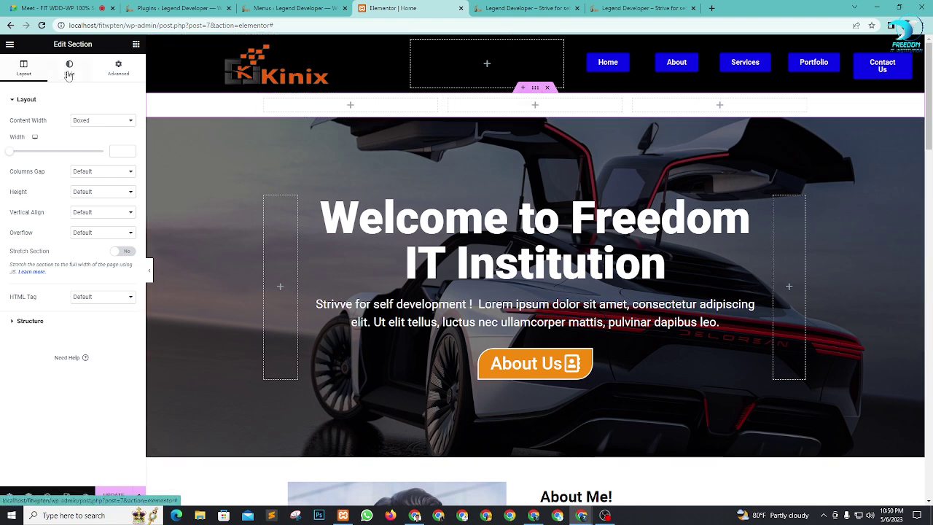
click(91, 121)
click(87, 137)
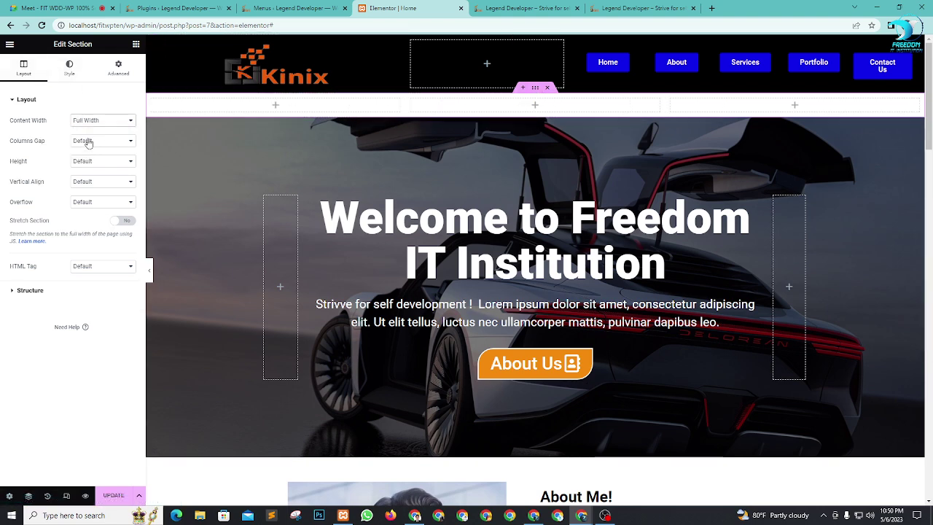
click(137, 45)
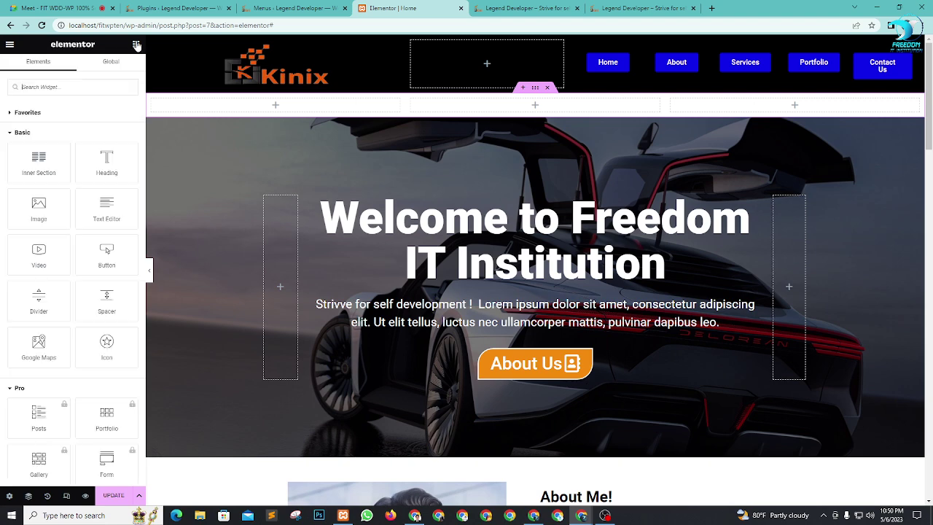
Step: Give the new section a Classic background using the orange Secondary global colour
click(535, 88)
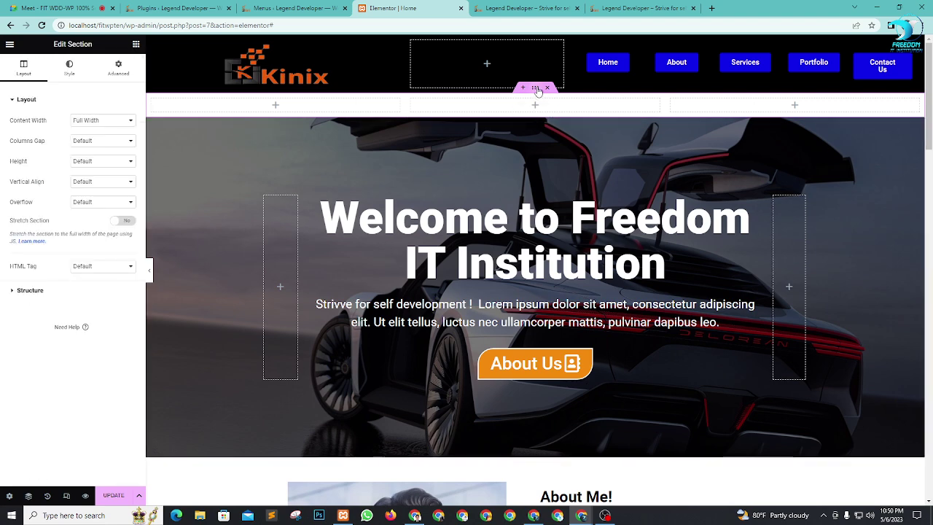
click(67, 71)
click(91, 142)
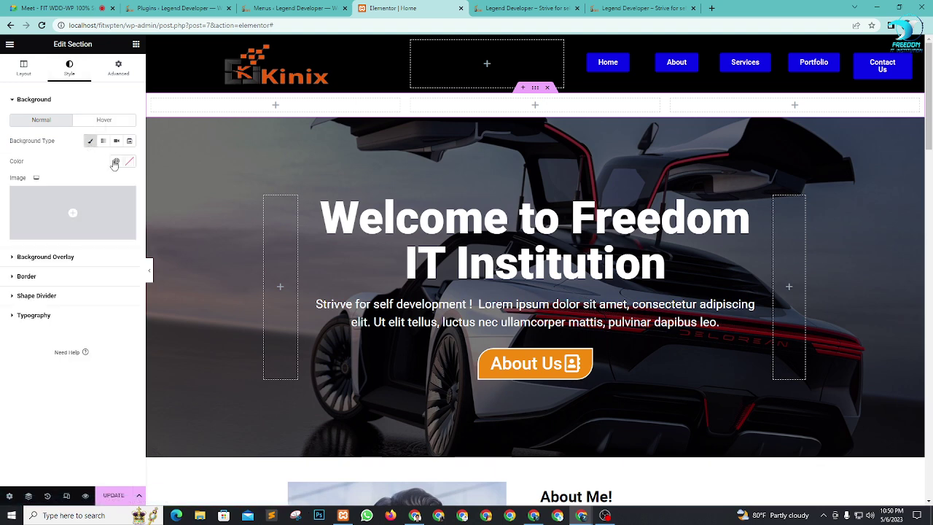
click(115, 161)
click(44, 224)
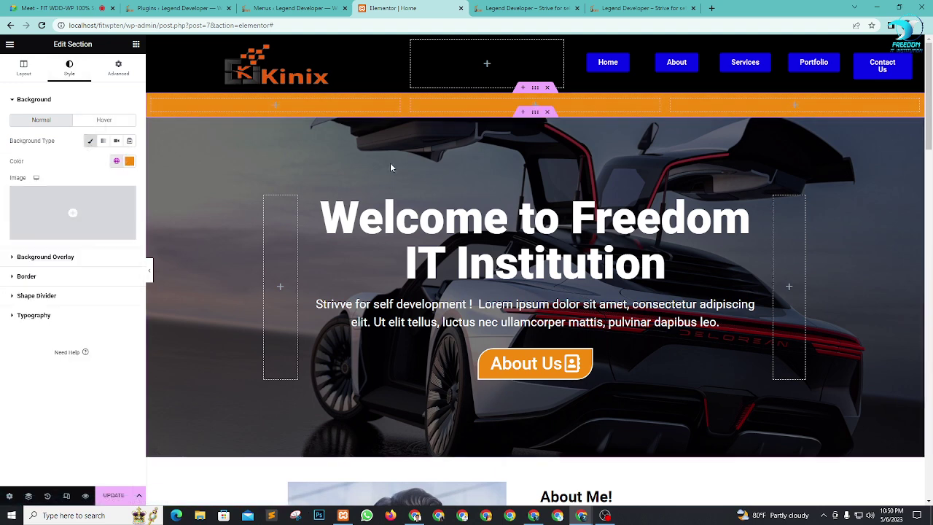
click(135, 45)
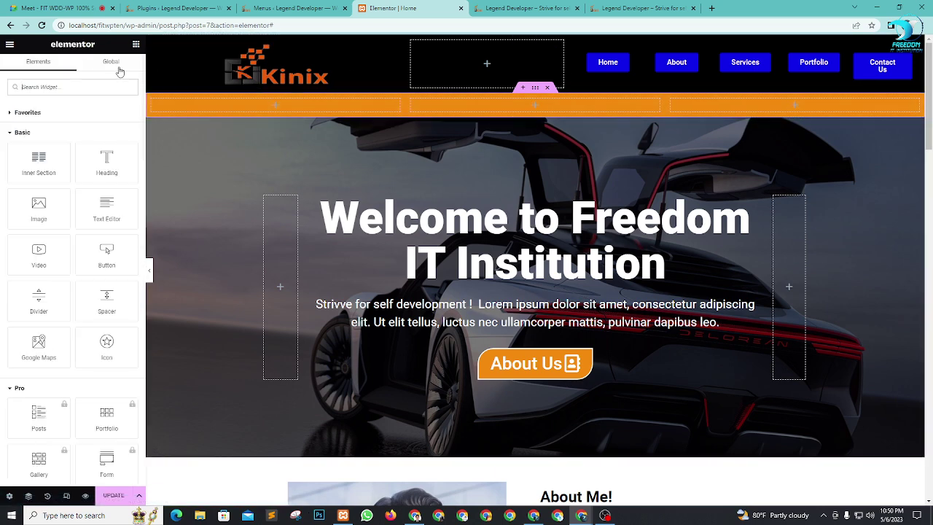
Step: Place the Kinix logo image in the first orange column and narrow the middle column
drag(38, 208, 296, 105)
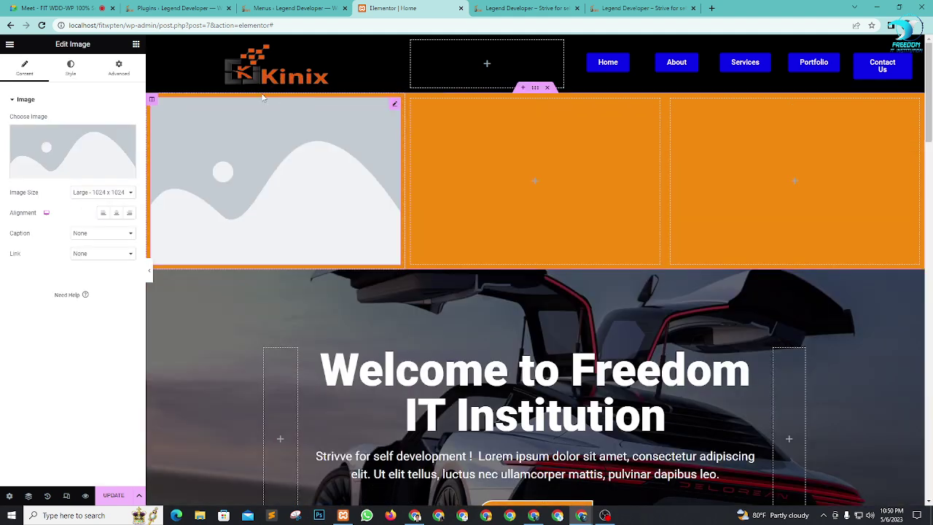
click(54, 149)
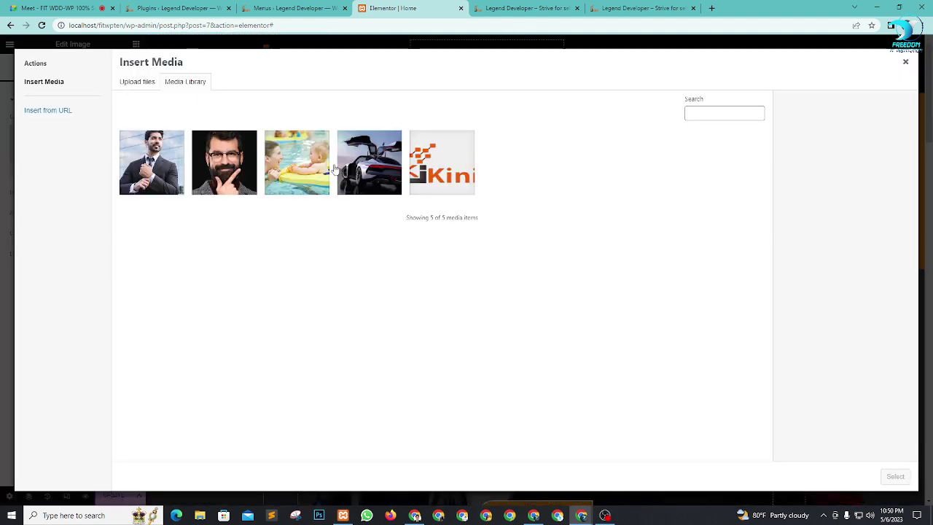
click(455, 172)
click(895, 476)
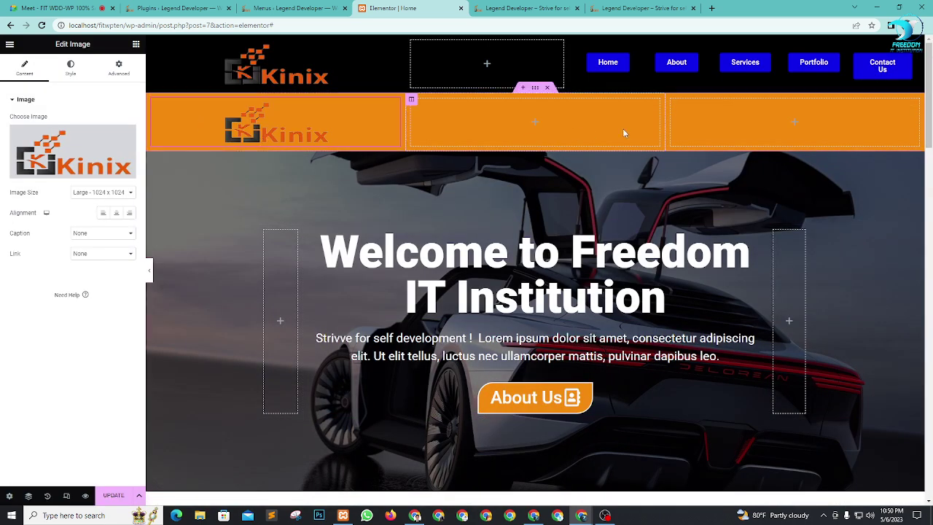
drag(666, 120, 570, 122)
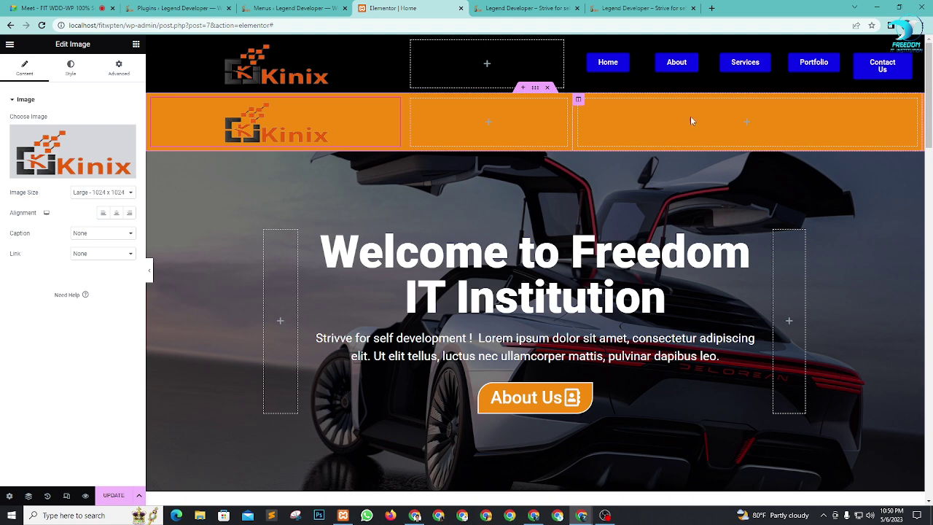
Step: Add a Click here button to the right orange column and duplicate its column twice
click(135, 44)
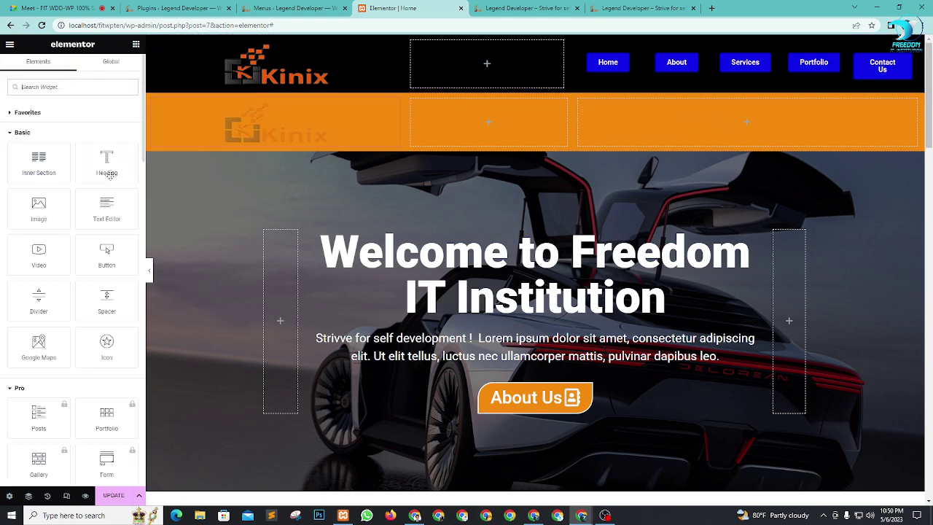
drag(106, 255, 739, 124)
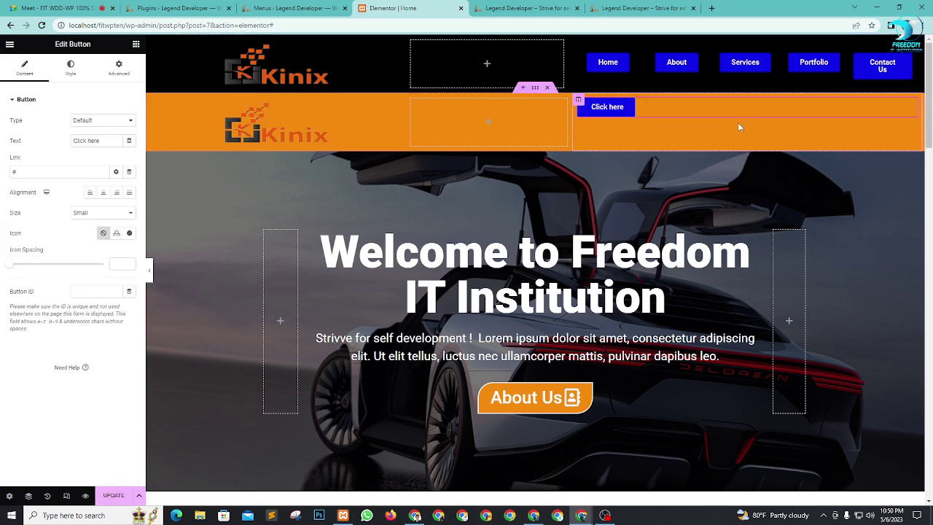
right_click(581, 105)
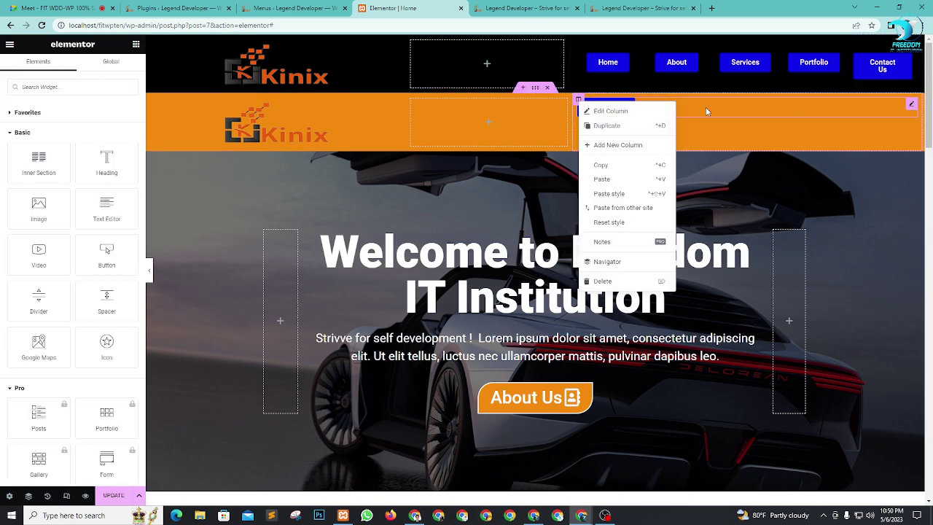
click(588, 126)
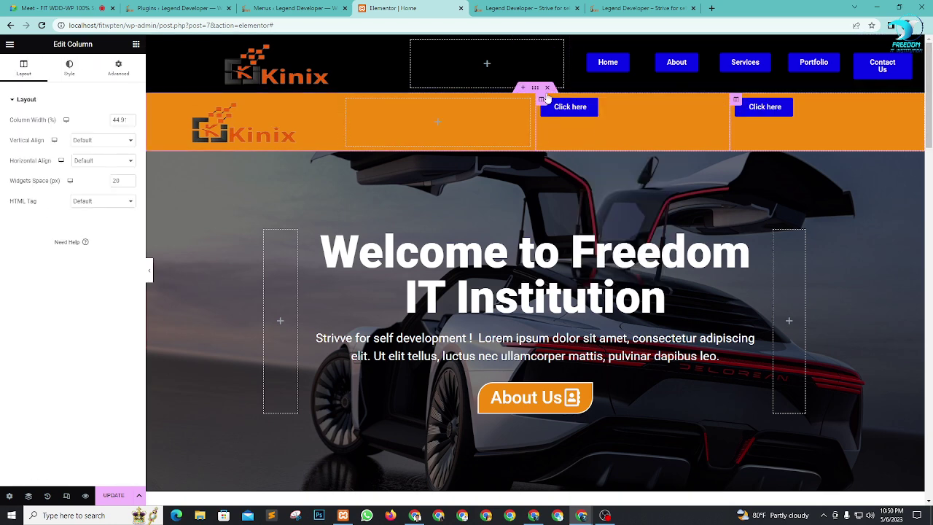
right_click(542, 103)
click(549, 124)
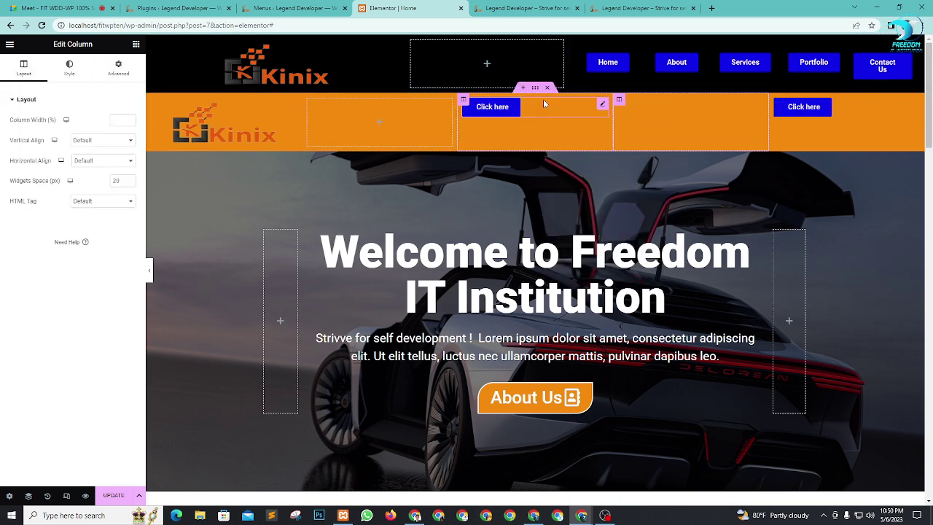
Step: Delete the two duplicated button columns and the remaining Click here button
right_click(617, 100)
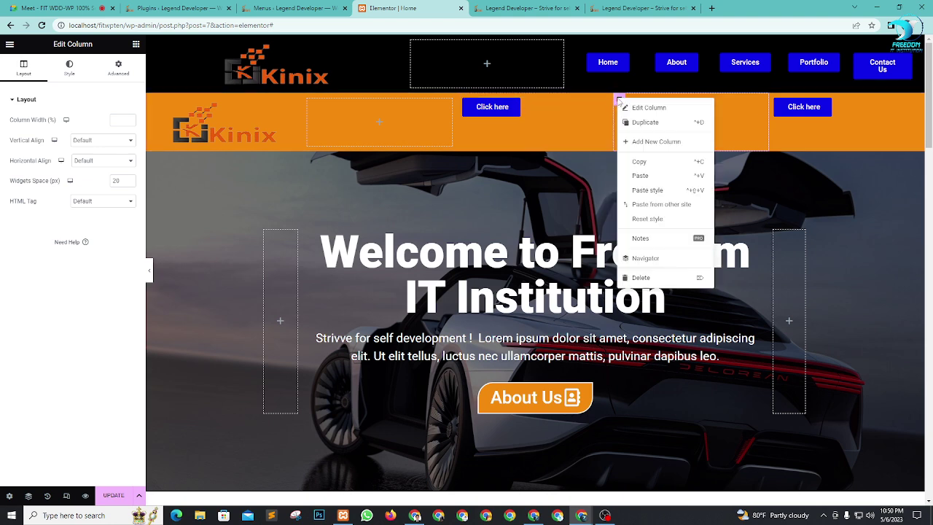
click(642, 277)
right_click(543, 101)
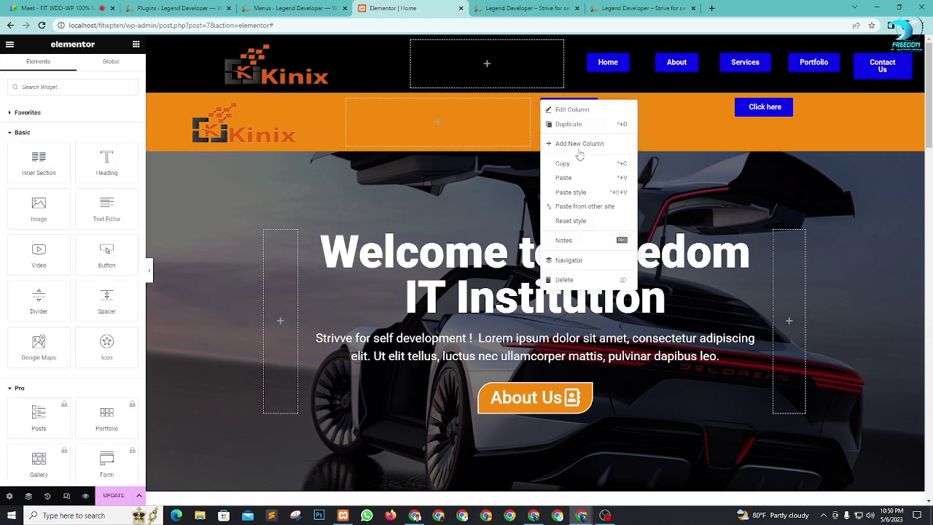
click(567, 280)
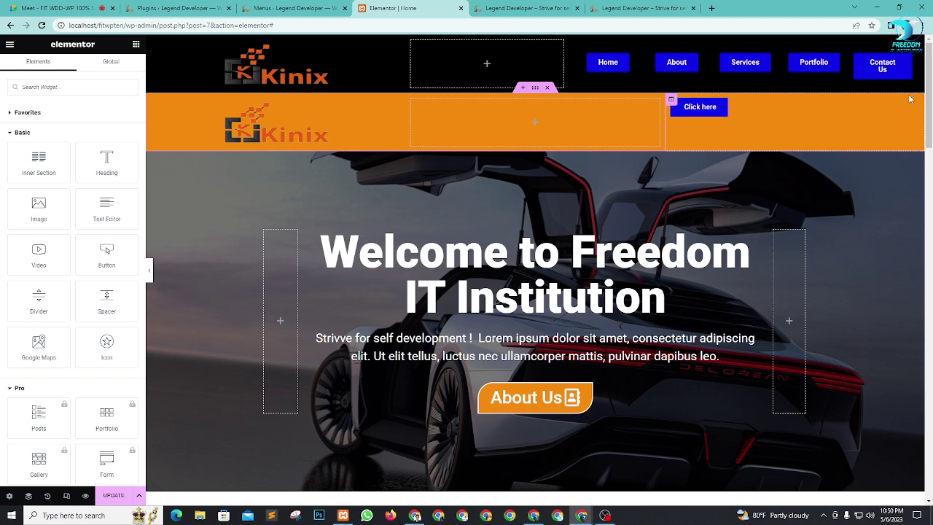
click(914, 106)
key(Delete)
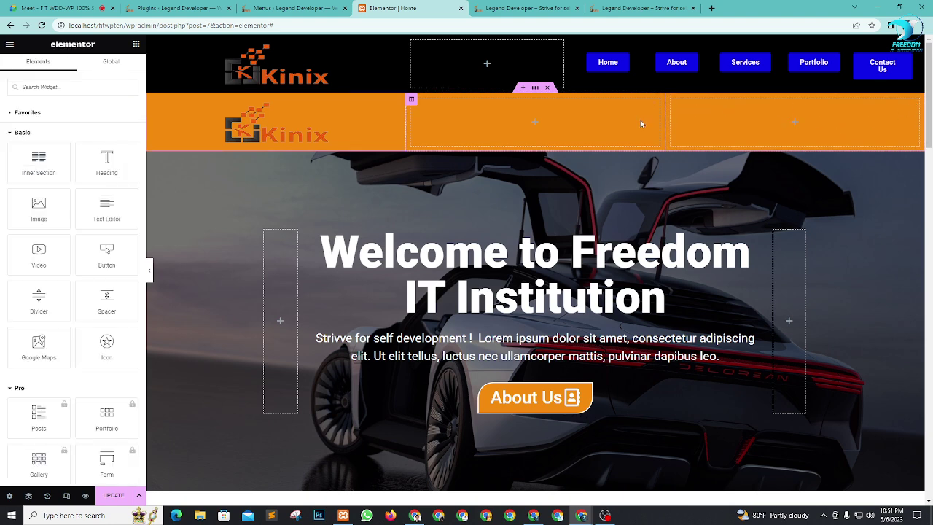
Step: Narrow the middle orange column and put an Inner Section duplicated to five columns in the right column
drag(664, 122, 573, 121)
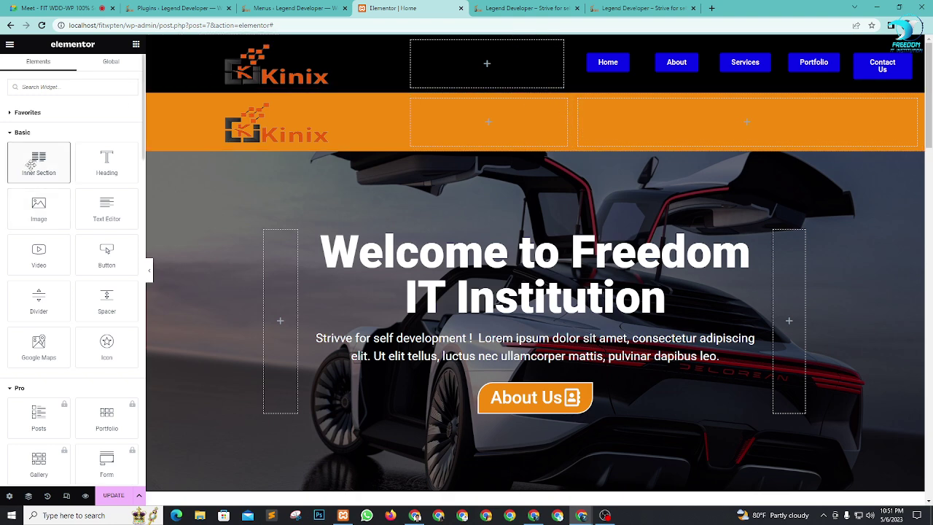
drag(31, 165, 791, 124)
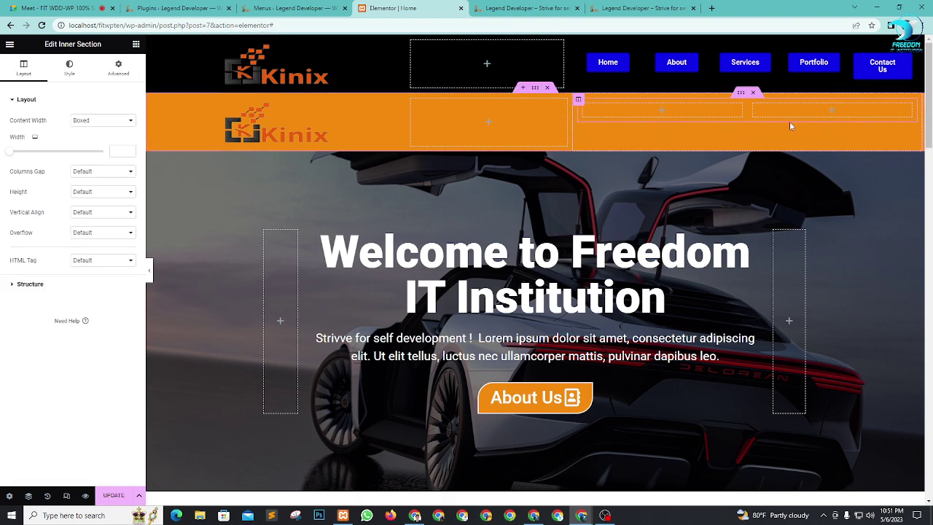
right_click(583, 108)
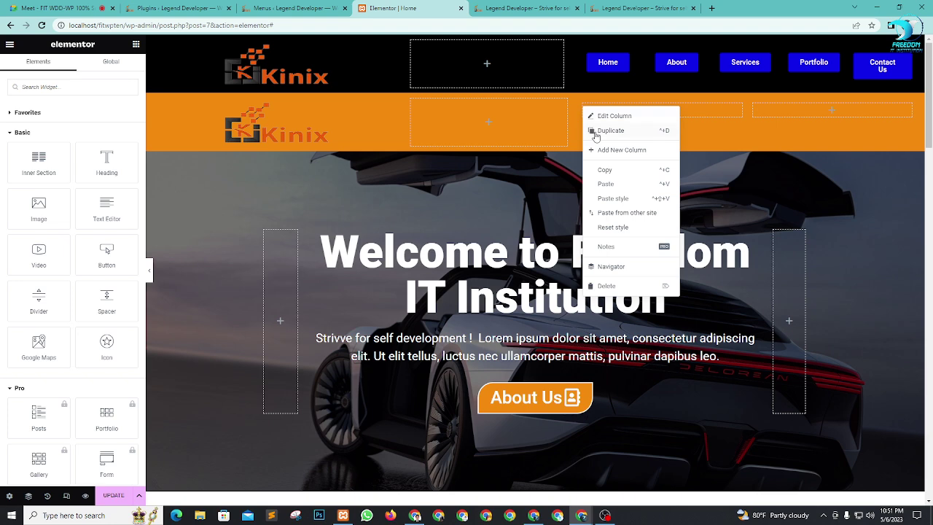
click(596, 133)
right_click(586, 107)
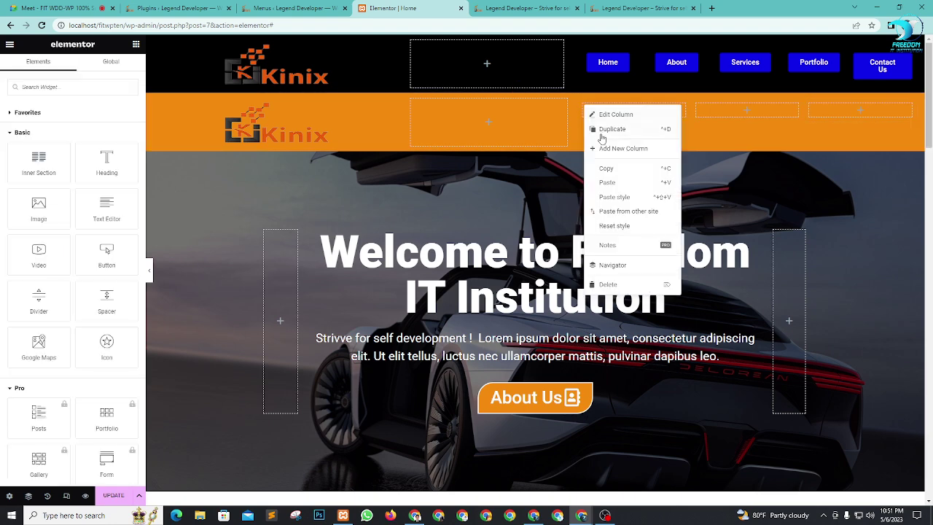
click(650, 148)
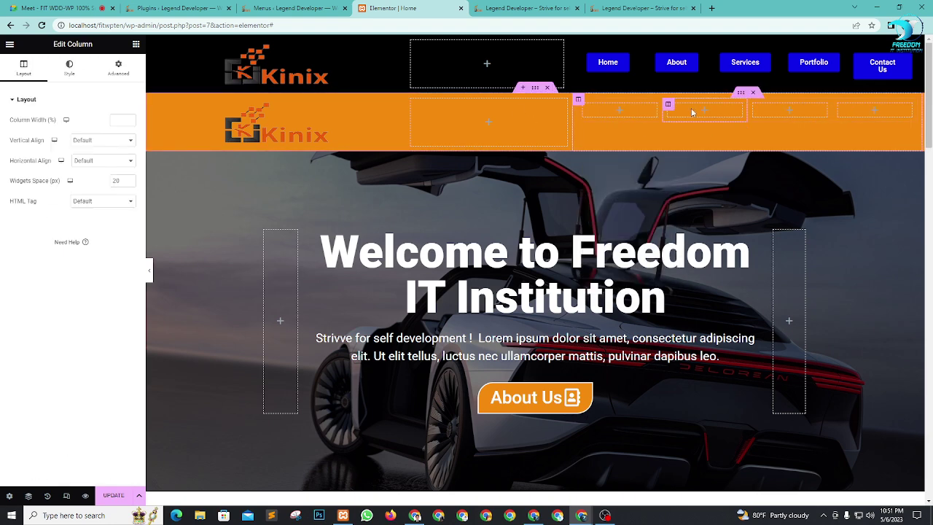
right_click(585, 107)
click(597, 129)
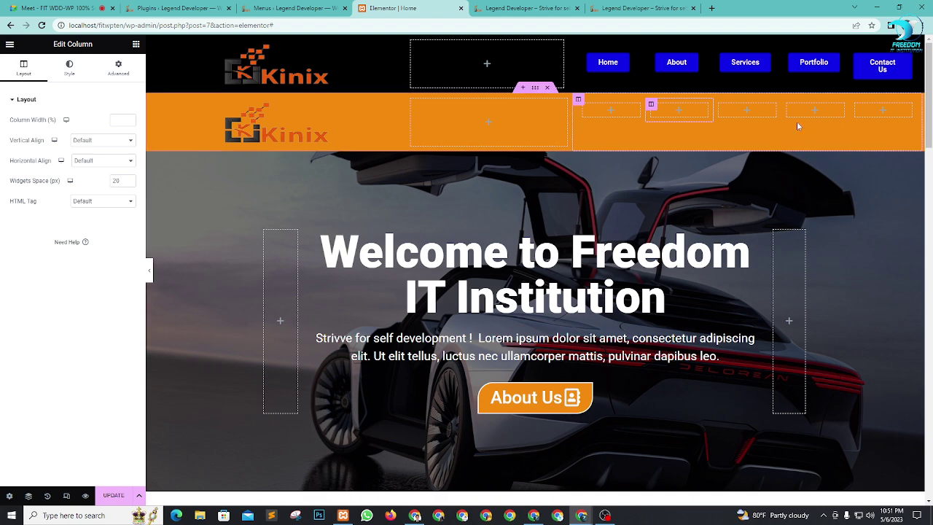
Step: Add a Click here button to a nested column and duplicate it into five blue buttons
click(135, 46)
drag(106, 252, 694, 119)
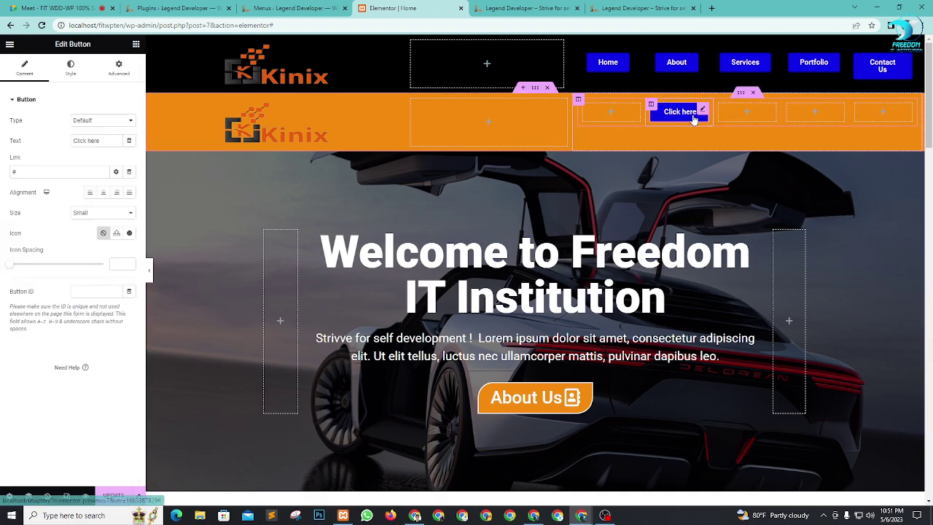
right_click(651, 106)
click(677, 128)
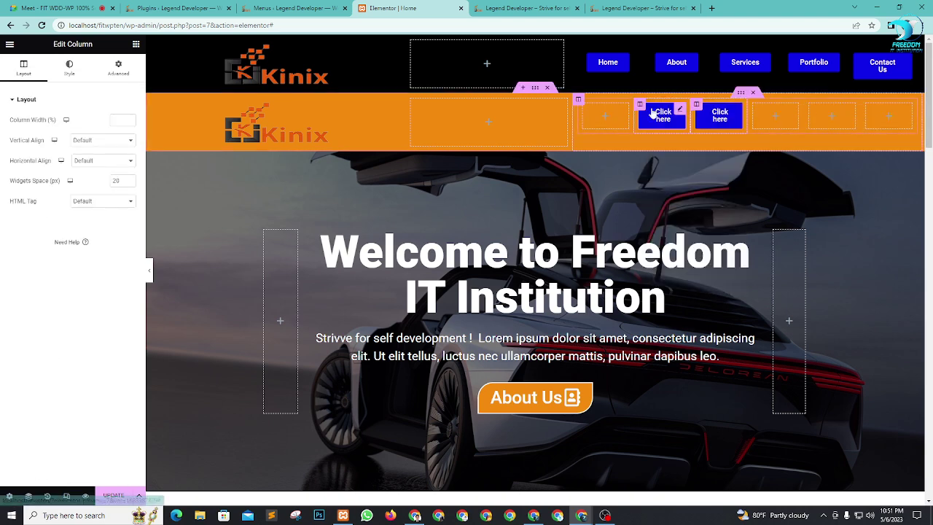
right_click(639, 107)
click(666, 129)
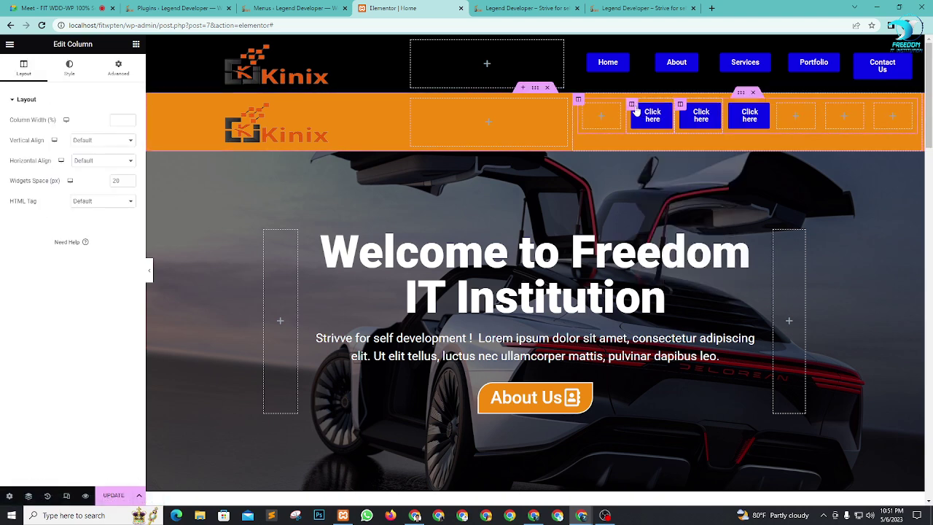
right_click(637, 108)
click(679, 136)
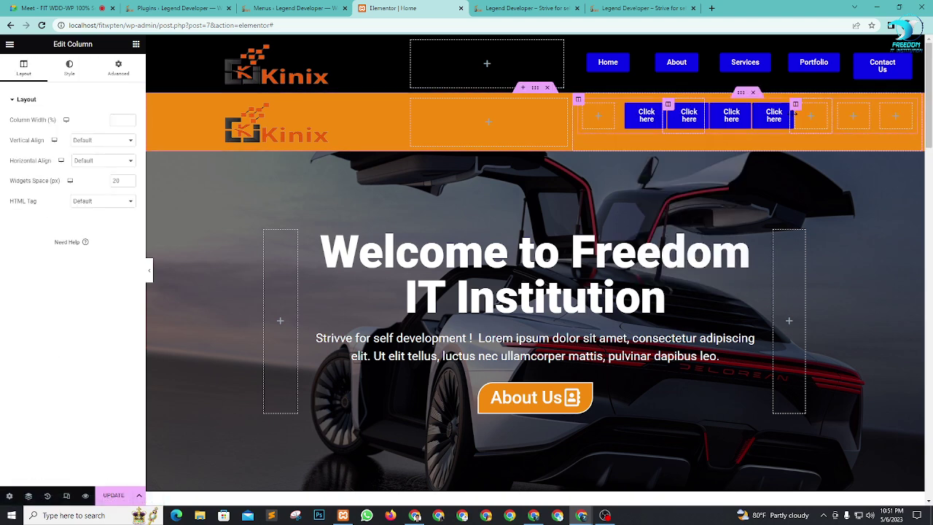
right_click(758, 107)
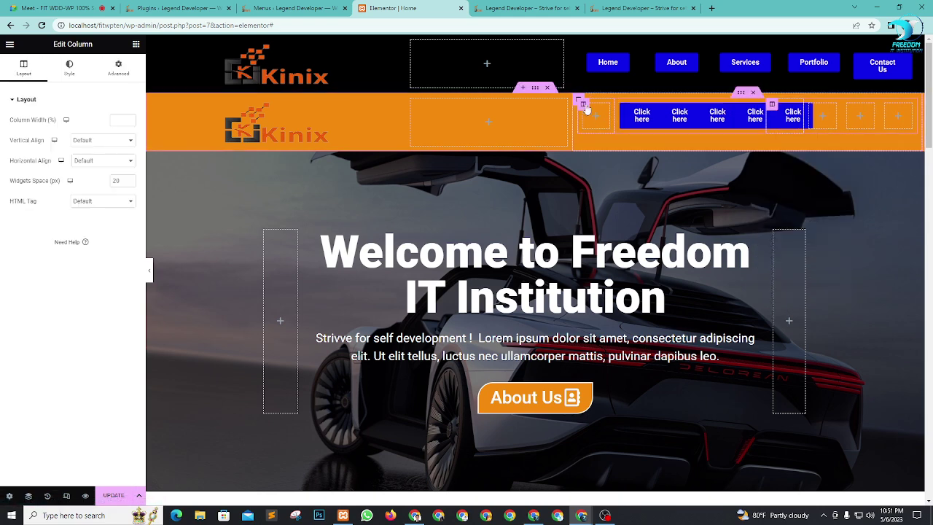
Step: Move the empty nested column after the buttons and delete the three leftover empty columns
drag(586, 108, 803, 107)
click(797, 107)
key(Delete)
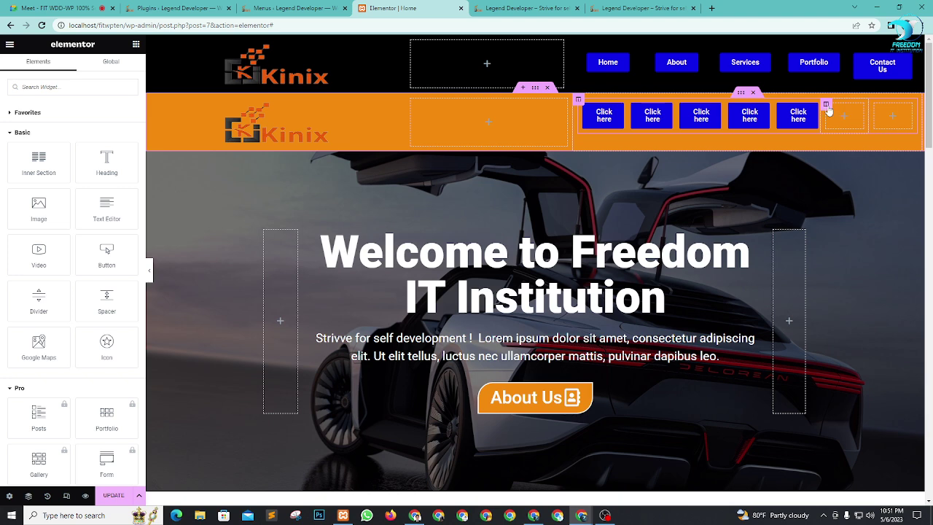
click(827, 108)
key(Delete)
click(869, 110)
key(Delete)
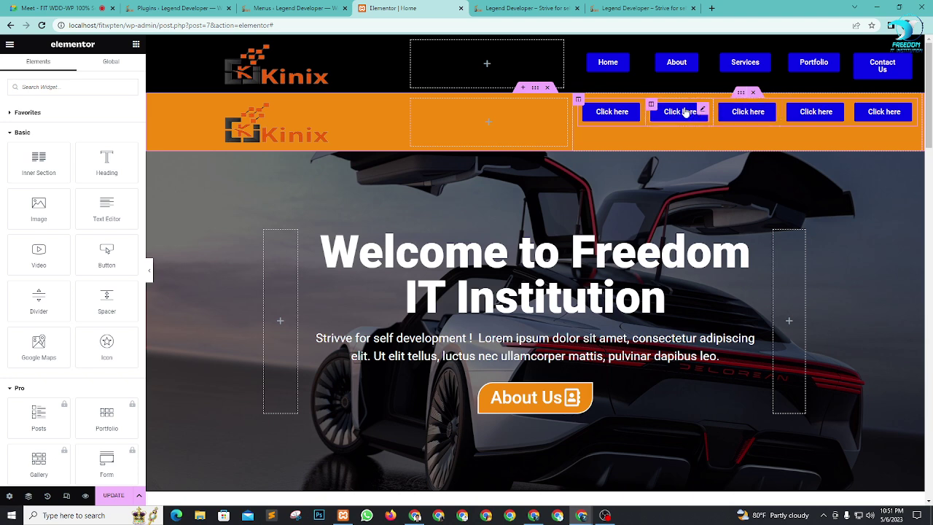
Step: Set the button row's top margin to 20, delete the orange logo section, and update the page
click(742, 93)
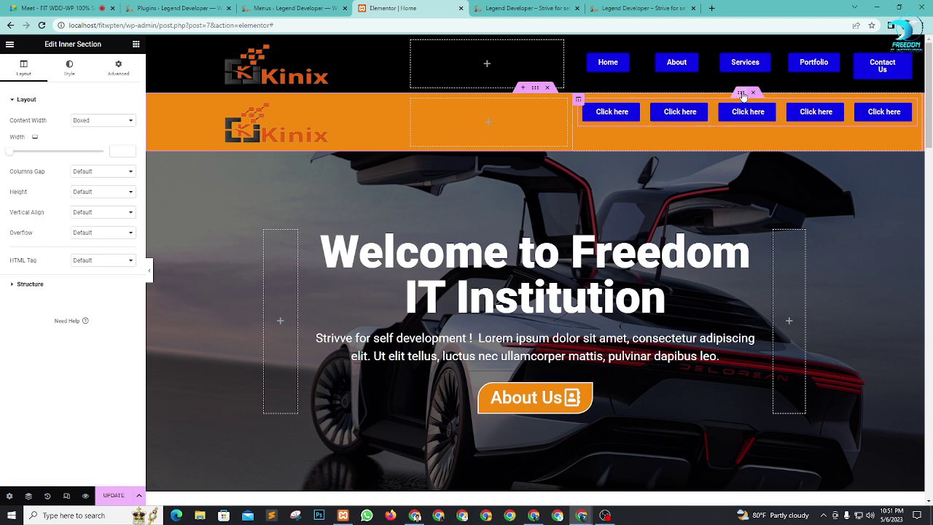
click(70, 70)
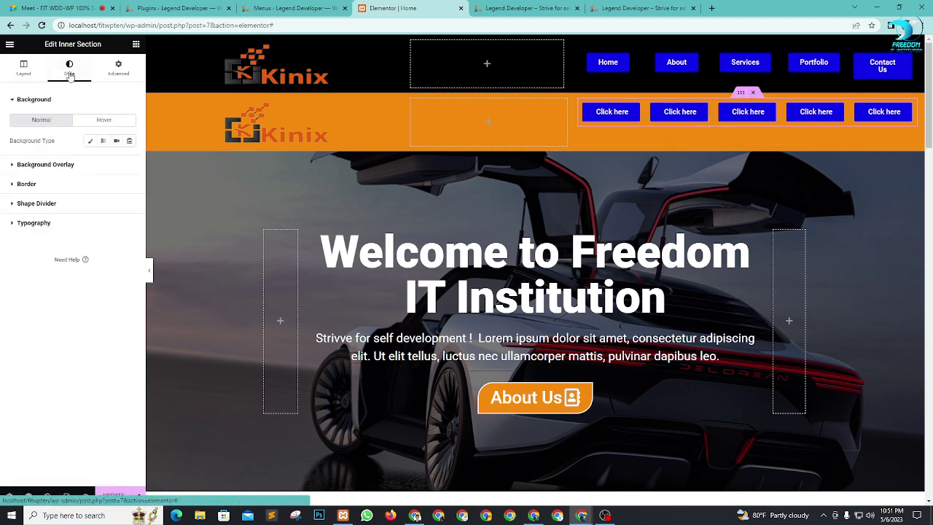
click(119, 69)
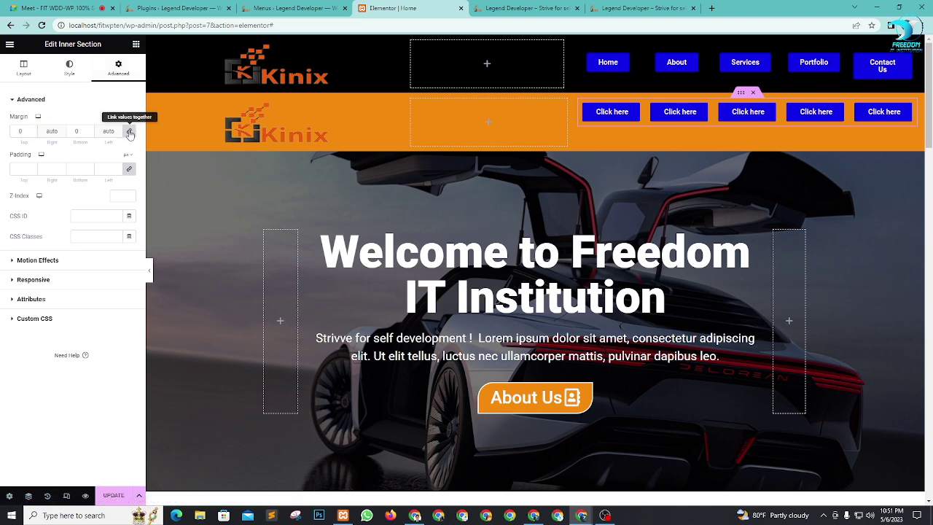
click(32, 129)
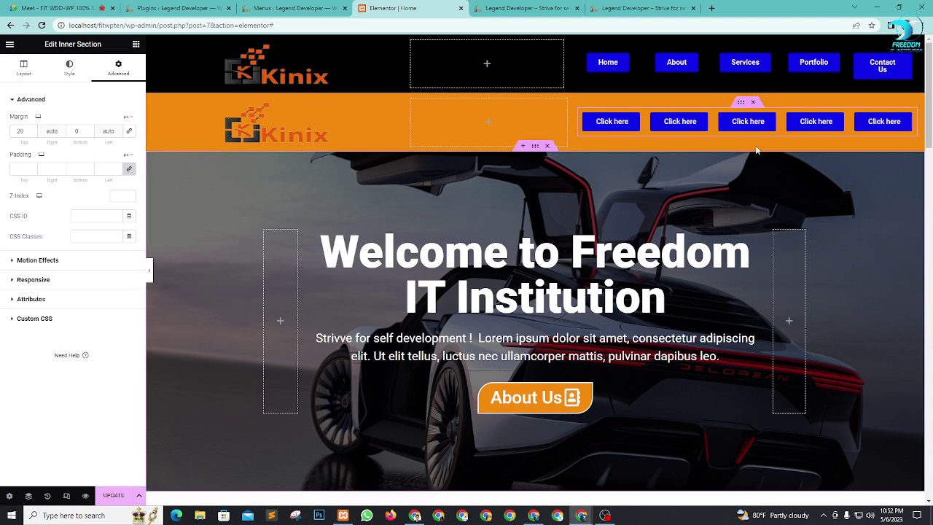
click(546, 88)
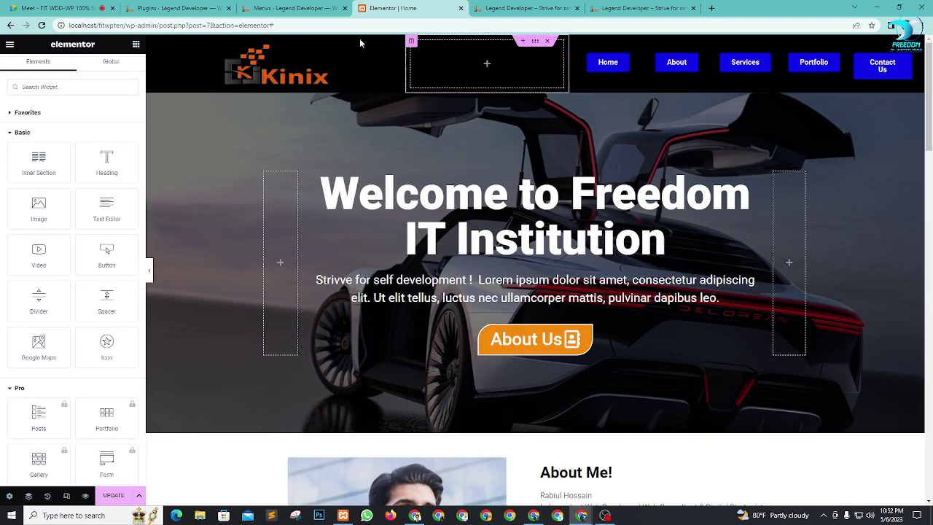
click(113, 494)
Step: Admit the person asking to join the Meet call
key(ctrl+1)
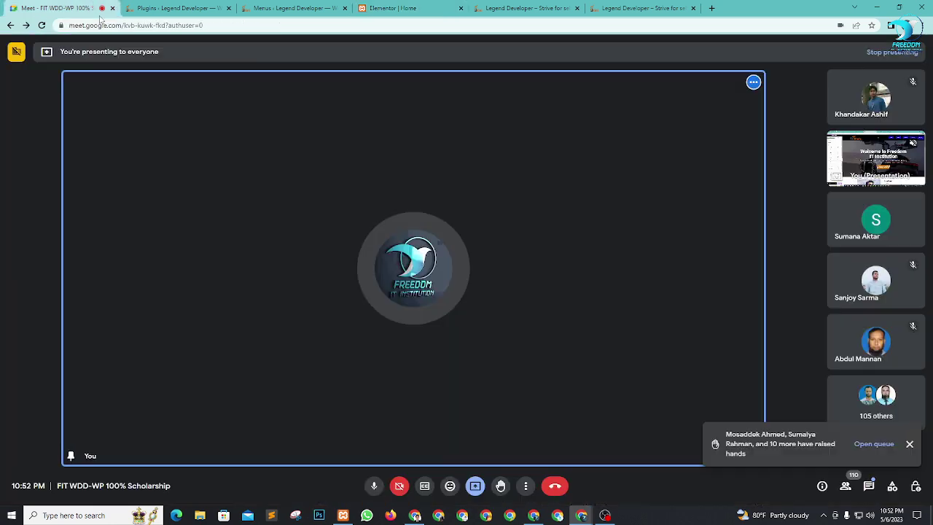
click(560, 91)
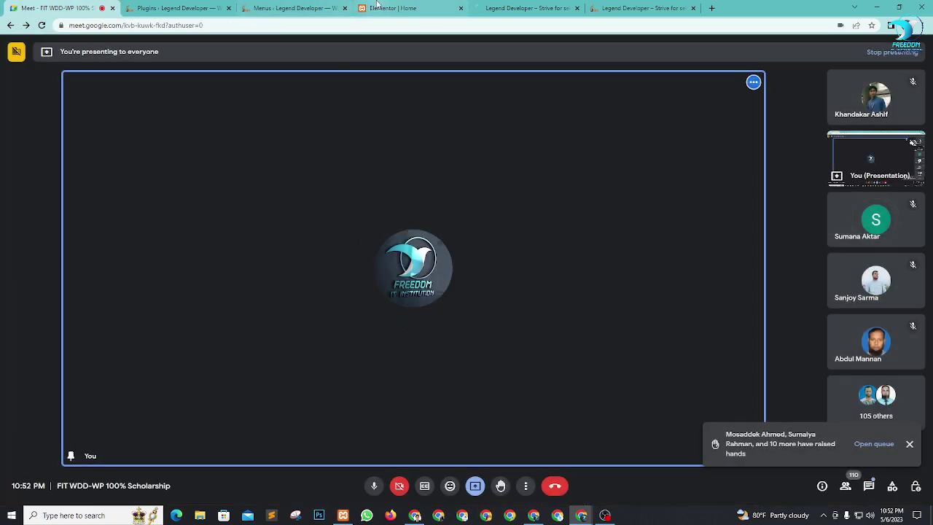
click(383, 9)
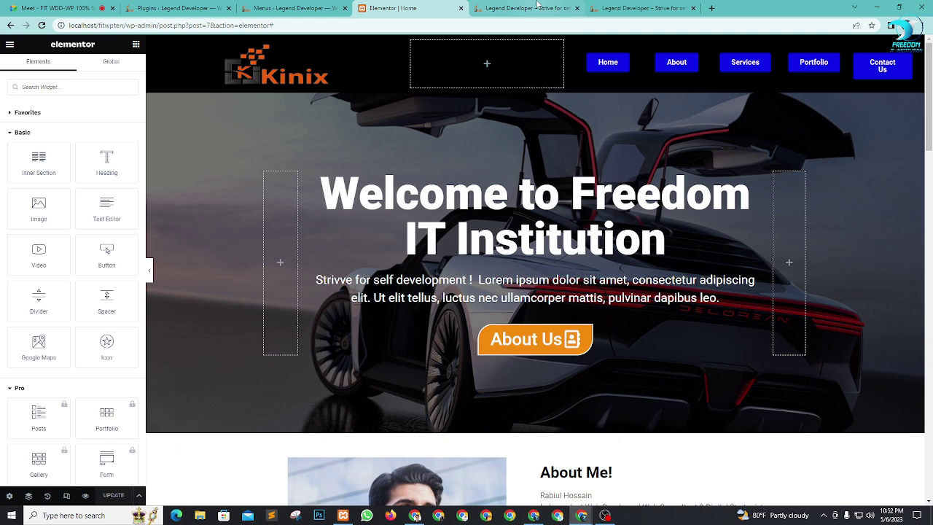
Step: Open the Meet participant list and lower all twelve raised hands at once
click(59, 8)
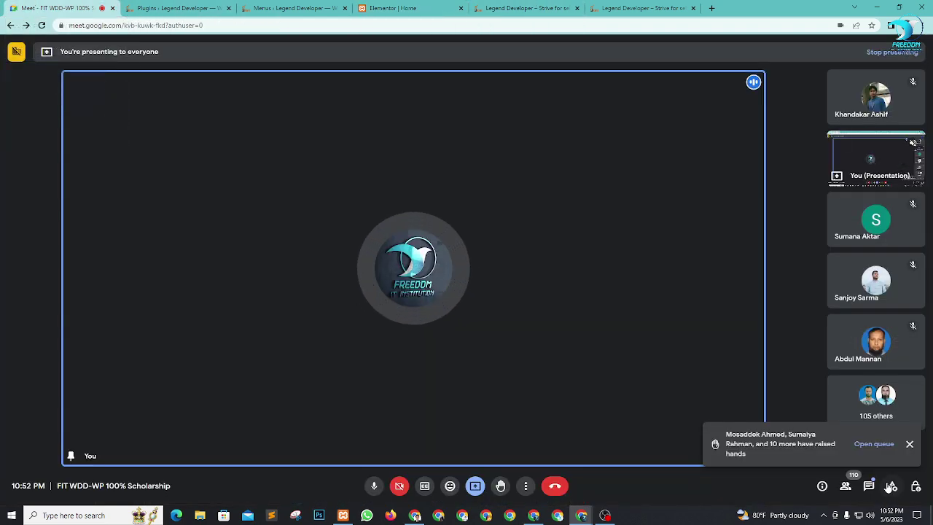
click(845, 485)
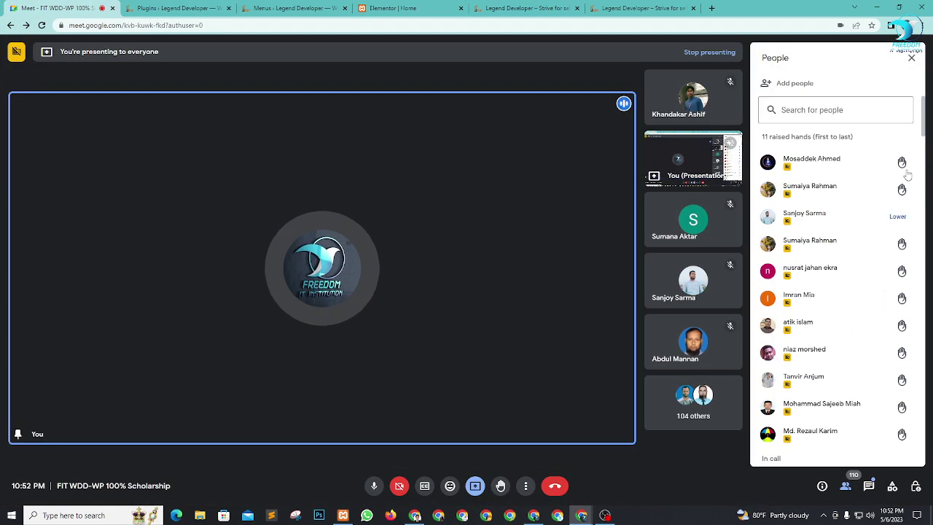
click(902, 139)
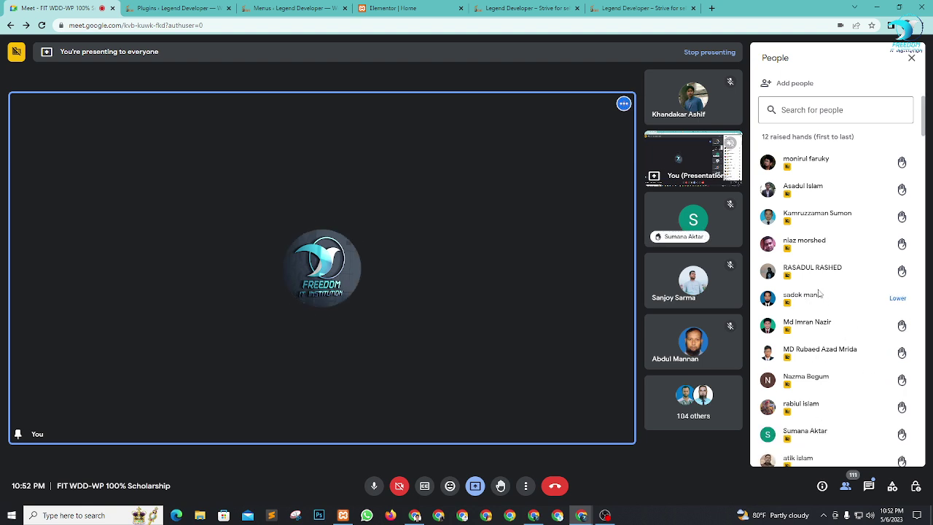
scroll(831, 306, down, 2)
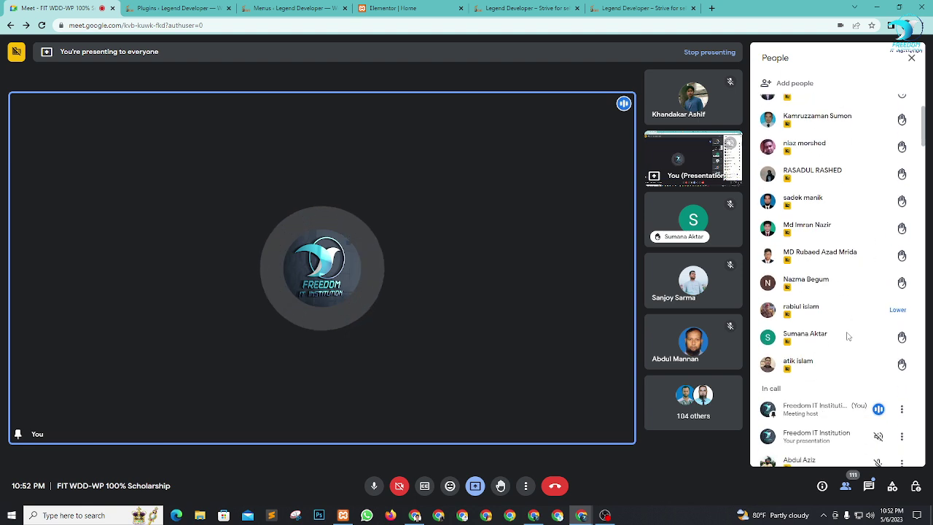
scroll(831, 330, down, 1)
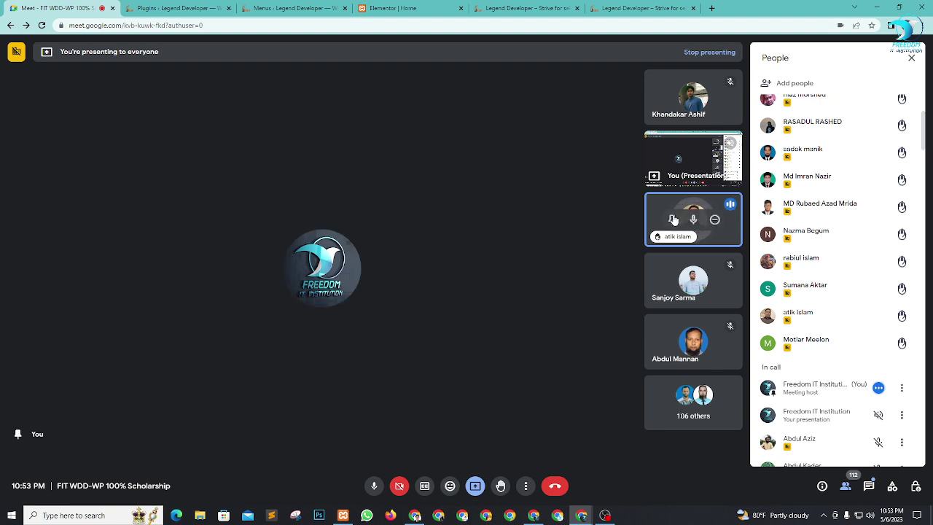
Step: Pin a raised-hand participant, unpin them, then pin a different student instead
click(672, 218)
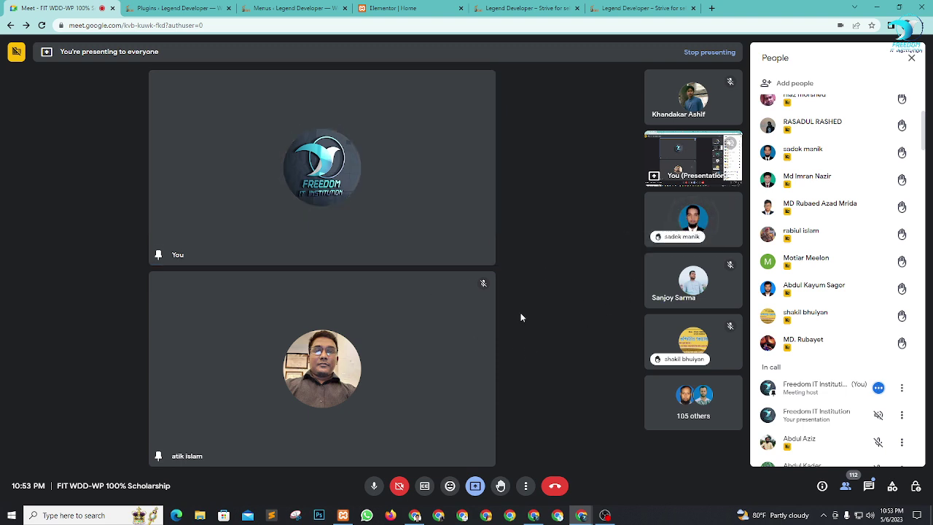
click(299, 370)
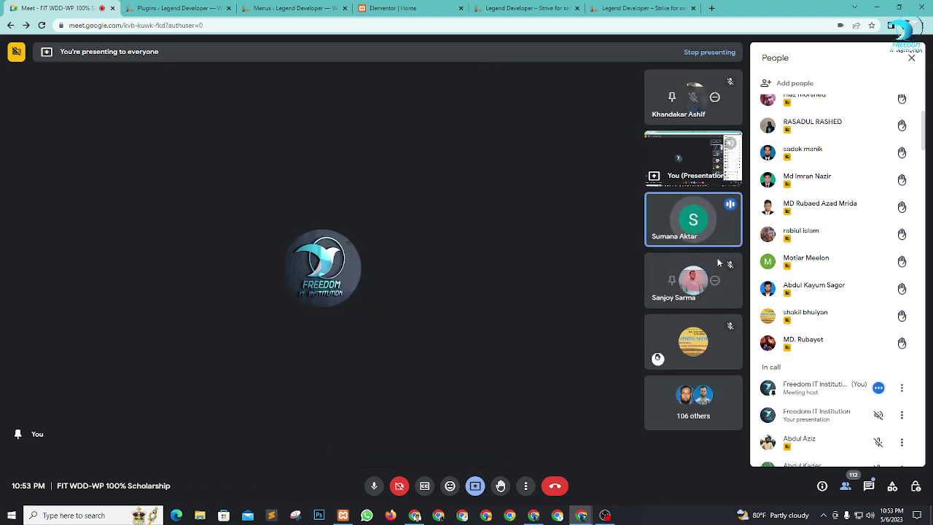
click(671, 220)
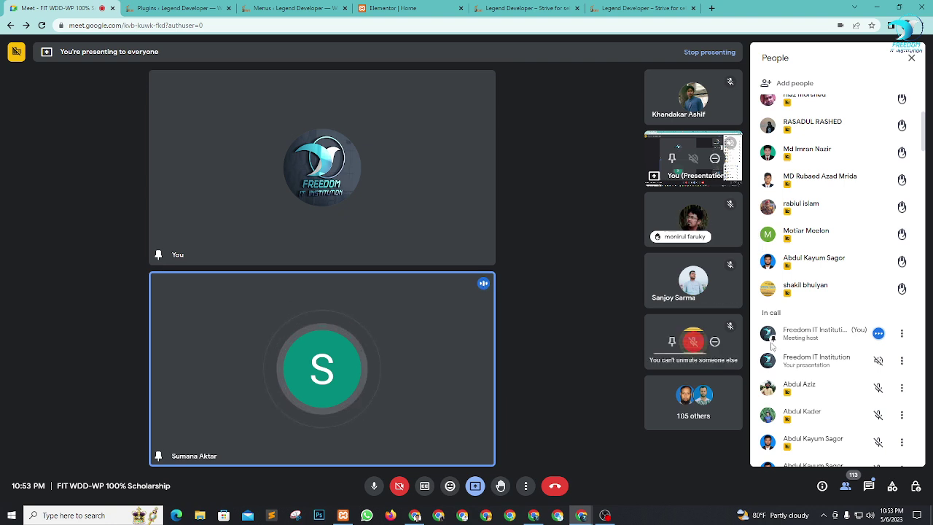
scroll(889, 337, up, 3)
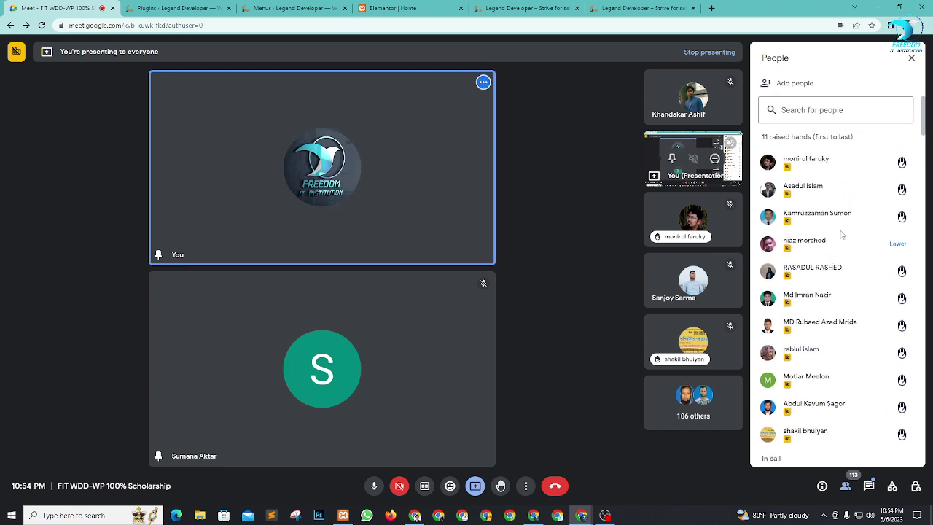
scroll(839, 354, down, 5)
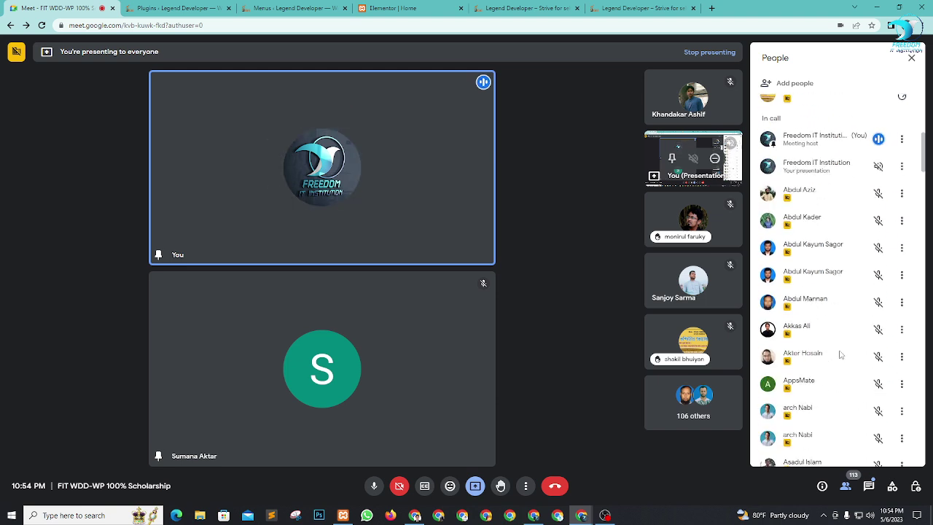
scroll(840, 354, down, 5)
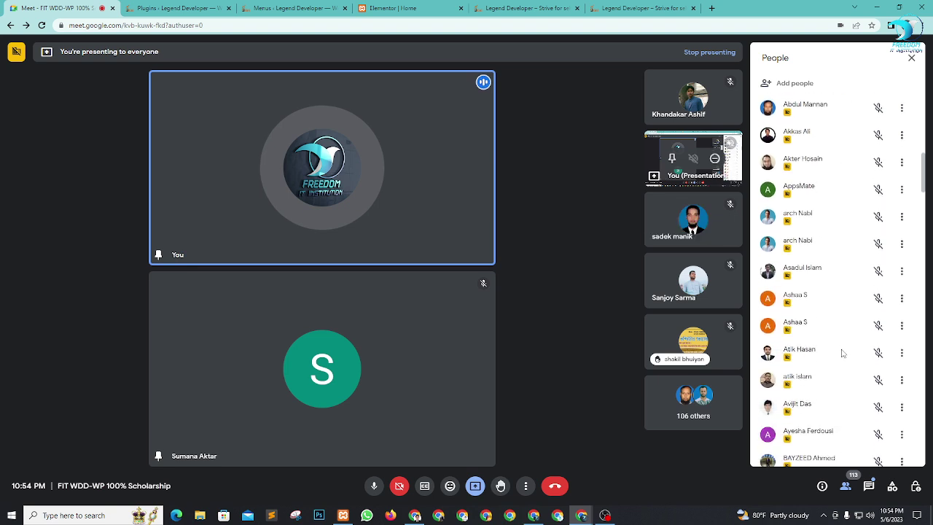
scroll(842, 353, down, 4)
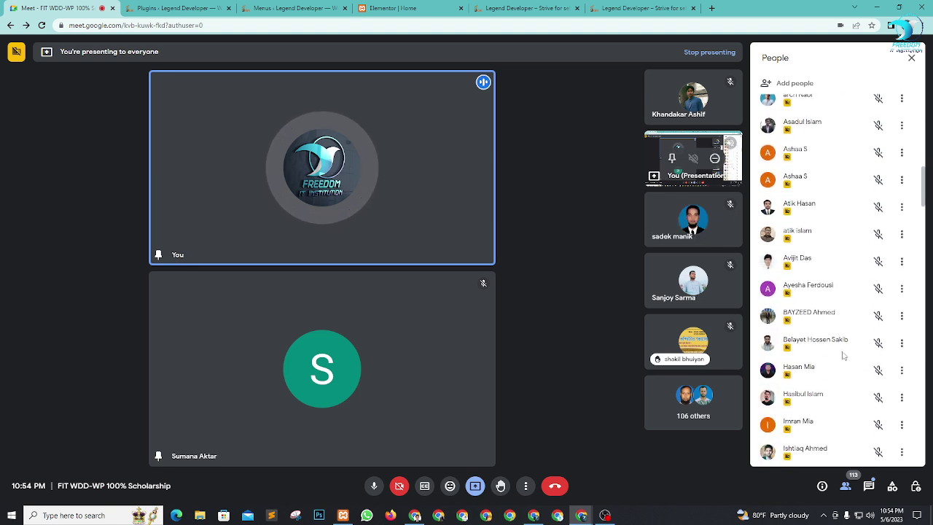
scroll(843, 355, down, 8)
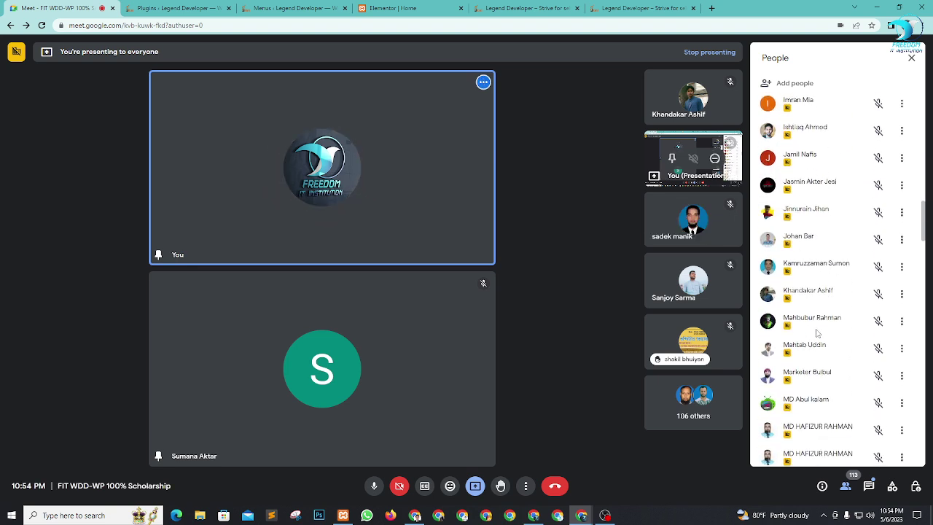
scroll(816, 333, down, 15)
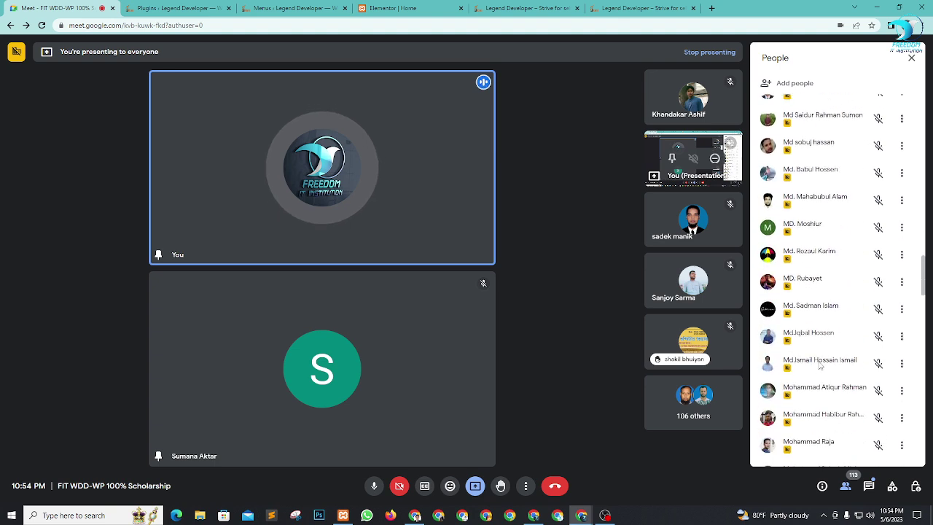
scroll(819, 366, down, 9)
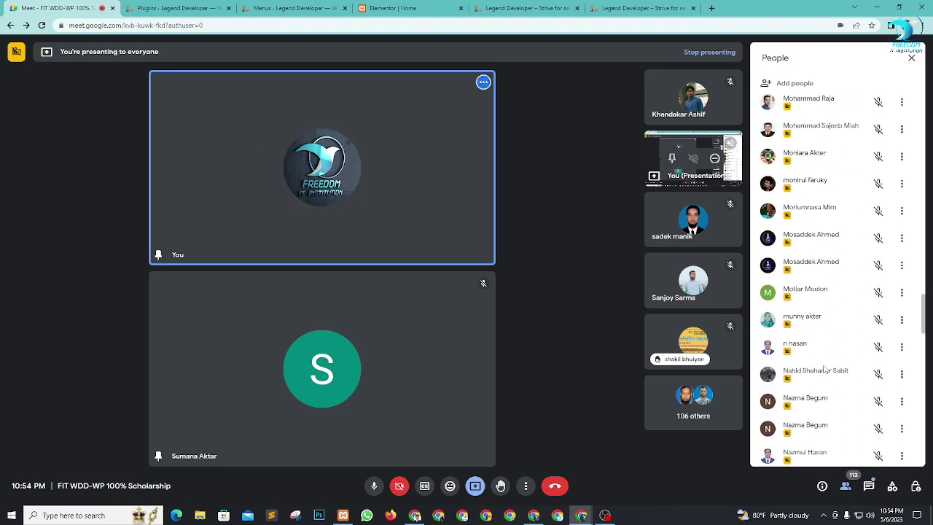
scroll(825, 370, down, 5)
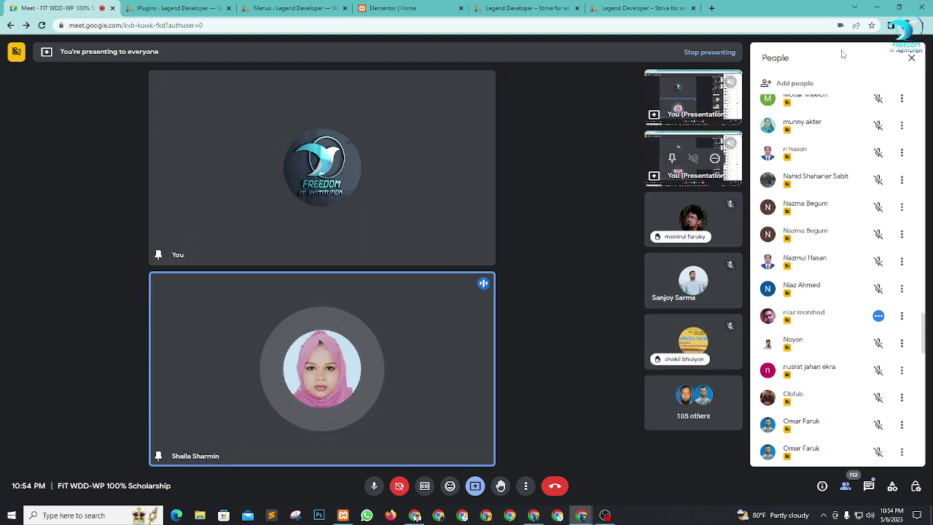
click(911, 58)
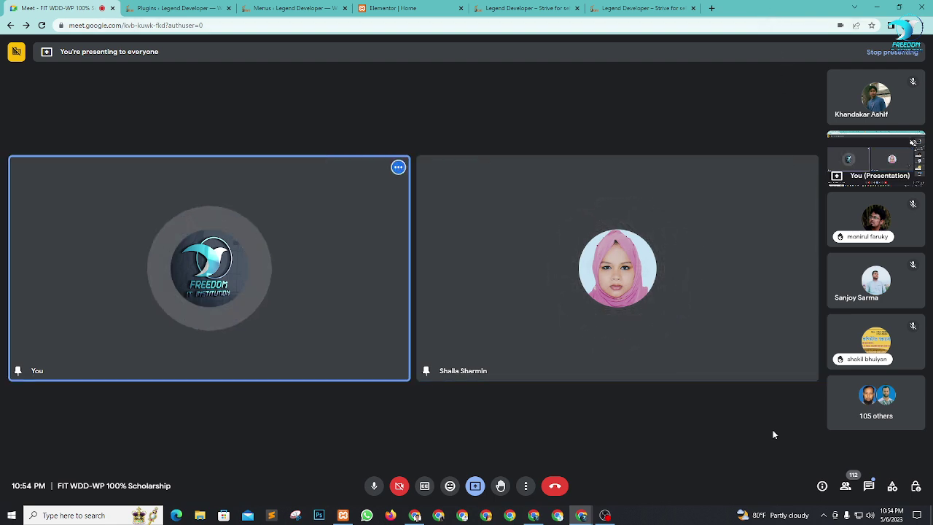
click(845, 486)
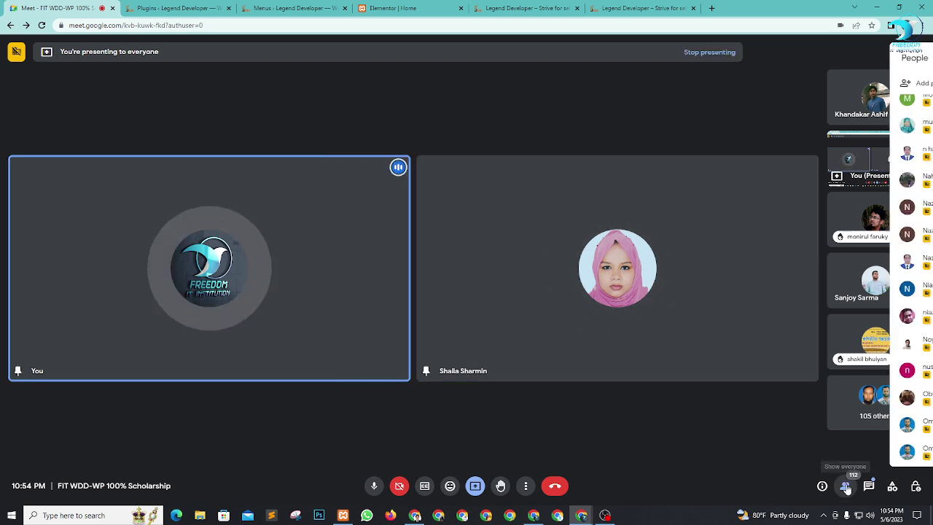
scroll(833, 271, down, 10)
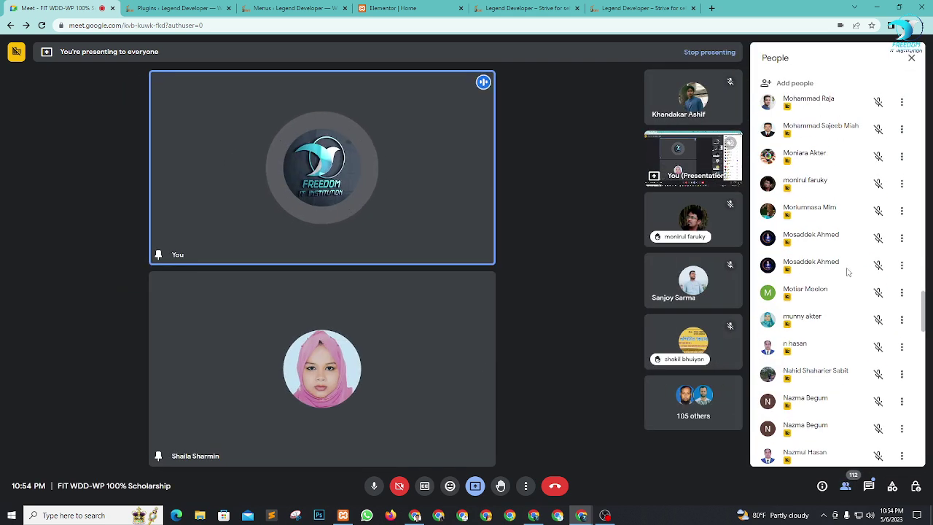
scroll(848, 271, up, 1)
scroll(849, 271, down, 6)
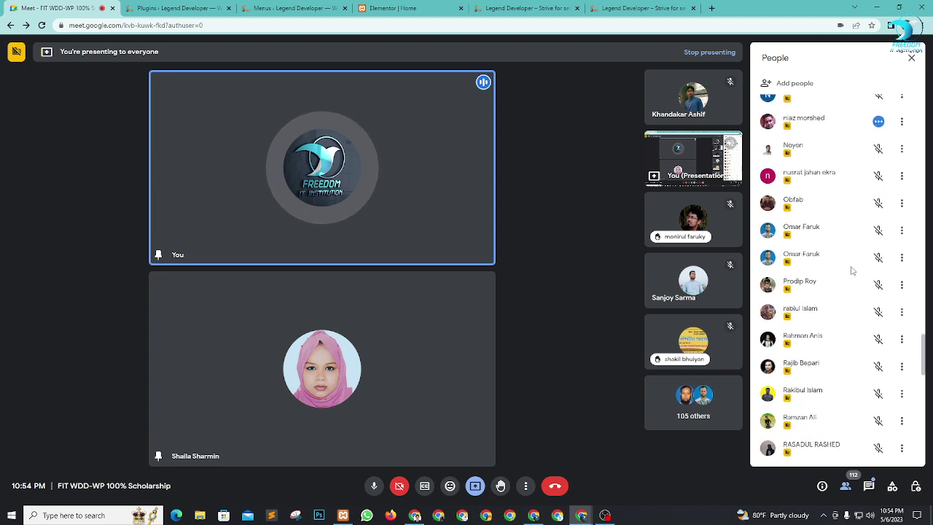
scroll(851, 271, down, 3)
scroll(853, 291, down, 9)
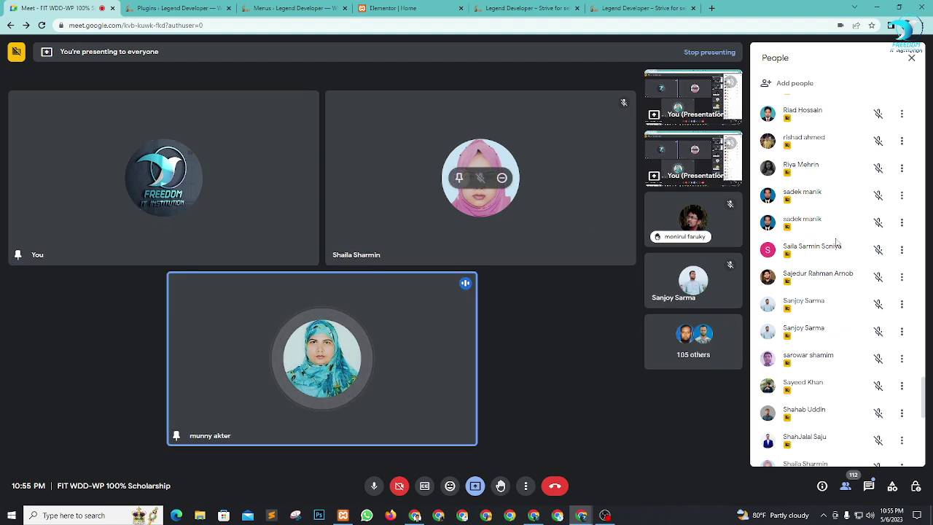
click(912, 58)
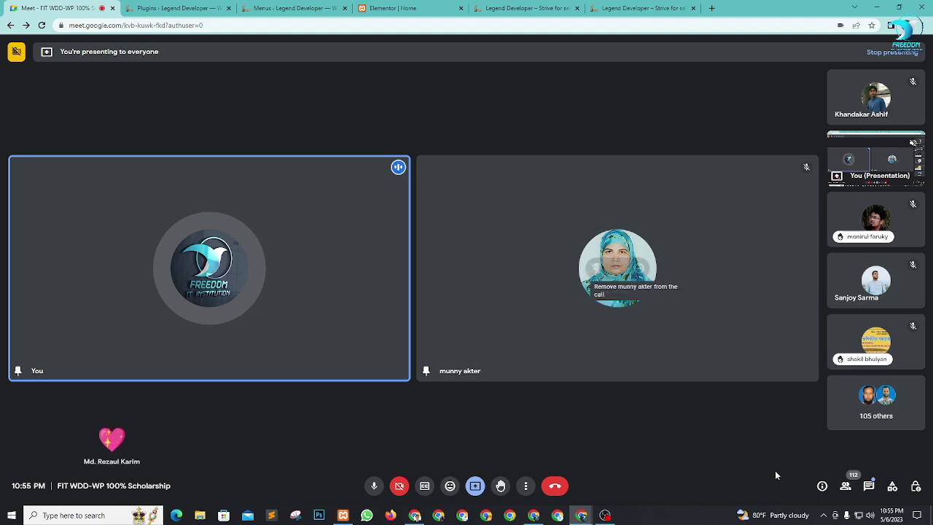
click(846, 485)
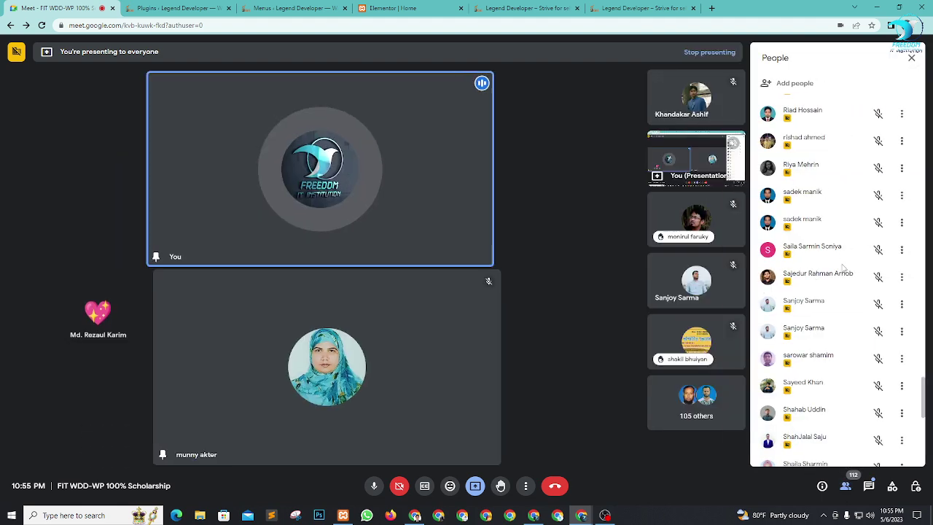
scroll(848, 292, down, 3)
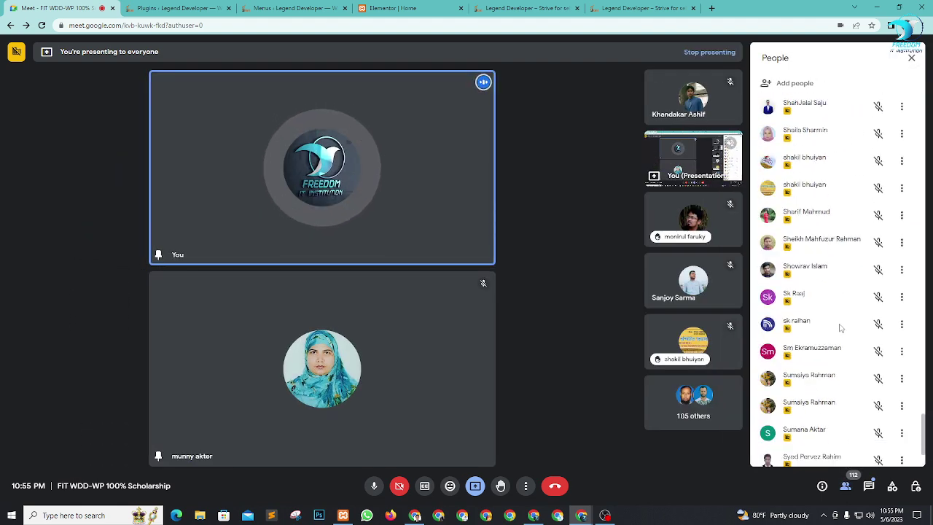
scroll(838, 313, up, 10)
scroll(834, 286, up, 15)
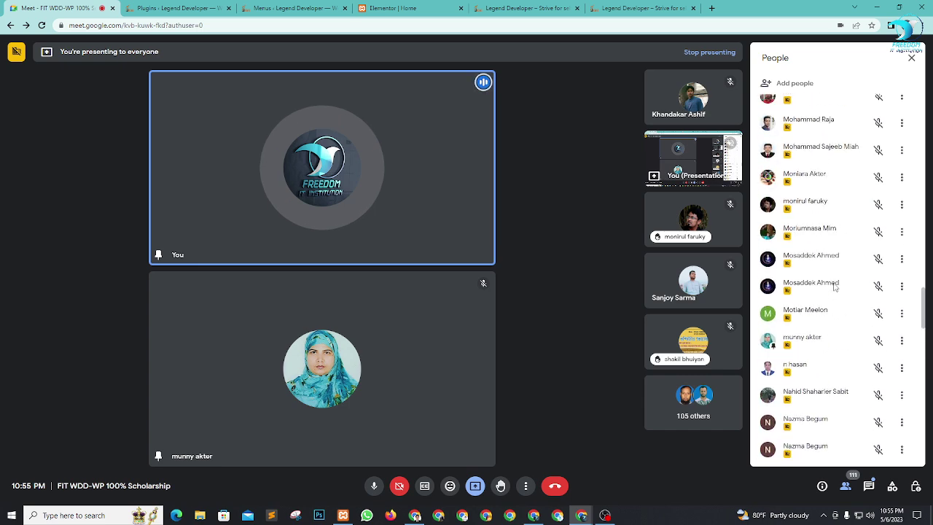
scroll(834, 286, up, 5)
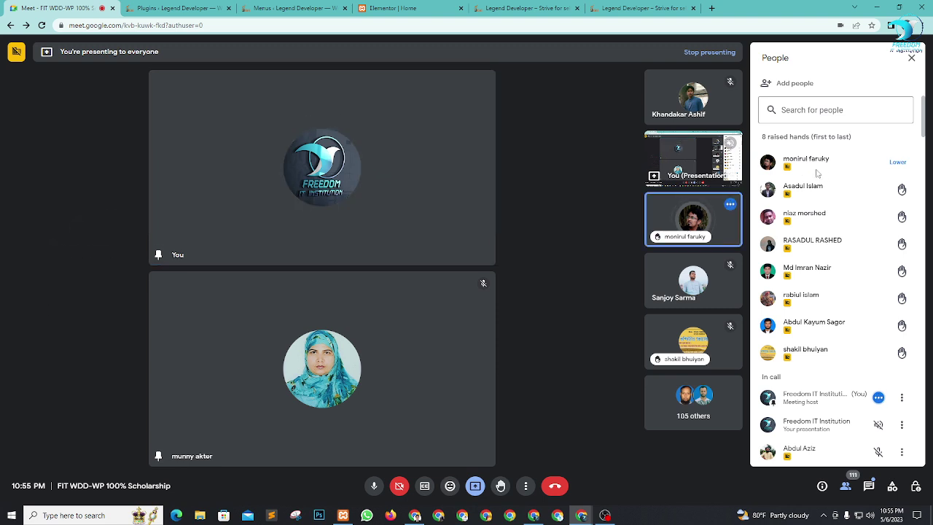
Step: Pin the first raised-hand student, close the People panel, and bring up OBS Studio
click(672, 220)
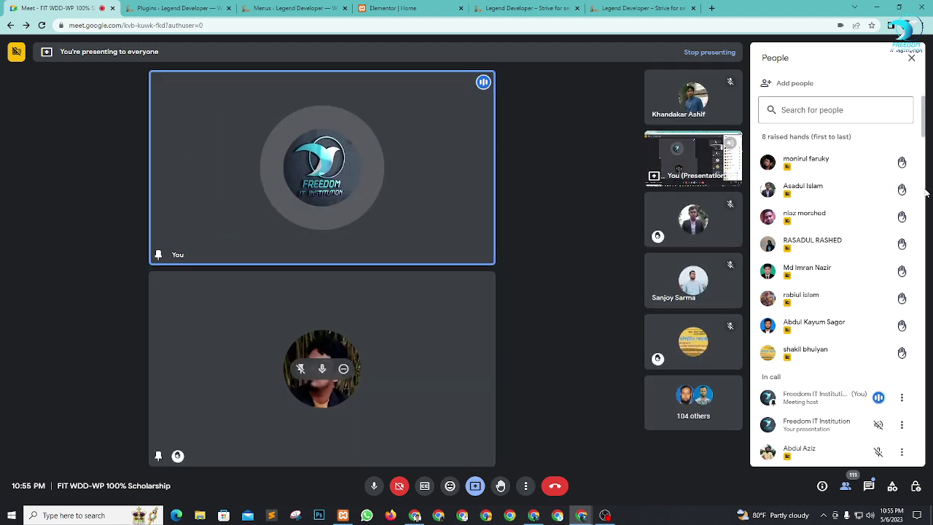
click(912, 58)
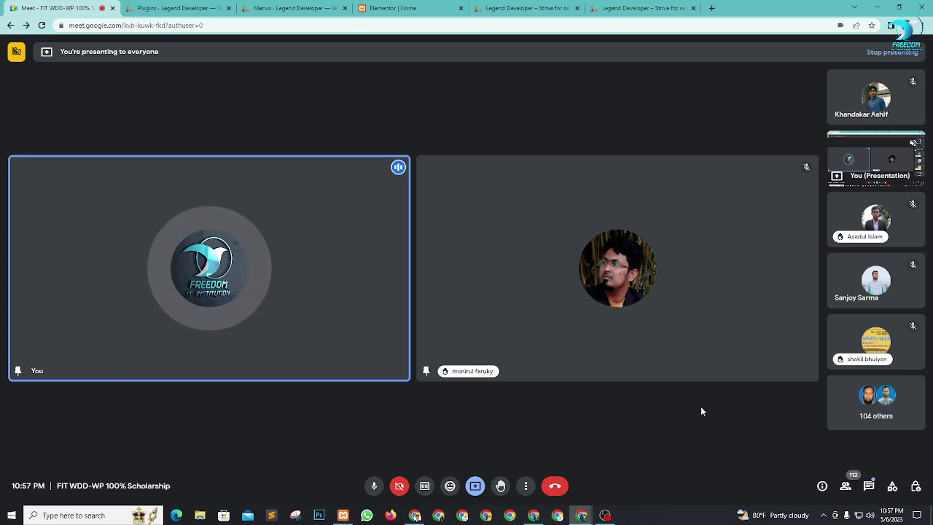
click(605, 515)
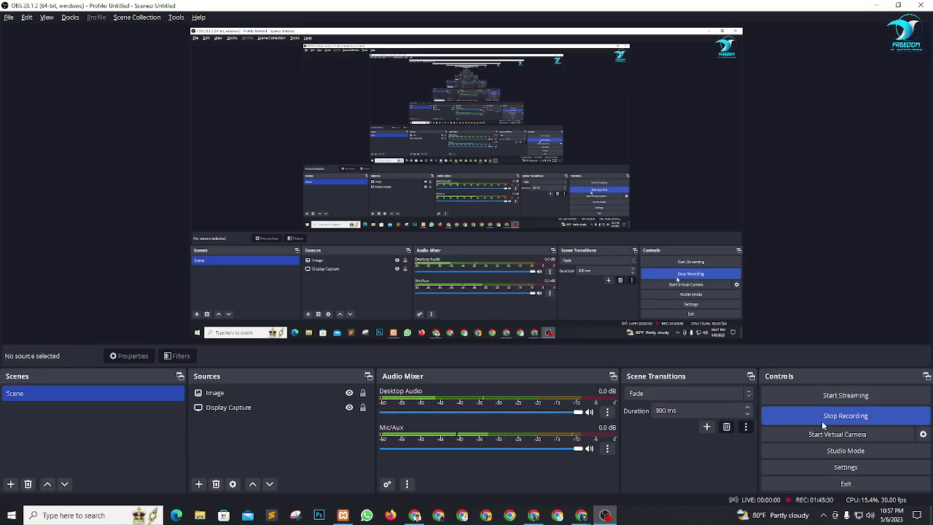